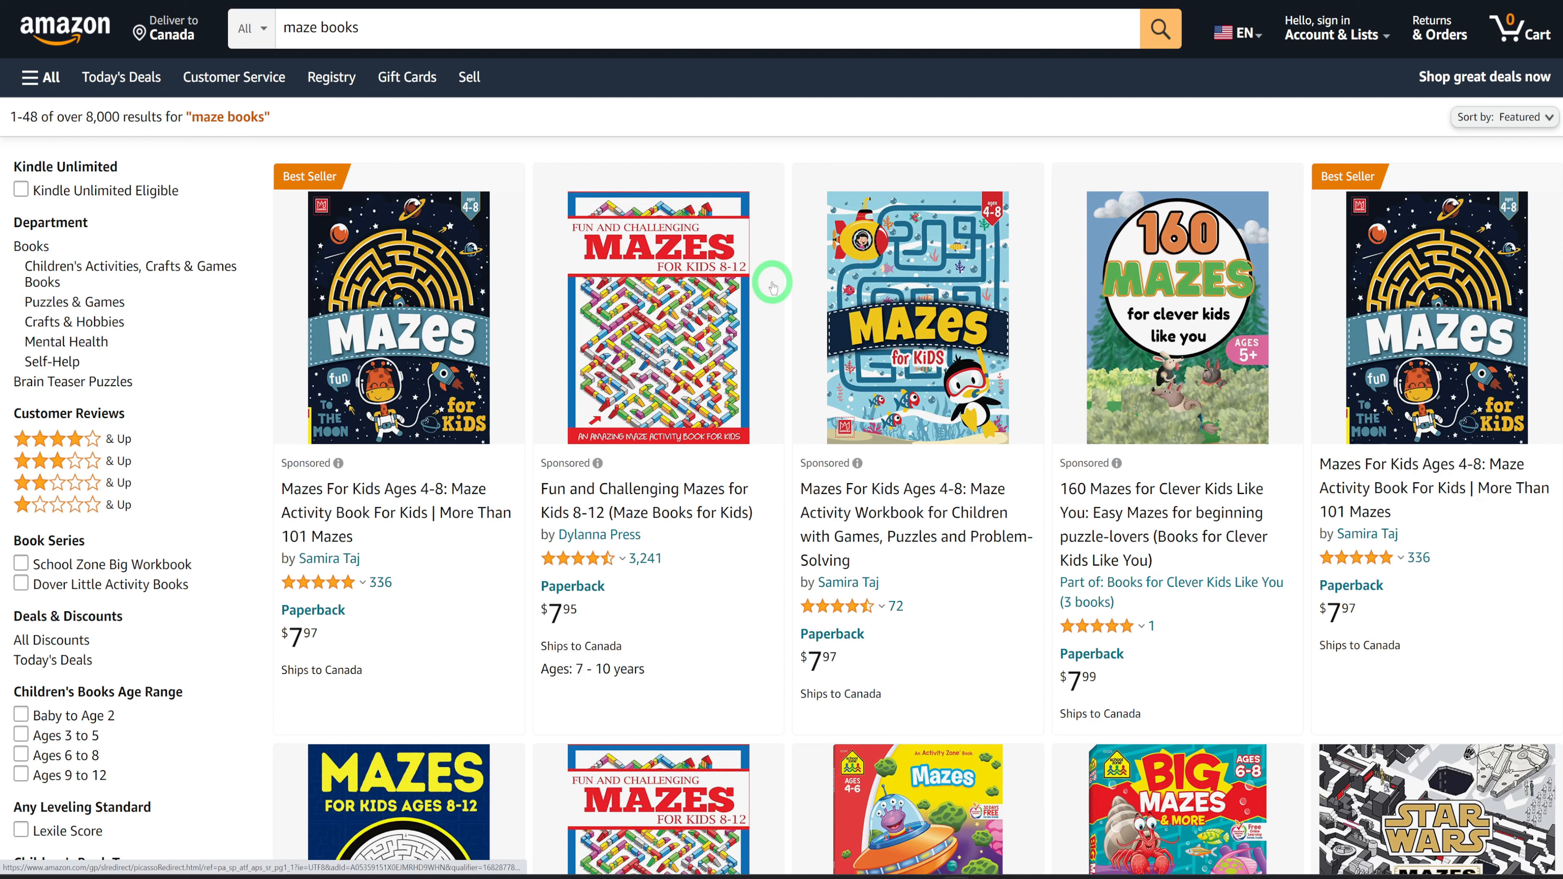
# Search Amazon for the suggested phrase "maze books for kids ages 4-8" and look over the listed books
pyautogui.click(373, 35)
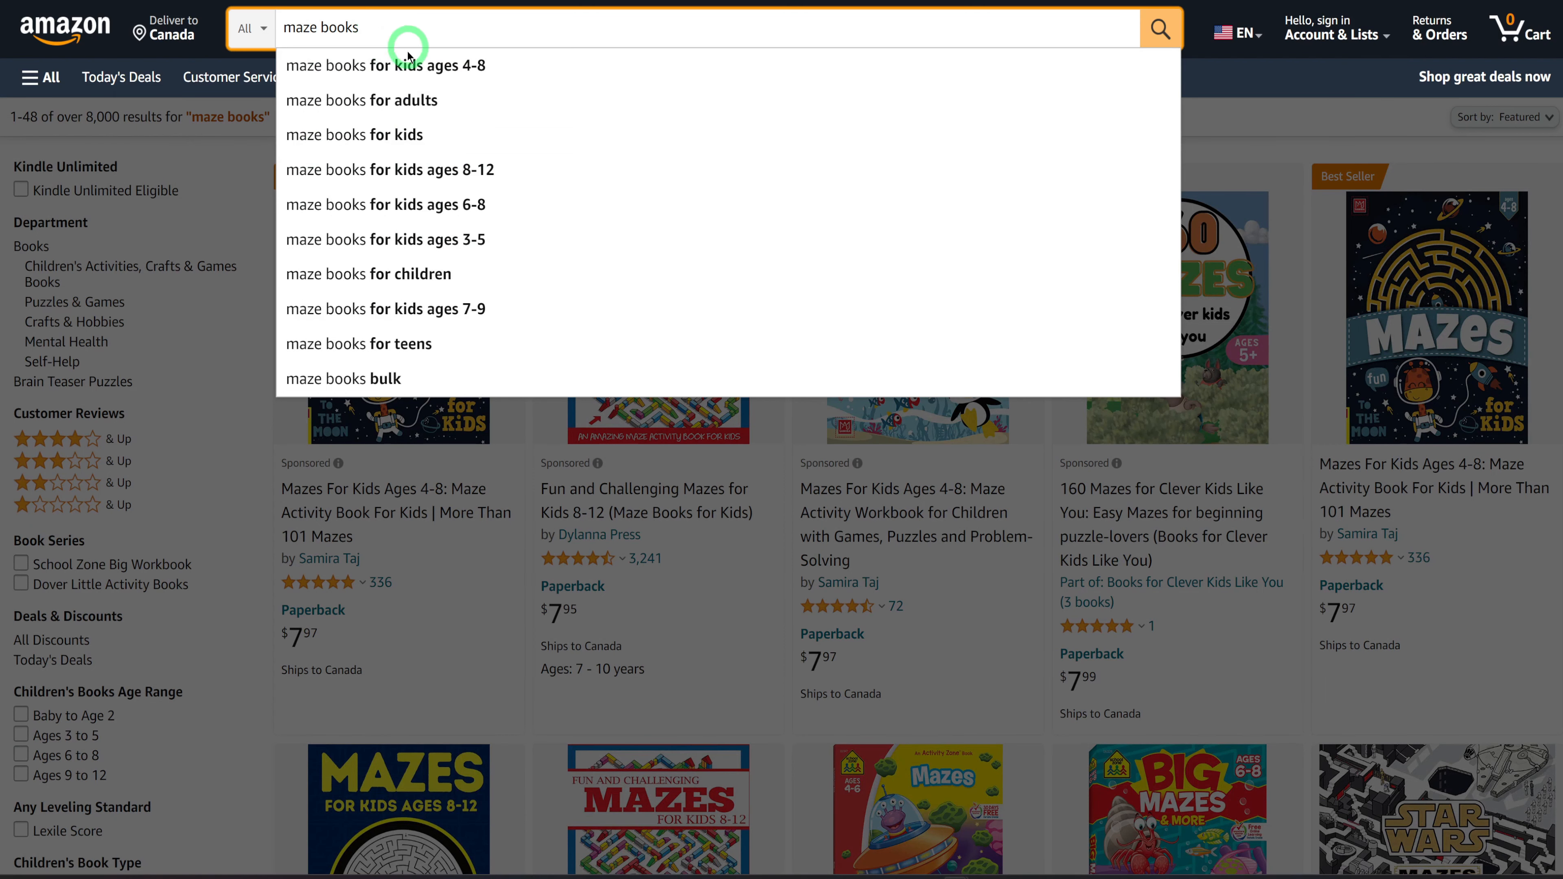
pyautogui.click(429, 67)
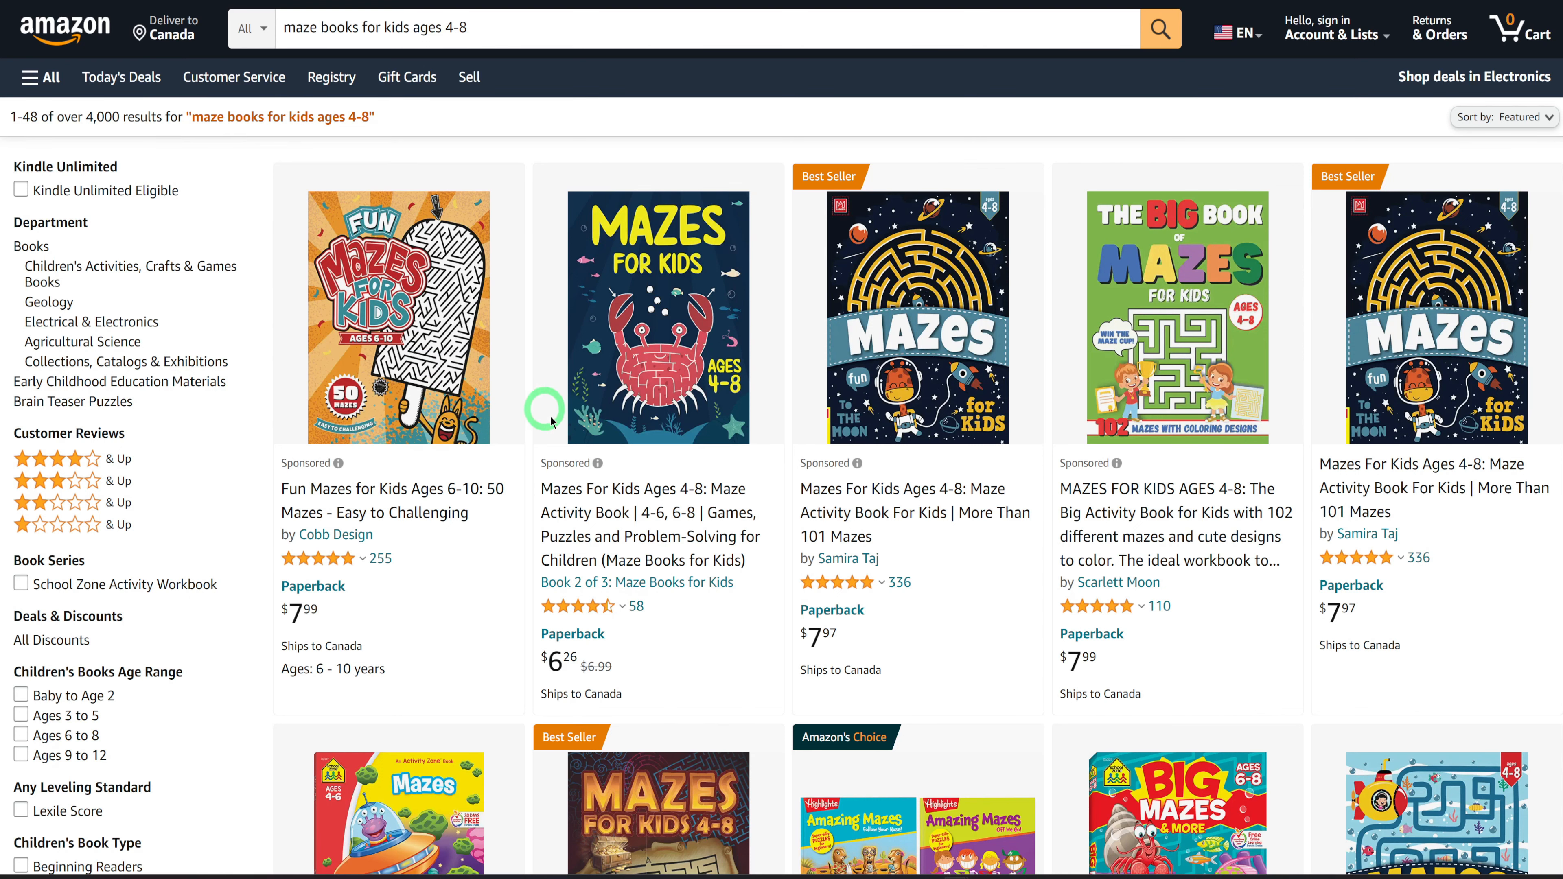
pyautogui.scroll(-10, 687, 523)
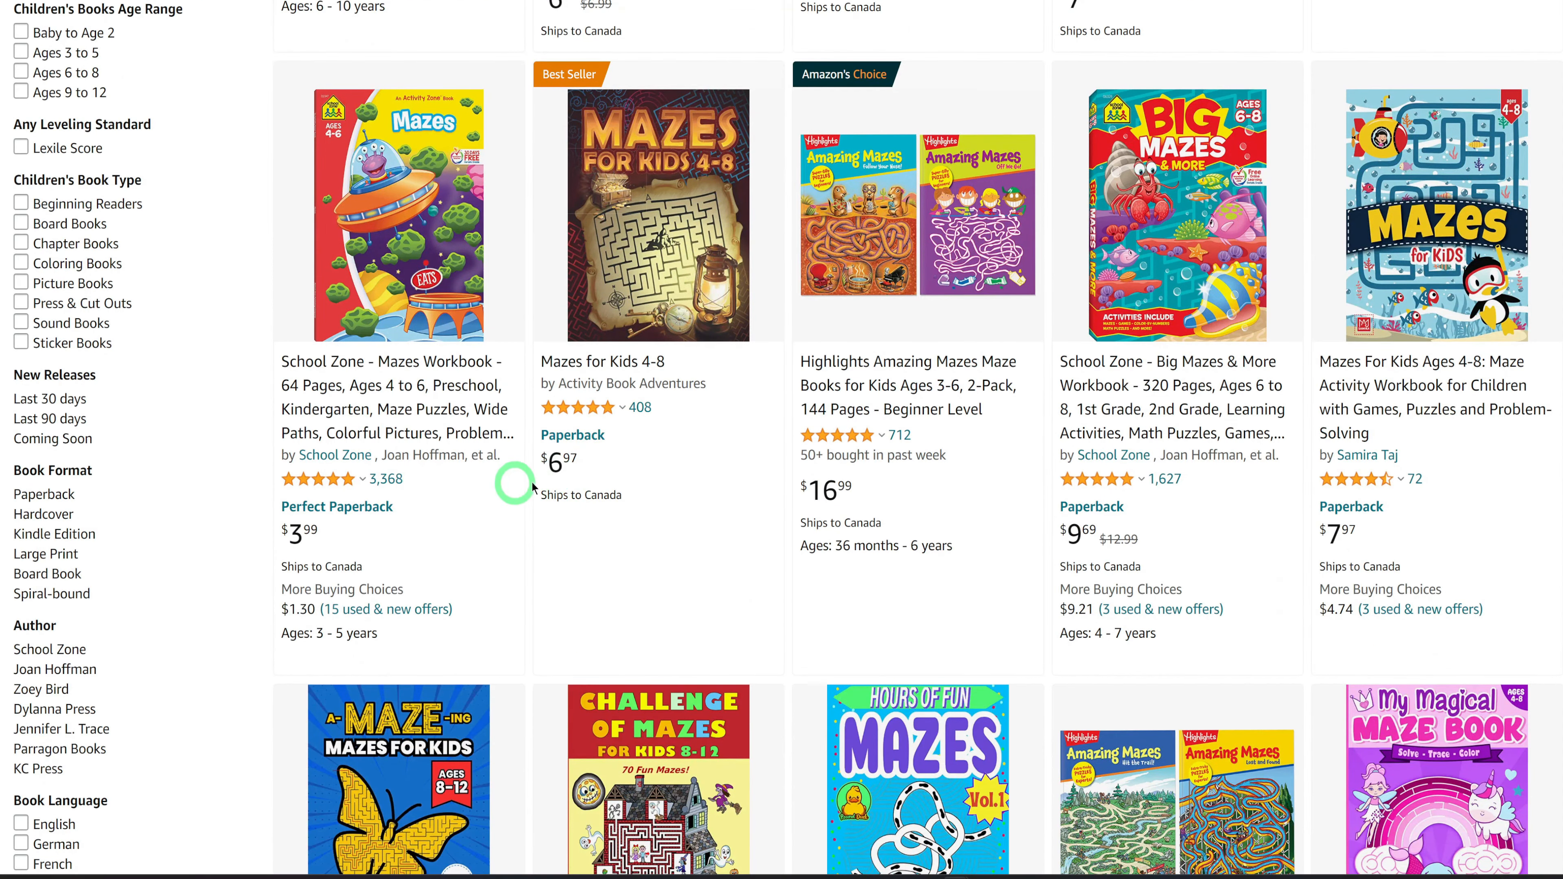
pyautogui.scroll(10, 1293, 502)
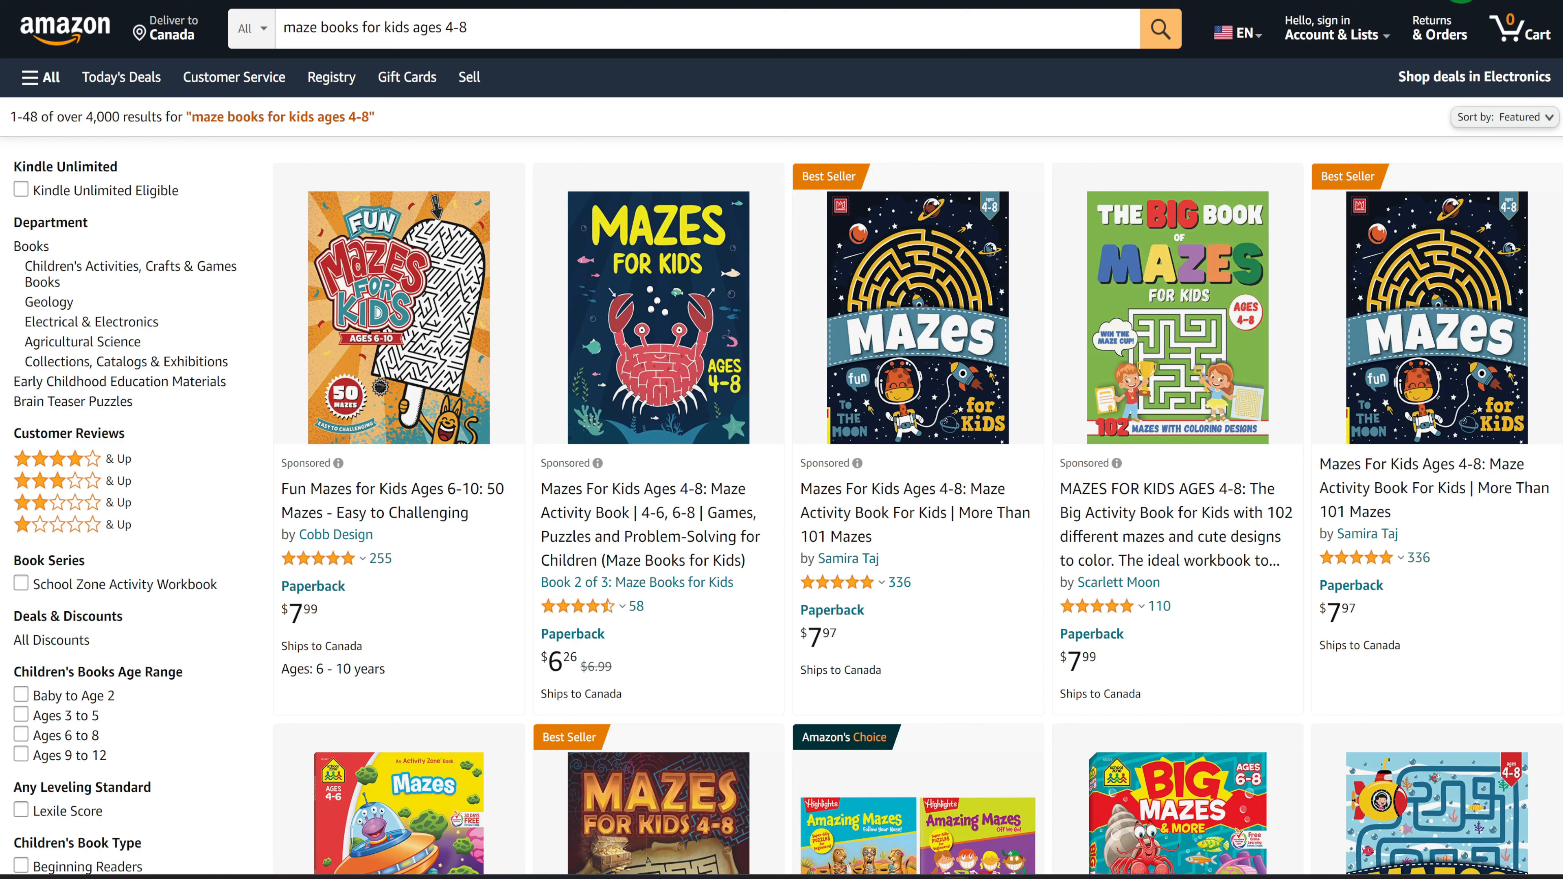
# Open the product research extension on the Amazon results and start its product analysis
pyautogui.click(1467, 2)
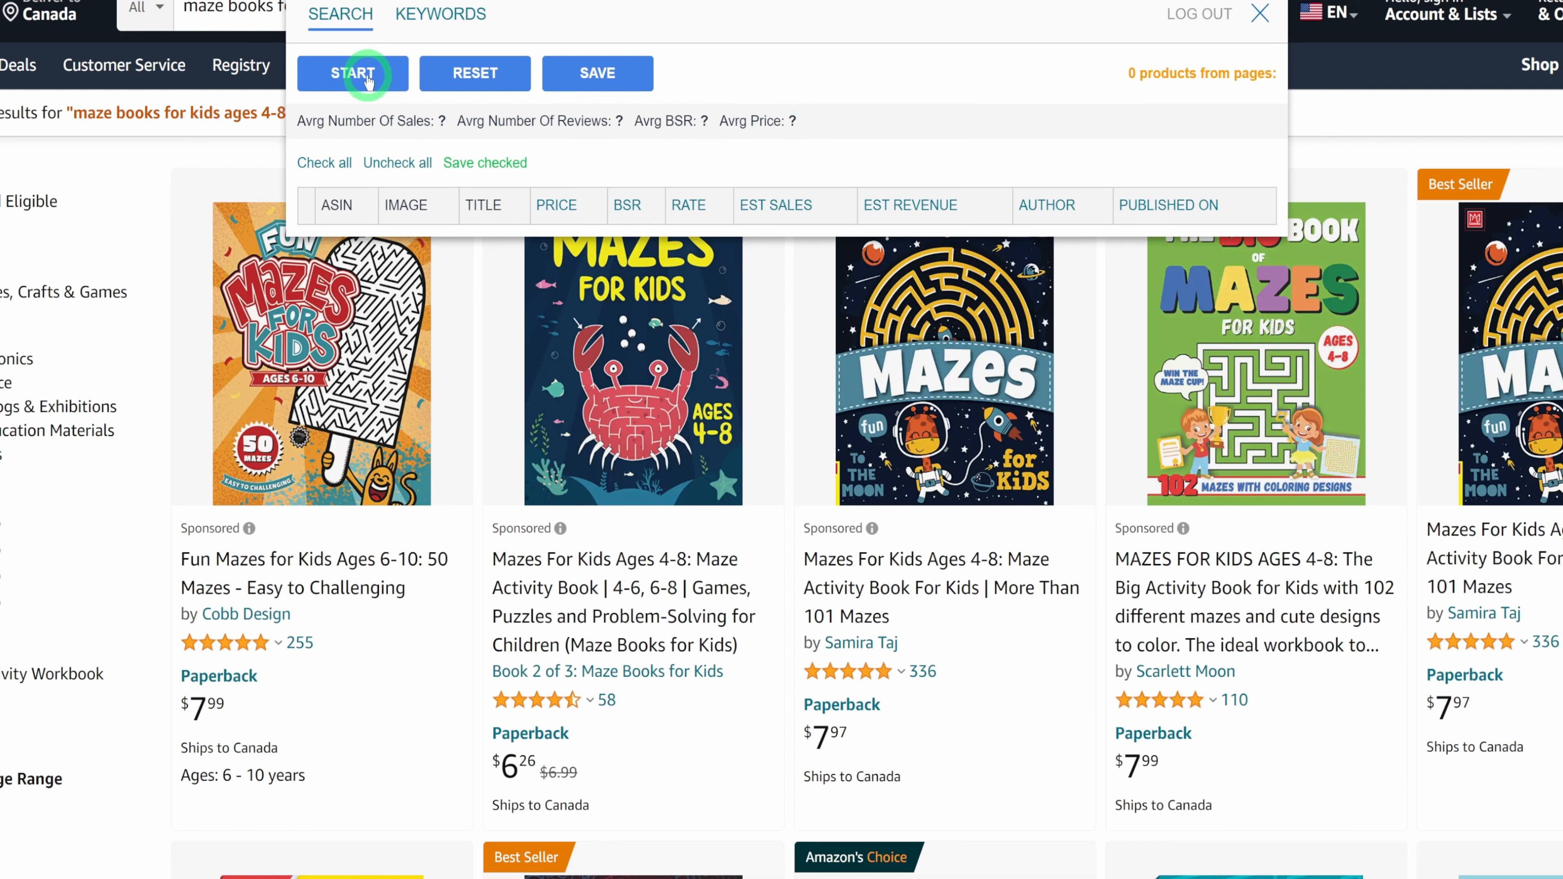
pyautogui.click(355, 77)
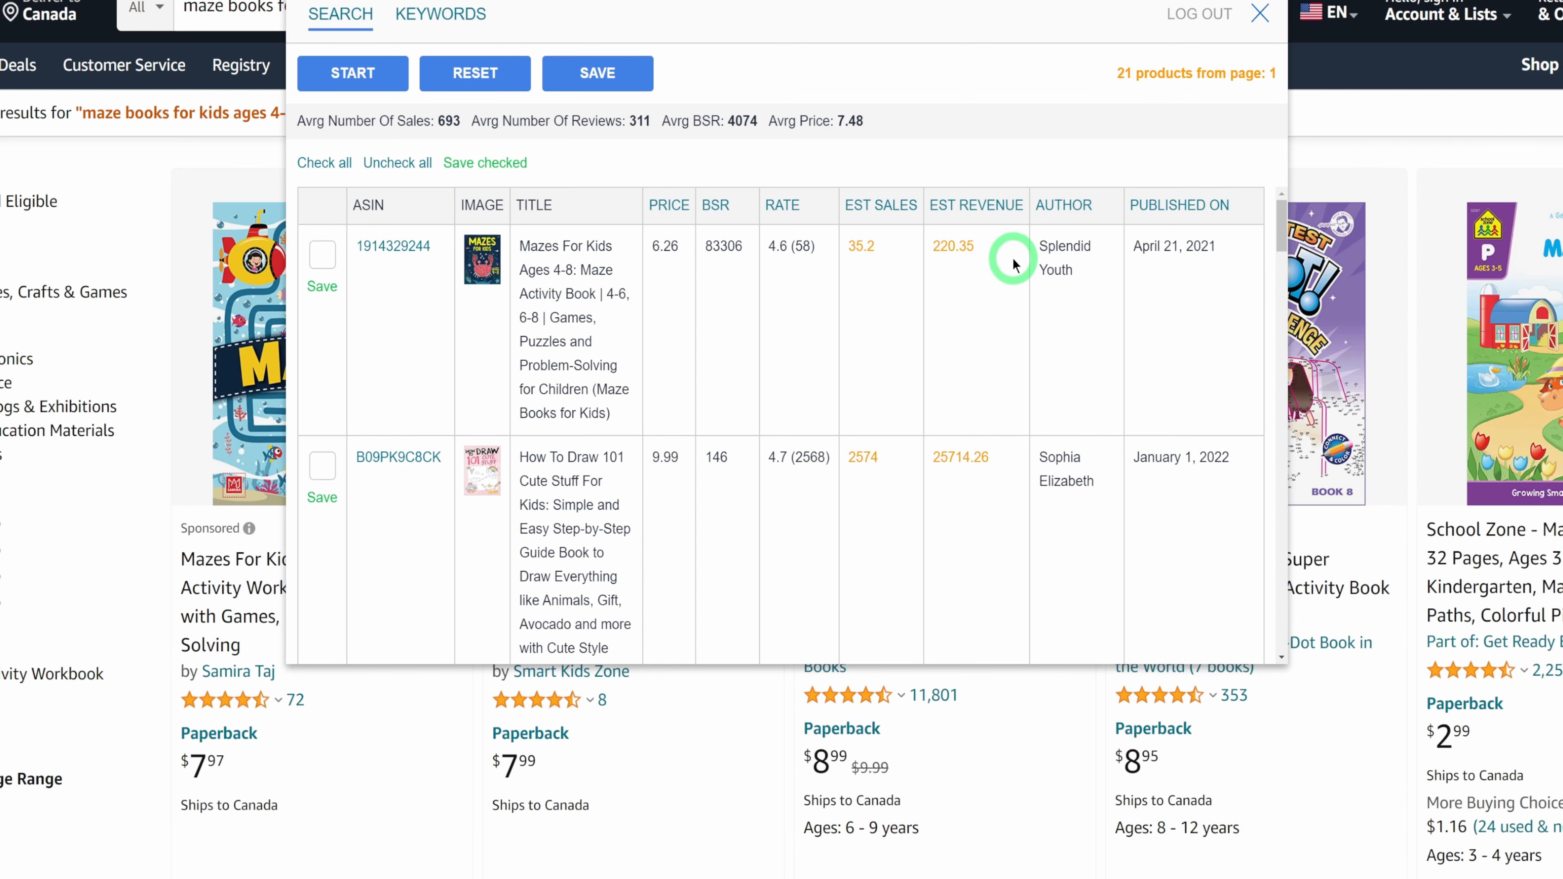
# Examine the analysed maze books' price, BSR, ratings, estimated sales and revenue, and close the product analysis
pyautogui.scroll(-3, 984, 501)
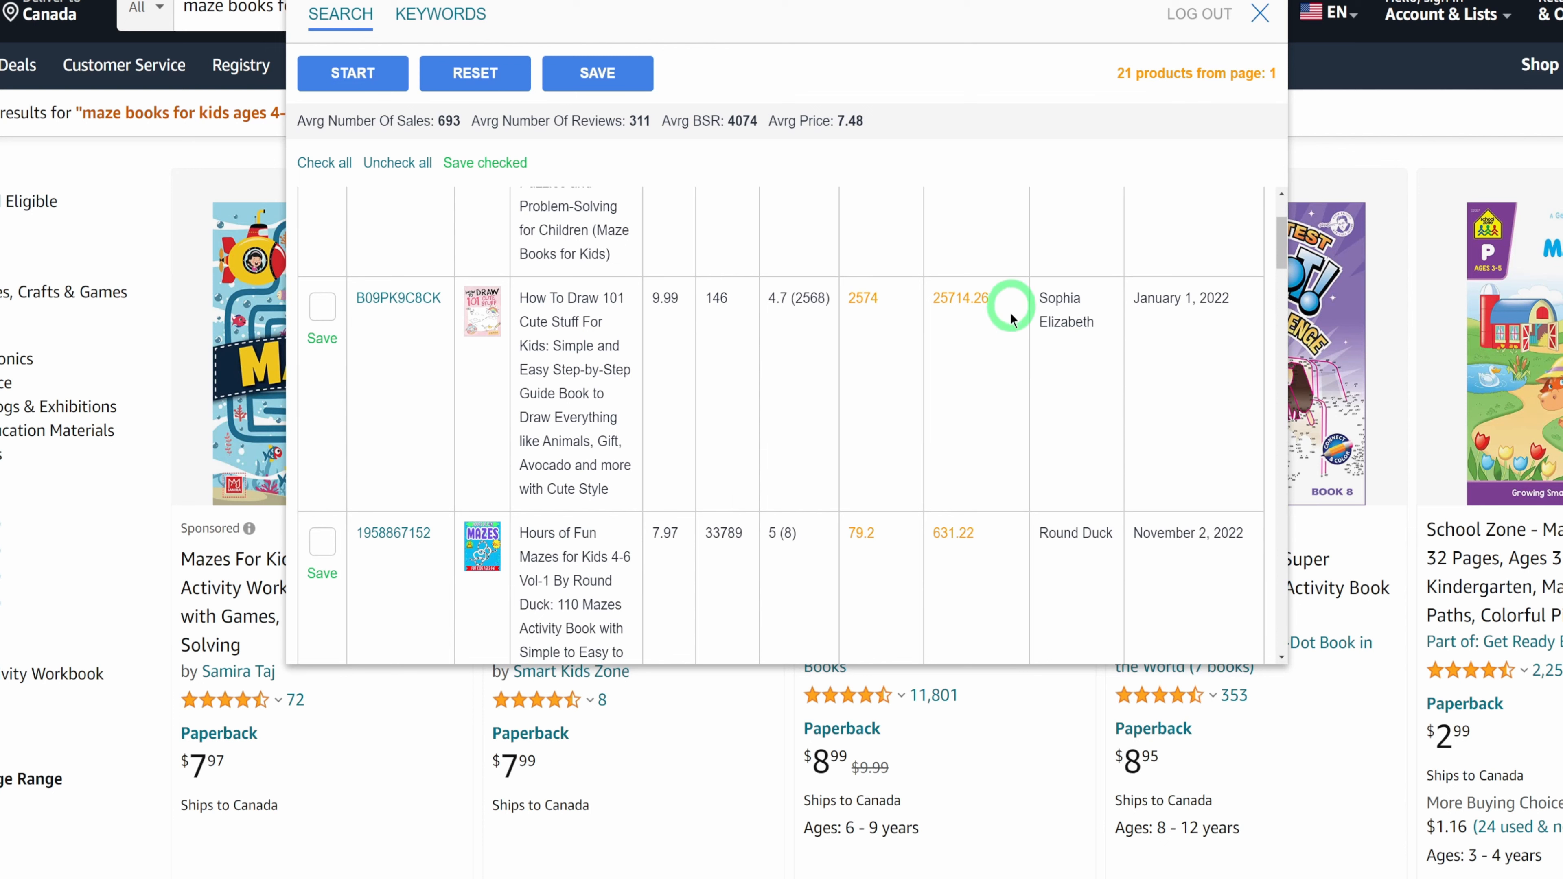
pyautogui.scroll(3, 966, 345)
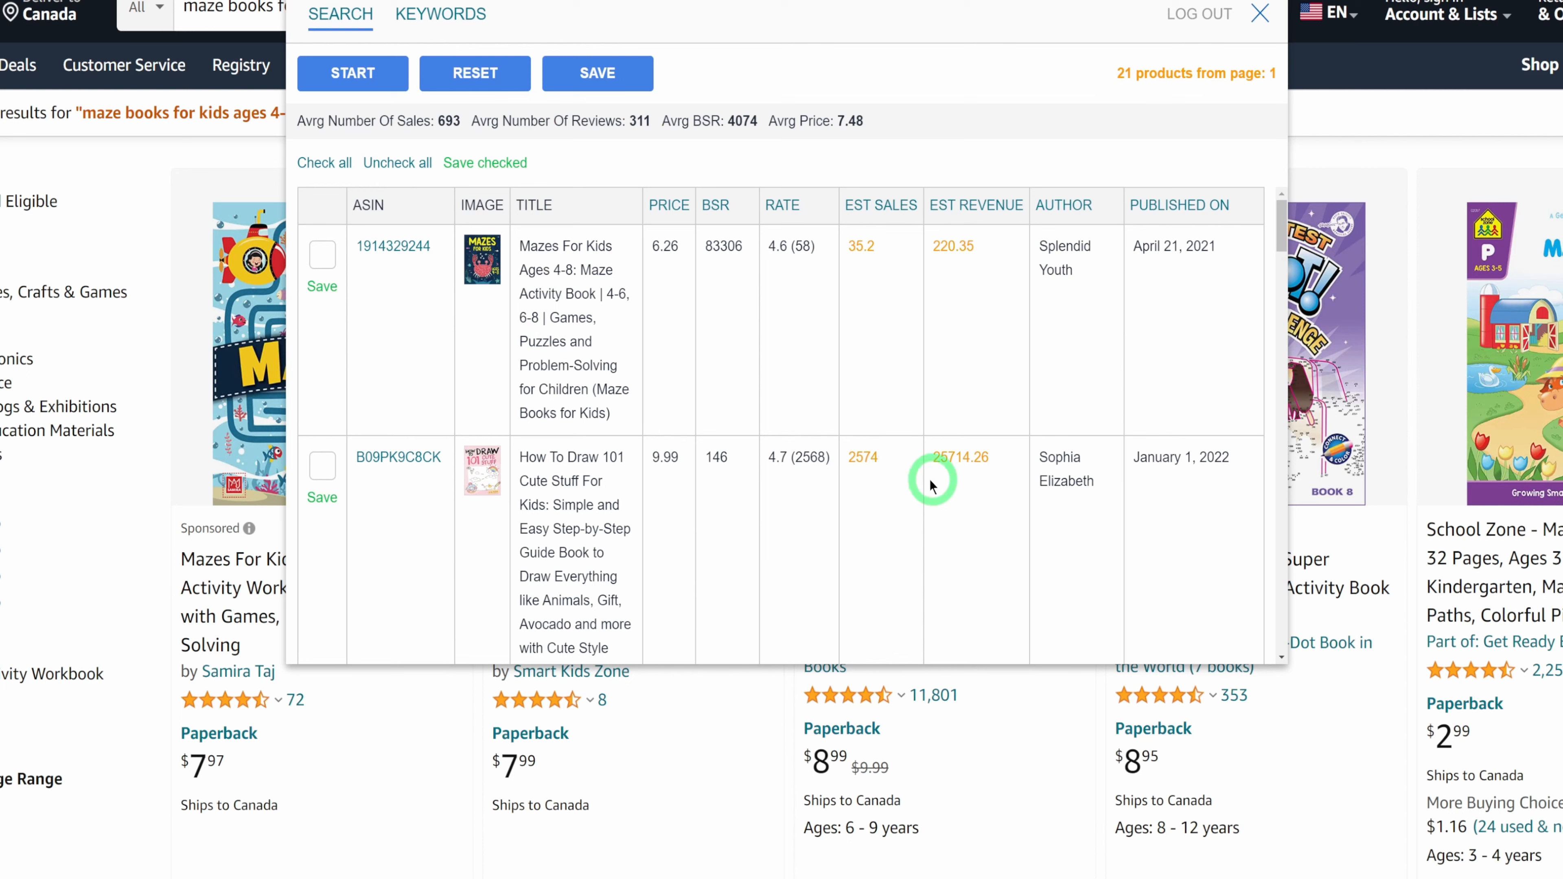
pyautogui.scroll(-3, 945, 477)
pyautogui.scroll(-8, 945, 477)
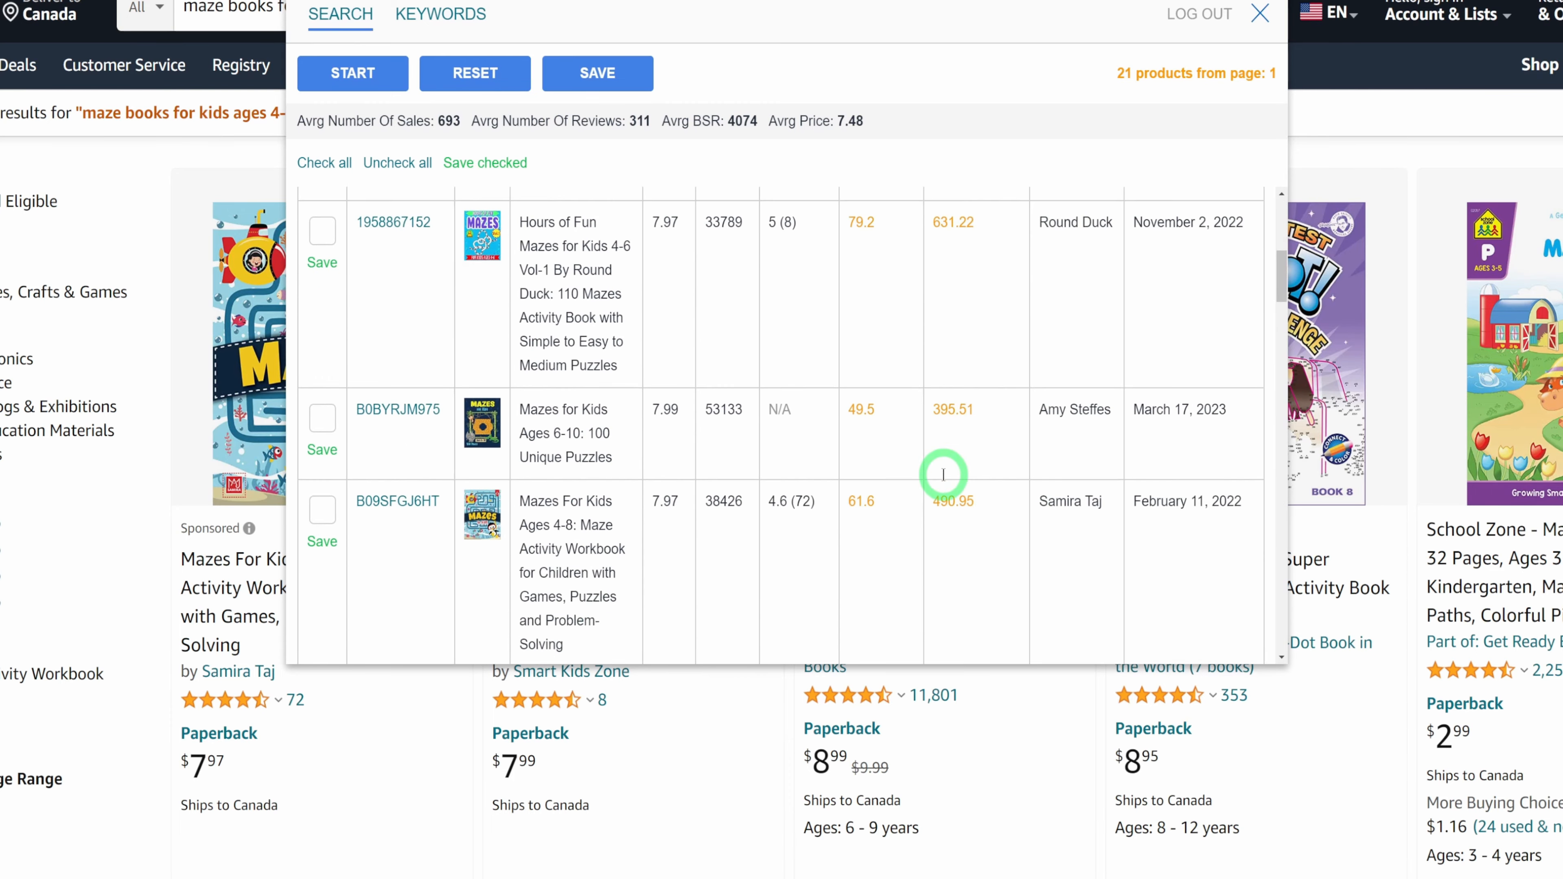
pyautogui.scroll(-3, 943, 474)
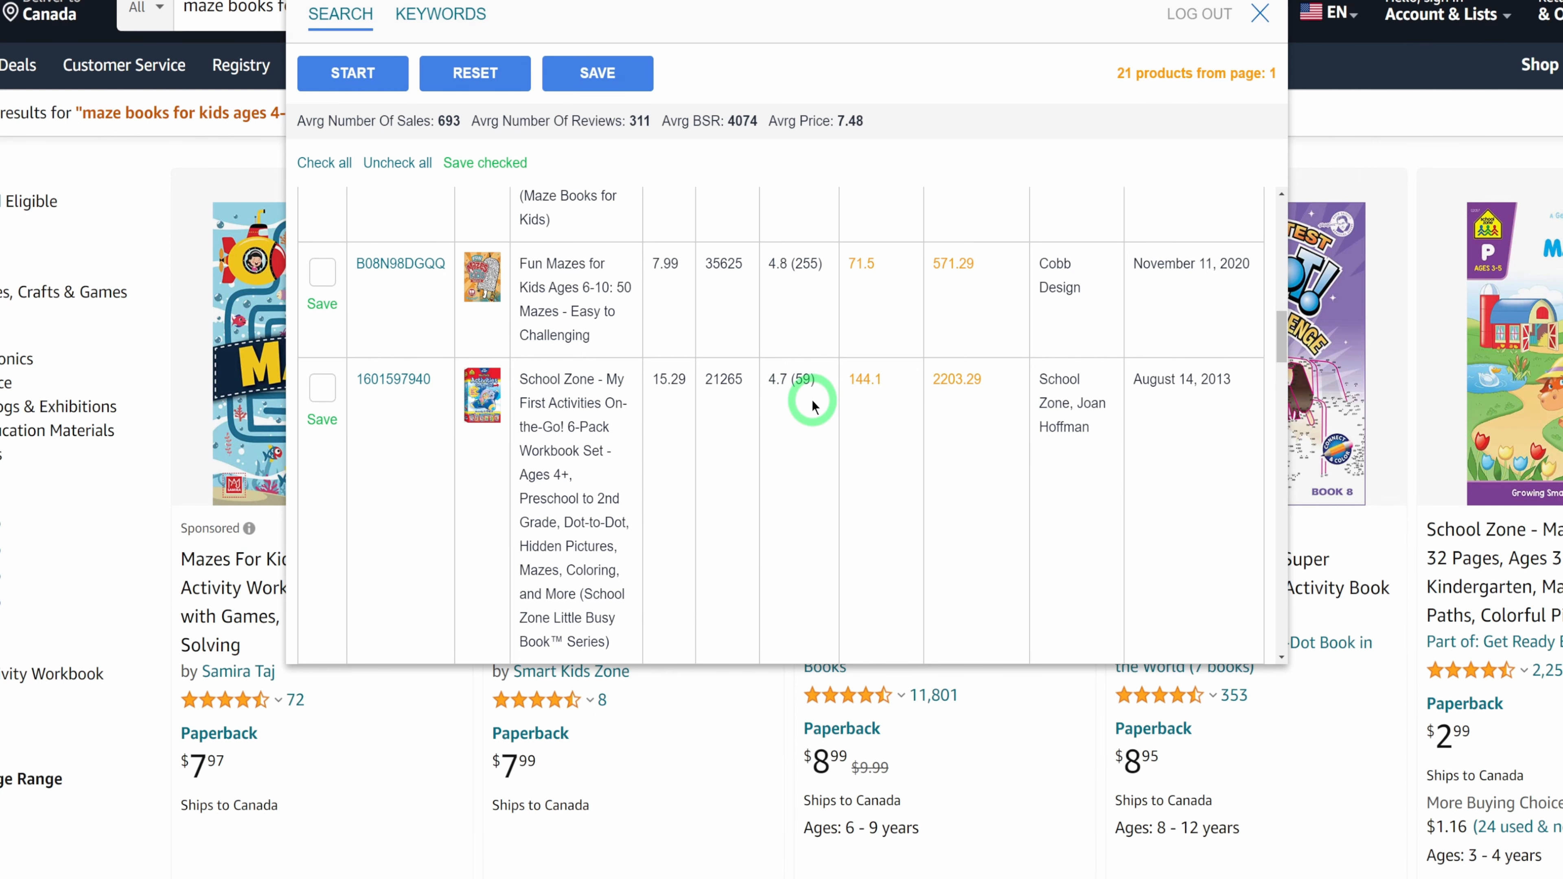
pyautogui.scroll(-10, 810, 434)
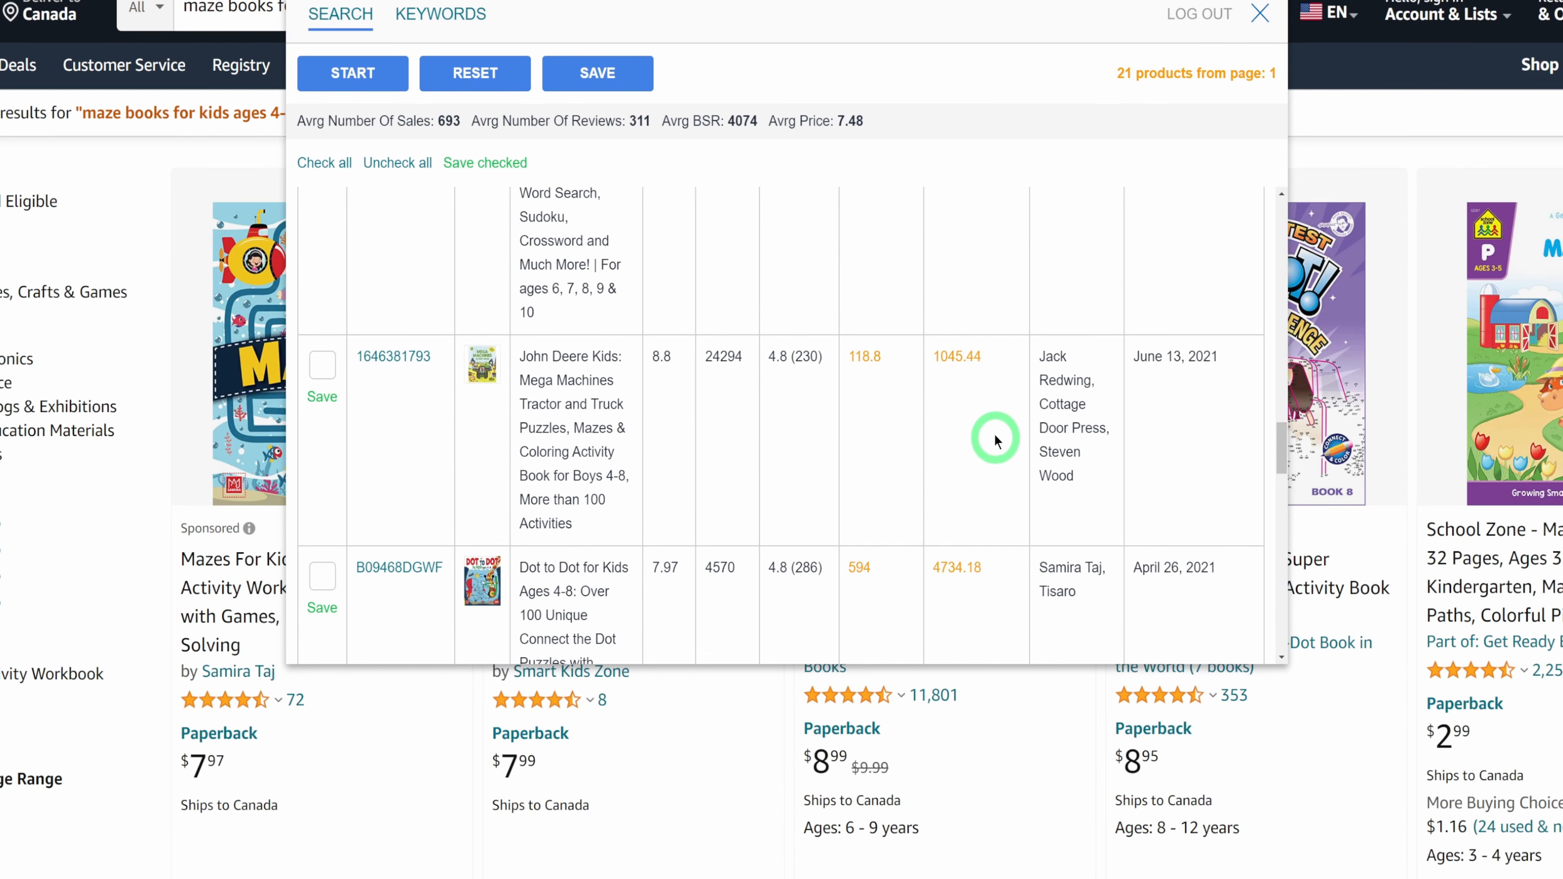
pyautogui.scroll(-8, 921, 509)
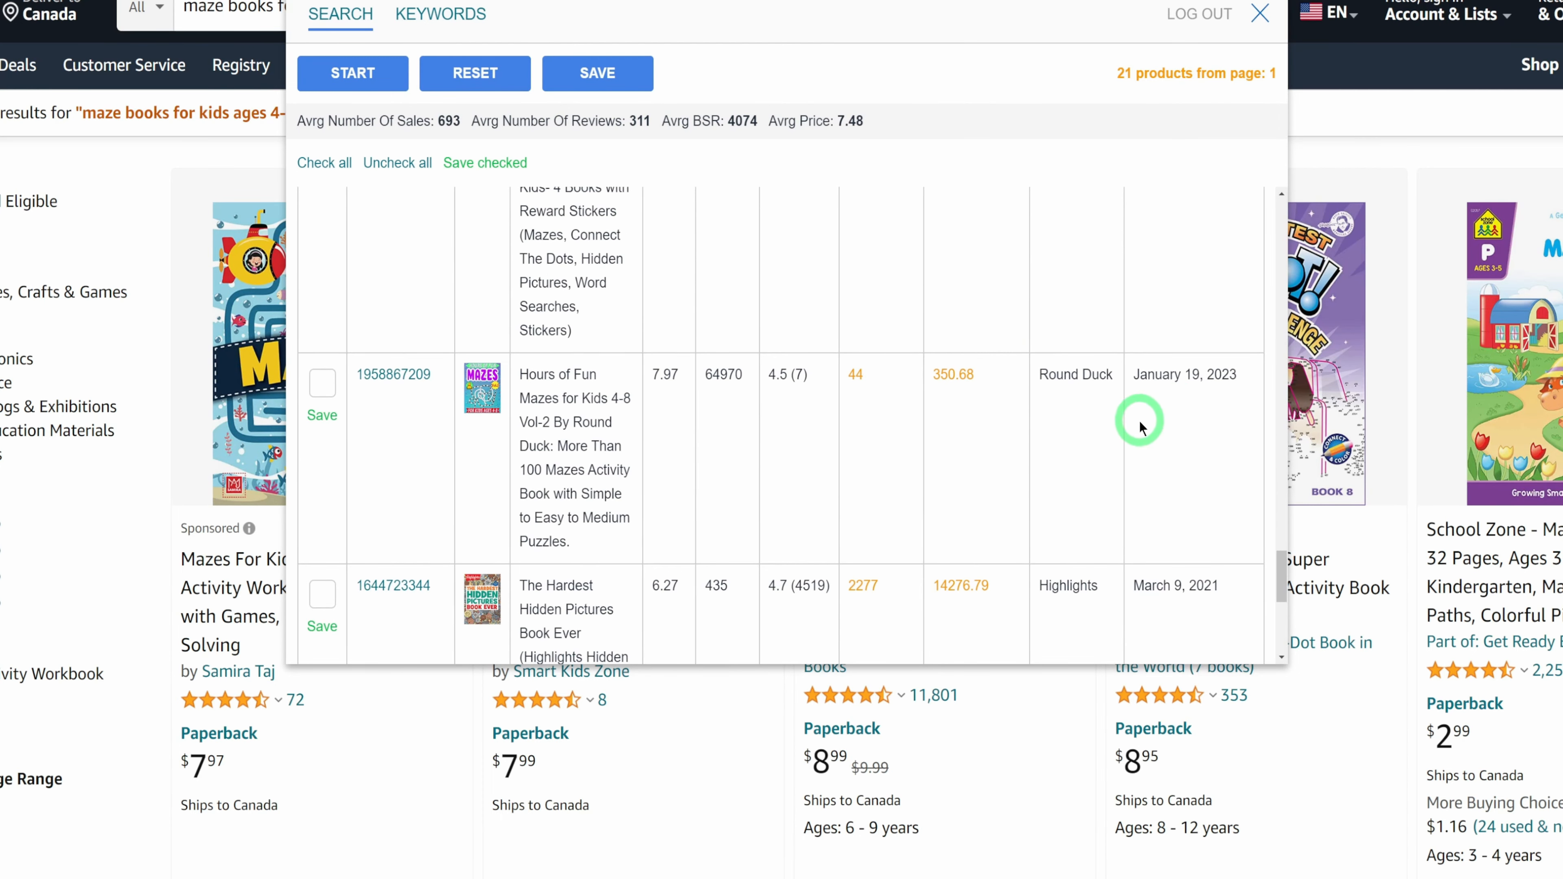
pyautogui.scroll(3, 955, 534)
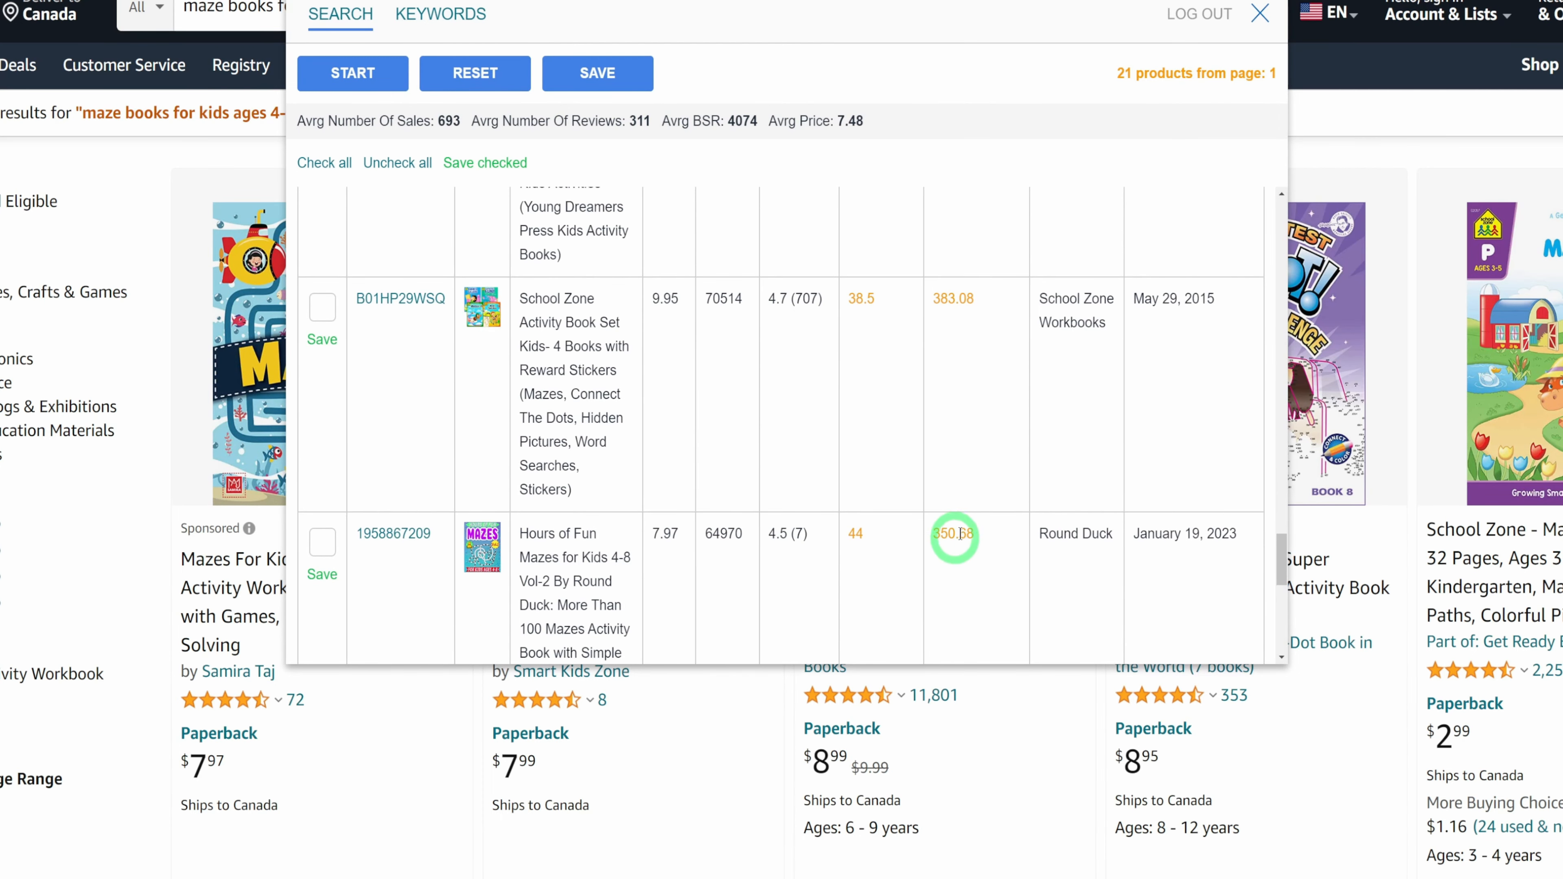
pyautogui.scroll(-5, 921, 513)
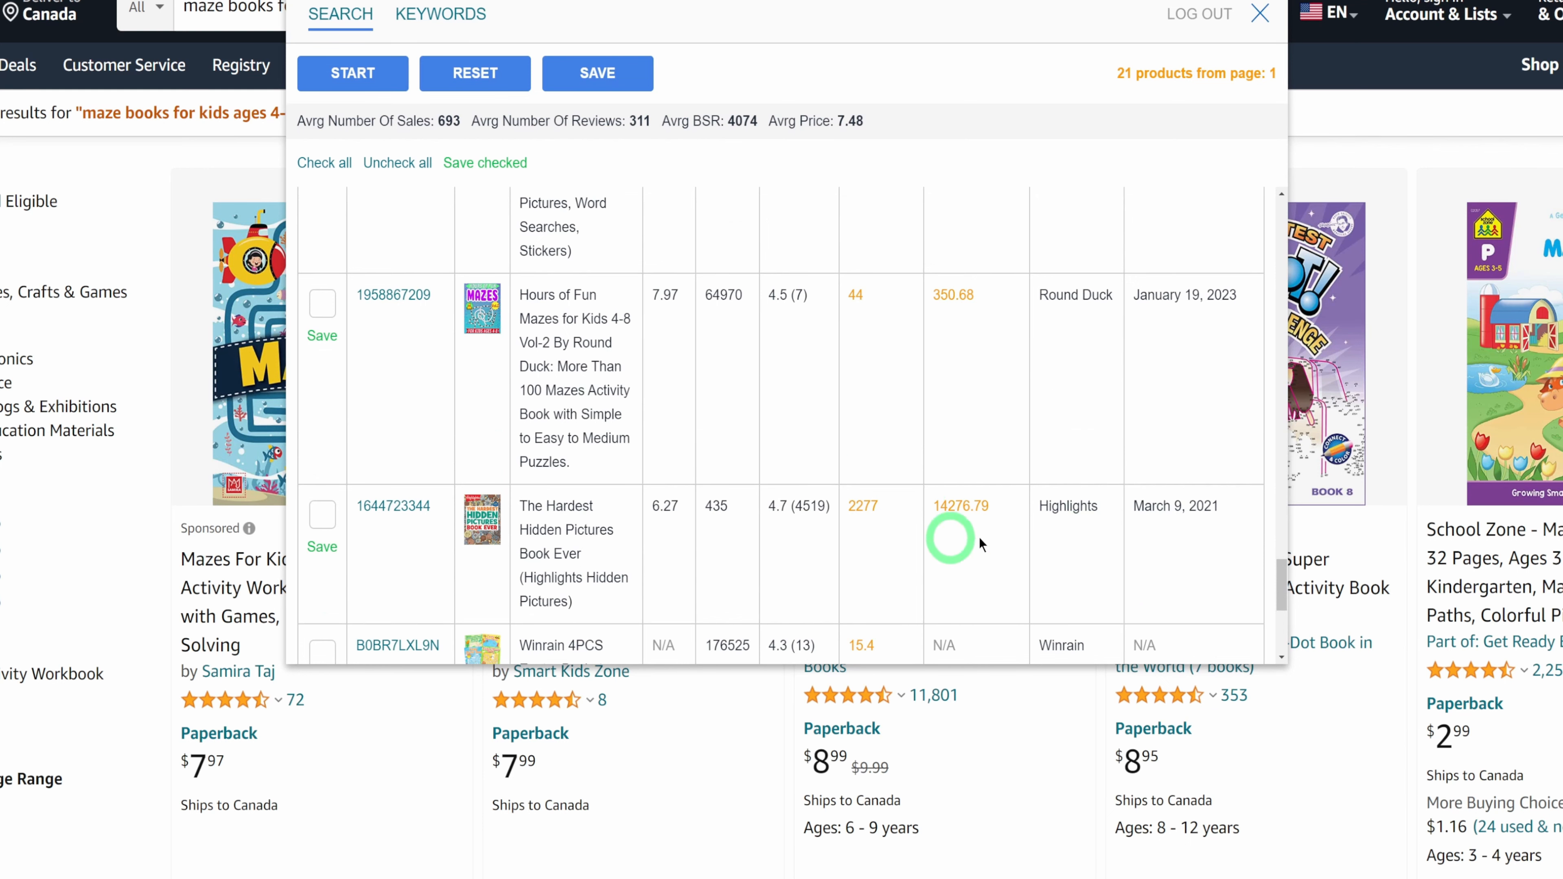
pyautogui.scroll(-5, 970, 531)
pyautogui.scroll(15, 973, 531)
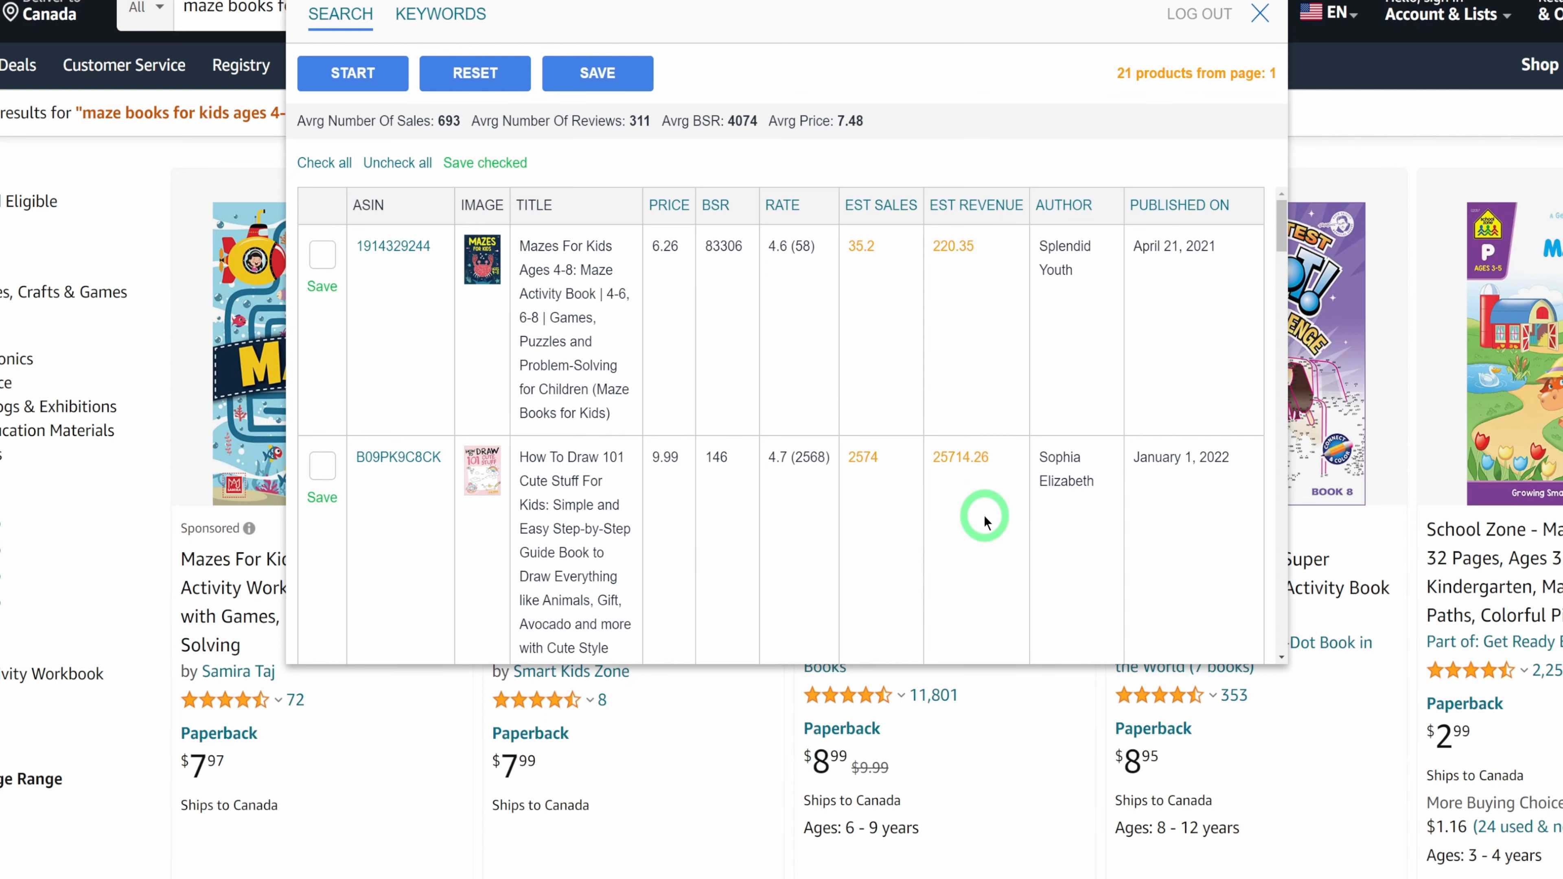
pyautogui.scroll(-3, 984, 522)
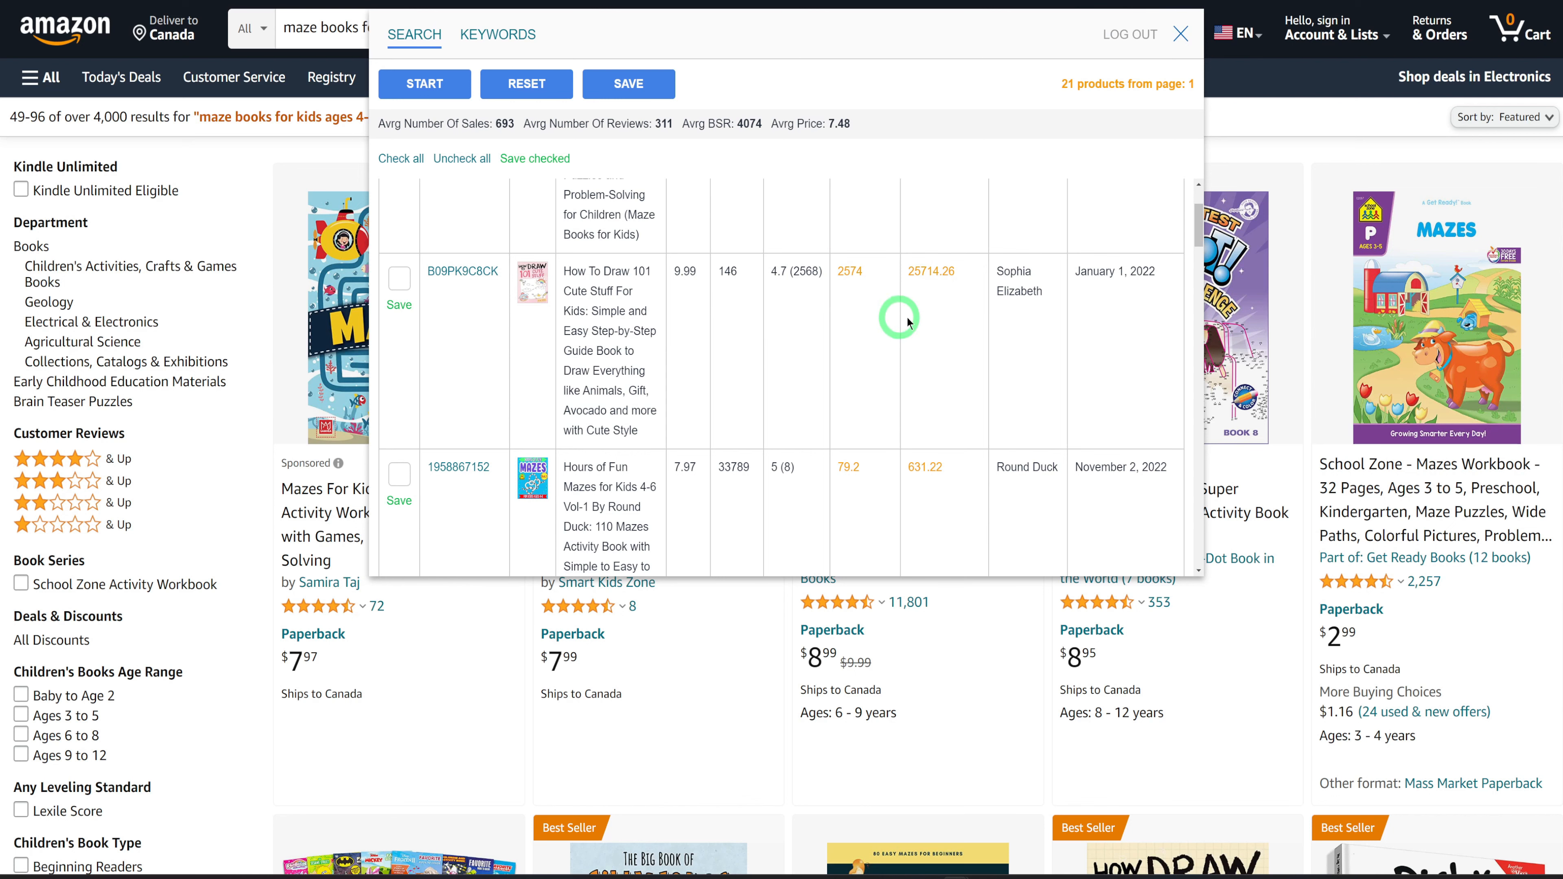
pyautogui.click(1182, 35)
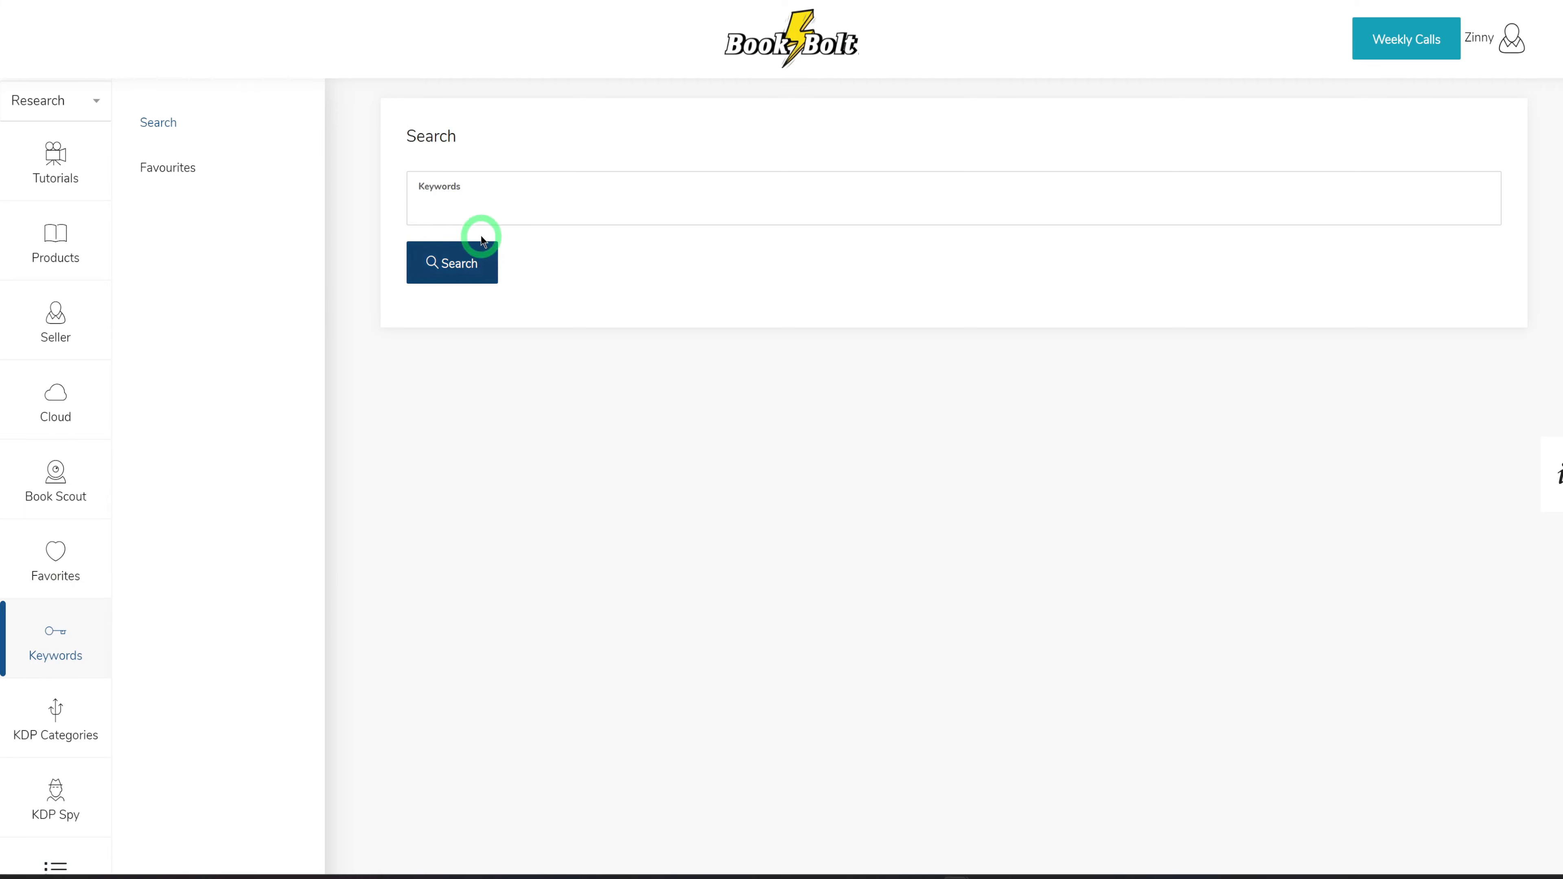
# Copy "maze books for kids ages 4-8" from the Amazon search and run a keyword search for it in Book Bolt
pyautogui.click(456, 209)
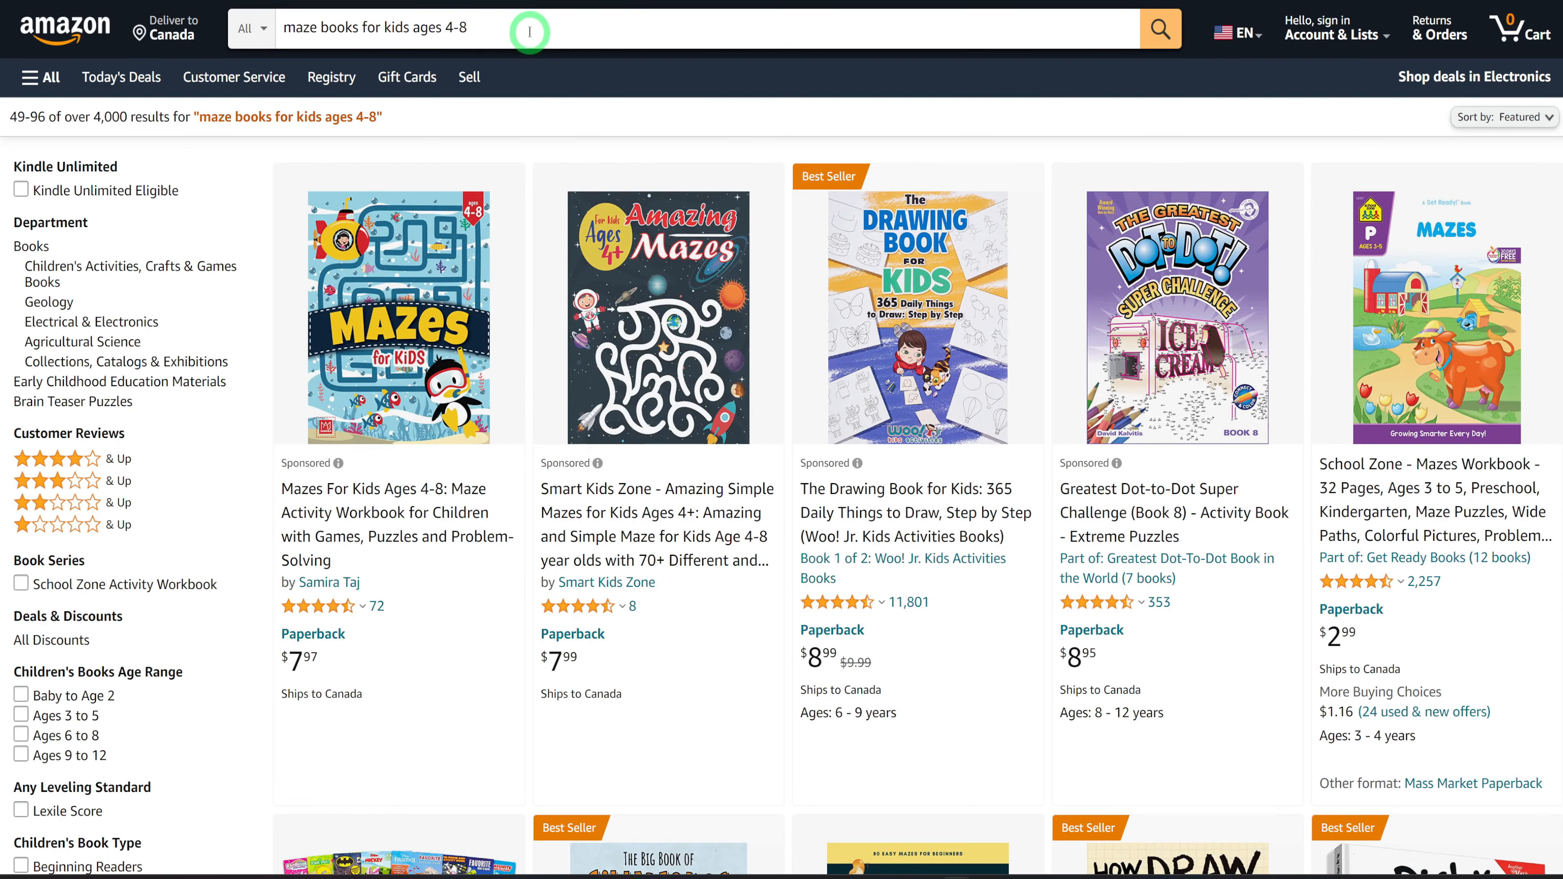
pyautogui.moveTo(530, 28); pyautogui.dragTo(284, 28)
pyautogui.rightClick(284, 28)
pyautogui.click(342, 77)
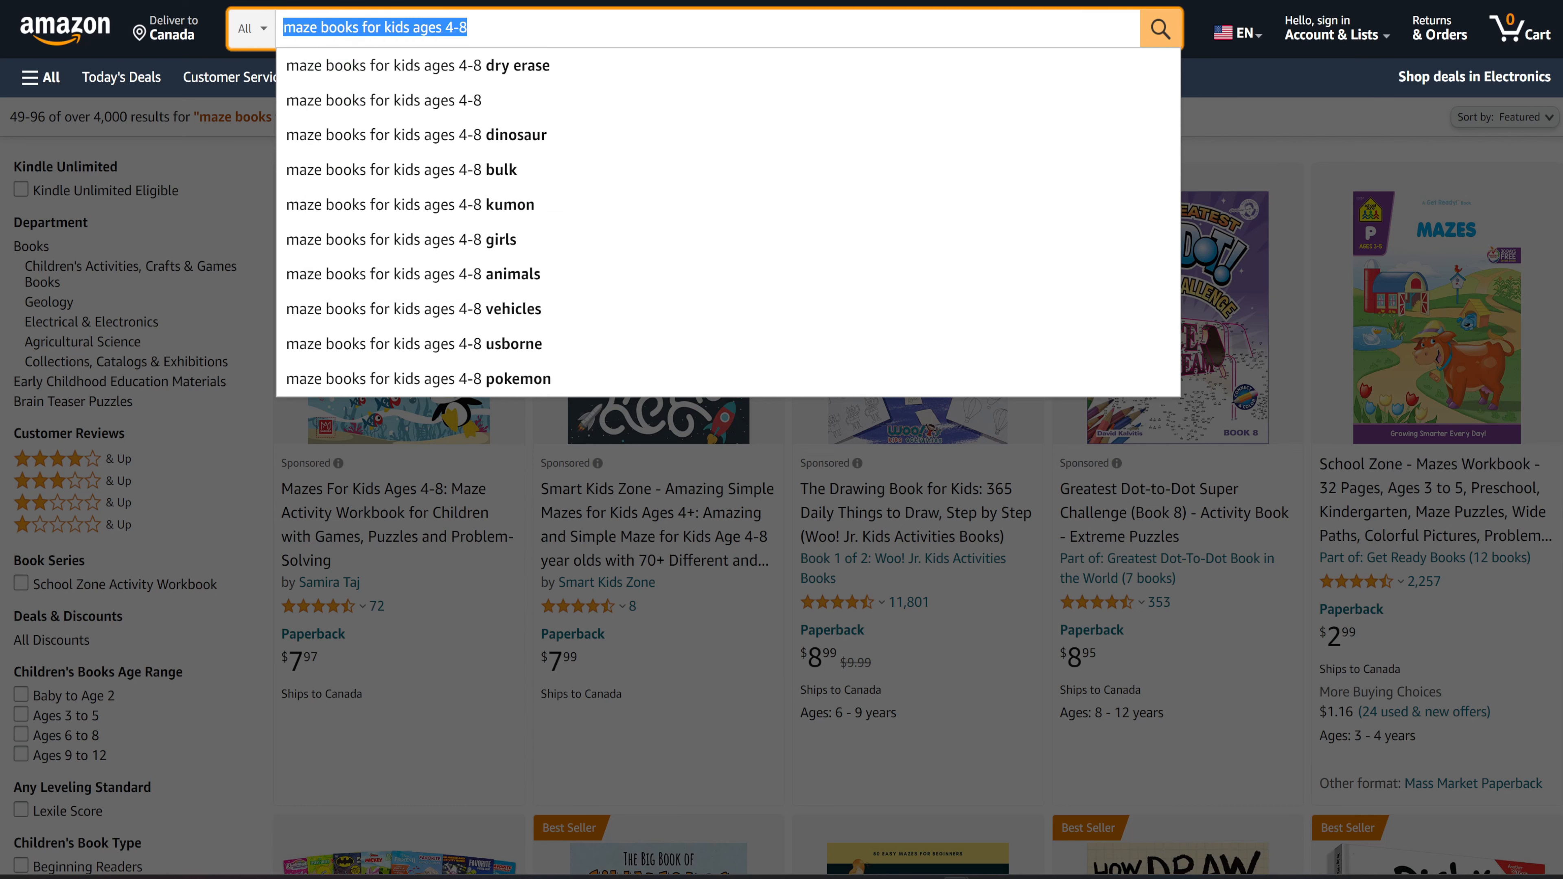
pyautogui.rightClick(512, 192)
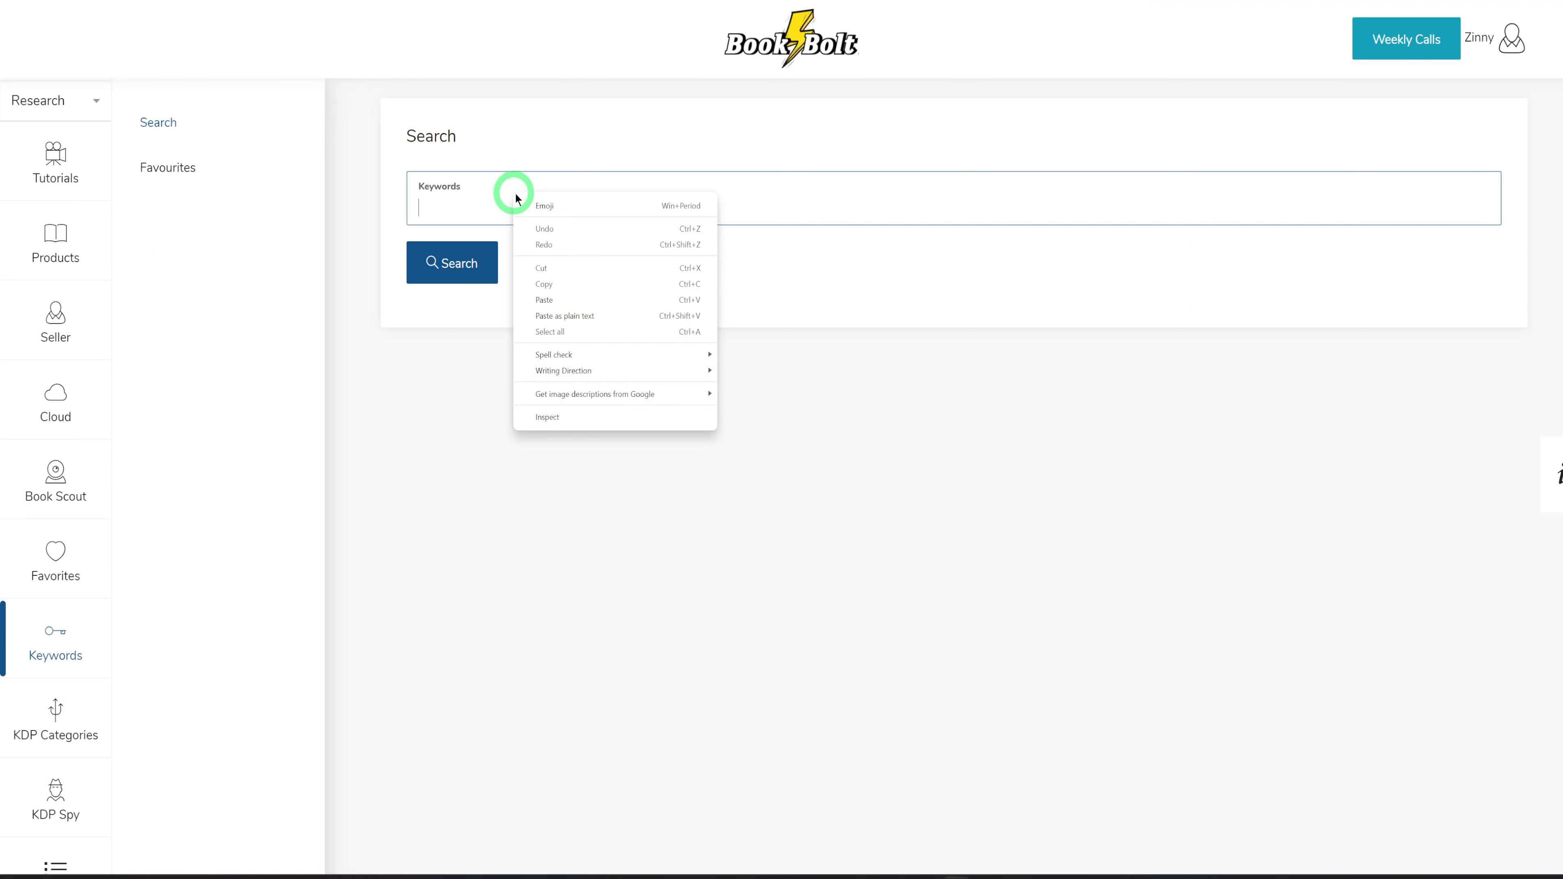
pyautogui.click(569, 290)
pyautogui.click(471, 277)
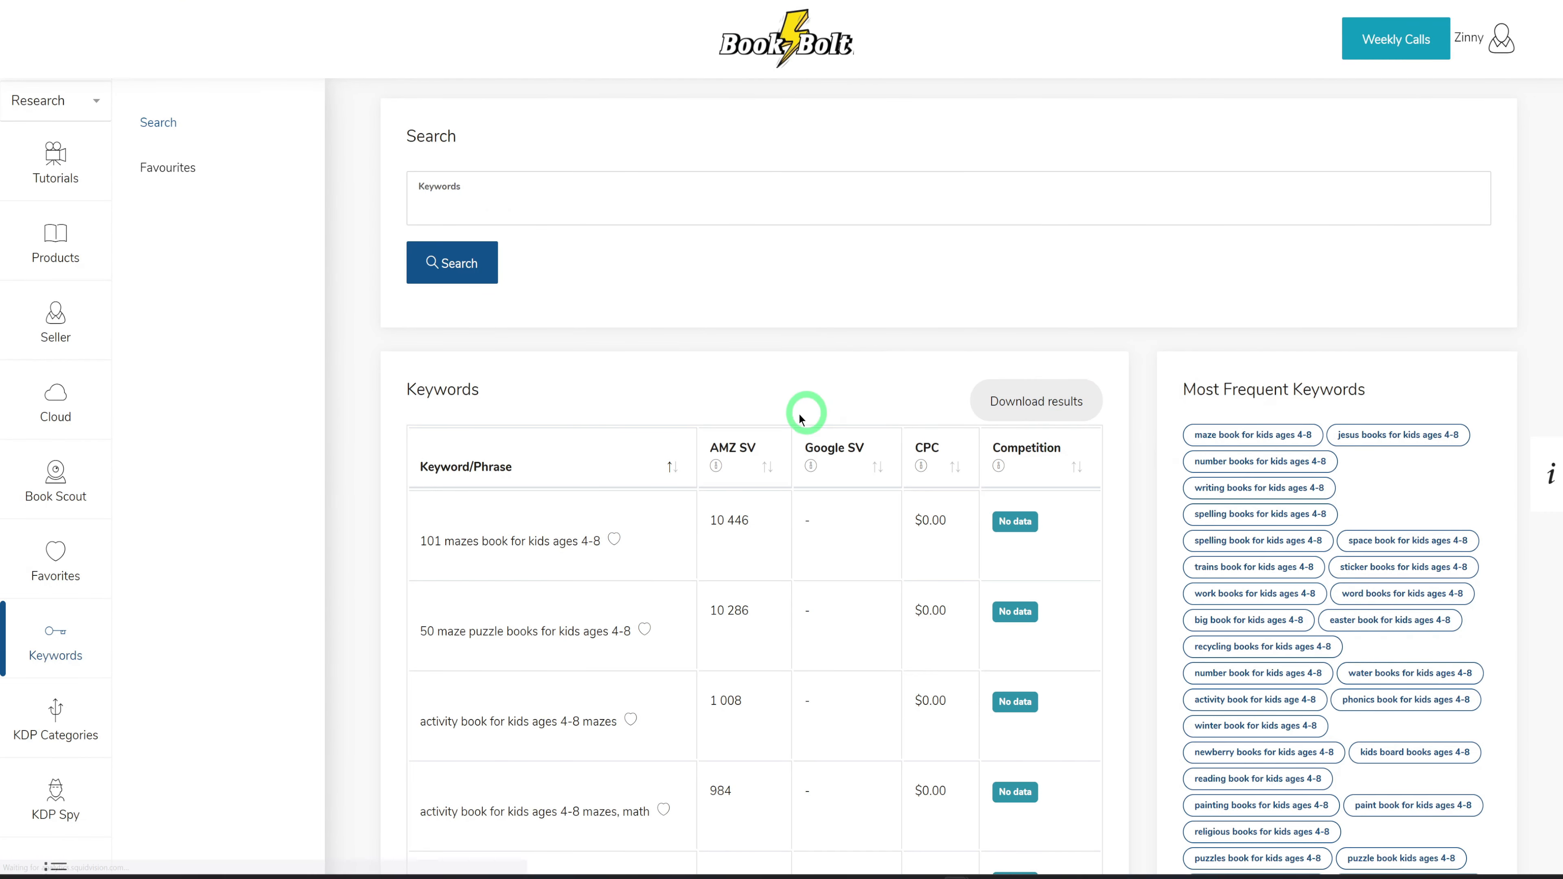
# Sort the keyword results by Amazon search volume, highest first
pyautogui.click(736, 455)
pyautogui.click(737, 456)
# Review the keyword phrases, their Amazon search volumes and the most frequent keywords for title ideas
pyautogui.scroll(-2, 734, 554)
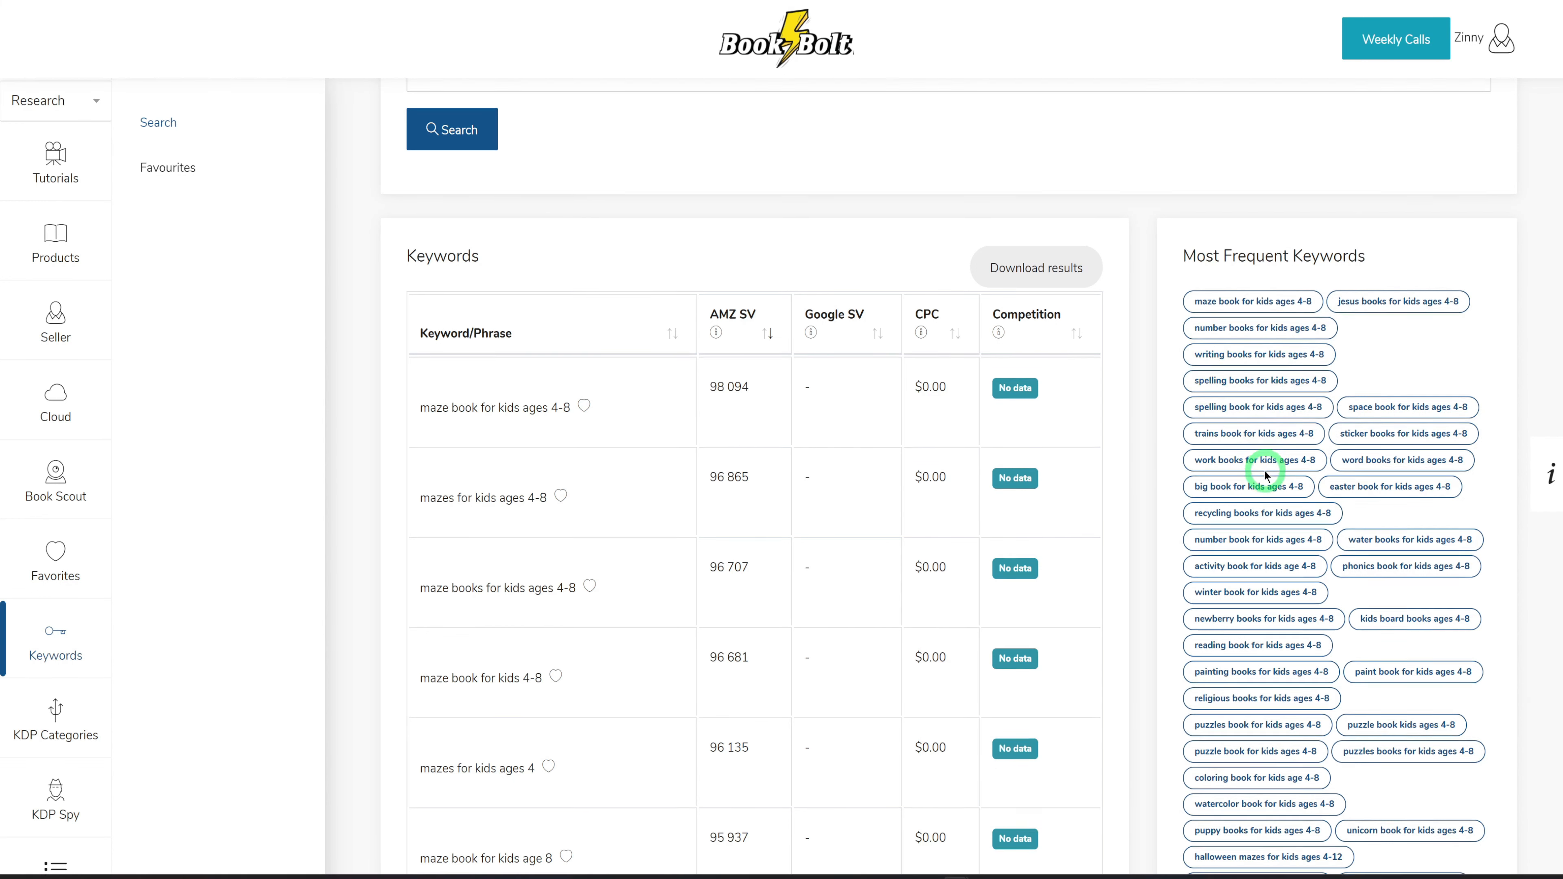
pyautogui.scroll(-2, 1265, 468)
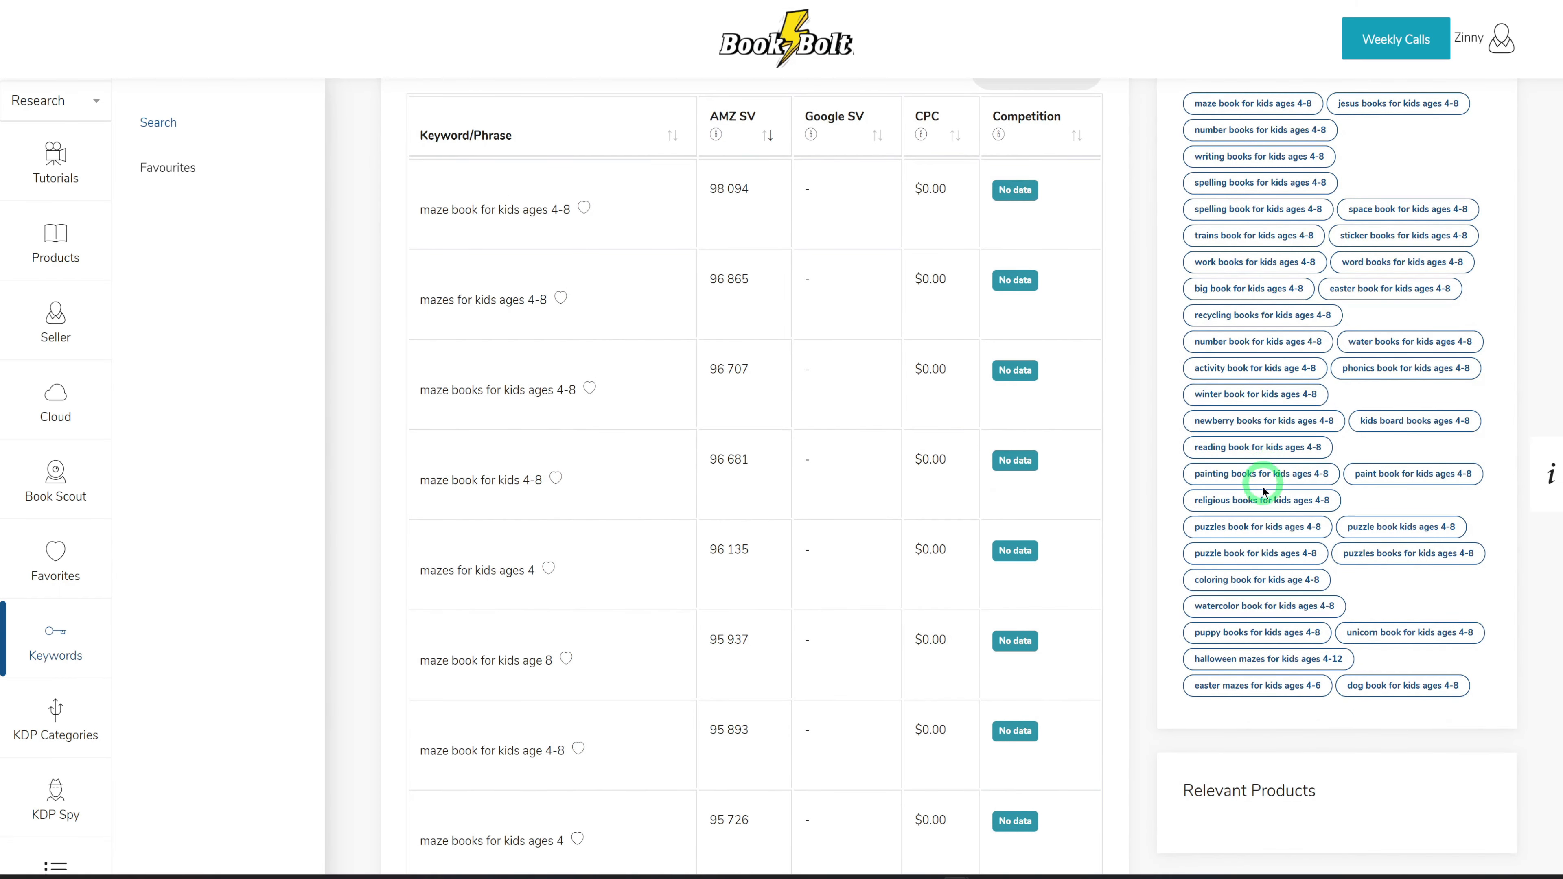
pyautogui.scroll(-12, 614, 670)
pyautogui.scroll(-4, 582, 708)
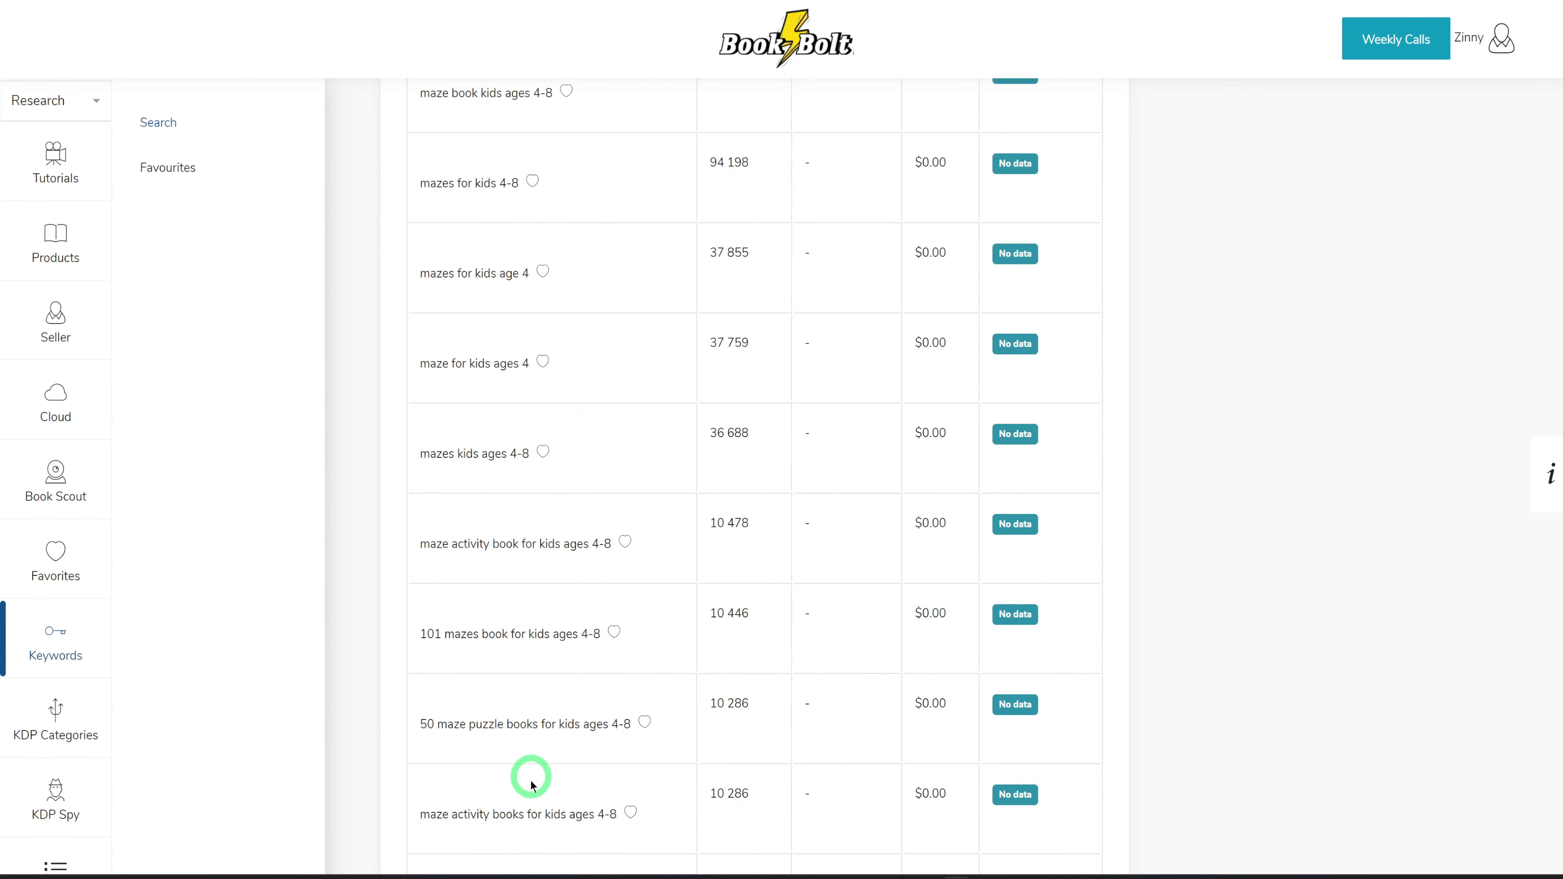
pyautogui.scroll(-2, 622, 595)
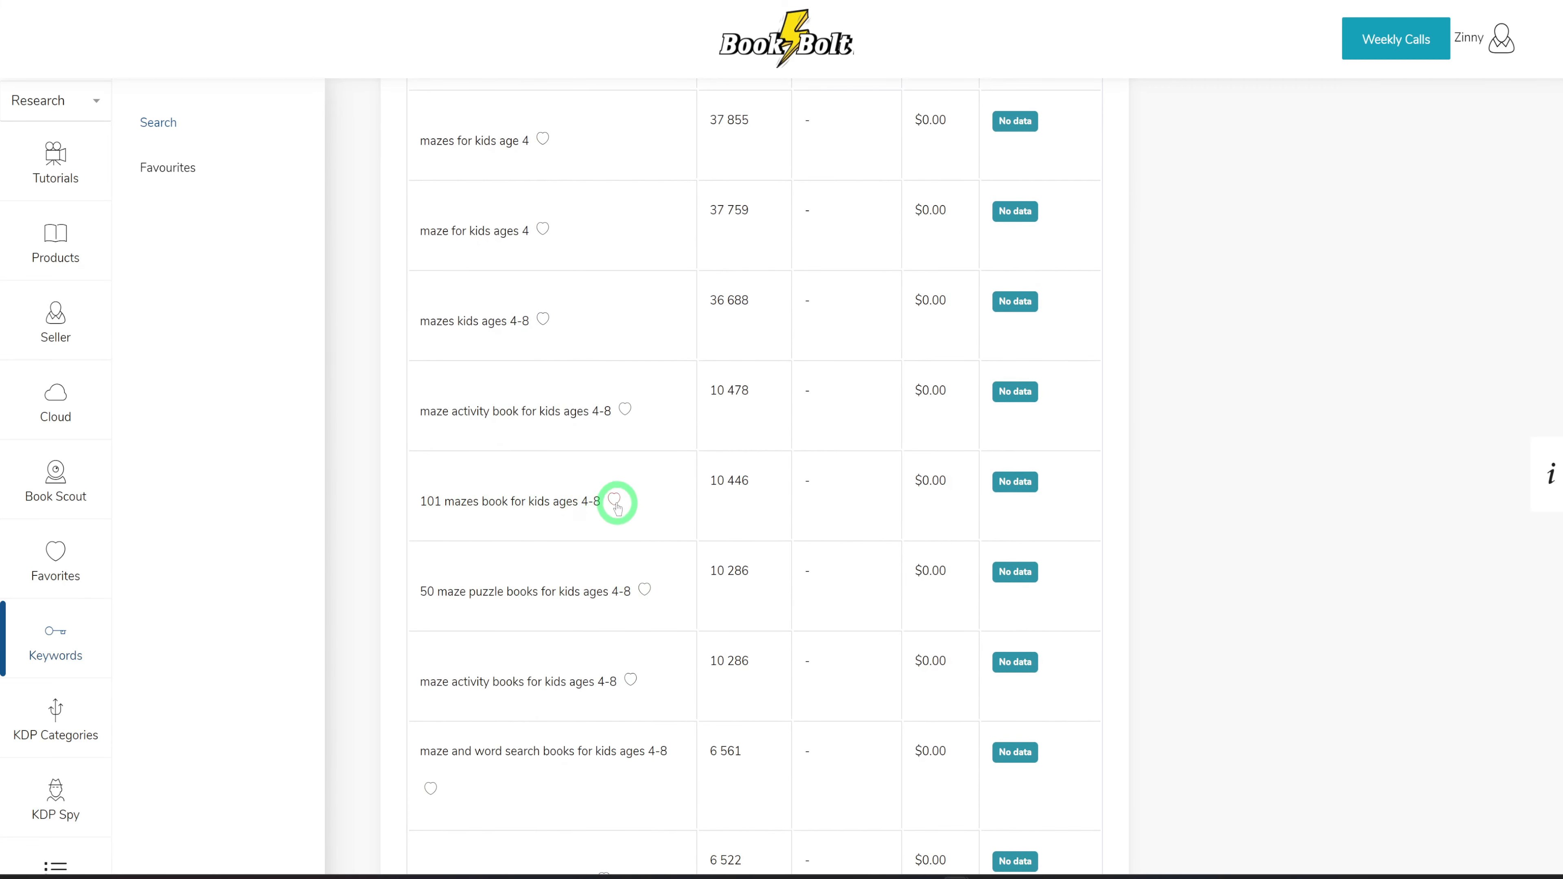
pyautogui.moveTo(438, 505)
pyautogui.mouseDown()
pyautogui.moveTo(405, 506)
pyautogui.moveTo(416, 511)
pyautogui.mouseUp()
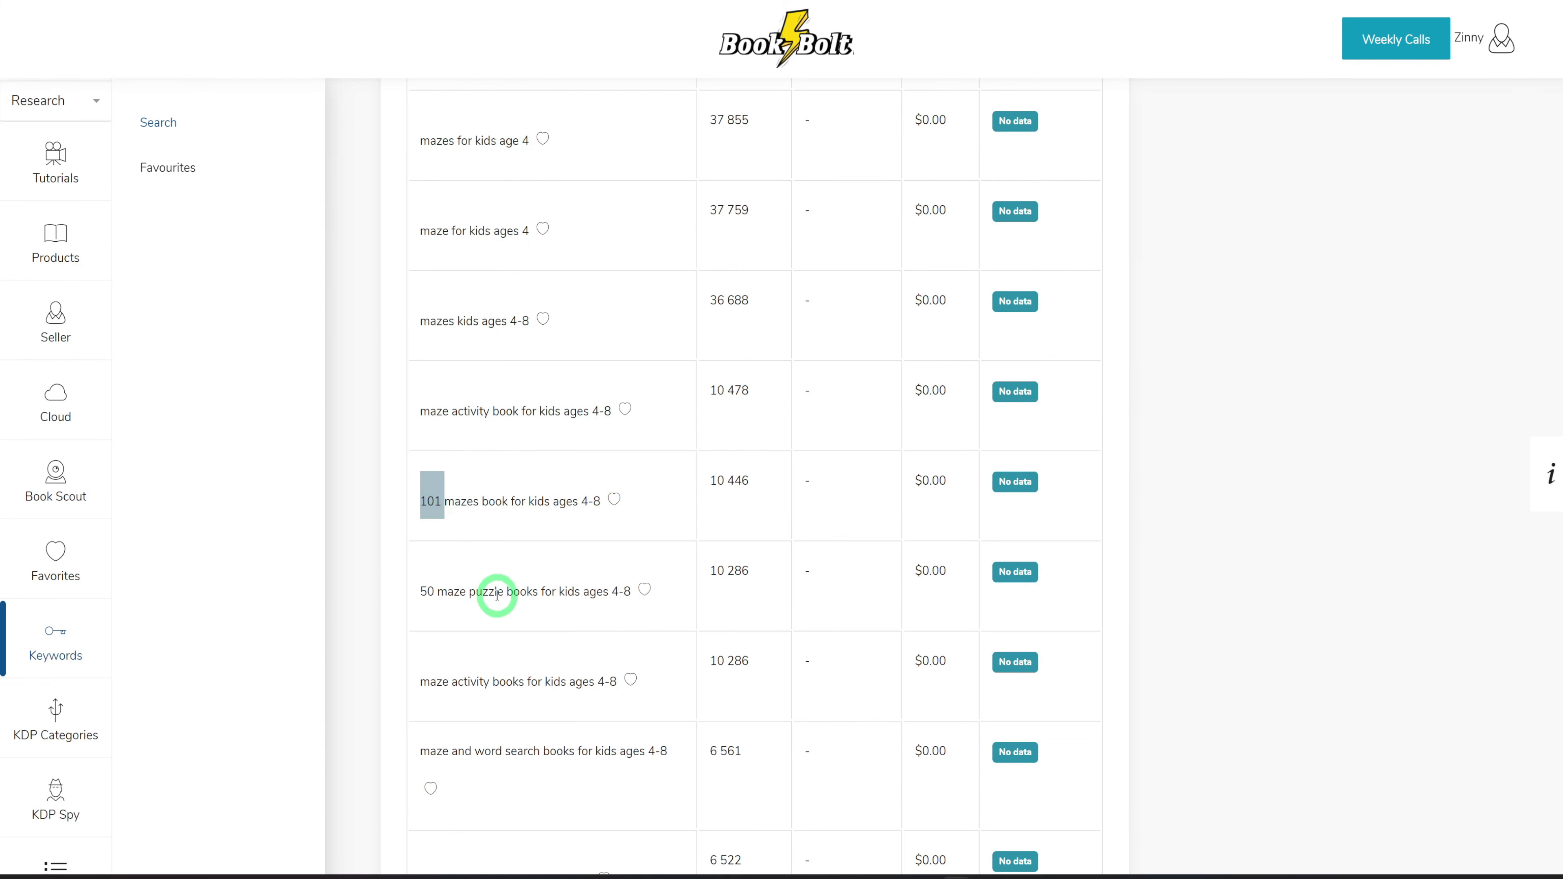
pyautogui.scroll(-2, 663, 628)
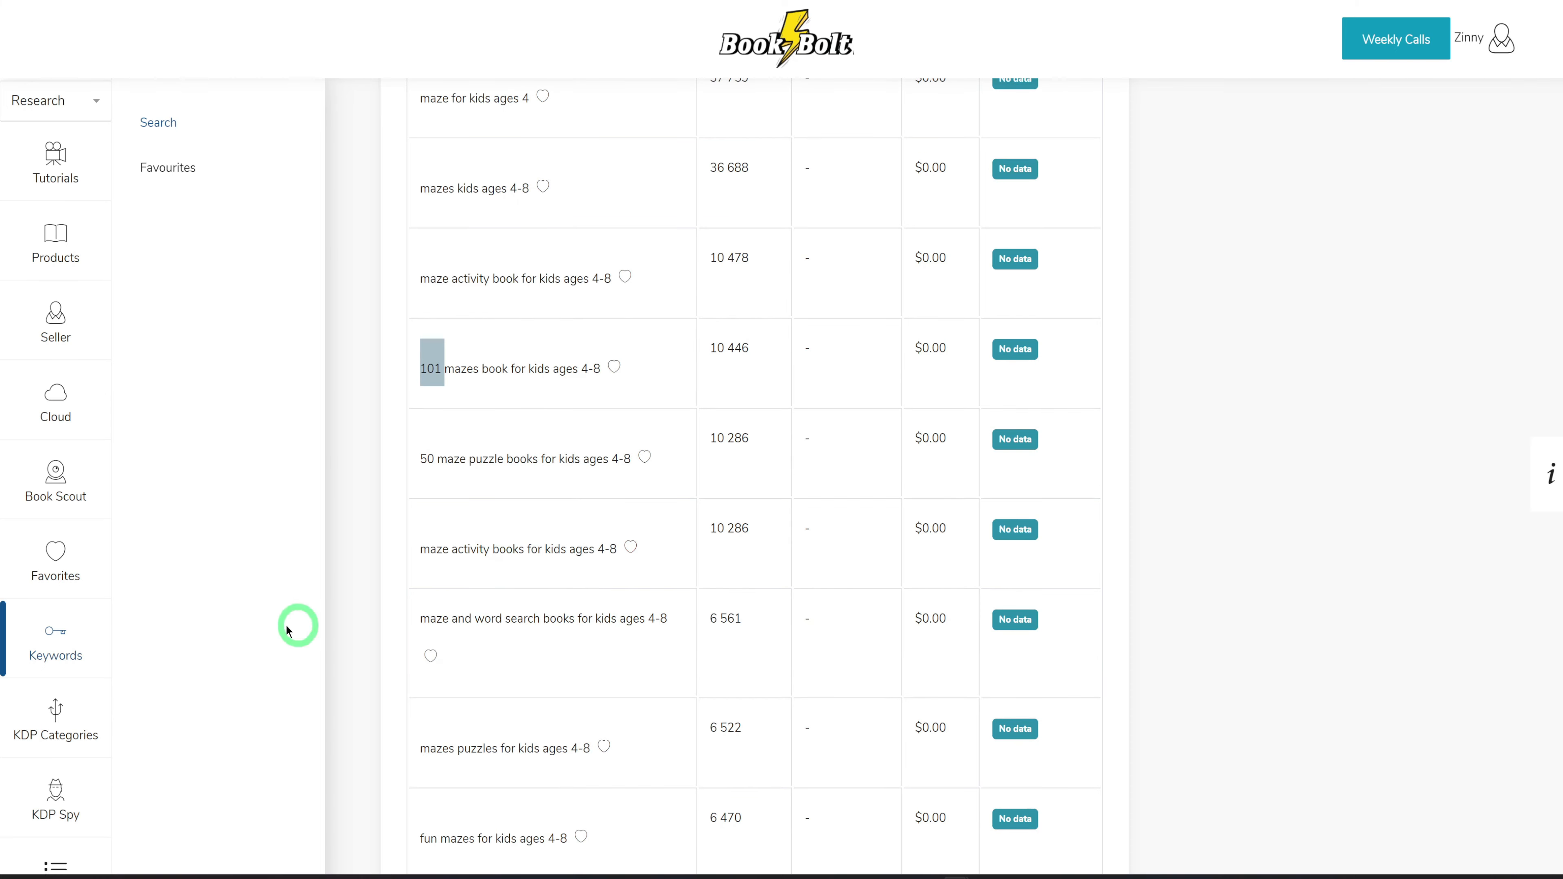
pyautogui.scroll(-5, 500, 615)
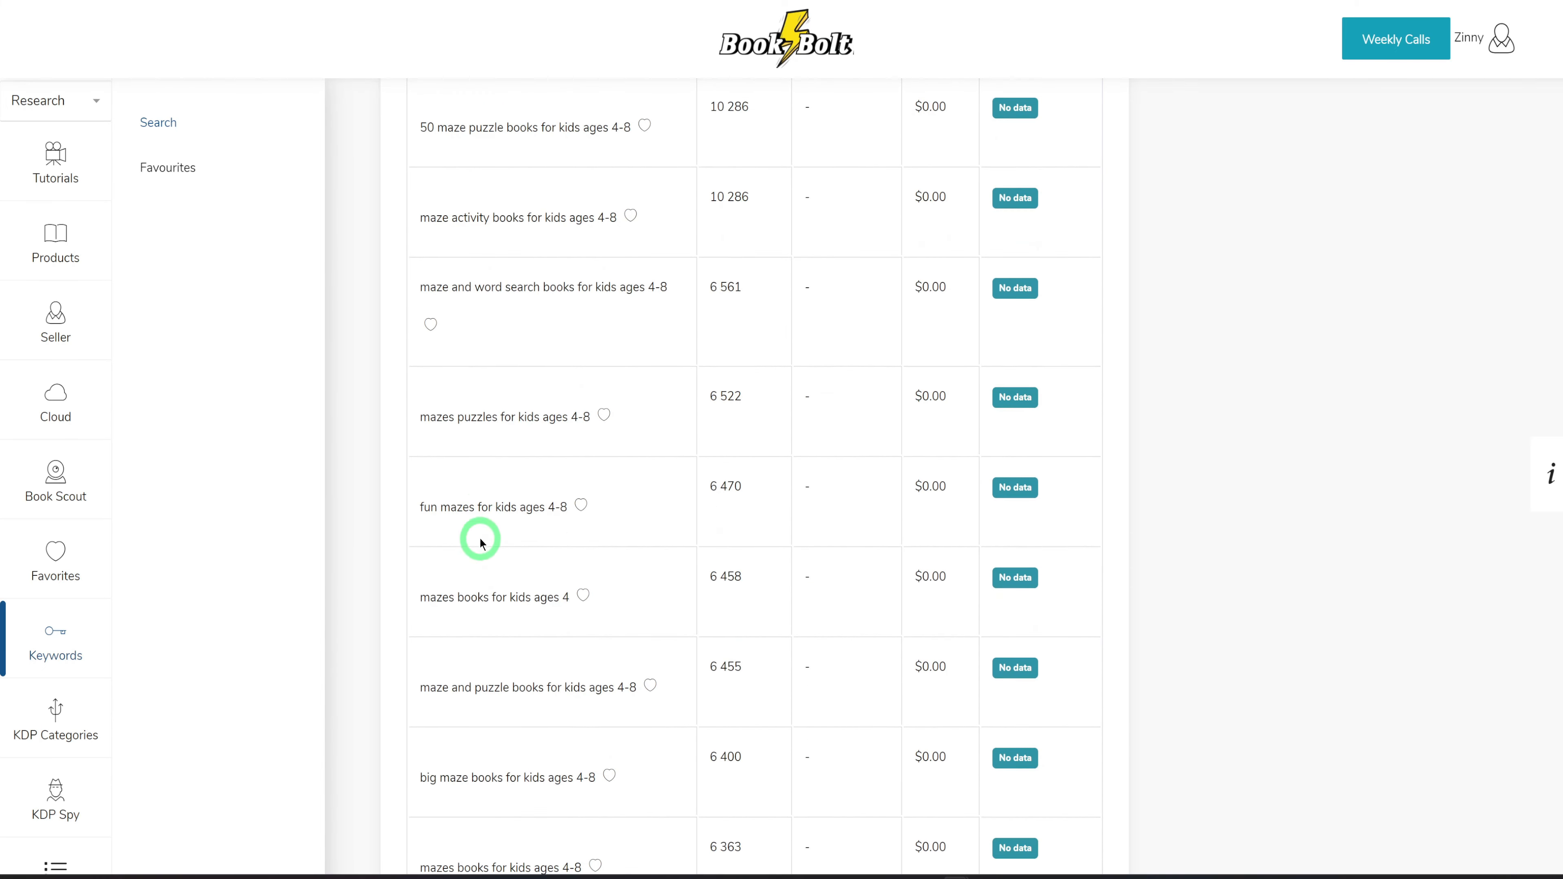
pyautogui.scroll(-6, 492, 732)
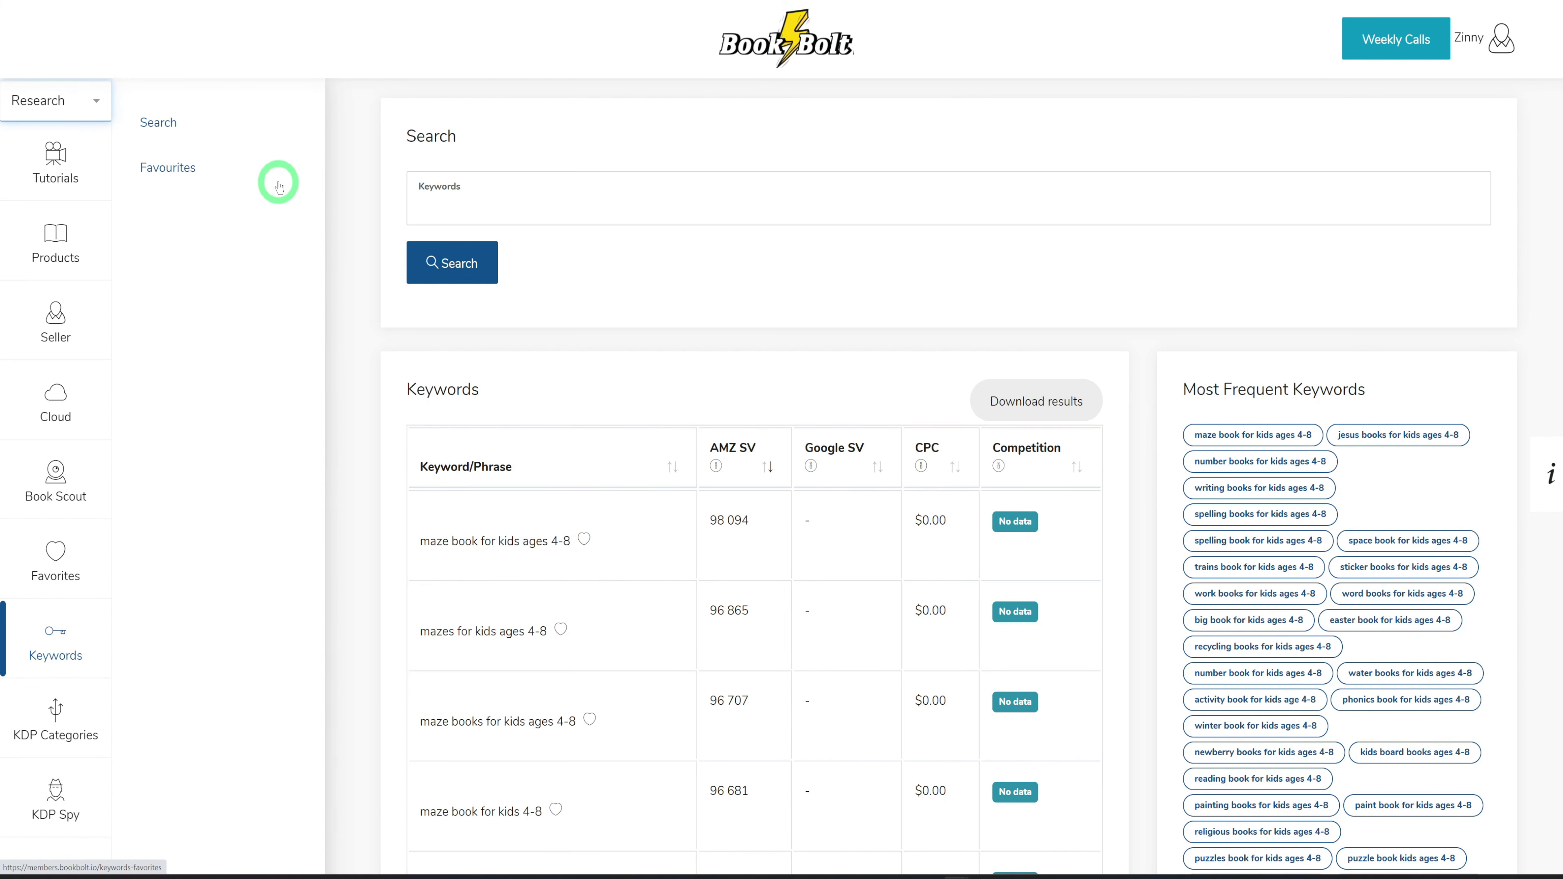
pyautogui.scroll(-1, 247, 230)
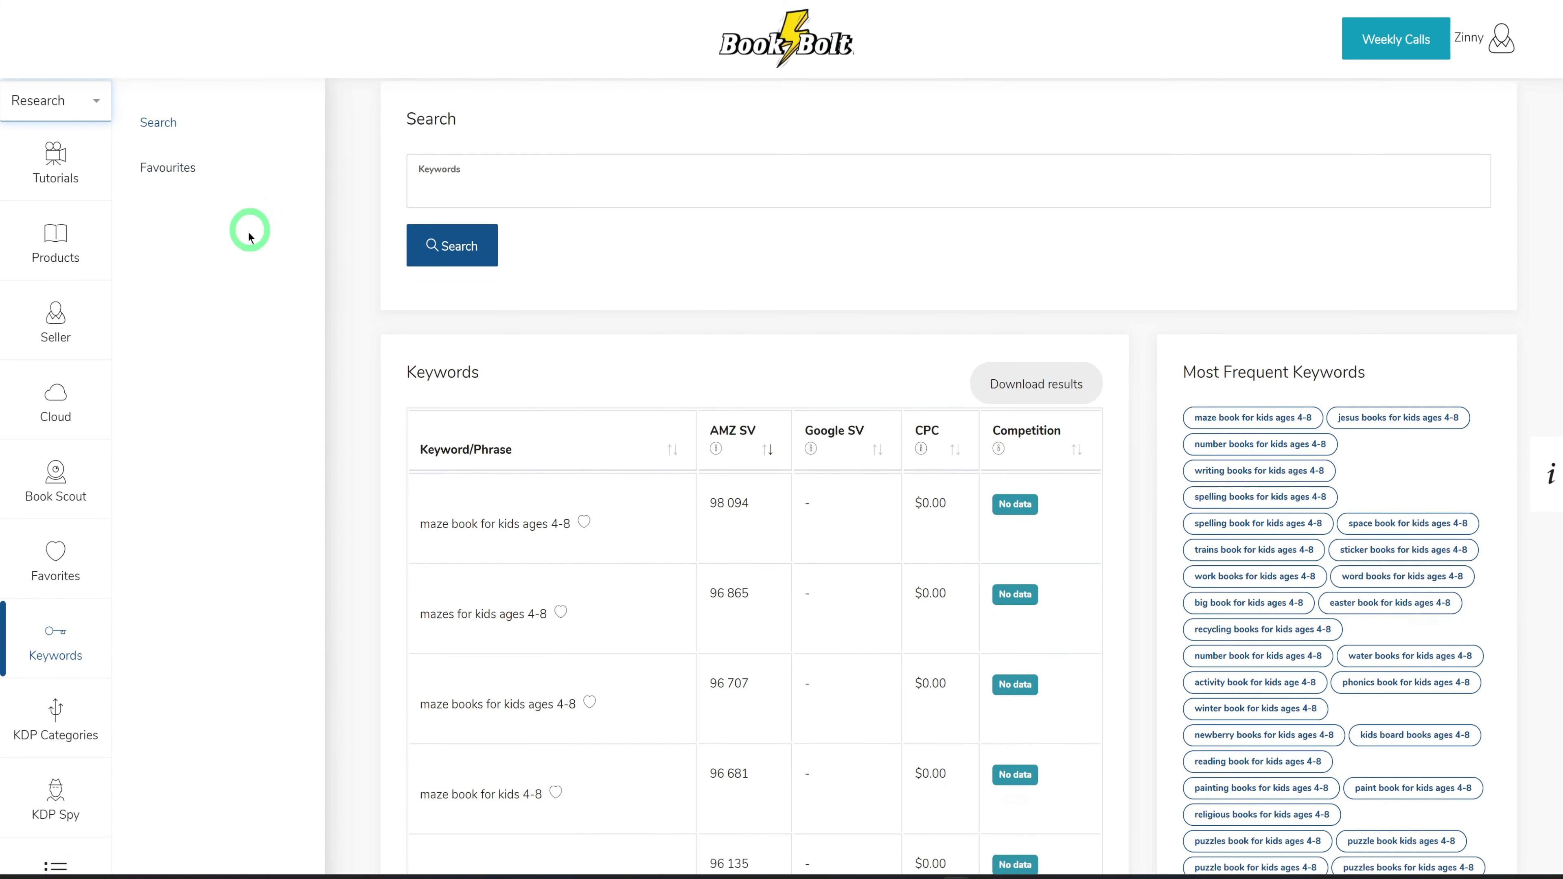
pyautogui.scroll(1, 401, 161)
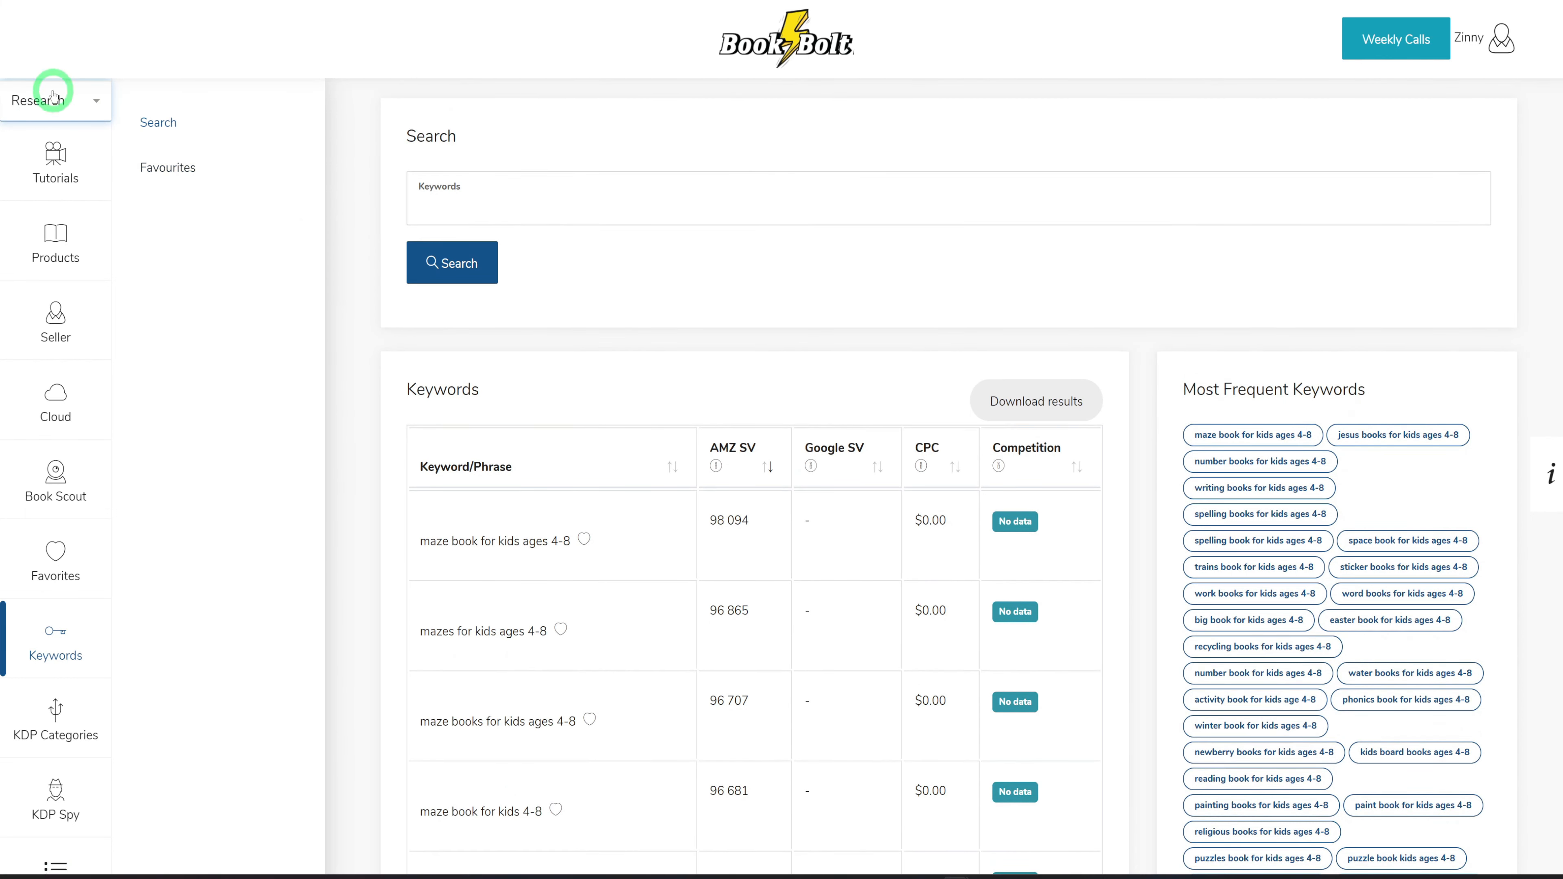
# Switch Book Bolt from Research to Create and open BookBolt Studio
pyautogui.click(95, 99)
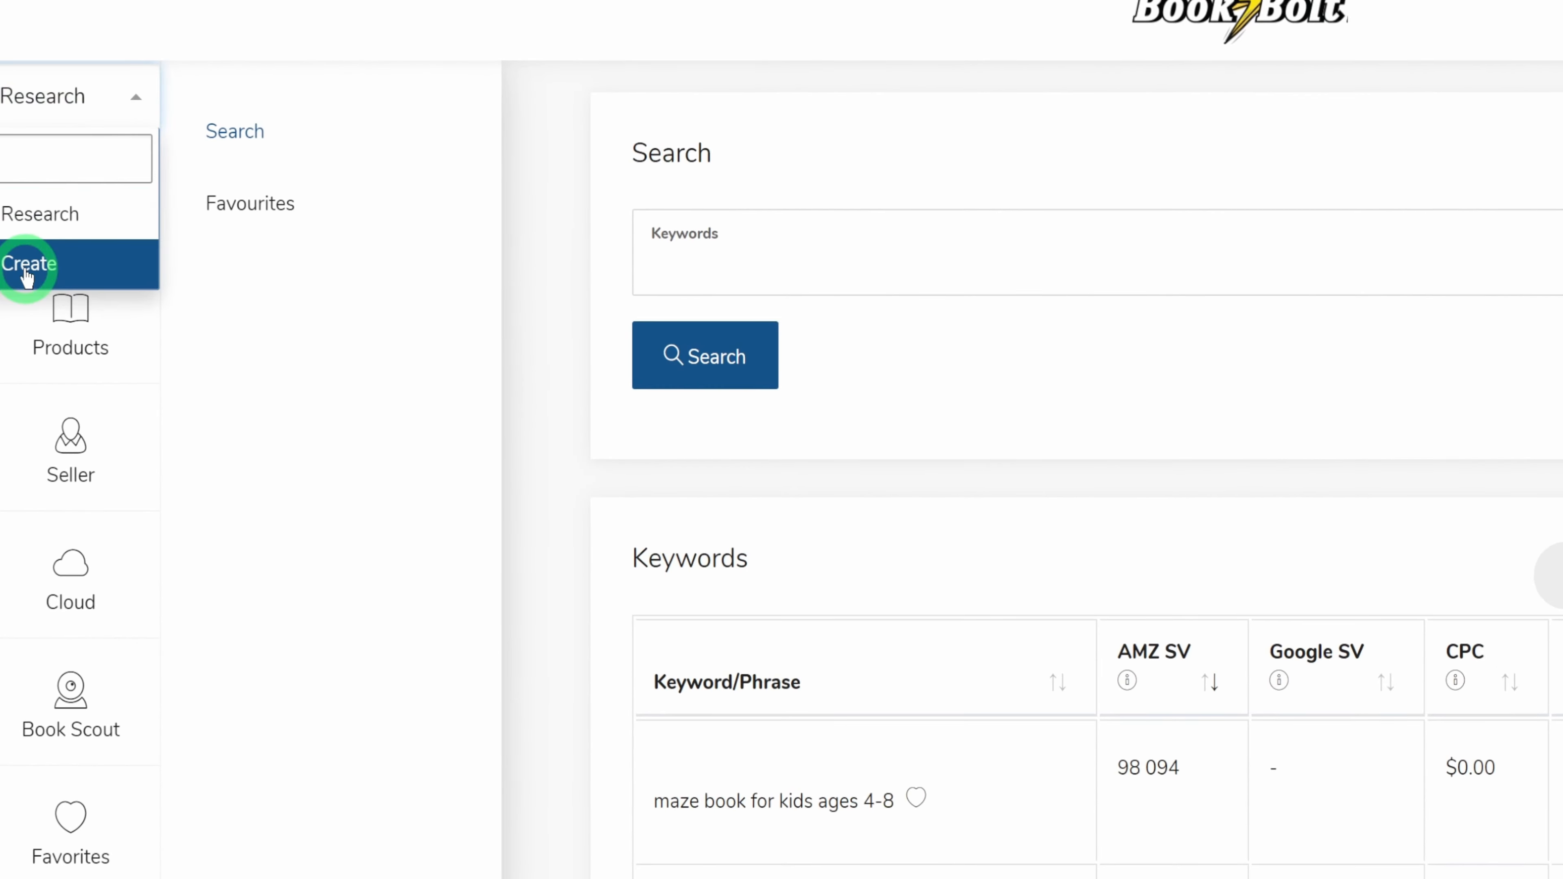
pyautogui.click(27, 277)
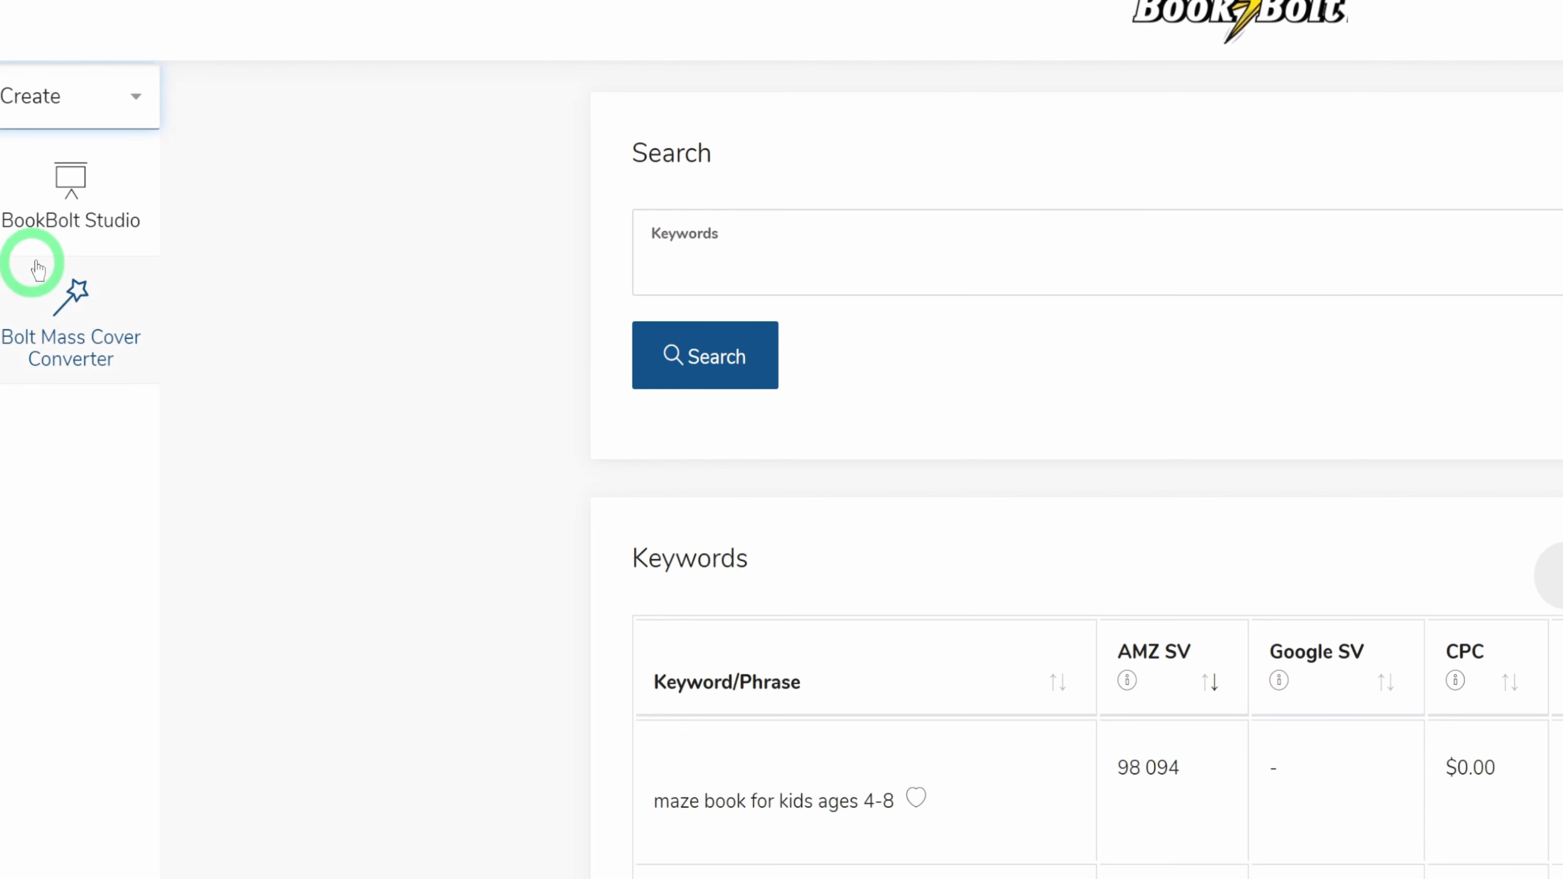
pyautogui.click(66, 184)
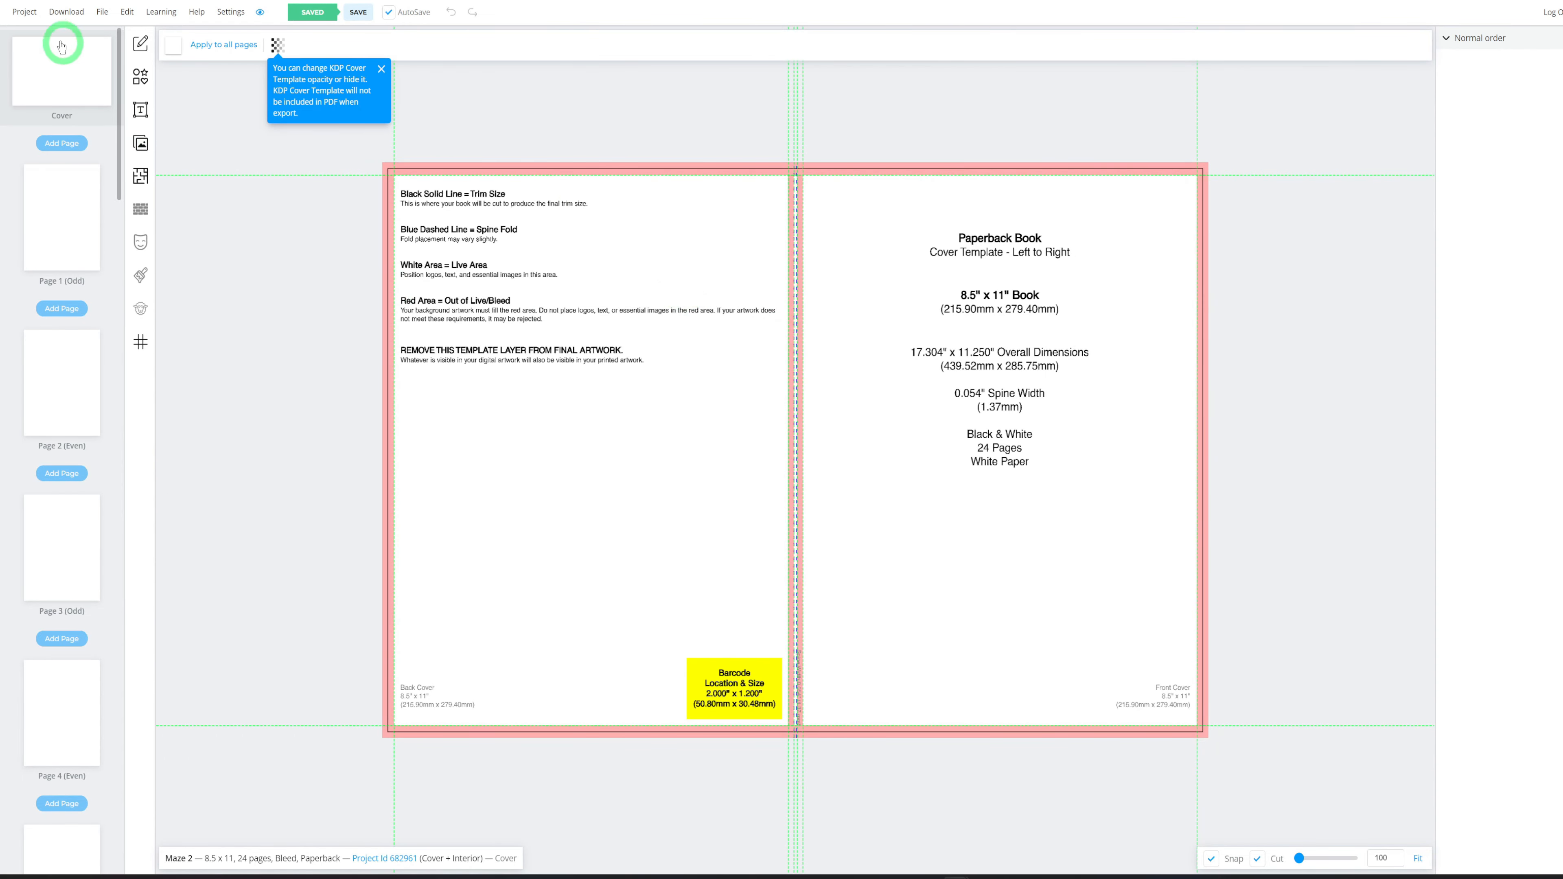
# Start a new project of type Paperback: Cover and Interior and name it "Maze 3"
pyautogui.click(26, 13)
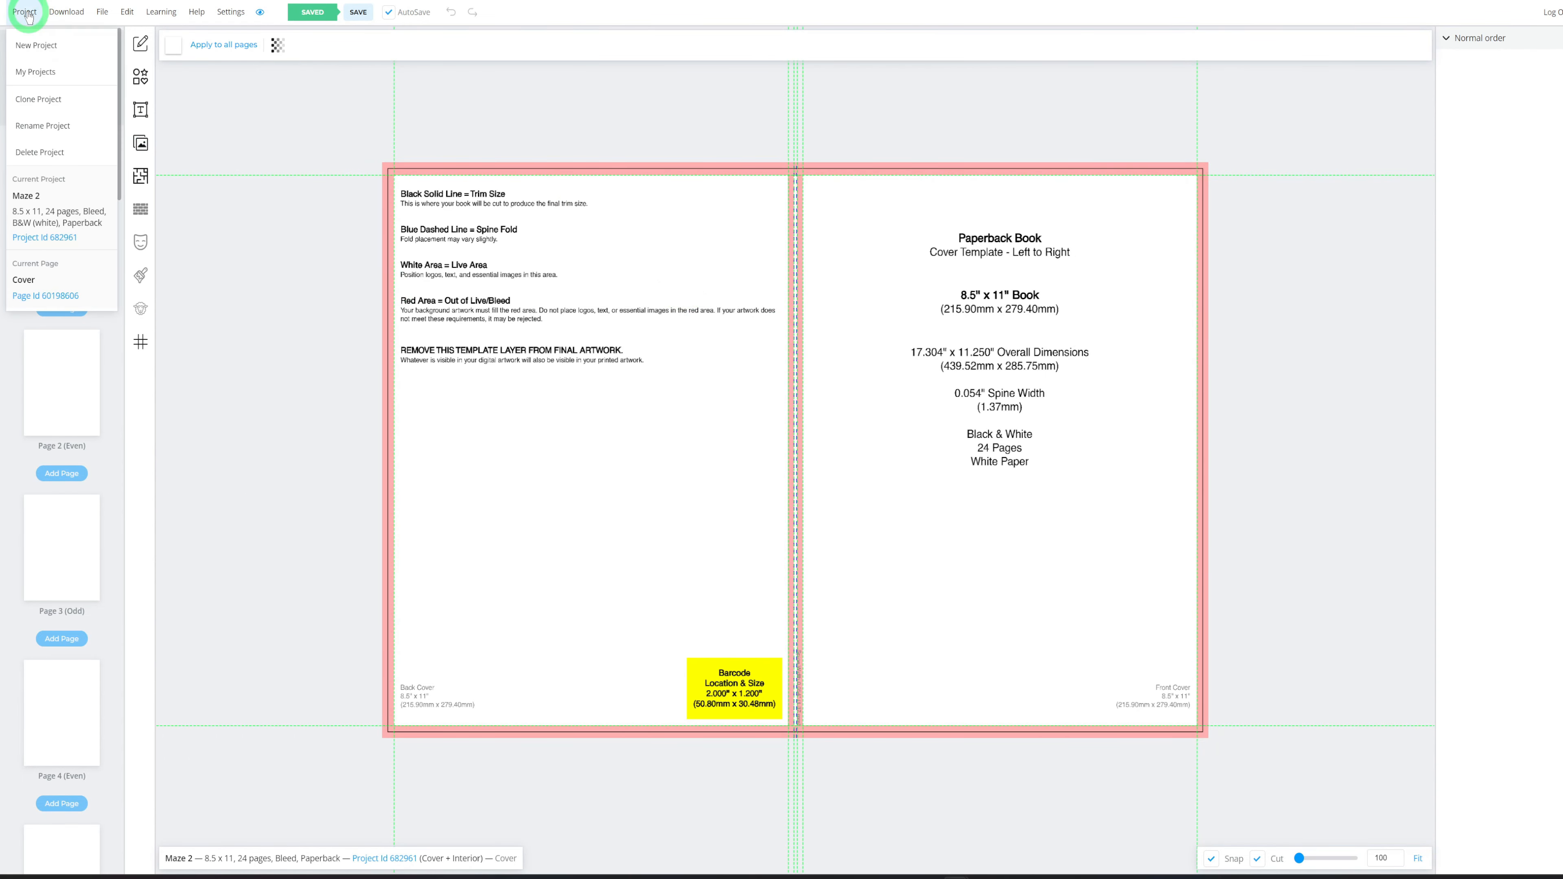
pyautogui.click(37, 45)
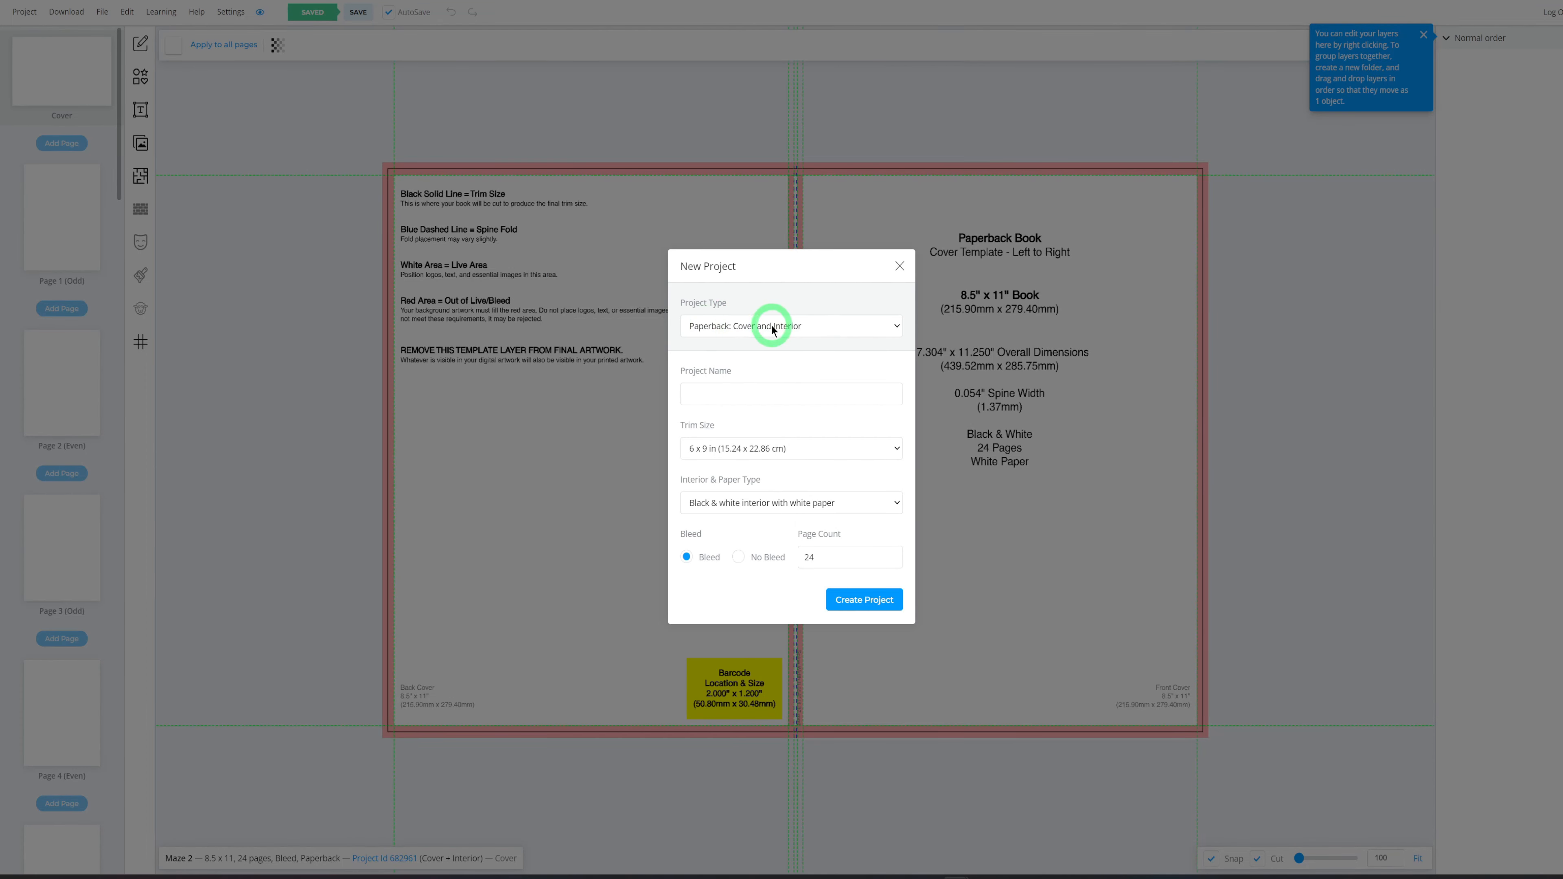
pyautogui.click(763, 325)
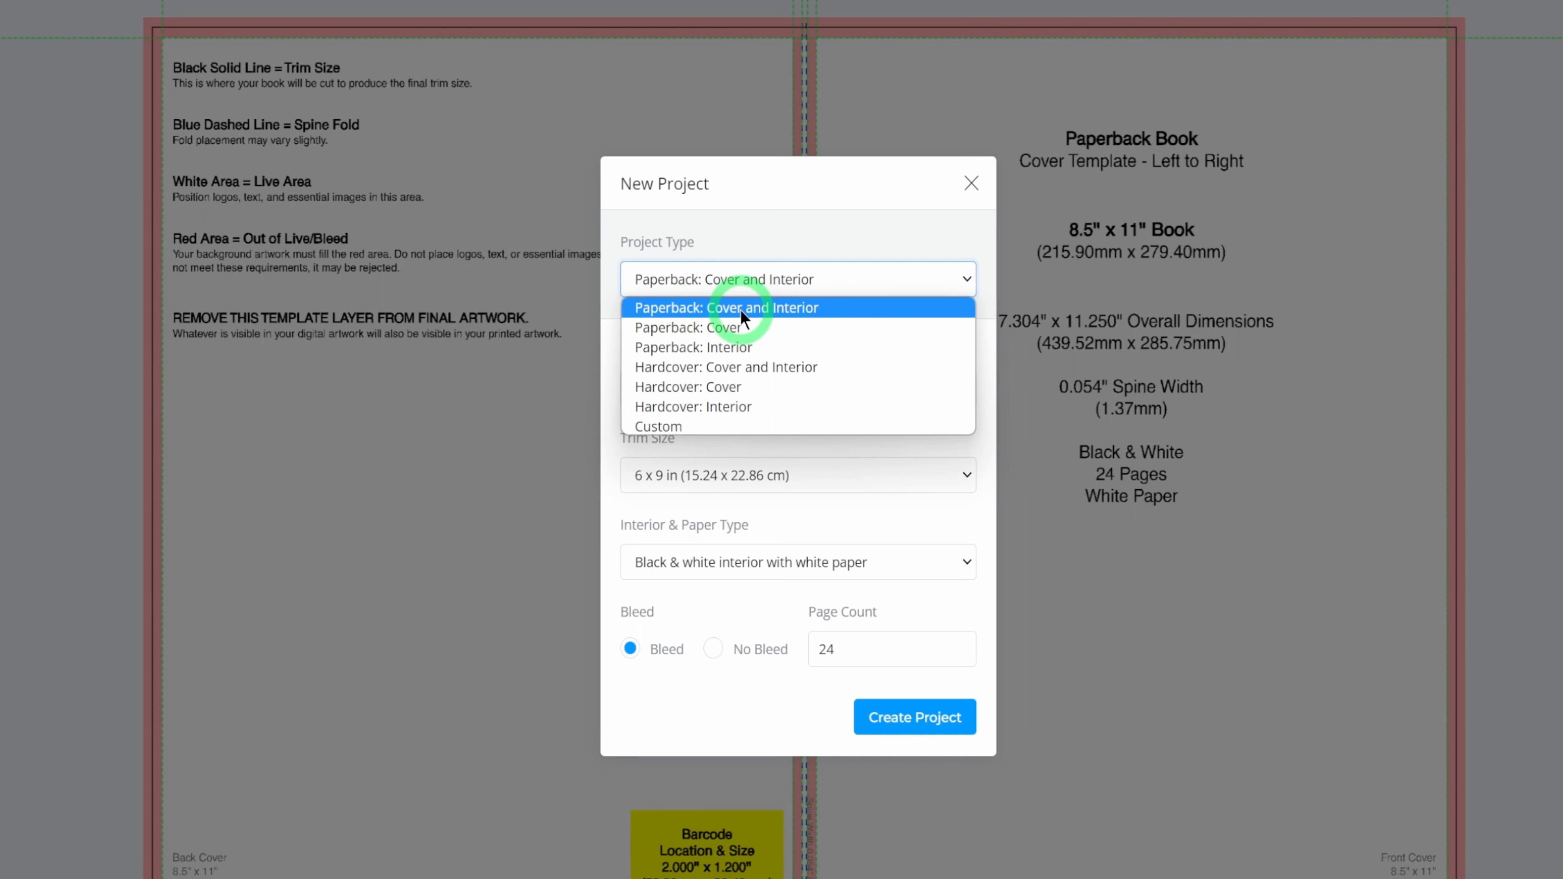
pyautogui.click(740, 310)
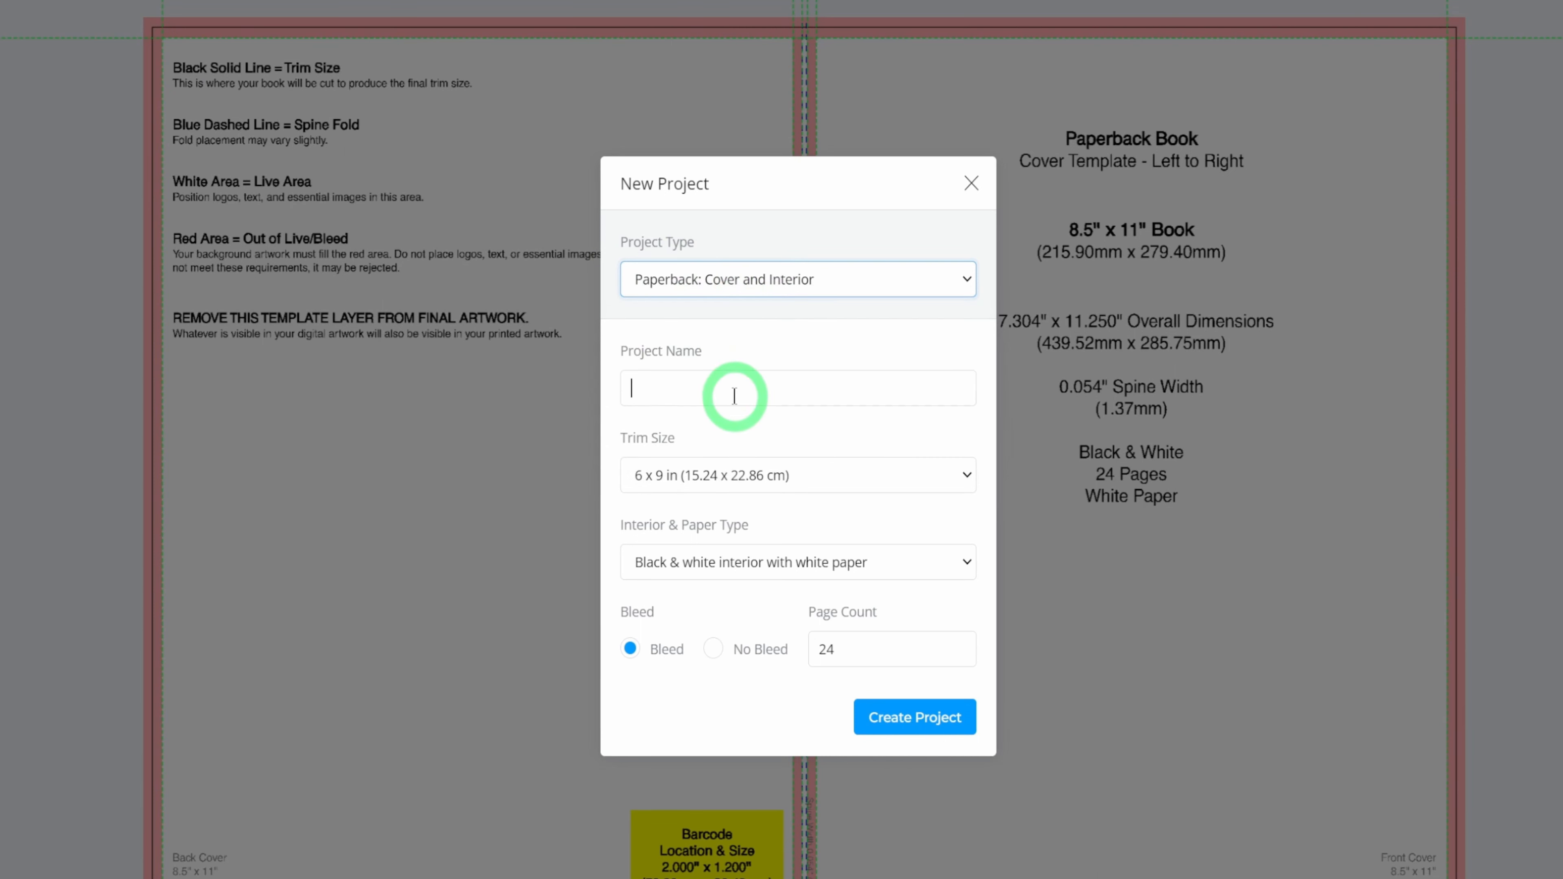
pyautogui.click(645, 383)
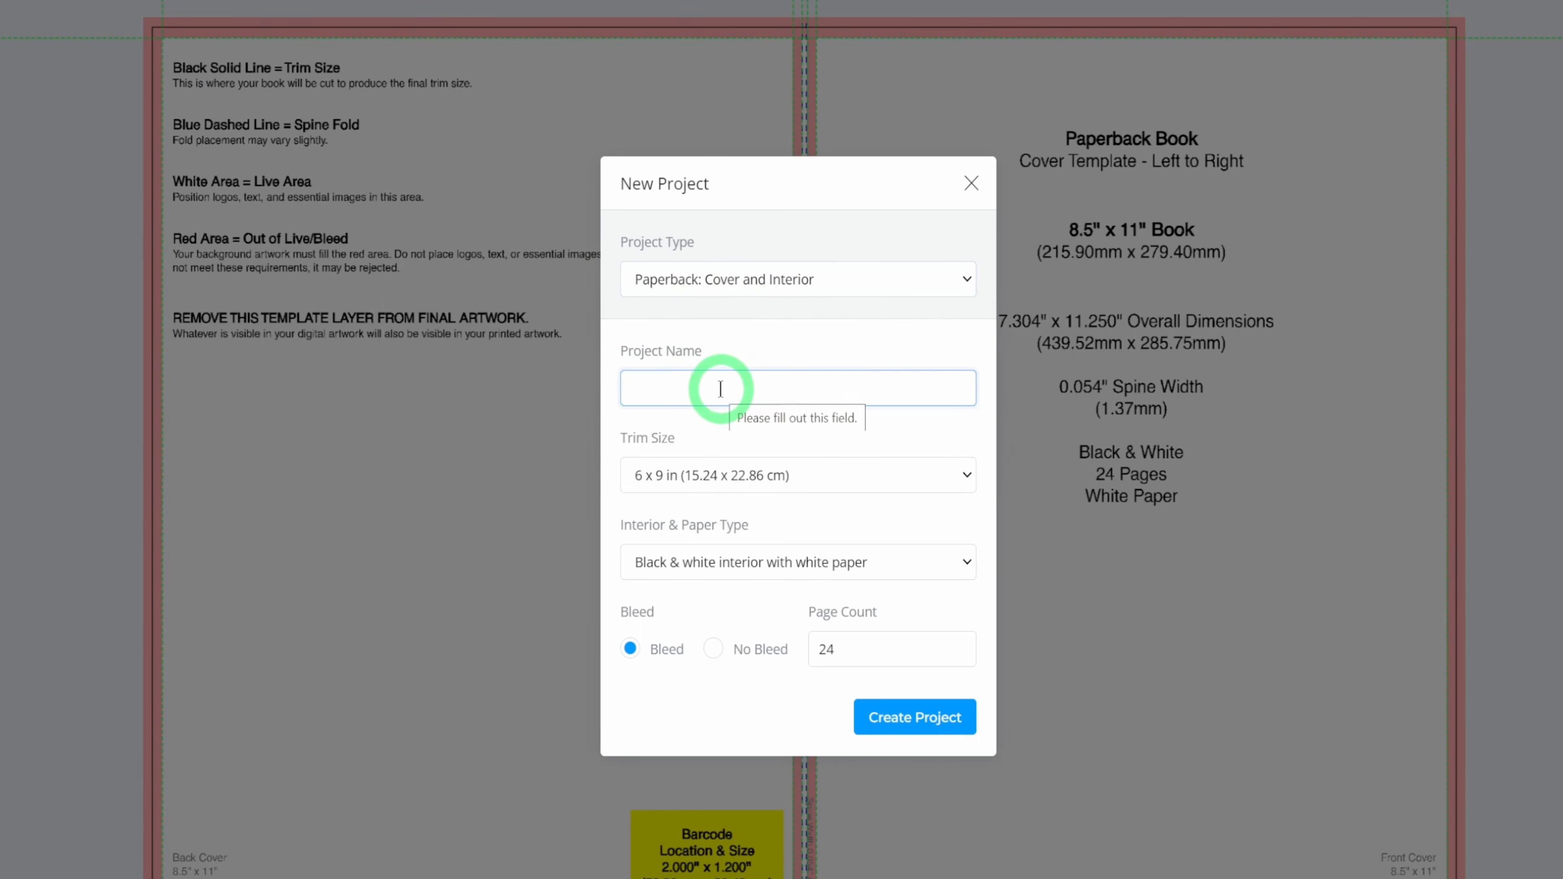
pyautogui.write('Maze 3')
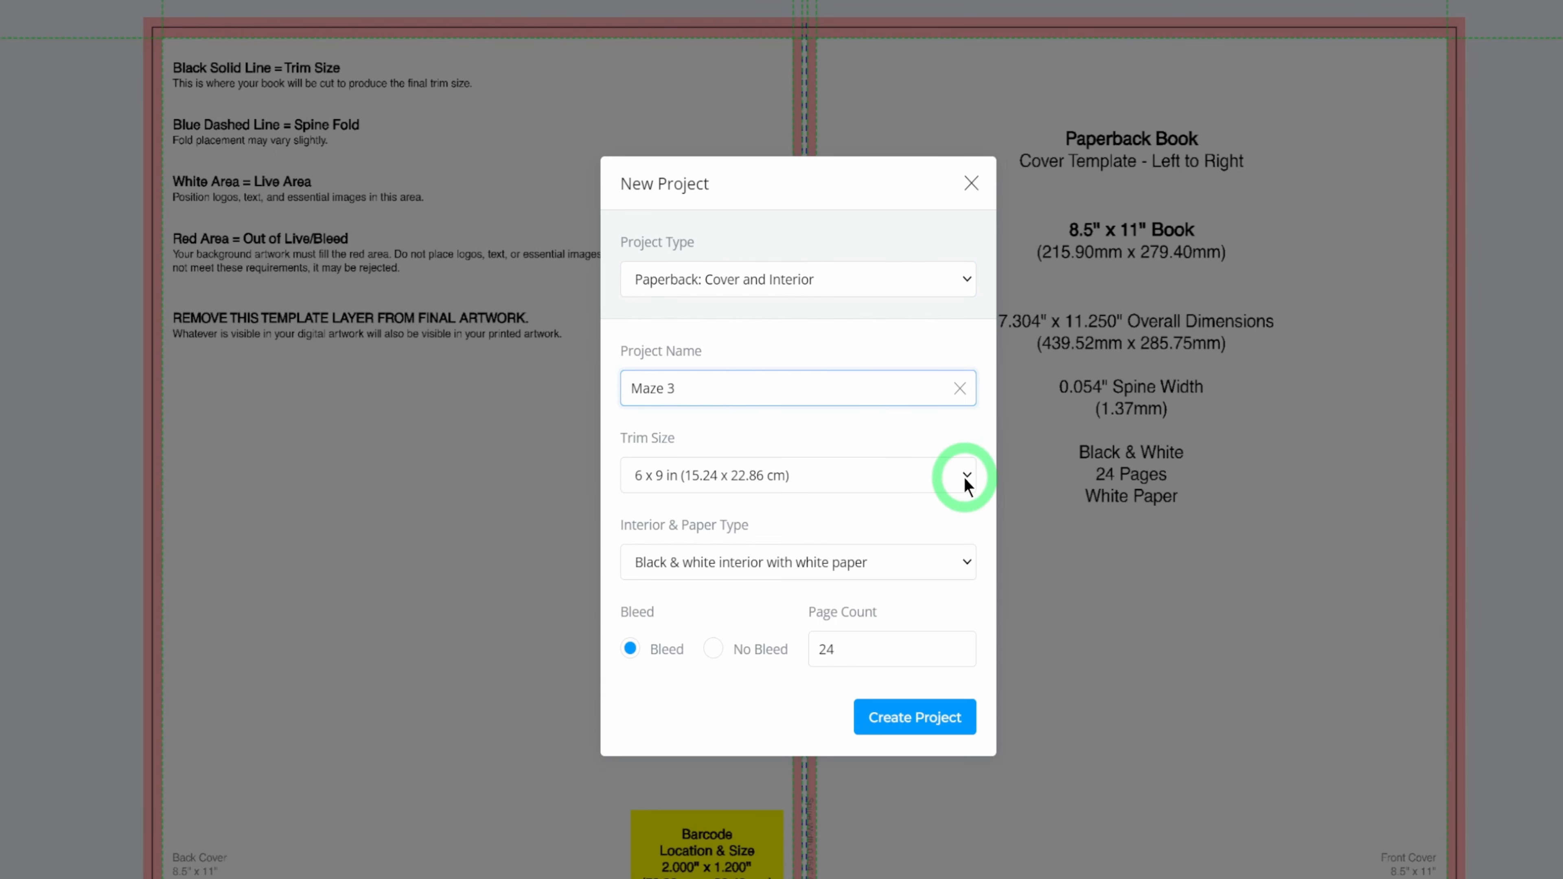
# Set the trim size to 8.5 x 11 in with black & white interior and white paper, and create the project
pyautogui.click(963, 475)
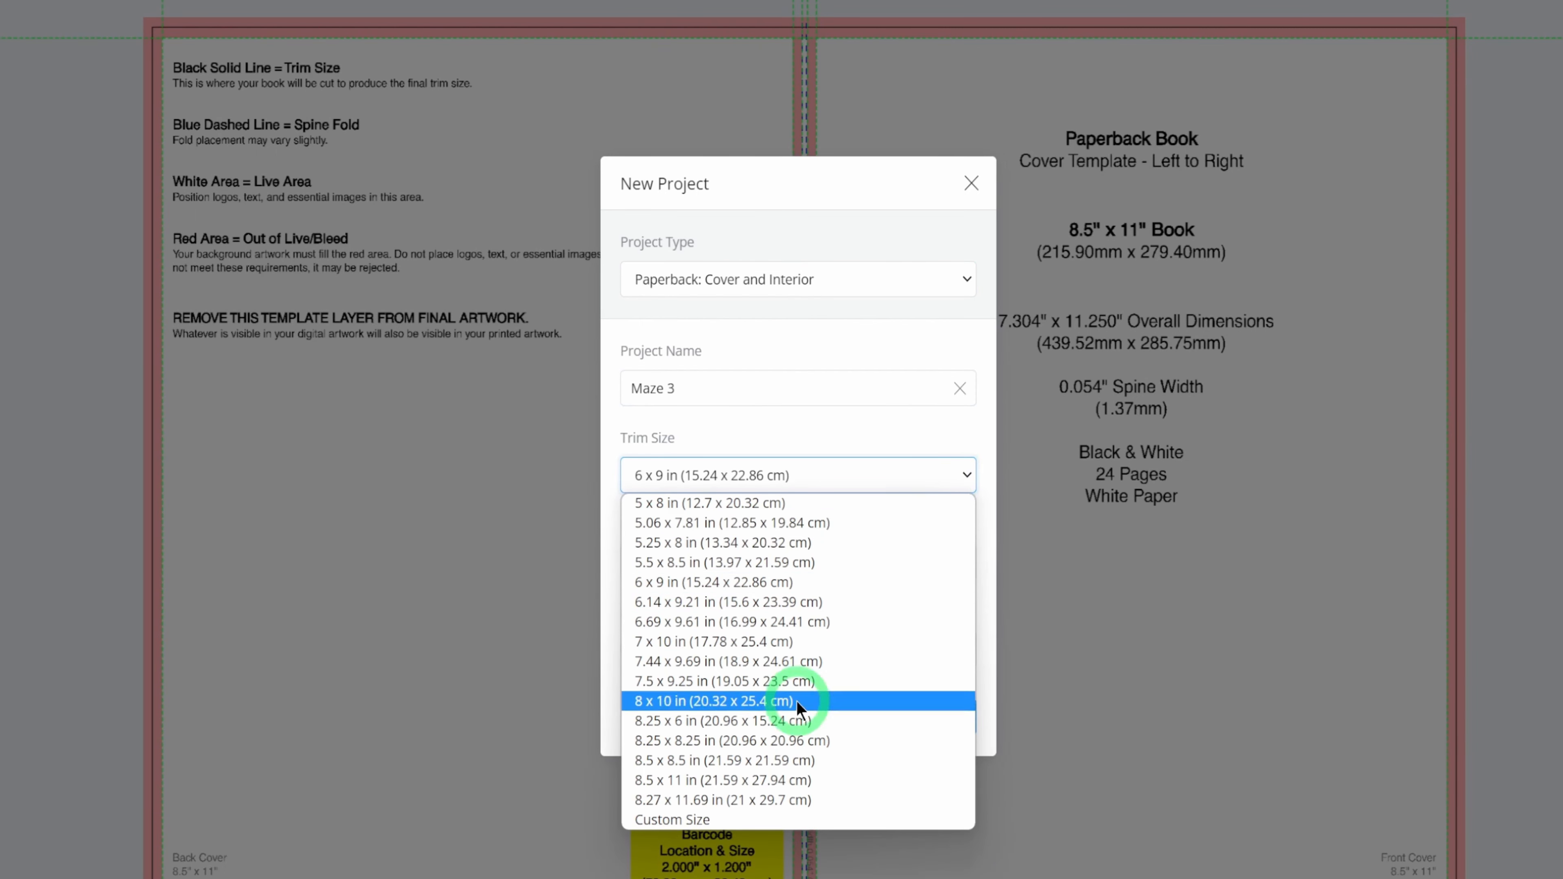
pyautogui.click(729, 779)
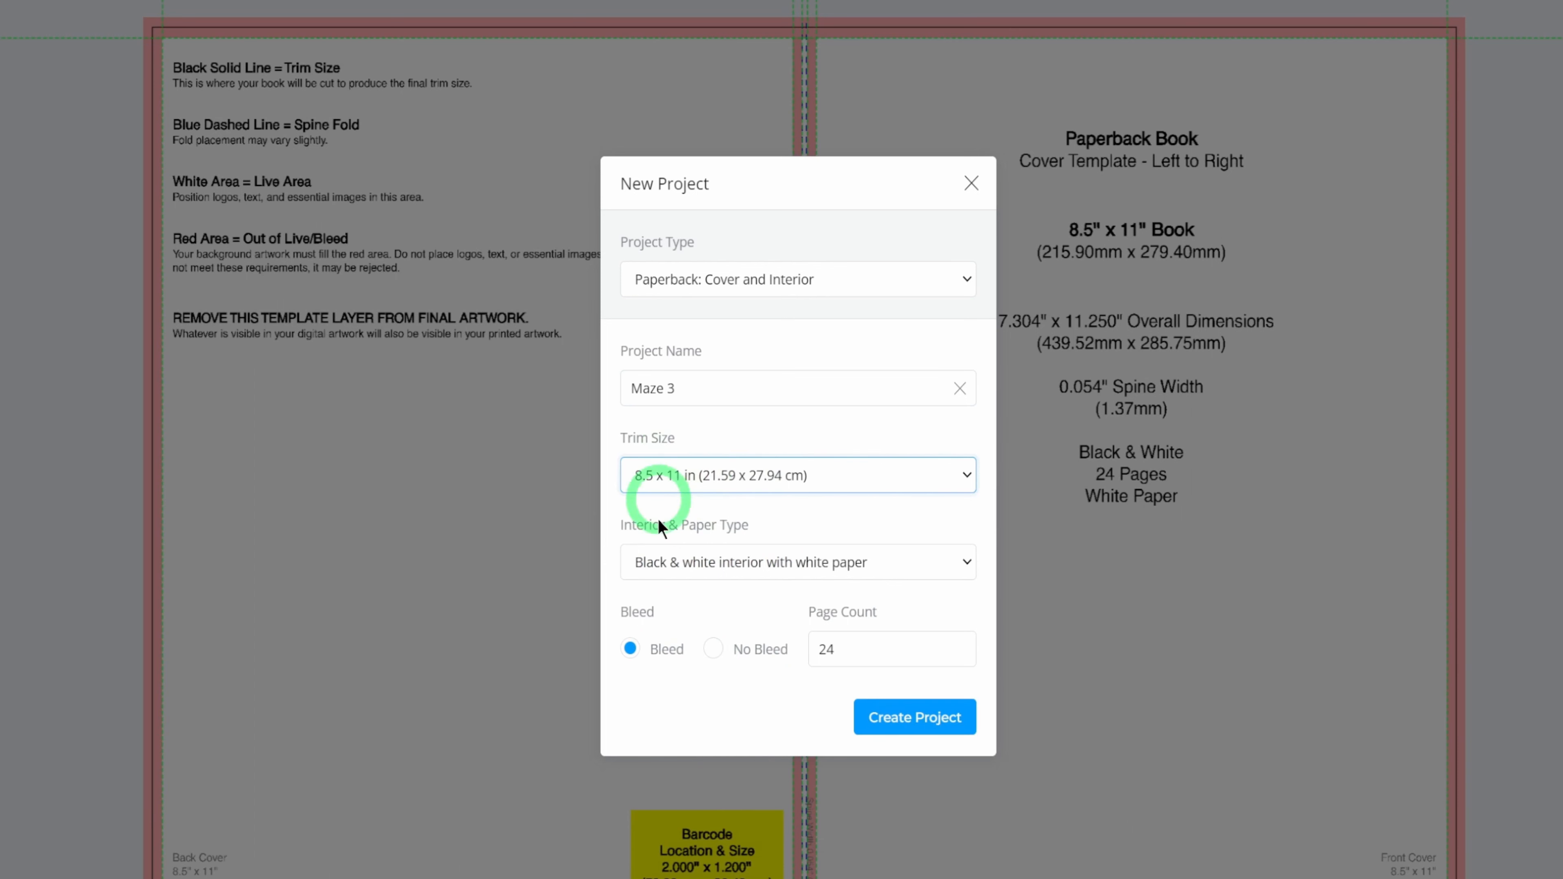
pyautogui.click(847, 560)
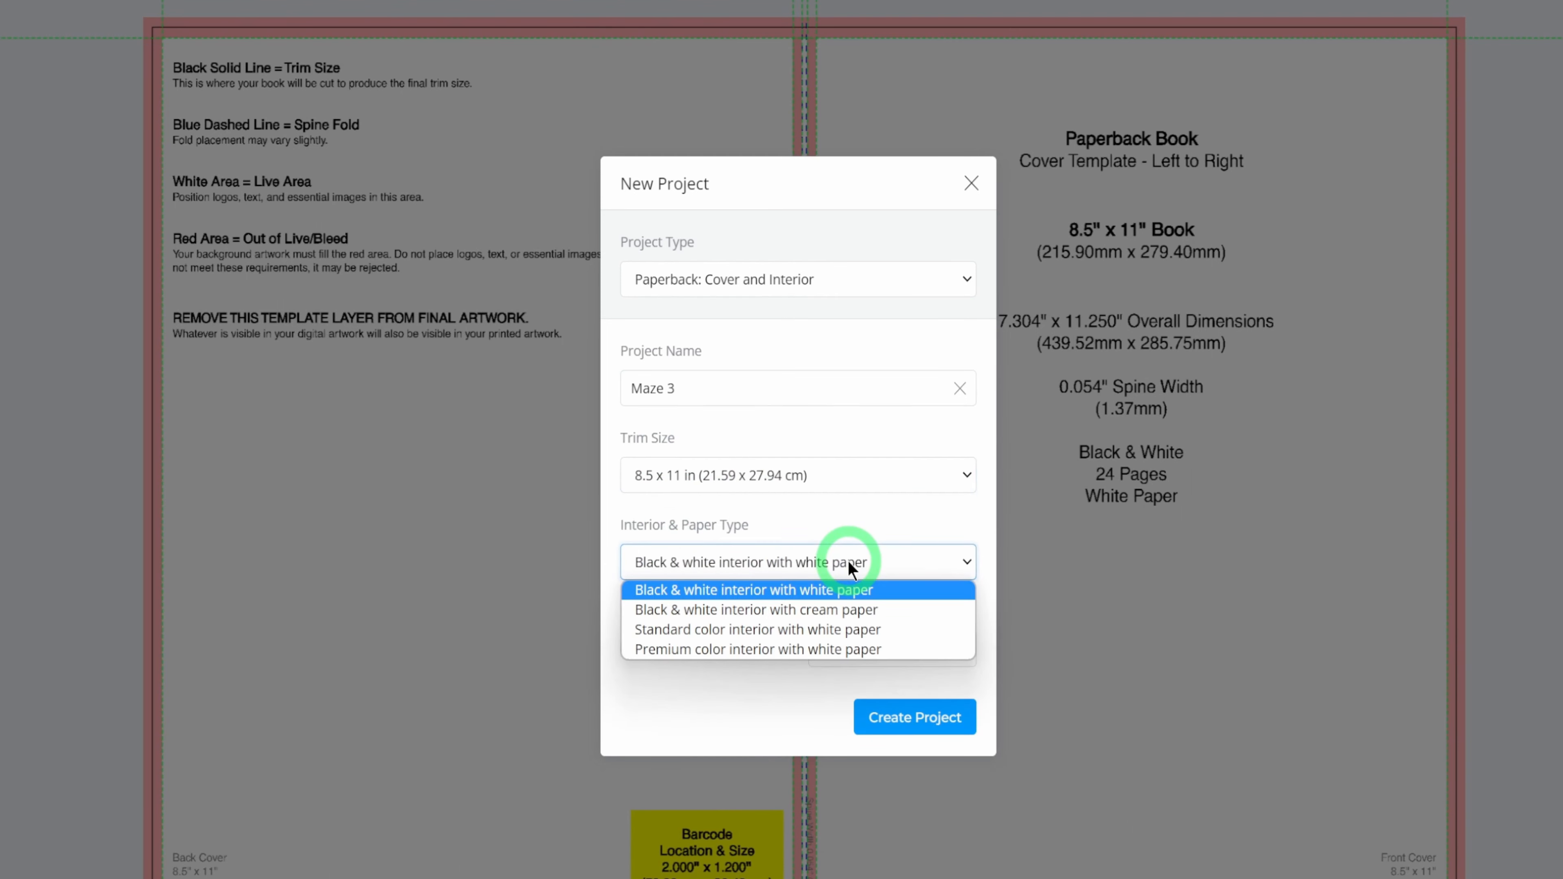
pyautogui.click(709, 588)
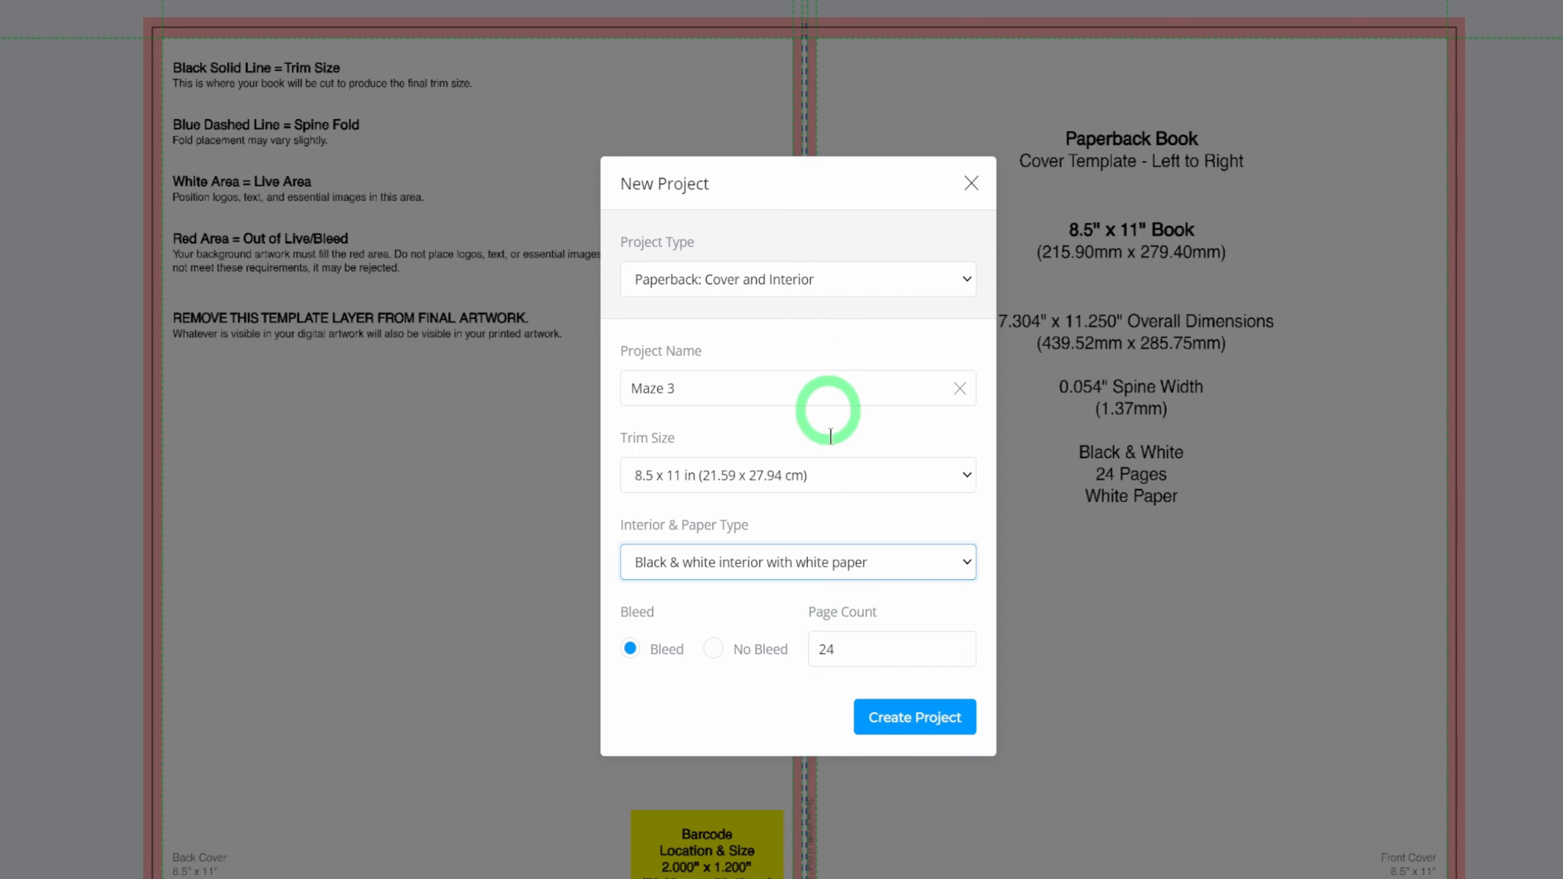
pyautogui.click(907, 723)
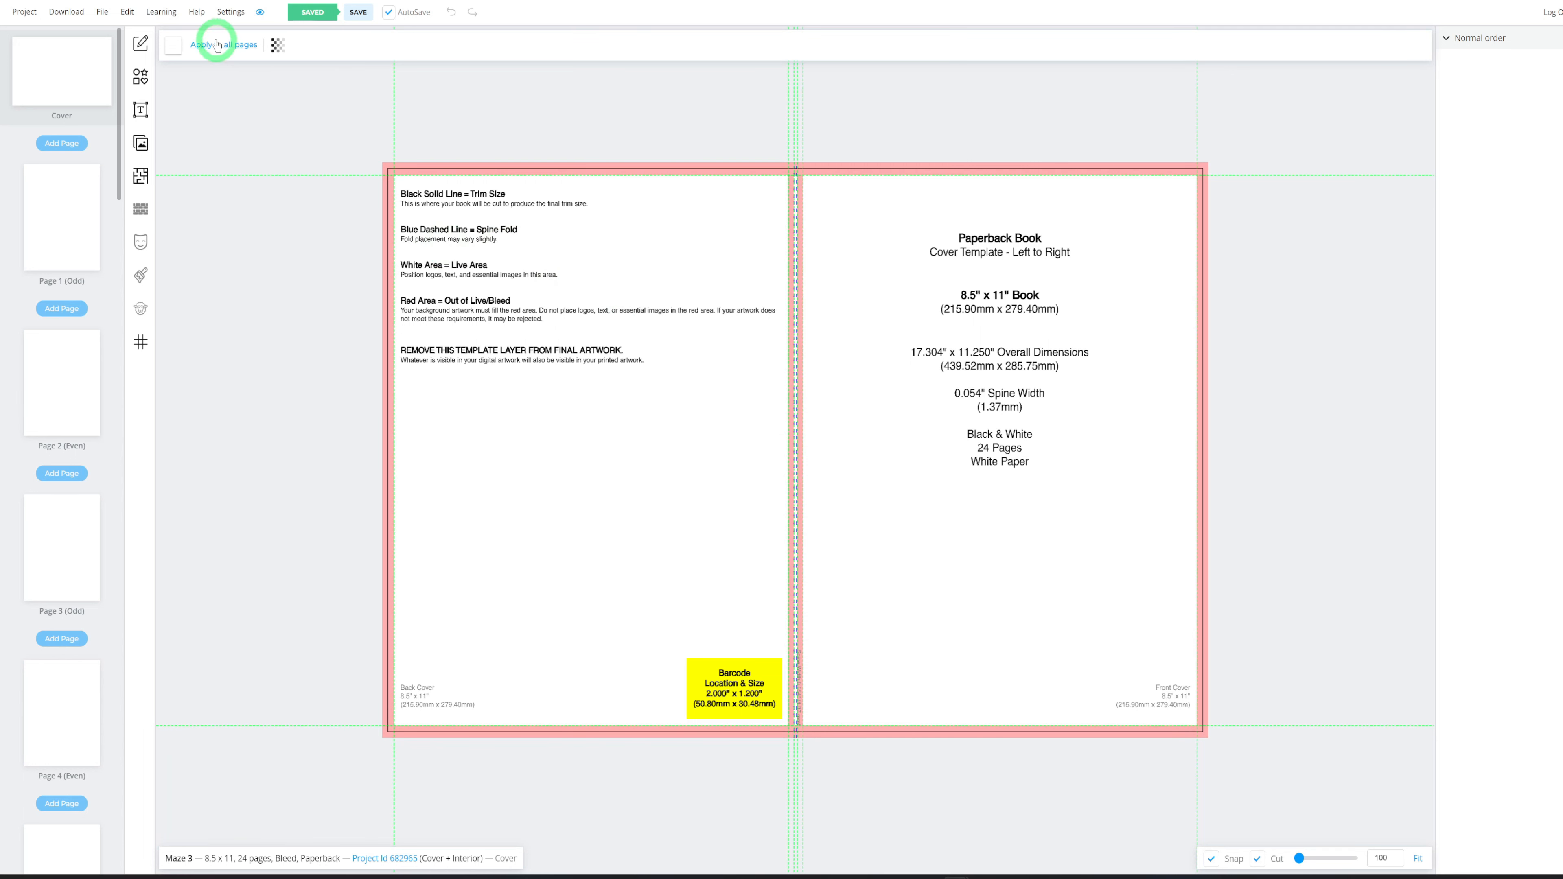
# Hide the cover template and set the cover's paper color to dark teal
pyautogui.click(173, 45)
pyautogui.click(277, 45)
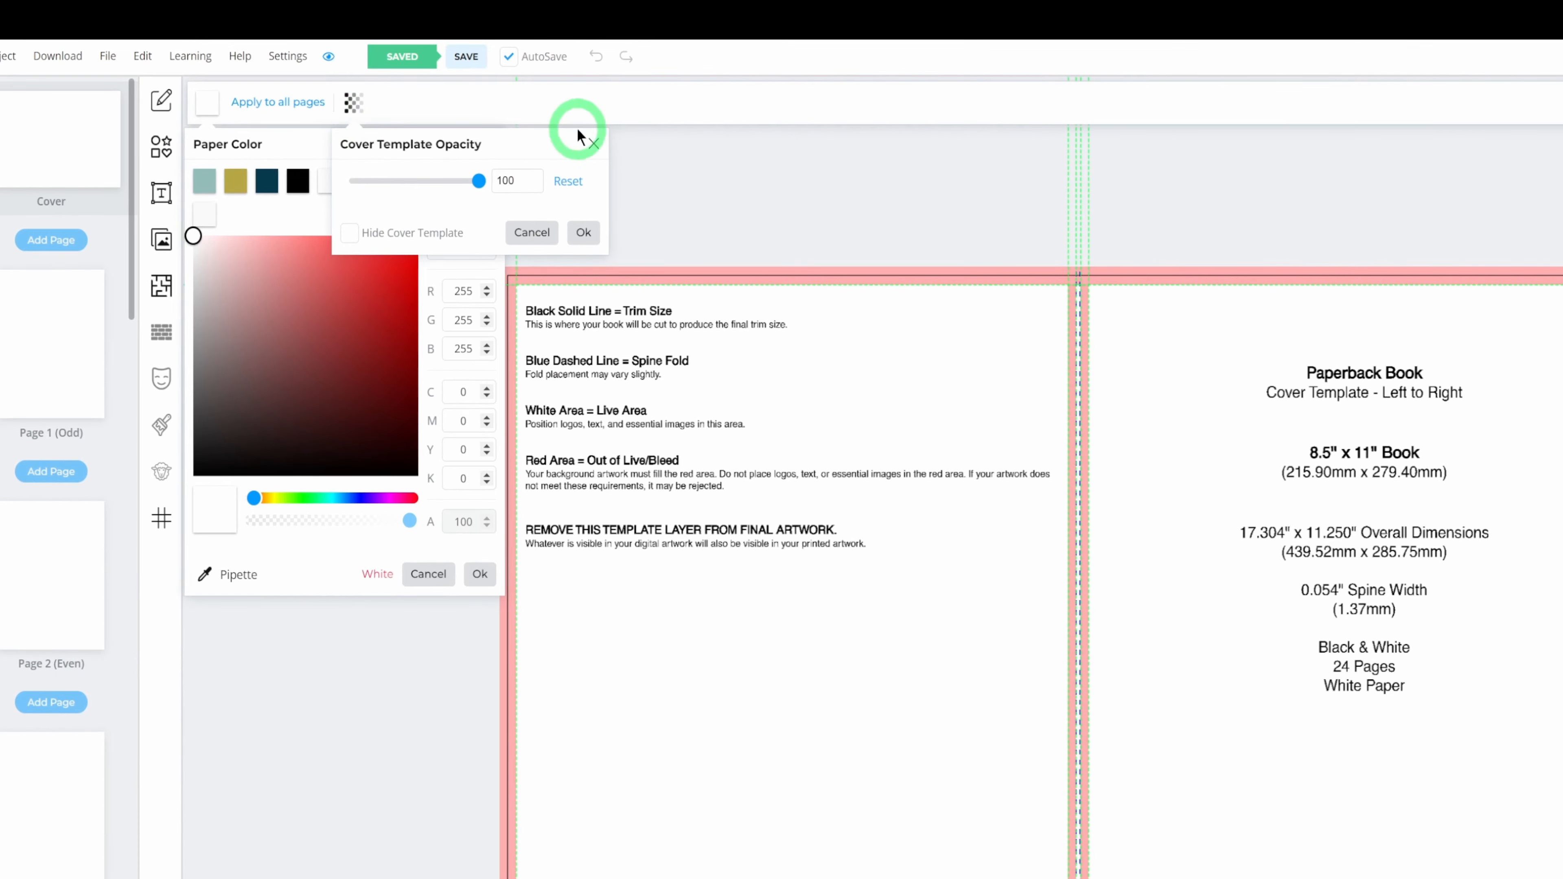
pyautogui.click(357, 235)
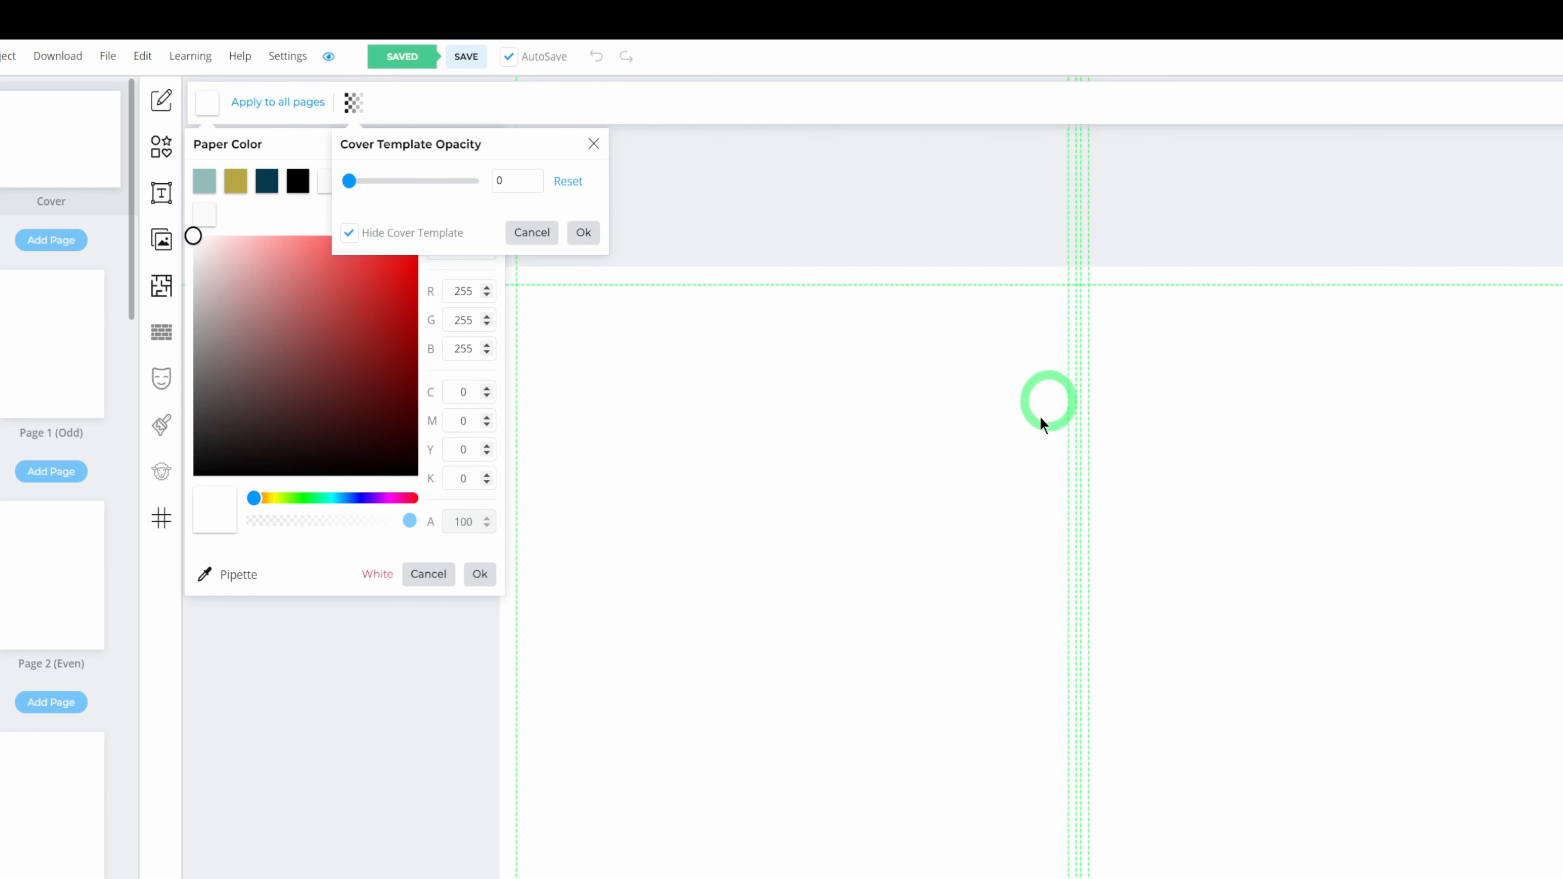
pyautogui.click(586, 237)
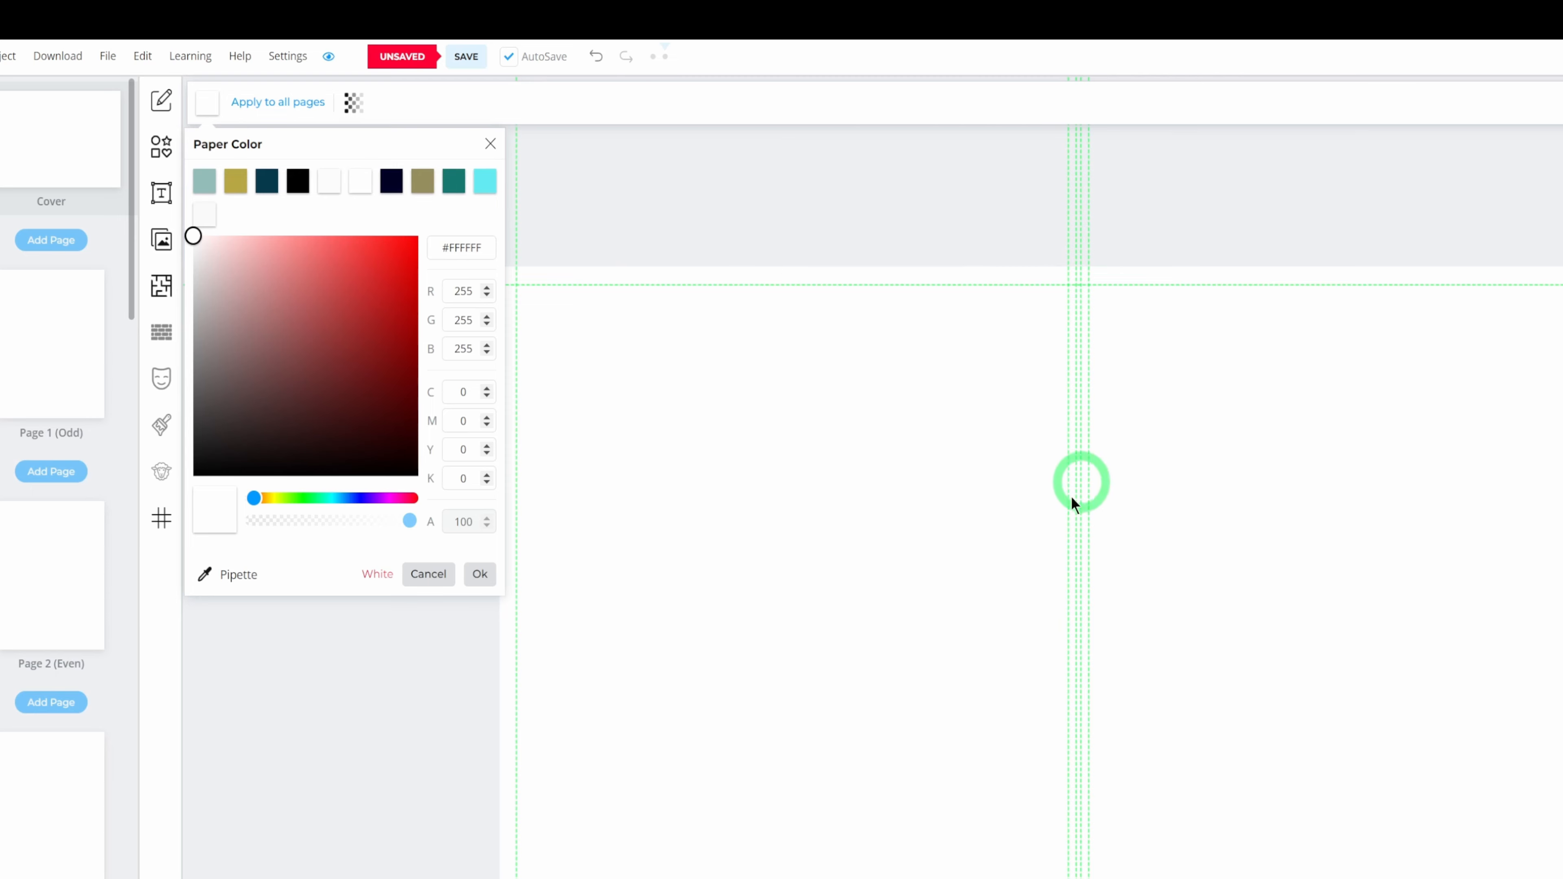
pyautogui.click(452, 191)
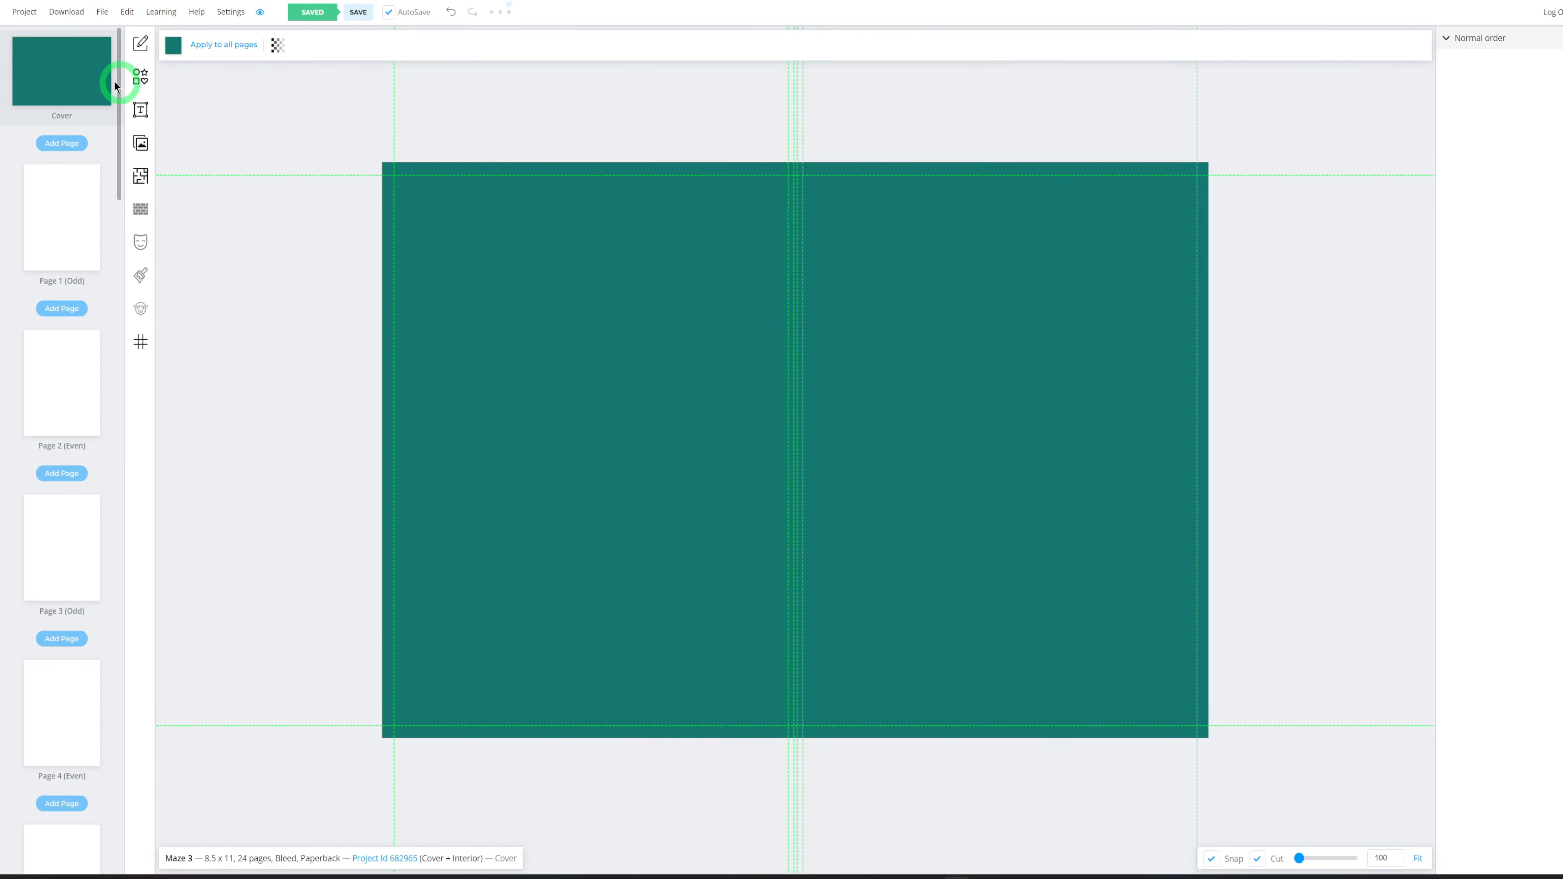
# Insert the uploaded jungle animals group image on the front cover, crop its empty margins and place it along the lower part
pyautogui.click(141, 144)
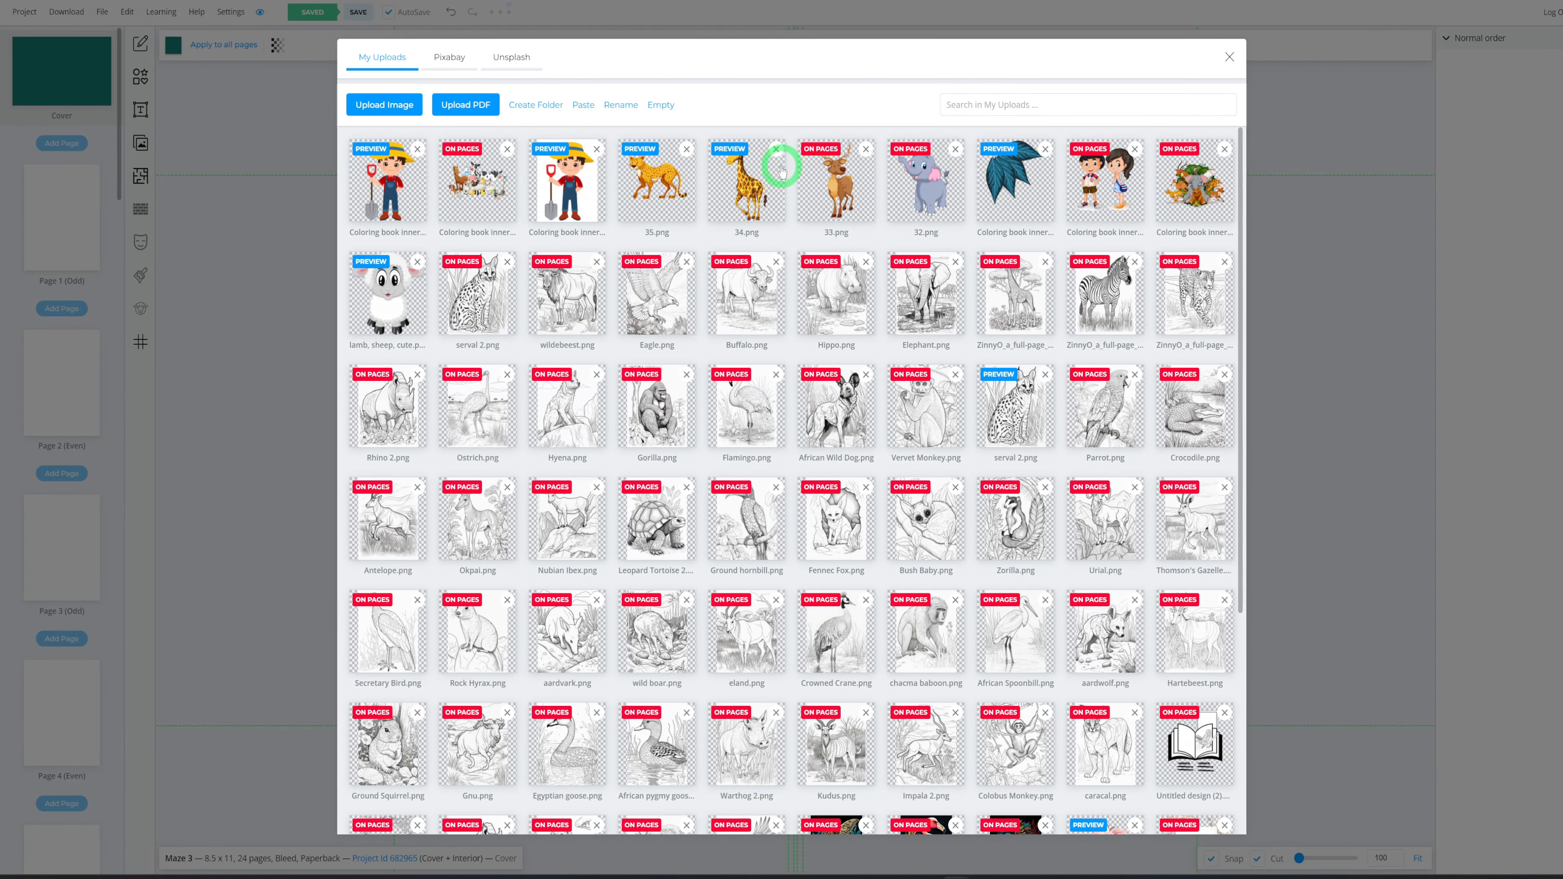
pyautogui.click(457, 64)
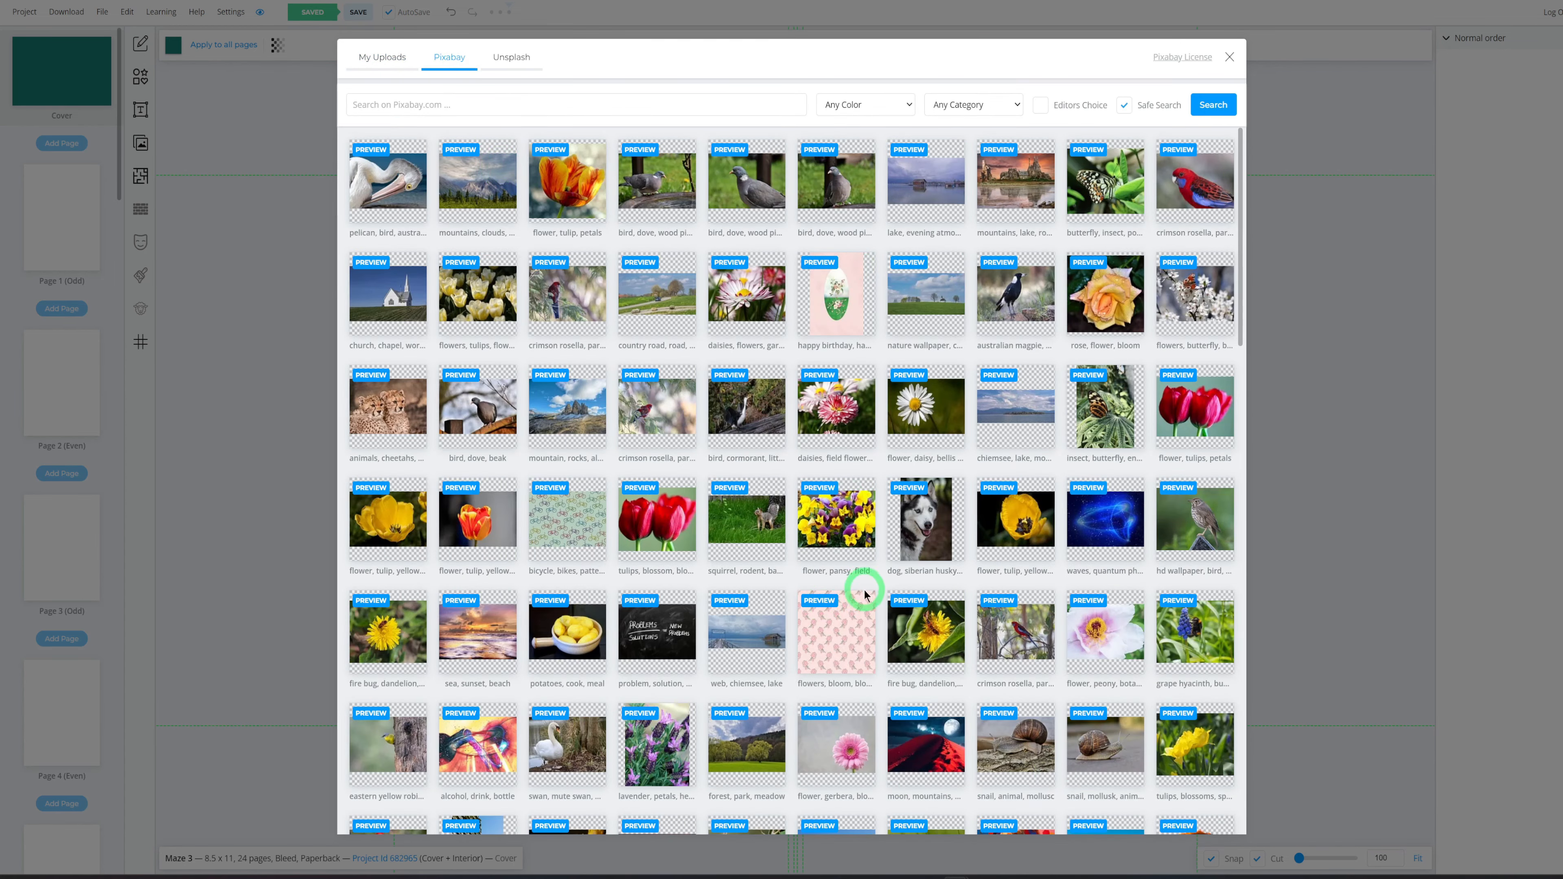
pyautogui.scroll(-7, 865, 595)
pyautogui.scroll(7, 847, 607)
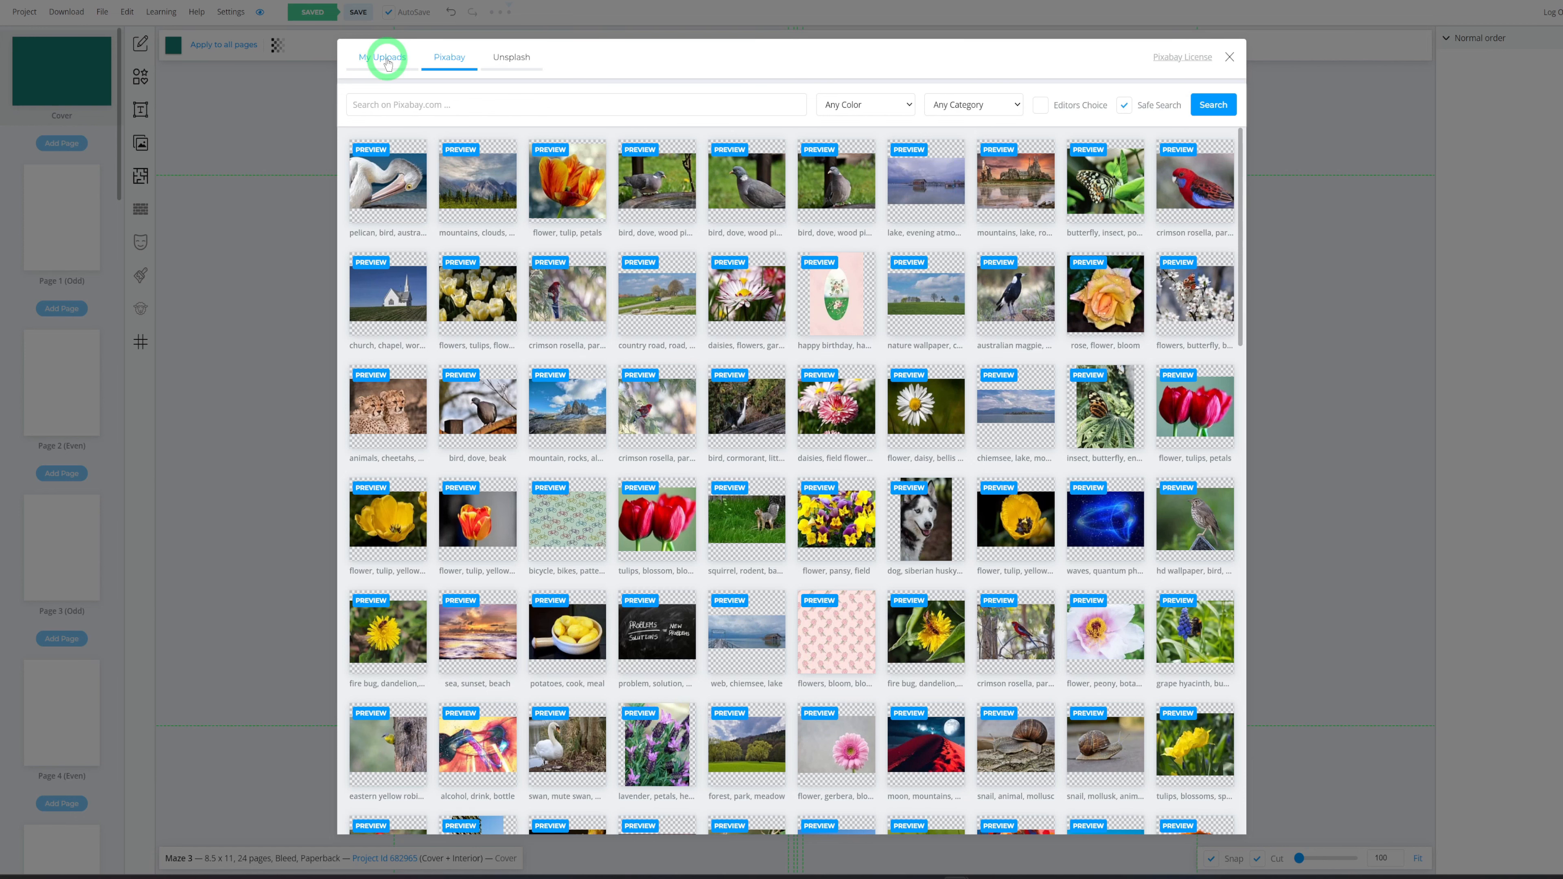
pyautogui.click(387, 62)
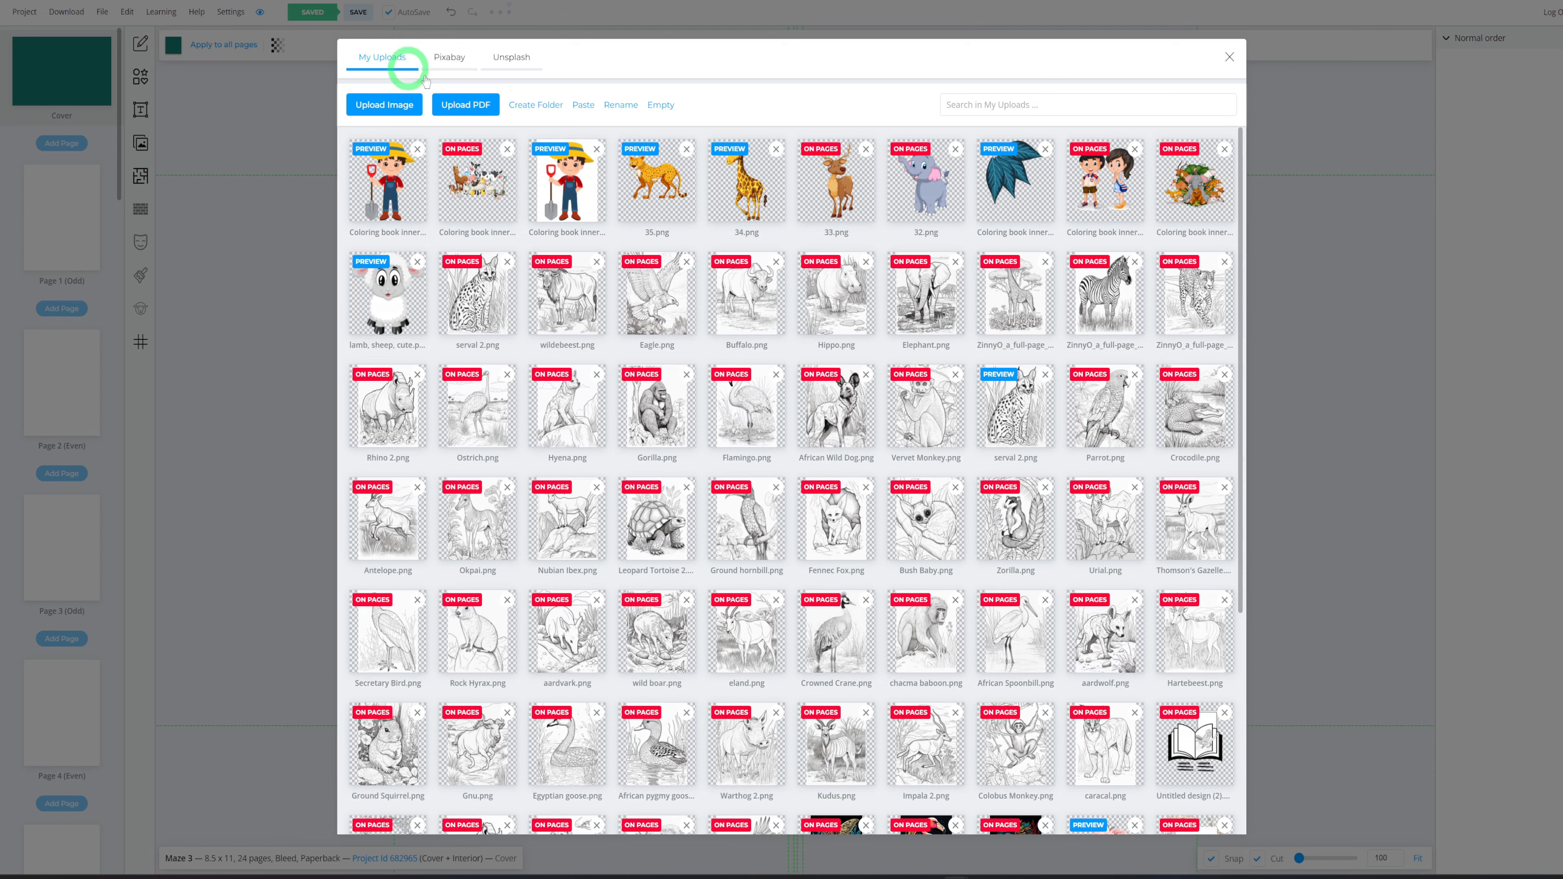
pyautogui.click(1197, 195)
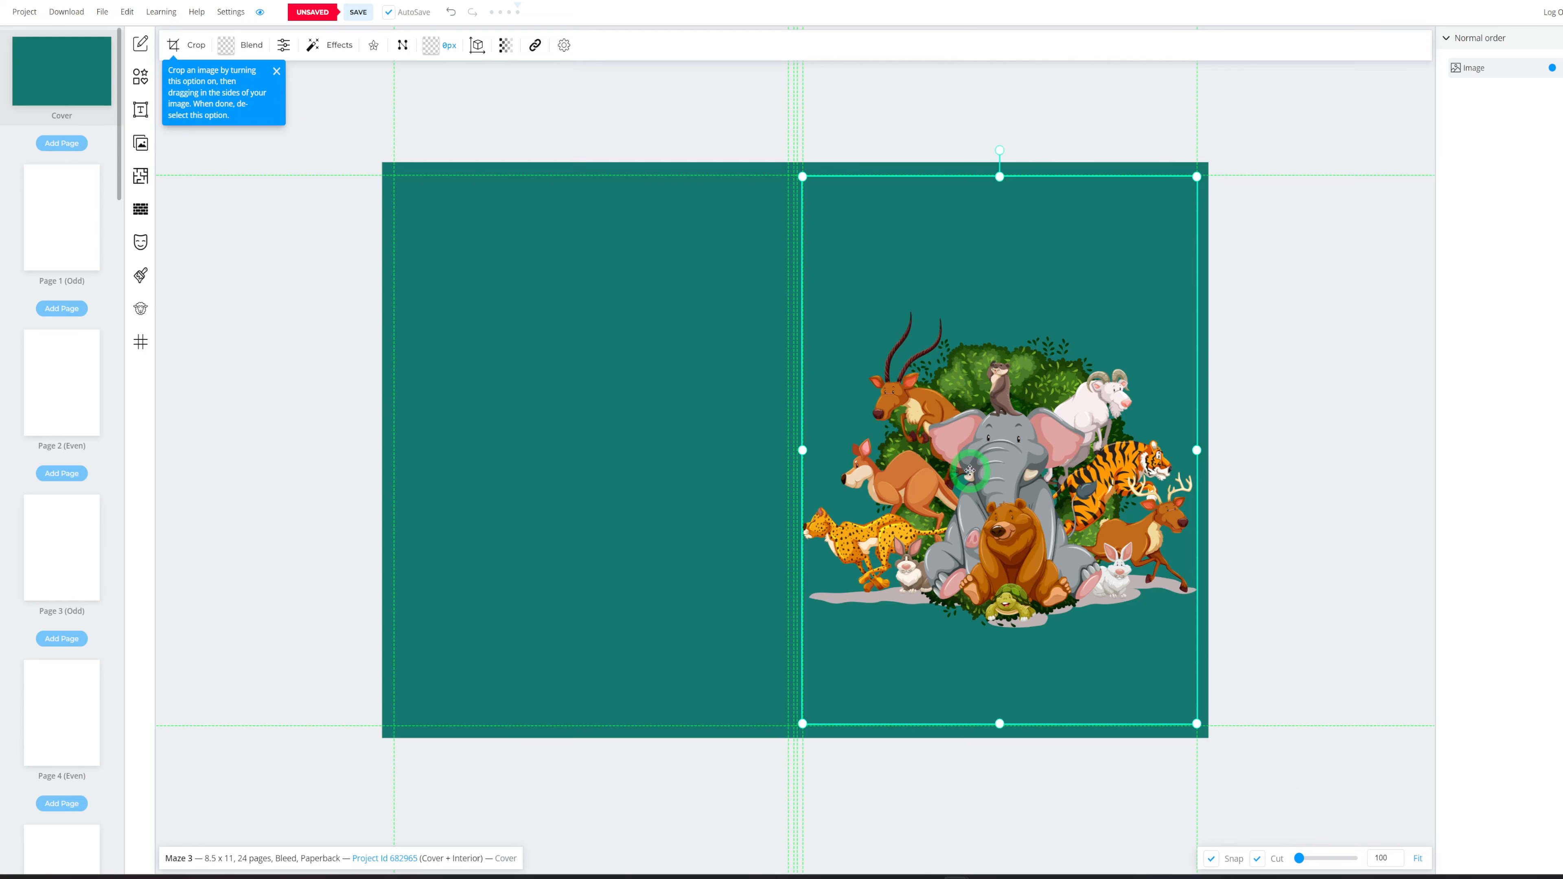
pyautogui.moveTo(973, 461)
pyautogui.mouseDown()
pyautogui.moveTo(973, 478)
pyautogui.moveTo(974, 461)
pyautogui.mouseUp()
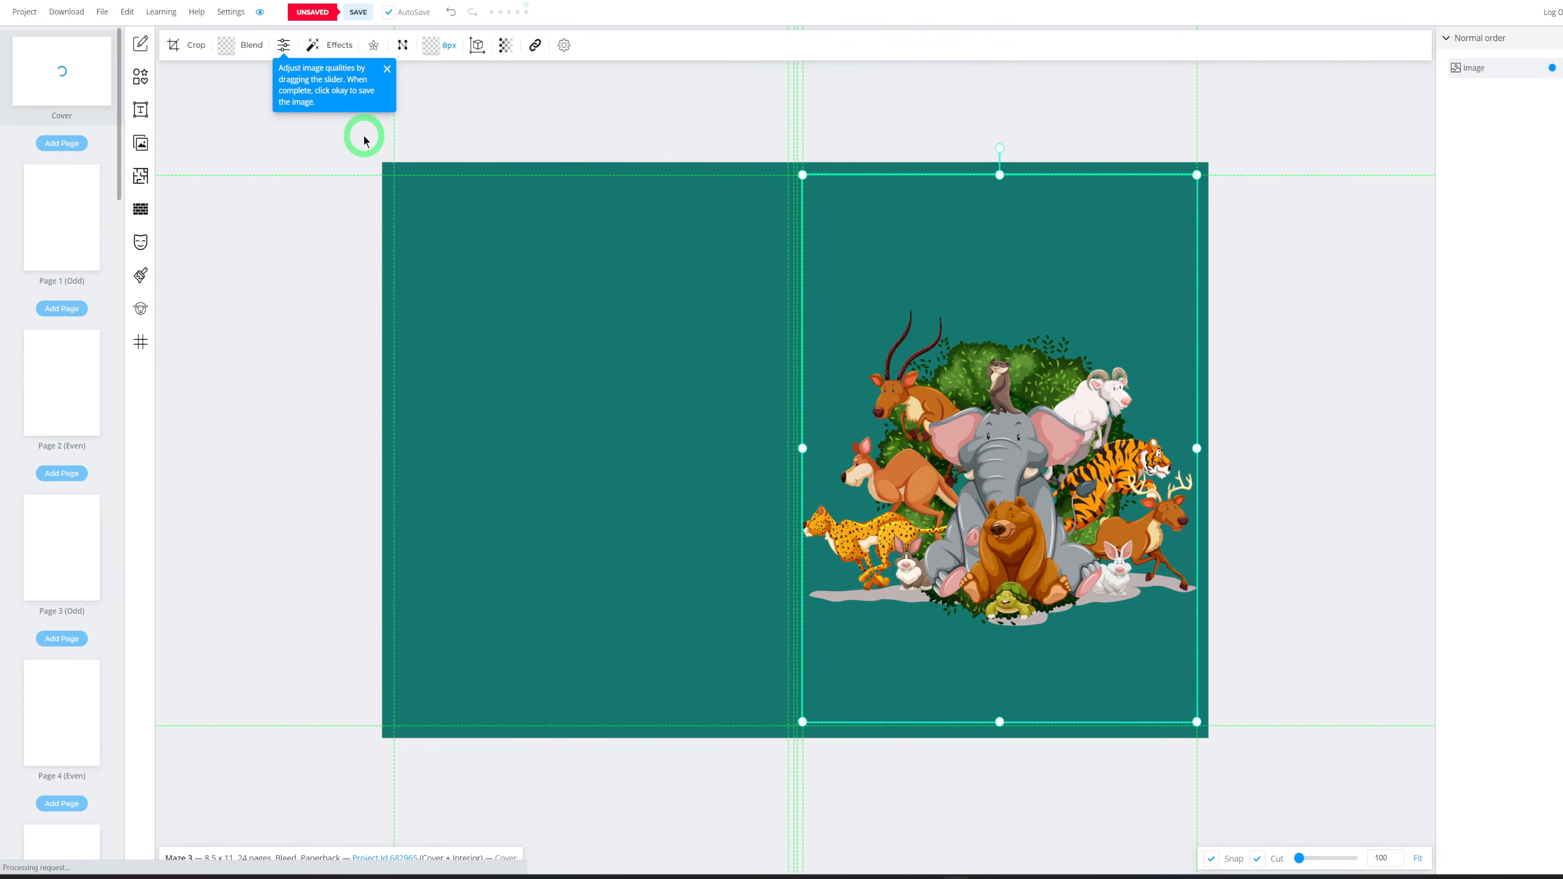
pyautogui.click(176, 47)
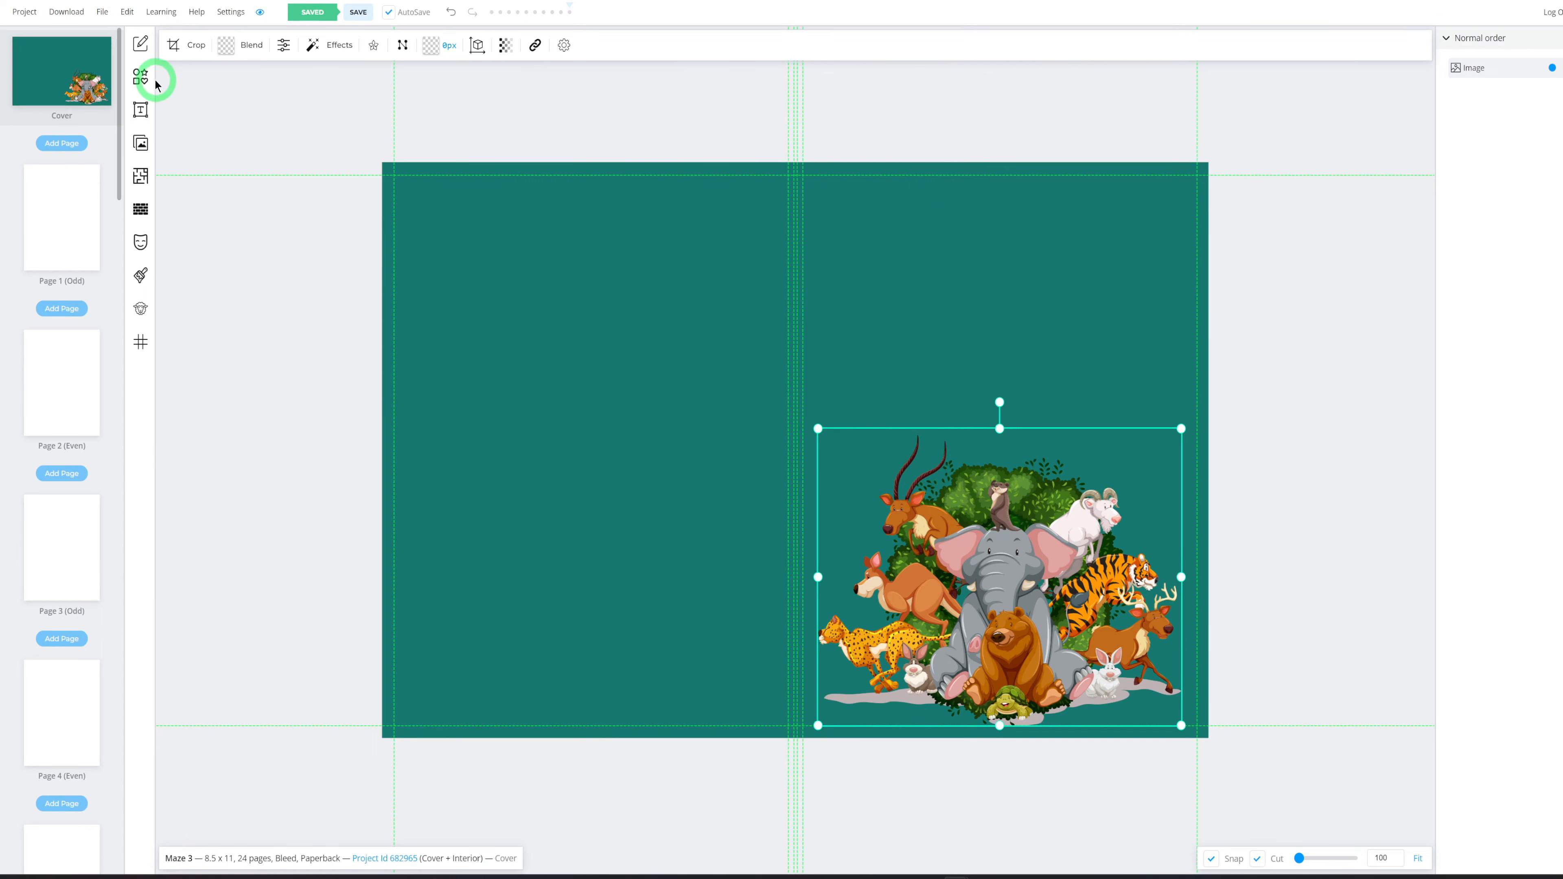
# Add a rectangle as a wide banner across the upper front cover and fill it with mustard gold
pyautogui.click(141, 86)
pyautogui.click(178, 79)
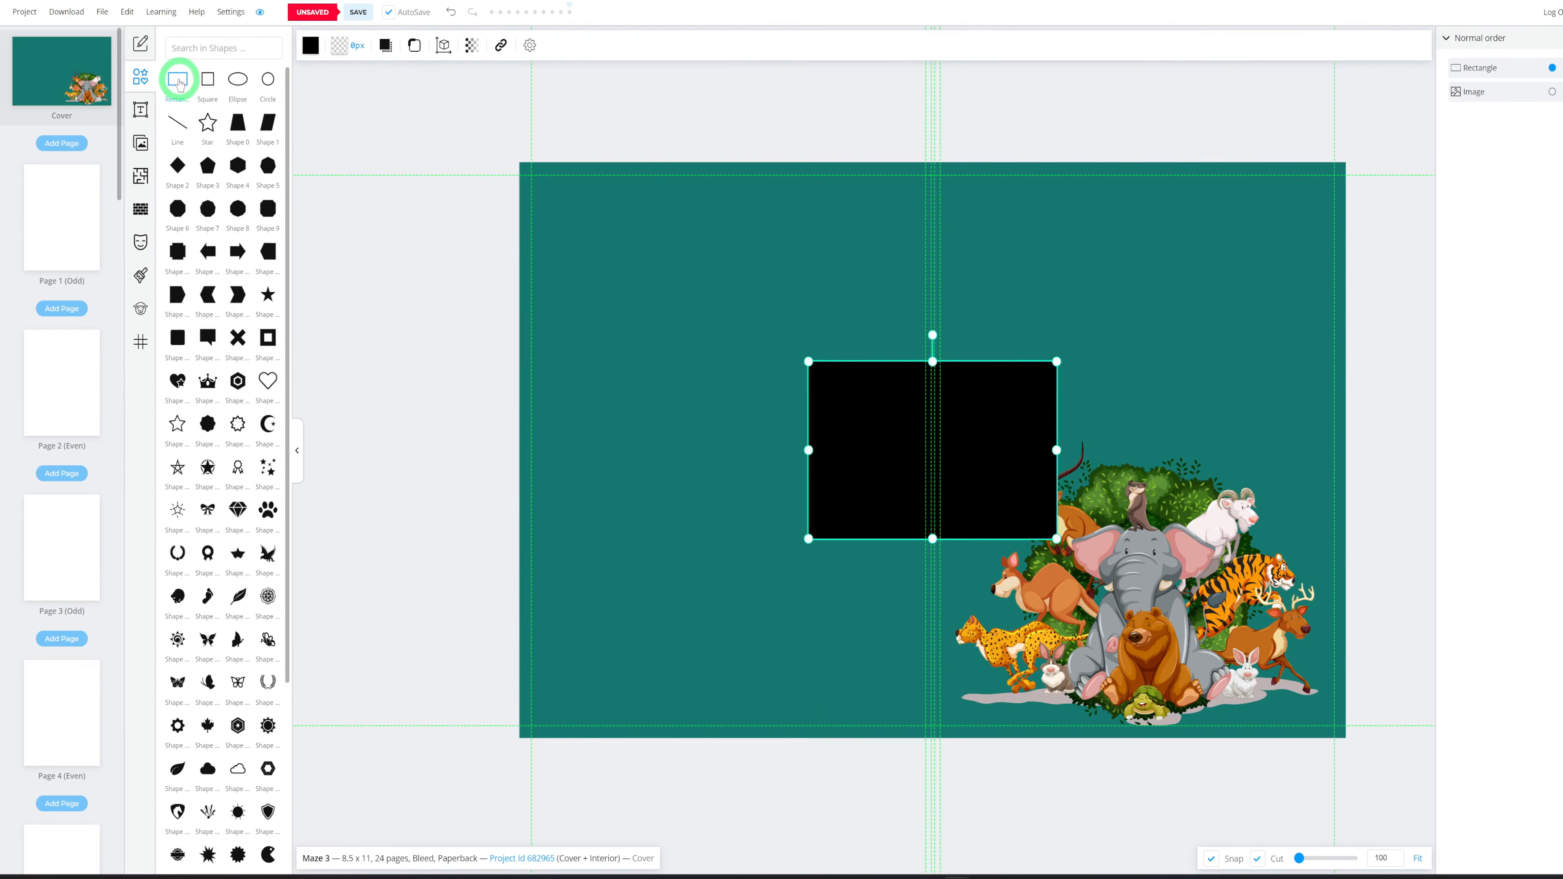
pyautogui.moveTo(1022, 368); pyautogui.dragTo(1126, 255)
pyautogui.click(311, 45)
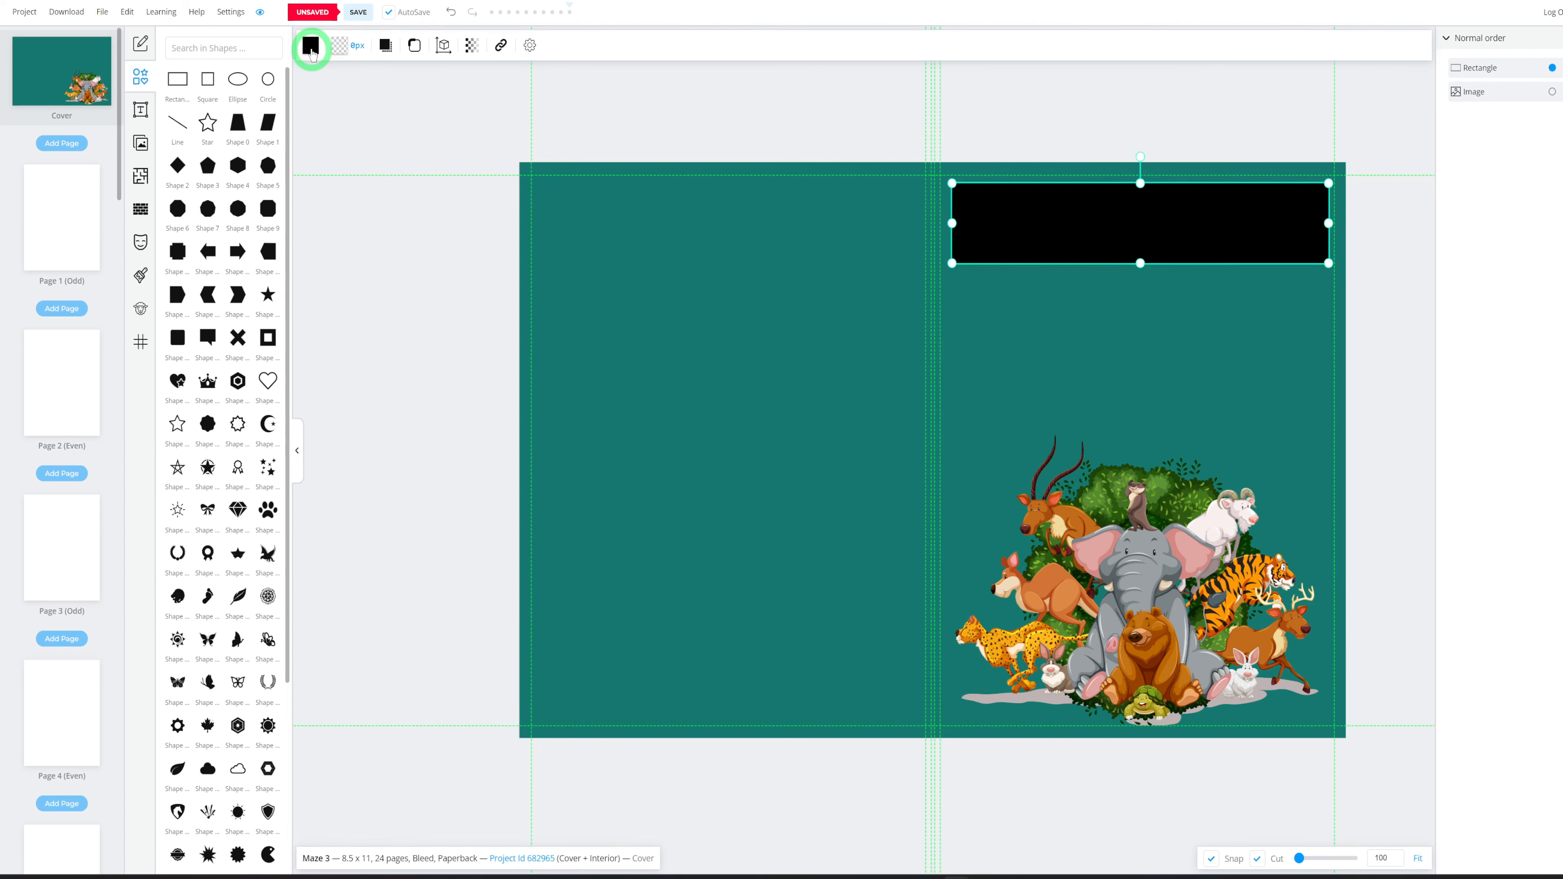
pyautogui.click(367, 99)
pyautogui.click(376, 102)
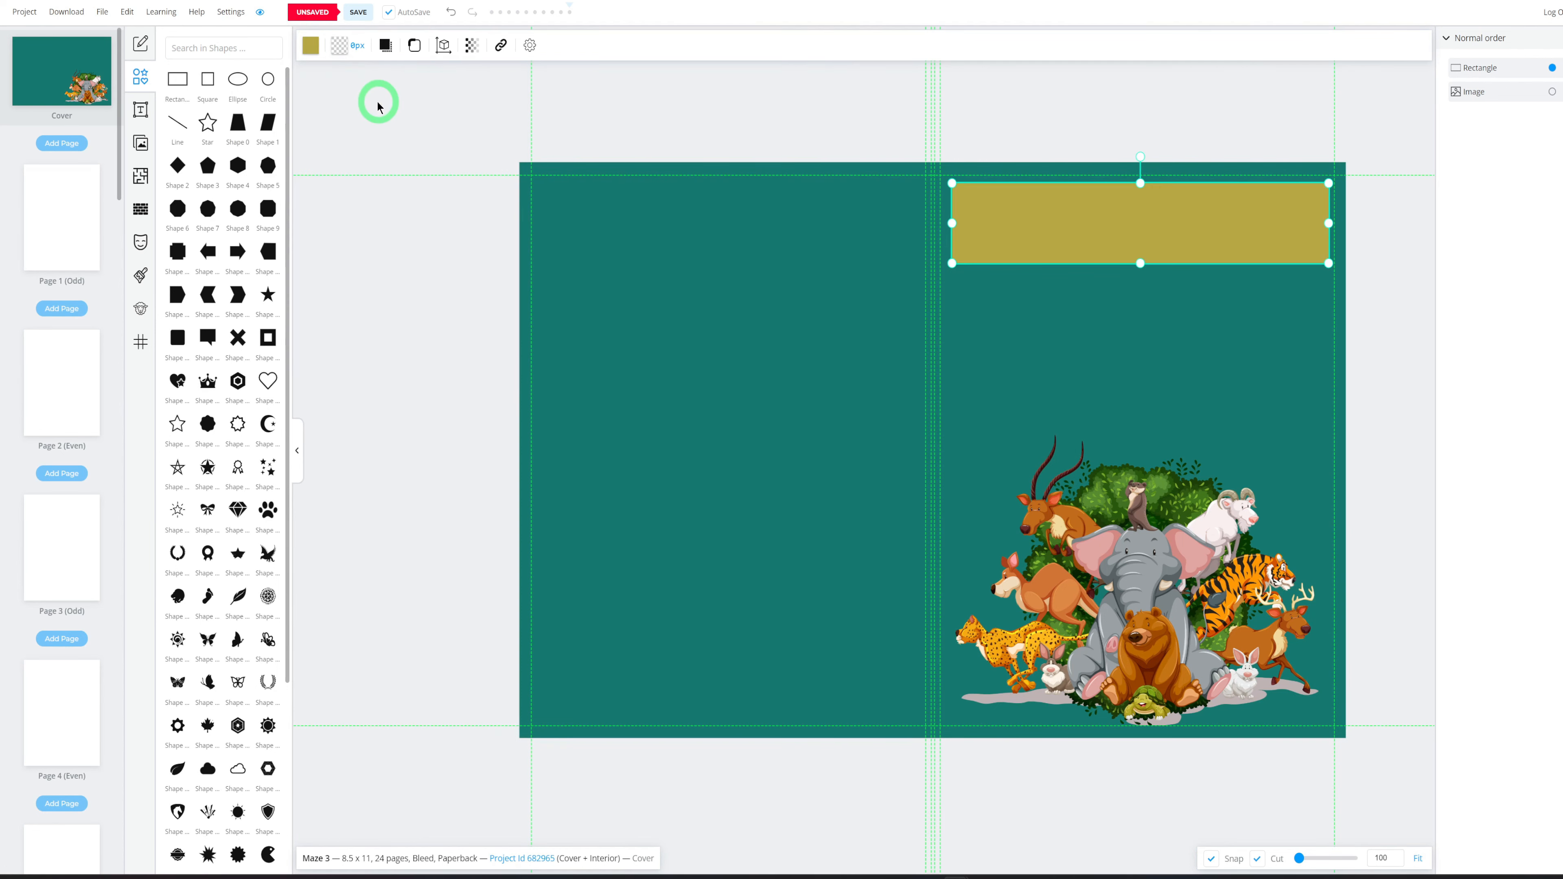
# Add a heading to the cover, set its font to Anton and its color to white, and move it onto the gold banner
pyautogui.click(140, 112)
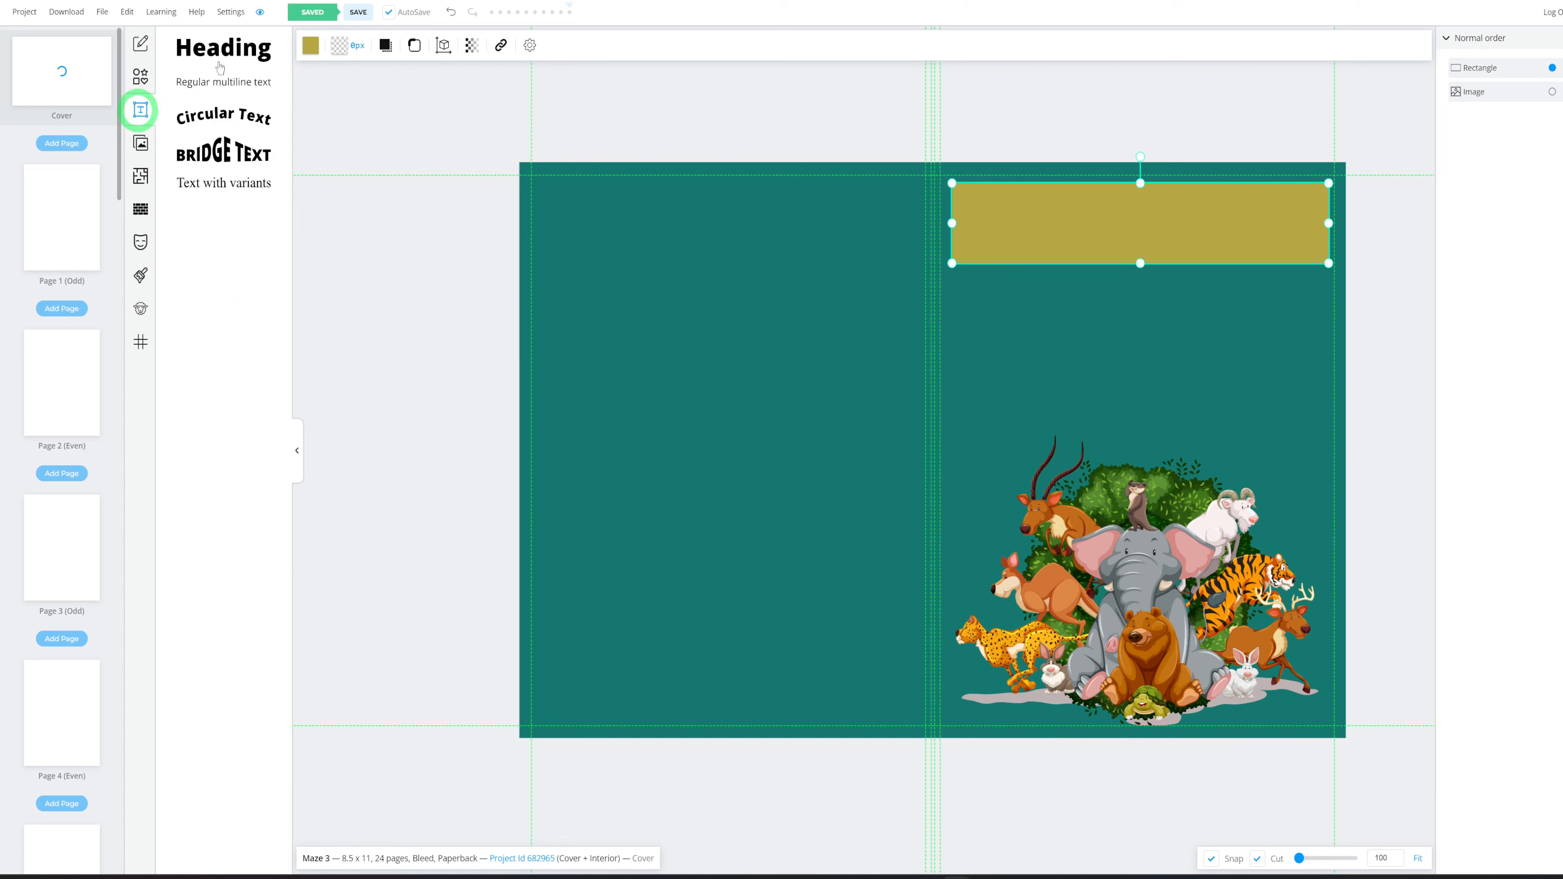
pyautogui.click(222, 48)
pyautogui.click(584, 47)
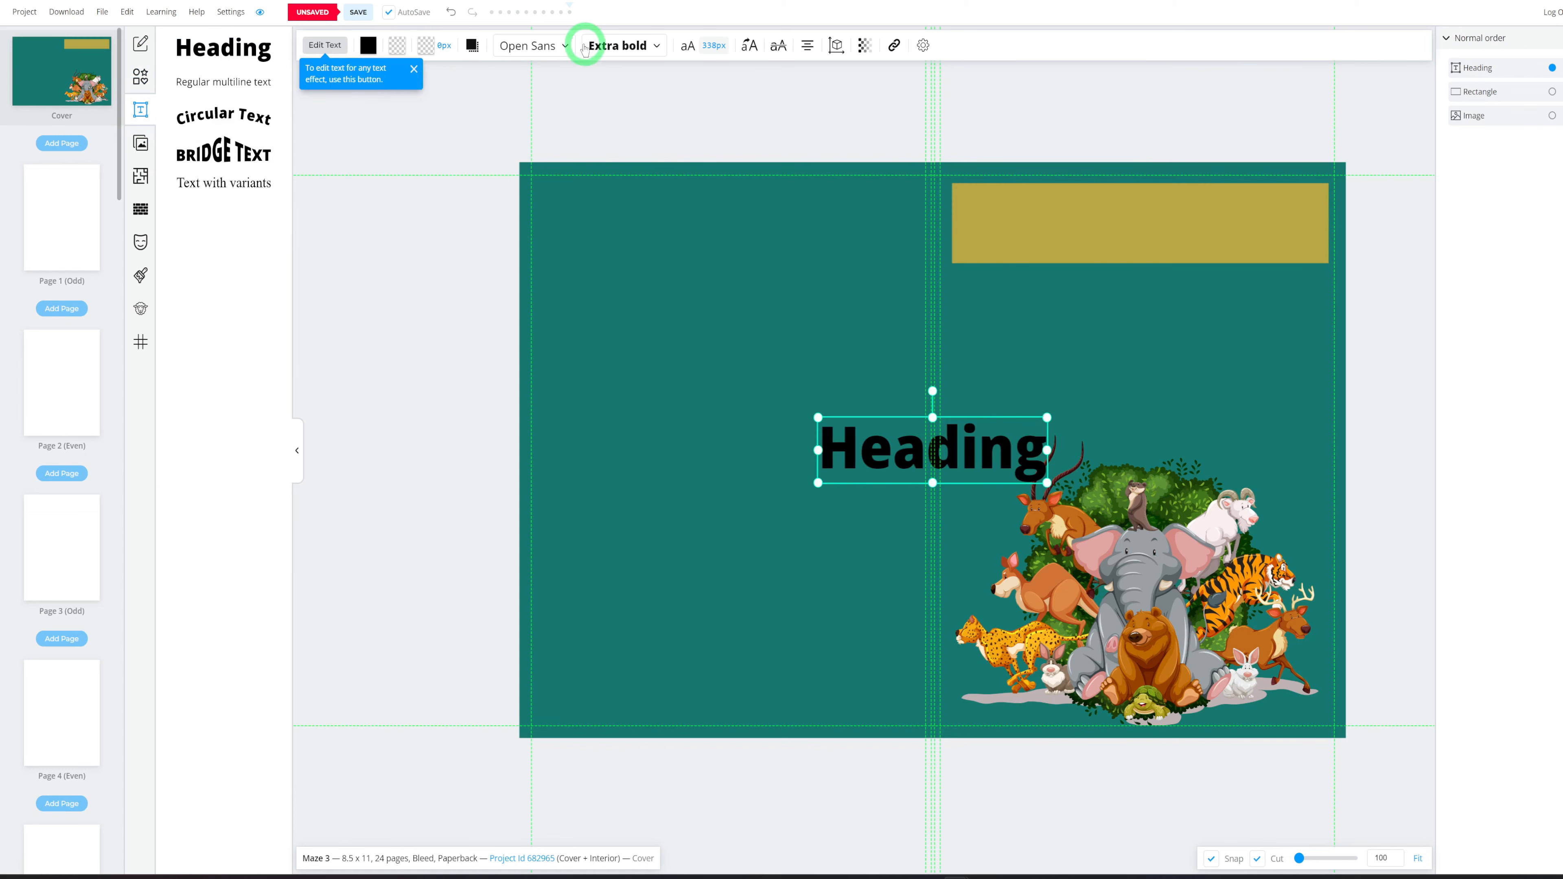
pyautogui.click(565, 47)
pyautogui.click(516, 199)
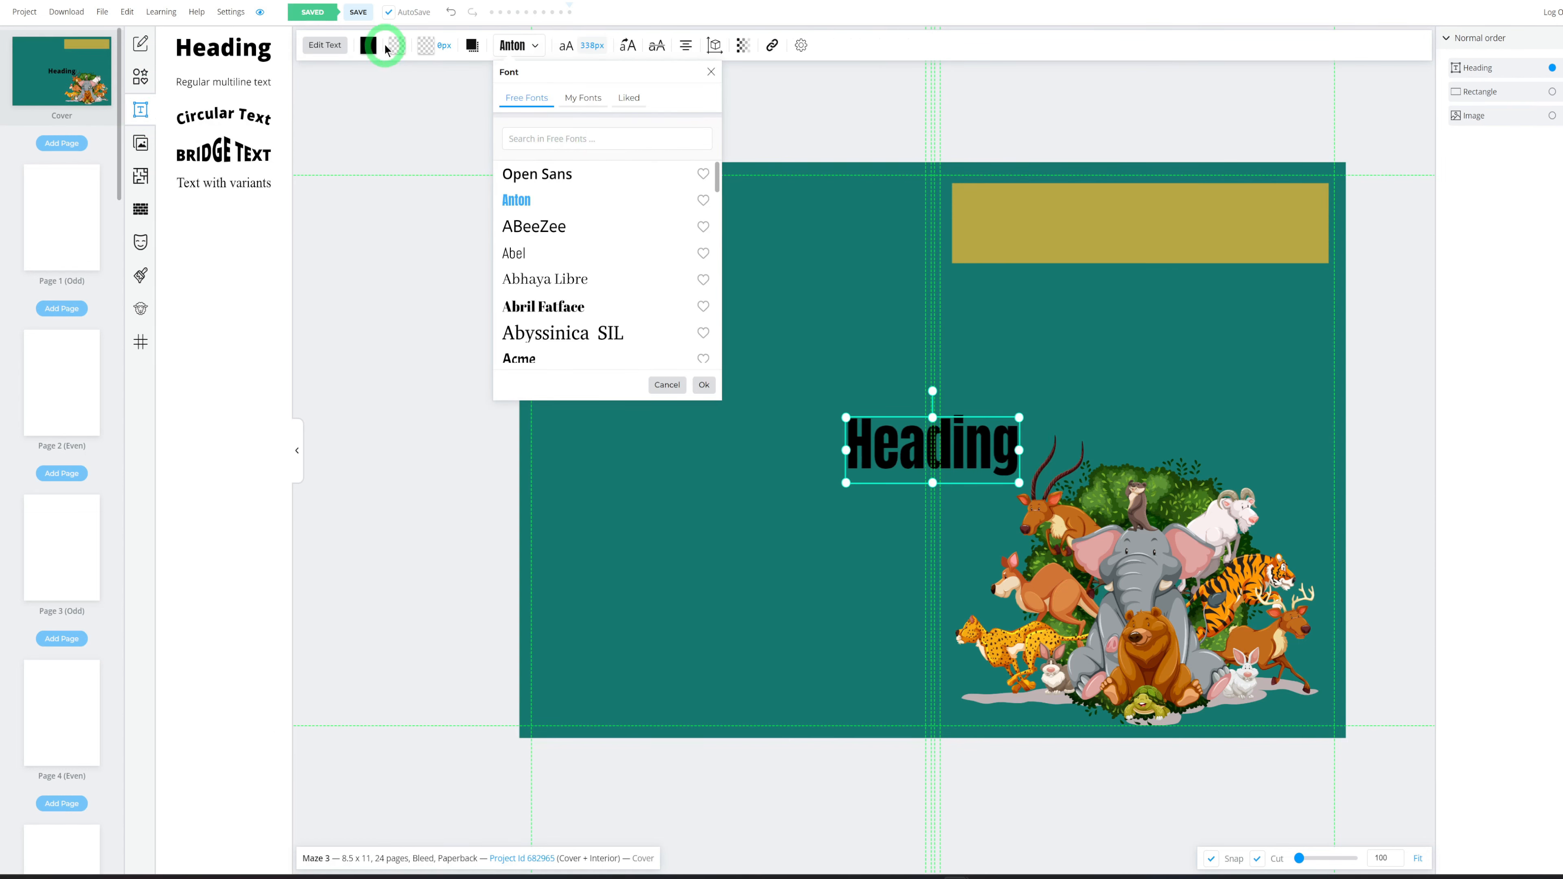
pyautogui.click(368, 45)
pyautogui.click(383, 98)
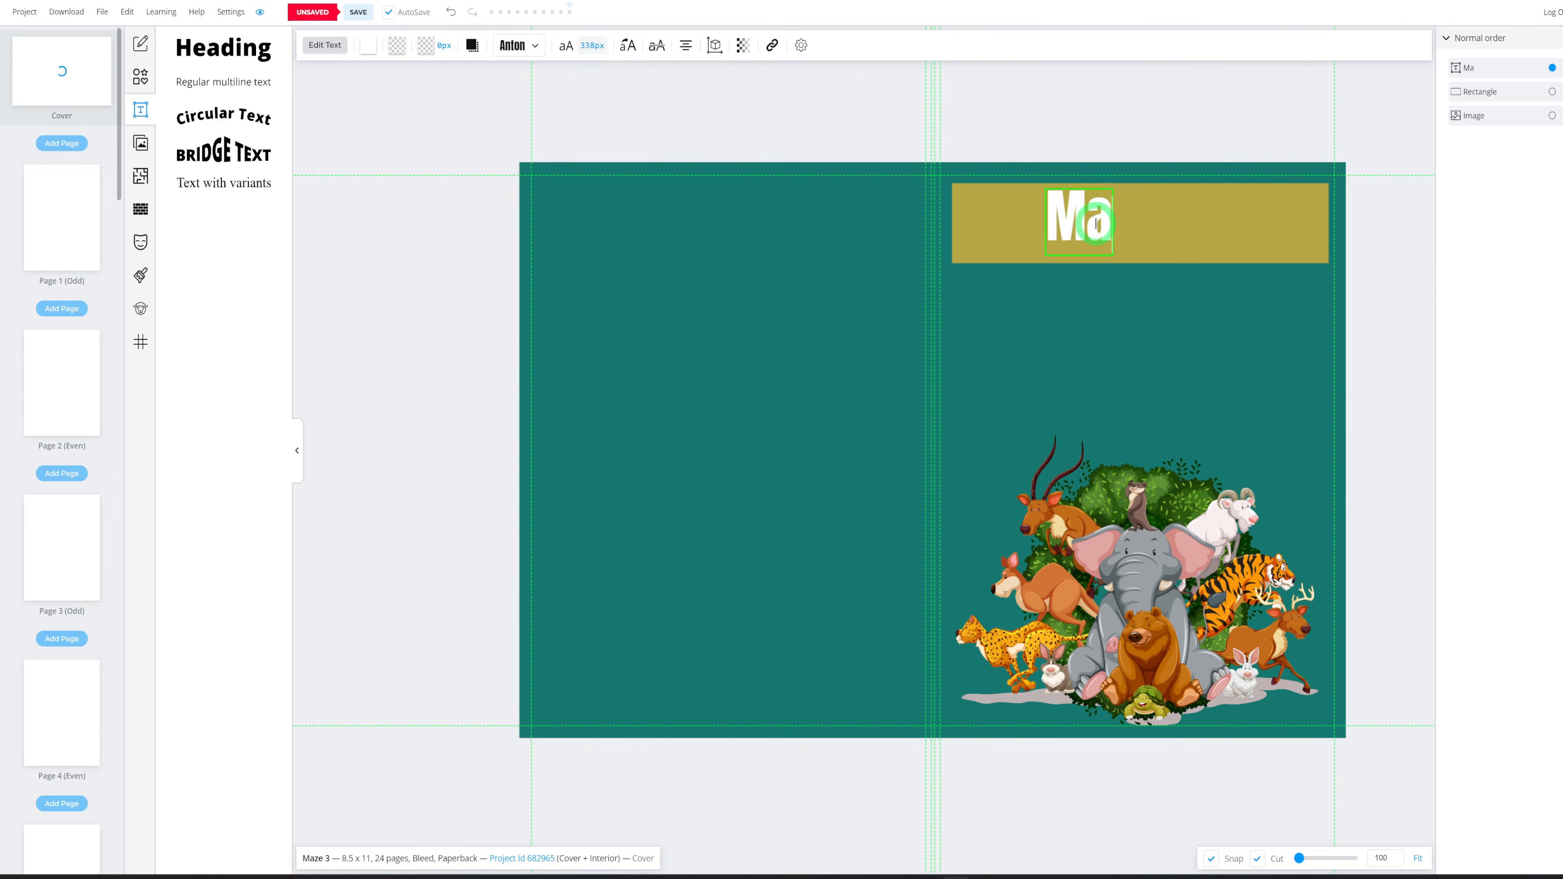
# Change the banner heading's text to "Maze Book" and center it on the gold banner, widened to the front cover's width
pyautogui.write('z')
pyautogui.click(1096, 223)
pyautogui.write('e Book')
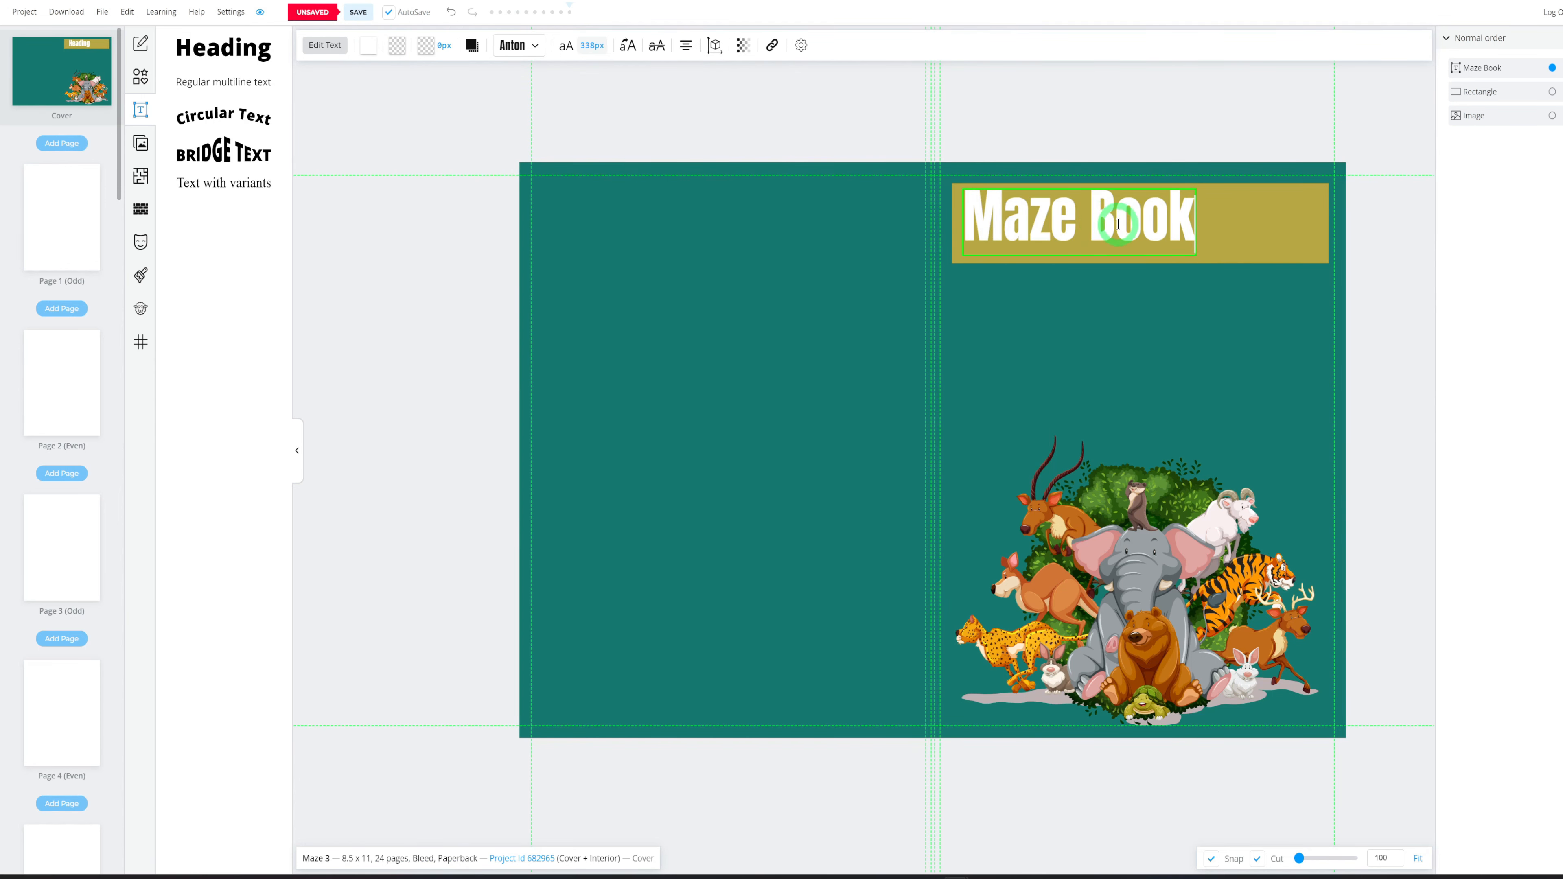
pyautogui.press('Escape')
pyautogui.moveTo(1129, 225); pyautogui.dragTo(1165, 227)
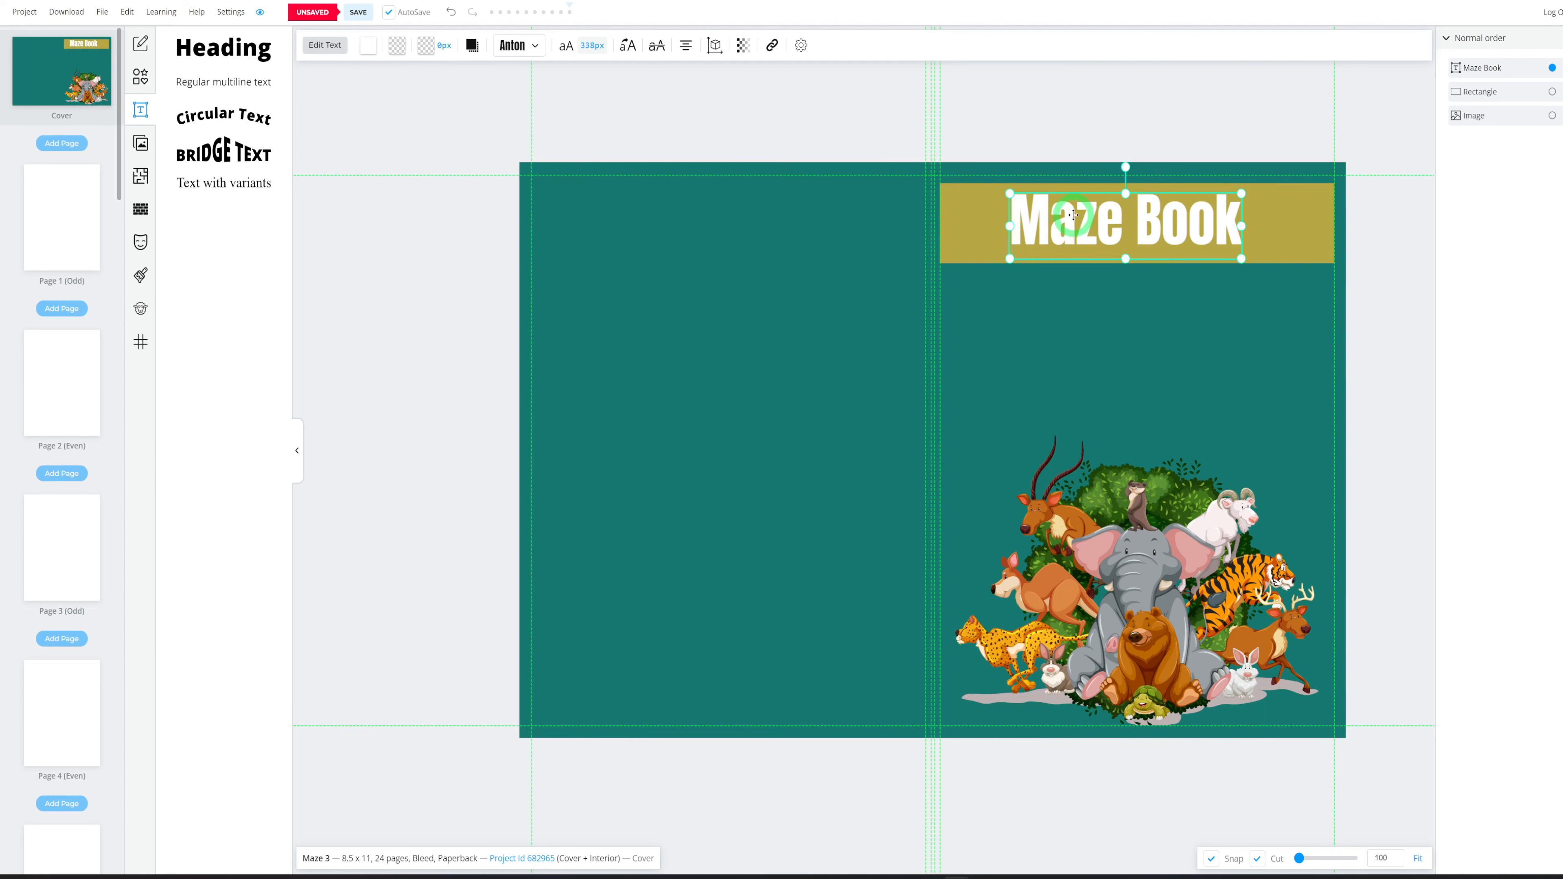
# Add another heading to the cover and change its text to "Ages 4-8"
pyautogui.click(134, 103)
pyautogui.click(139, 83)
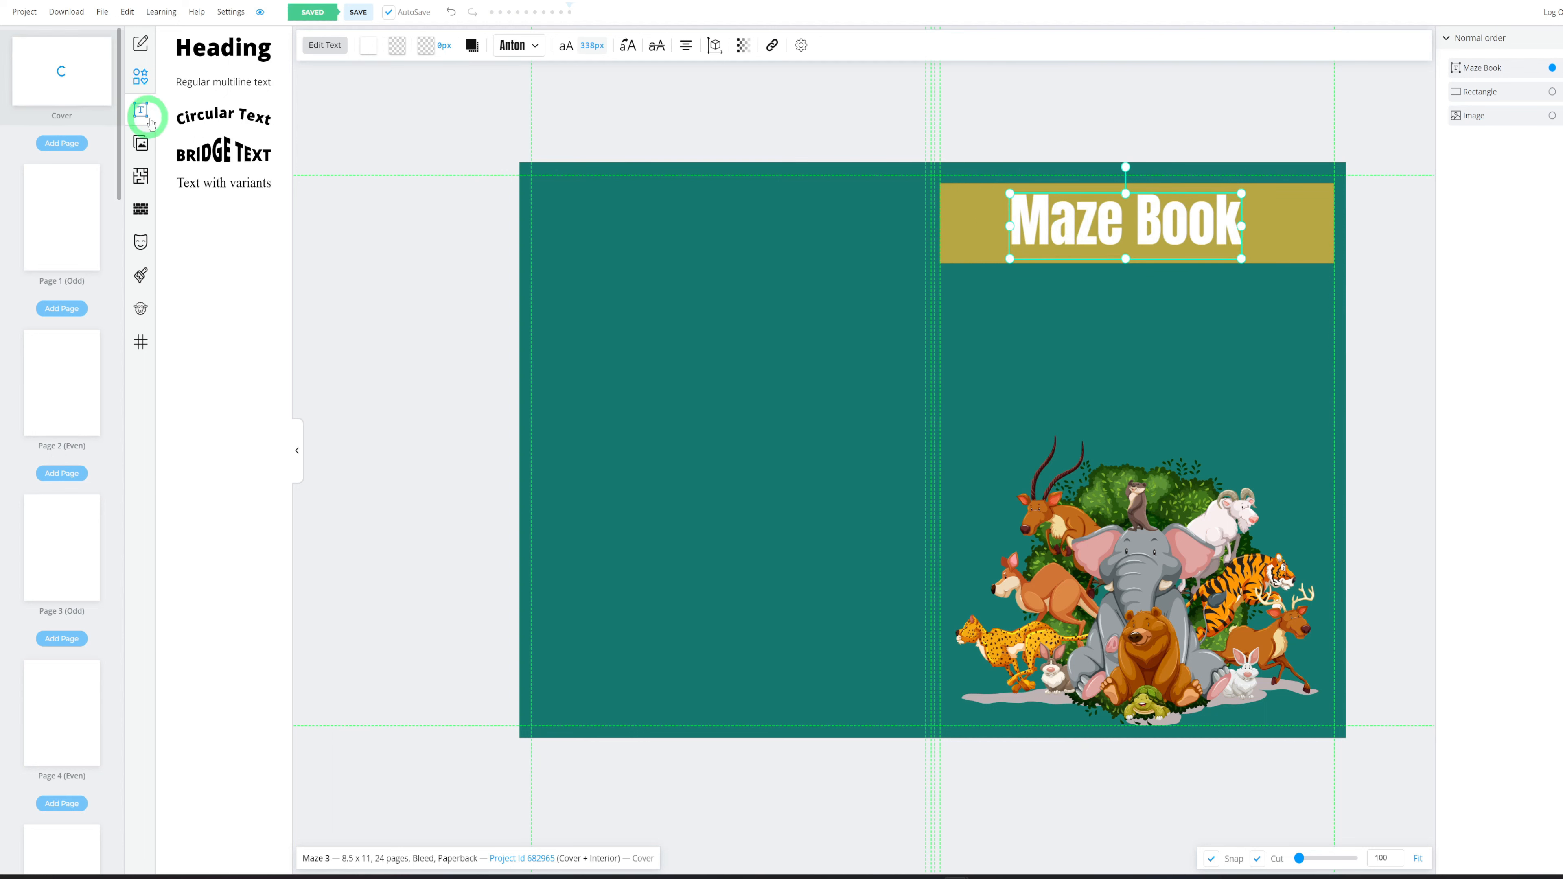
pyautogui.click(211, 44)
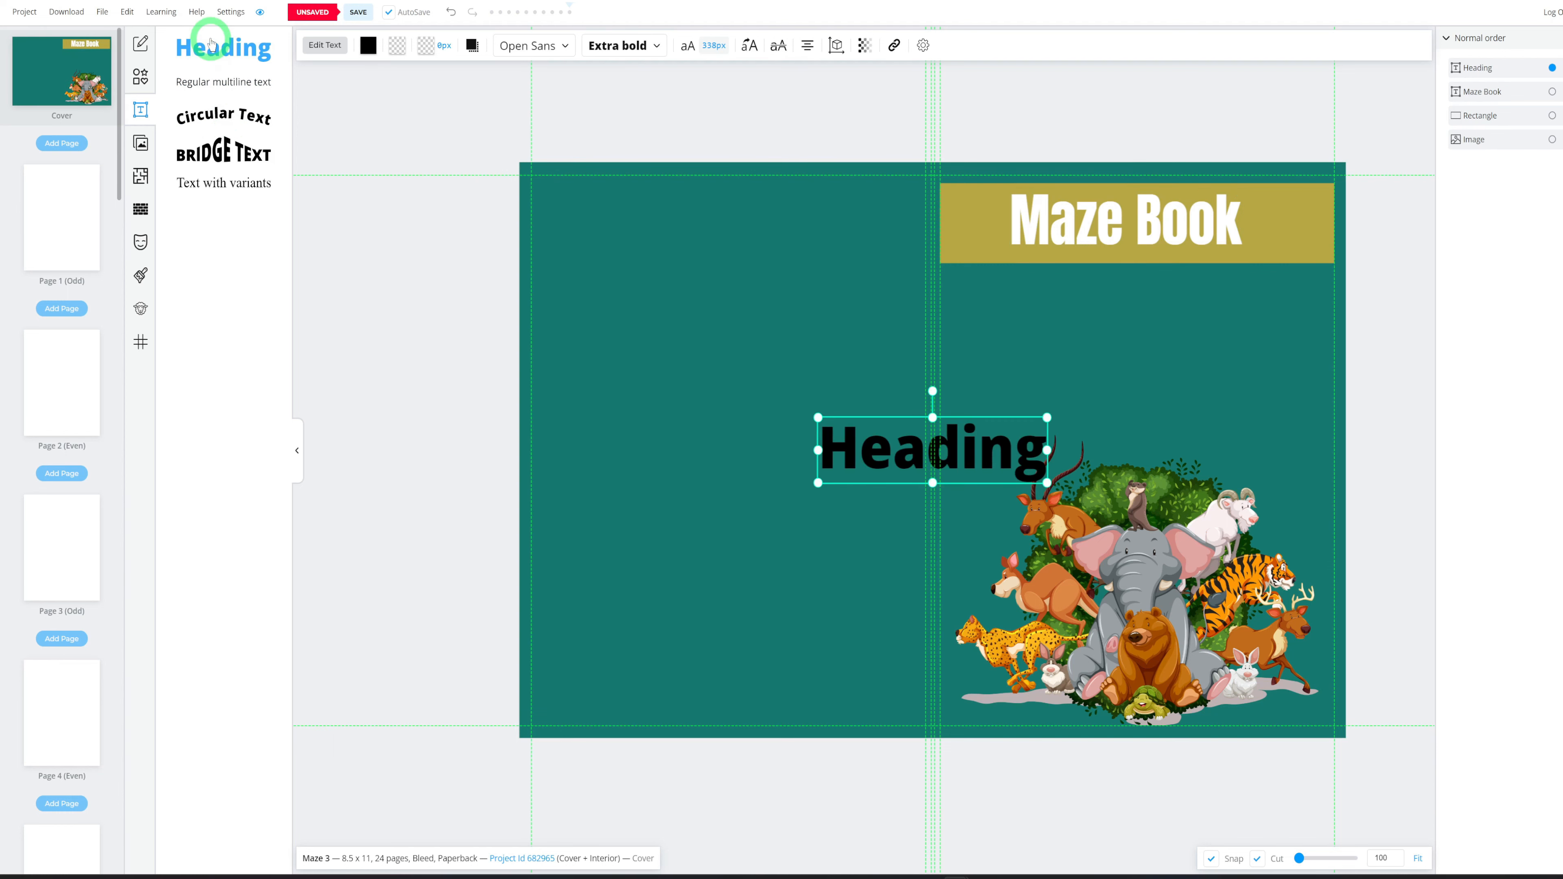
pyautogui.doubleClick(857, 442)
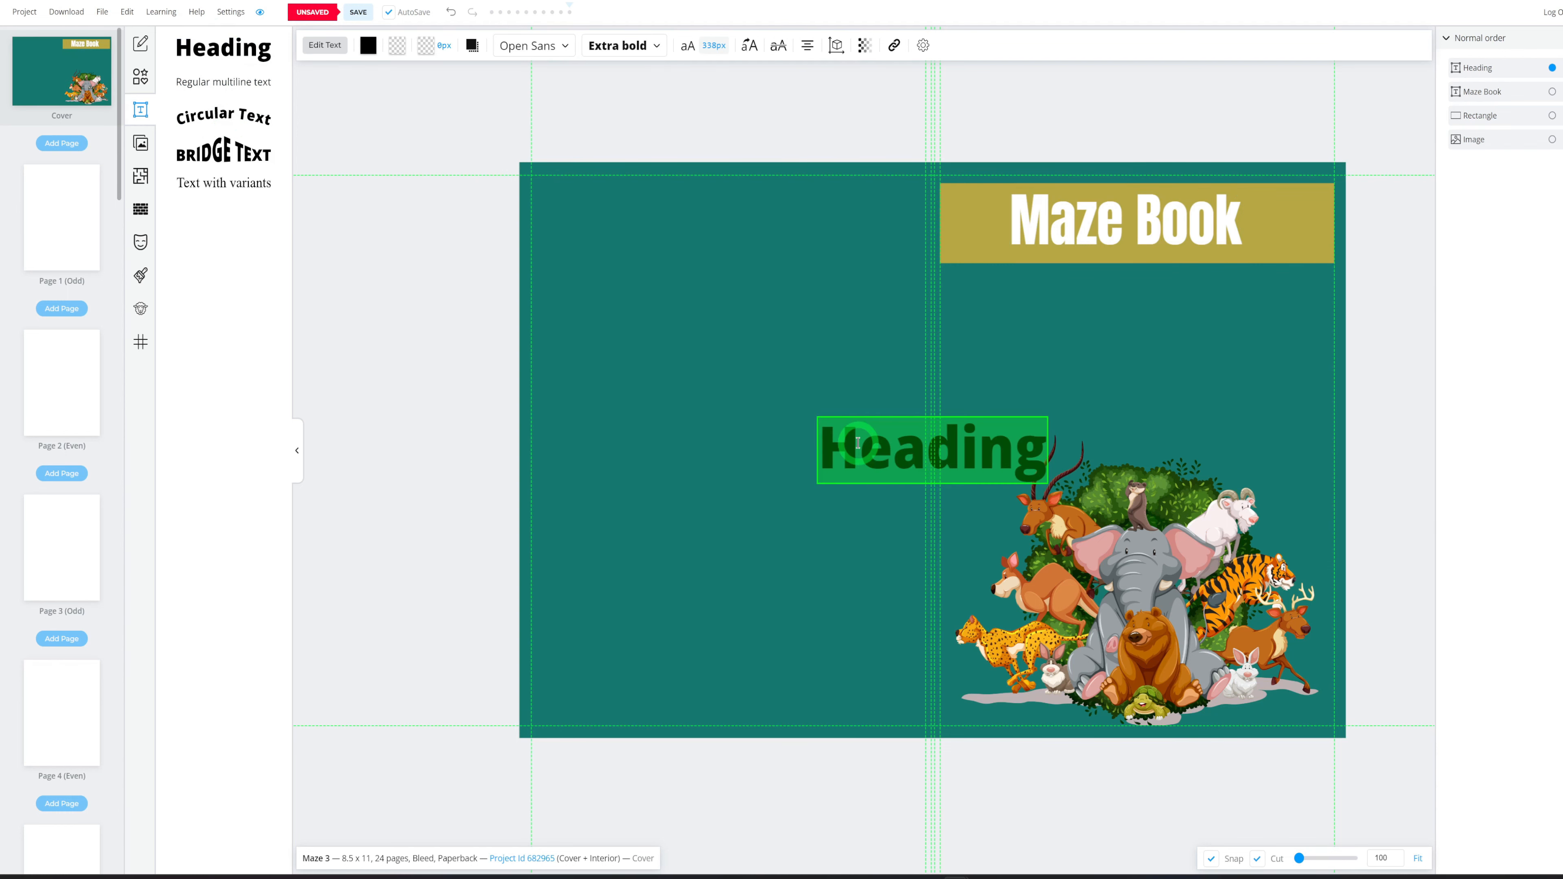
pyautogui.write('Ages 4-8')
# Make the "Ages 4-8" heading bold and white, shrink it onto the banner's lower right end, and enlarge the "Maze Book" title beside it
pyautogui.click(624, 45)
pyautogui.click(622, 260)
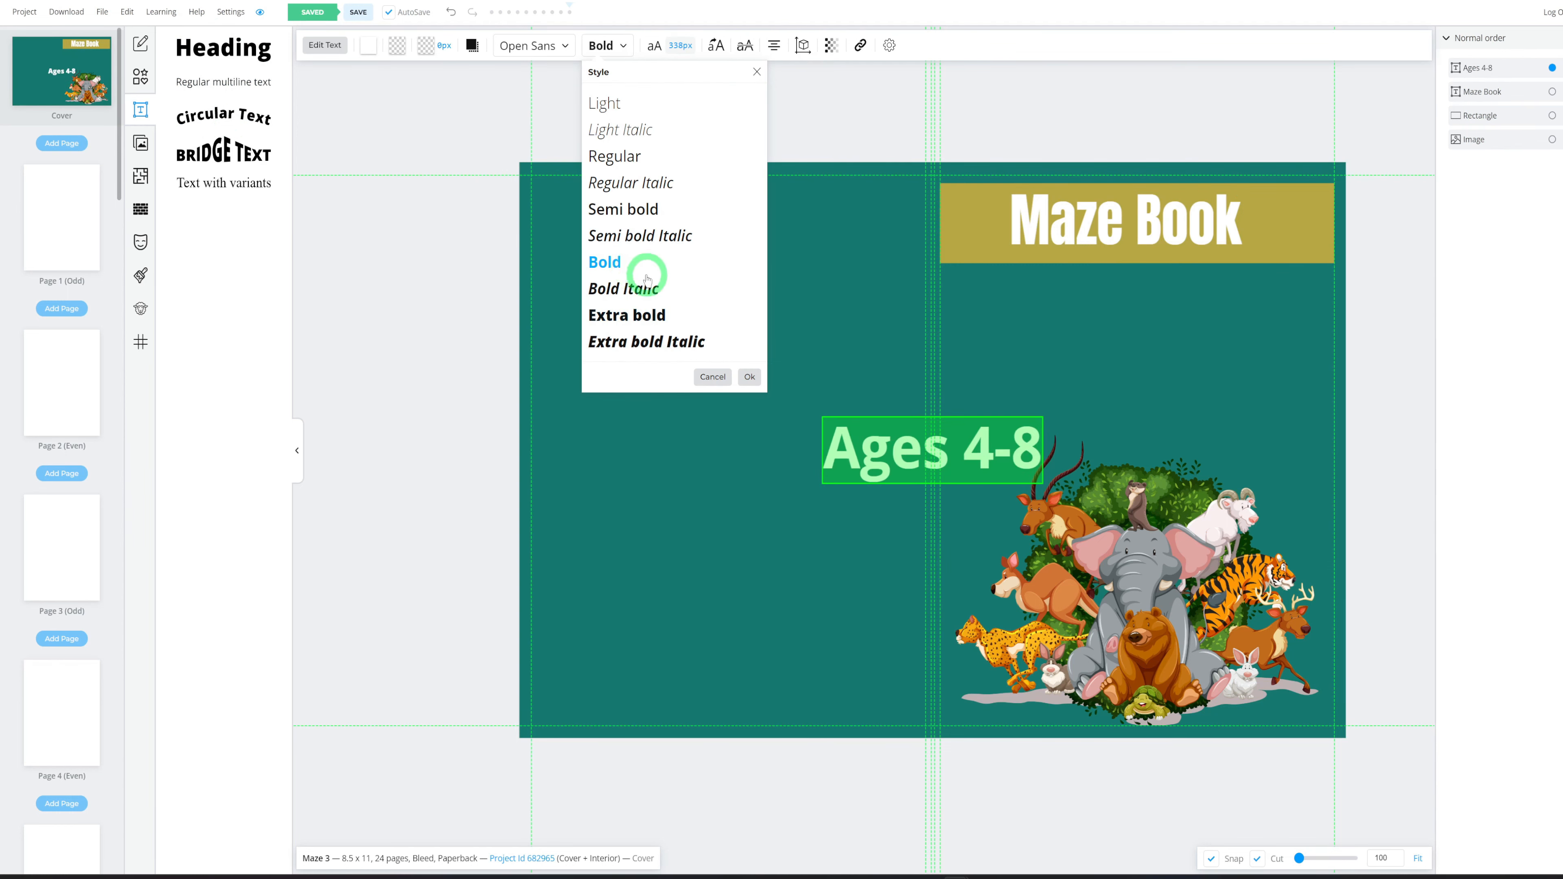
pyautogui.click(1078, 407)
pyautogui.click(917, 457)
pyautogui.click(1183, 323)
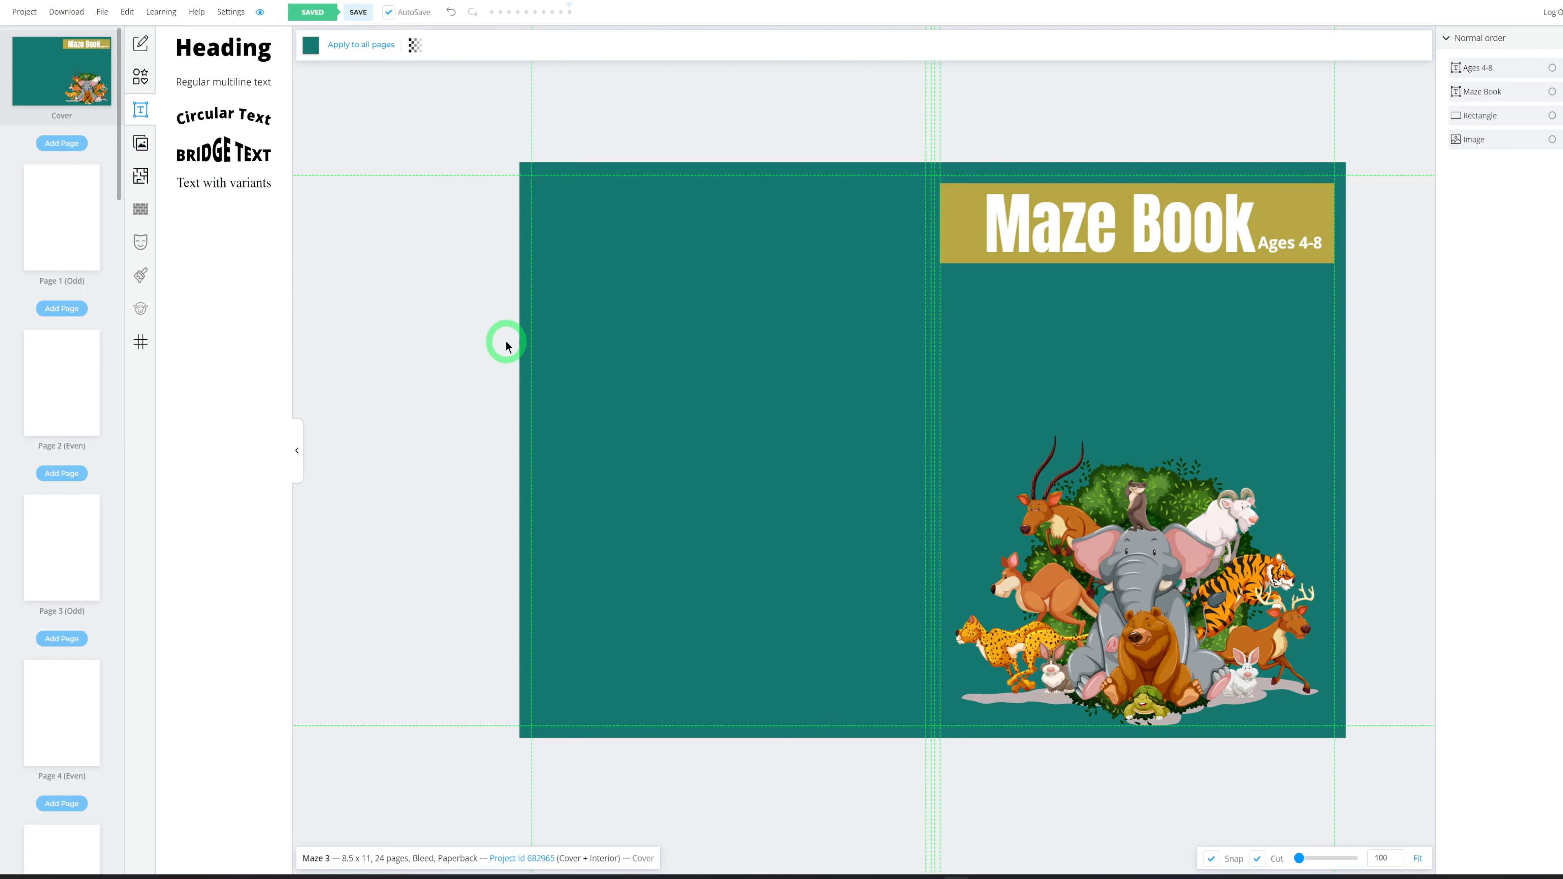
# Add two equally large white squares side by side across the upper half of the back cover
pyautogui.click(140, 145)
pyautogui.click(1255, 79)
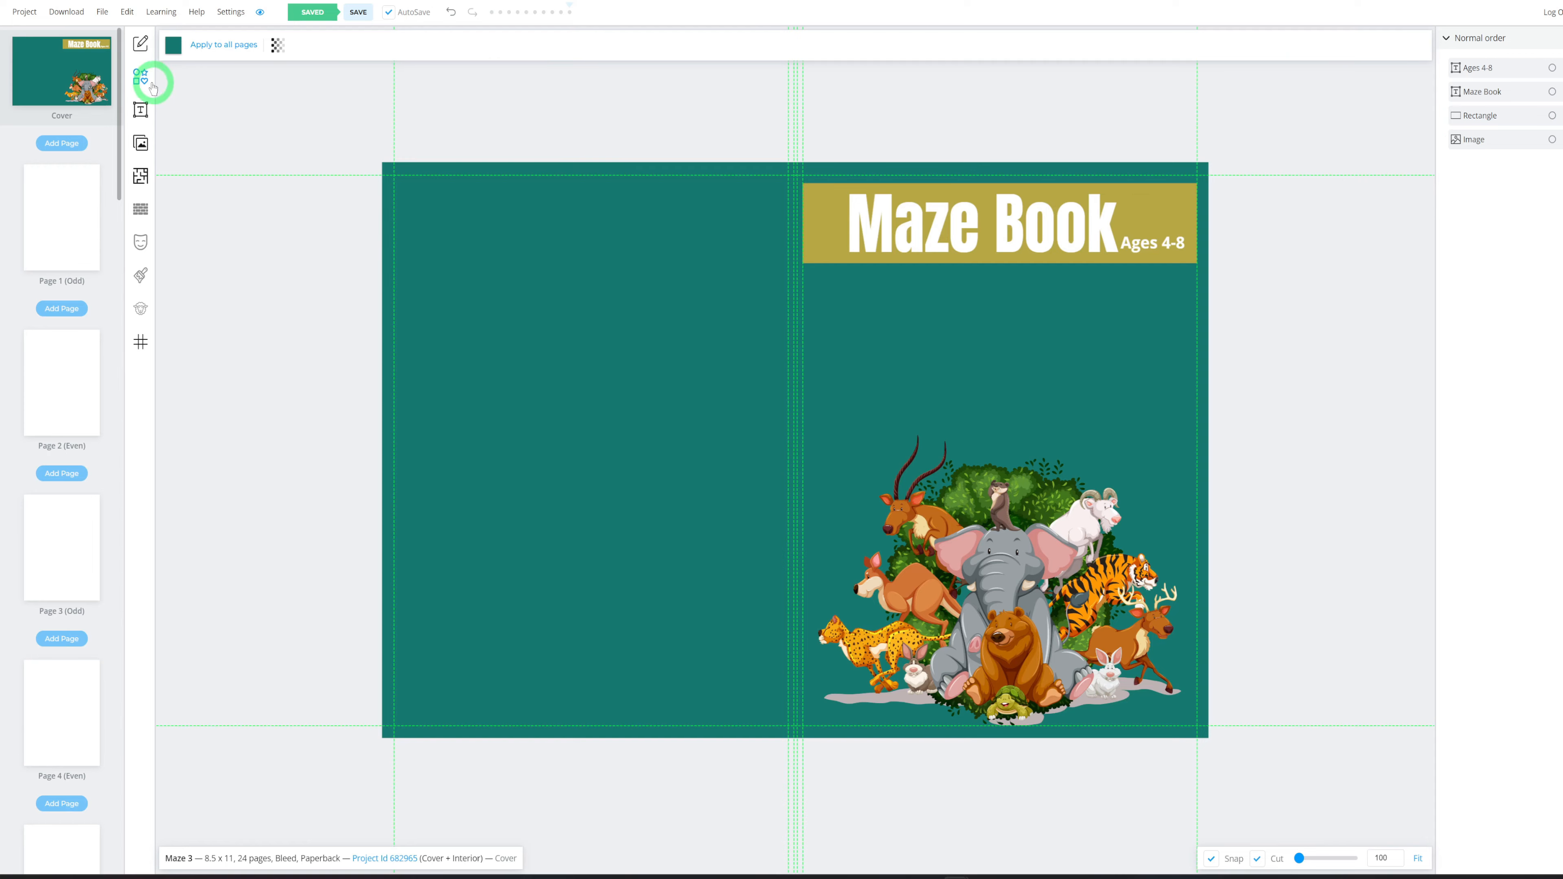
pyautogui.click(151, 85)
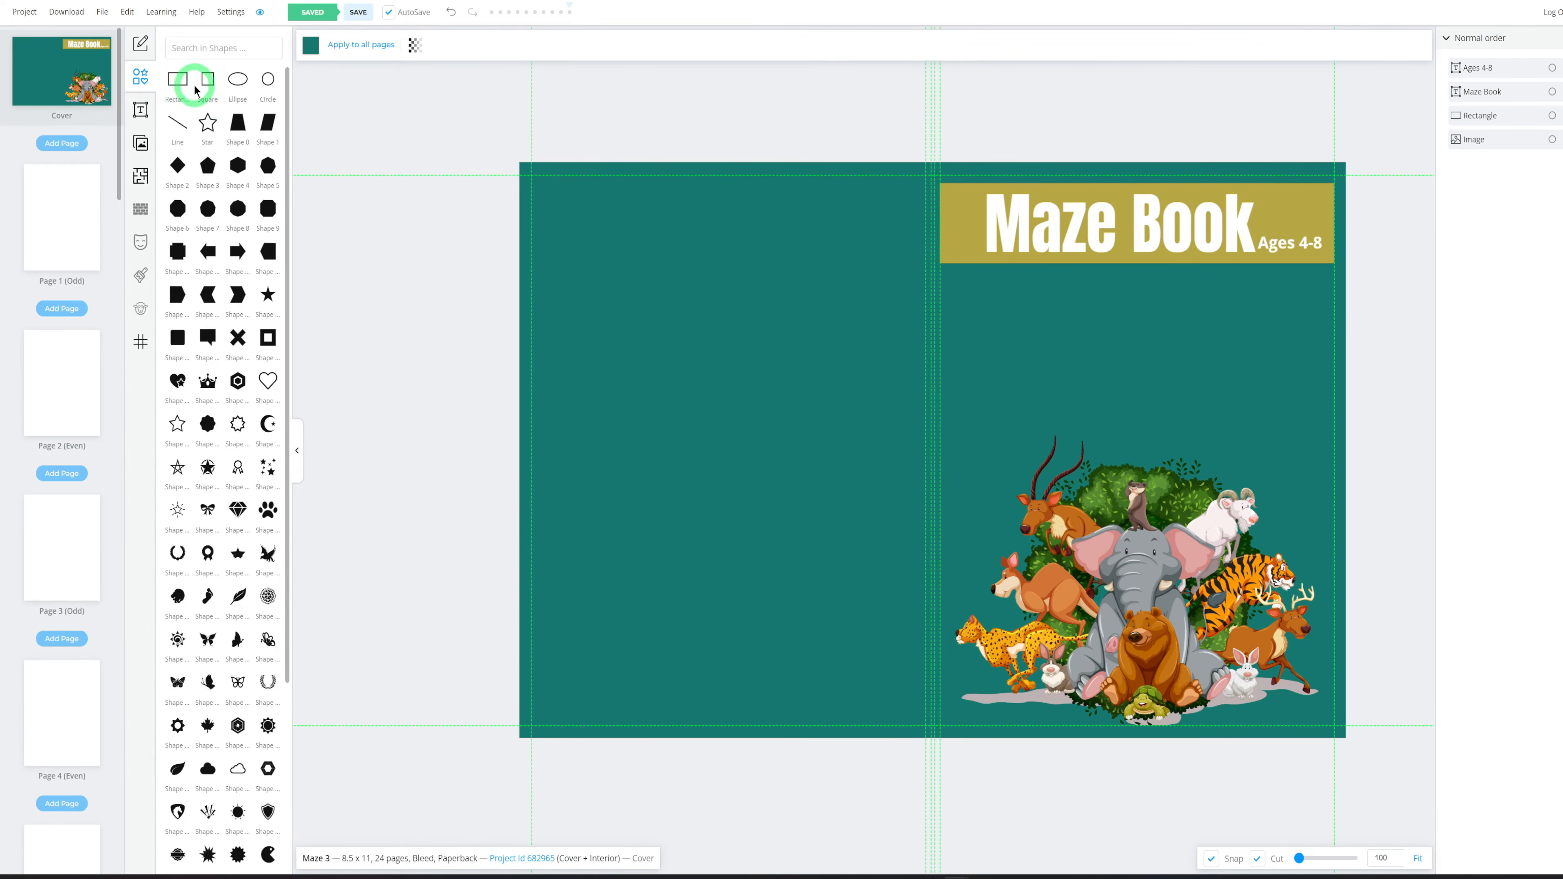
pyautogui.click(207, 92)
pyautogui.click(207, 83)
pyautogui.moveTo(820, 353); pyautogui.dragTo(574, 311)
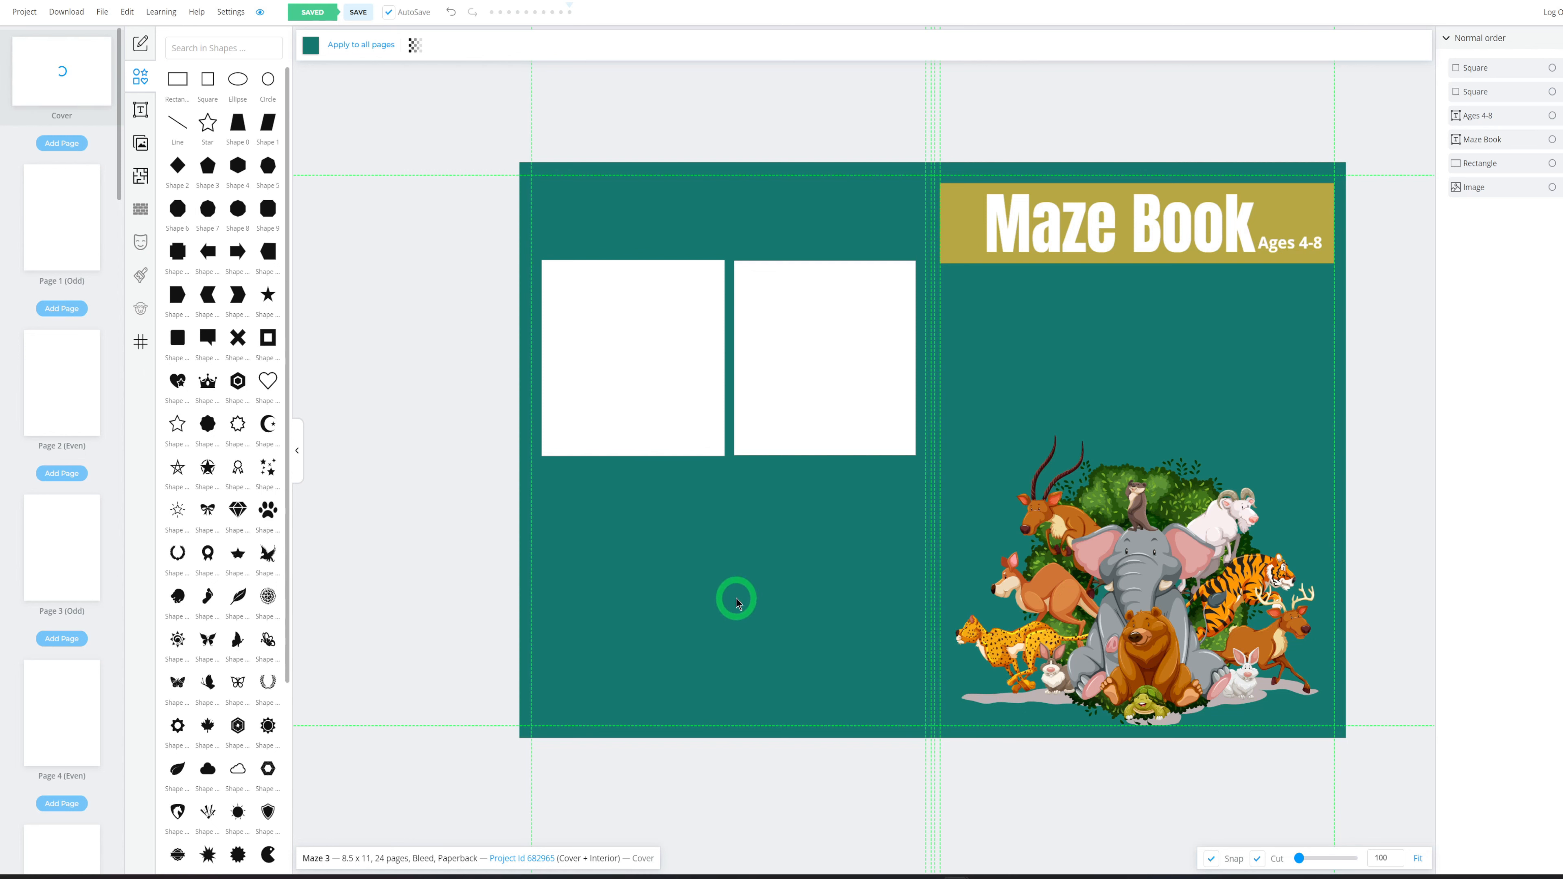
# Paste the "About This Book" heading with its zoo maze description onto the back cover and place it beneath the white squares
pyautogui.hotkey('ctrl', 'v')
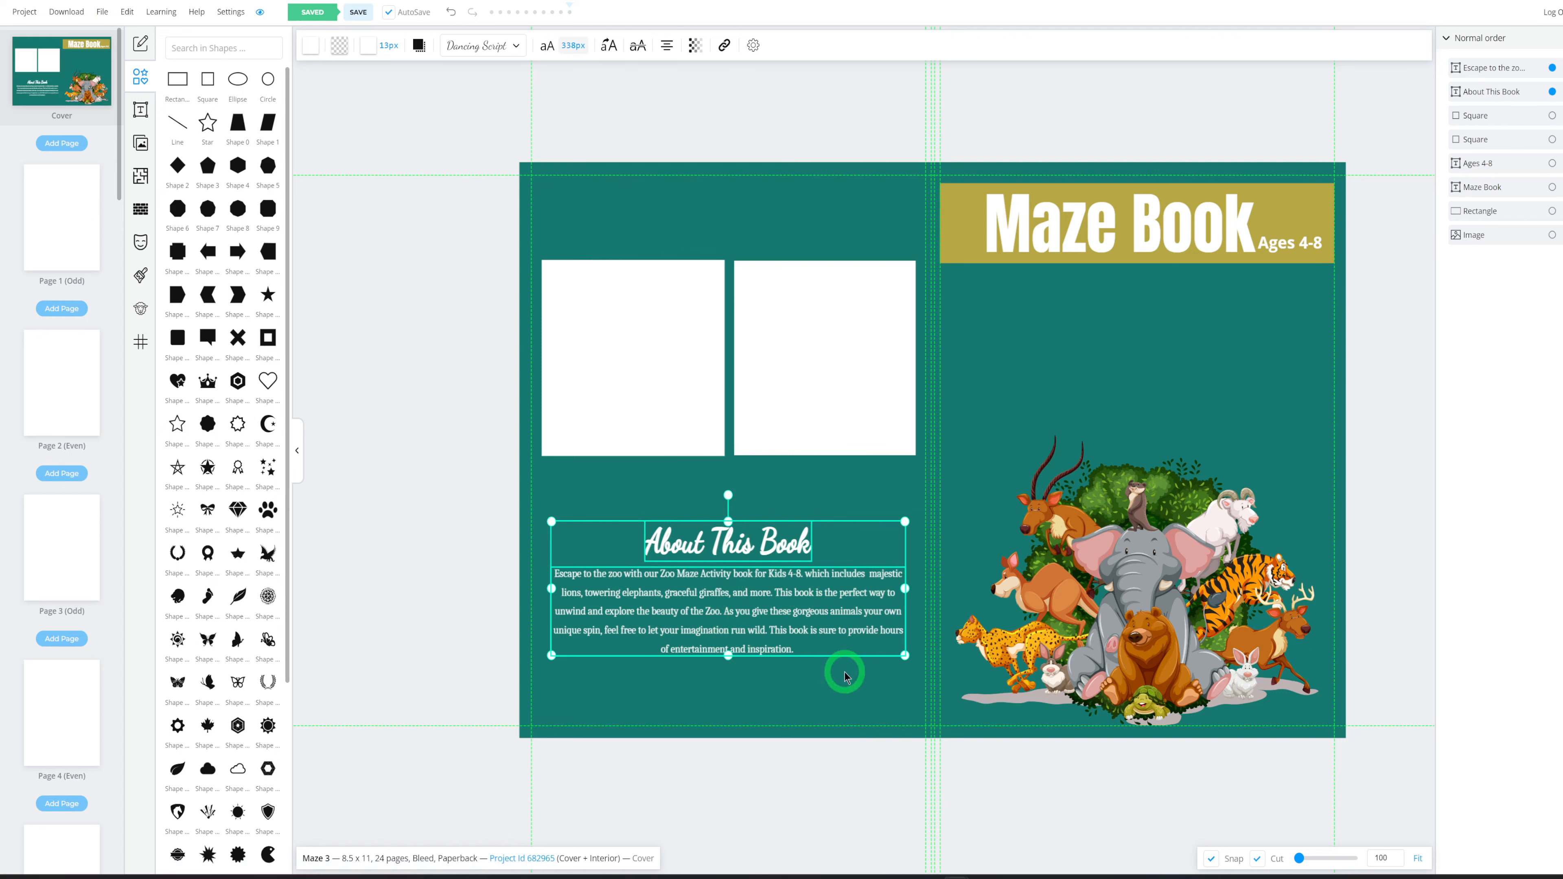
pyautogui.moveTo(851, 535); pyautogui.dragTo(854, 519)
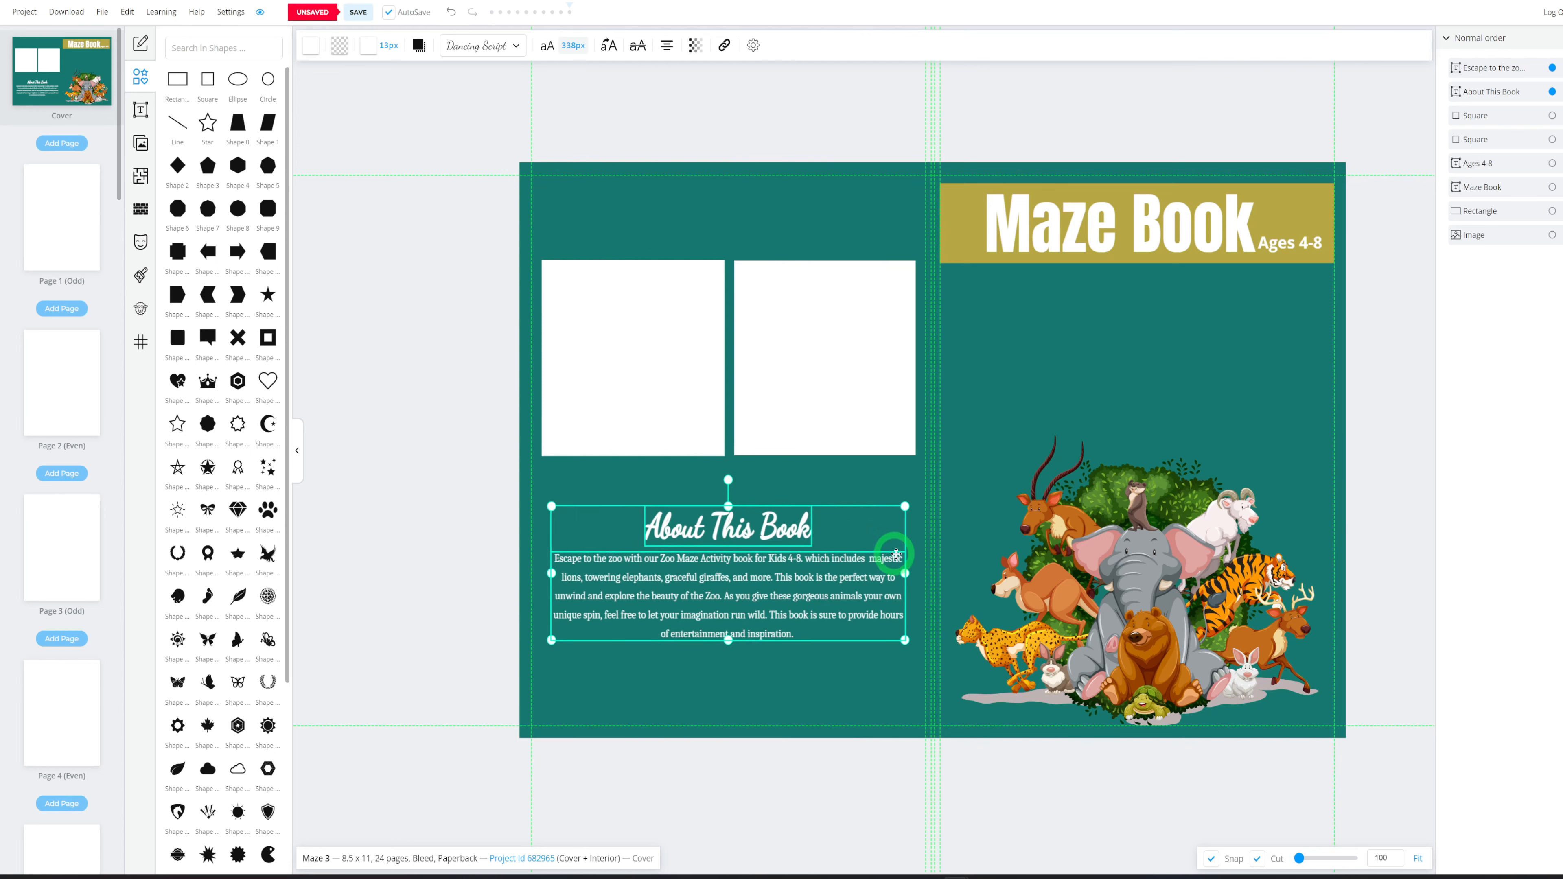
pyautogui.click(880, 662)
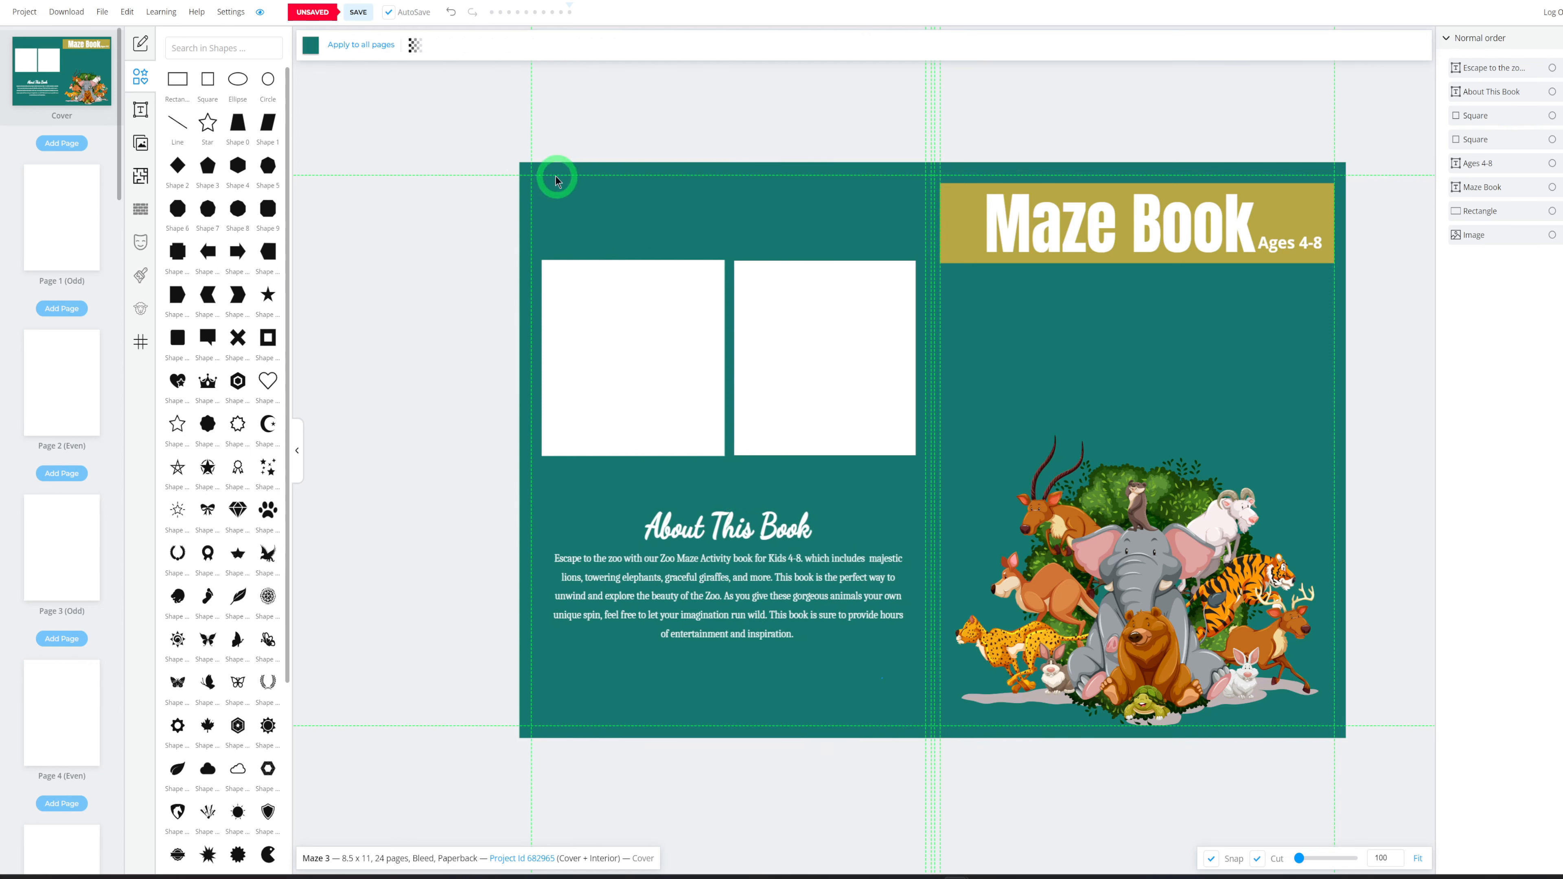
# Check the barcode area on the back cover by showing the cover template at 28 opacity, and hide the template again
pyautogui.click(415, 44)
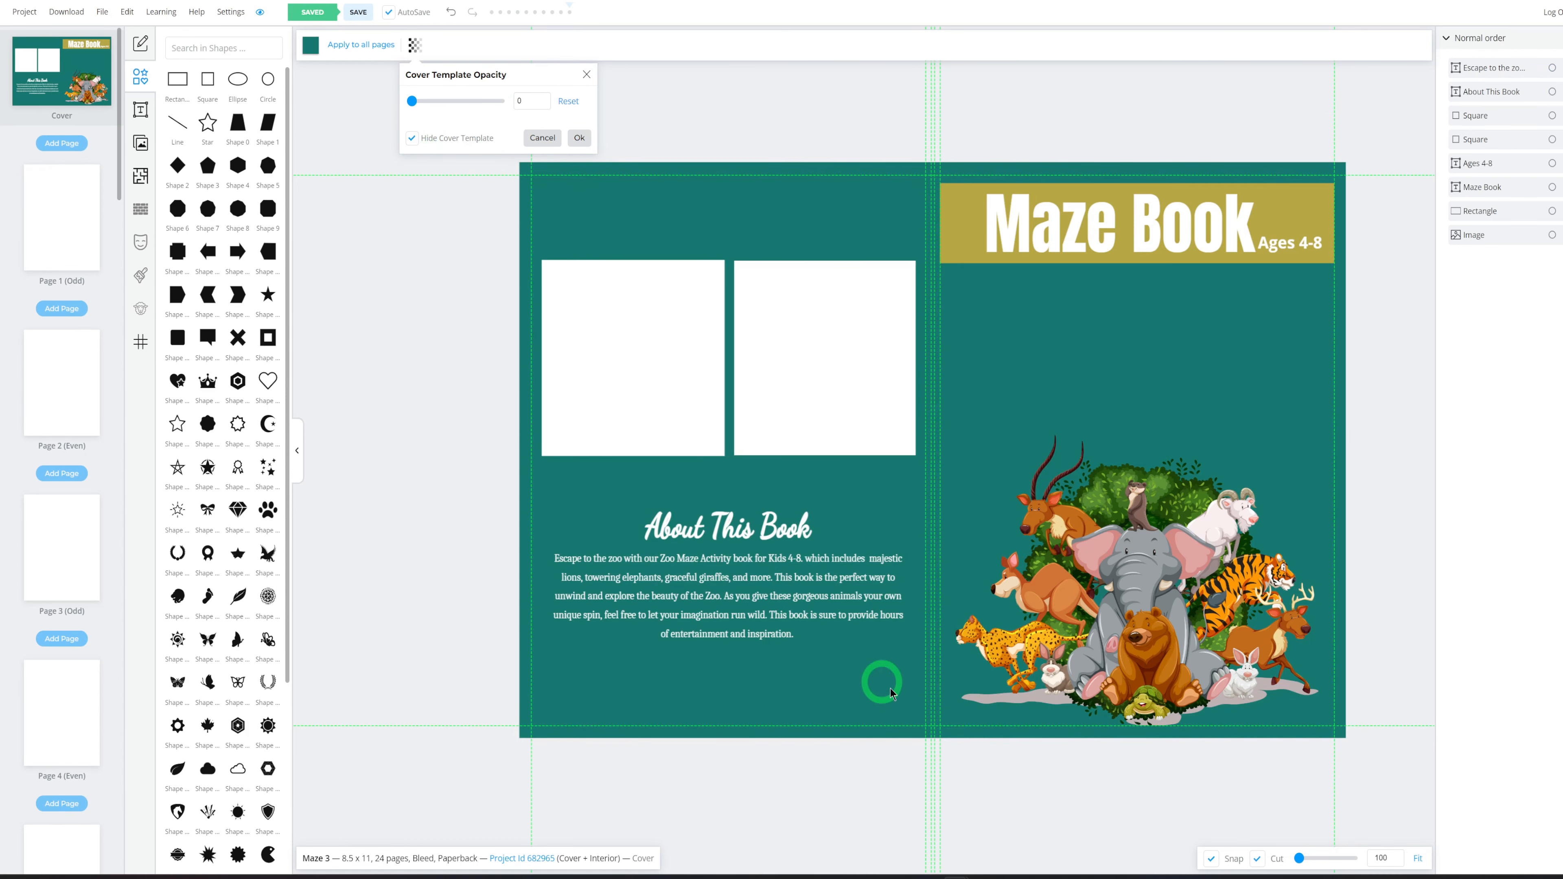
pyautogui.click(411, 138)
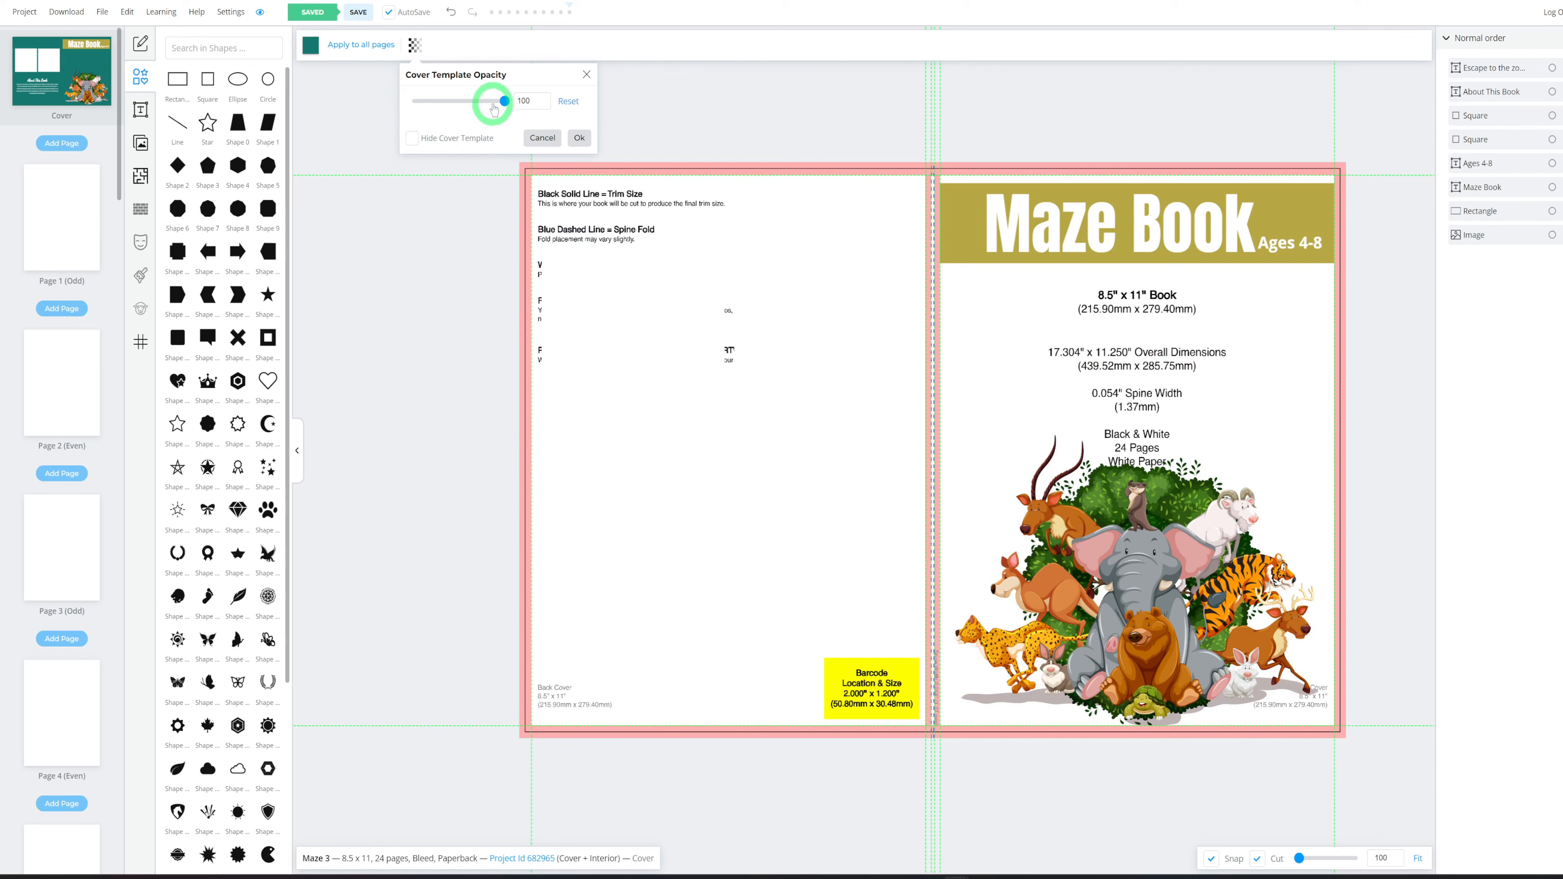
pyautogui.moveTo(501, 103); pyautogui.dragTo(439, 103)
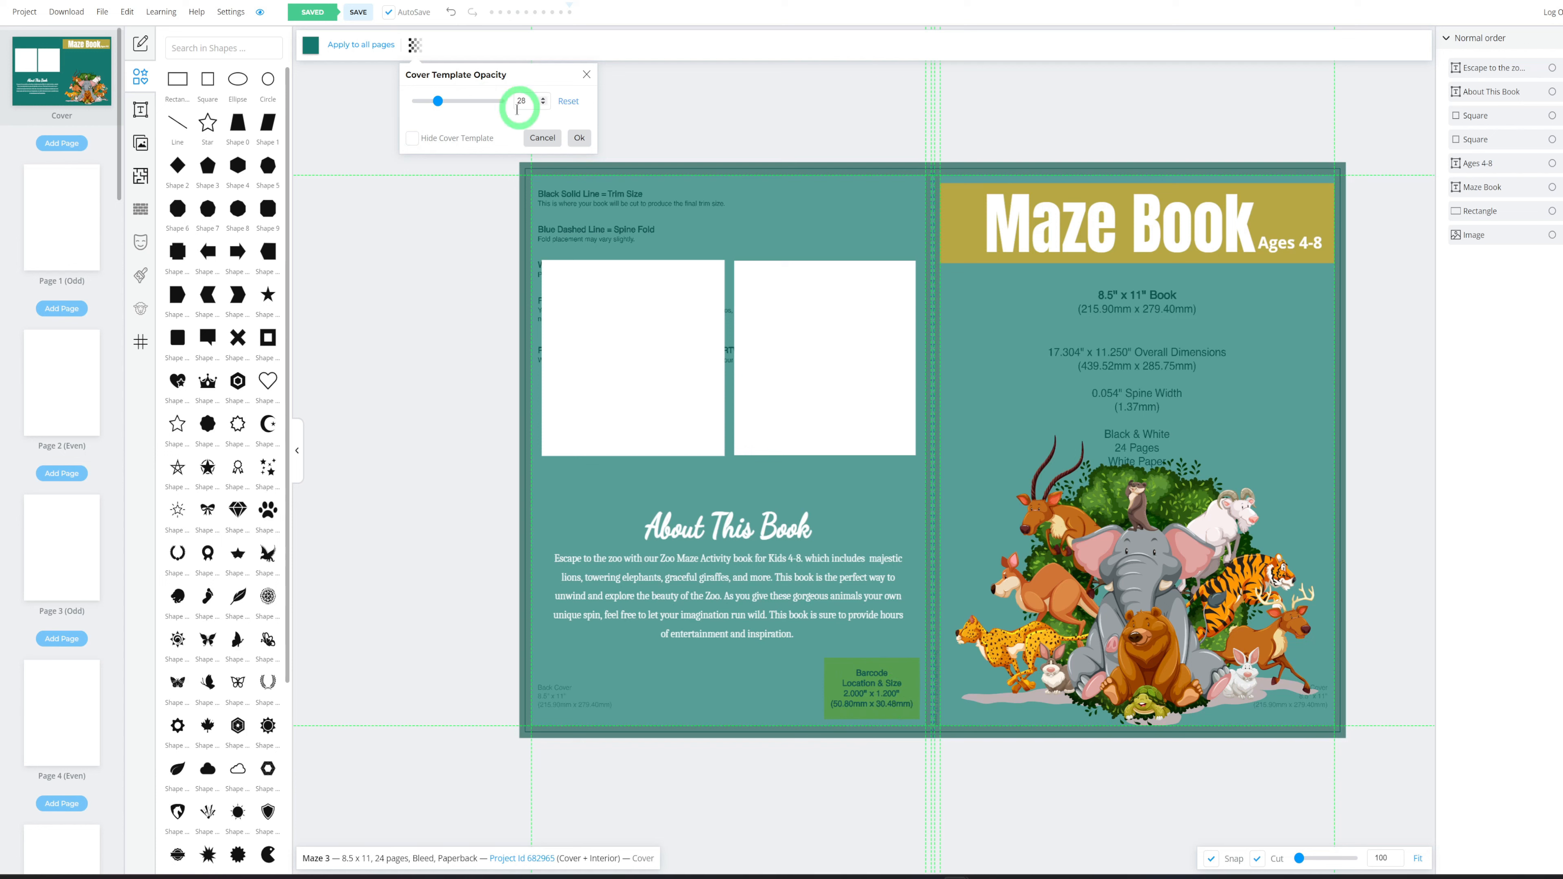
pyautogui.click(458, 139)
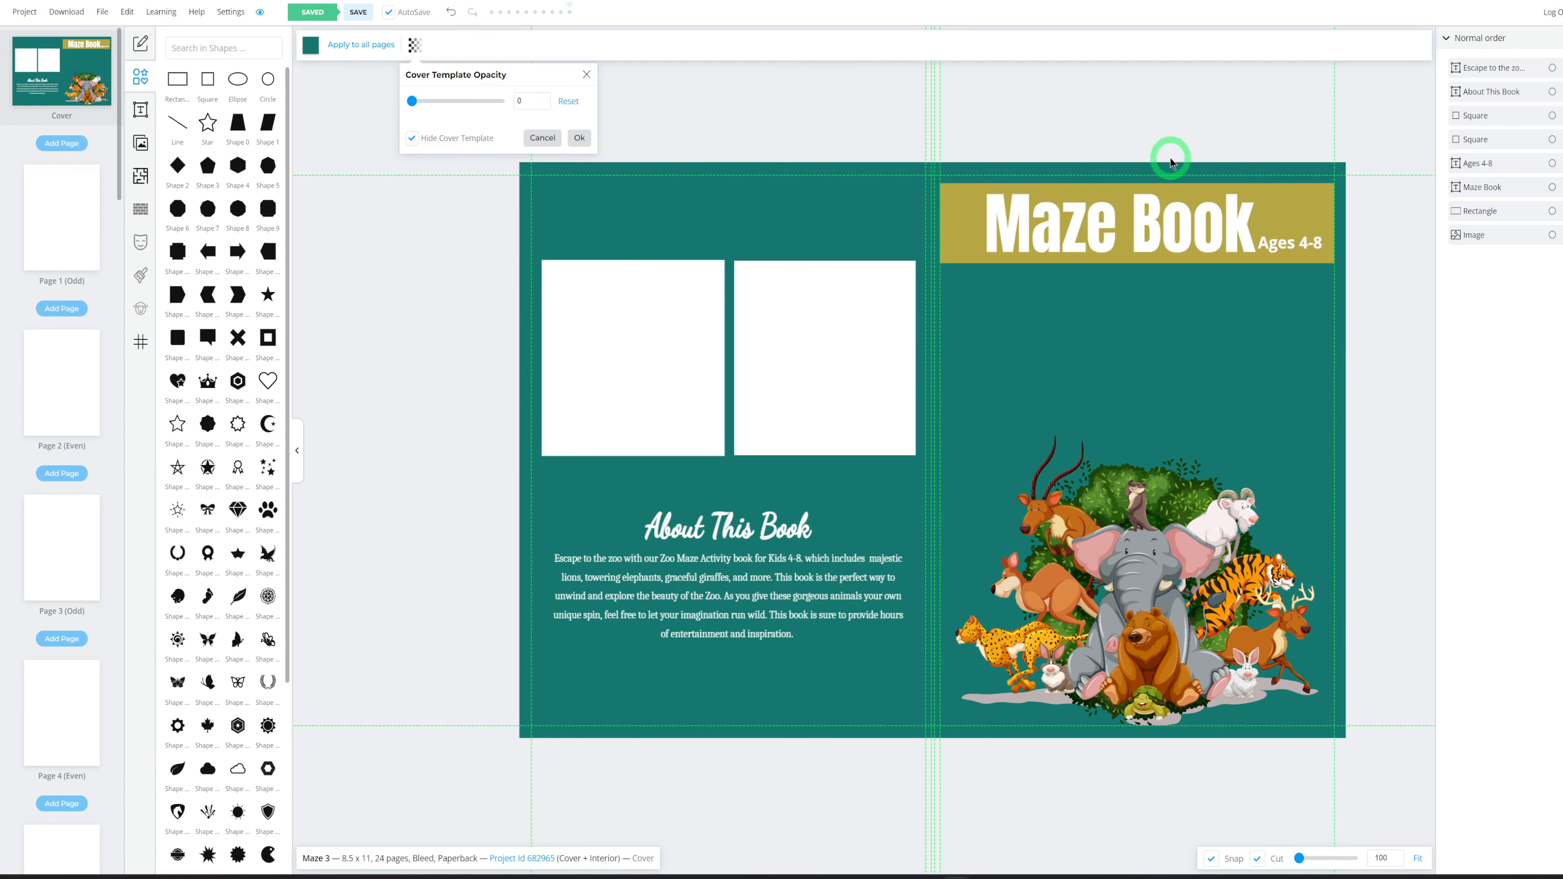
pyautogui.click(587, 74)
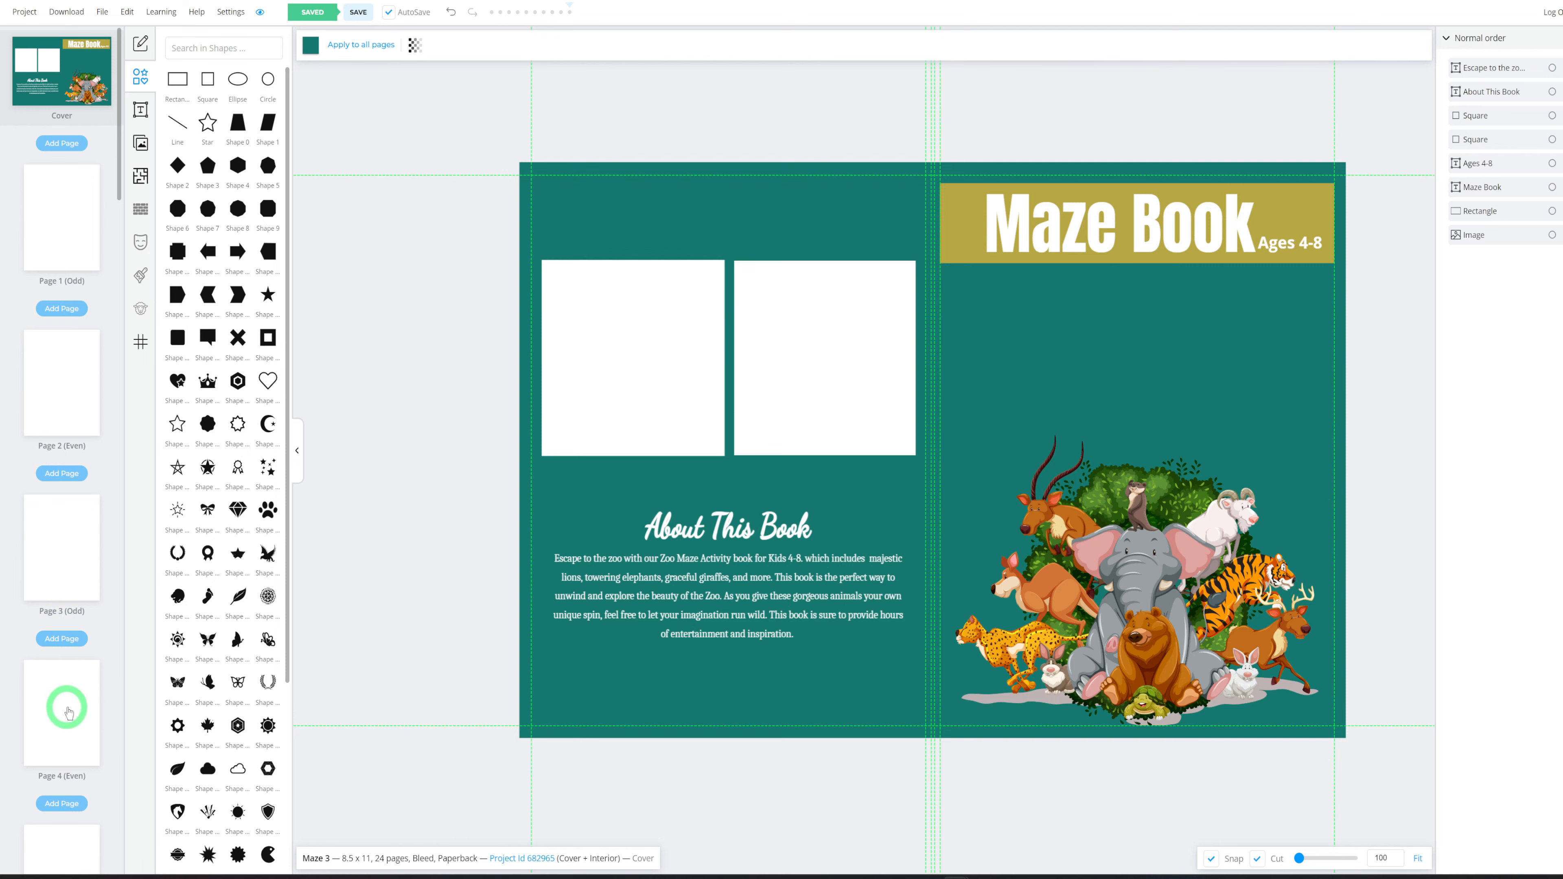
# Open interior page 5 and choose the Circular Maze template from the Interior Templates Library
pyautogui.scroll(-3, 69, 712)
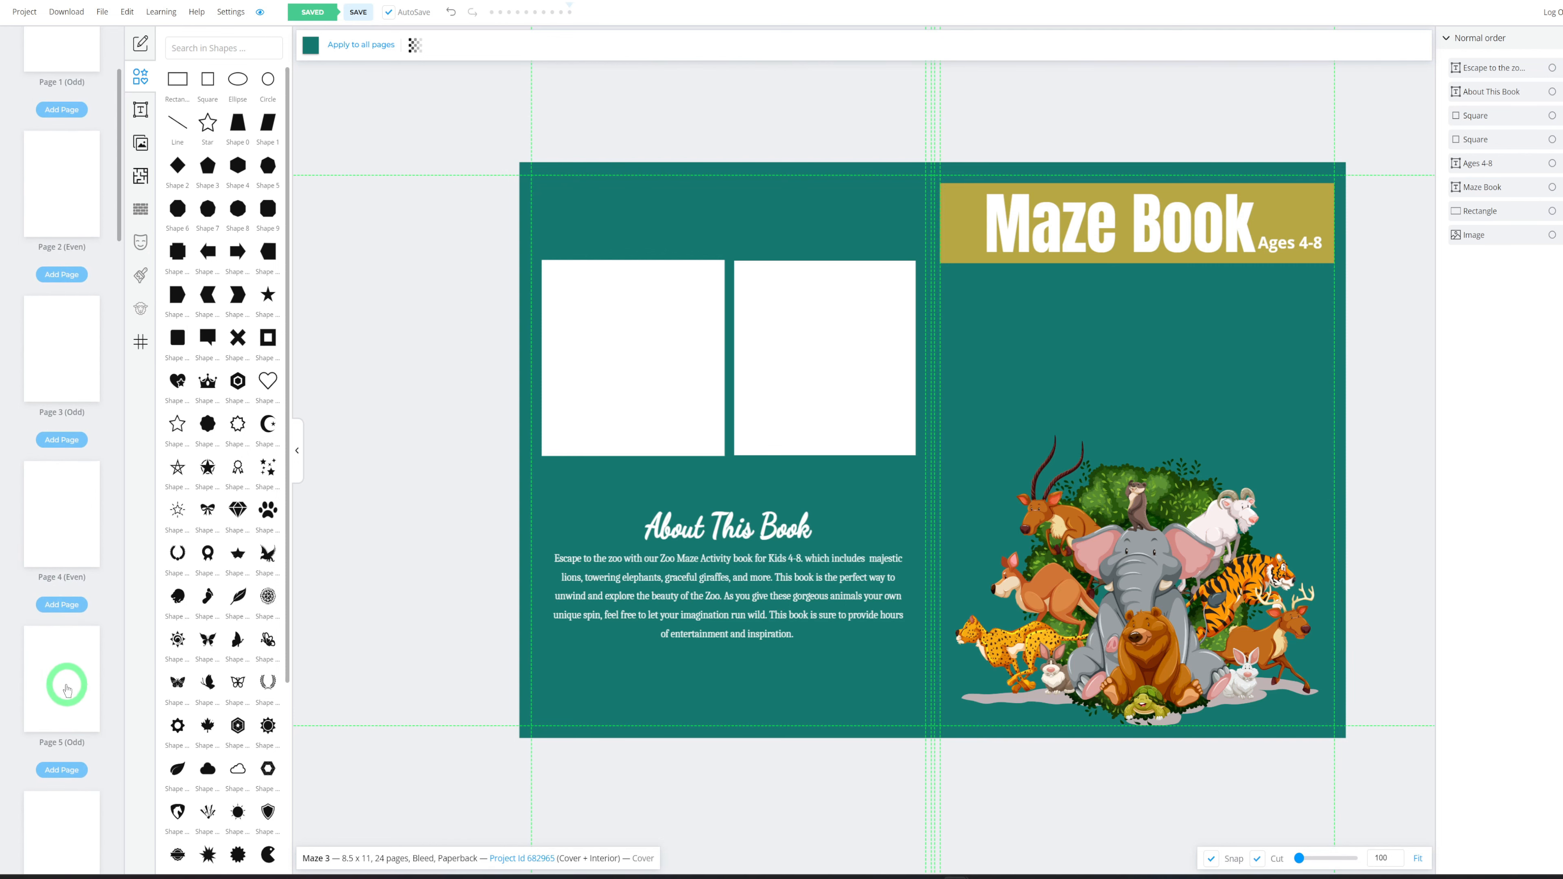
pyautogui.click(60, 694)
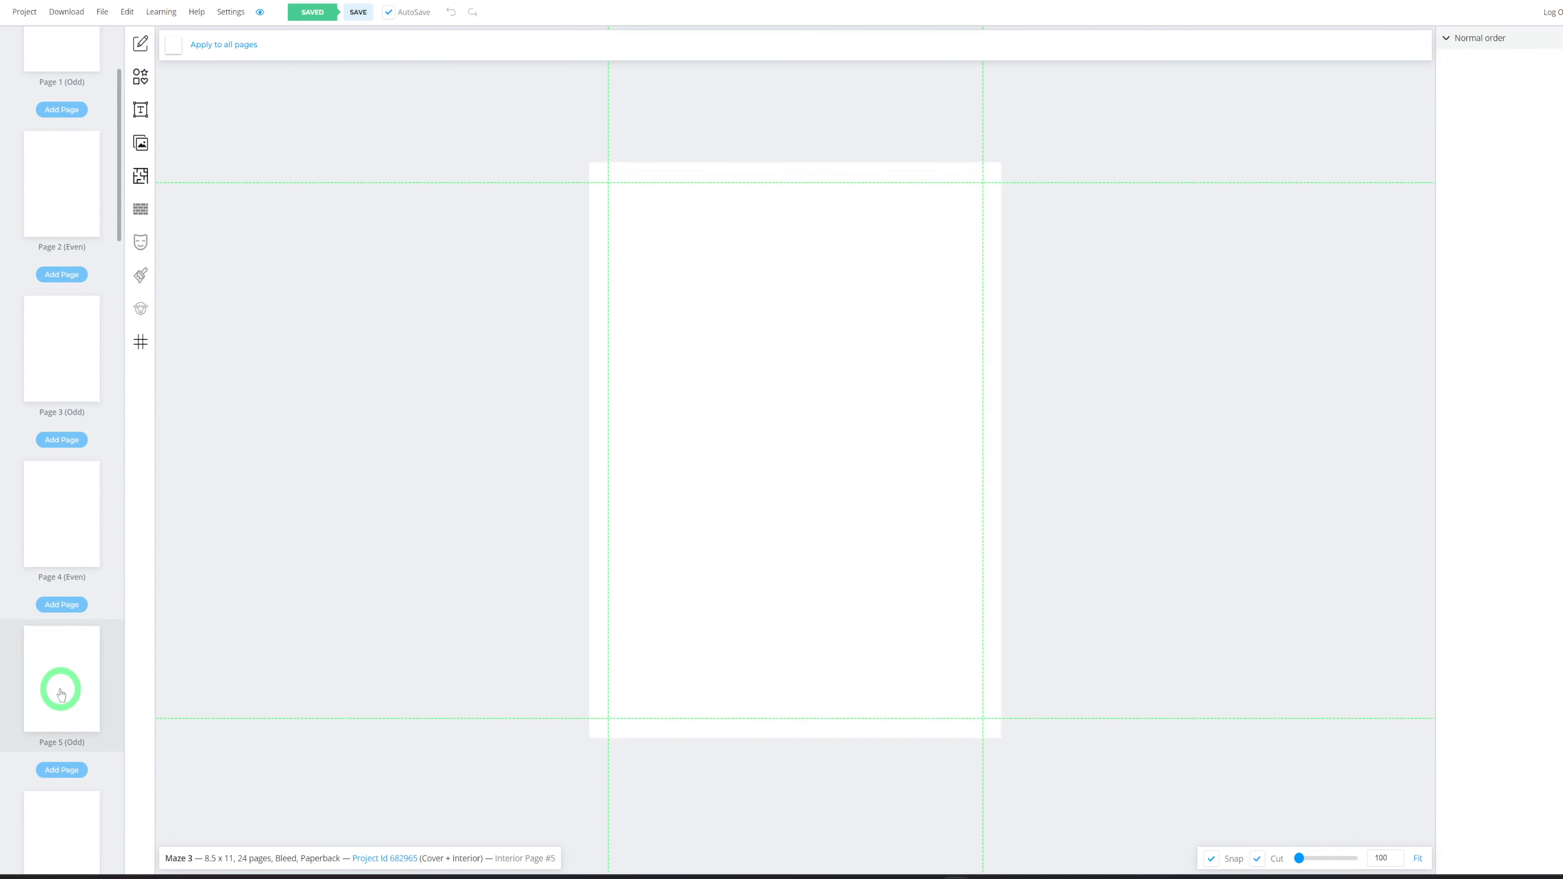
pyautogui.click(142, 184)
pyautogui.scroll(-10, 646, 436)
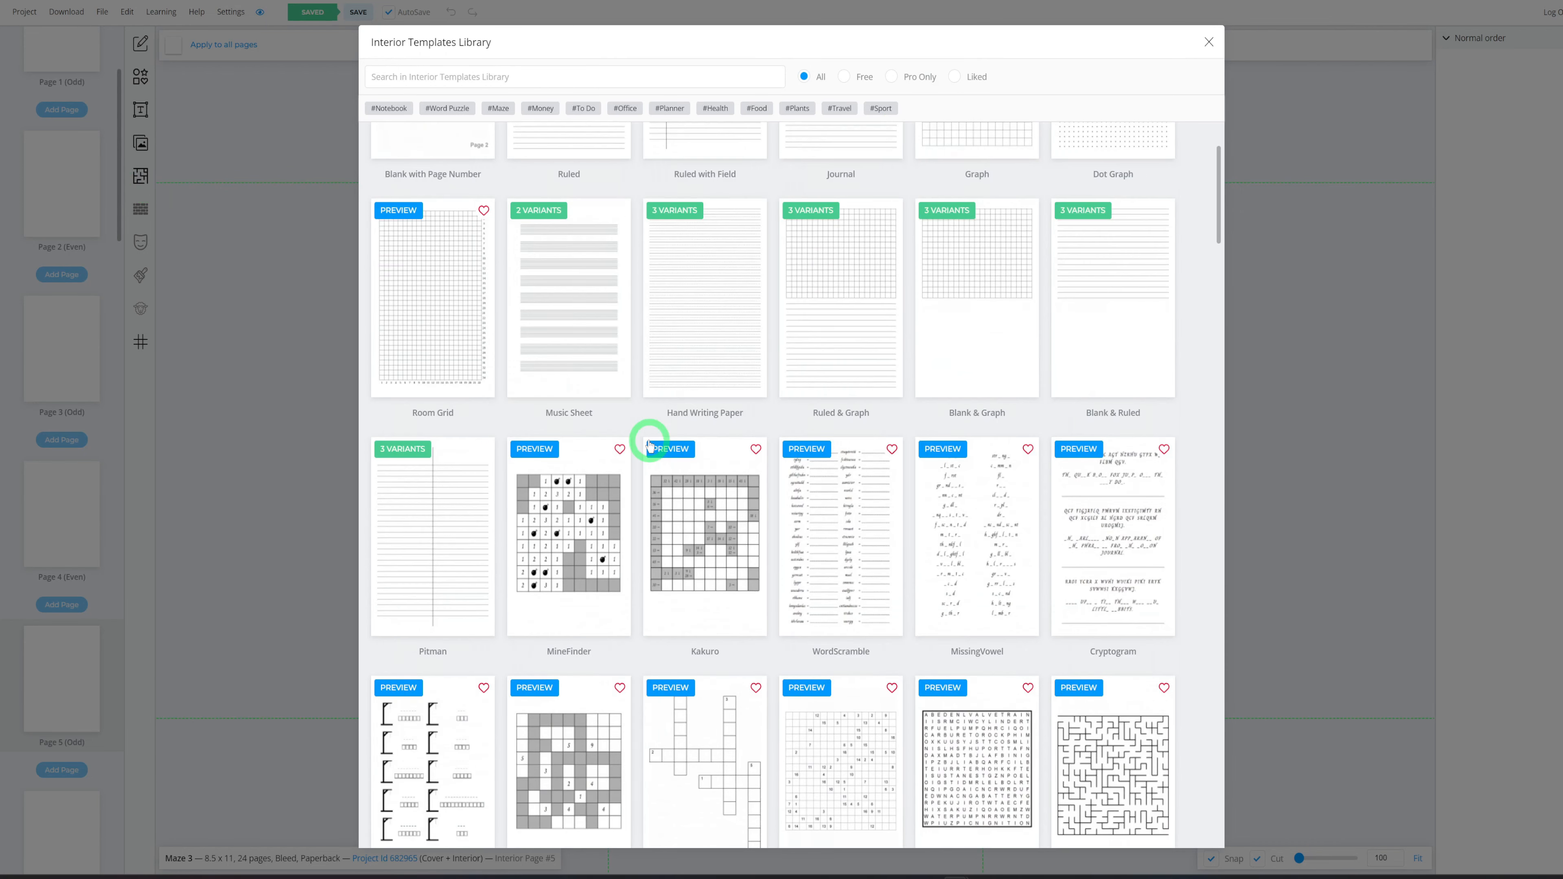
pyautogui.scroll(-3, 649, 444)
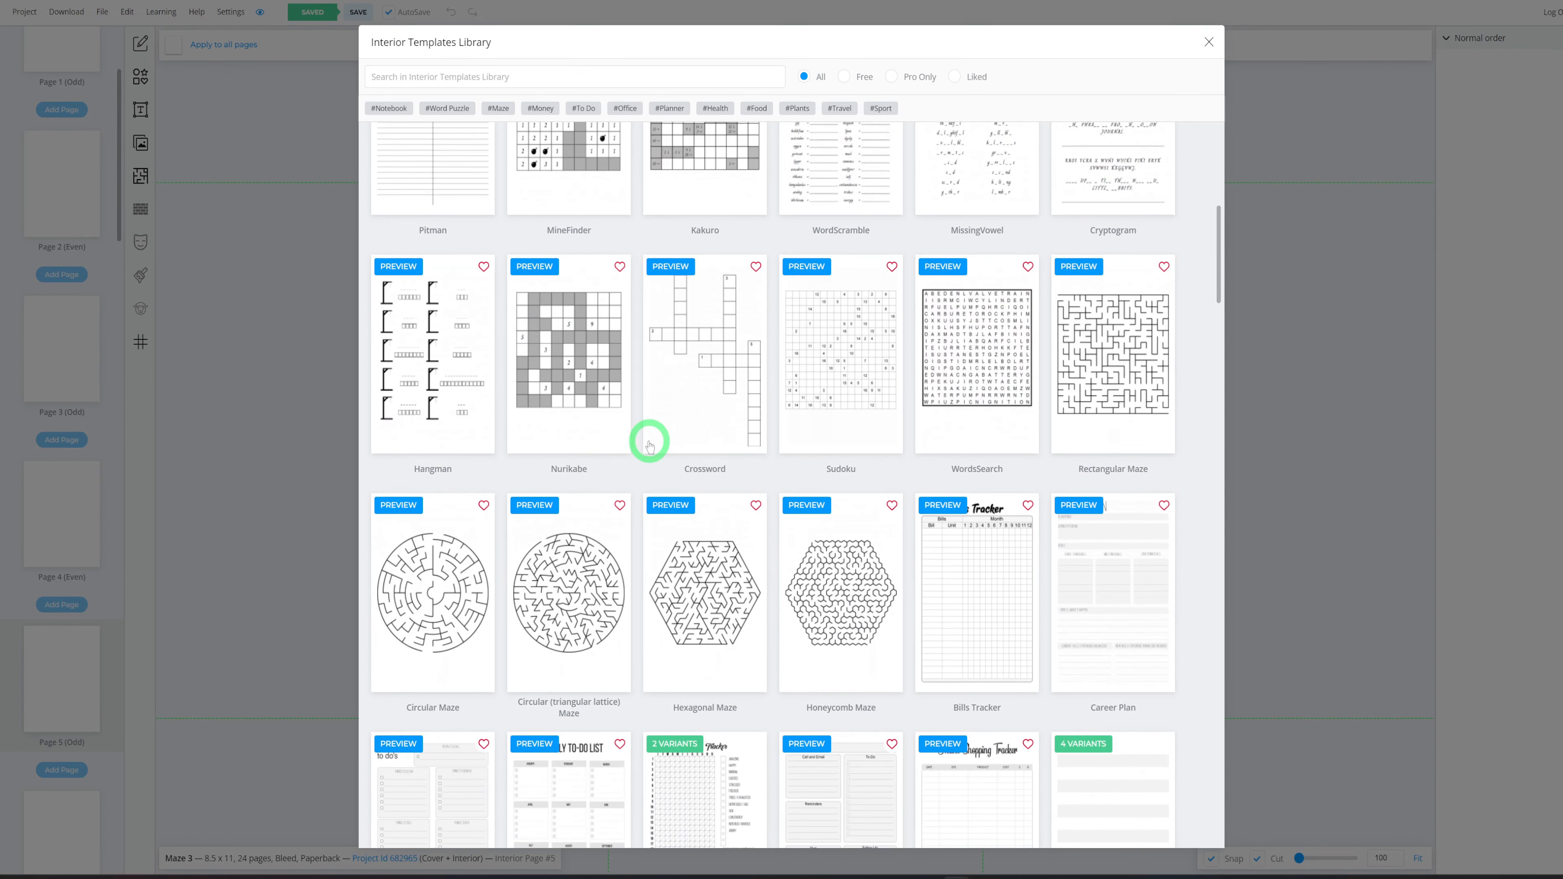
pyautogui.click(439, 599)
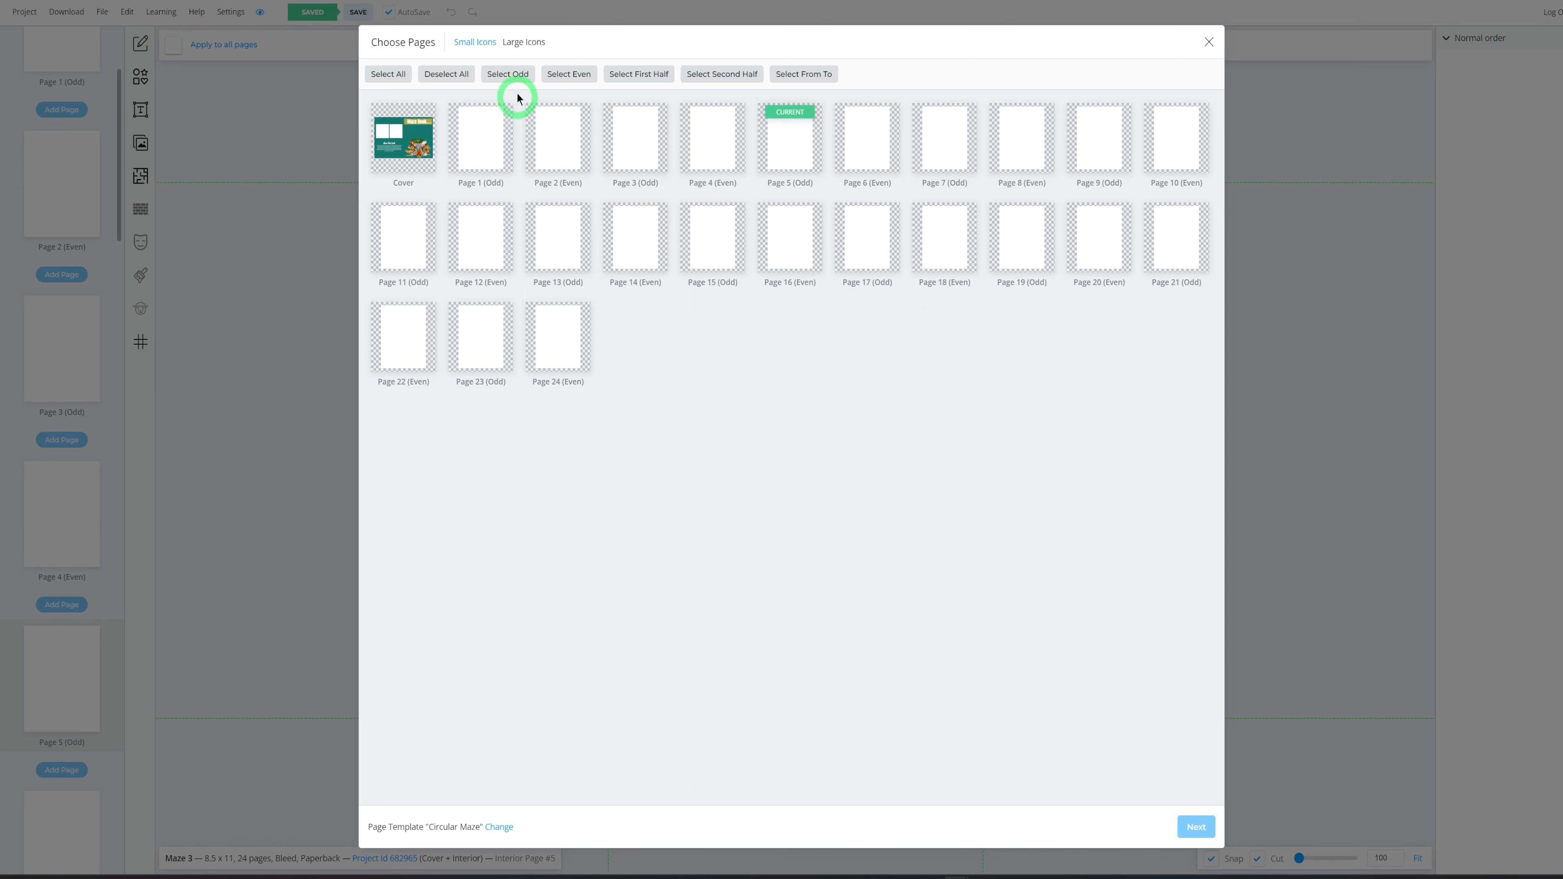
# Choose all odd pages except pages 1 and 3 for the Circular Maze template
pyautogui.click(500, 76)
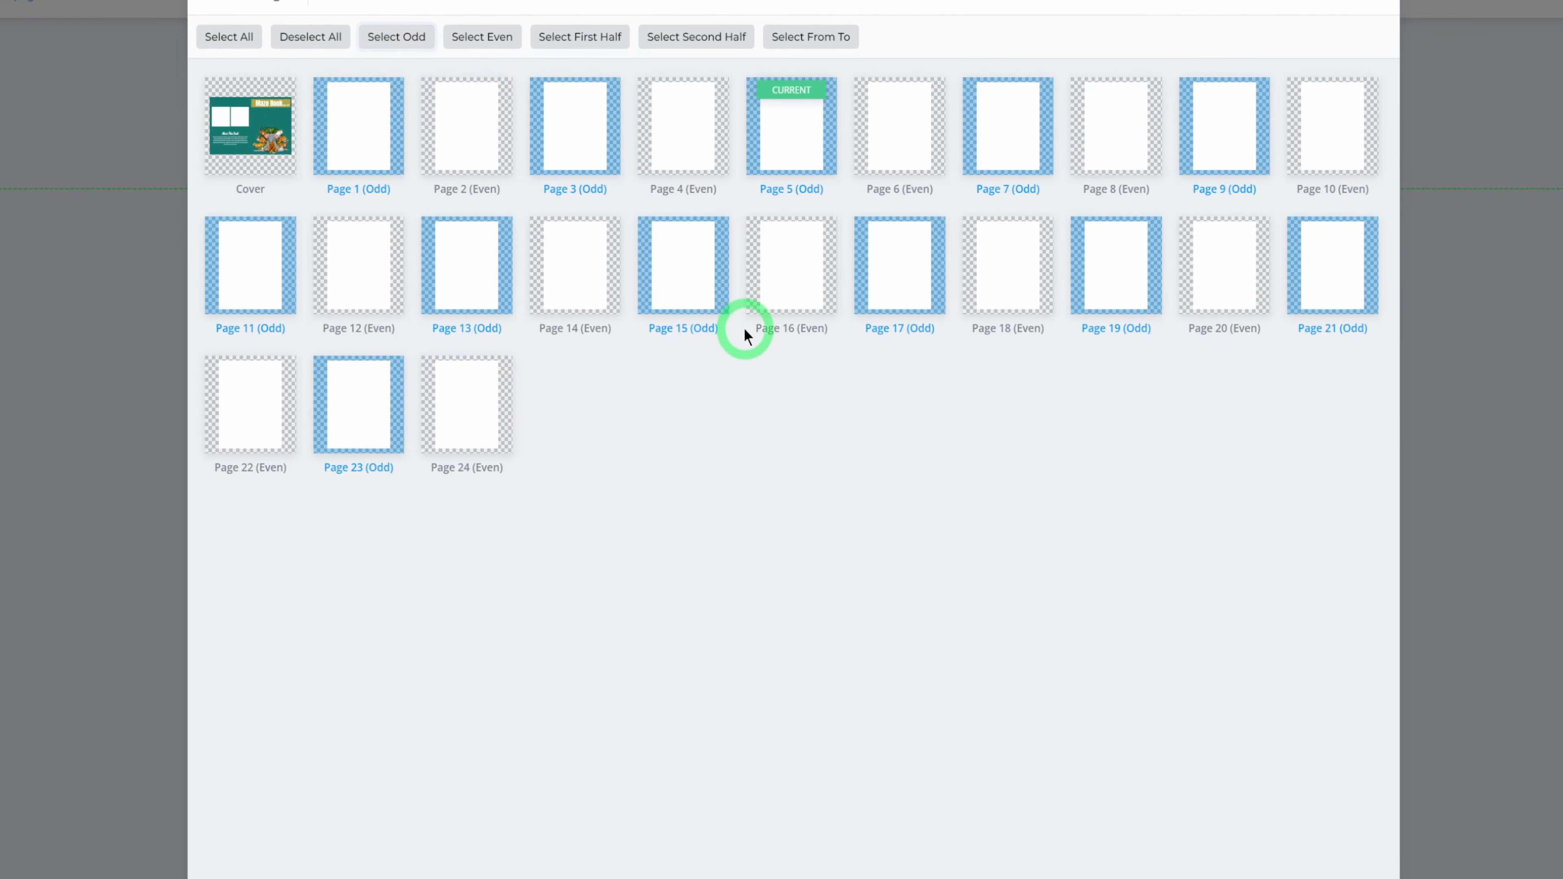
pyautogui.click(364, 142)
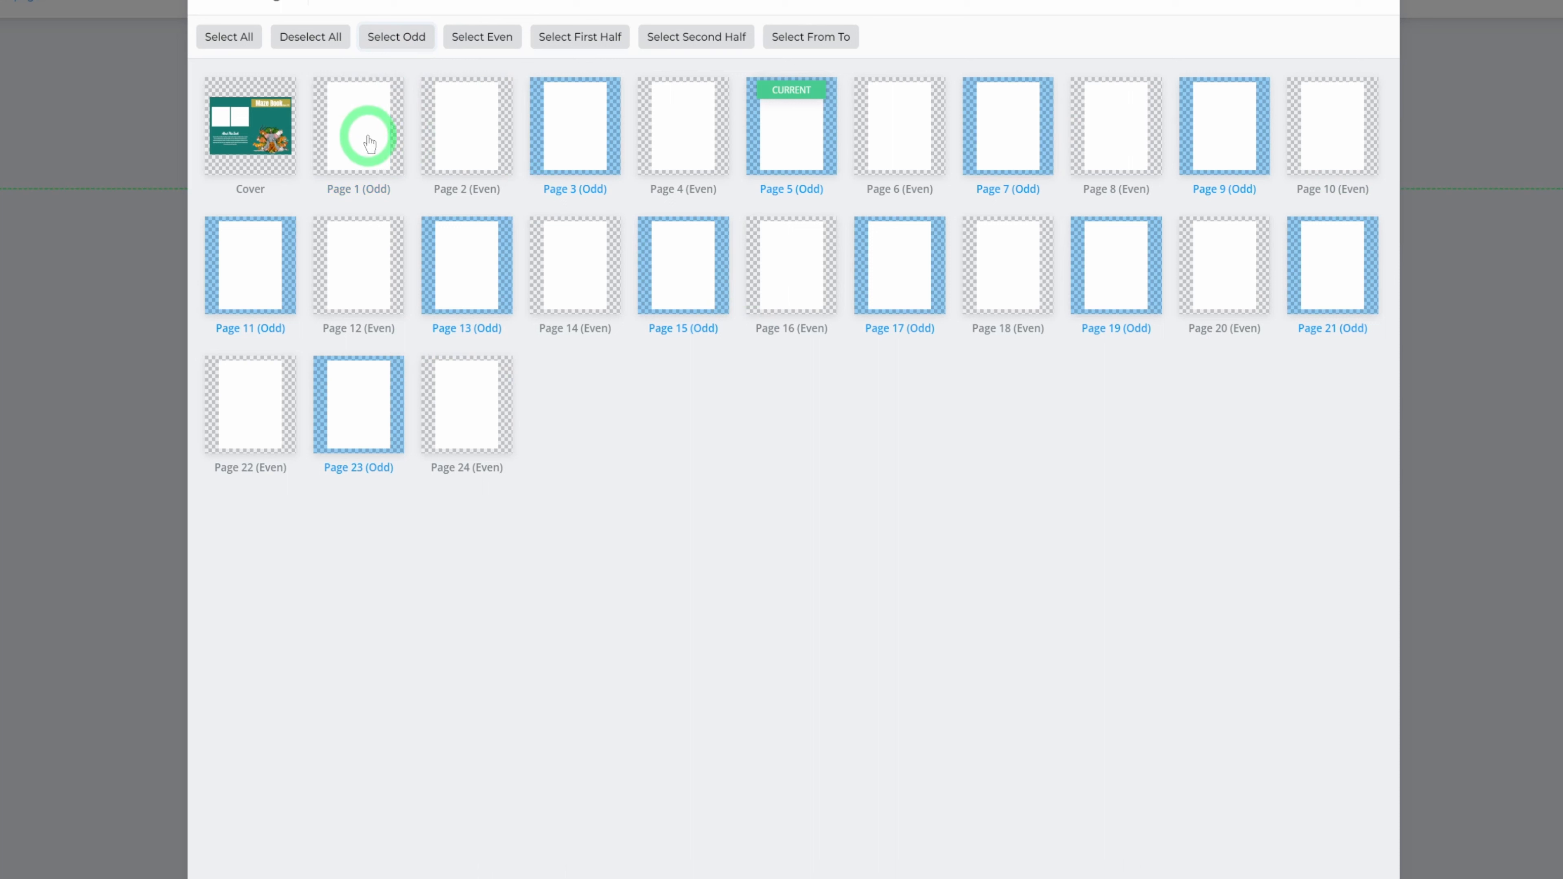
pyautogui.click(577, 141)
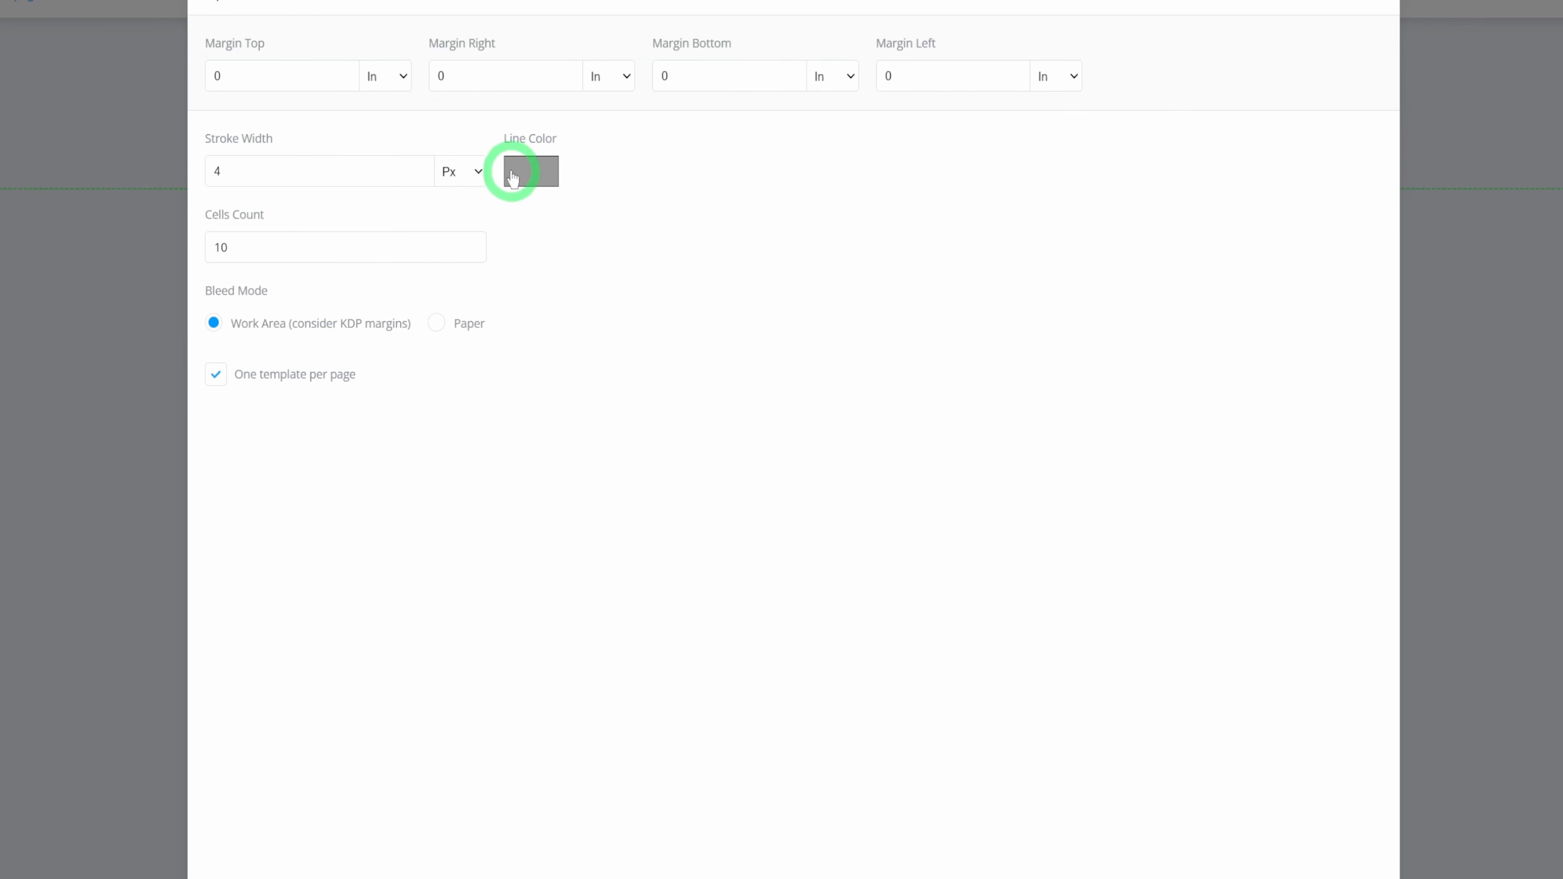
# Set the maze's stroke width to 15 px and its line color to black (#000000)
pyautogui.moveTo(297, 164); pyautogui.dragTo(210, 161)
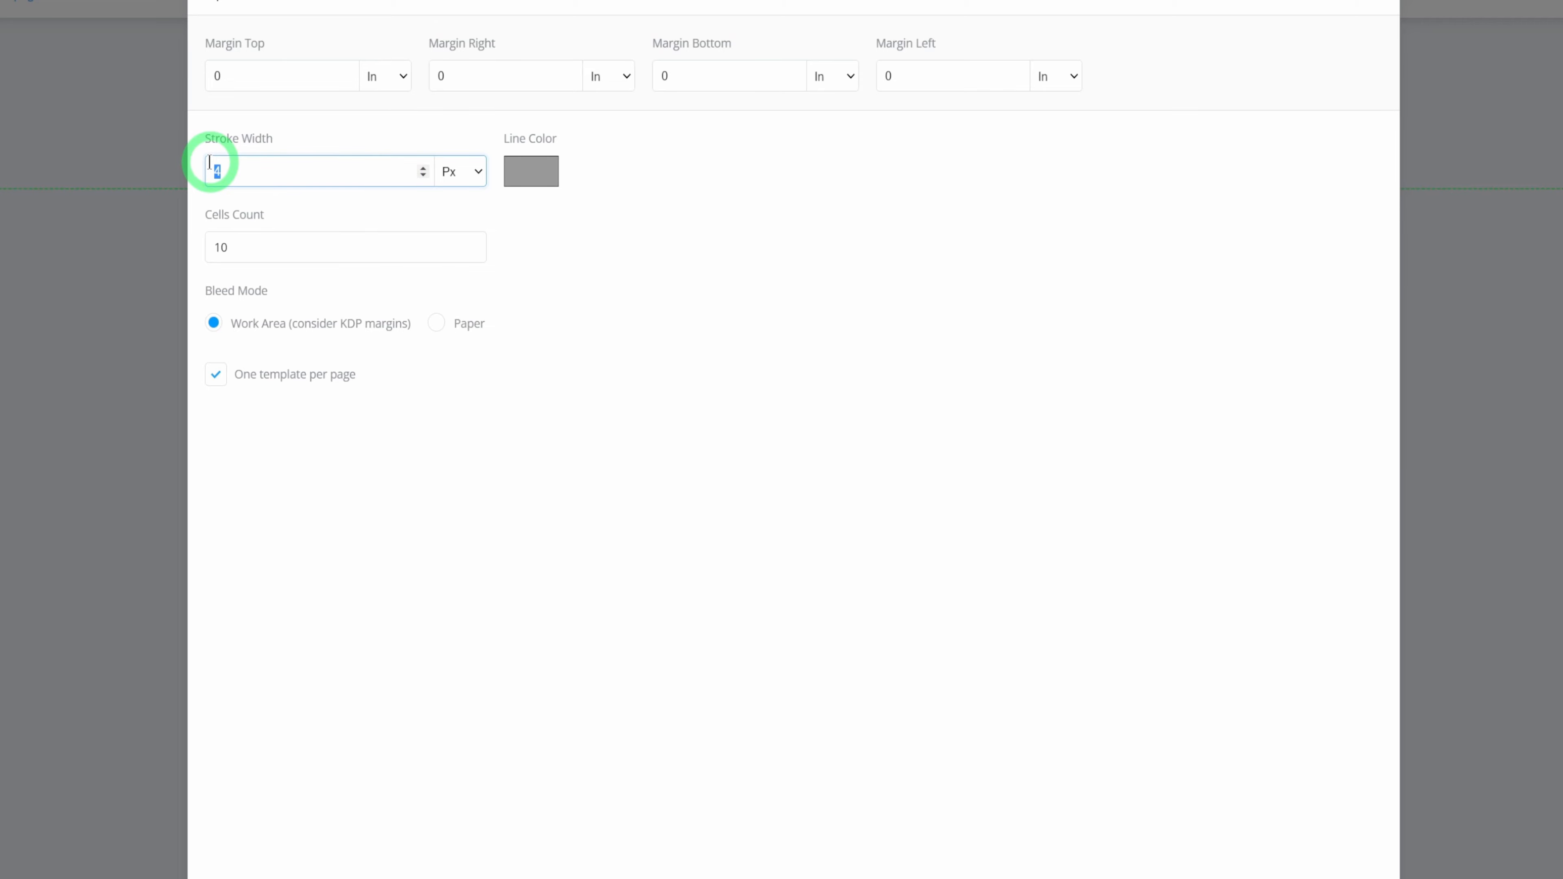
pyautogui.write('15')
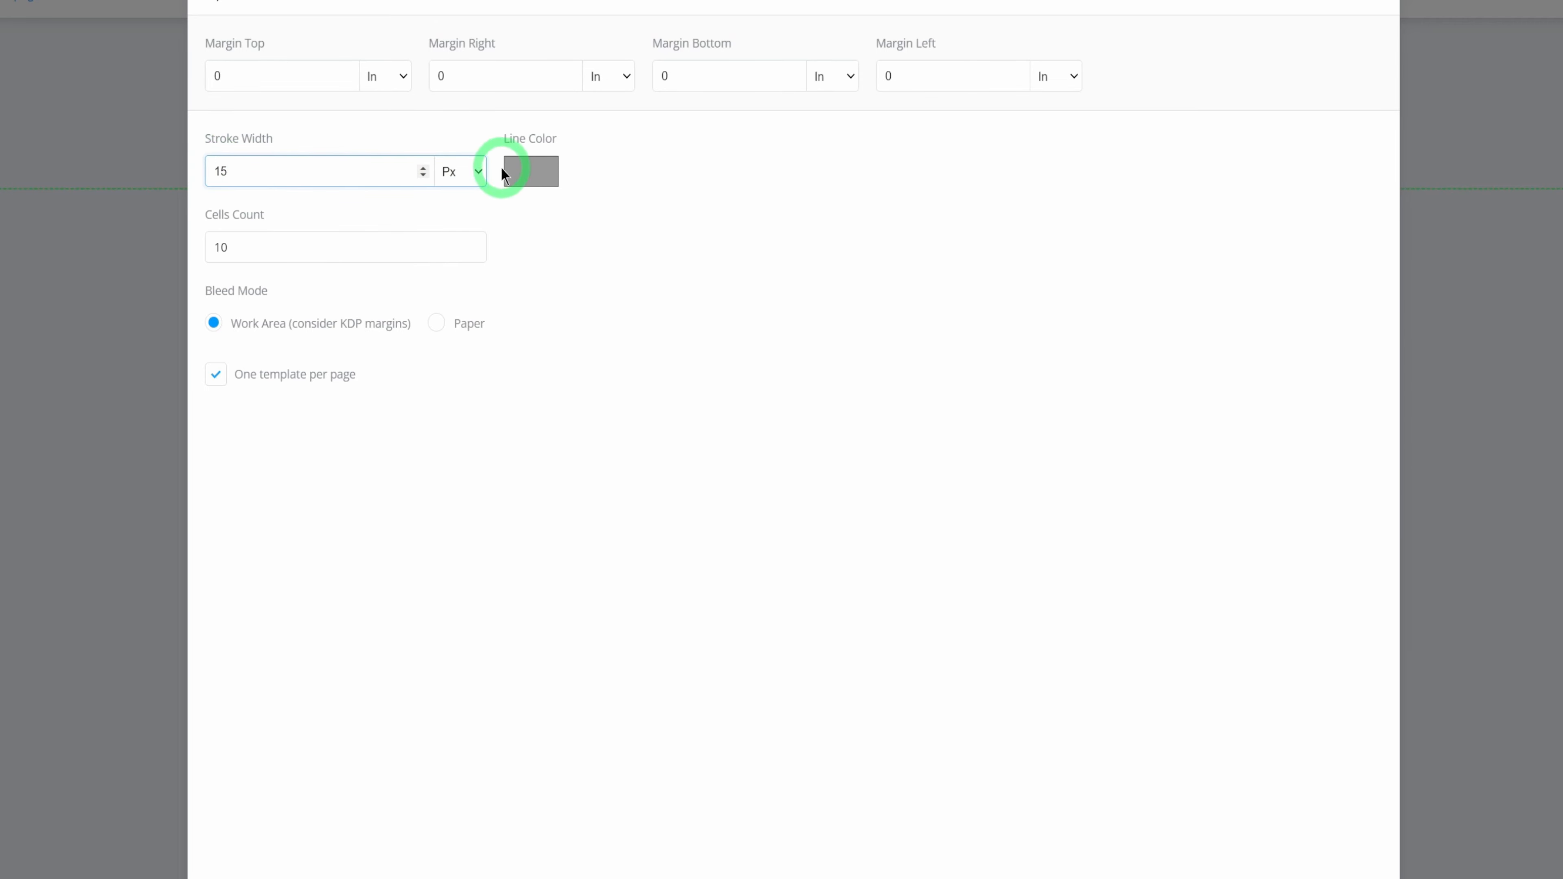
pyautogui.click(530, 169)
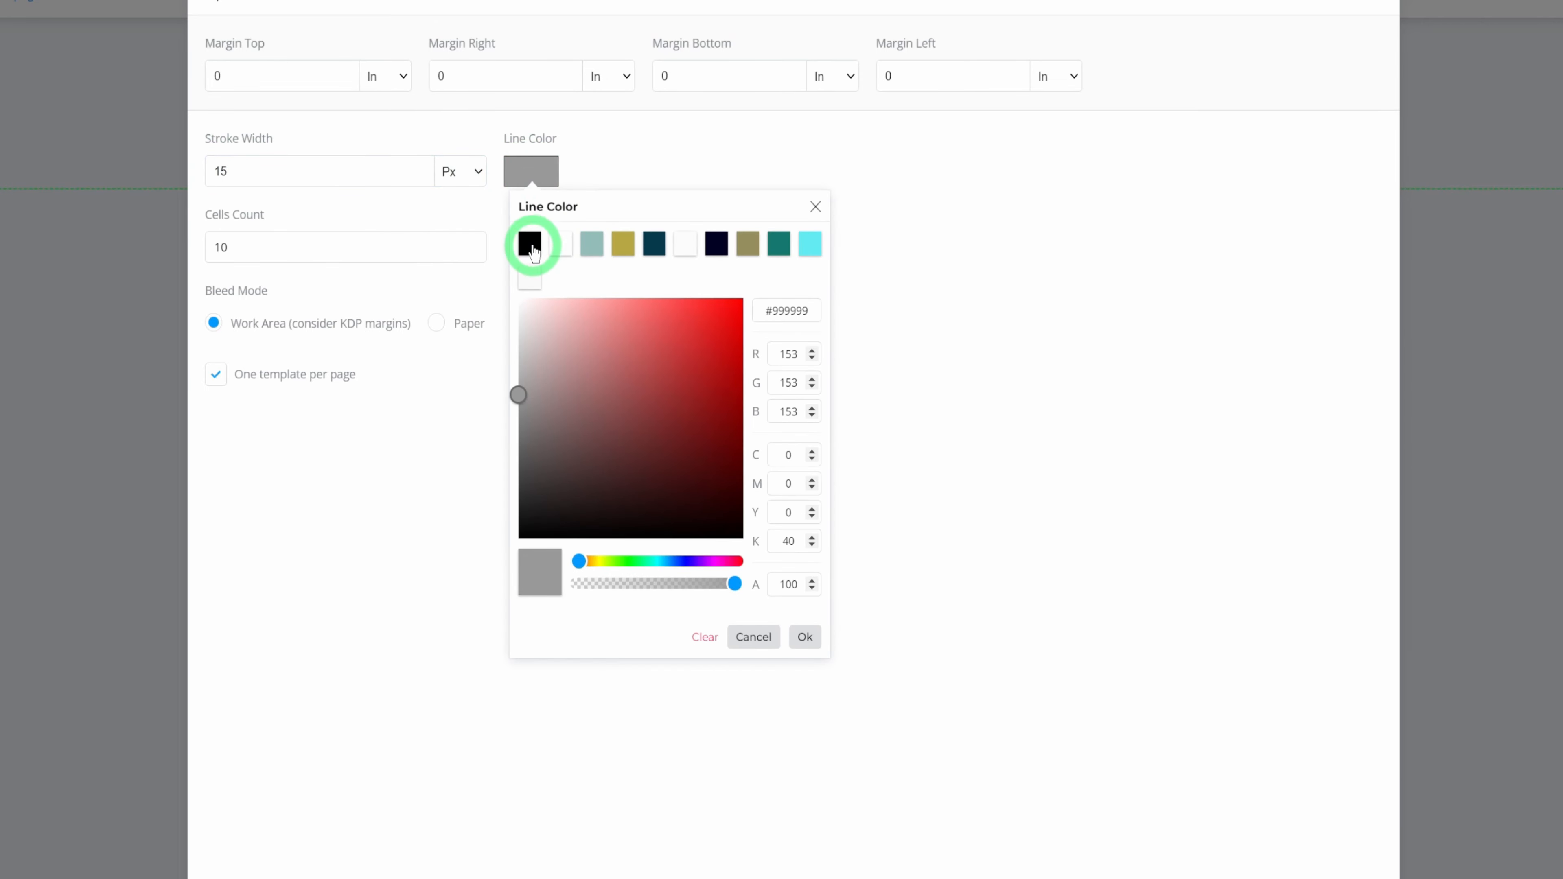
pyautogui.click(530, 243)
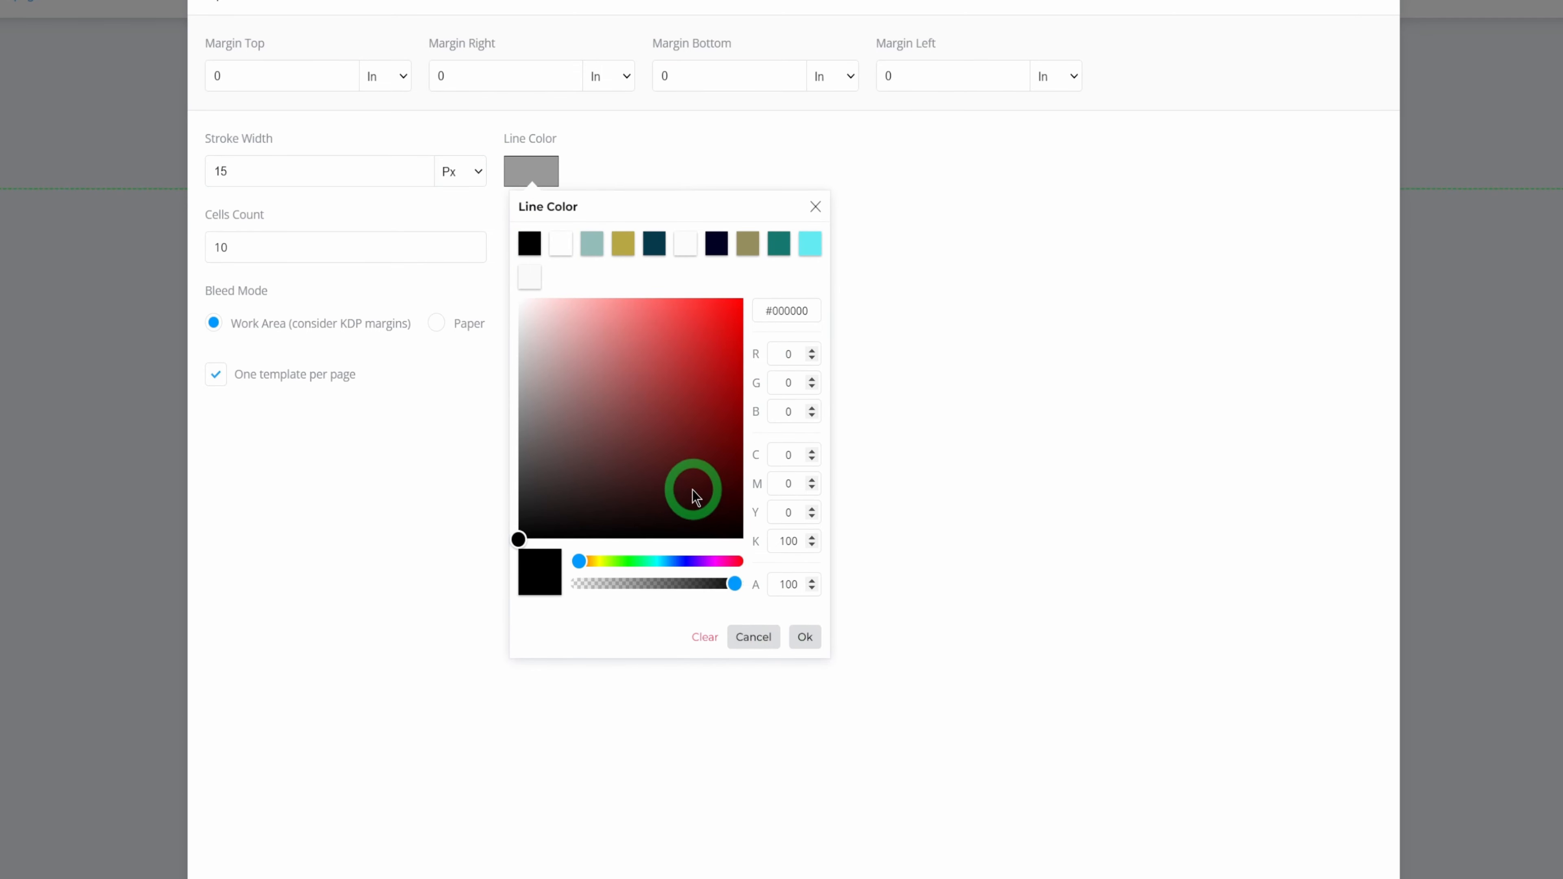
pyautogui.click(805, 636)
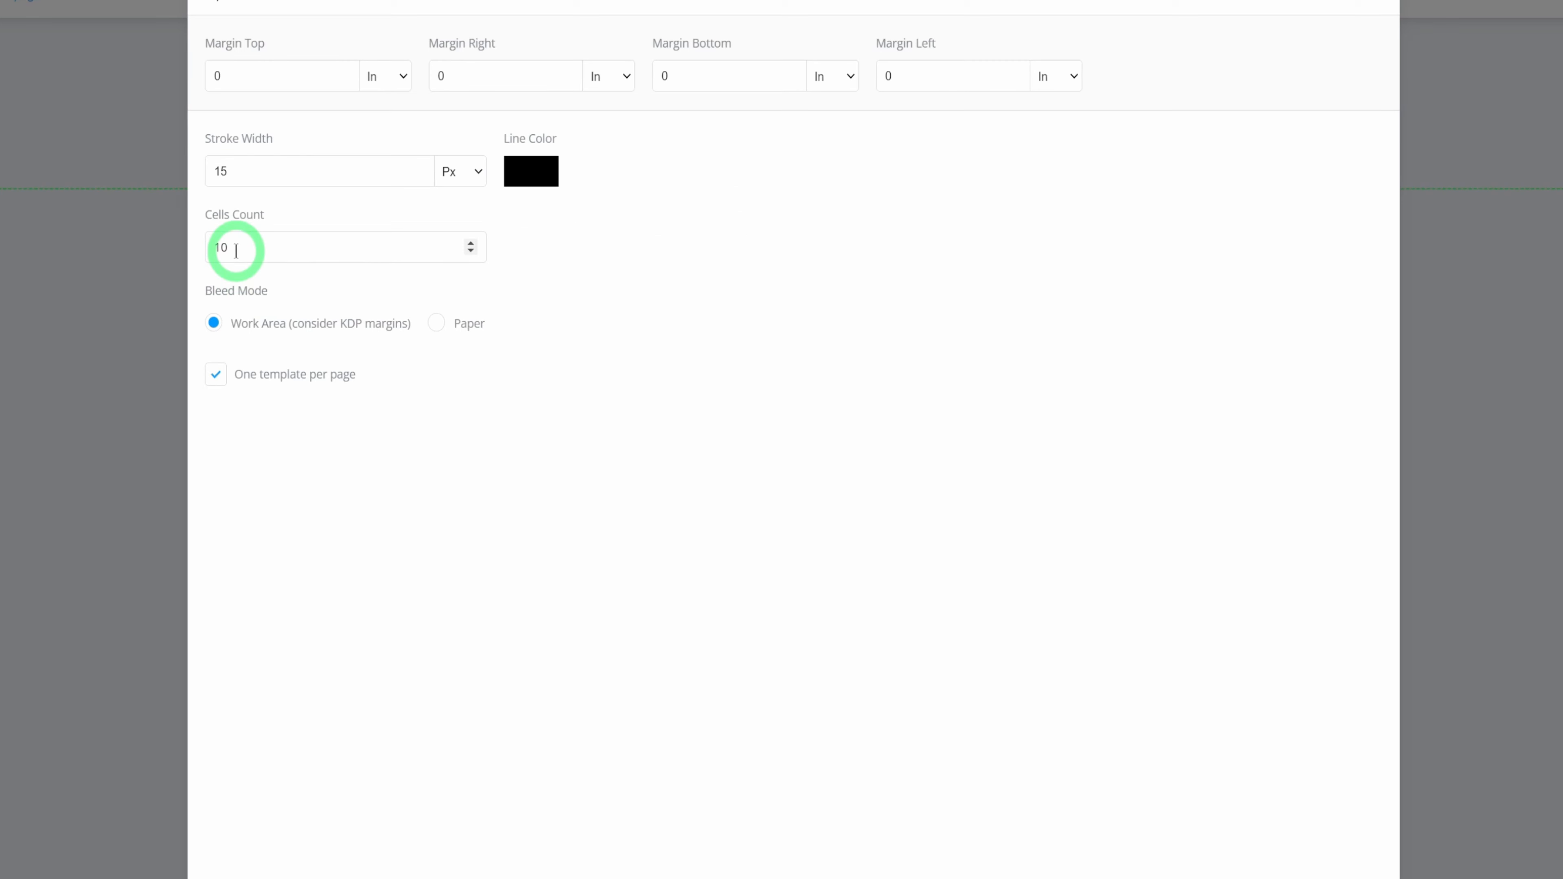
# Set the maze's cells count to 5, generate the circular mazes on the chosen odd pages, and review the resulting pages
pyautogui.moveTo(236, 251); pyautogui.dragTo(193, 252)
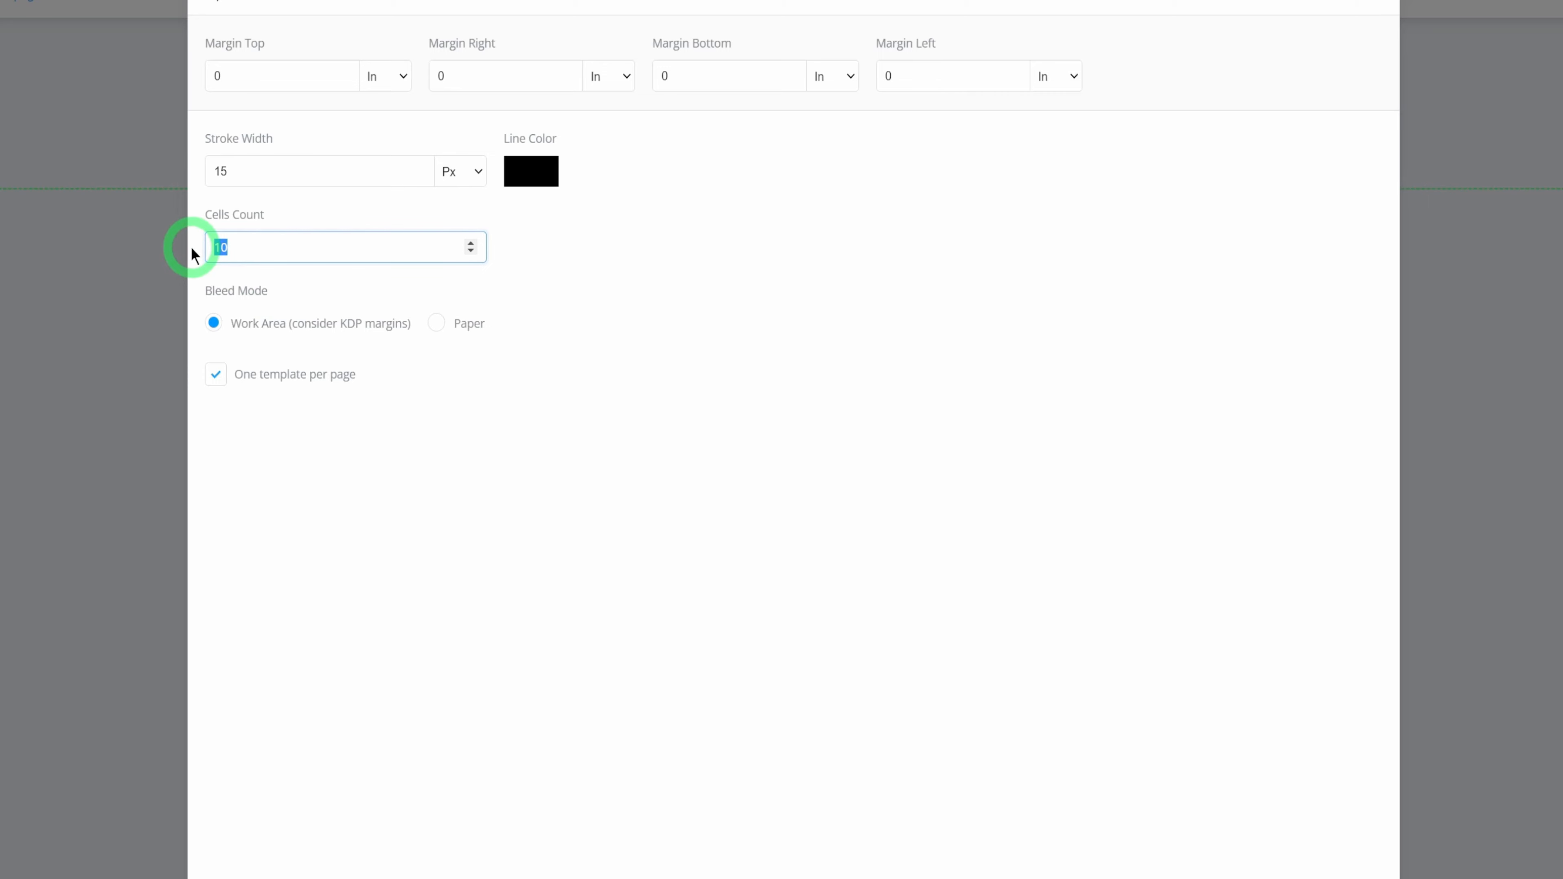
pyautogui.write('5')
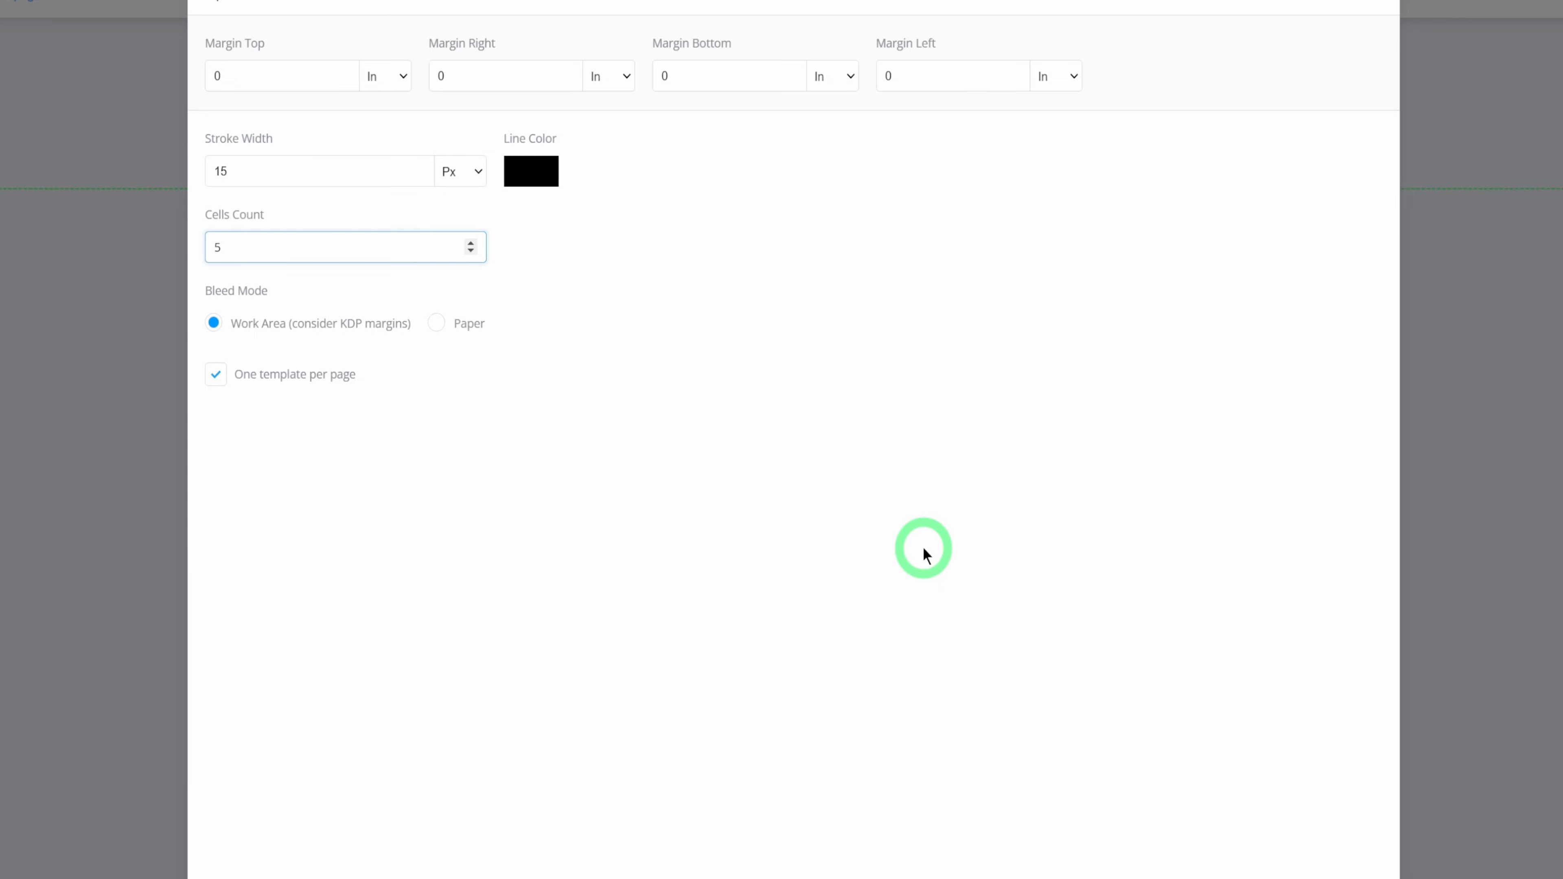
pyautogui.click(208, 239)
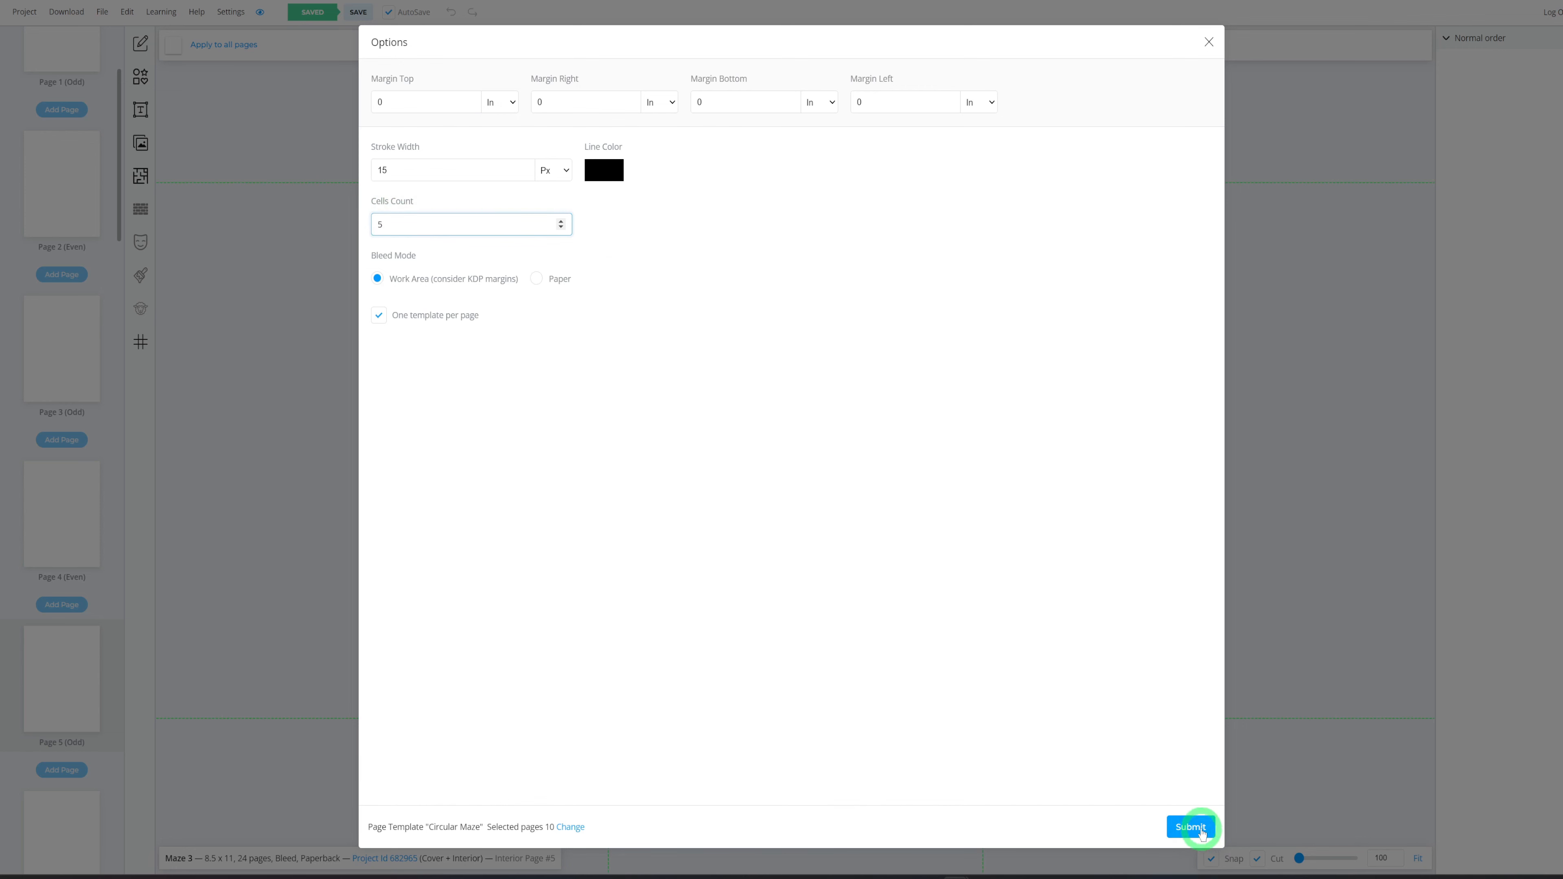
pyautogui.click(1190, 827)
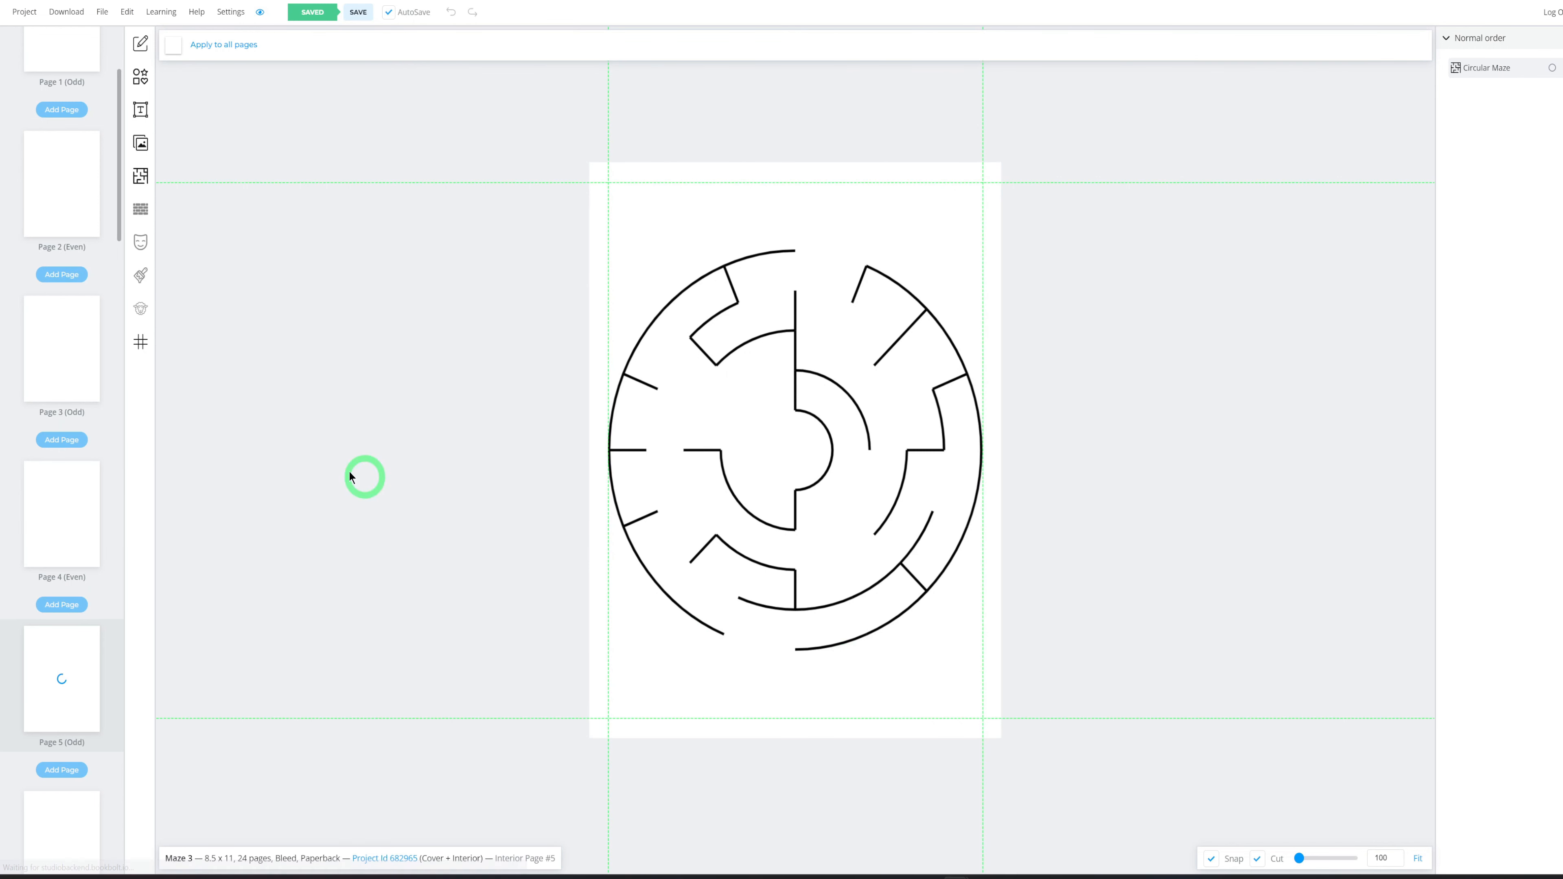
pyautogui.scroll(-3, 70, 443)
pyautogui.scroll(-6, 73, 454)
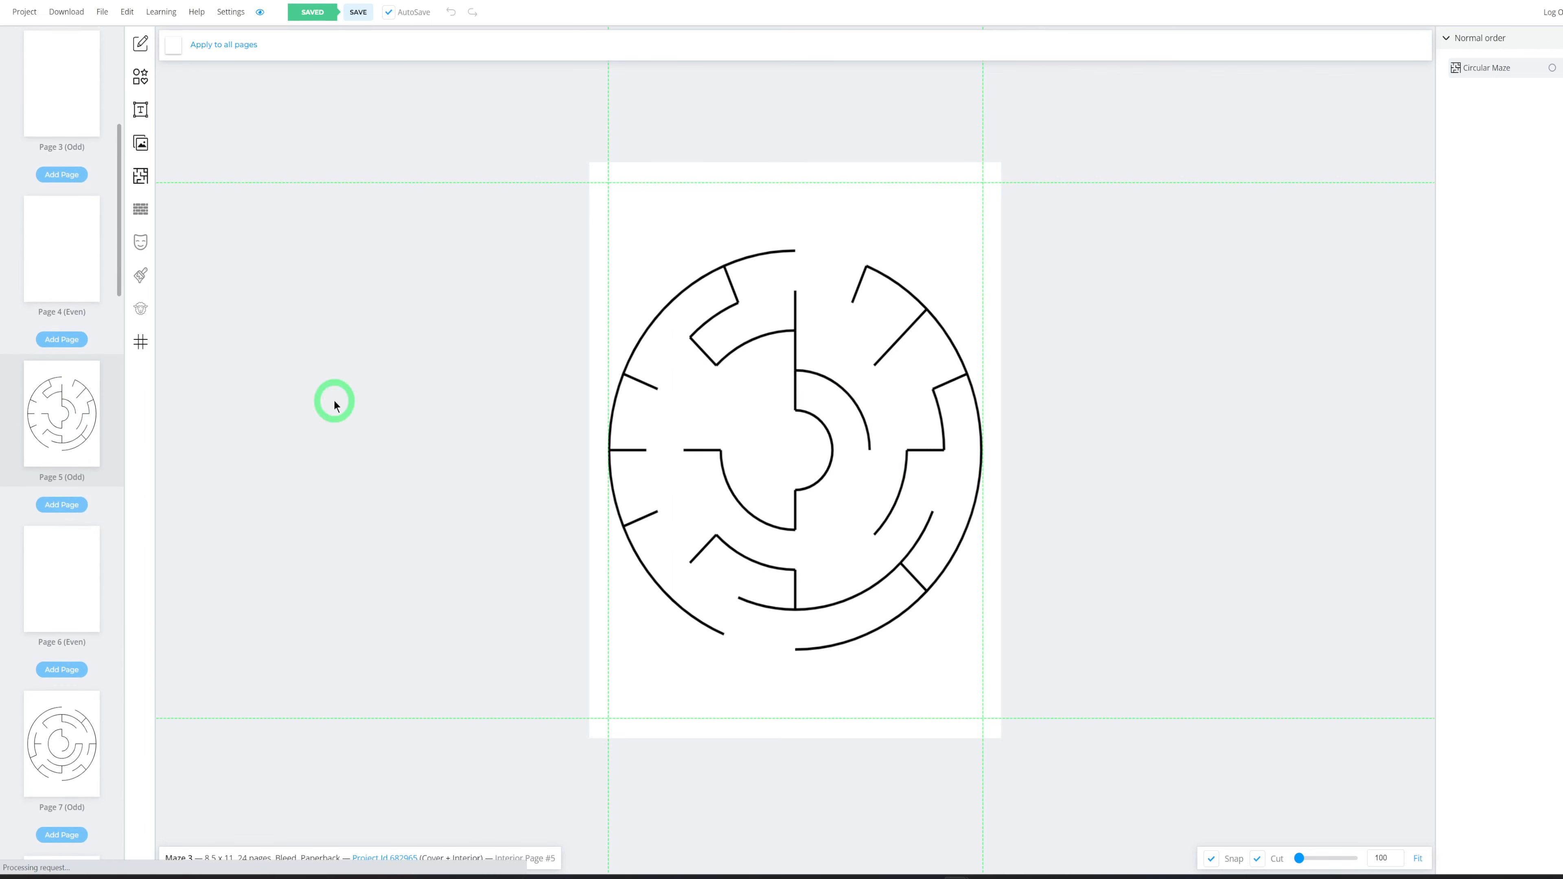
pyautogui.scroll(-6, 62, 517)
pyautogui.scroll(-5, 61, 516)
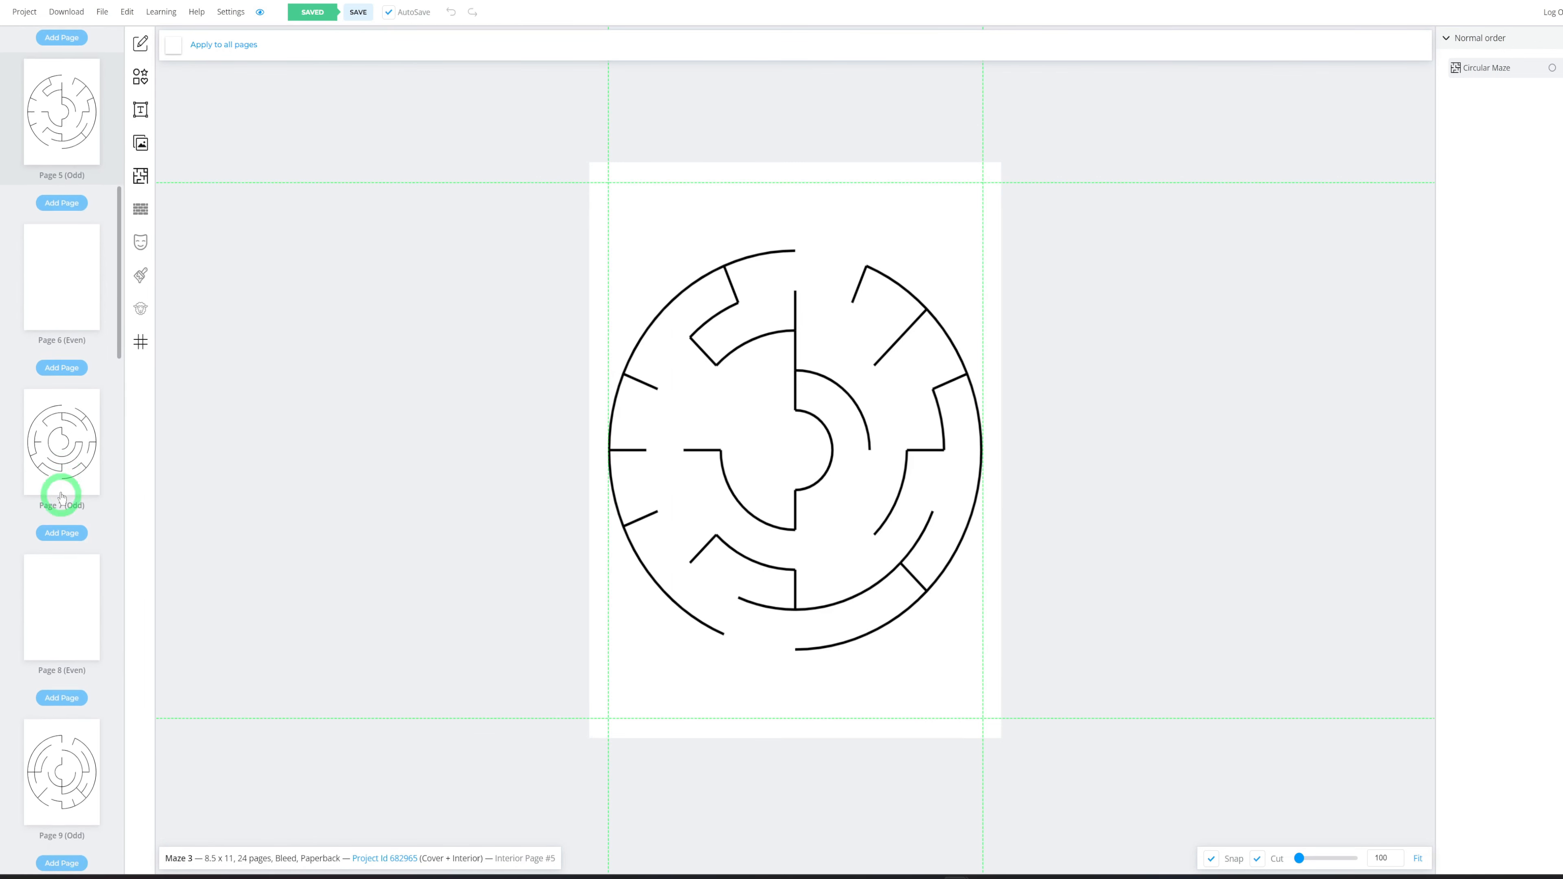
# Review the generated circular mazes on the odd interior pages from page 7 through page 23
pyautogui.click(53, 421)
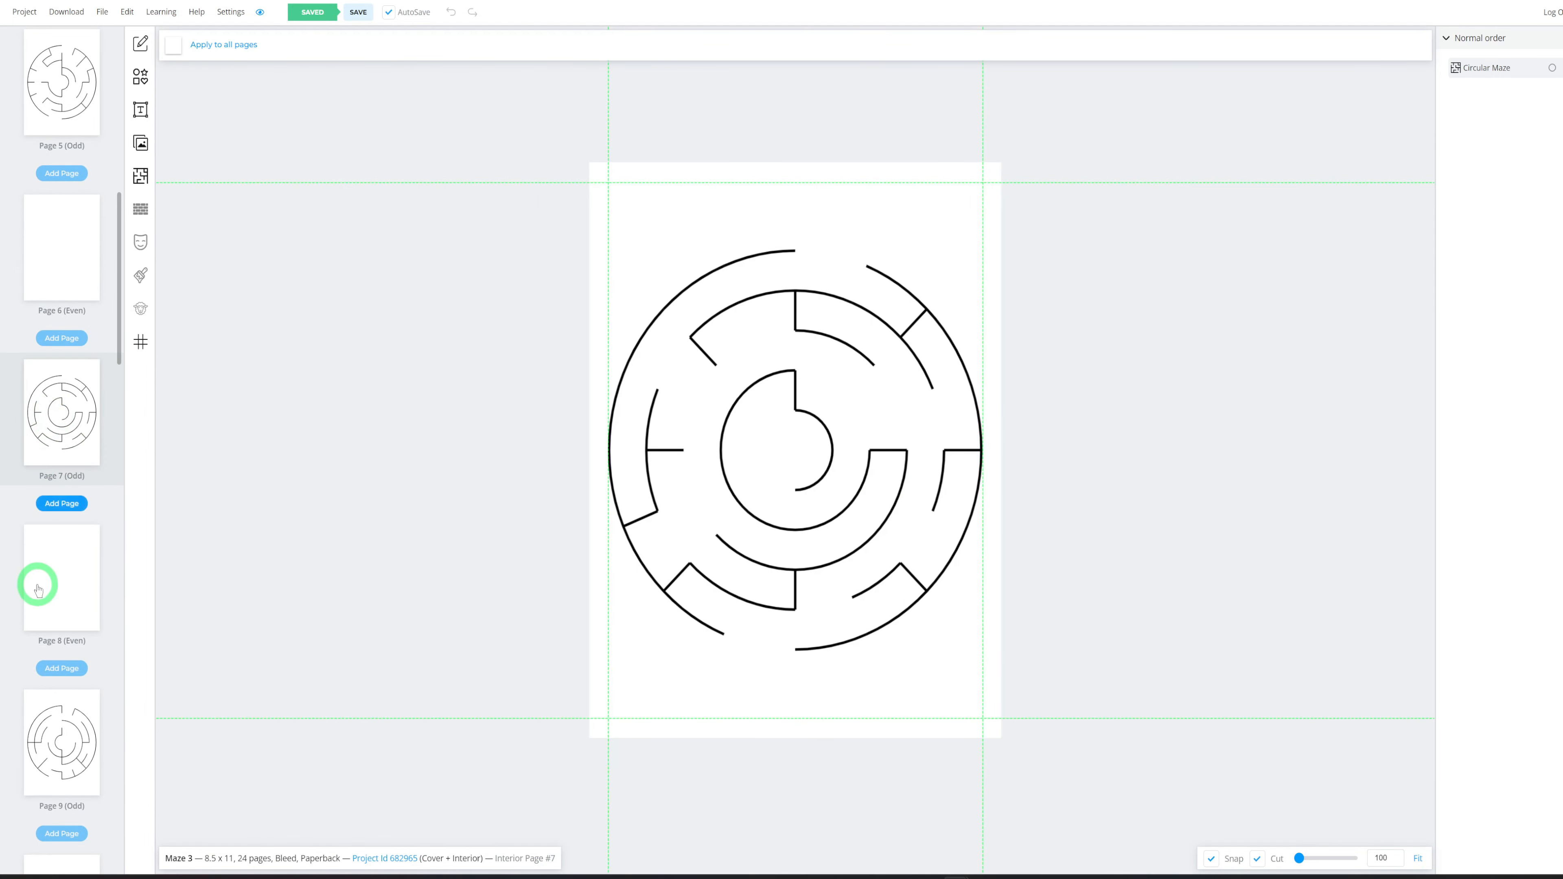
pyautogui.scroll(-6, 37, 585)
pyautogui.click(47, 552)
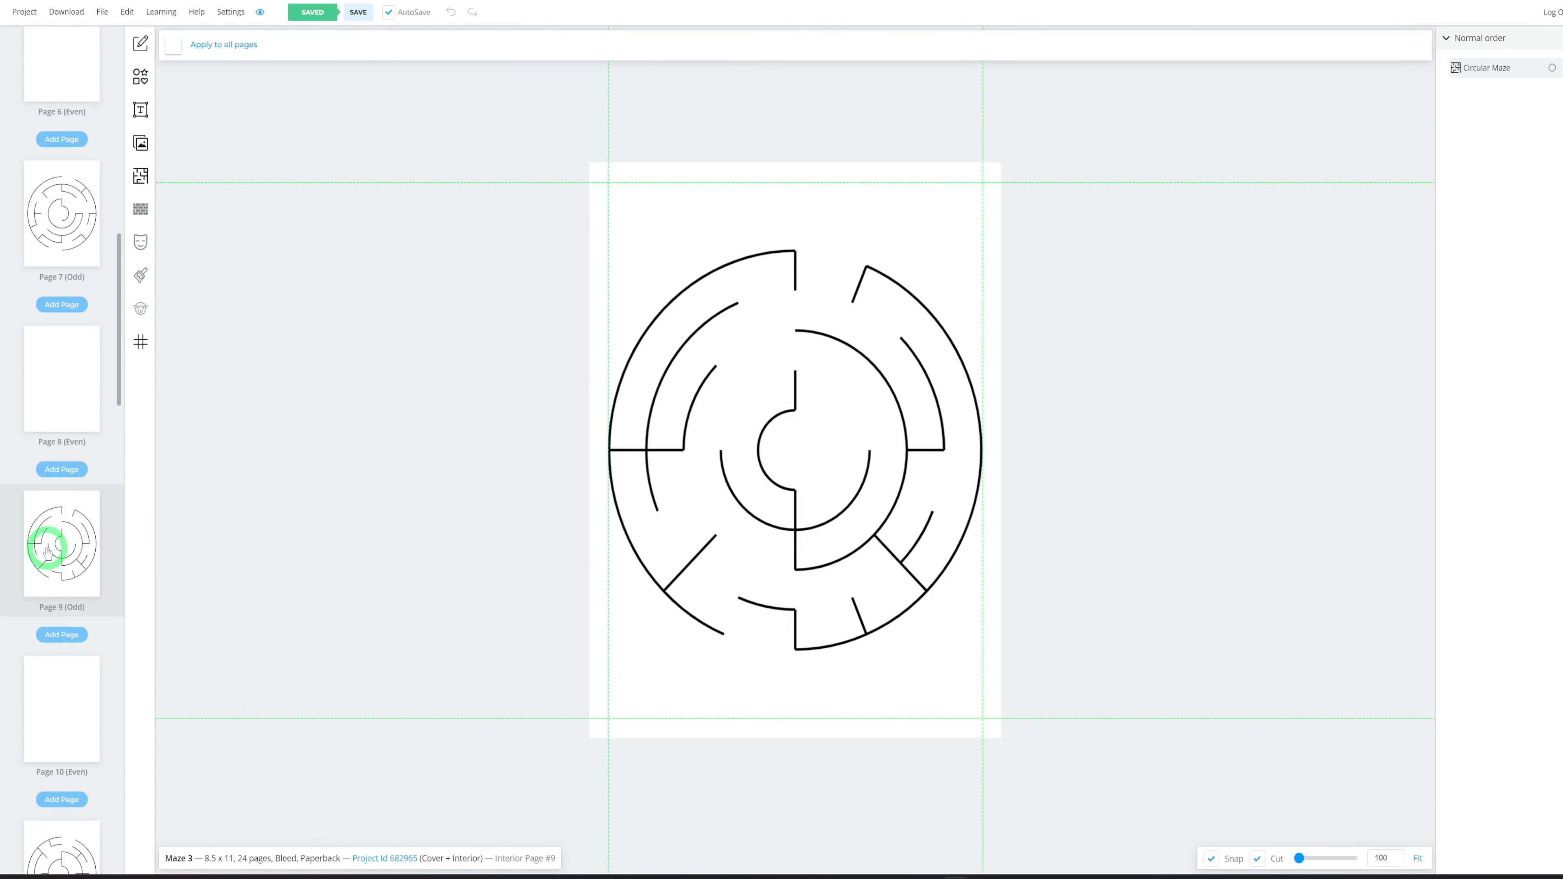
pyautogui.scroll(-6, 47, 551)
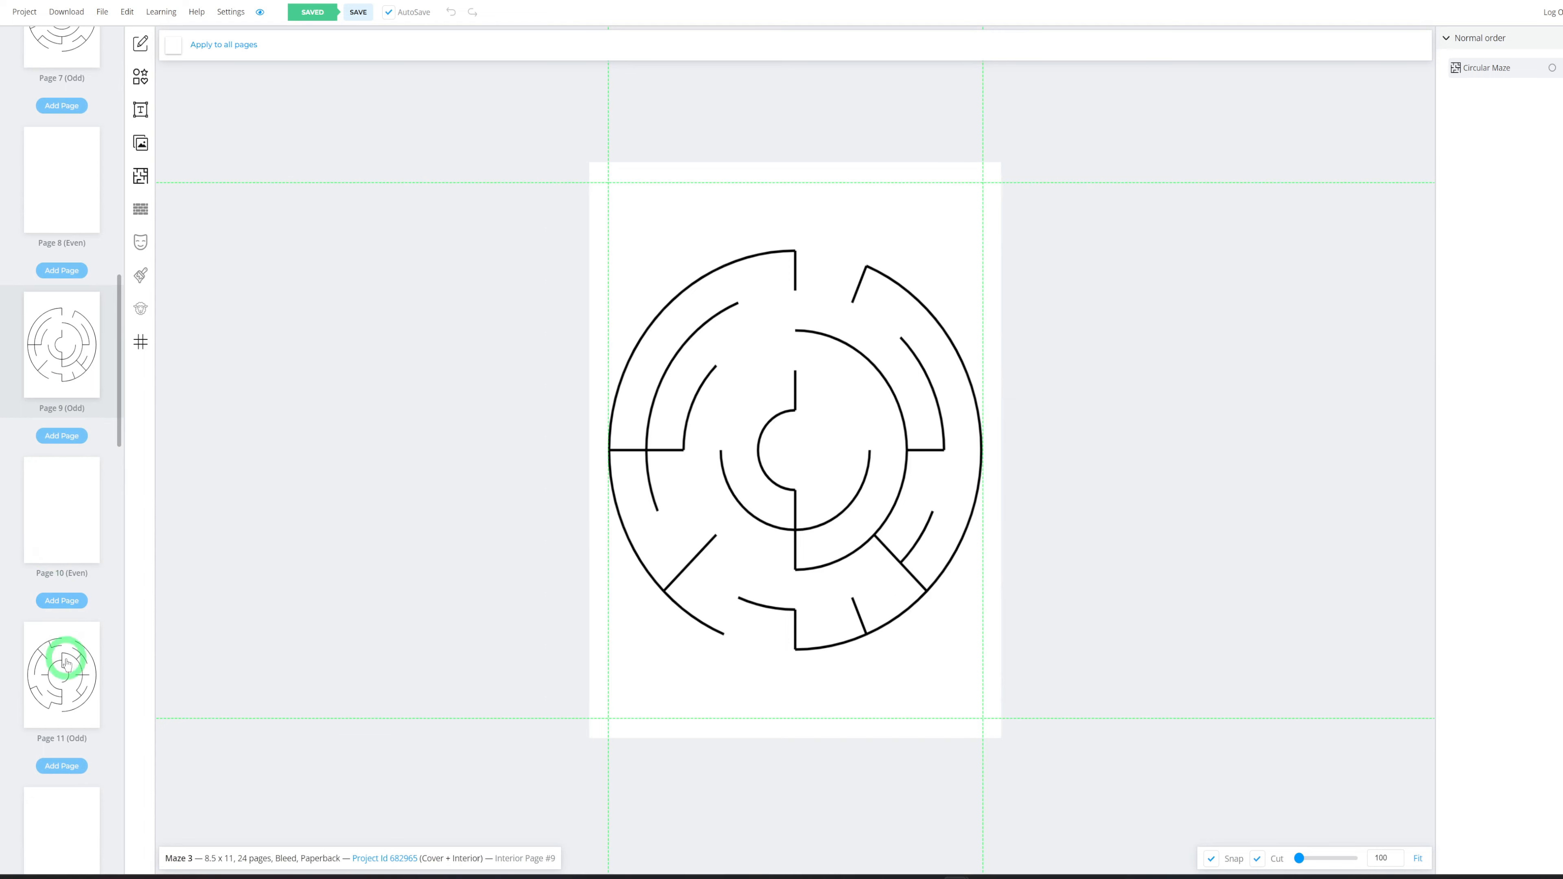
pyautogui.click(70, 674)
pyautogui.scroll(-8, 63, 733)
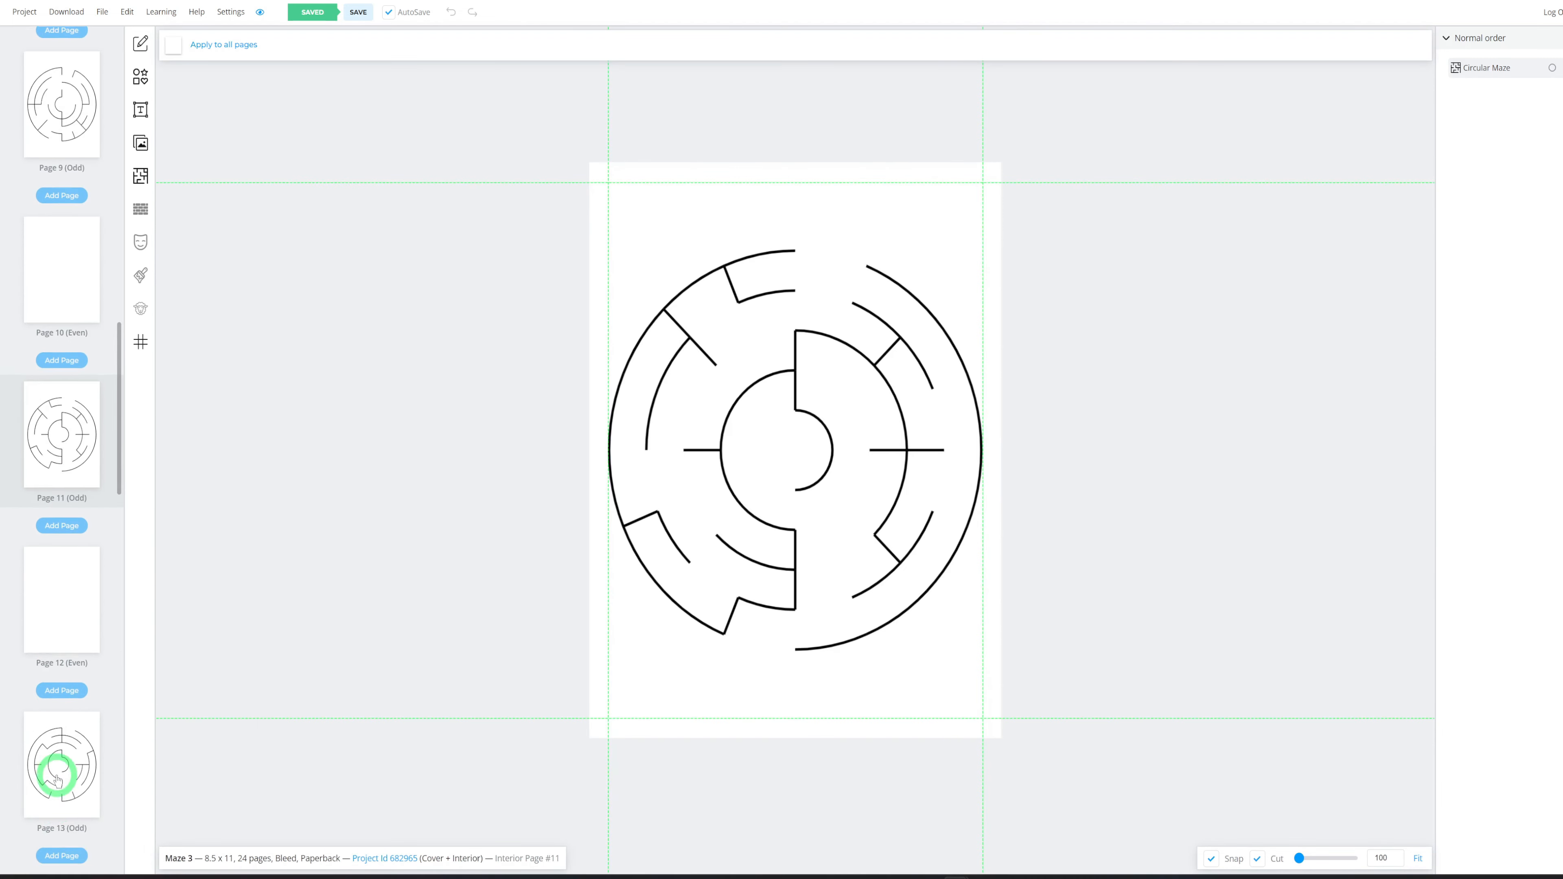
pyautogui.click(61, 746)
pyautogui.scroll(-8, 50, 689)
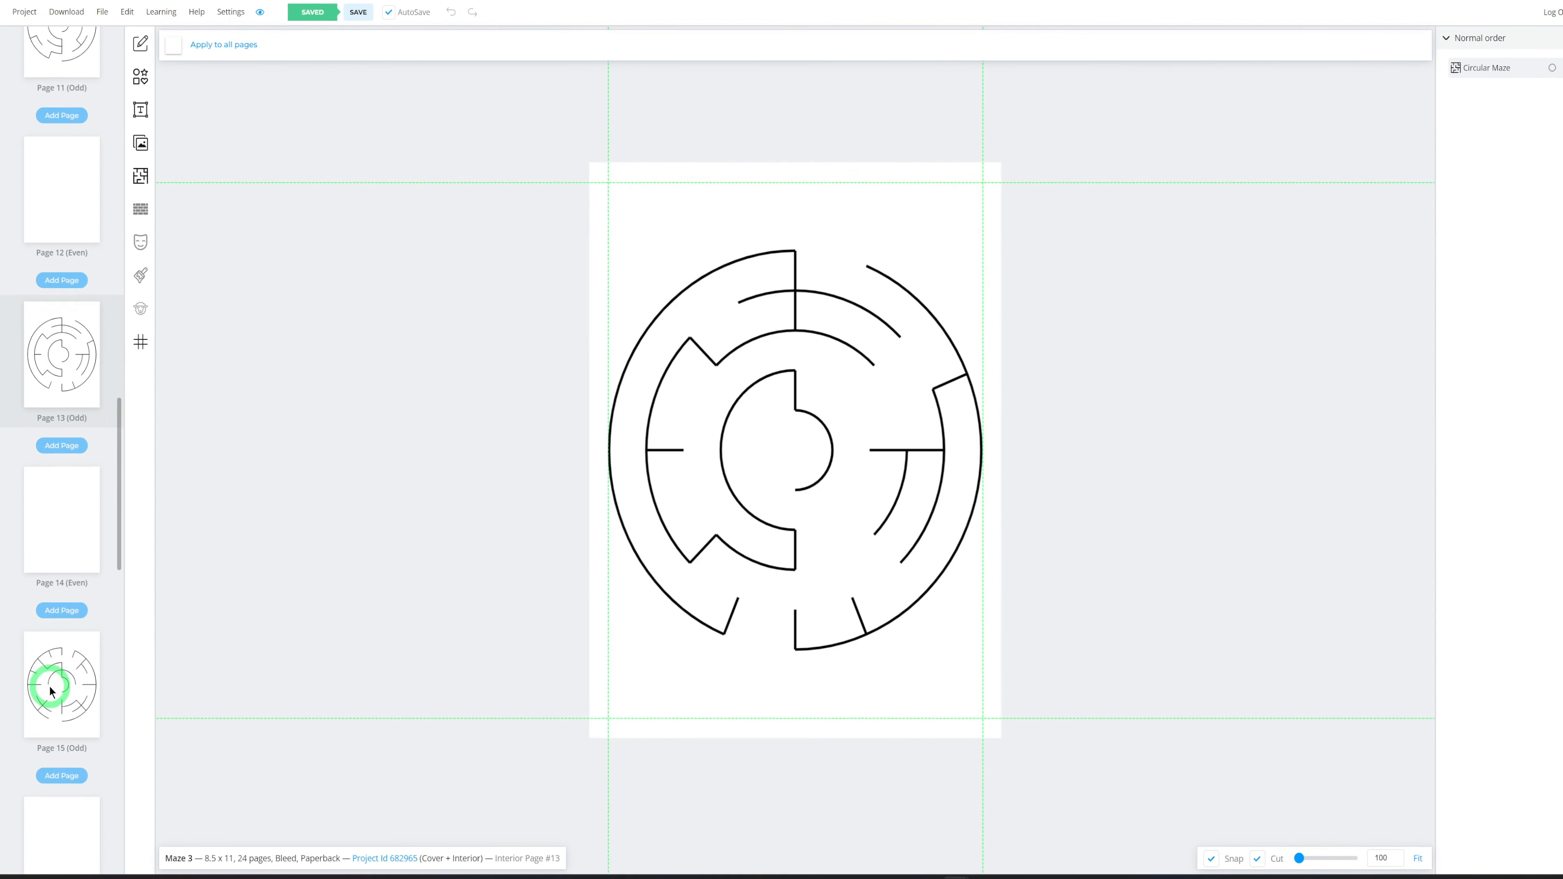
pyautogui.scroll(-20, 50, 691)
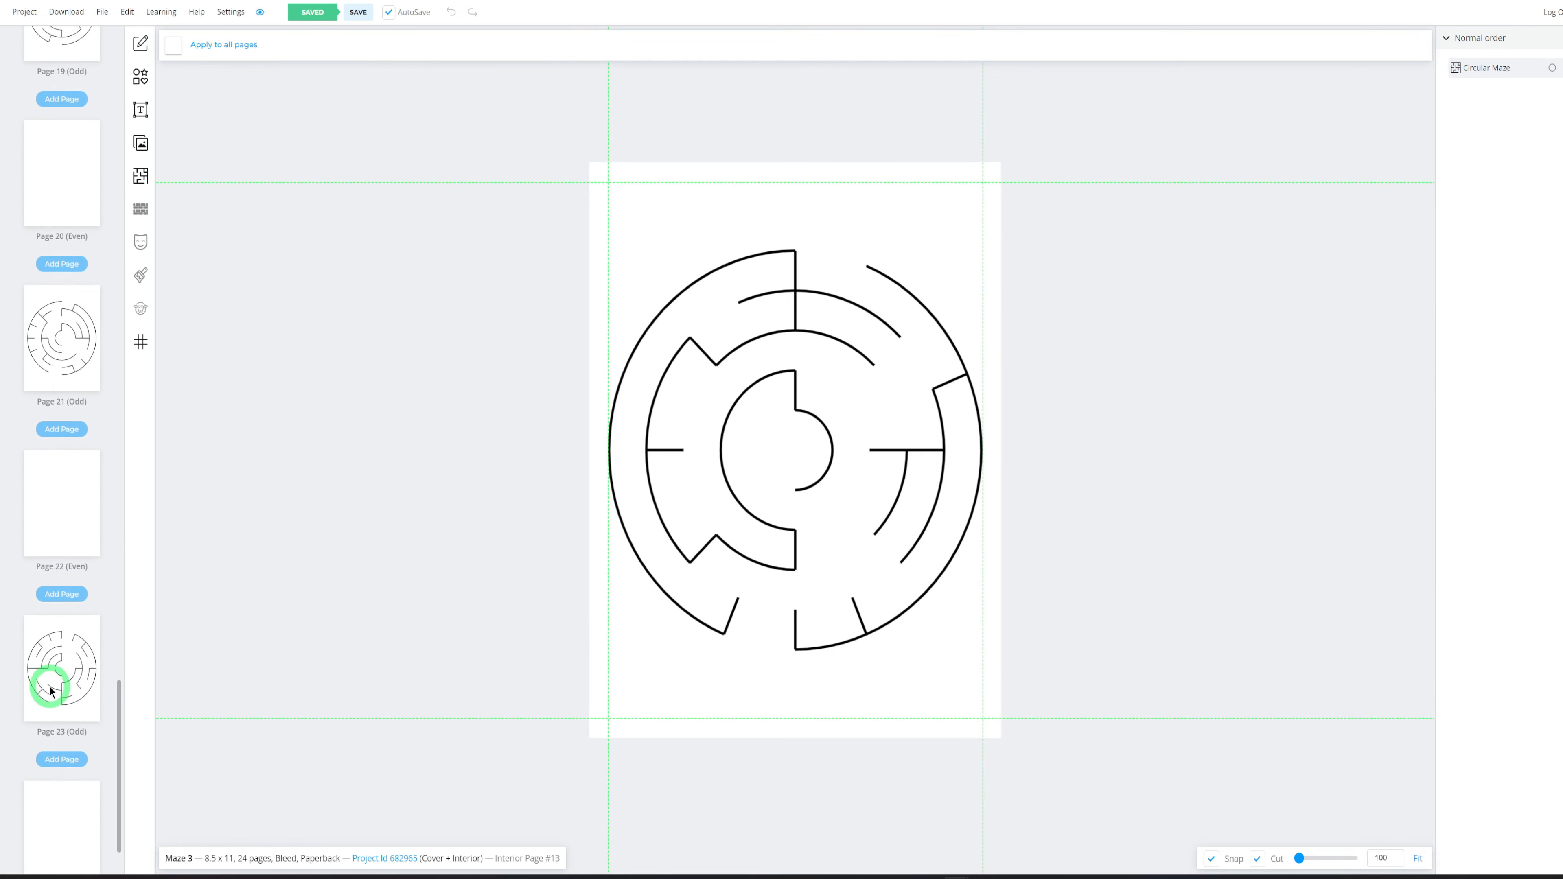
pyautogui.scroll(20, 49, 545)
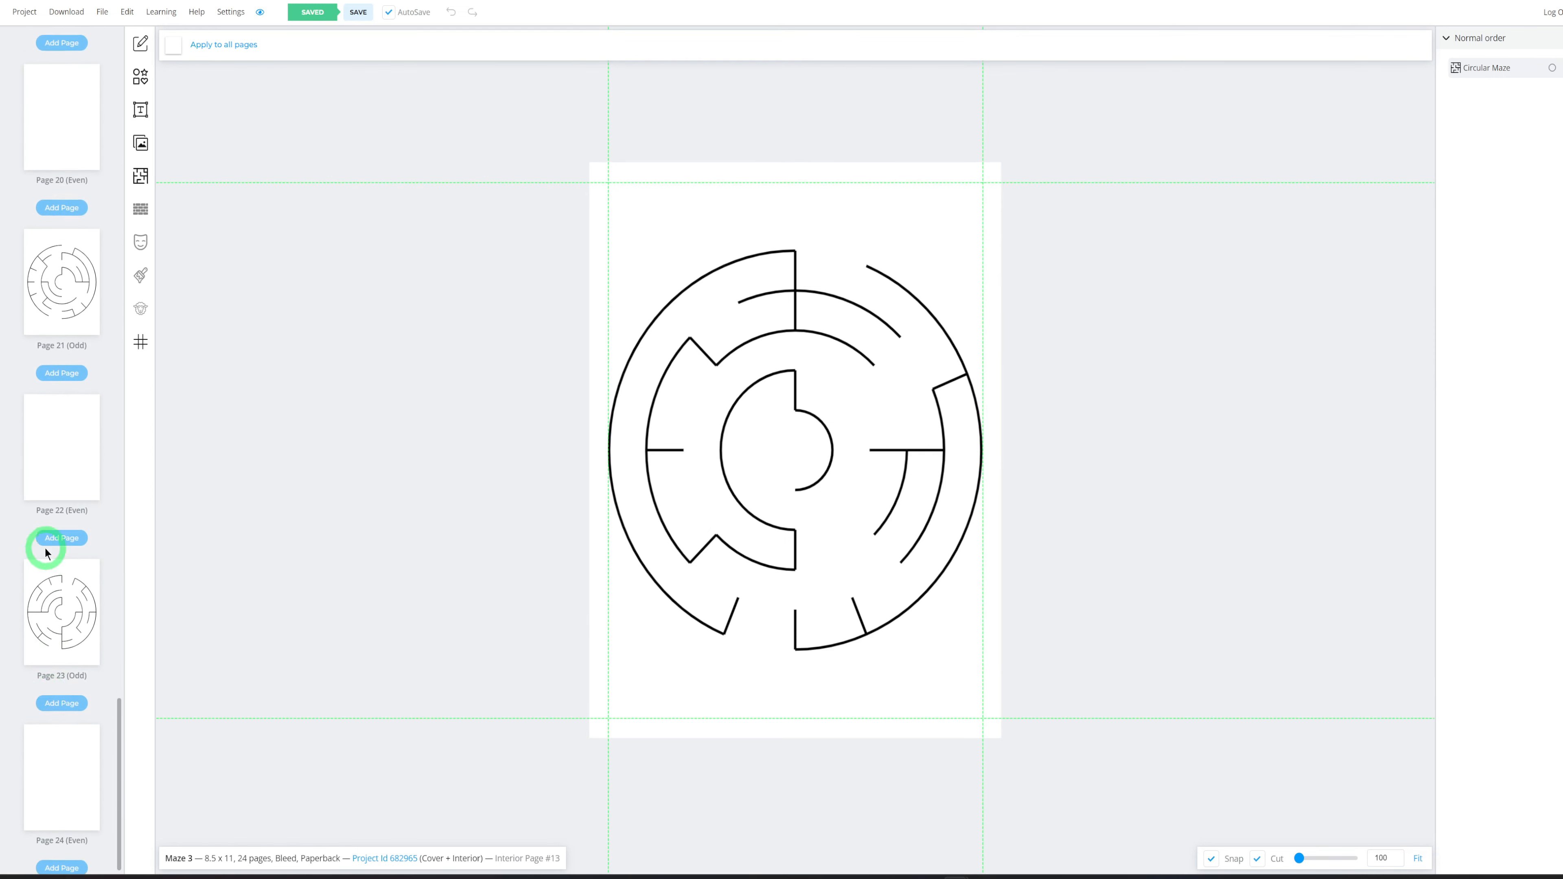
pyautogui.scroll(20, 49, 547)
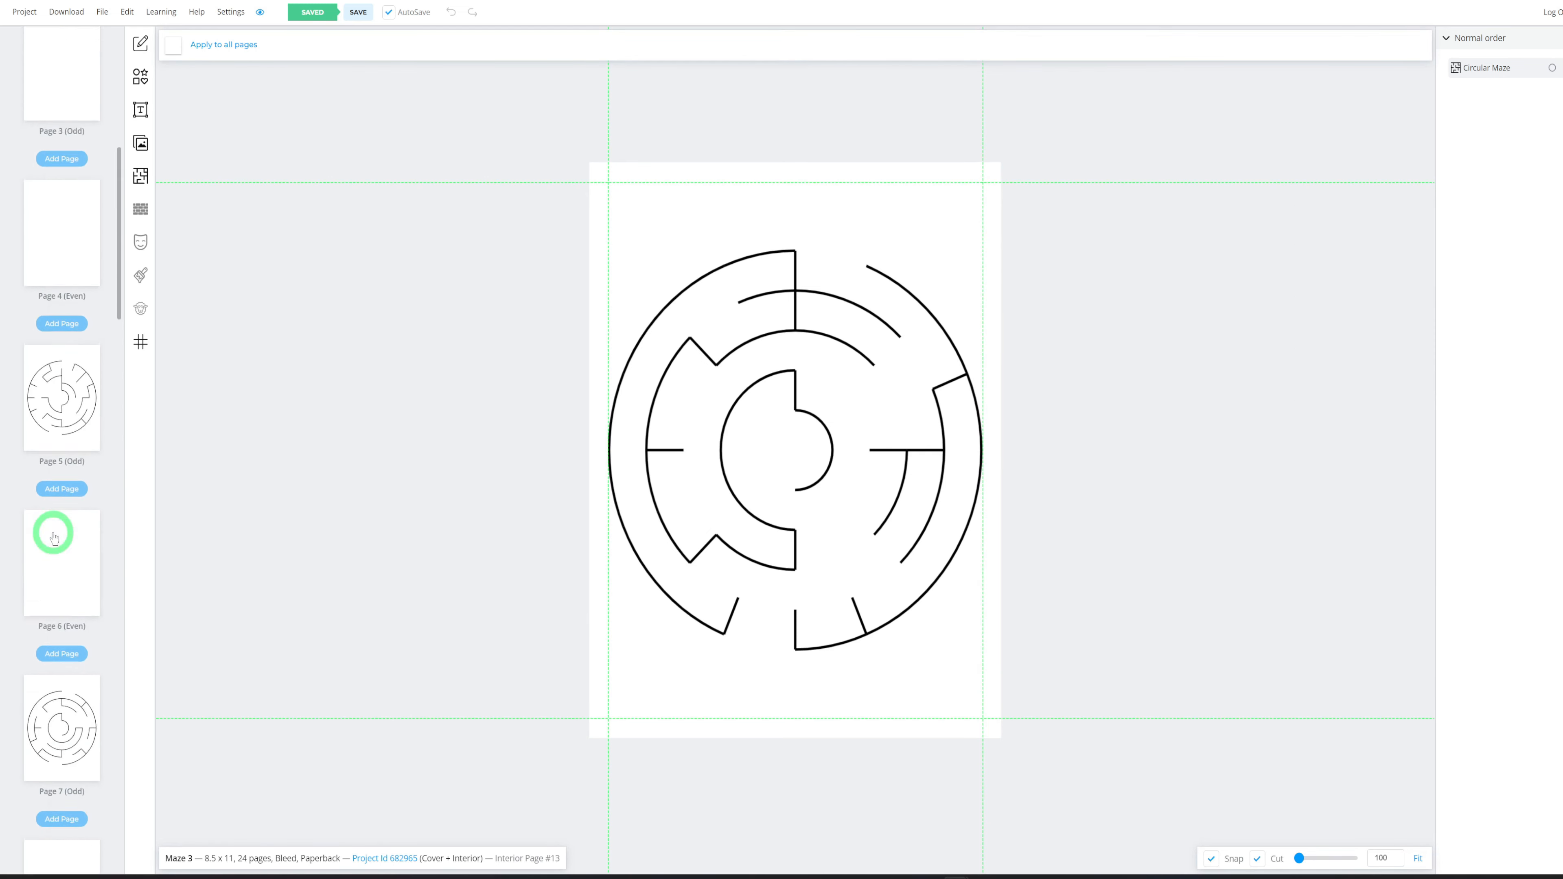
pyautogui.scroll(-1, 53, 531)
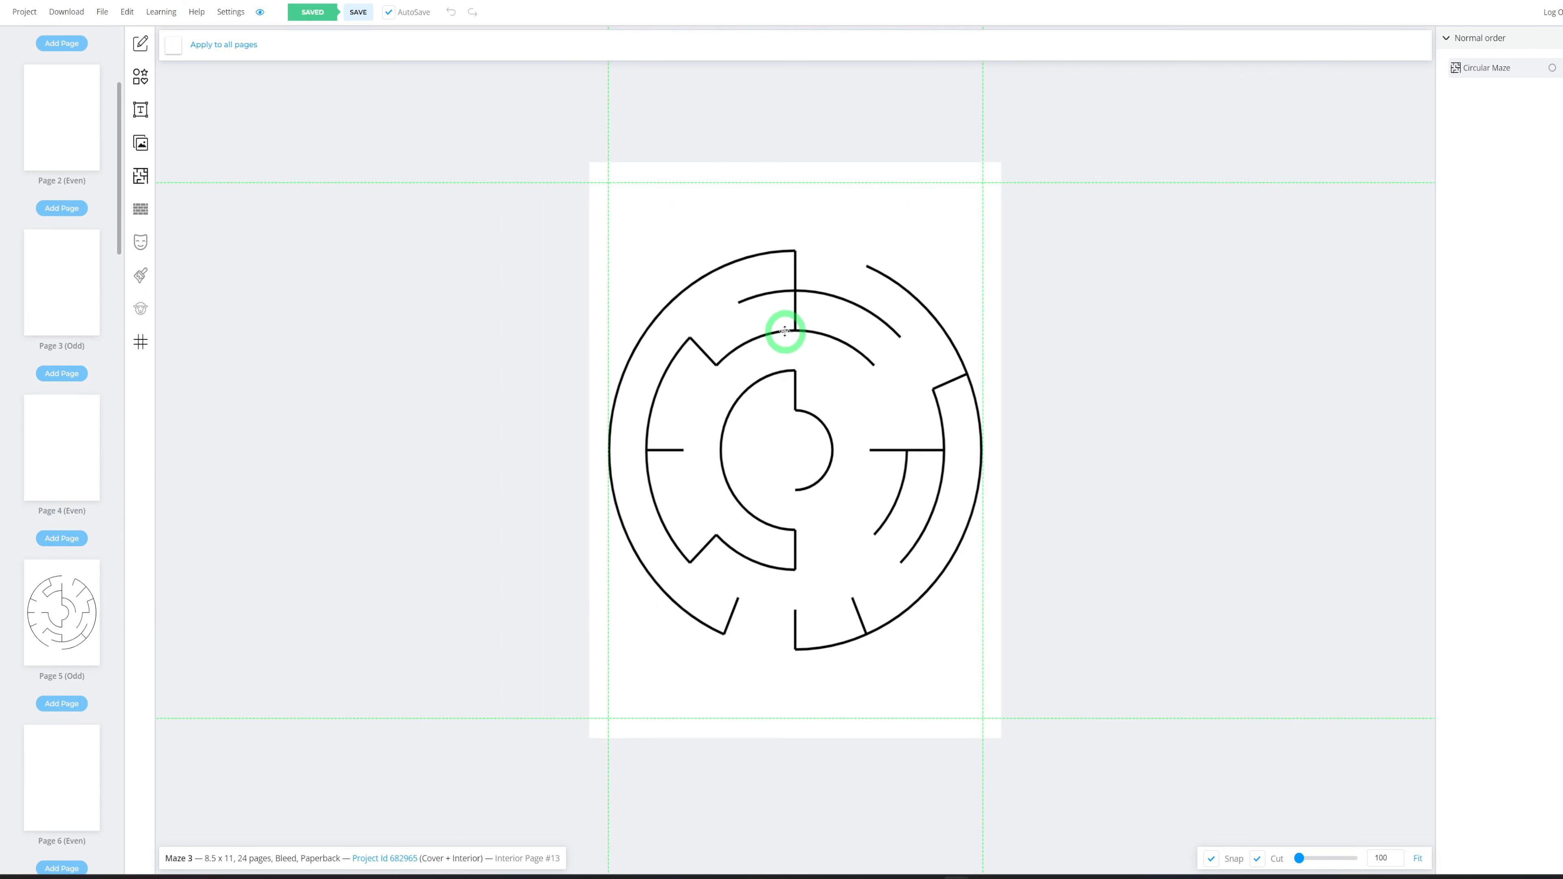
# Copy the circular maze from page 13, paste it onto the front cover, and place it behind all other cover elements
pyautogui.click(809, 401)
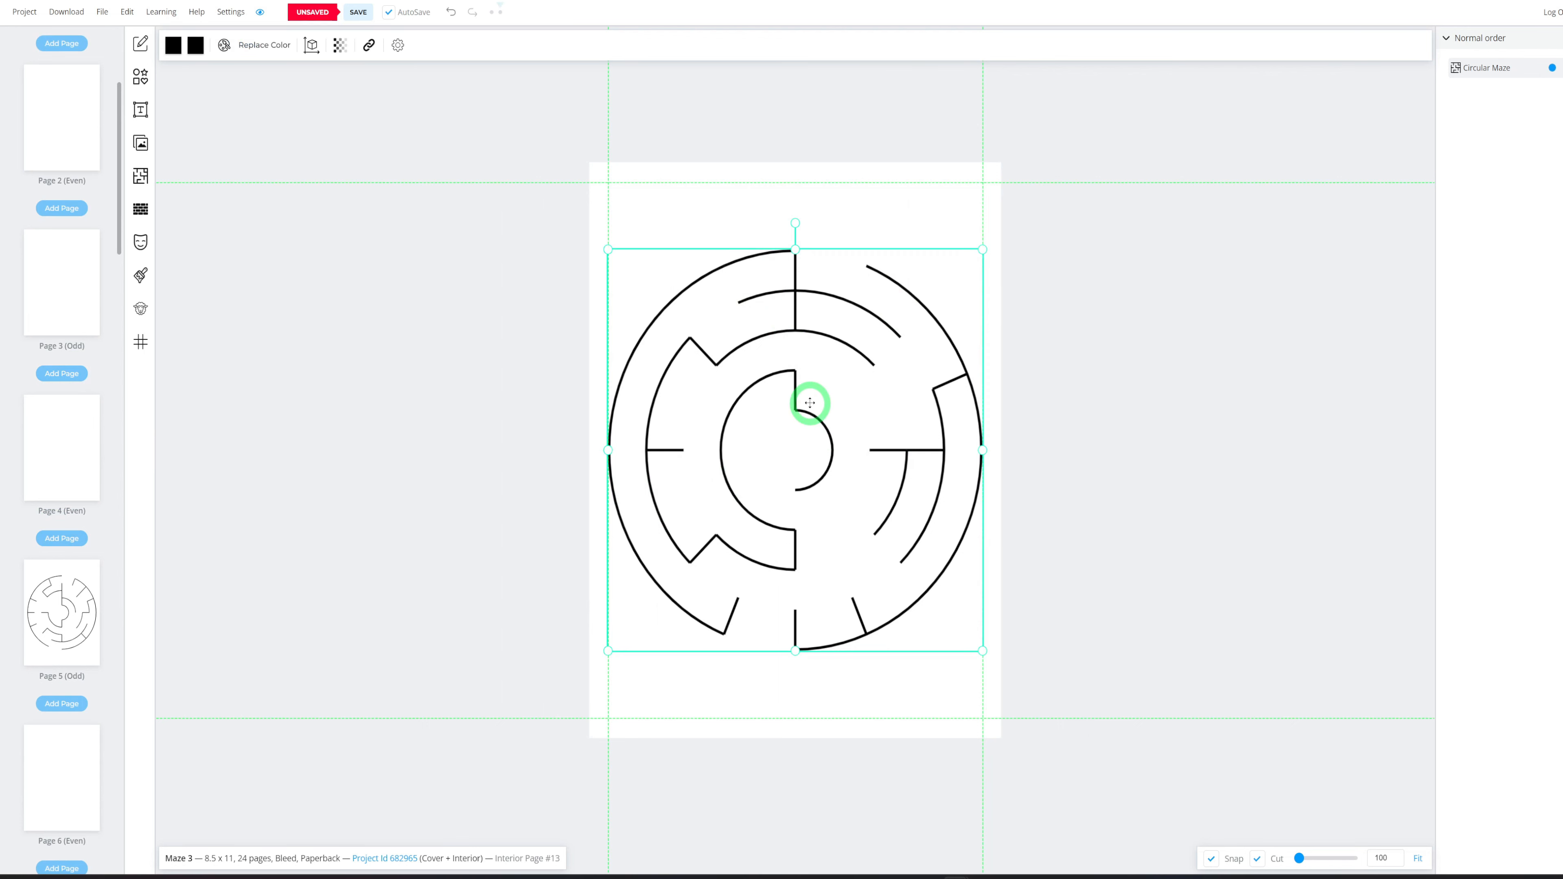
pyautogui.rightClick(810, 406)
pyautogui.click(842, 471)
pyautogui.scroll(4, 95, 305)
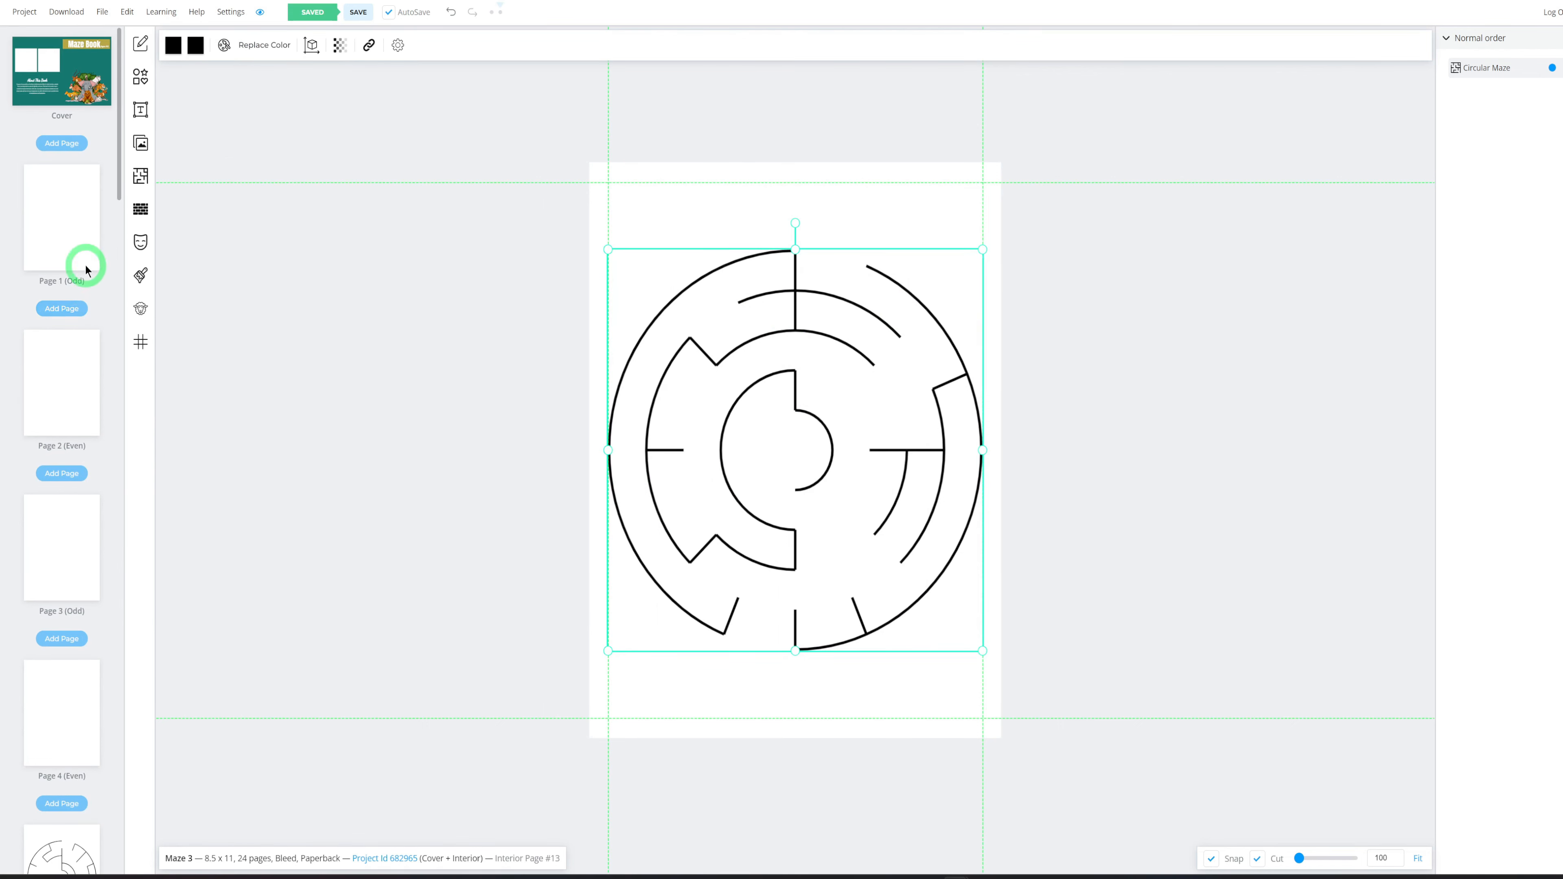
pyautogui.rightClick(885, 361)
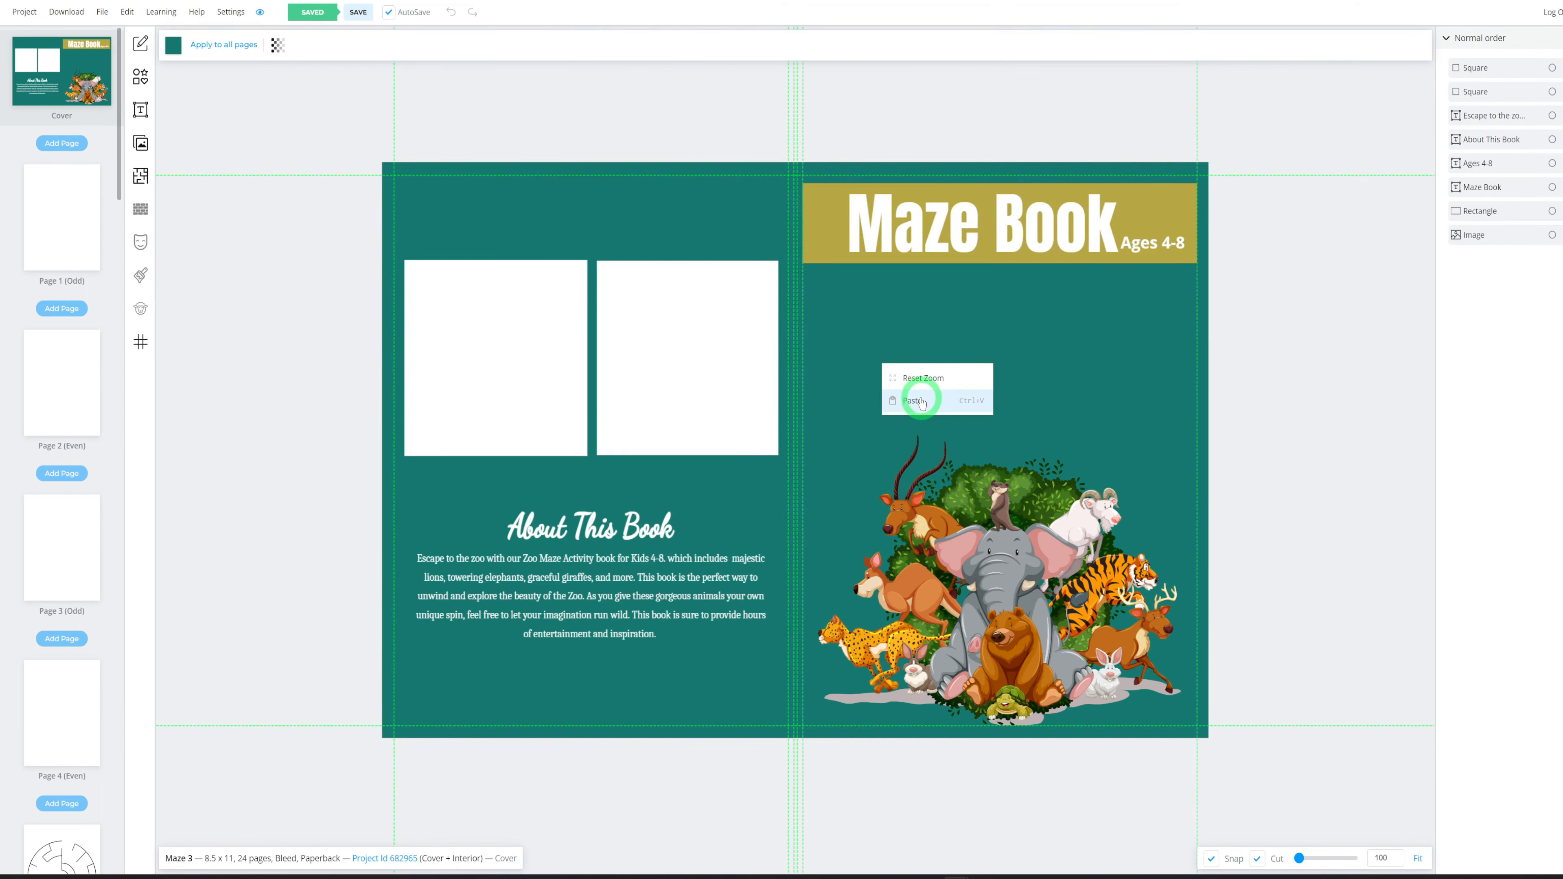
pyautogui.click(922, 403)
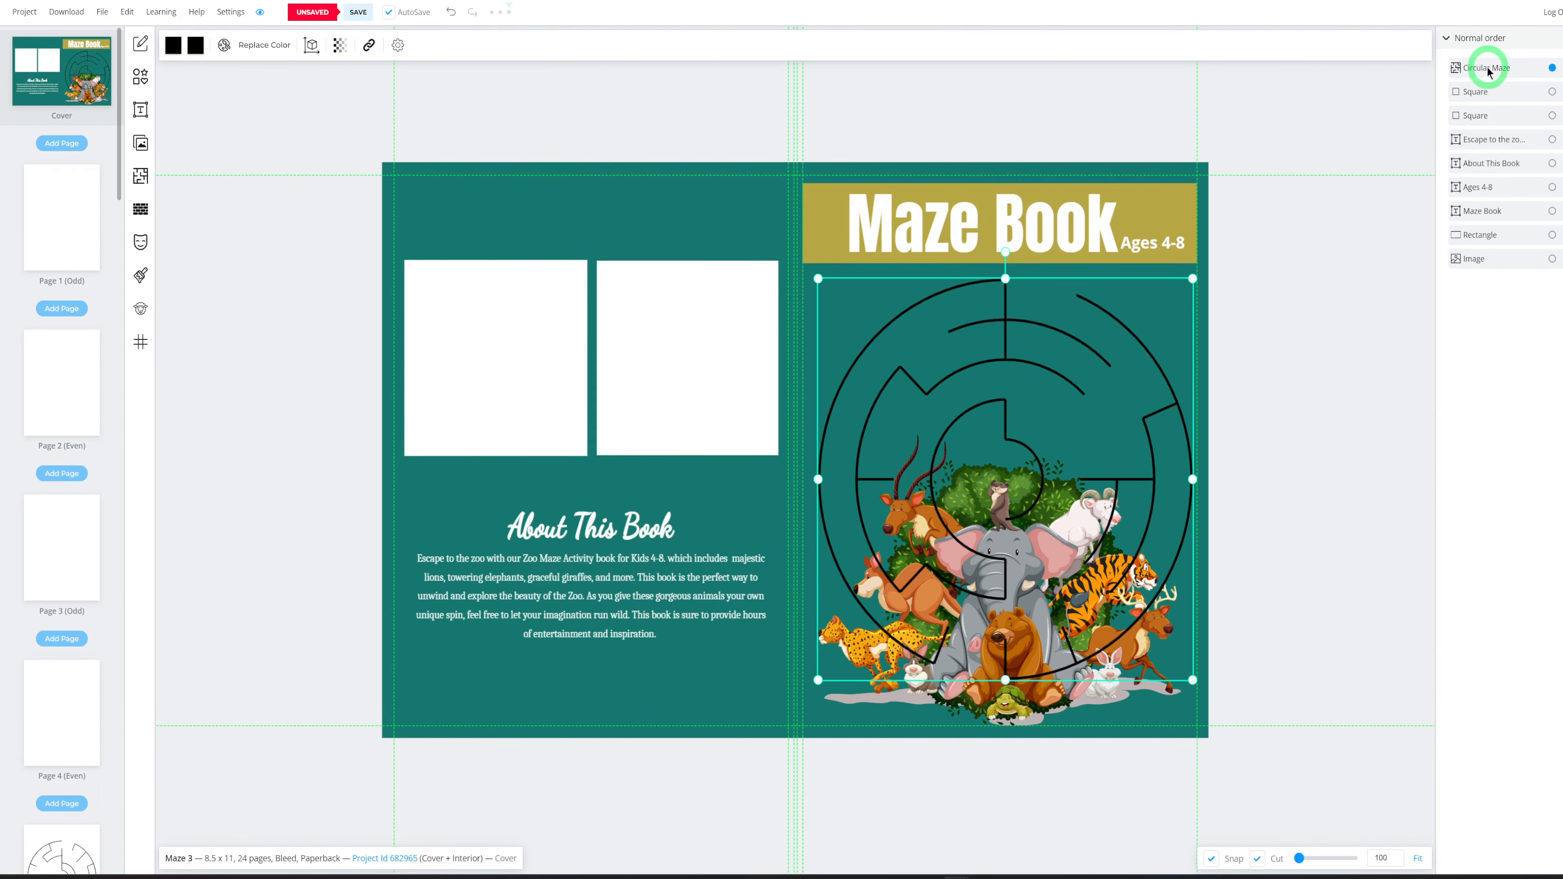
pyautogui.moveTo(1488, 72); pyautogui.dragTo(1485, 283)
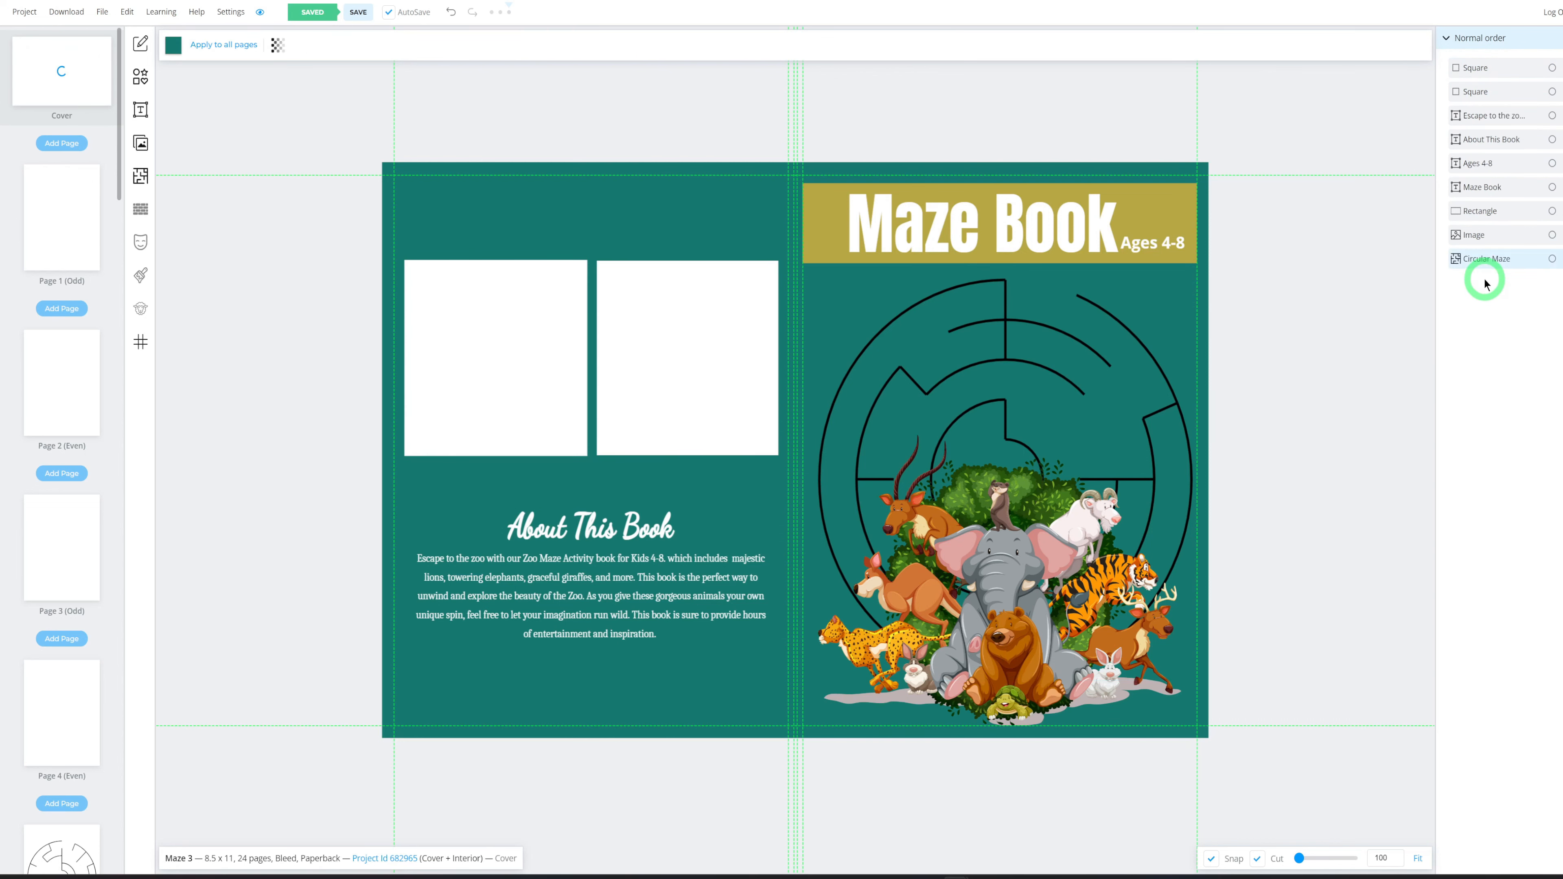
# Recolor the front cover maze's stroke to white and shrink it to sit centered just below the title band
pyautogui.click(1071, 353)
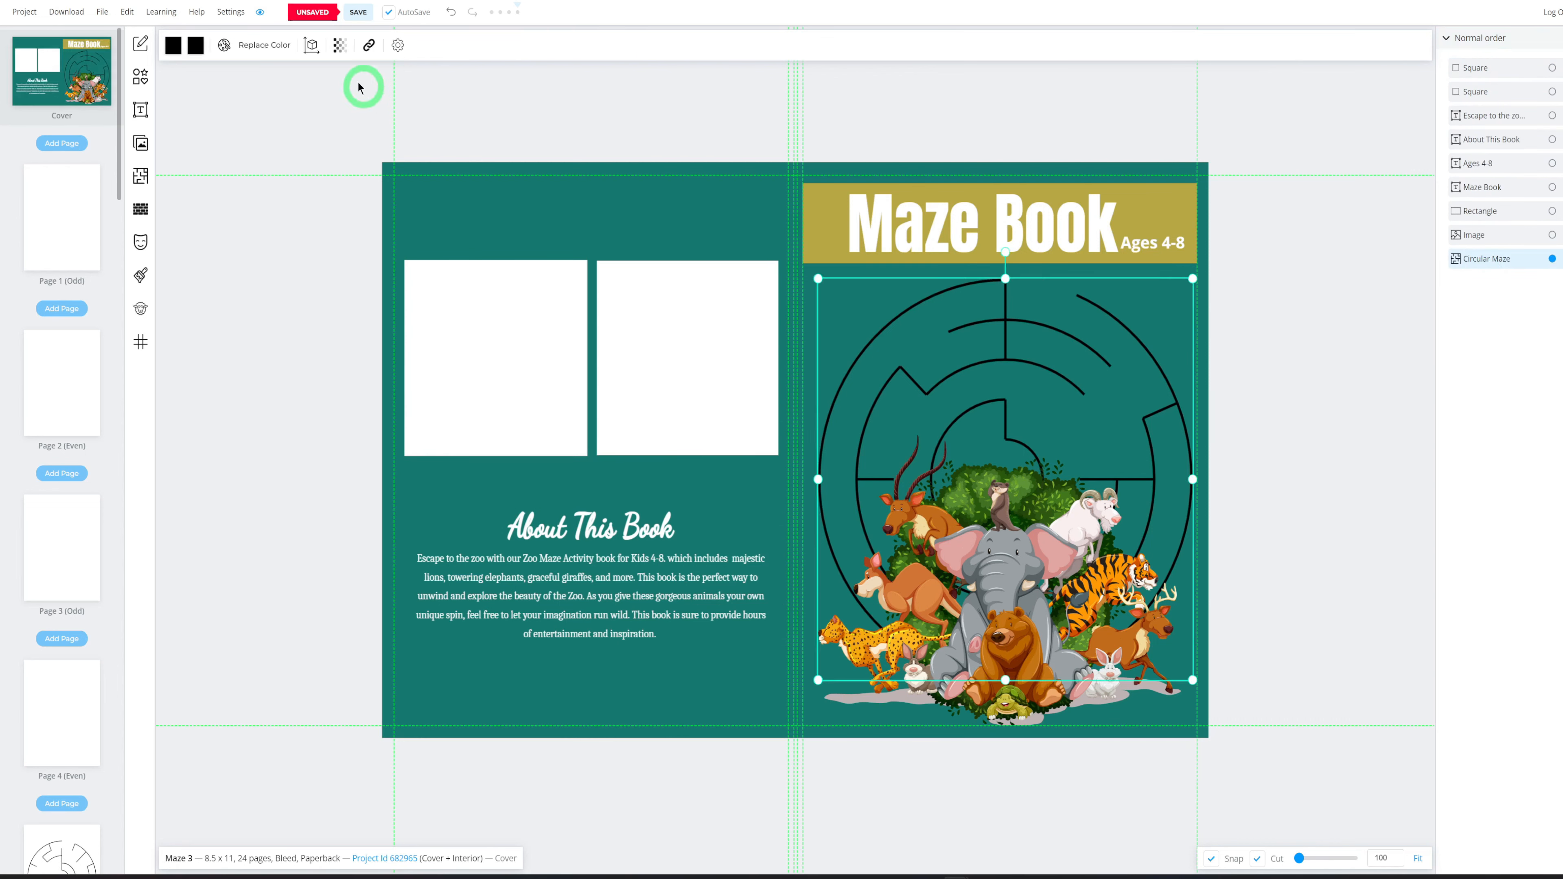
pyautogui.click(175, 46)
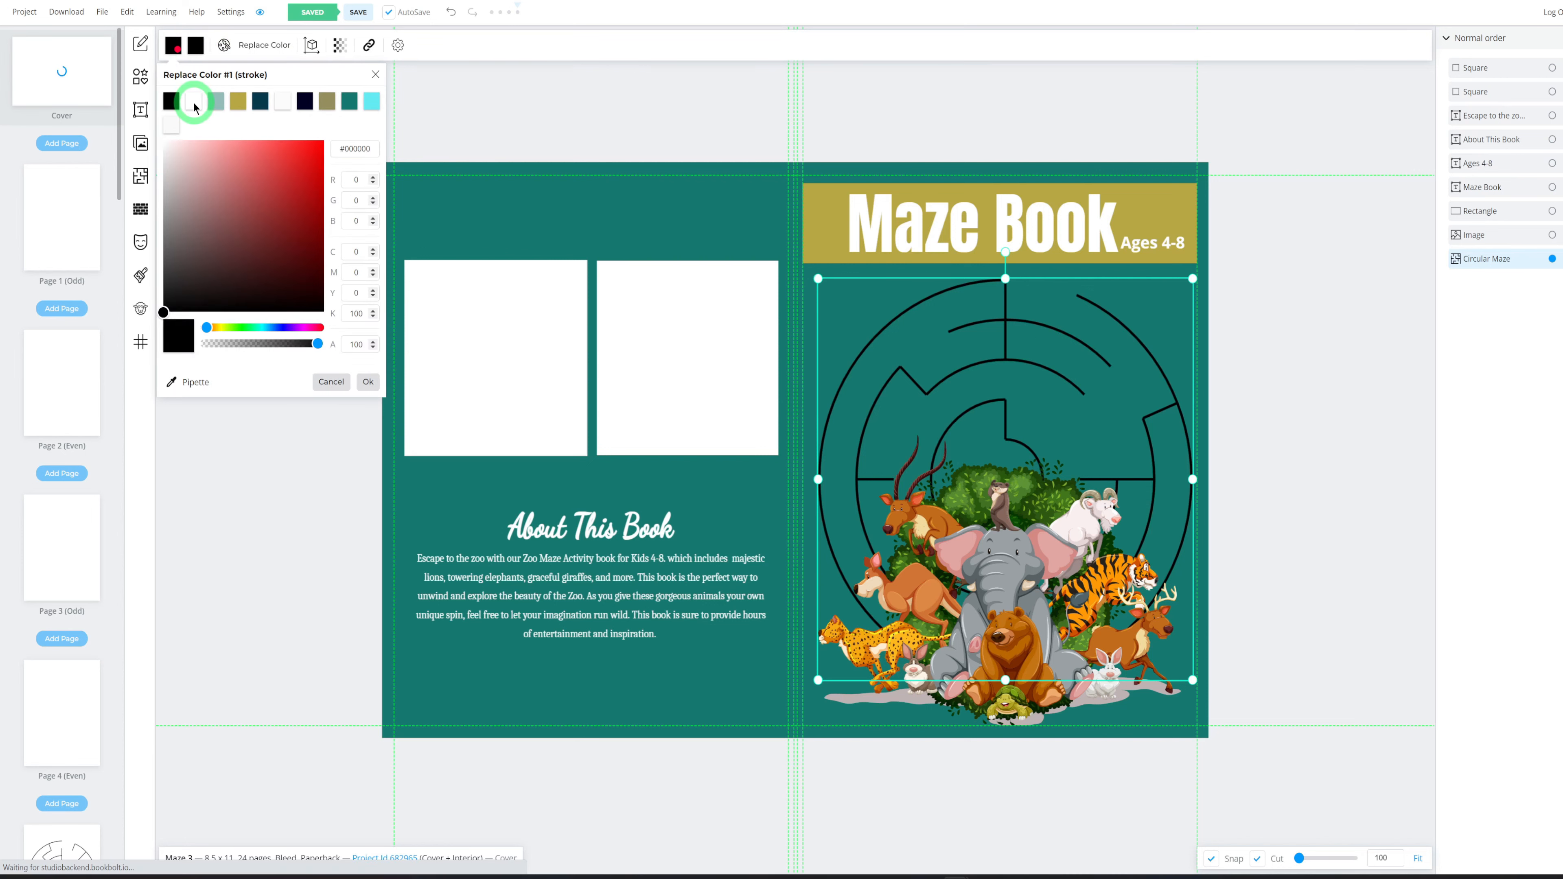
pyautogui.click(193, 101)
pyautogui.moveTo(1194, 280); pyautogui.dragTo(1189, 292)
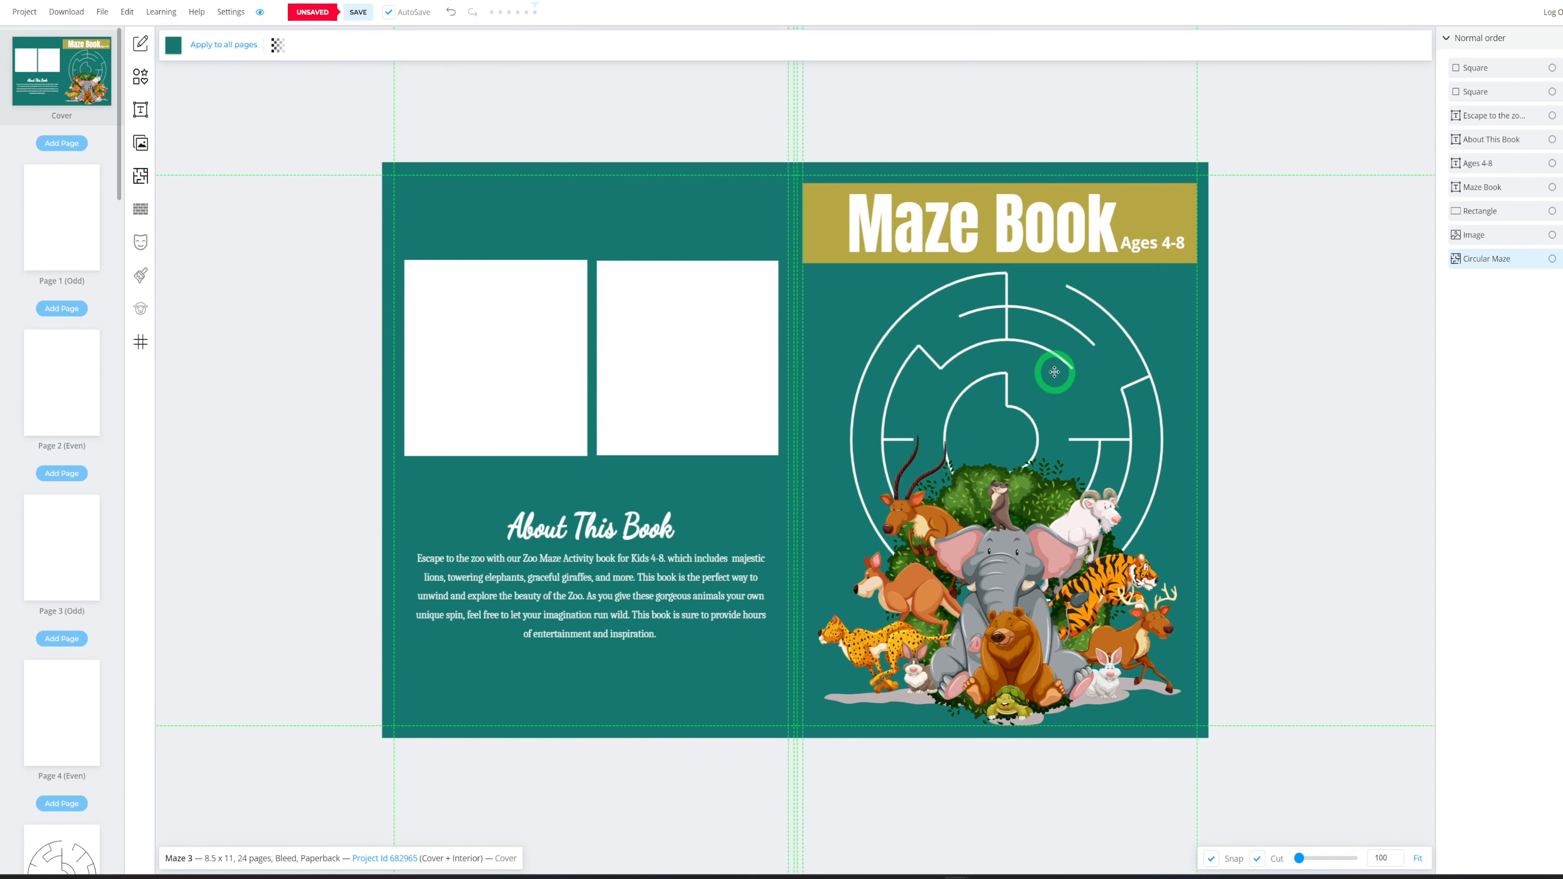
pyautogui.click(1055, 372)
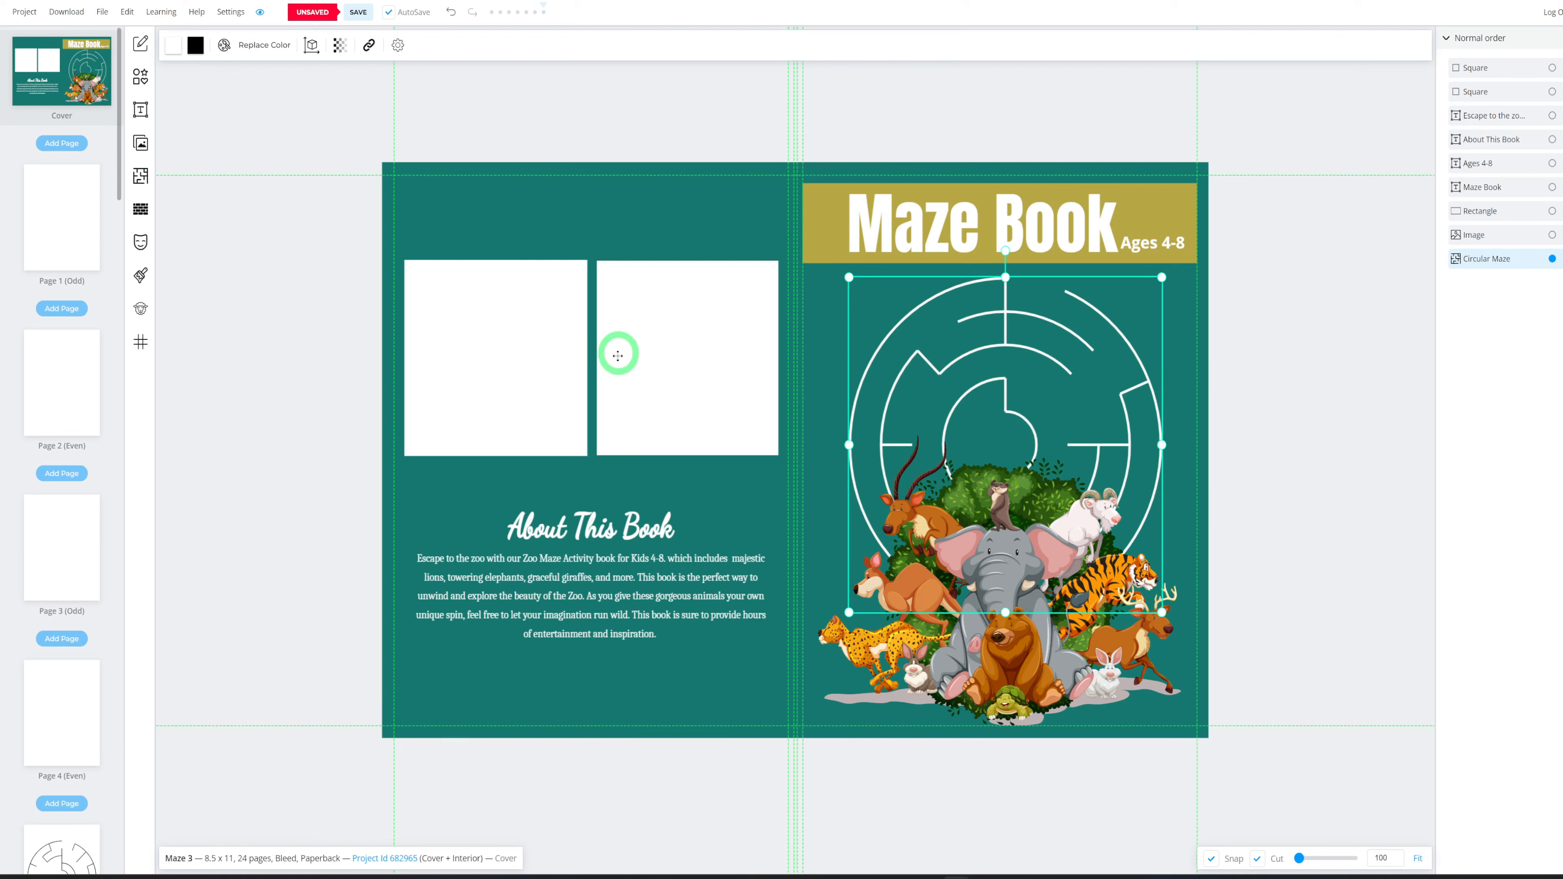
# Paste another copy of the maze onto the back cover and shrink it to fit inside the first white square
pyautogui.rightClick(595, 240)
pyautogui.click(622, 271)
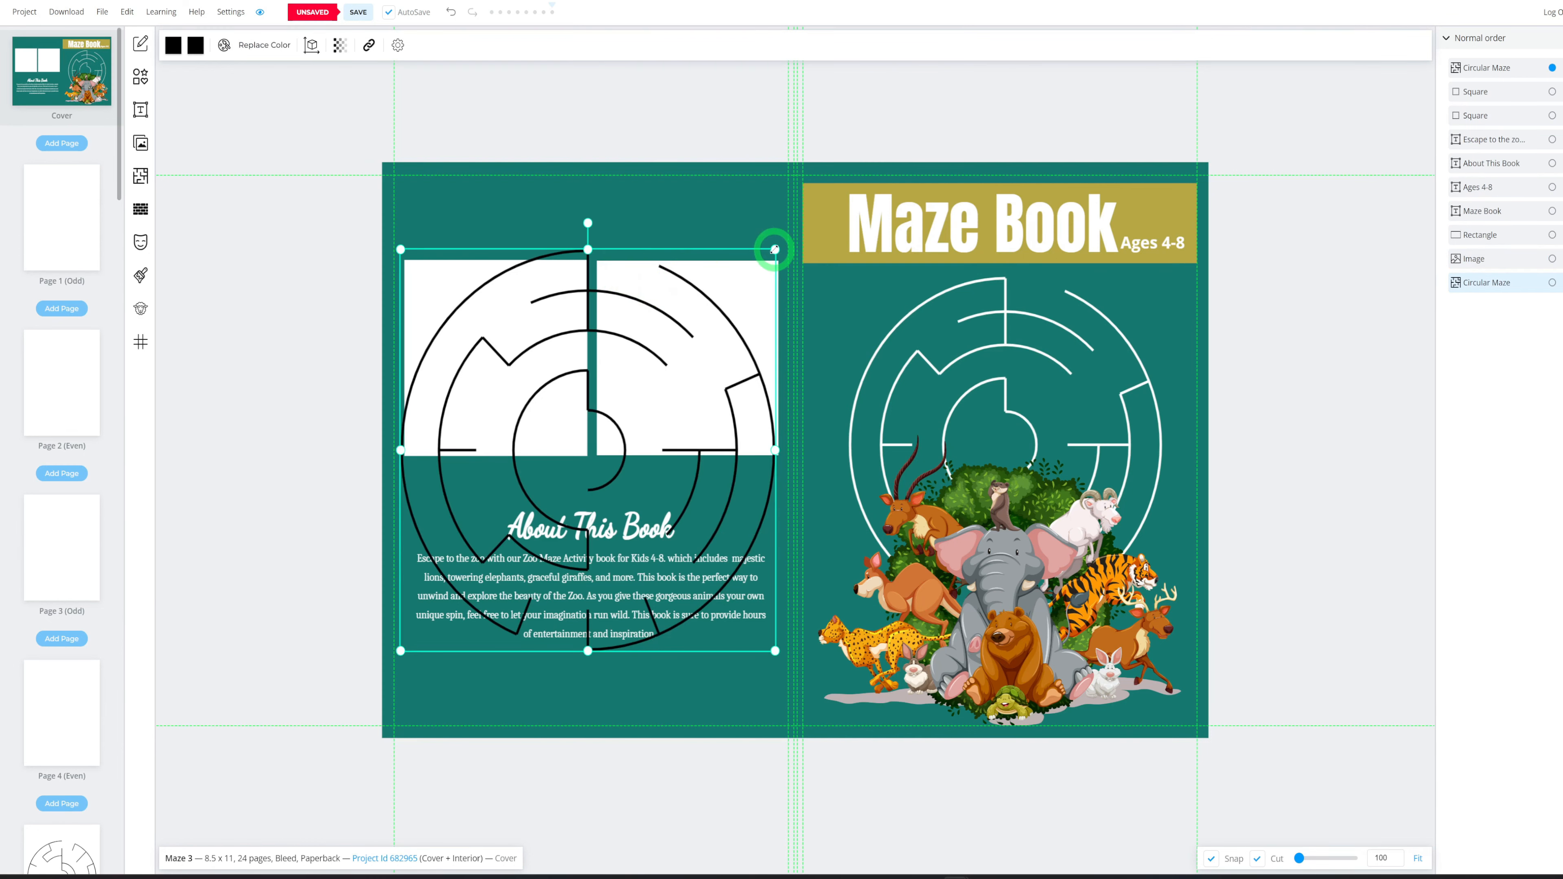
pyautogui.moveTo(769, 246); pyautogui.dragTo(699, 312)
pyautogui.moveTo(699, 312); pyautogui.dragTo(661, 354)
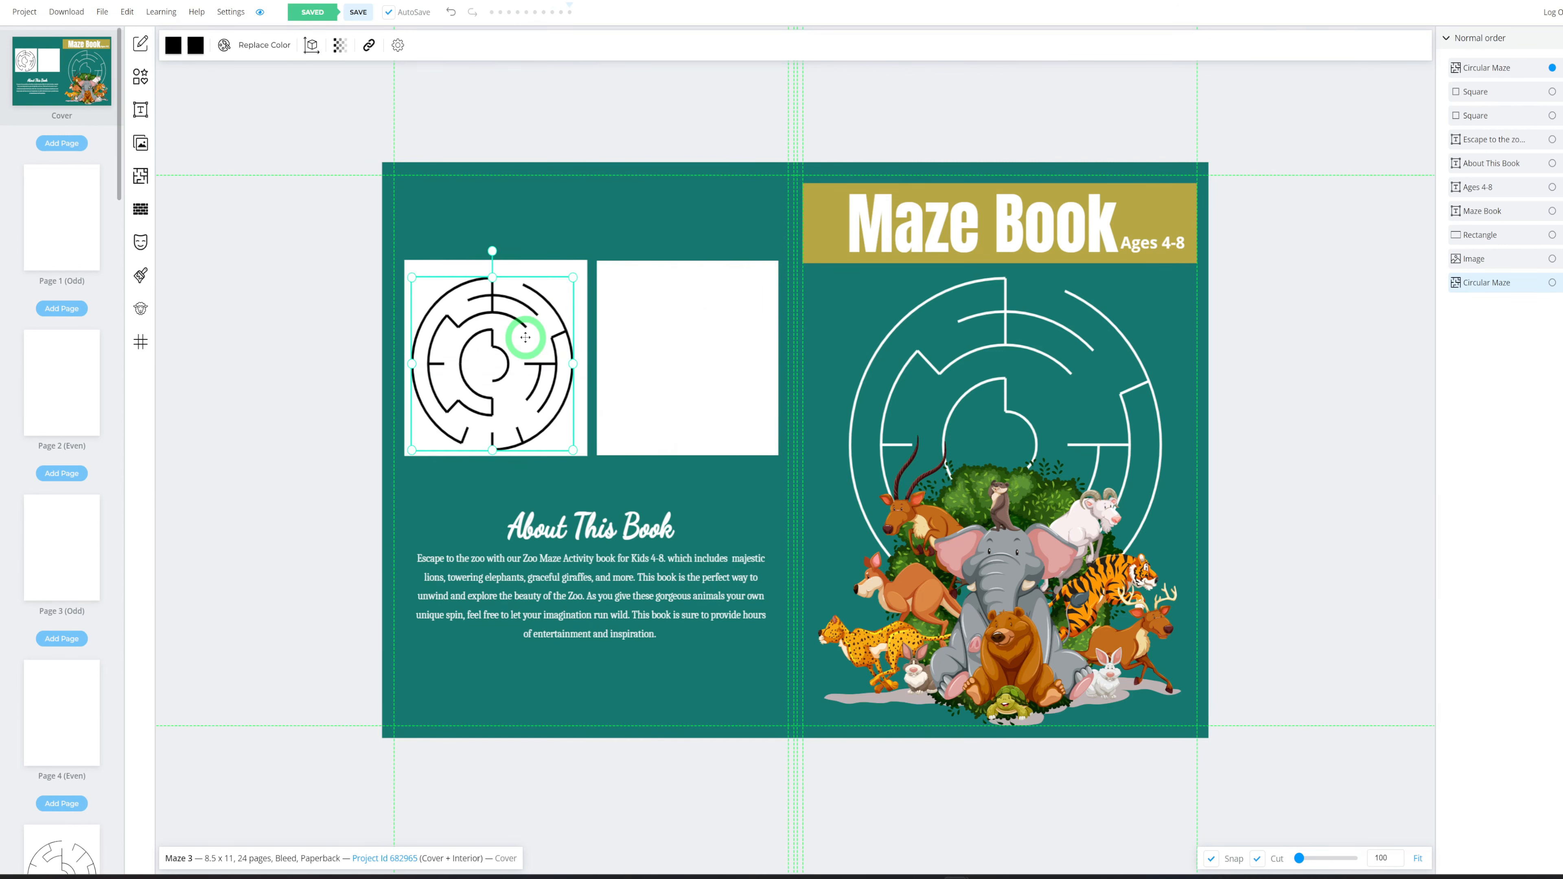
# Paste a further small maze copy into the back cover's second white square and rotate it so it looks different
pyautogui.hotkey('ctrl', 'v')
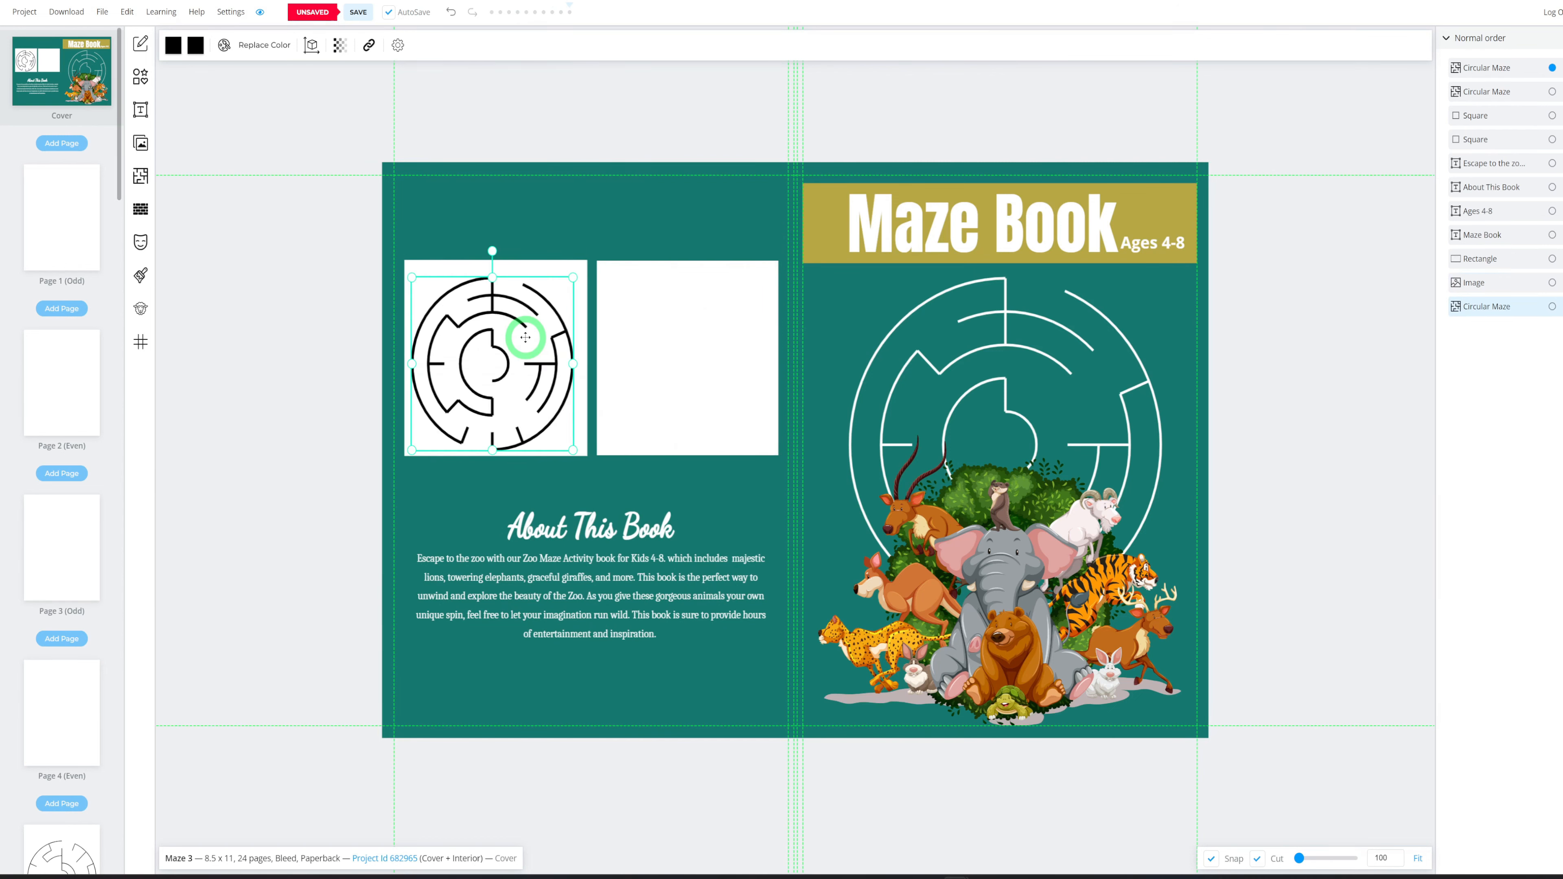
pyautogui.moveTo(525, 338); pyautogui.dragTo(767, 307)
pyautogui.click(1110, 321)
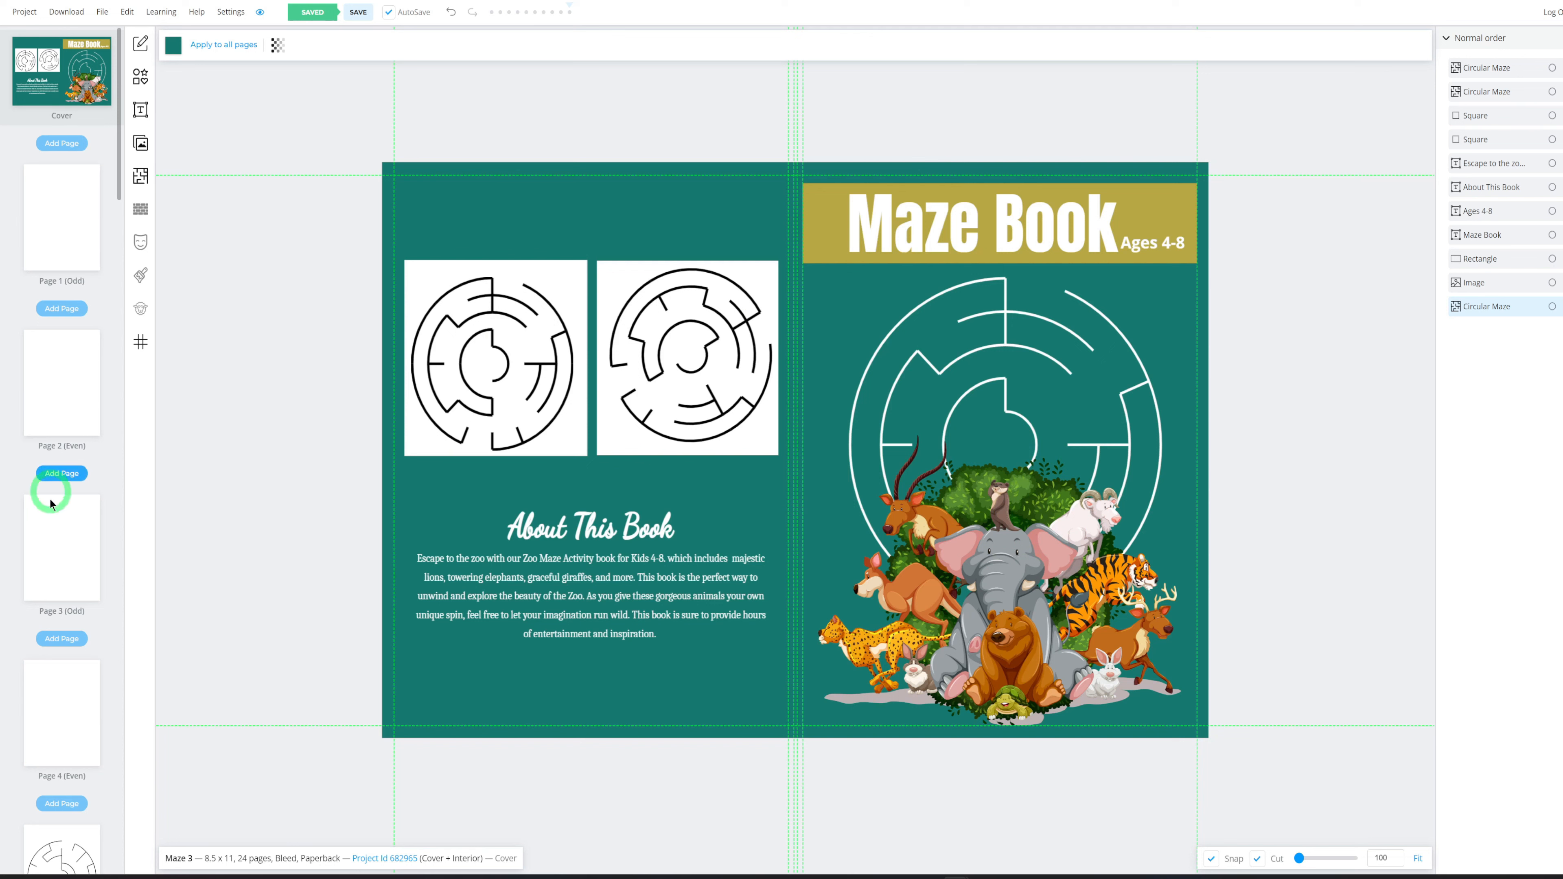
# Insert the uploaded boy-and-girl picture on interior page 5 and scale it down to stand at the maze's upper entrance
pyautogui.scroll(-6, 50, 503)
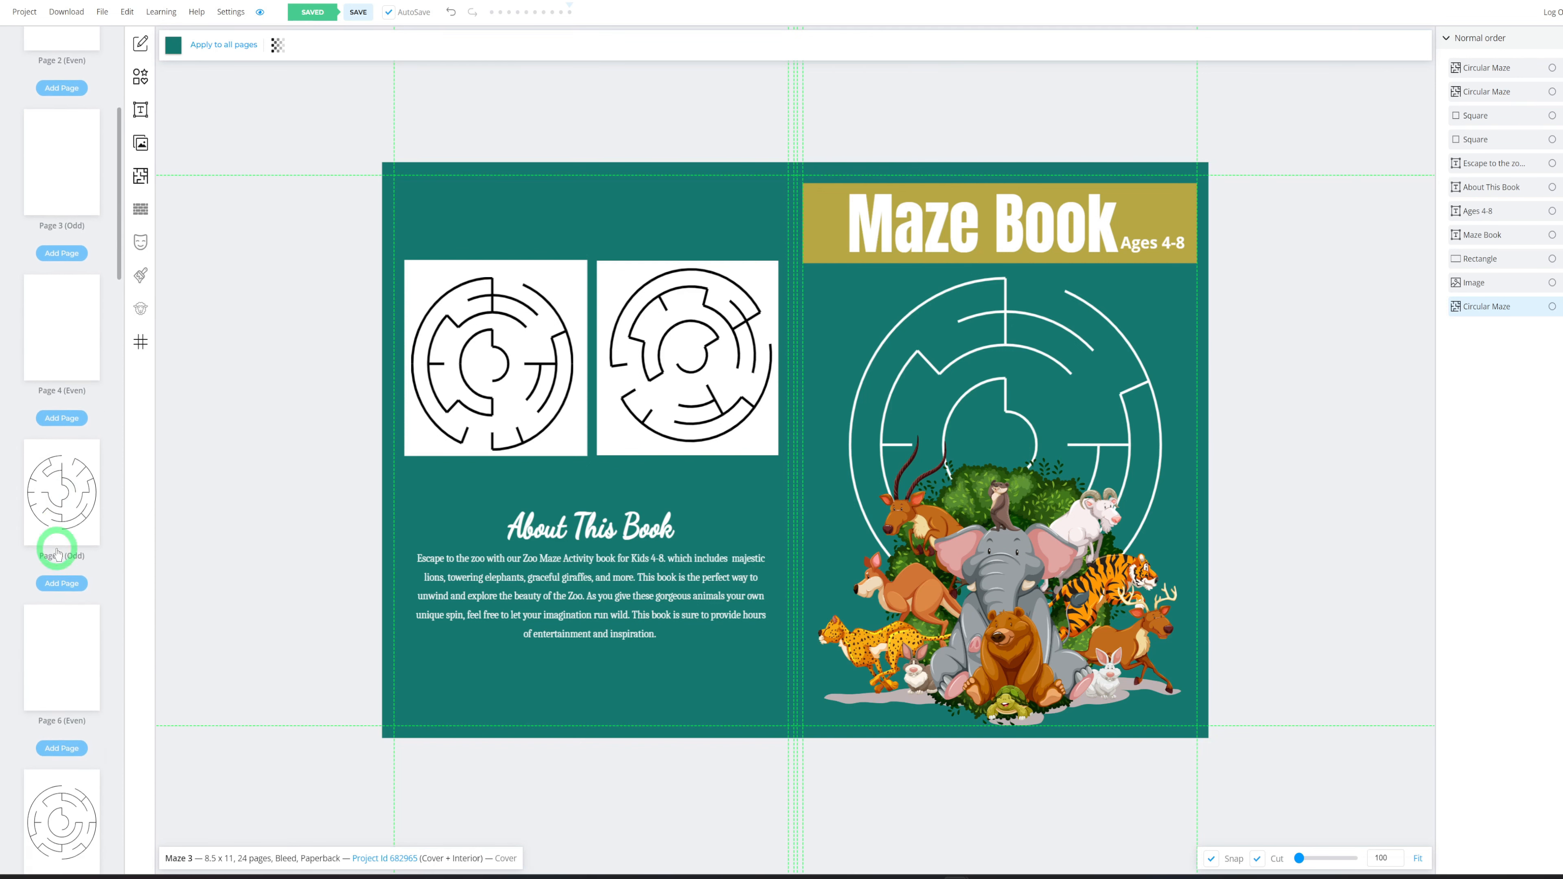
pyautogui.click(67, 523)
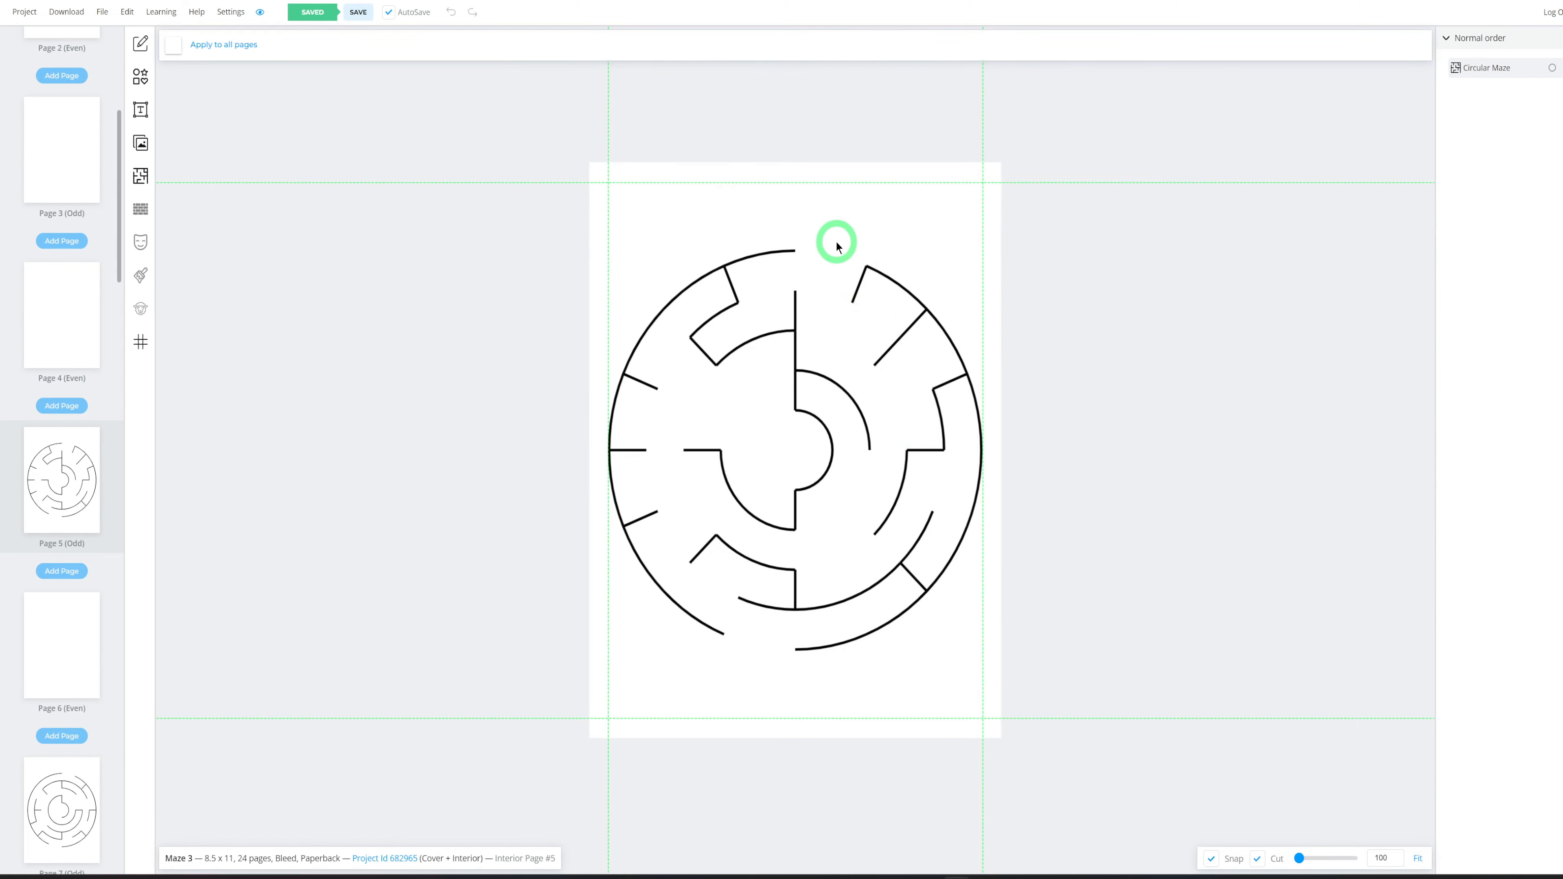
pyautogui.click(143, 144)
pyautogui.click(1086, 182)
pyautogui.moveTo(983, 190); pyautogui.dragTo(688, 472)
pyautogui.moveTo(678, 590); pyautogui.dragTo(830, 204)
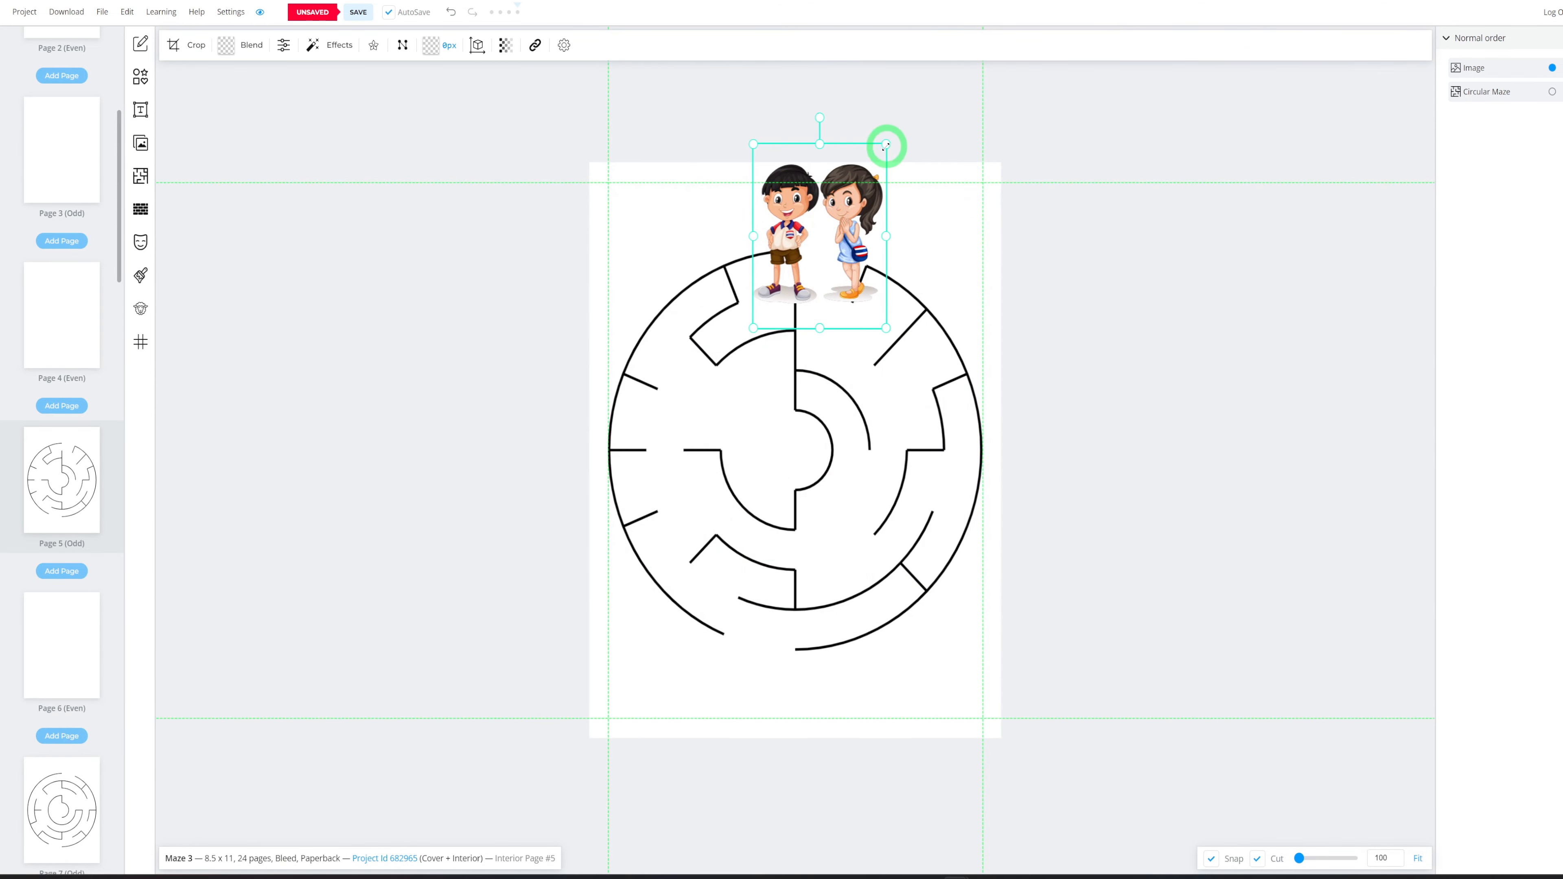
pyautogui.moveTo(886, 146); pyautogui.dragTo(833, 192)
pyautogui.moveTo(804, 268); pyautogui.dragTo(846, 211)
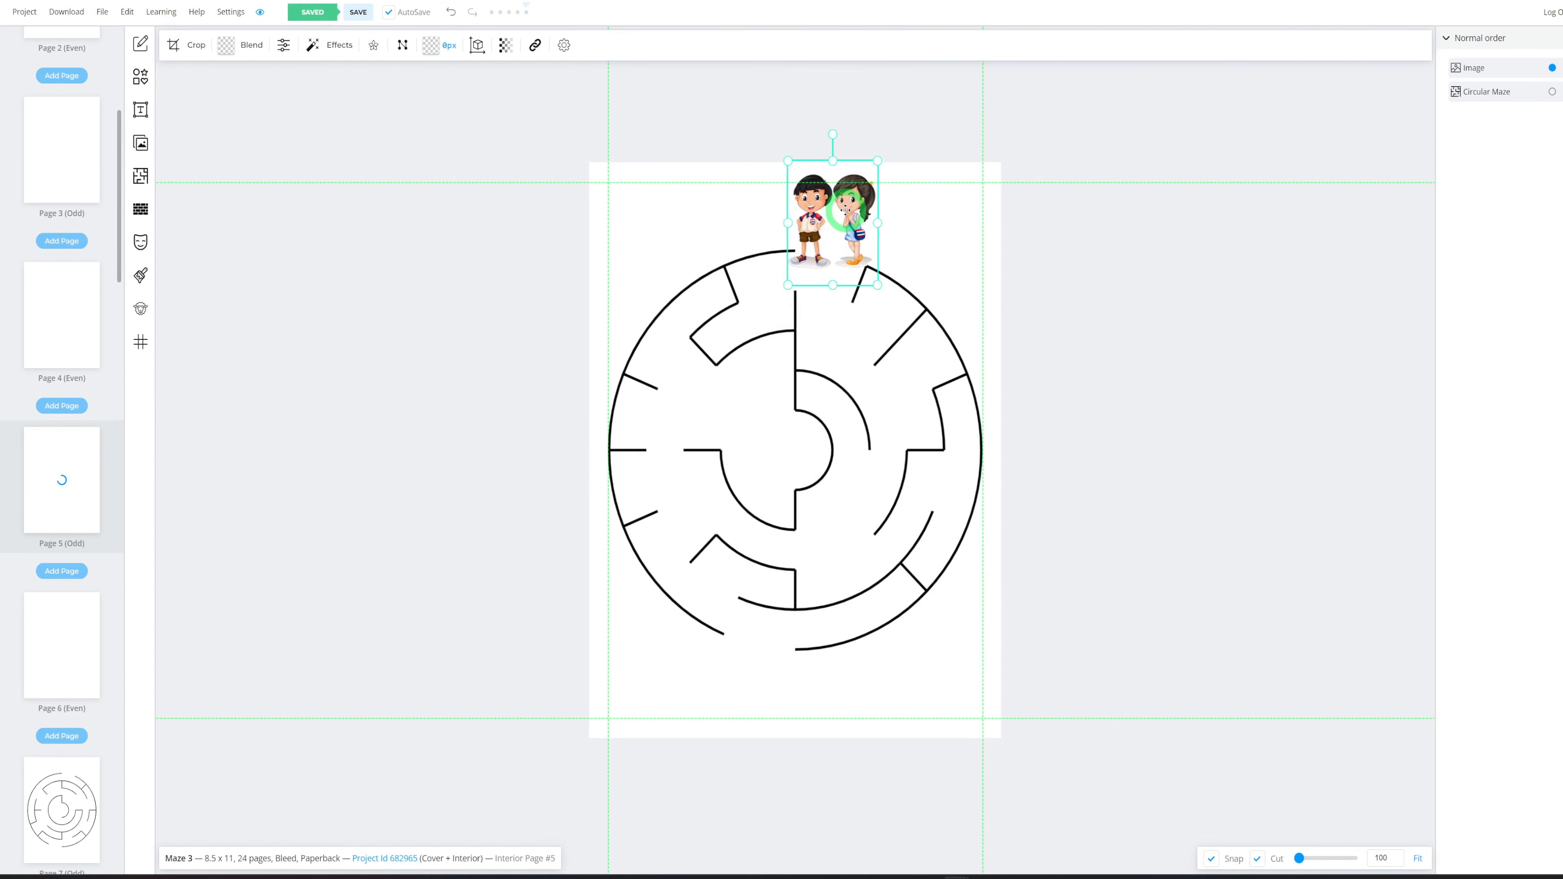
pyautogui.moveTo(878, 160); pyautogui.dragTo(864, 182)
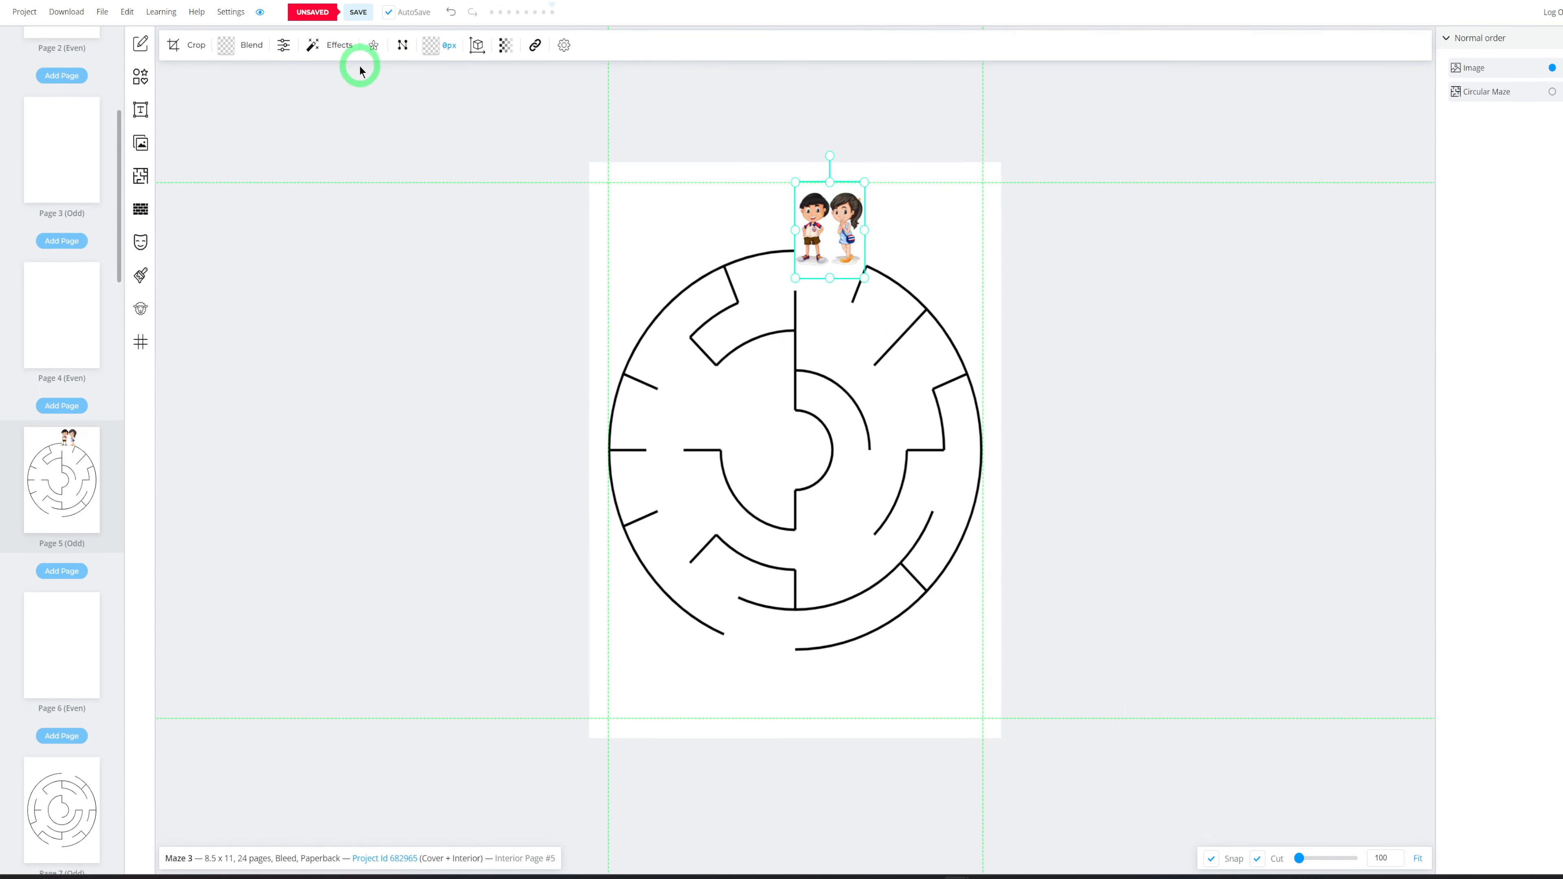
# Apply the Greyscale effect in Average mode to the boy-and-girl picture
pyautogui.click(337, 47)
pyautogui.click(382, 128)
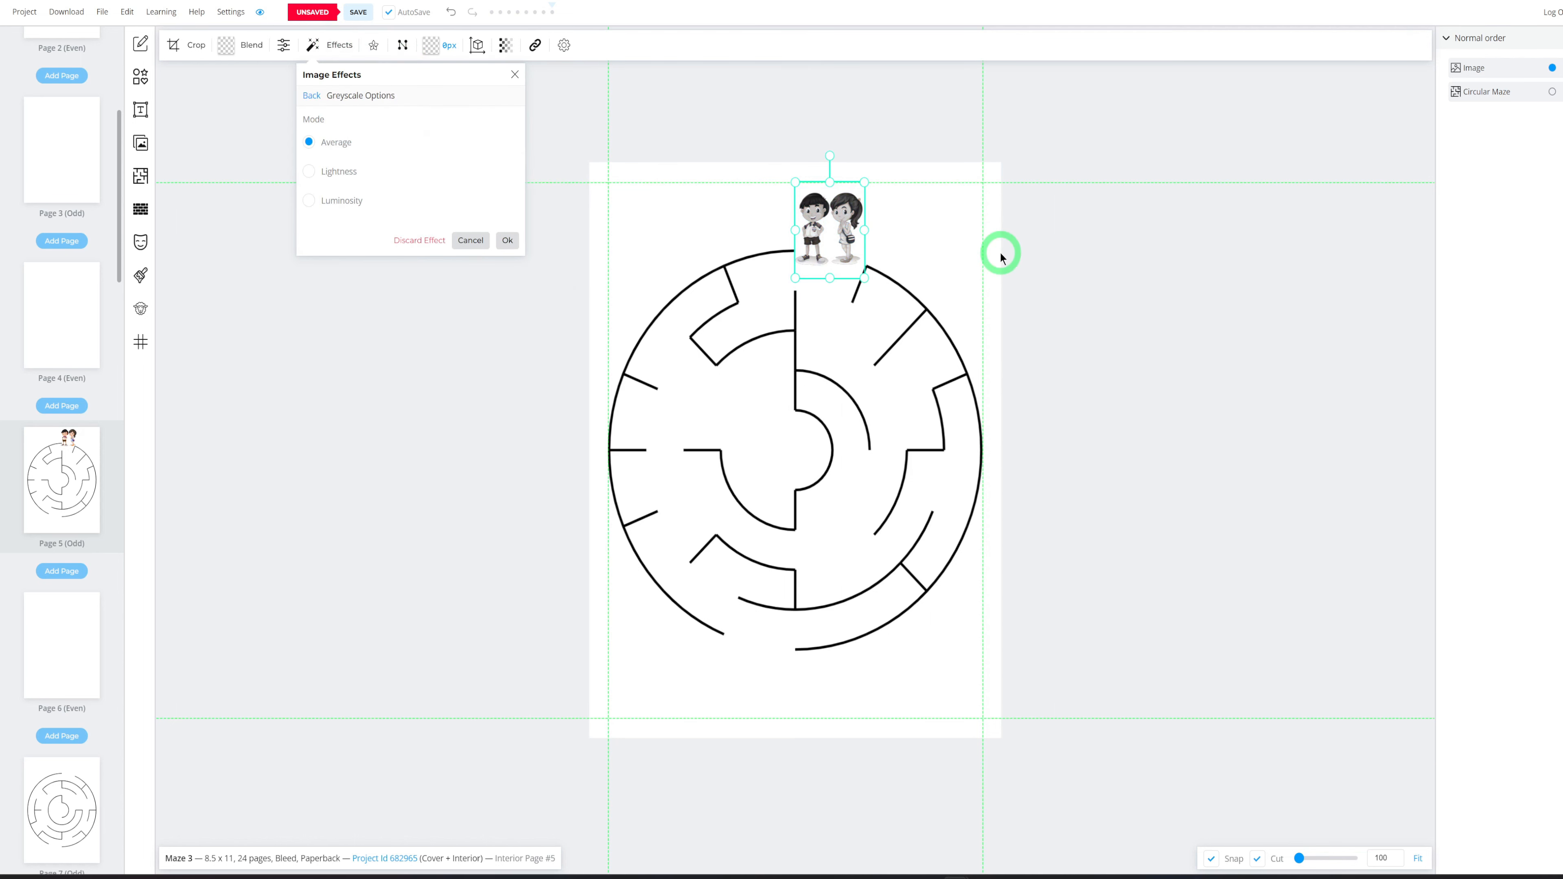
pyautogui.click(950, 249)
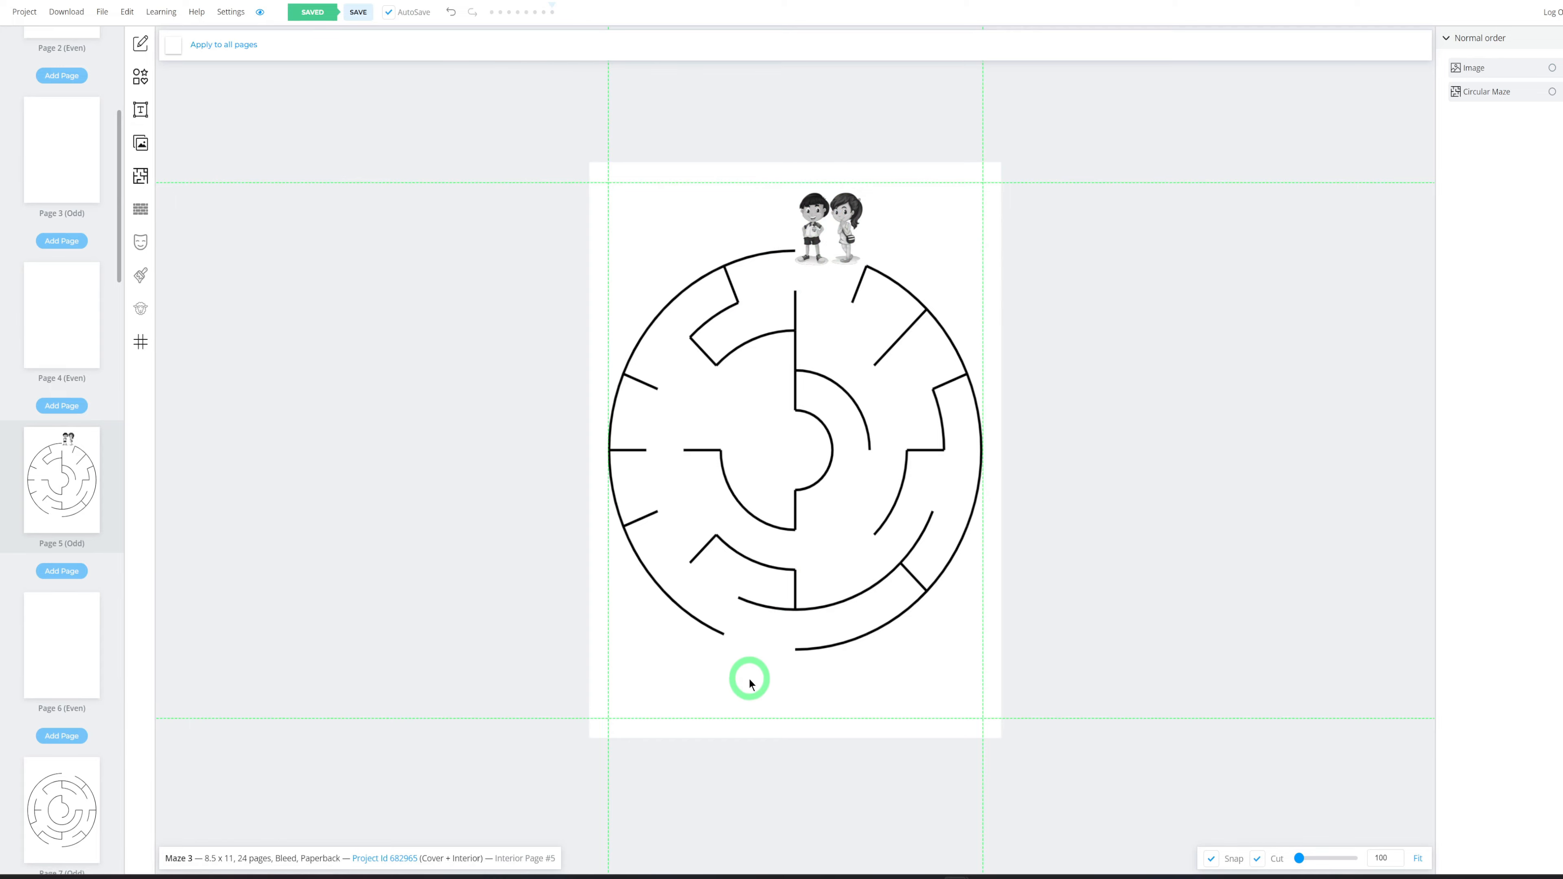
# Insert the uploaded elephant picture on page 5 and scale it down at the maze's lower exit
pyautogui.click(148, 153)
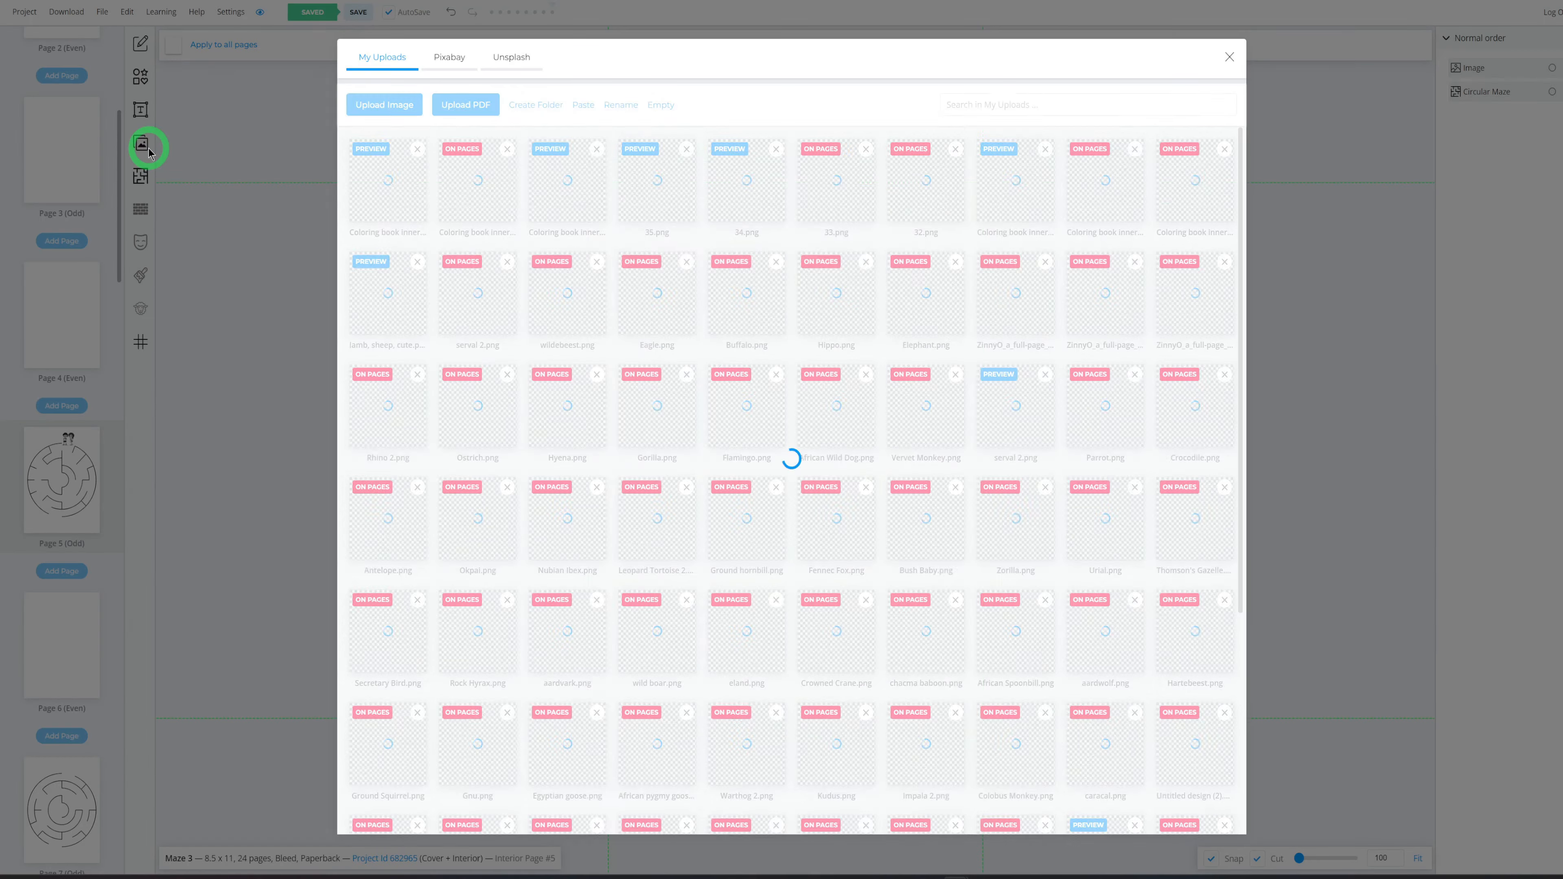
pyautogui.click(931, 183)
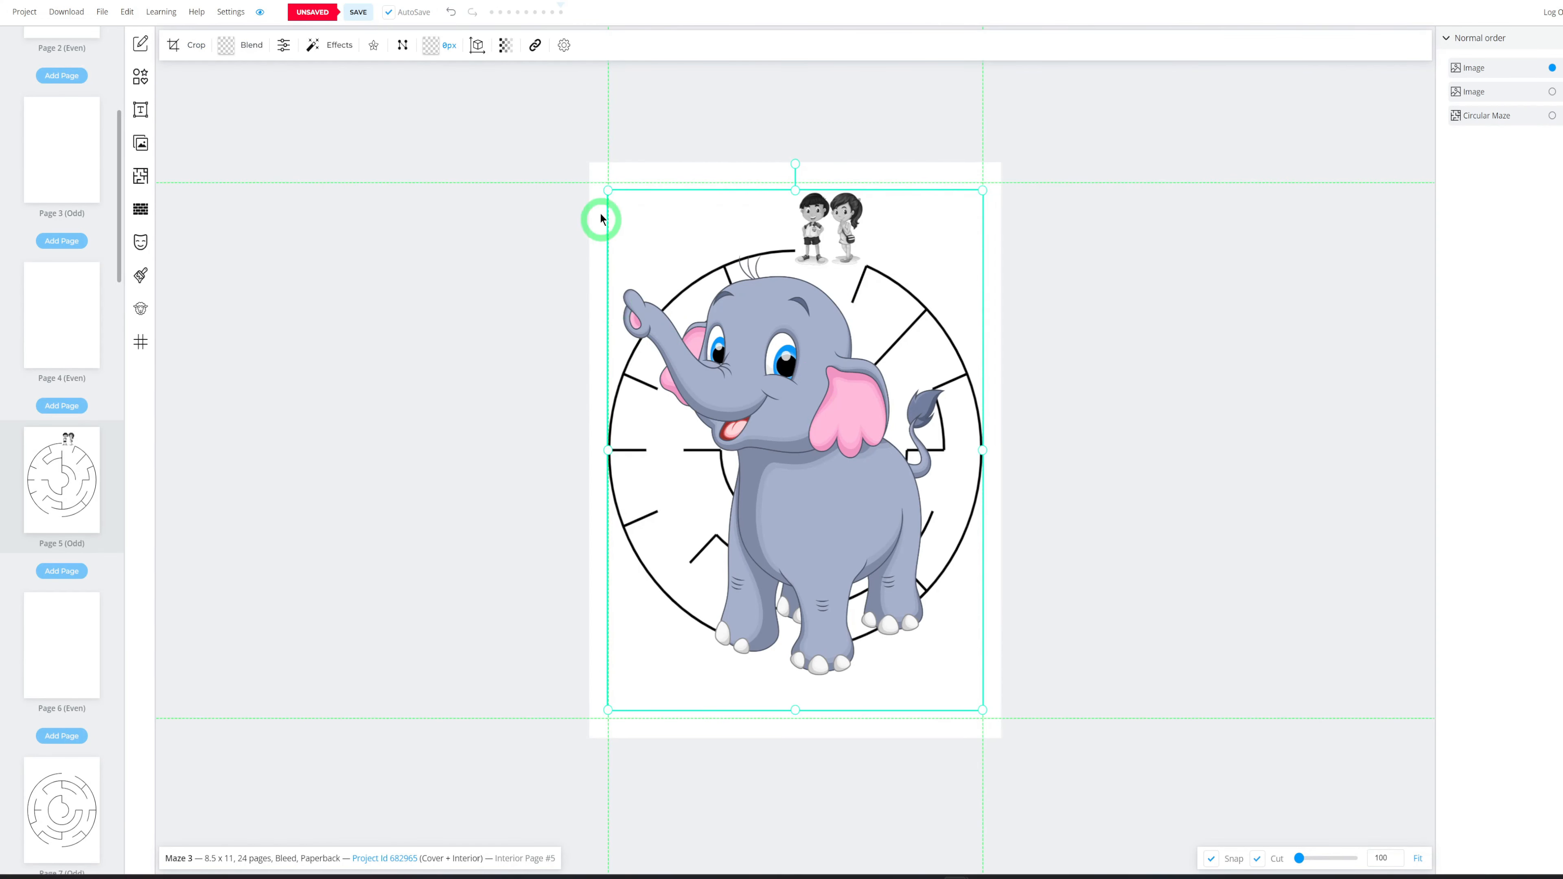
pyautogui.moveTo(608, 191); pyautogui.dragTo(799, 450)
pyautogui.moveTo(773, 664); pyautogui.dragTo(767, 666)
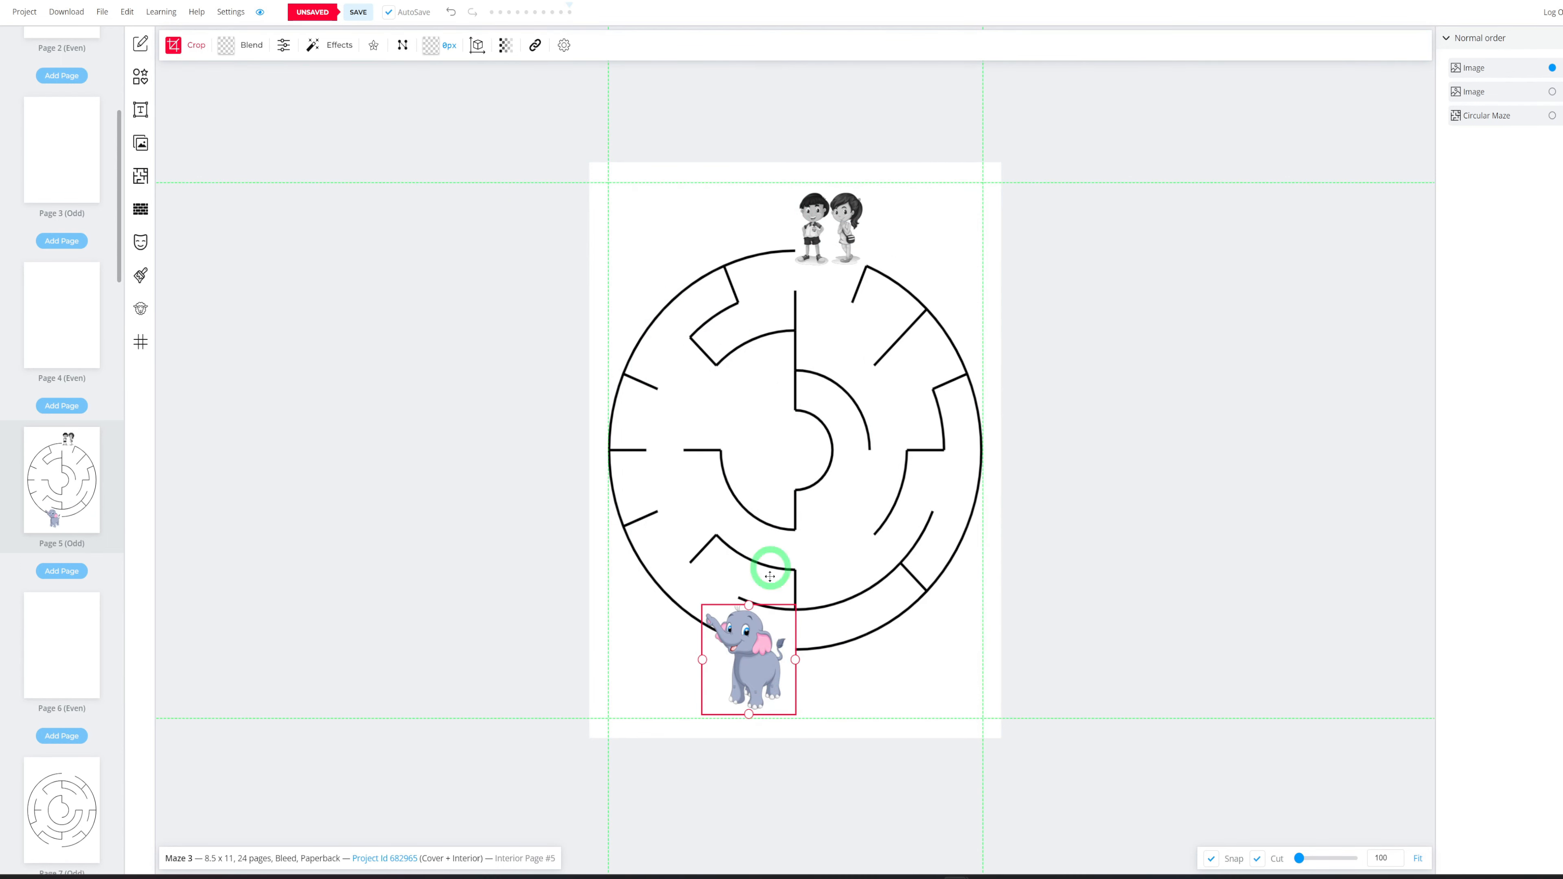
# Convert the elephant picture to greyscale and shift it slightly left and down, clear of the maze's exit opening
pyautogui.click(835, 687)
pyautogui.click(753, 665)
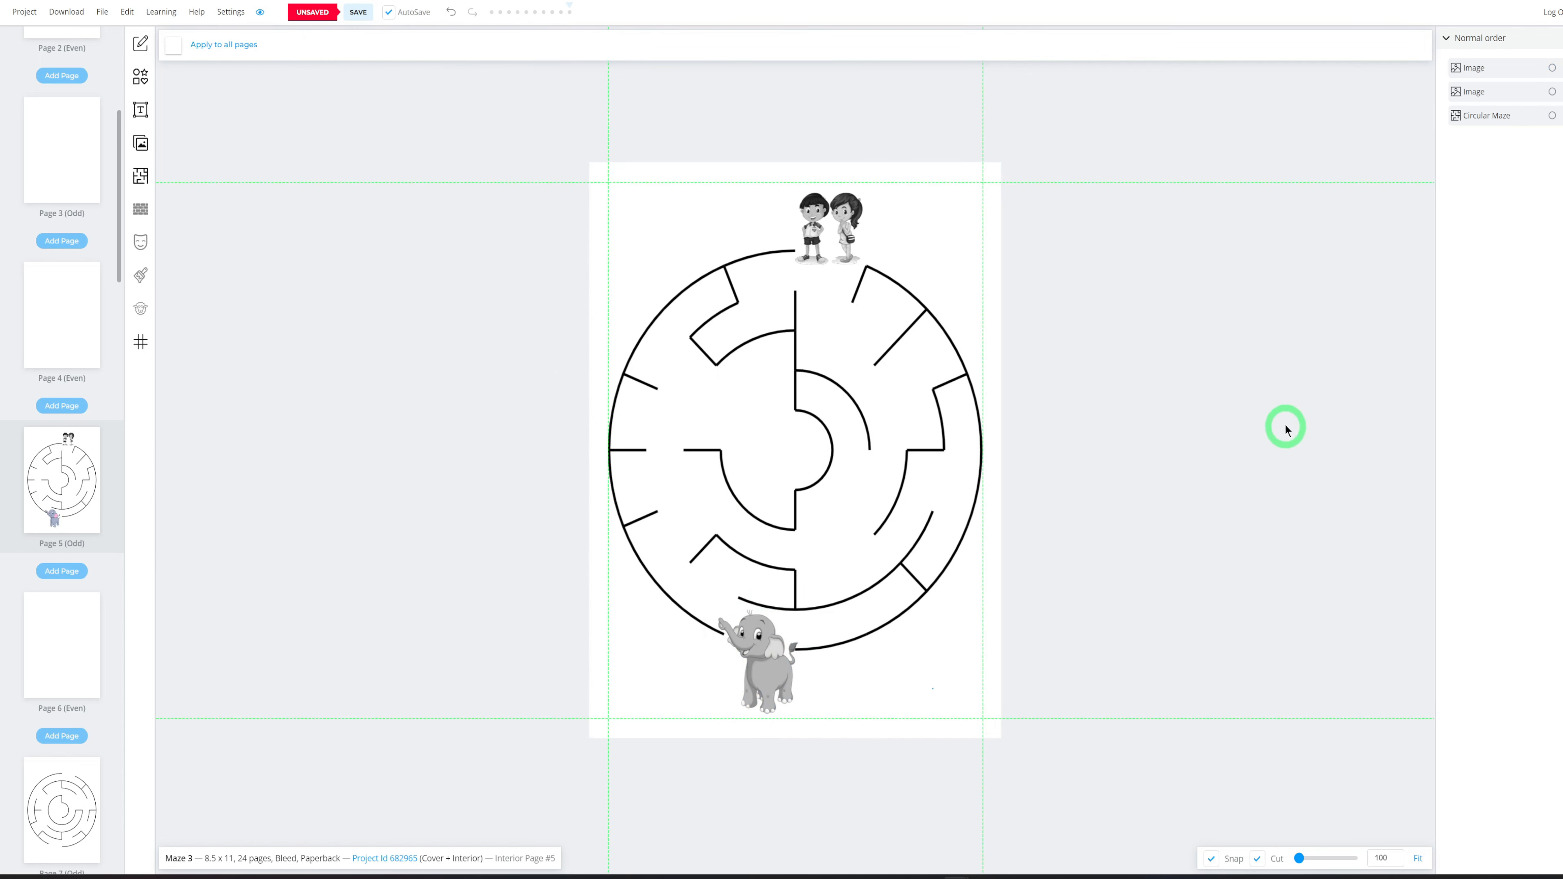
pyautogui.moveTo(756, 665); pyautogui.dragTo(722, 674)
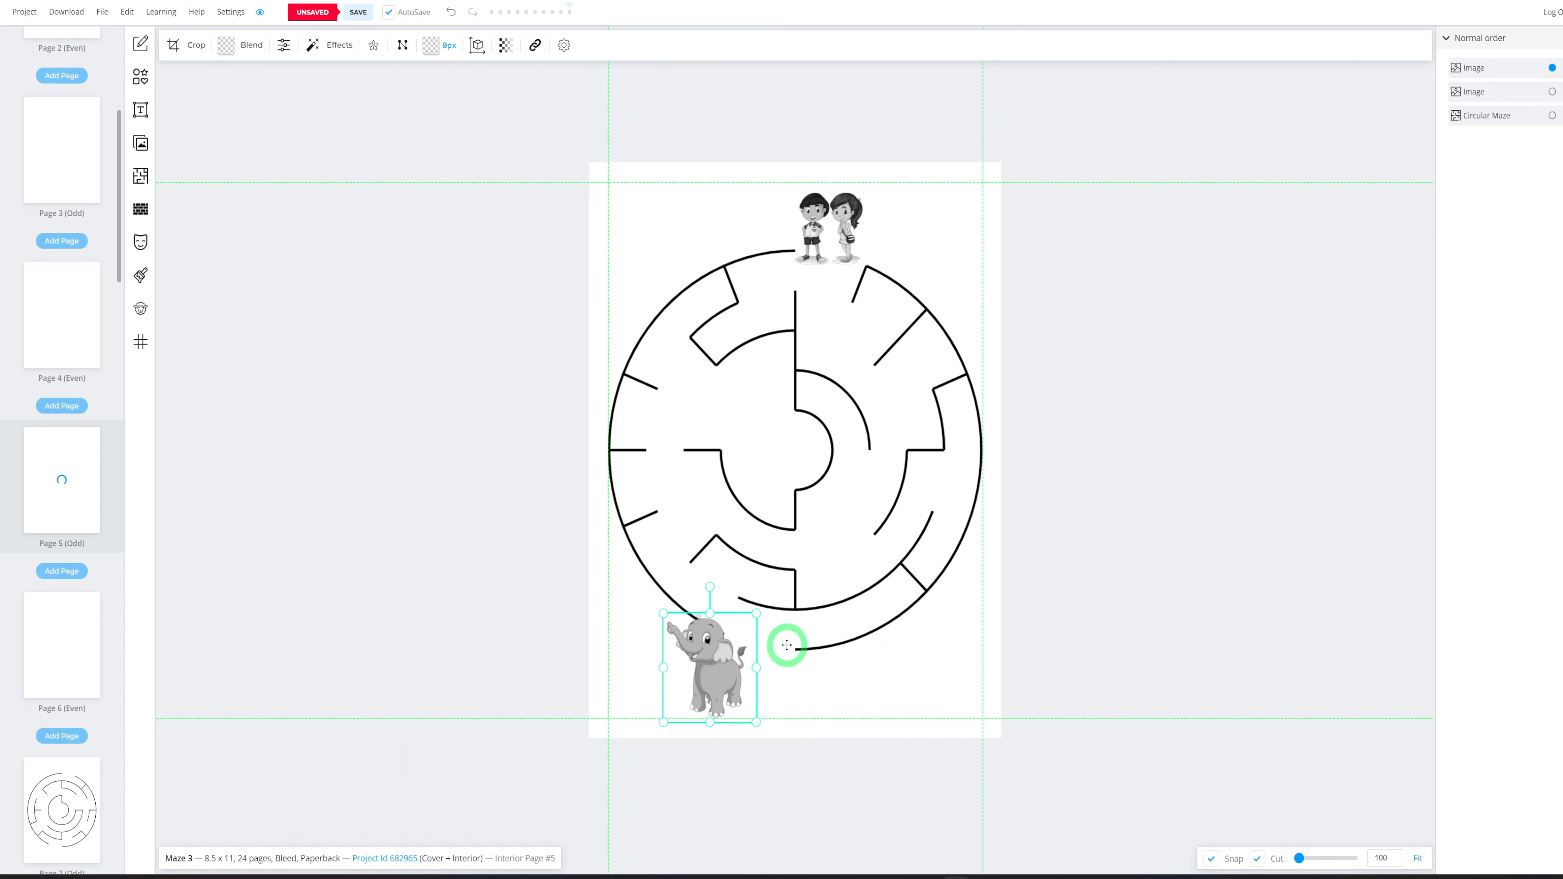
pyautogui.click(841, 687)
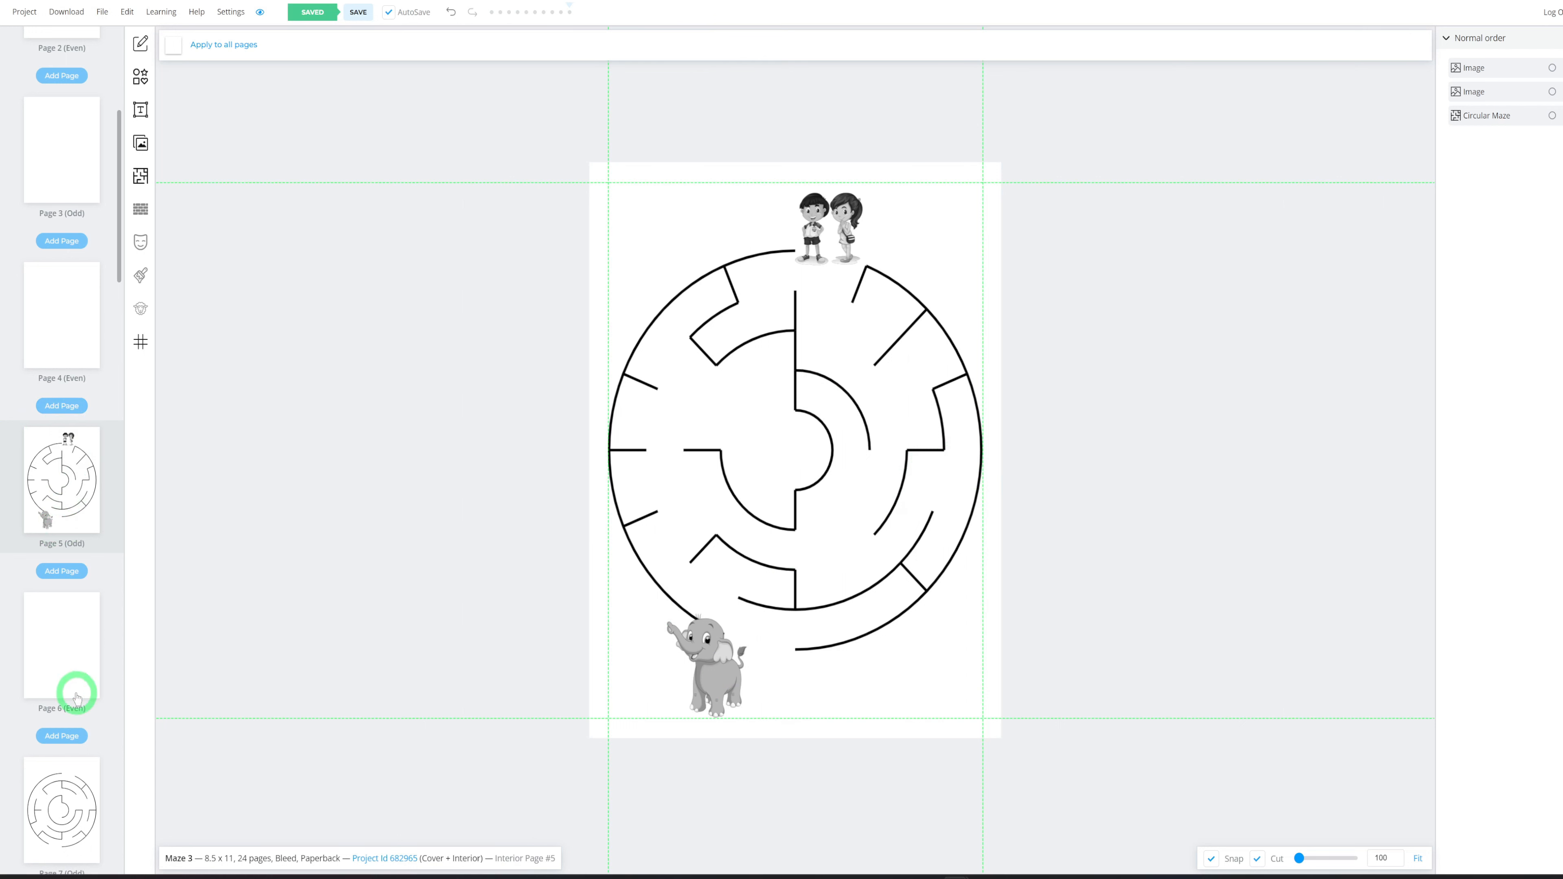
# Copy the greyscale boy-and-girl picture from page 5 to page 7, and insert the uploaded giraffe 34.png, scaled down, at the maze's lower exit
pyautogui.scroll(-3, 76, 692)
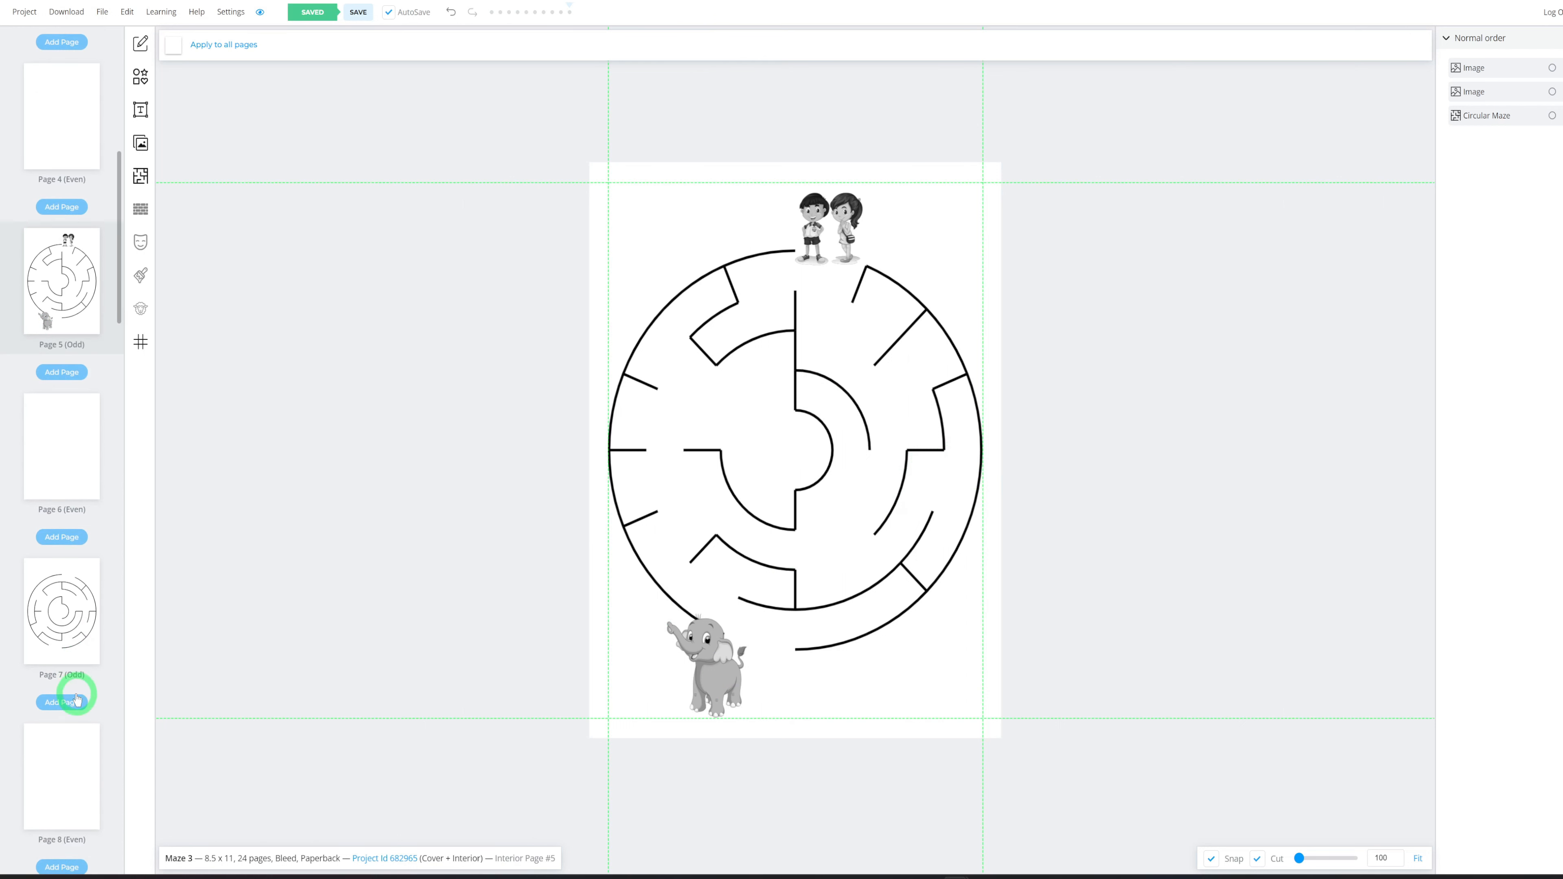
pyautogui.click(836, 215)
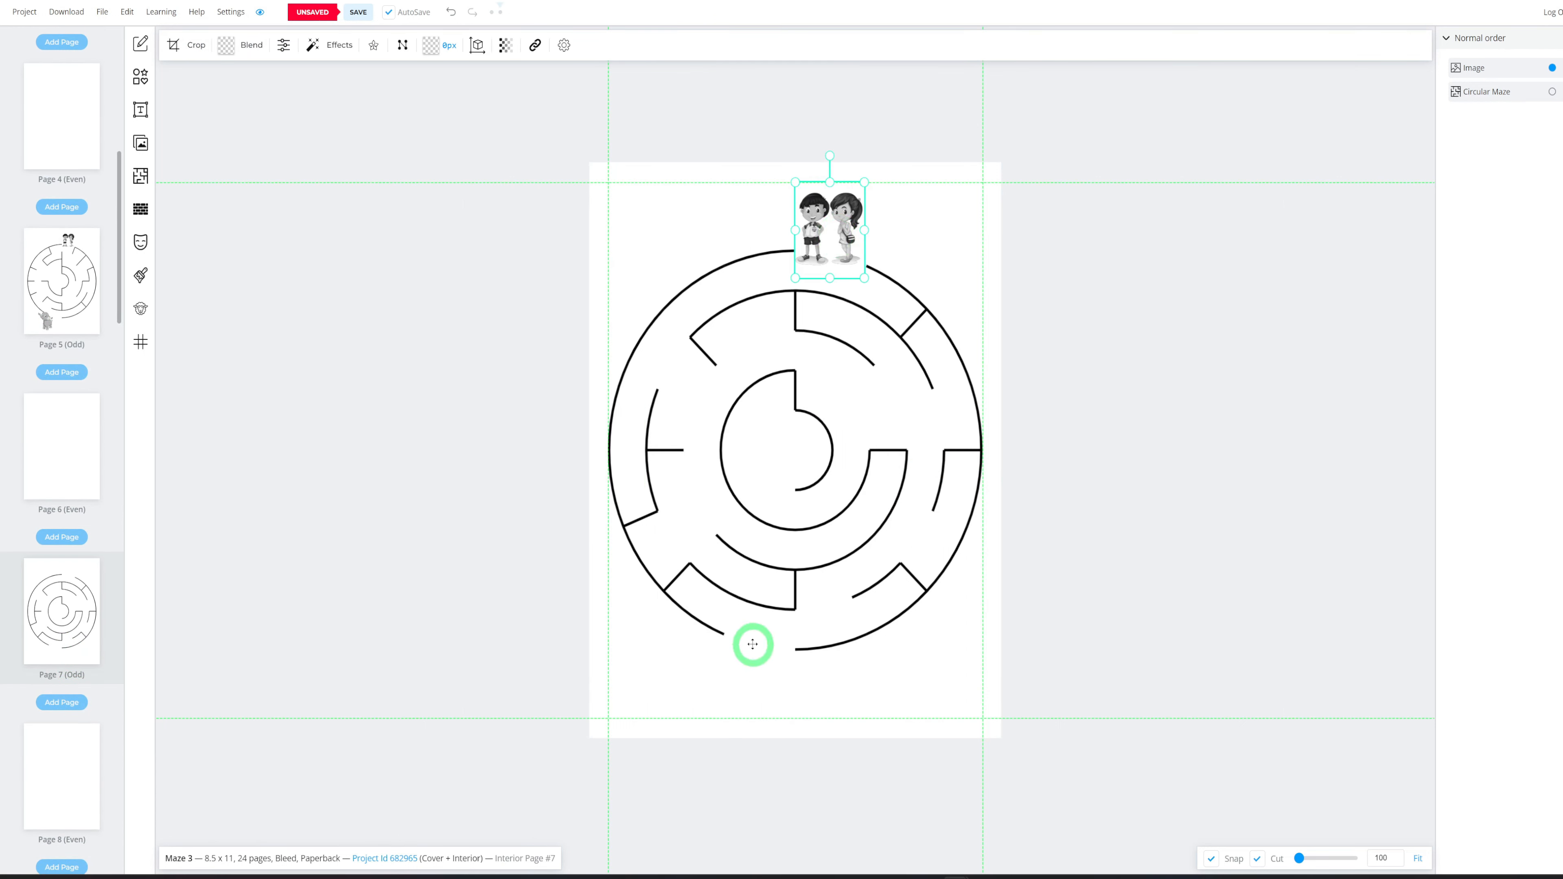
pyautogui.click(141, 143)
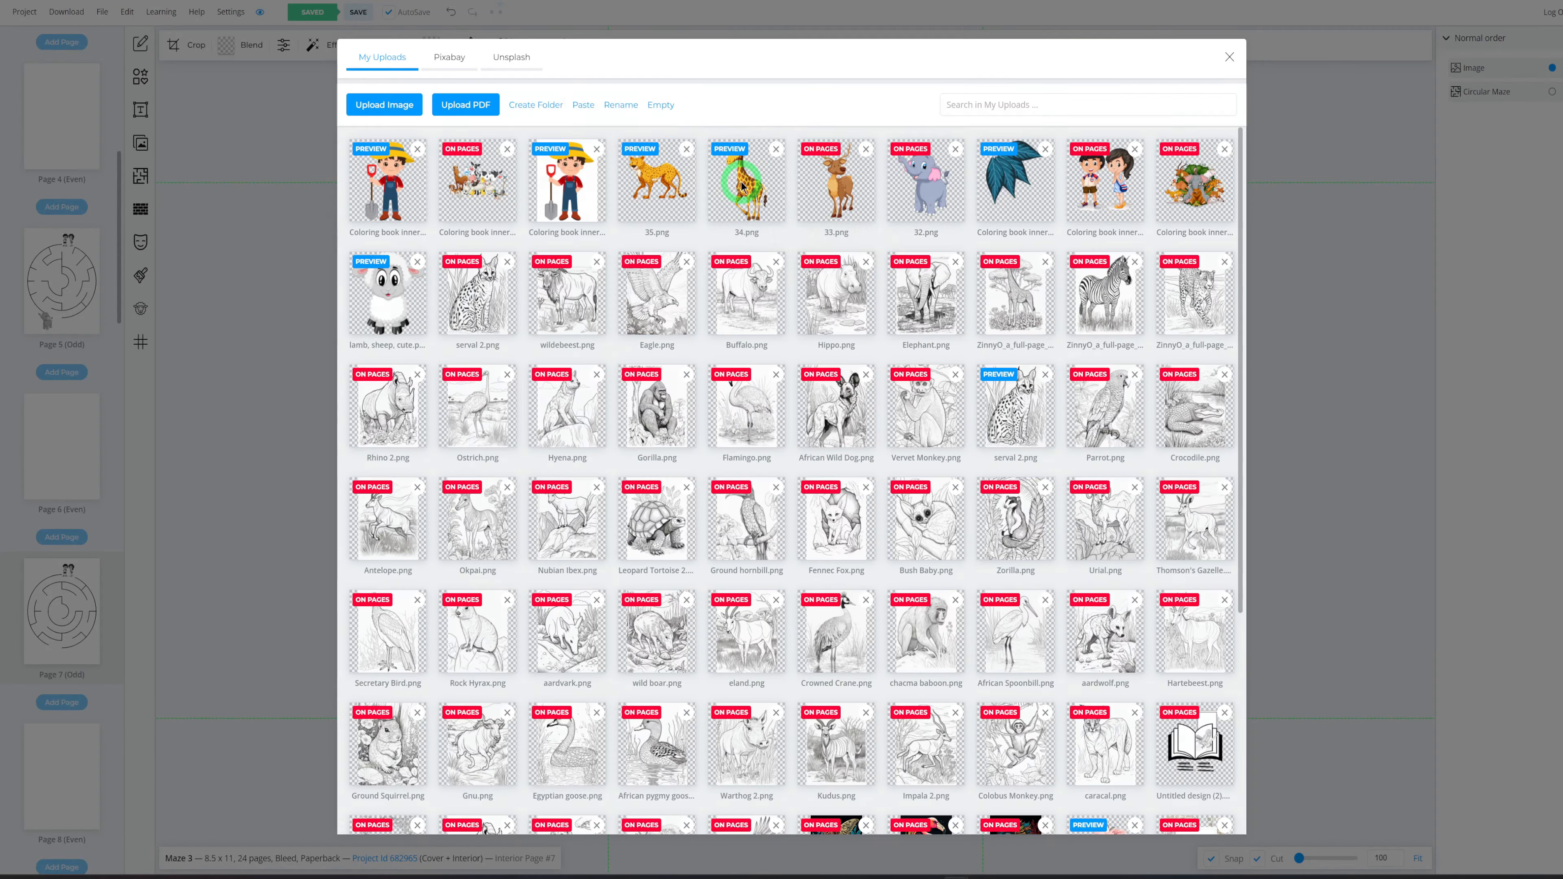
pyautogui.click(739, 178)
pyautogui.moveTo(608, 190); pyautogui.dragTo(847, 548)
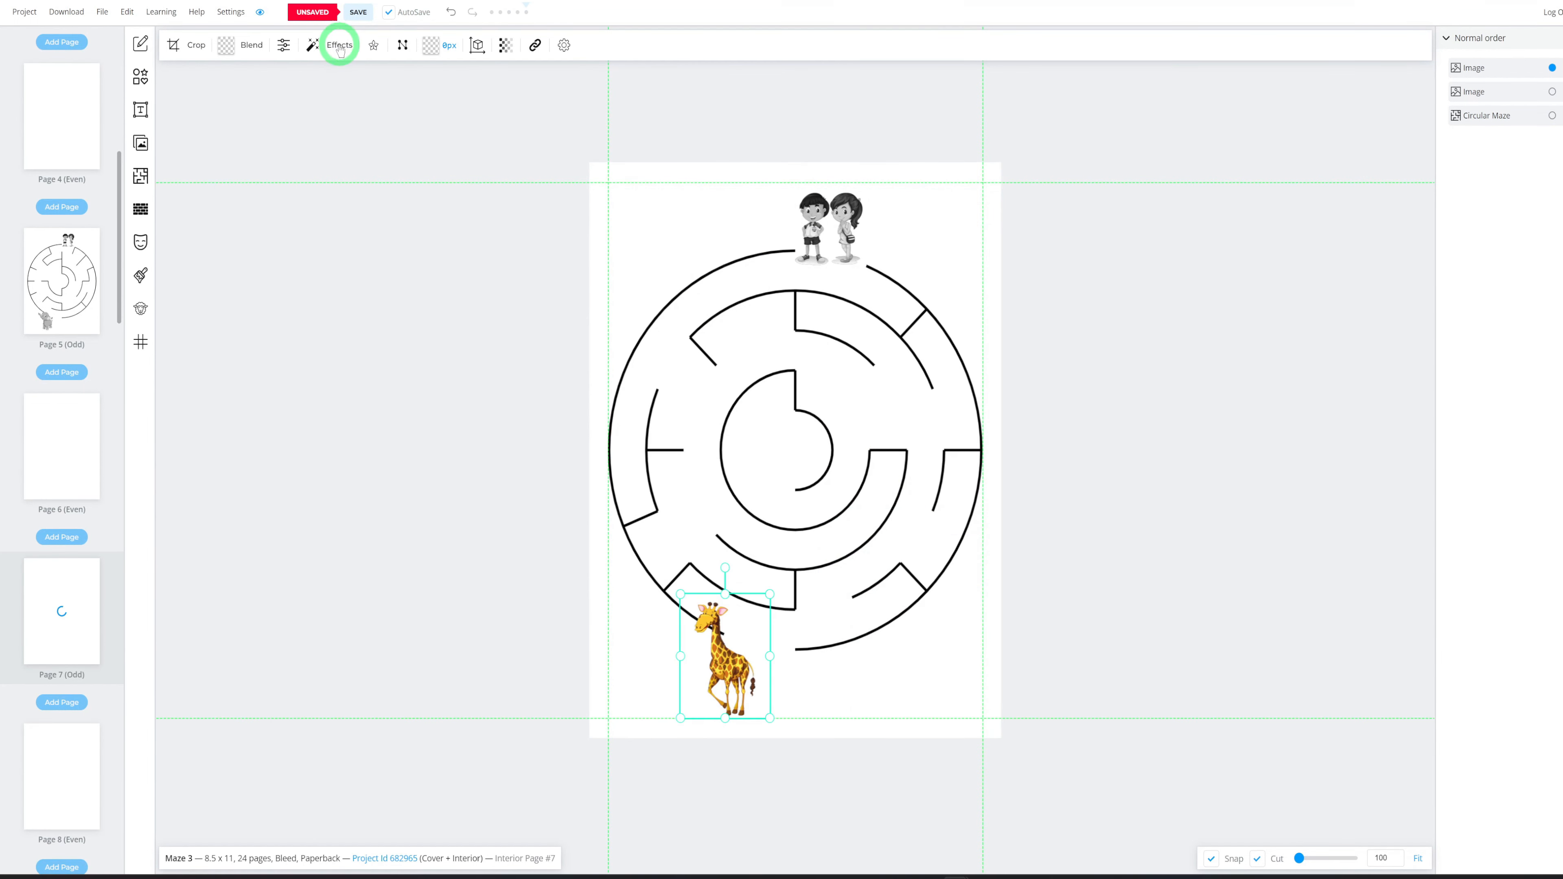
# Apply the Greyscale effect to the giraffe picture on page 7 and shift it slightly to the right
pyautogui.click(339, 46)
pyautogui.click(385, 121)
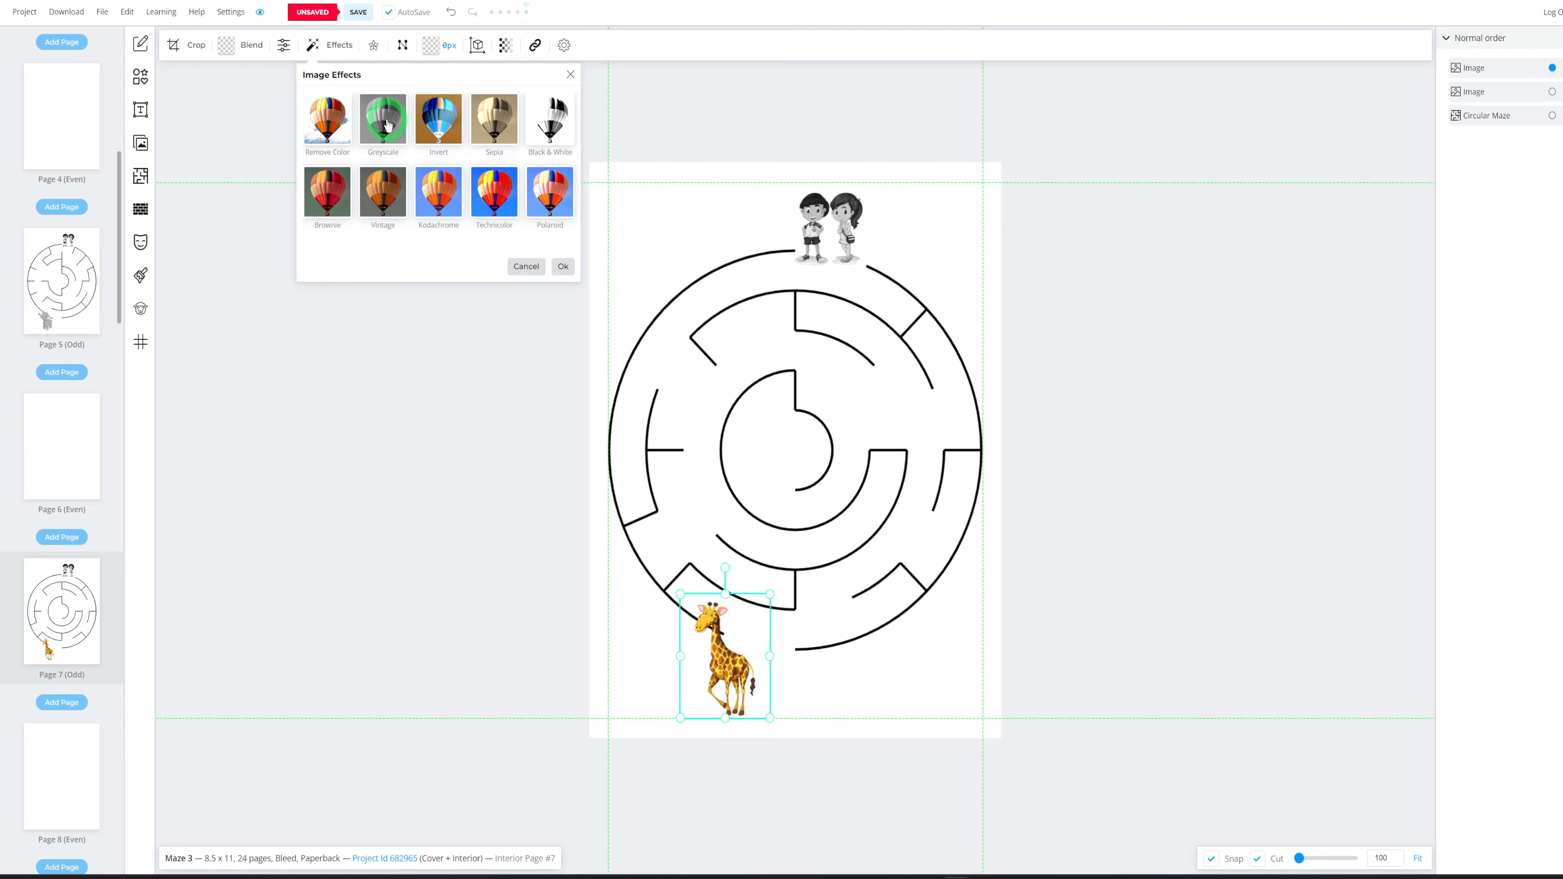
pyautogui.click(386, 122)
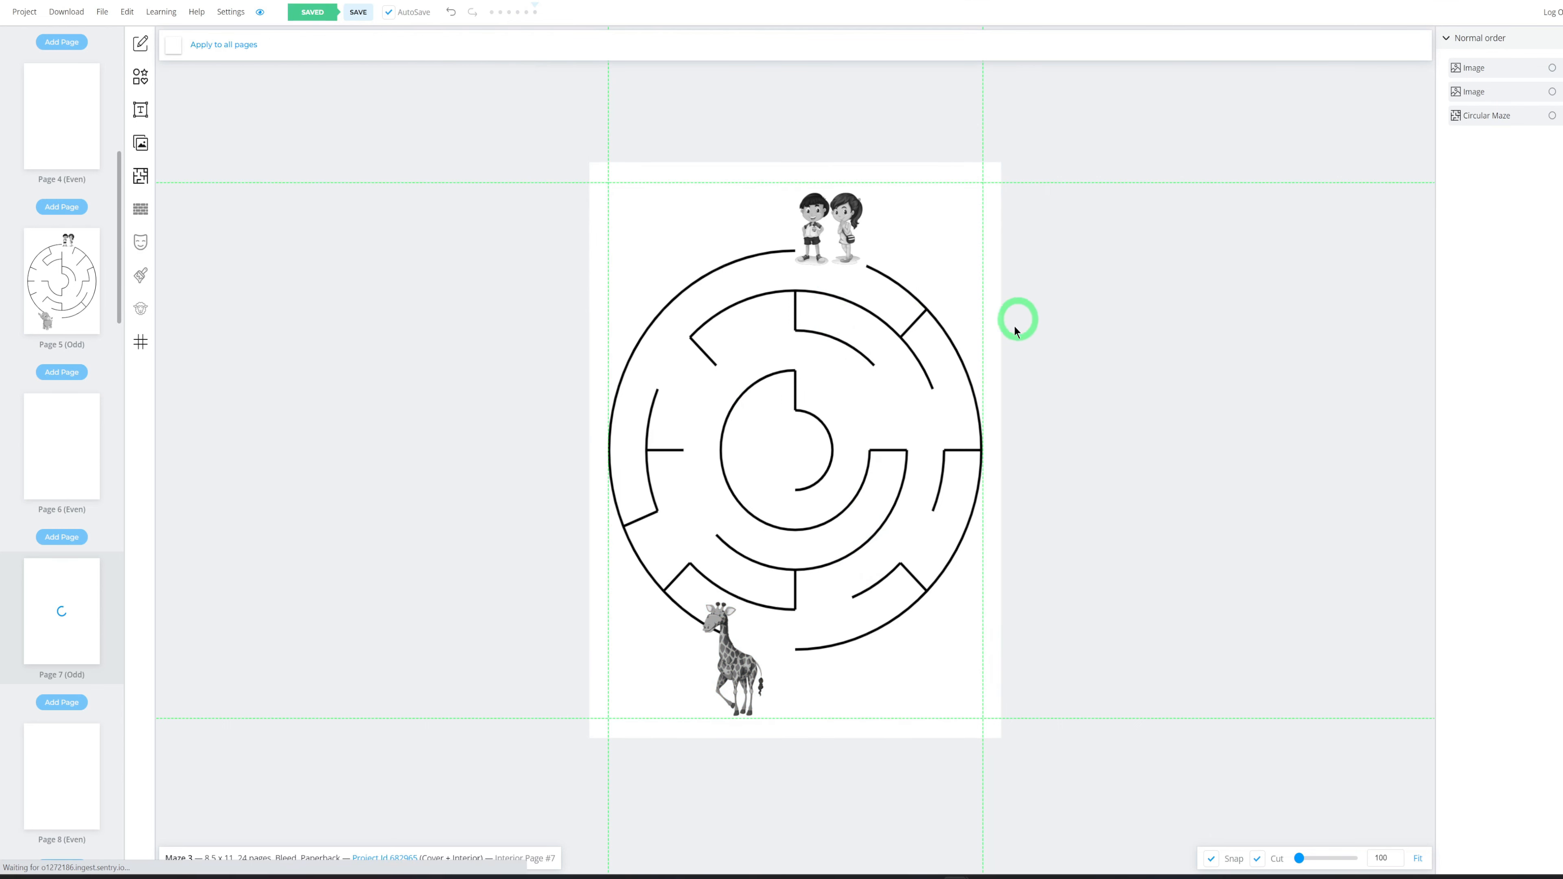
# Insert the uploaded green leaf frame 19.png on interior page 3 and enlarge it within its crop area to fill the page margins
pyautogui.scroll(-7, 62, 474)
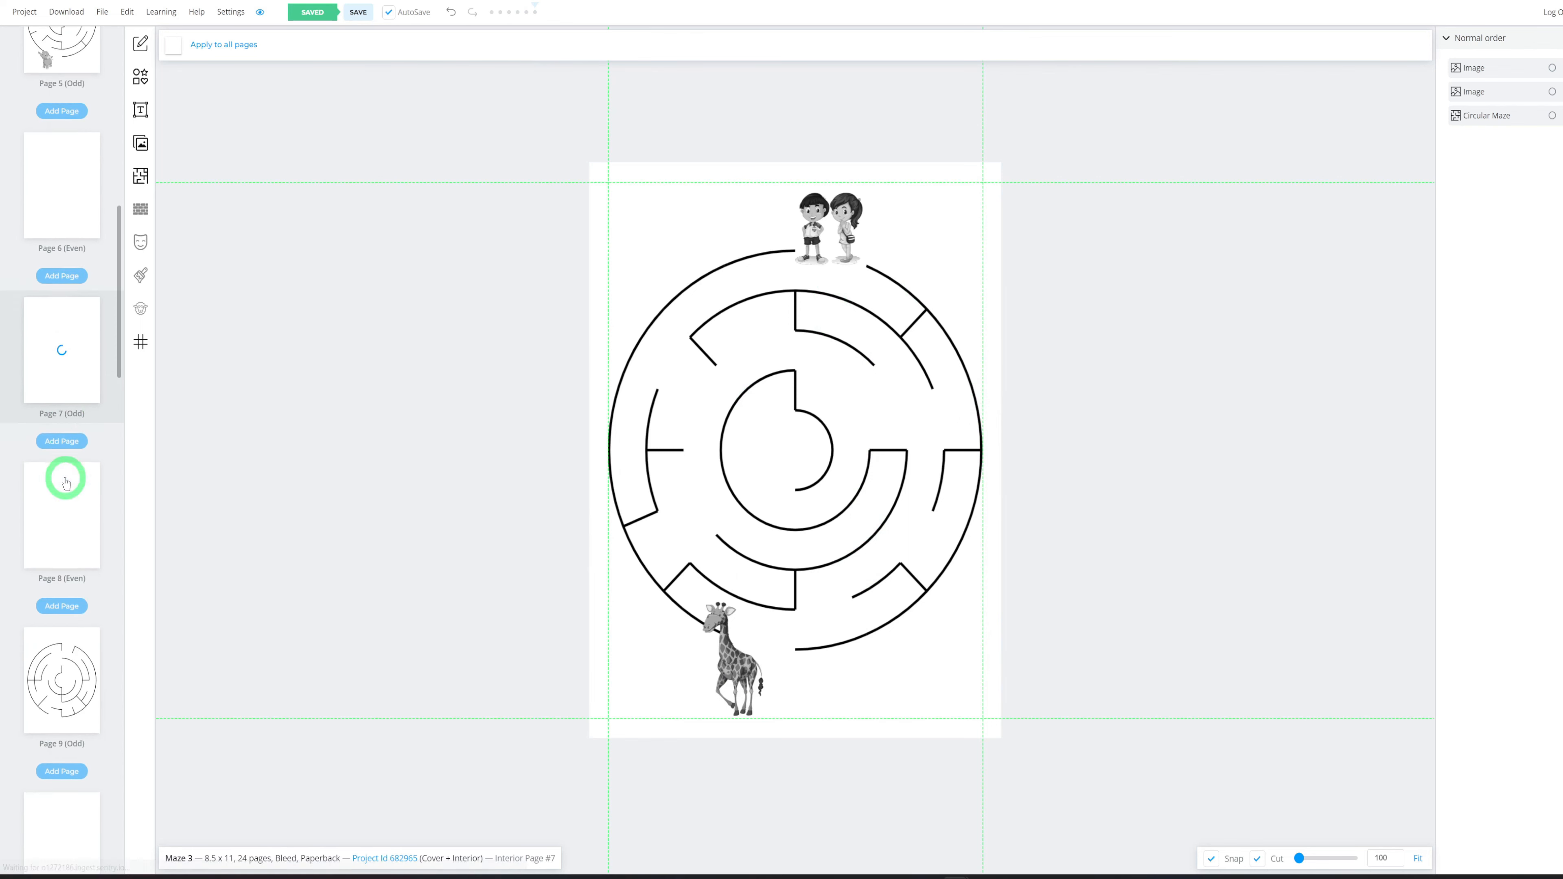
pyautogui.scroll(10, 64, 474)
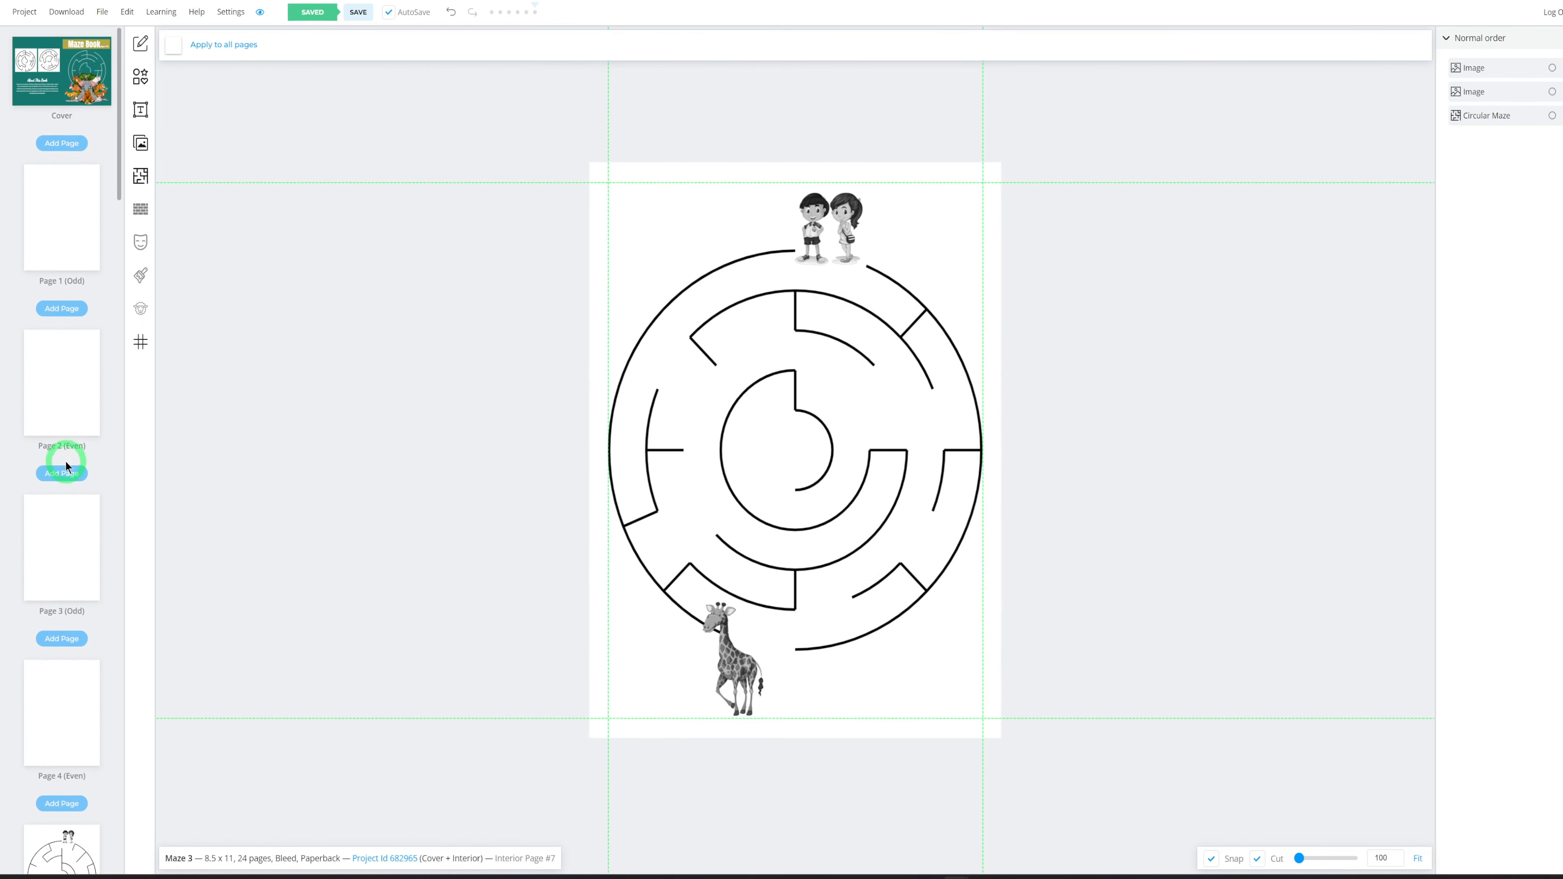
pyautogui.click(72, 555)
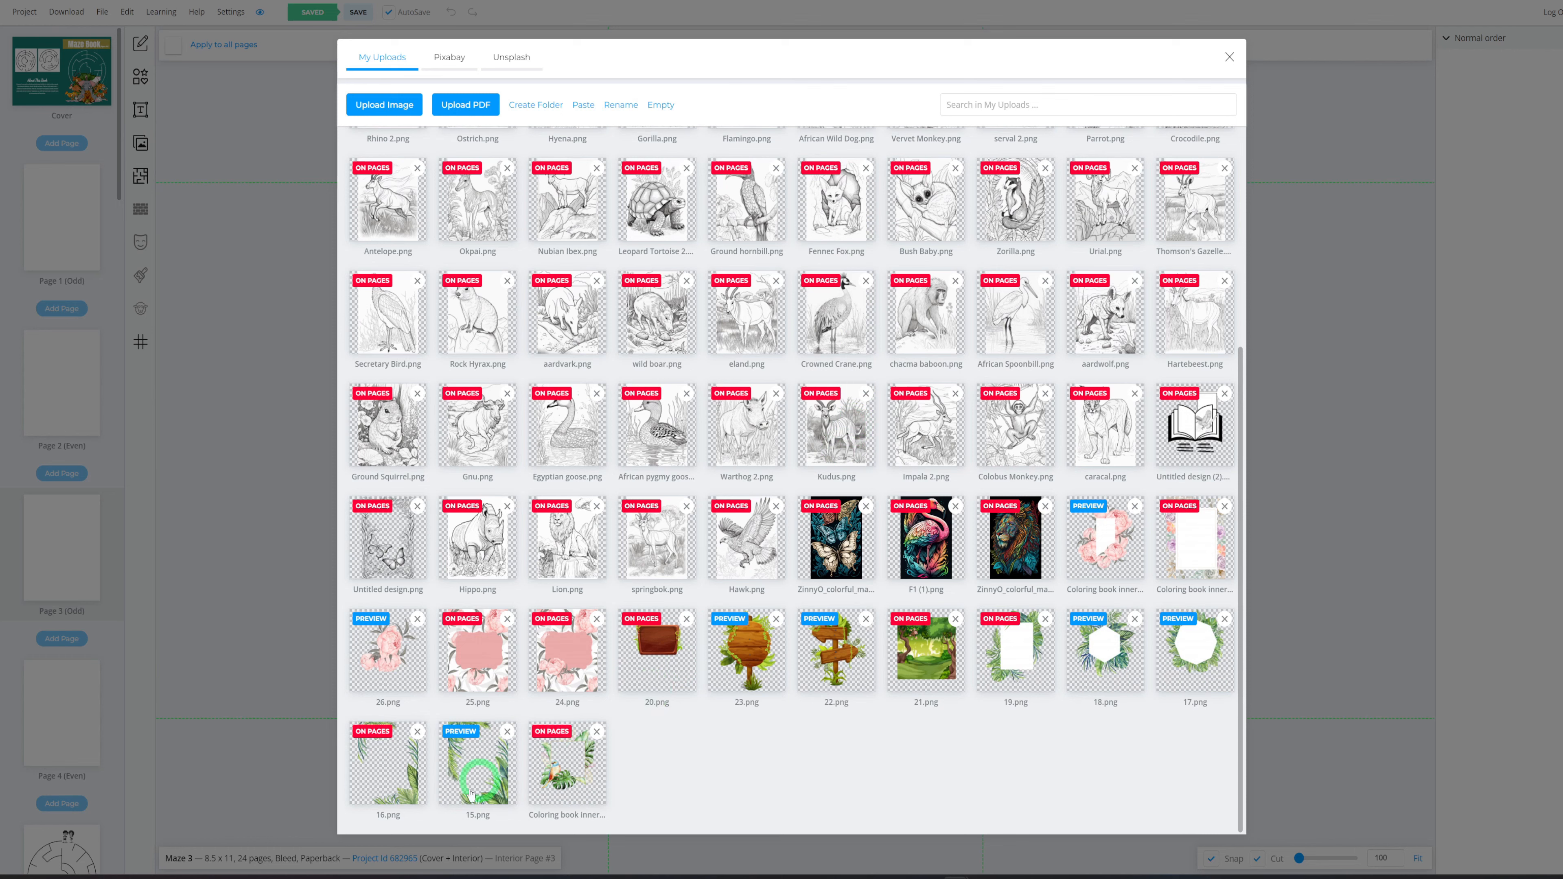
pyautogui.click(1050, 683)
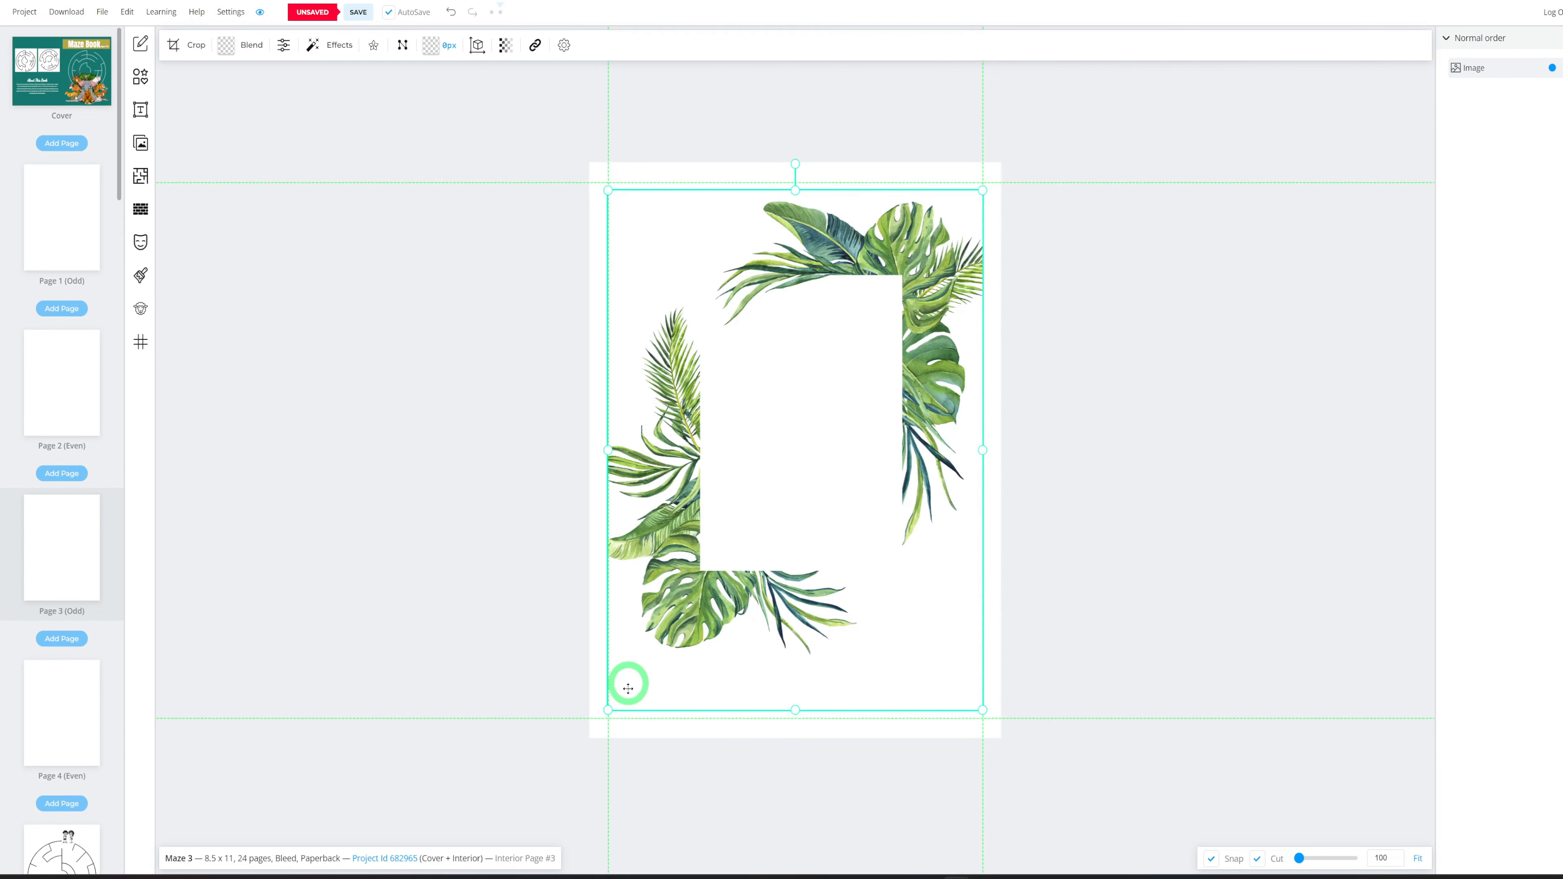
pyautogui.doubleClick(617, 707)
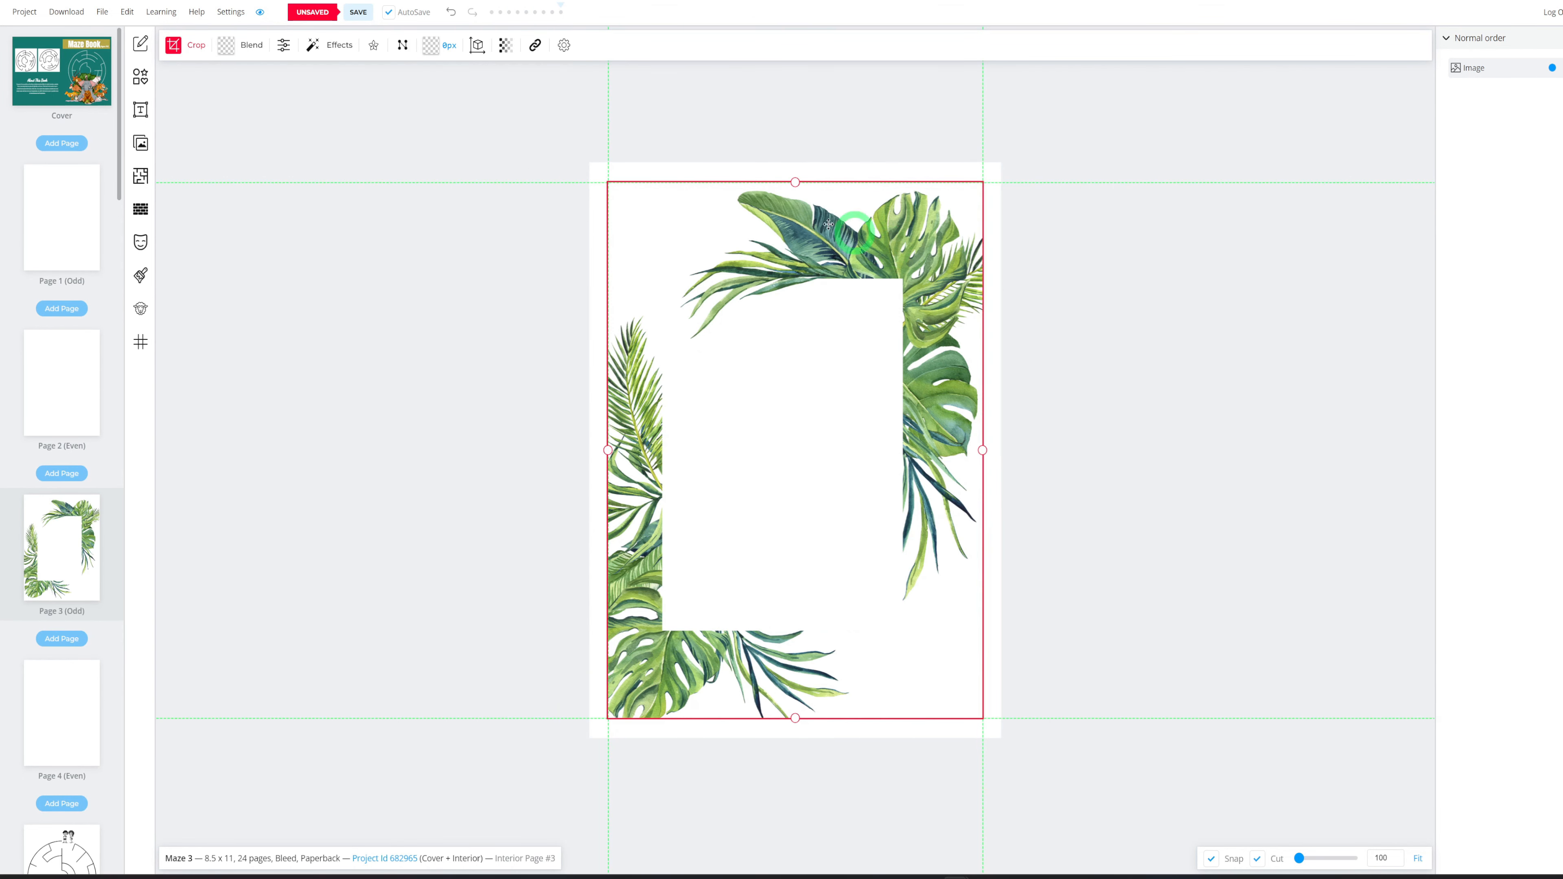
# Apply the Greyscale effect in Average mode to the leaf frame on page 3
pyautogui.click(339, 45)
pyautogui.click(394, 124)
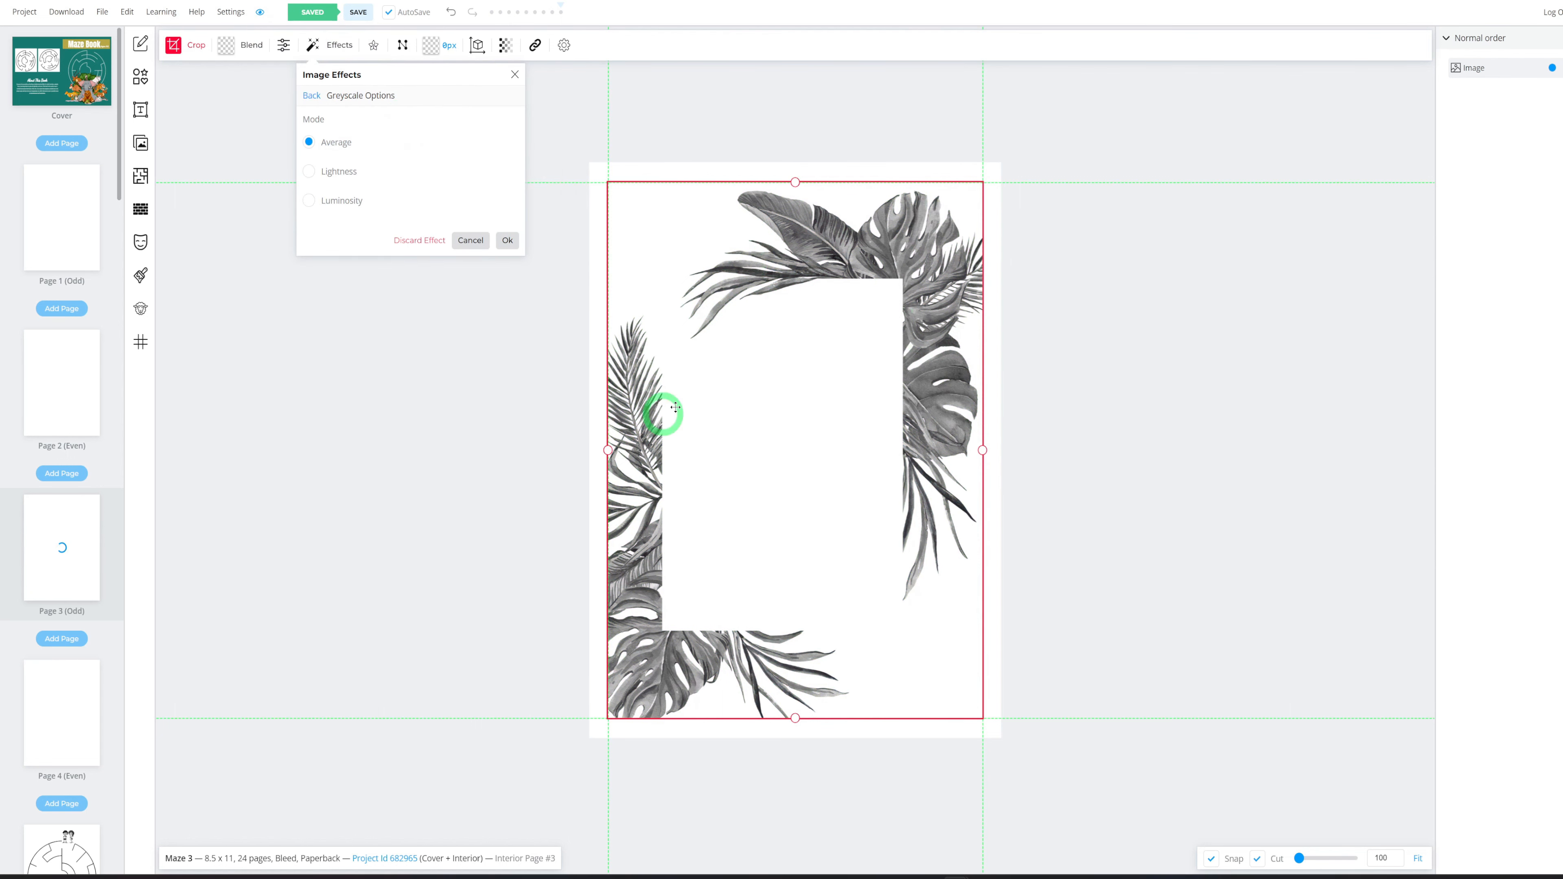
pyautogui.click(505, 242)
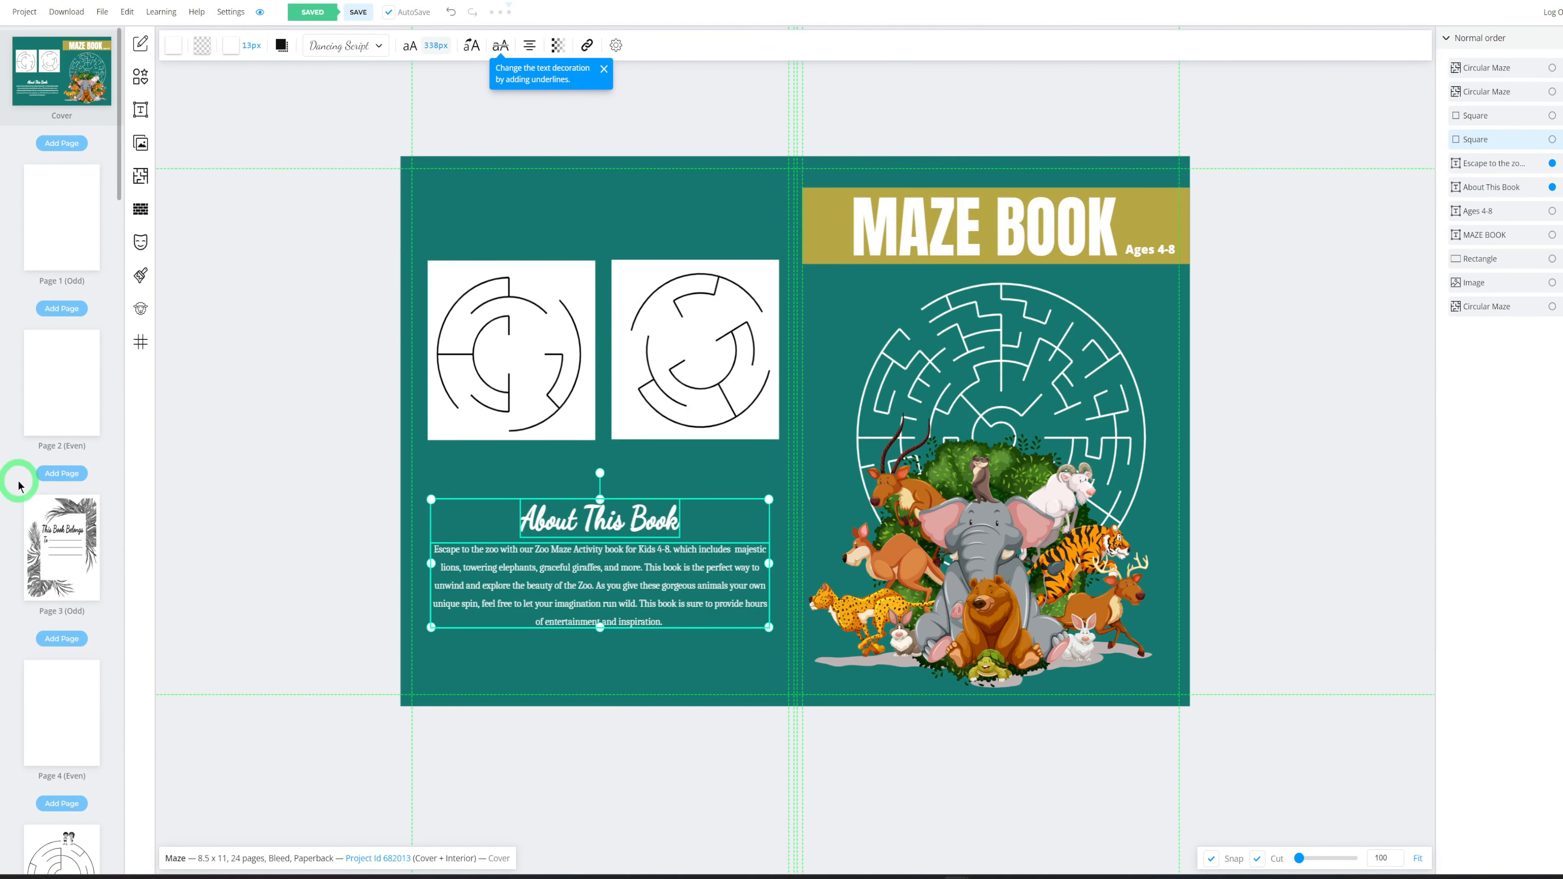
# Copy the "This Book Belongs To" text and its three writing lines from page 3 of the Maze project into Maze 3's page 3, and review the interior pages
pyautogui.click(53, 591)
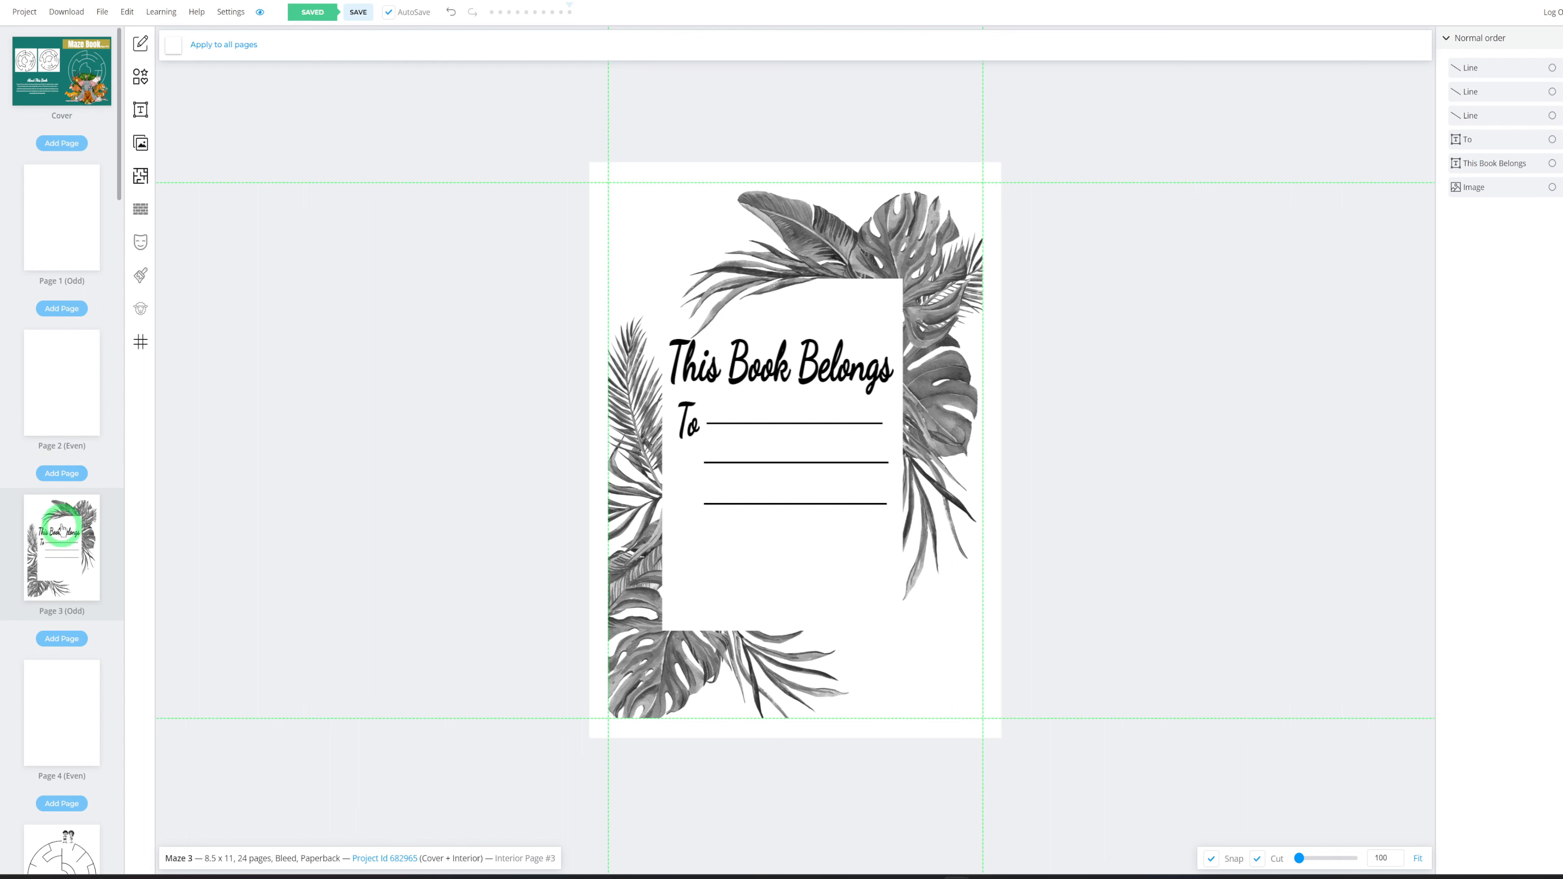
pyautogui.scroll(-8, 62, 481)
pyautogui.scroll(-17, 56, 487)
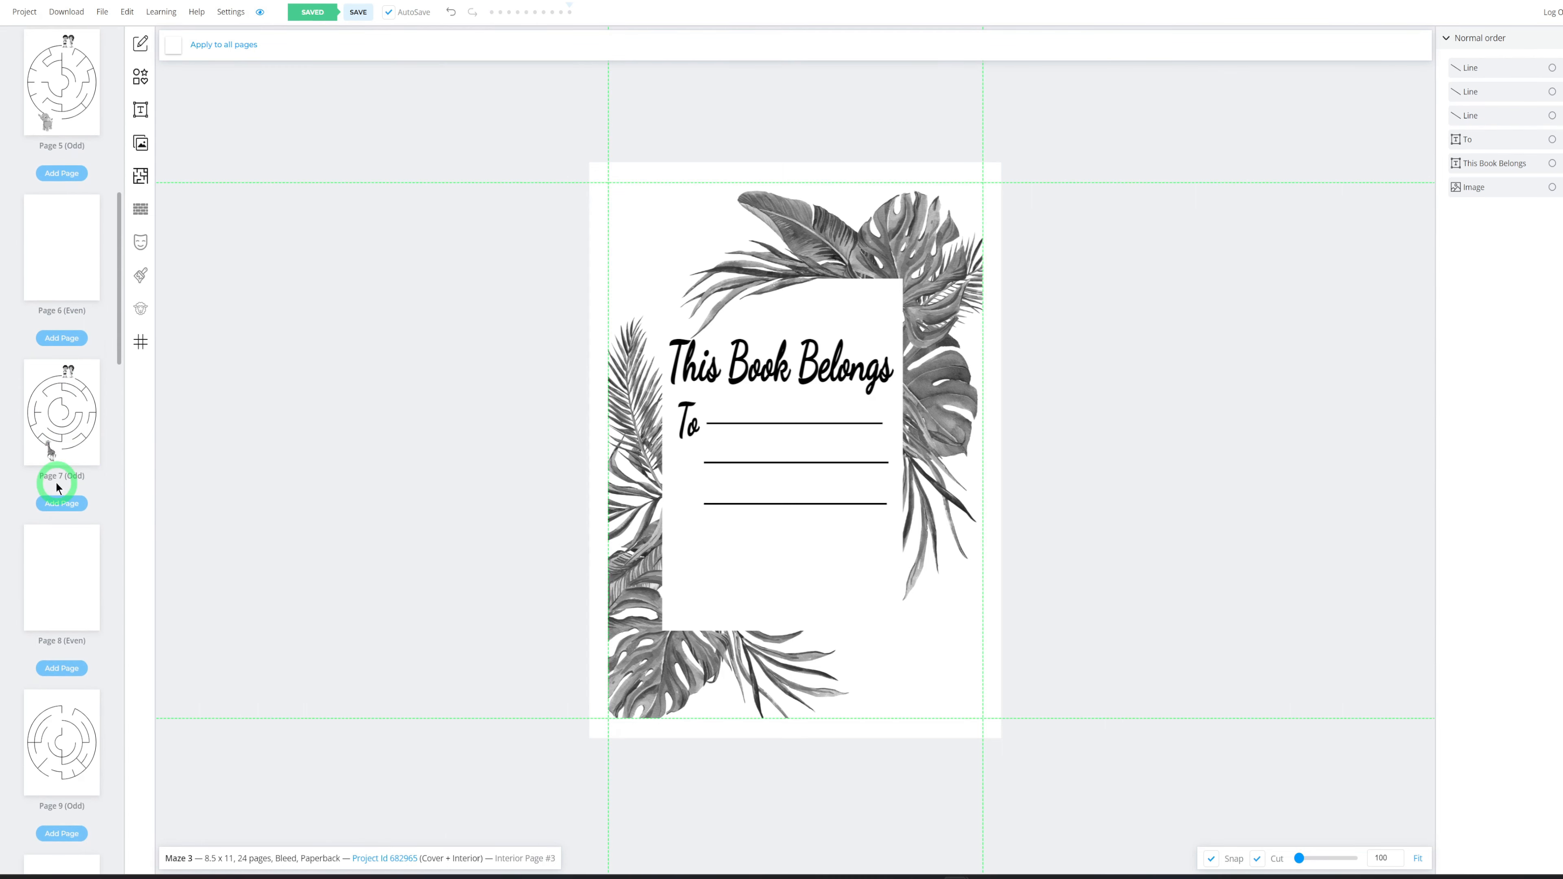
pyautogui.scroll(-17, 57, 487)
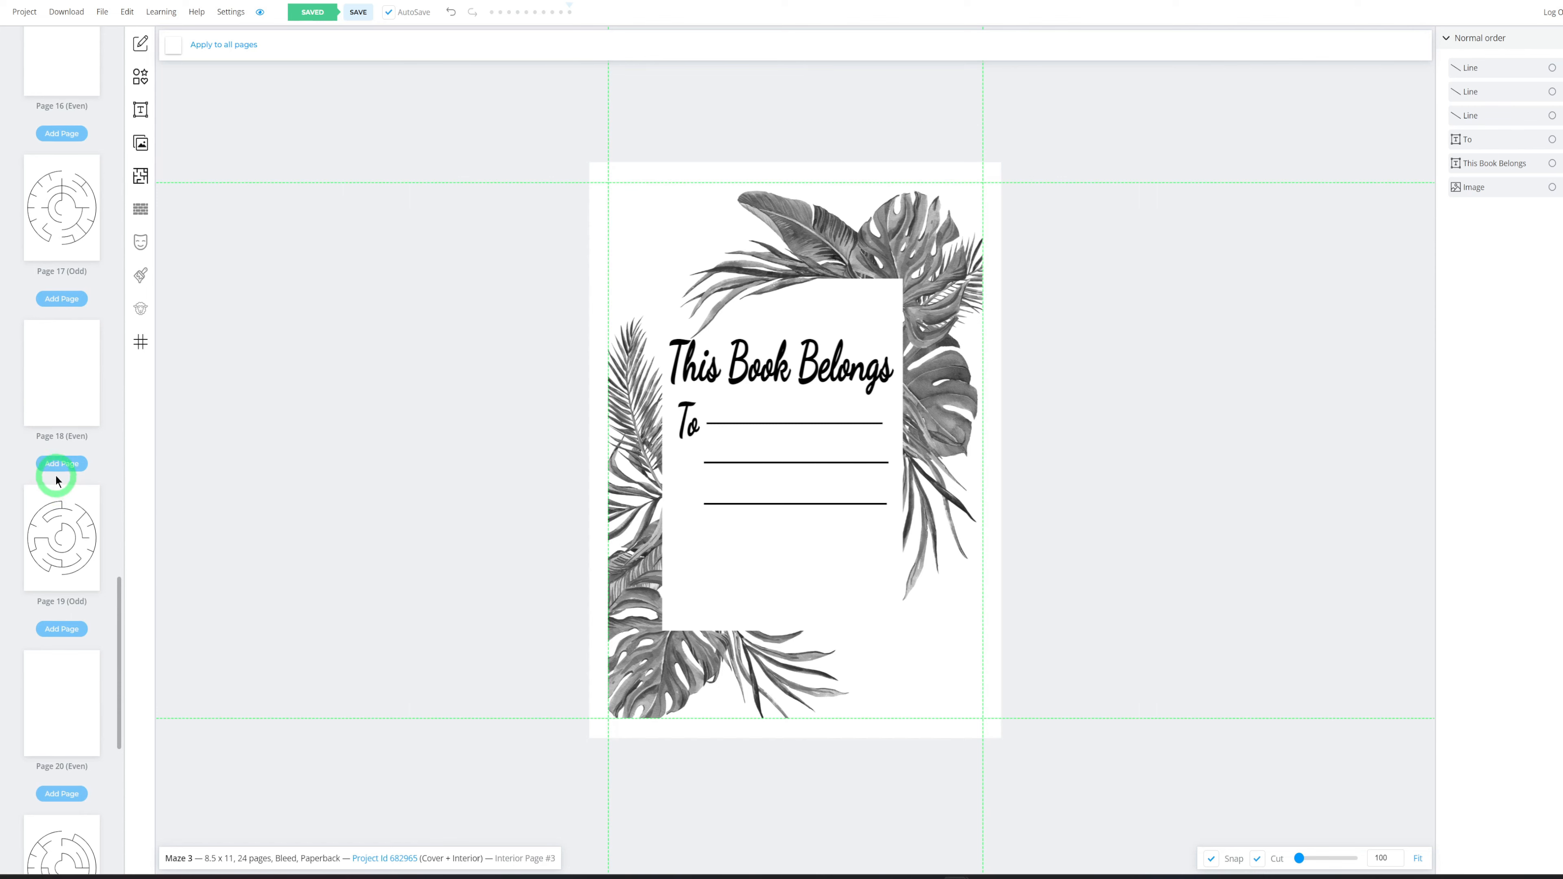
pyautogui.scroll(20, 57, 482)
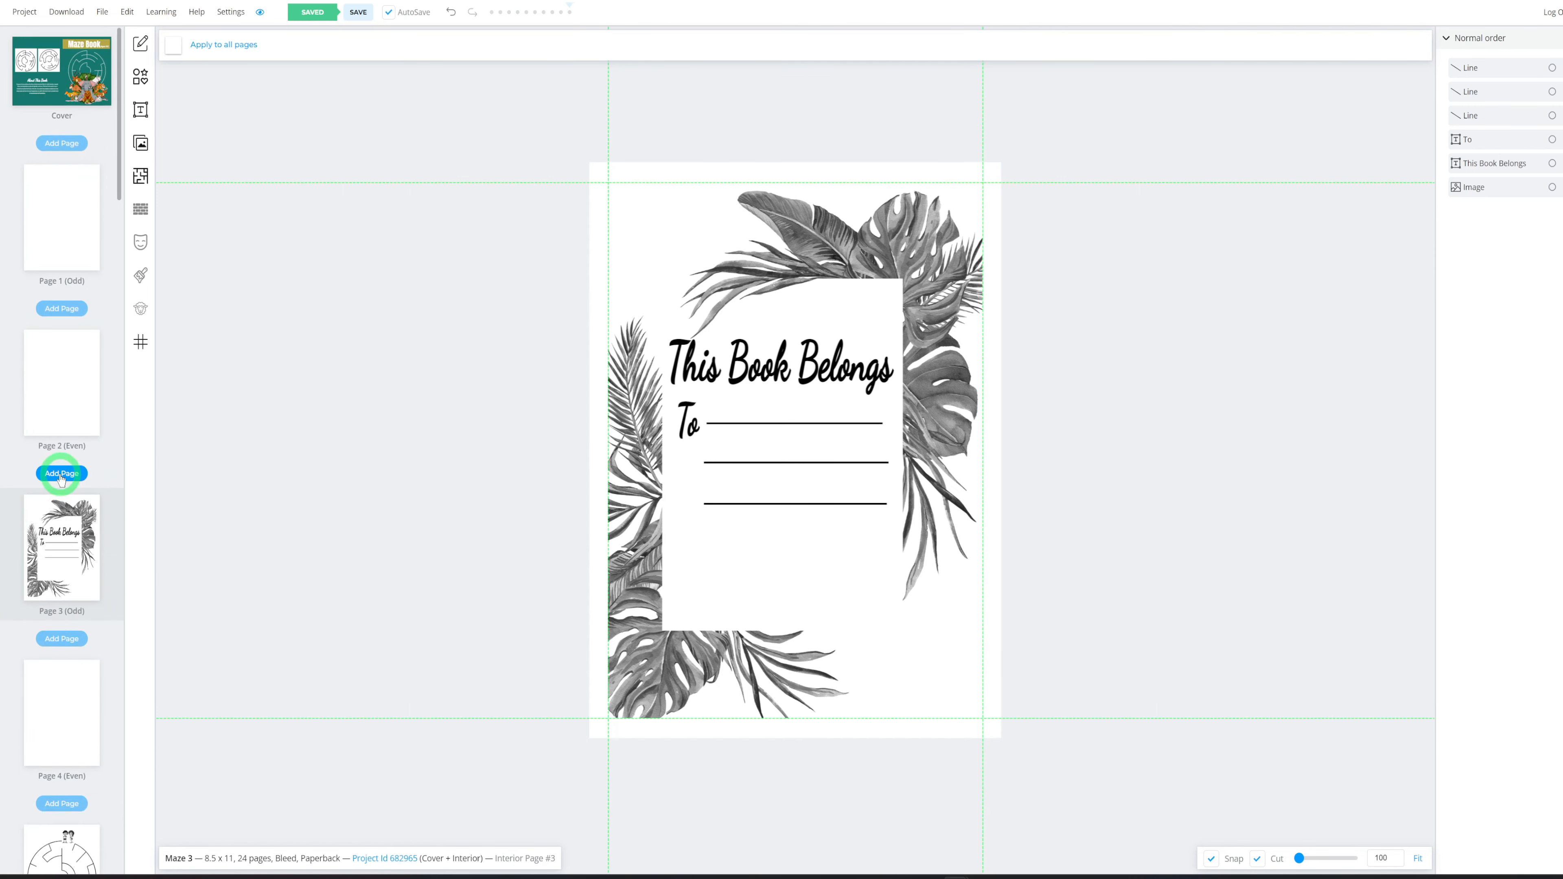
# Download the current project in CMYK for printed books
pyautogui.moveTo(65, 11)
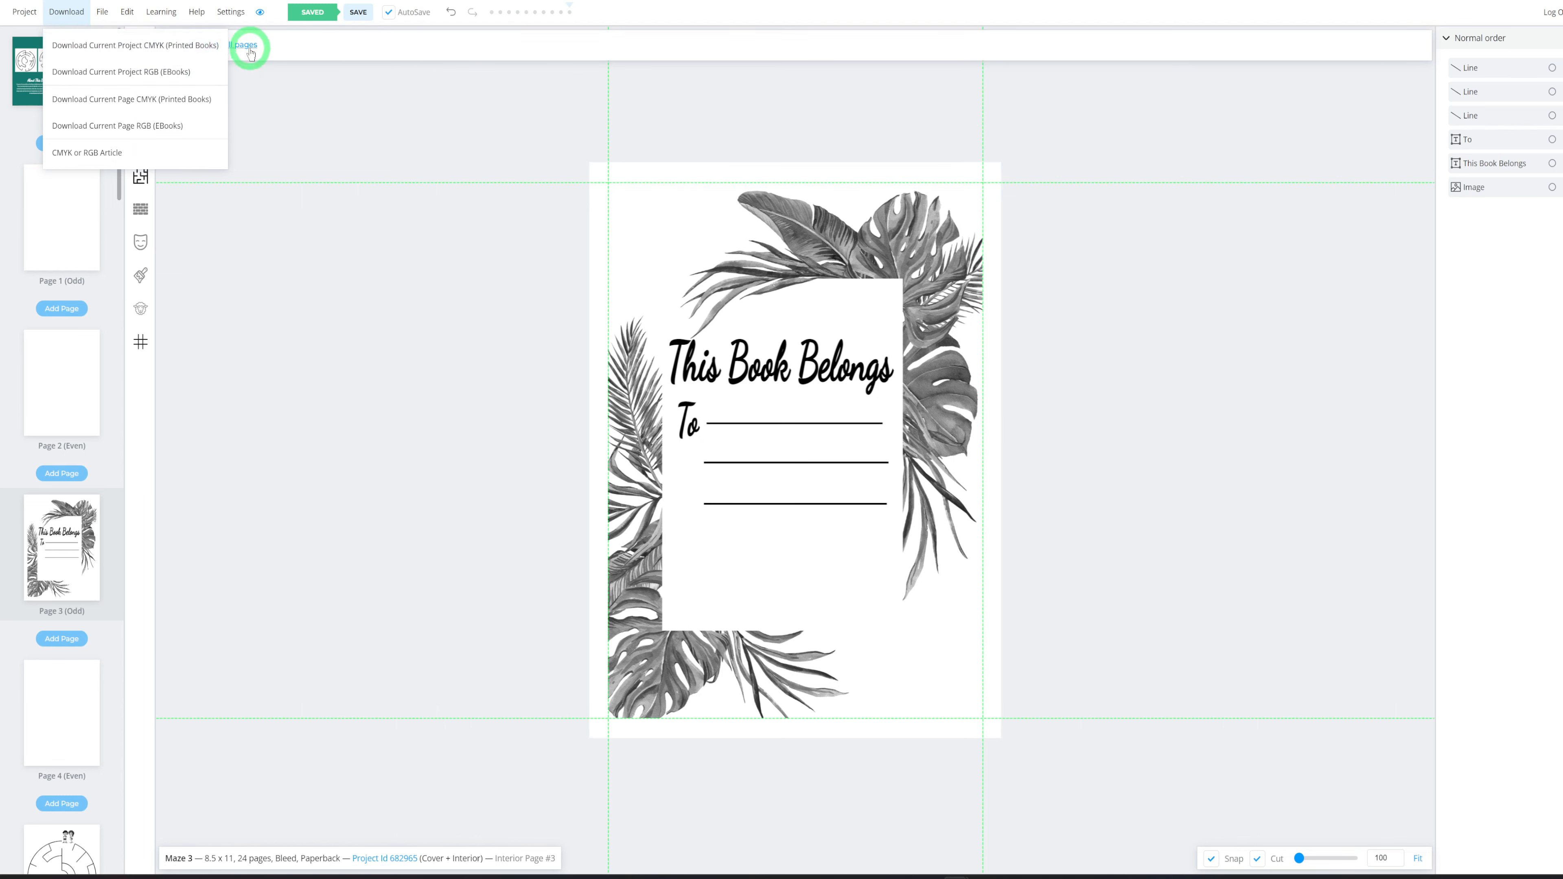
pyautogui.click(193, 48)
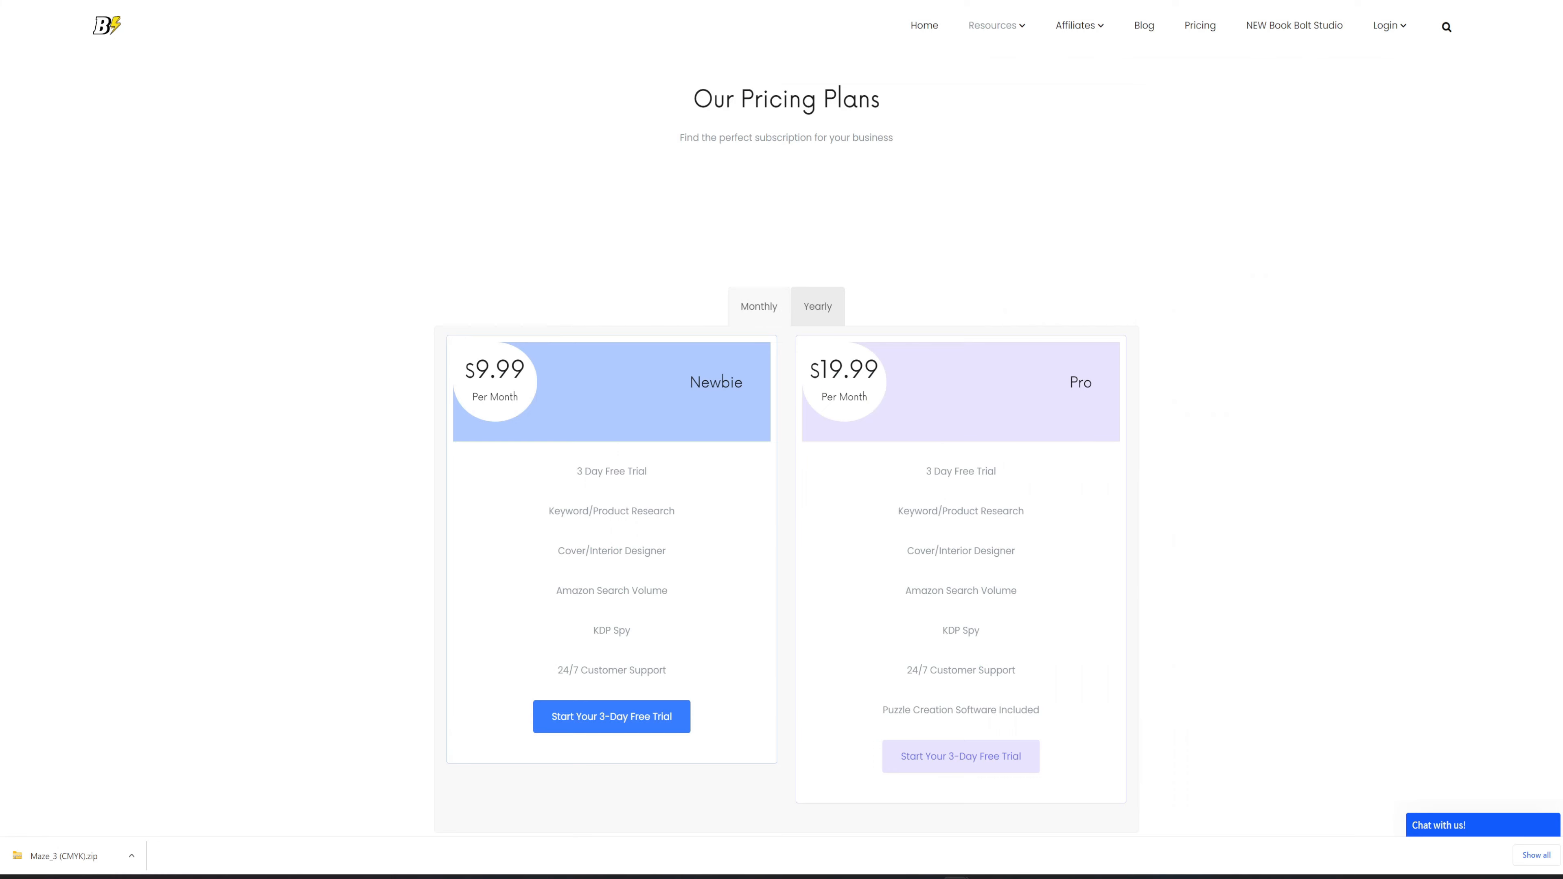
pyautogui.scroll(-1, 1308, 425)
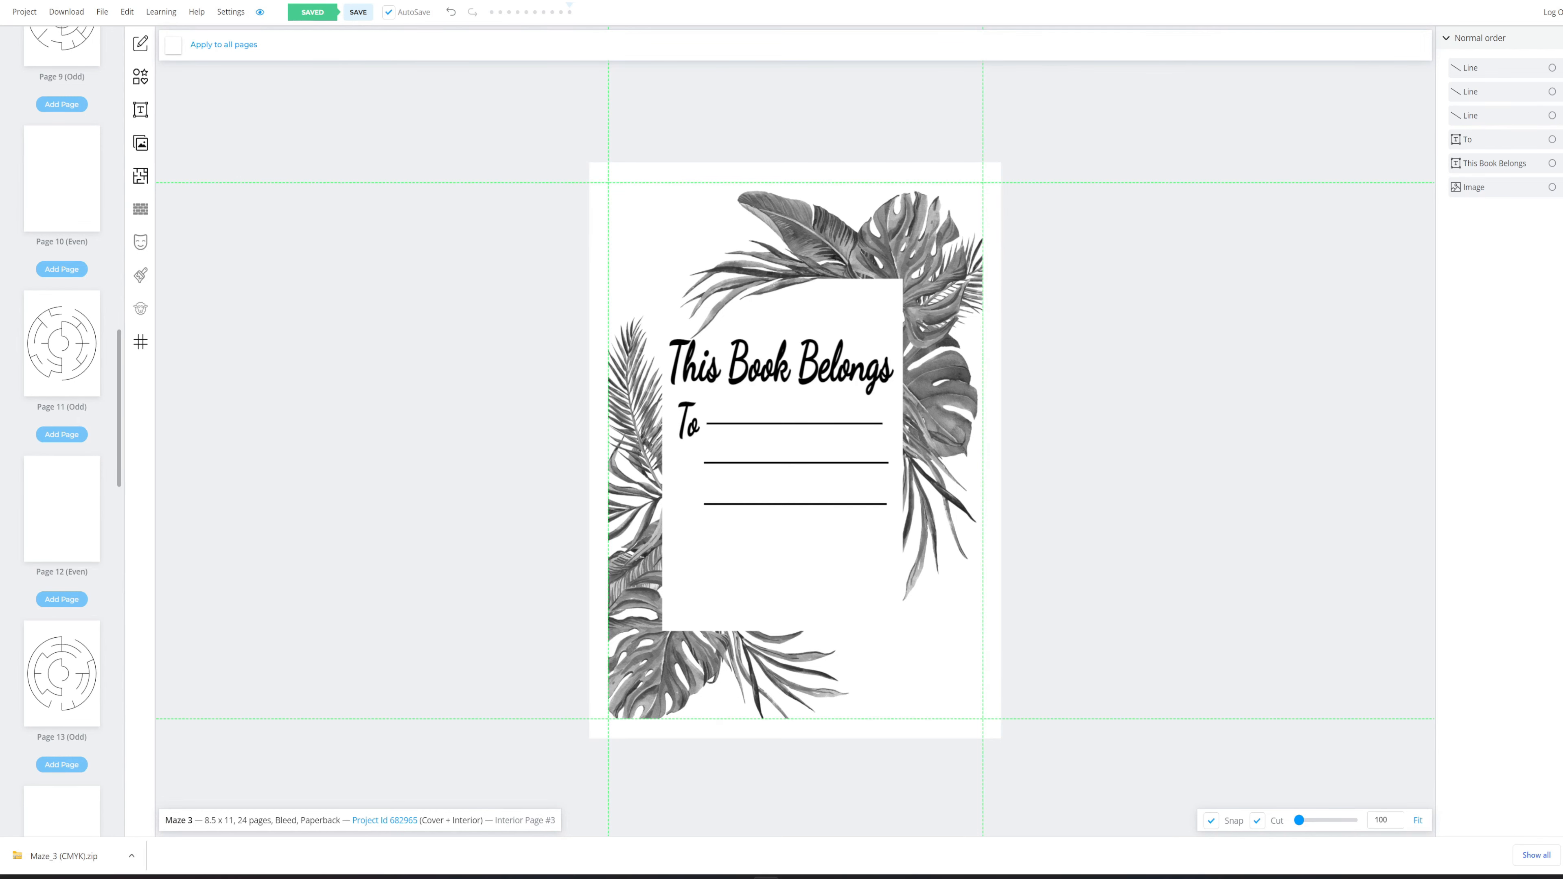
pyautogui.moveTo(768, 321); pyautogui.dragTo(862, 0)
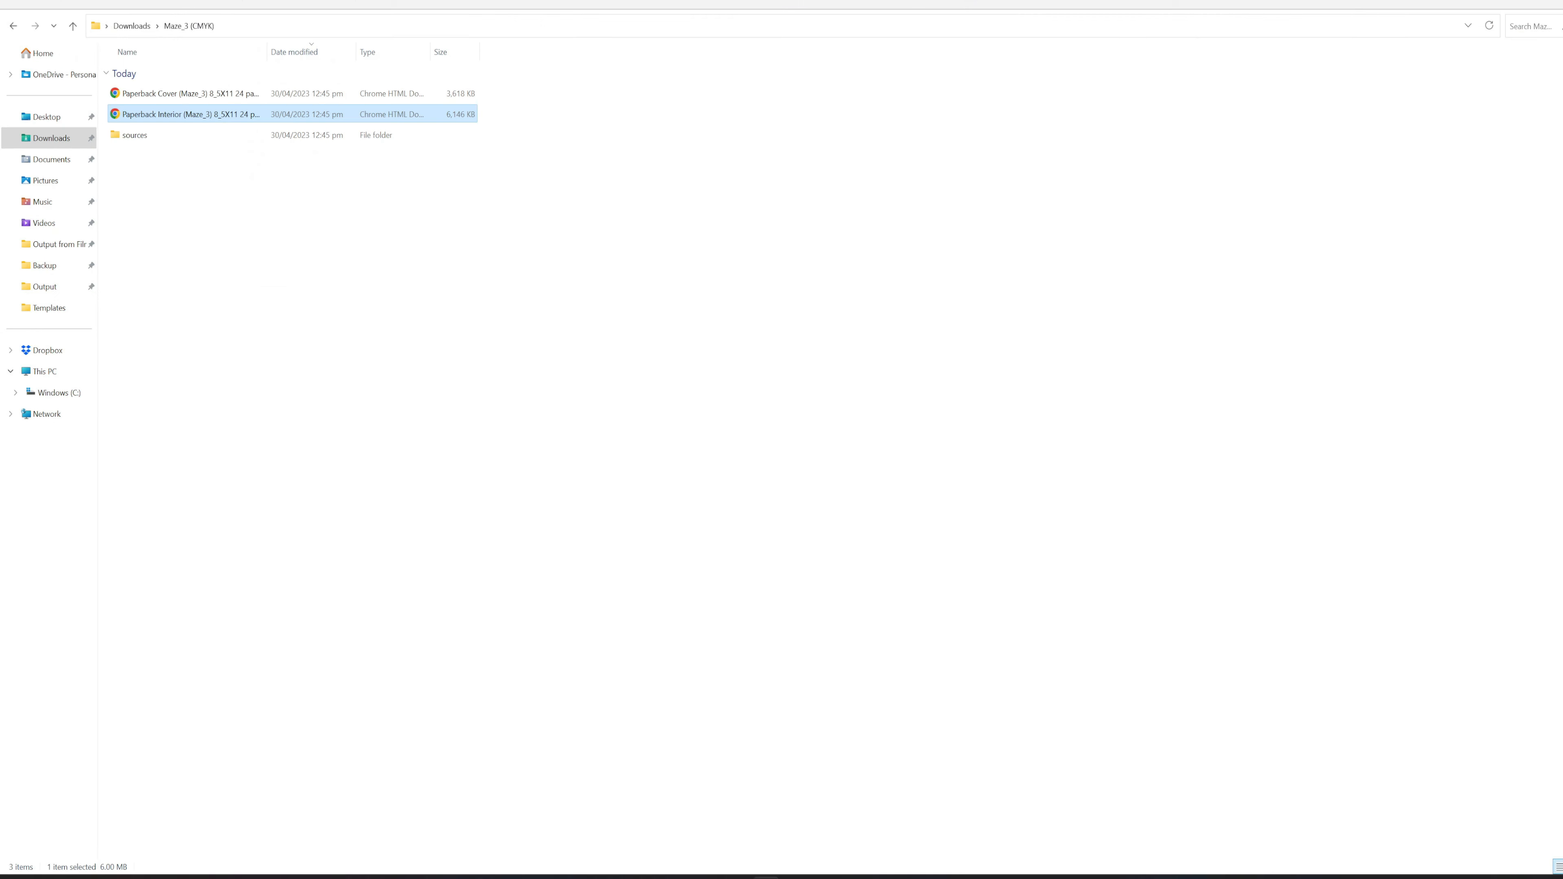
# Open the exported Paperback Cover and Paperback Interior PDFs from the Maze_3 (CMYK) folder and look through their pages
pyautogui.doubleClick(203, 97)
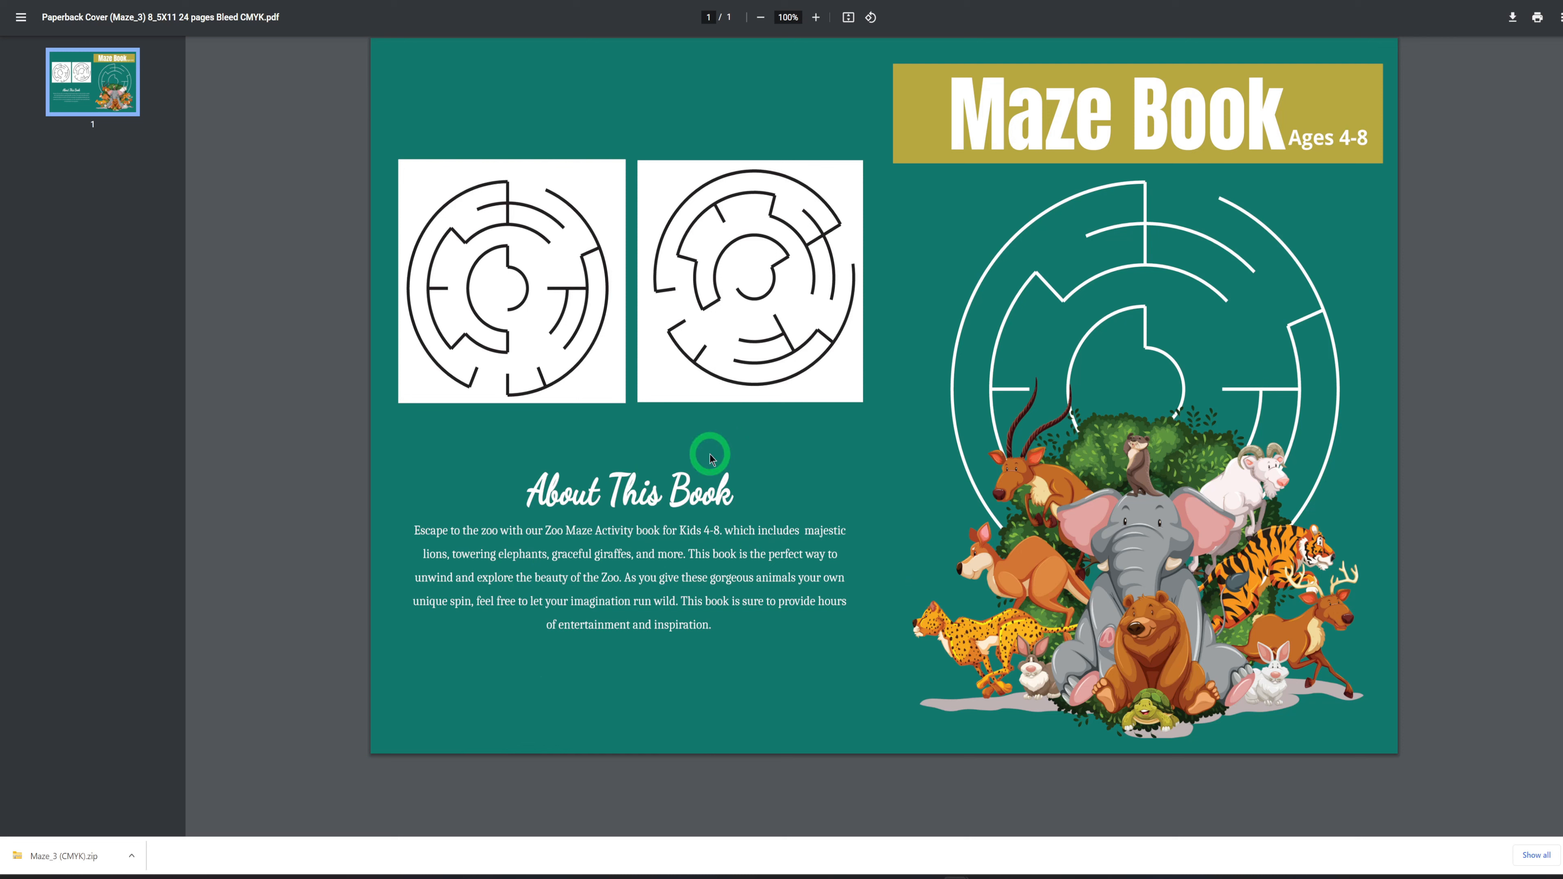
pyautogui.click(761, 873)
pyautogui.doubleClick(170, 115)
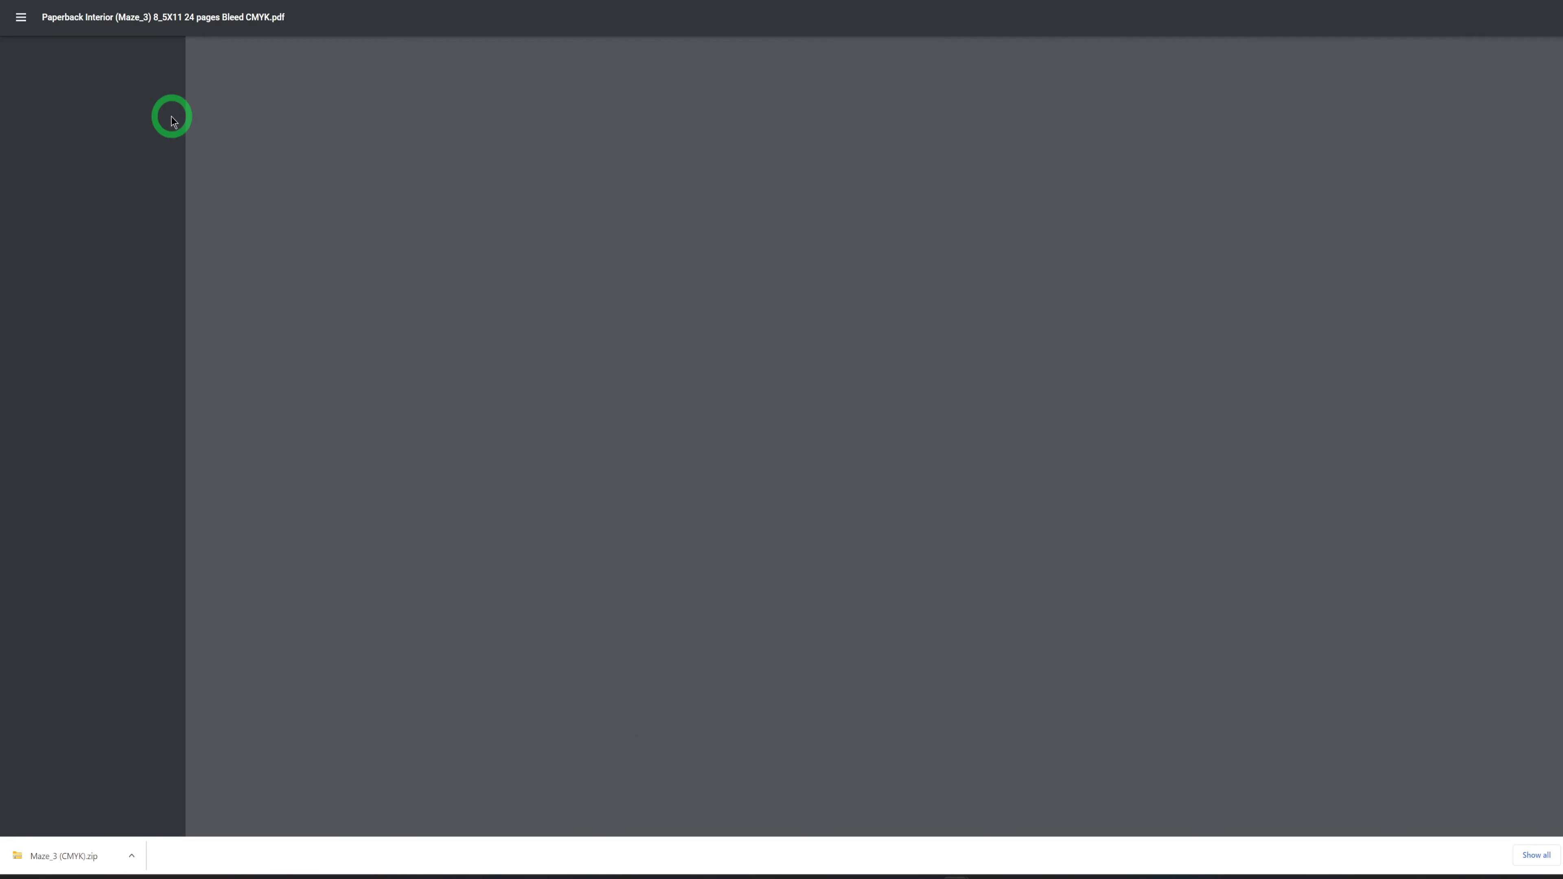
pyautogui.scroll(-3, 929, 428)
pyautogui.scroll(-20, 929, 428)
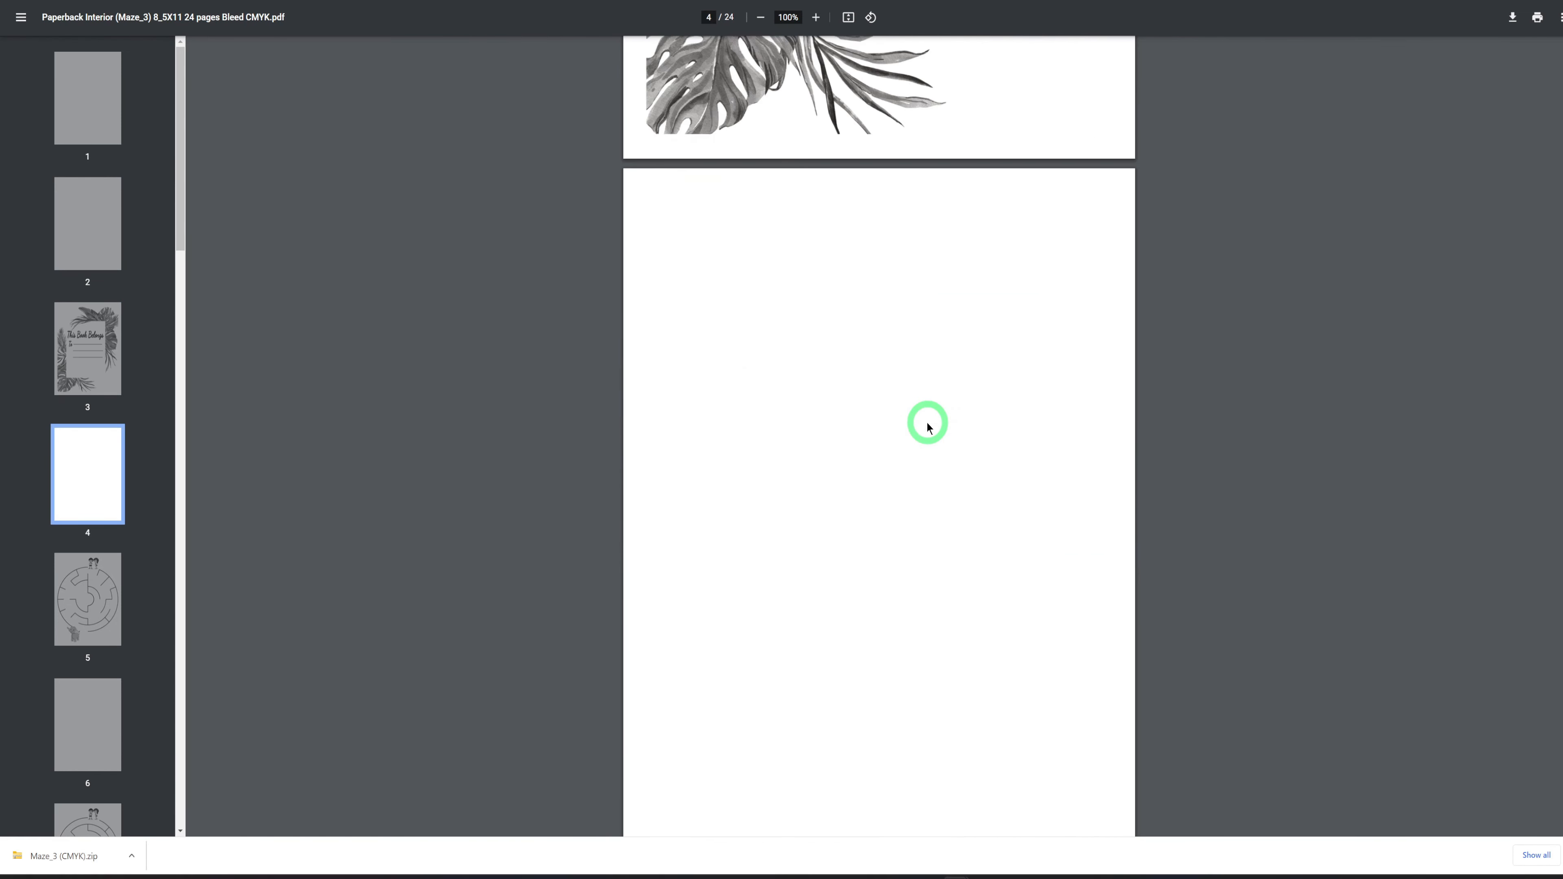
pyautogui.scroll(-14, 929, 428)
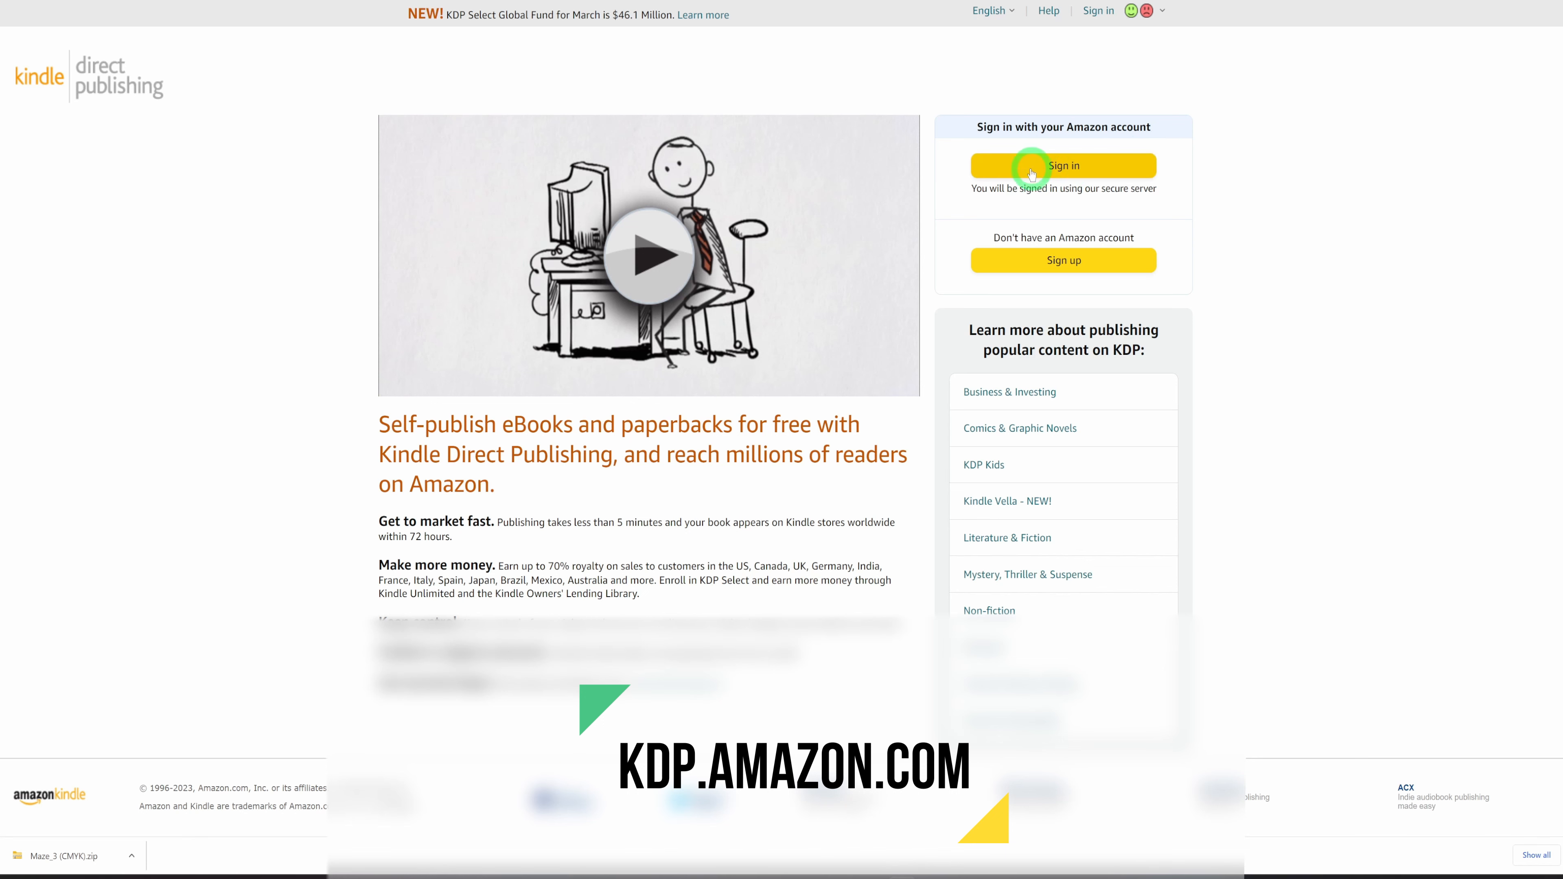
# Start signing up for an account on the Kindle Direct Publishing site, kdp.amazon.com
pyautogui.click(1067, 261)
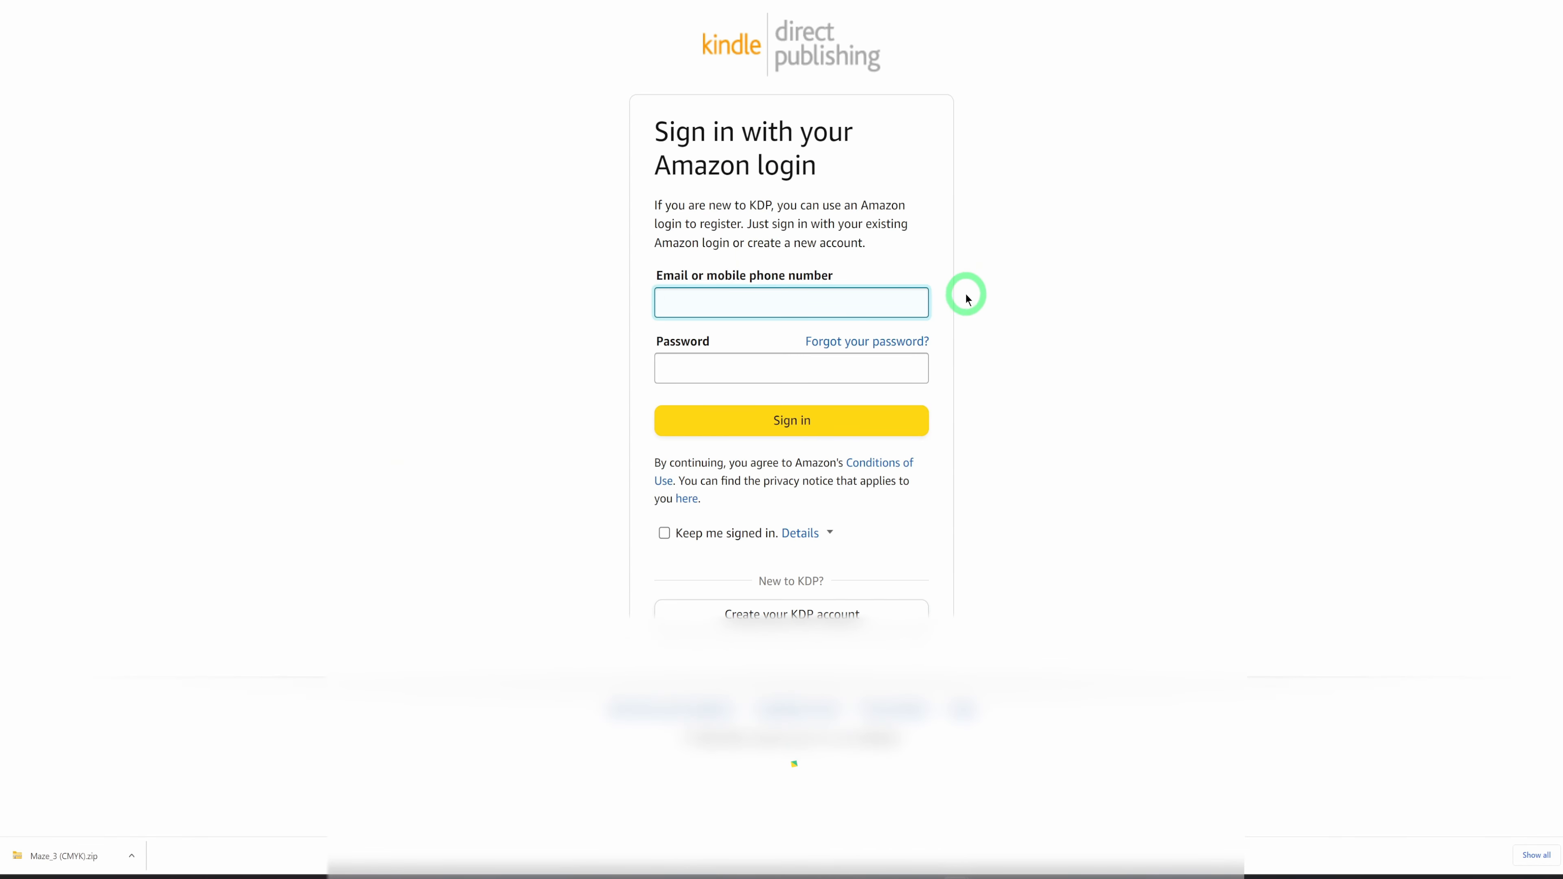
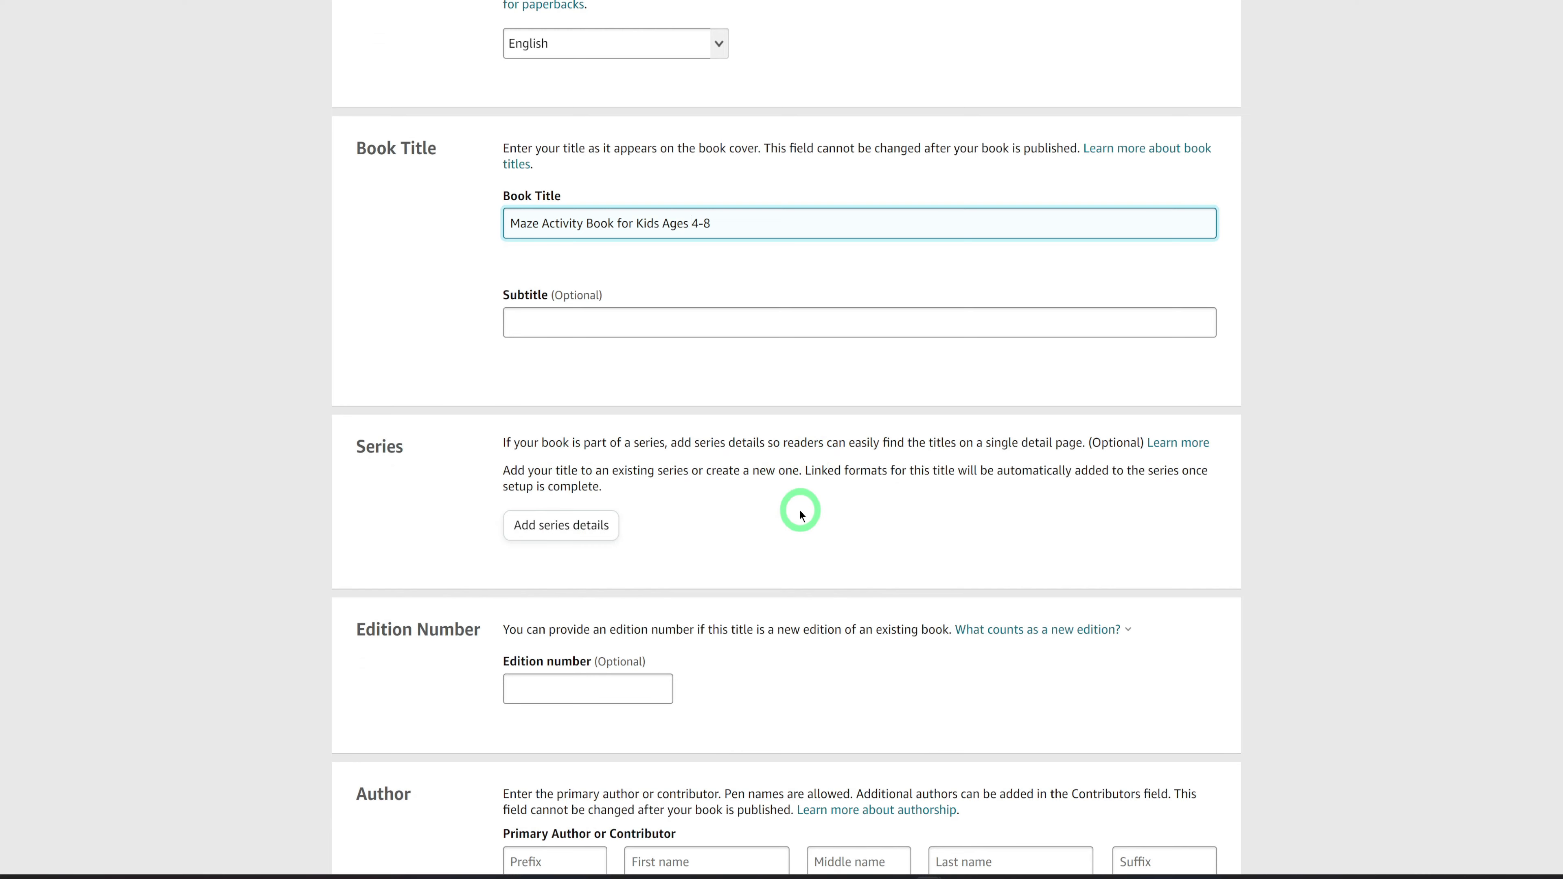
# Fill in the primary author with the author's first name and "Publishing House" as the last name
pyautogui.scroll(-3, 800, 514)
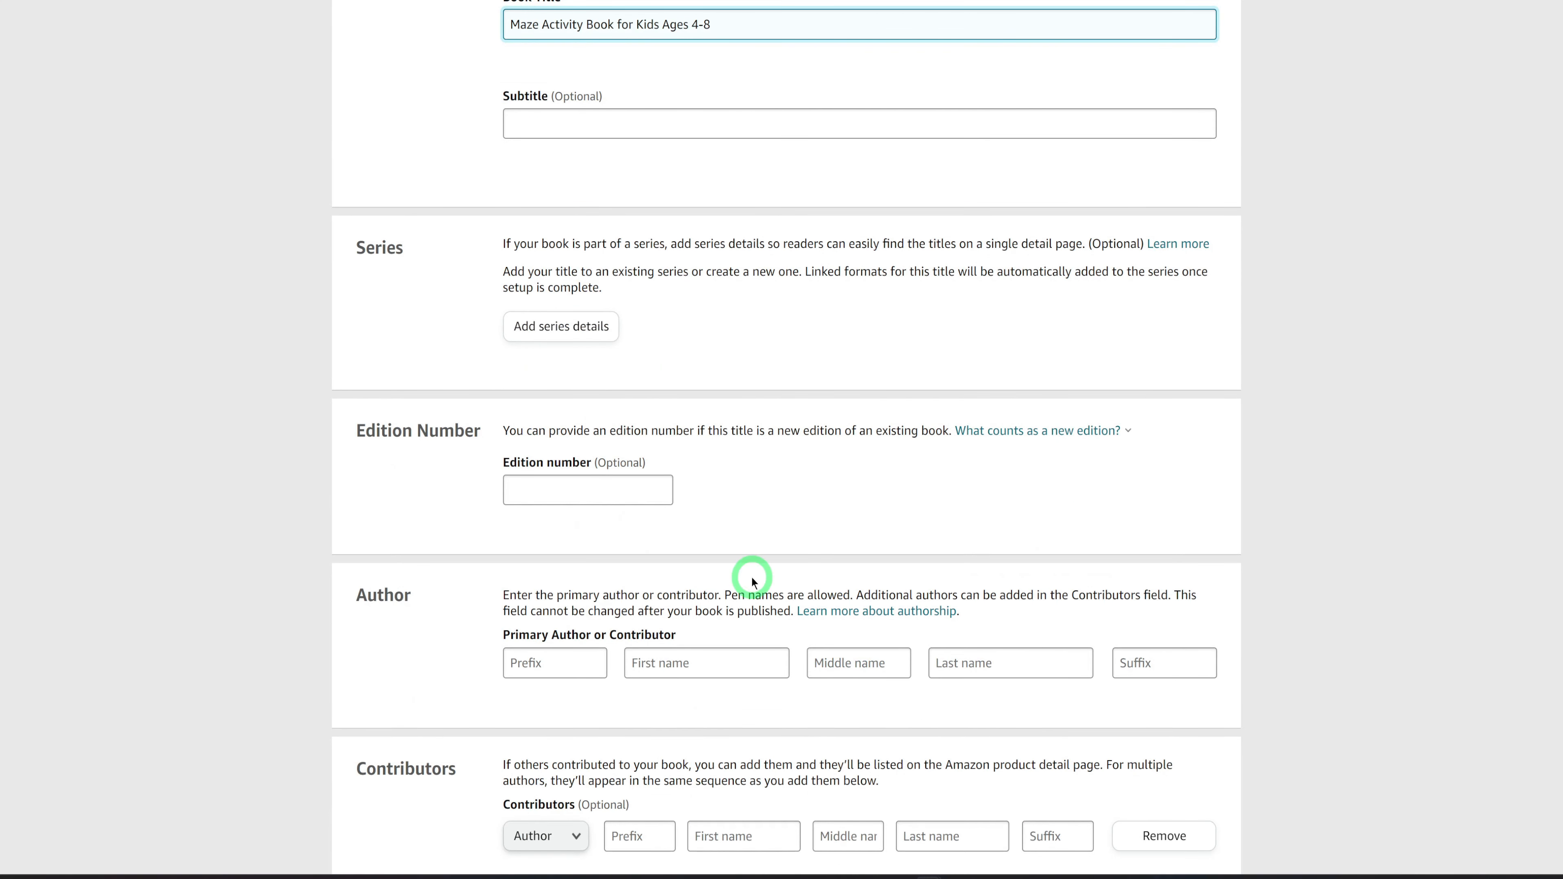
pyautogui.scroll(-2, 751, 582)
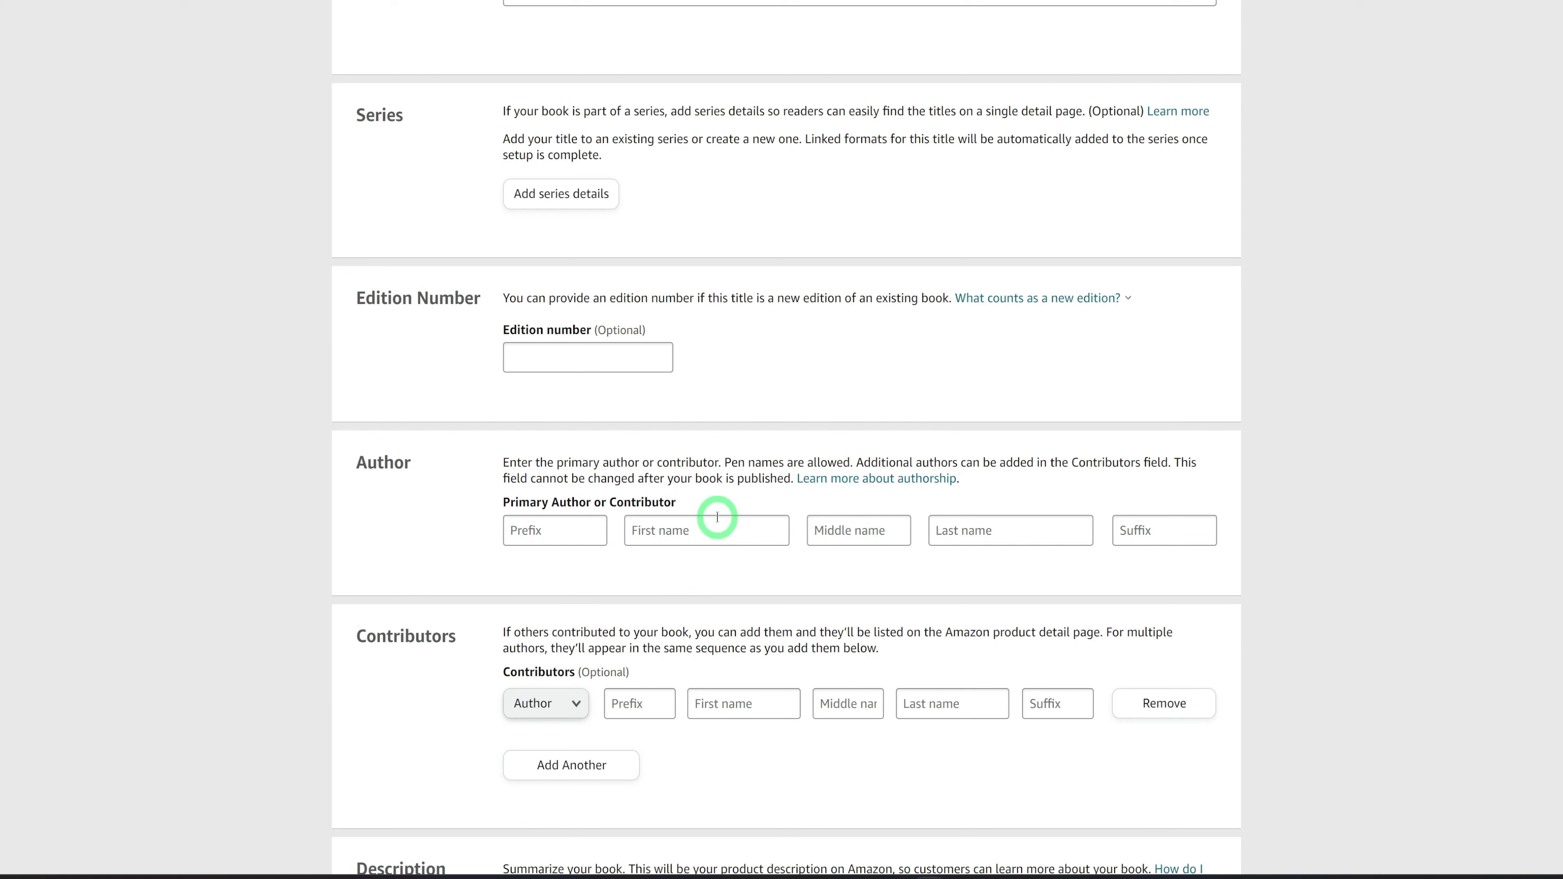
pyautogui.click(664, 532)
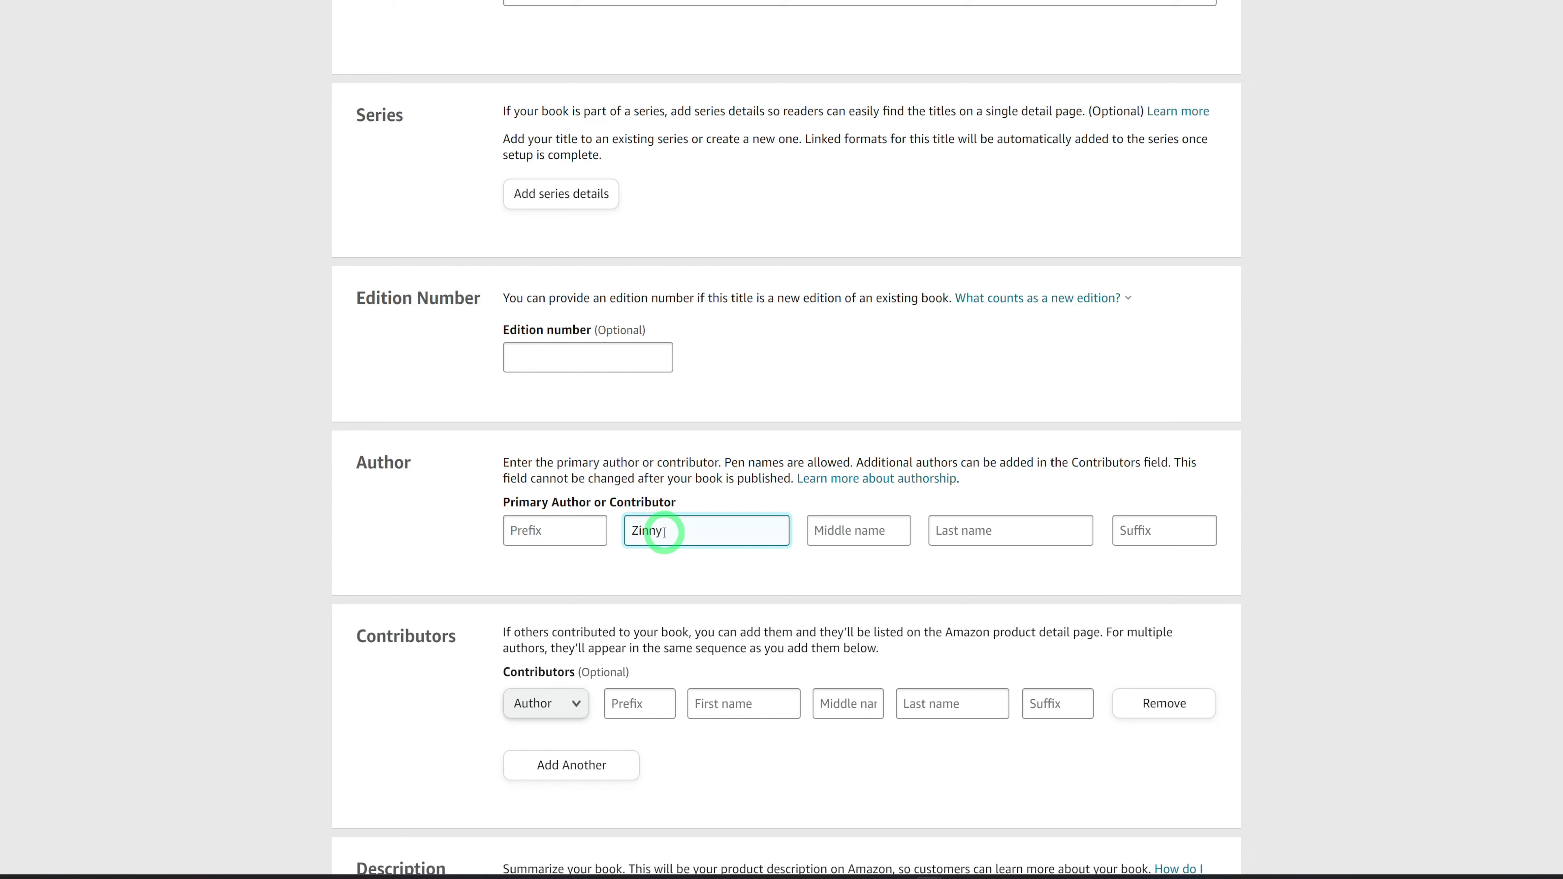
pyautogui.click(999, 527)
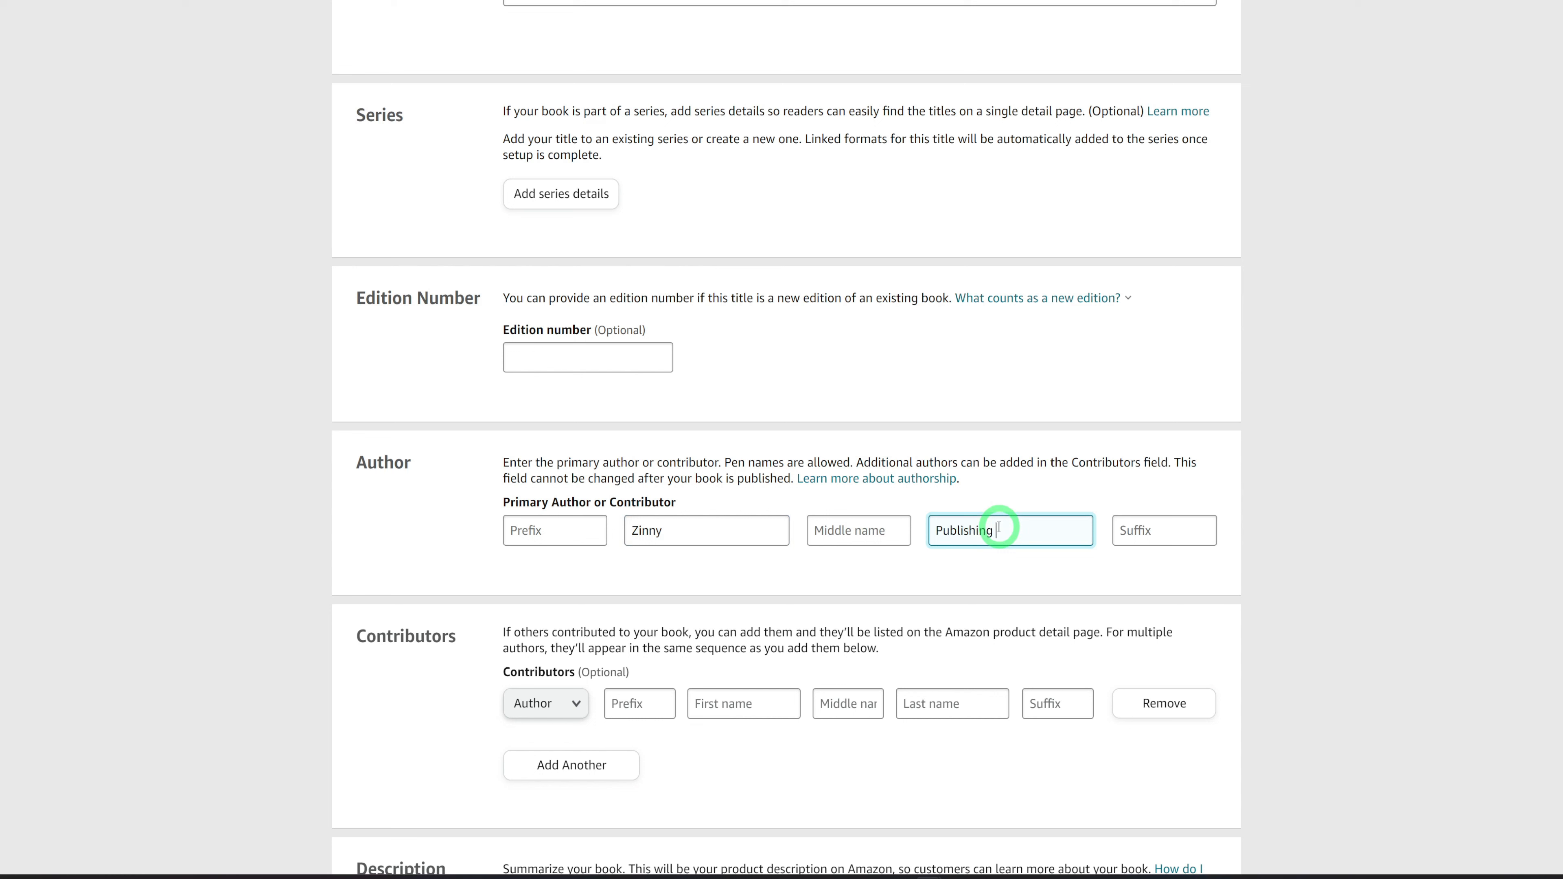
pyautogui.write('Publishing House')
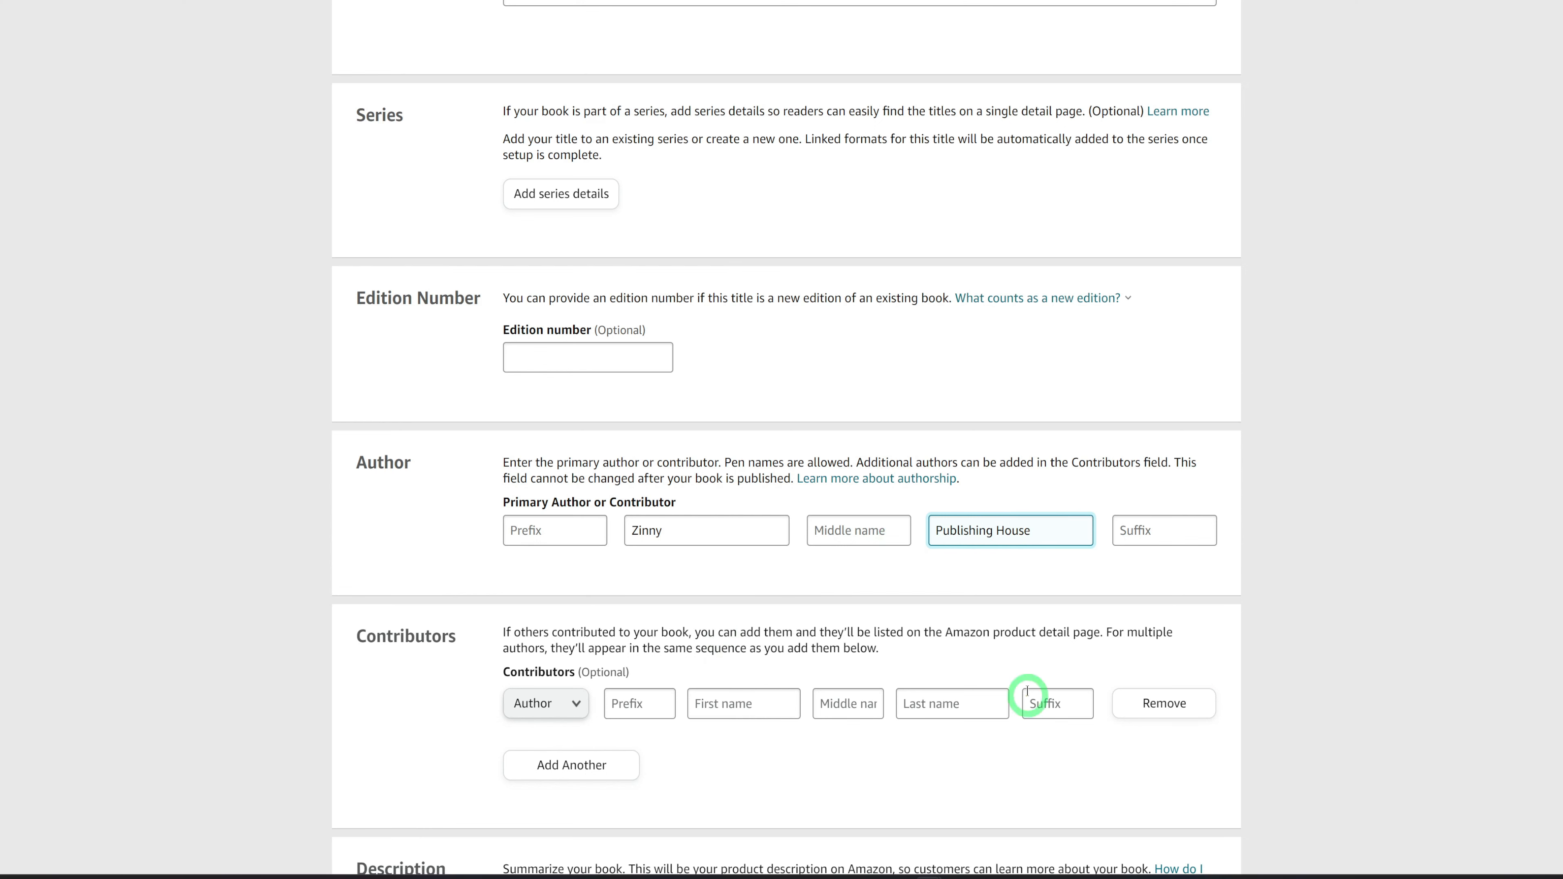
pyautogui.click(1217, 612)
# Examine the Contributors and Description sections of the paperback details form
pyautogui.scroll(-5, 1218, 616)
pyautogui.scroll(-3, 1218, 625)
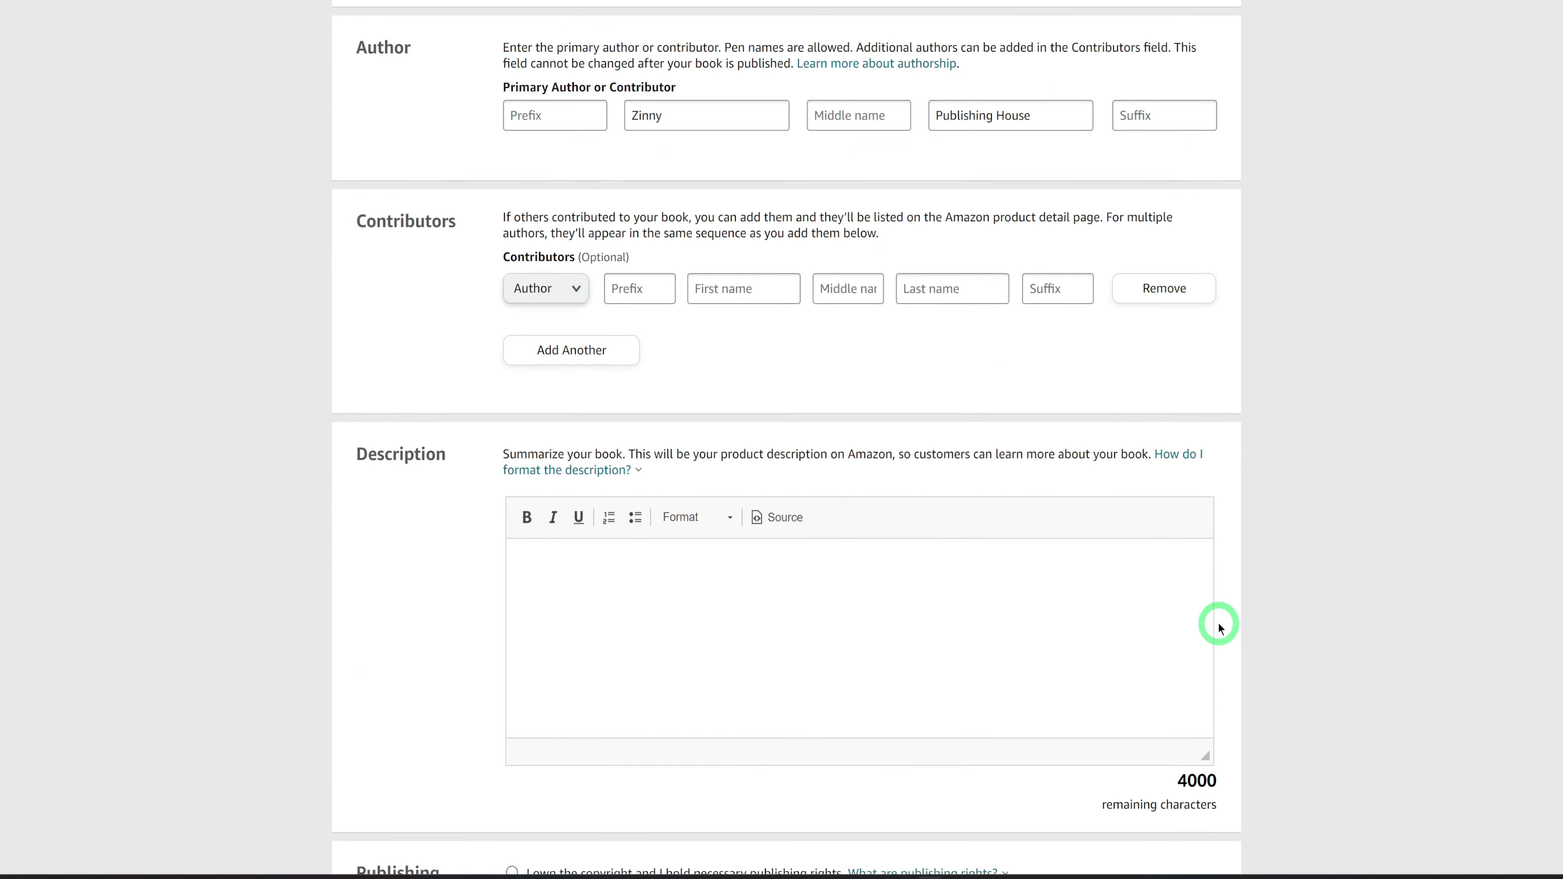
pyautogui.click(551, 517)
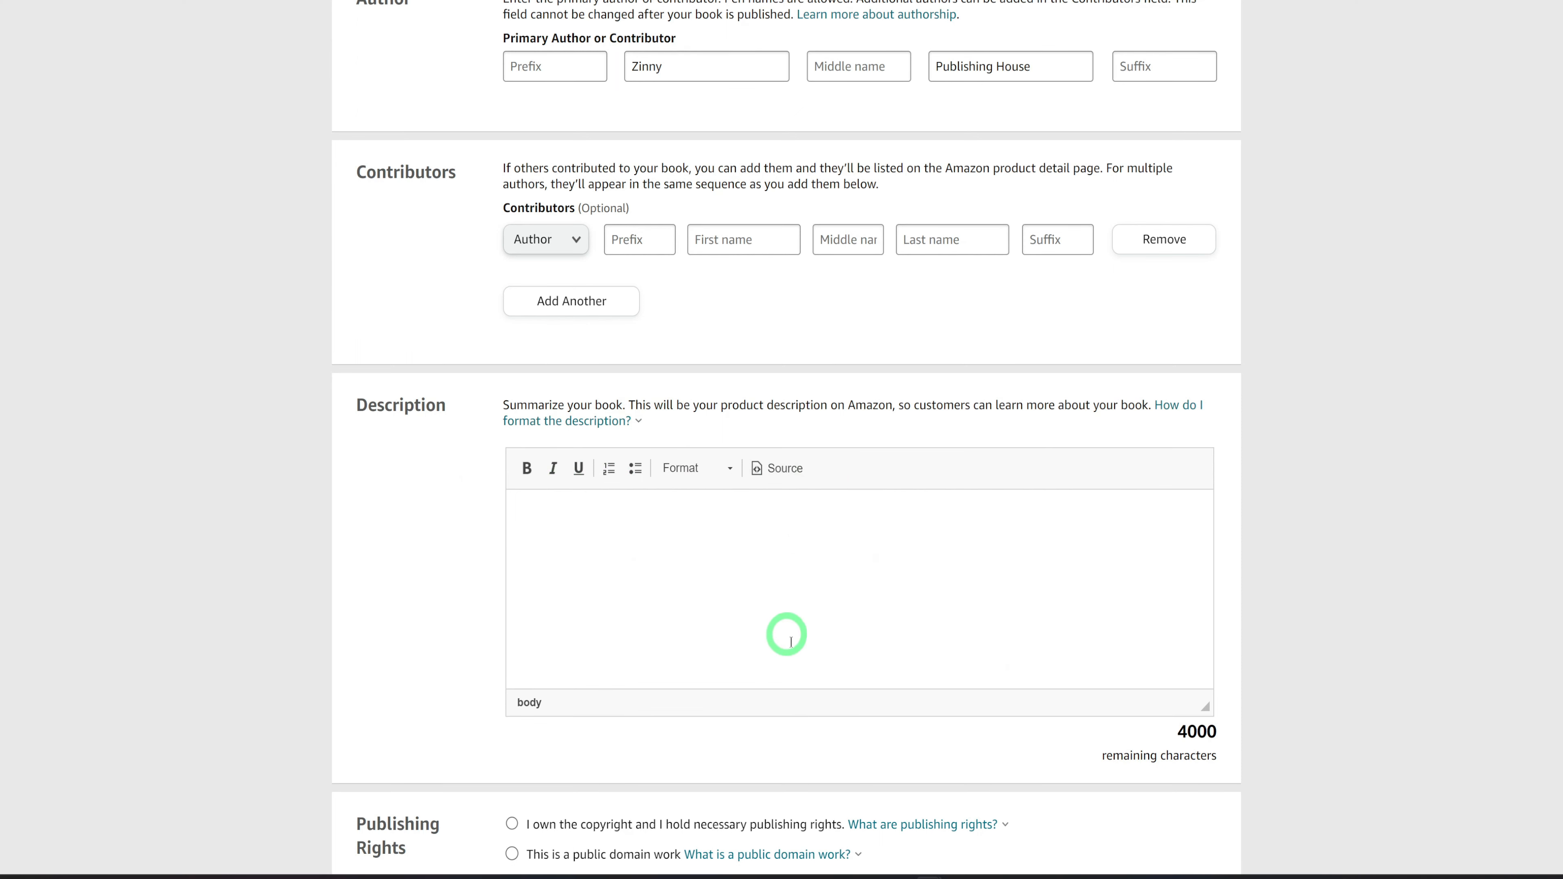
pyautogui.scroll(5, 830, 654)
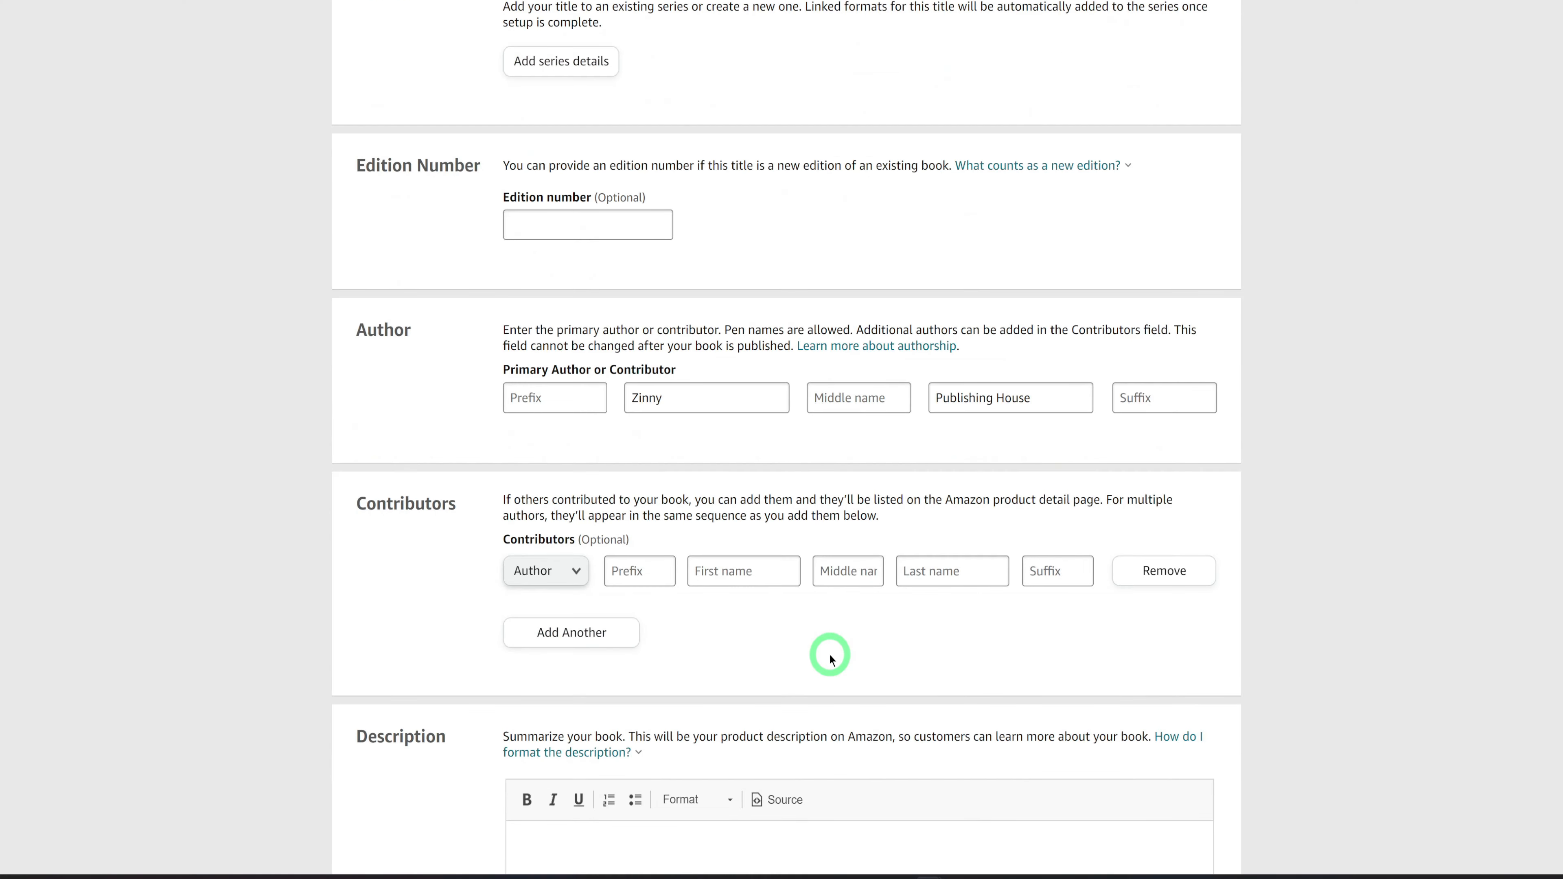
# Enter "Maze Activity Book" in the first keyword field of the paperback details form
pyautogui.scroll(-4, 829, 654)
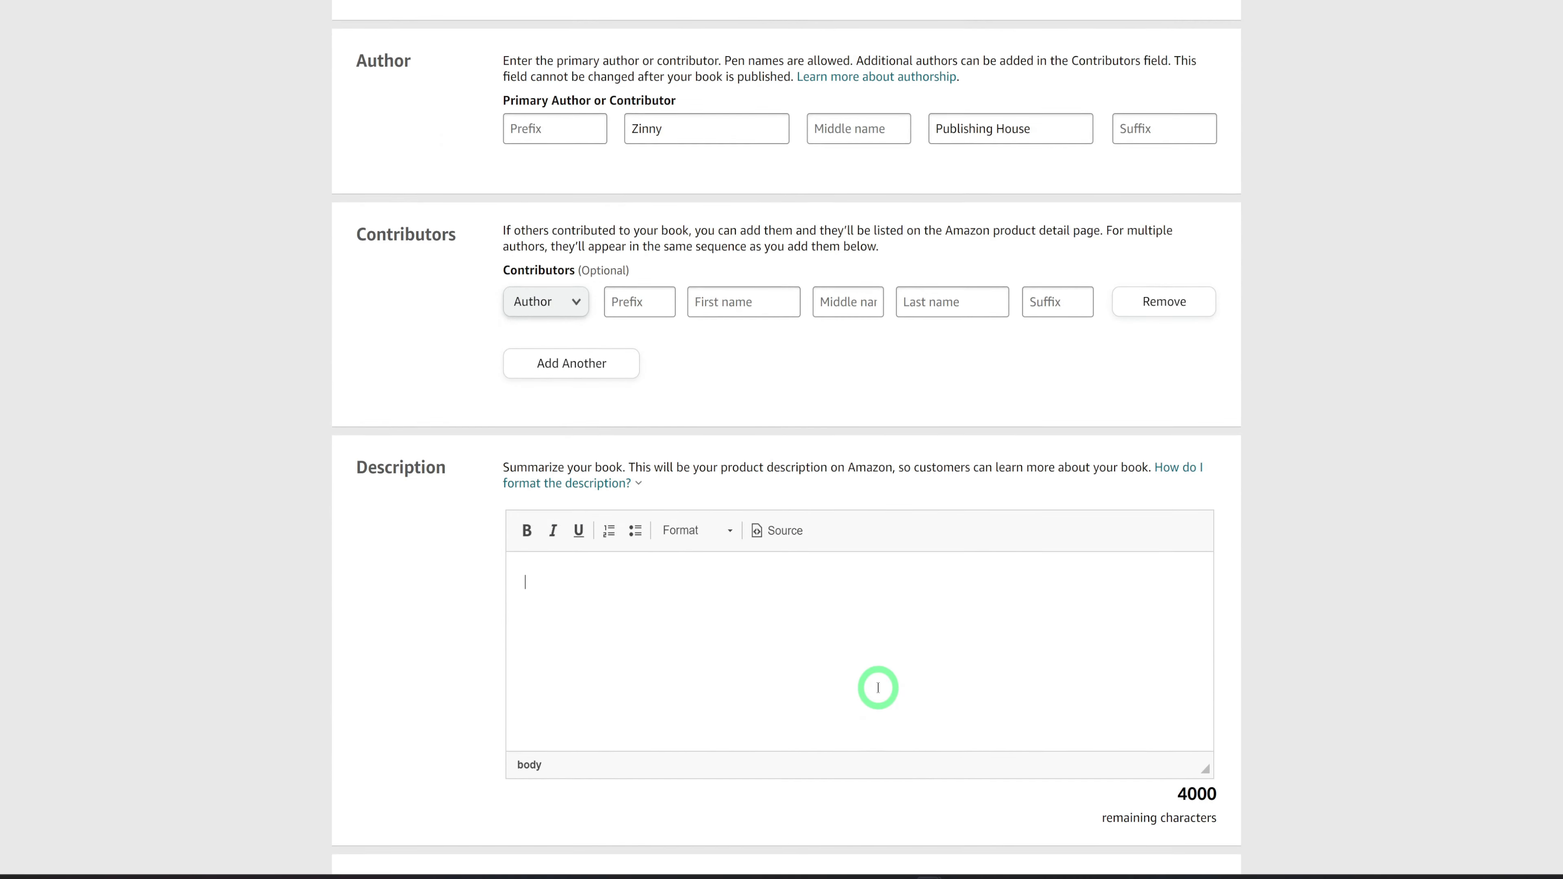
pyautogui.scroll(-5, 878, 687)
pyautogui.scroll(-3, 878, 688)
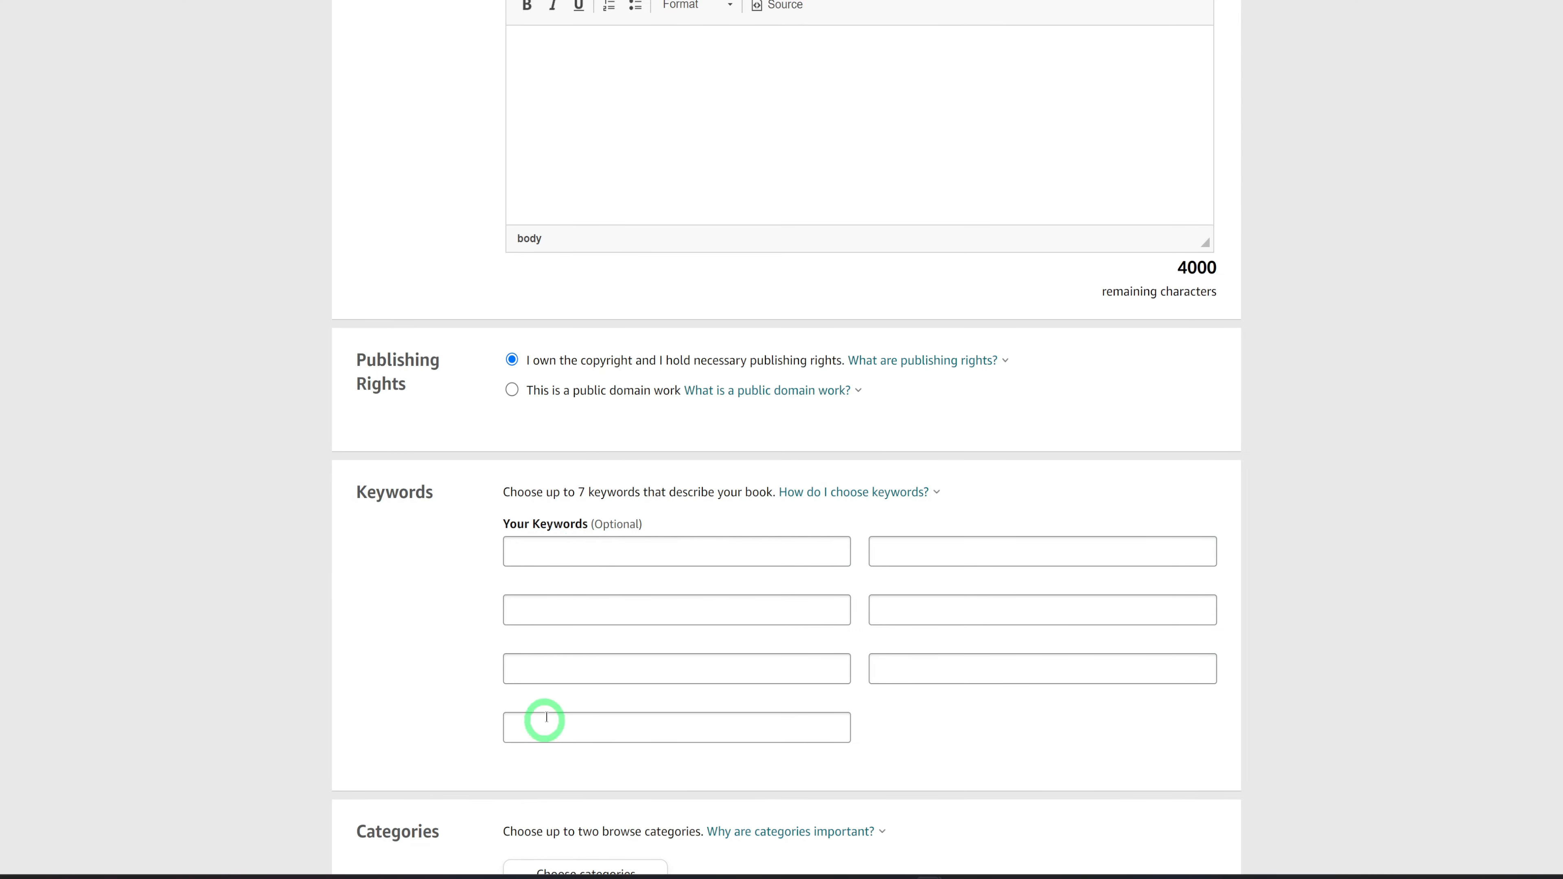
pyautogui.scroll(15, 654, 469)
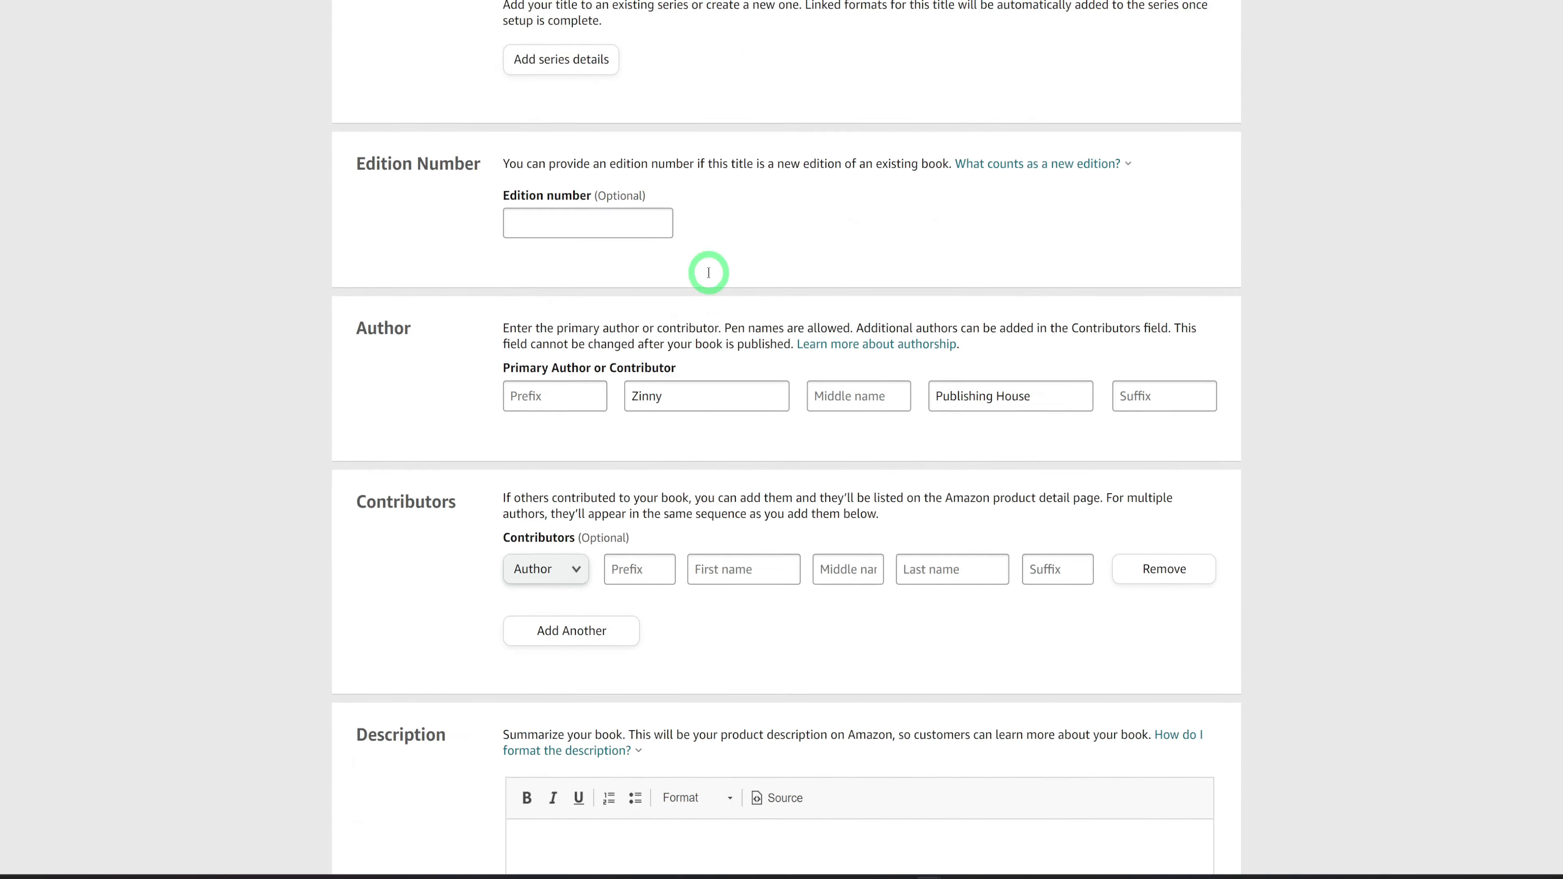
pyautogui.scroll(3, 713, 264)
pyautogui.moveTo(721, 289); pyautogui.dragTo(533, 290)
pyautogui.scroll(-15, 593, 569)
pyautogui.scroll(1, 573, 429)
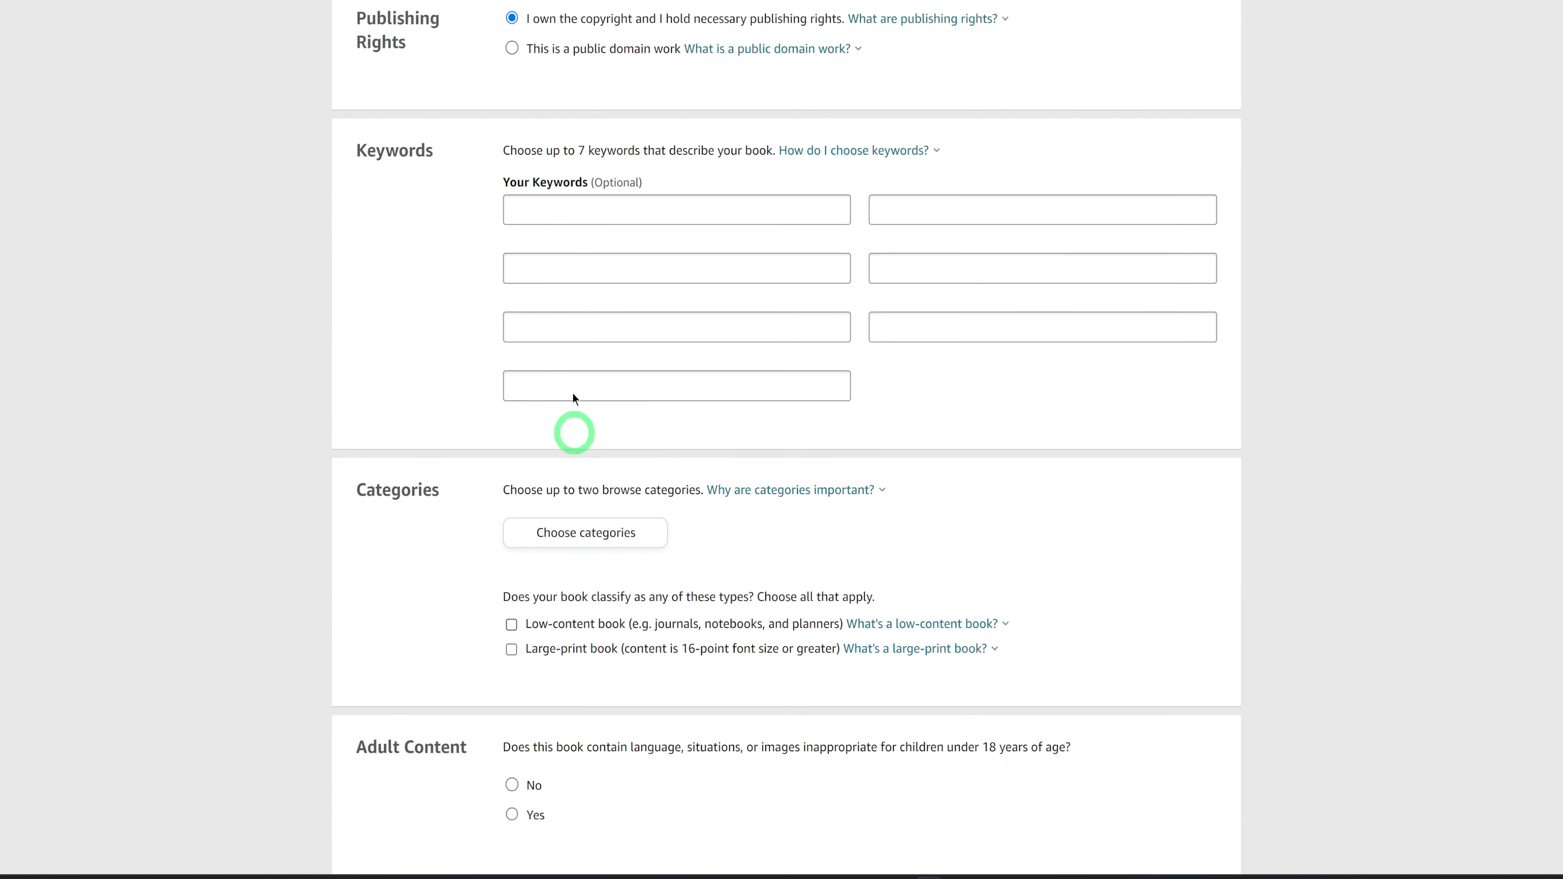
pyautogui.click(540, 219)
pyautogui.write('Maz')
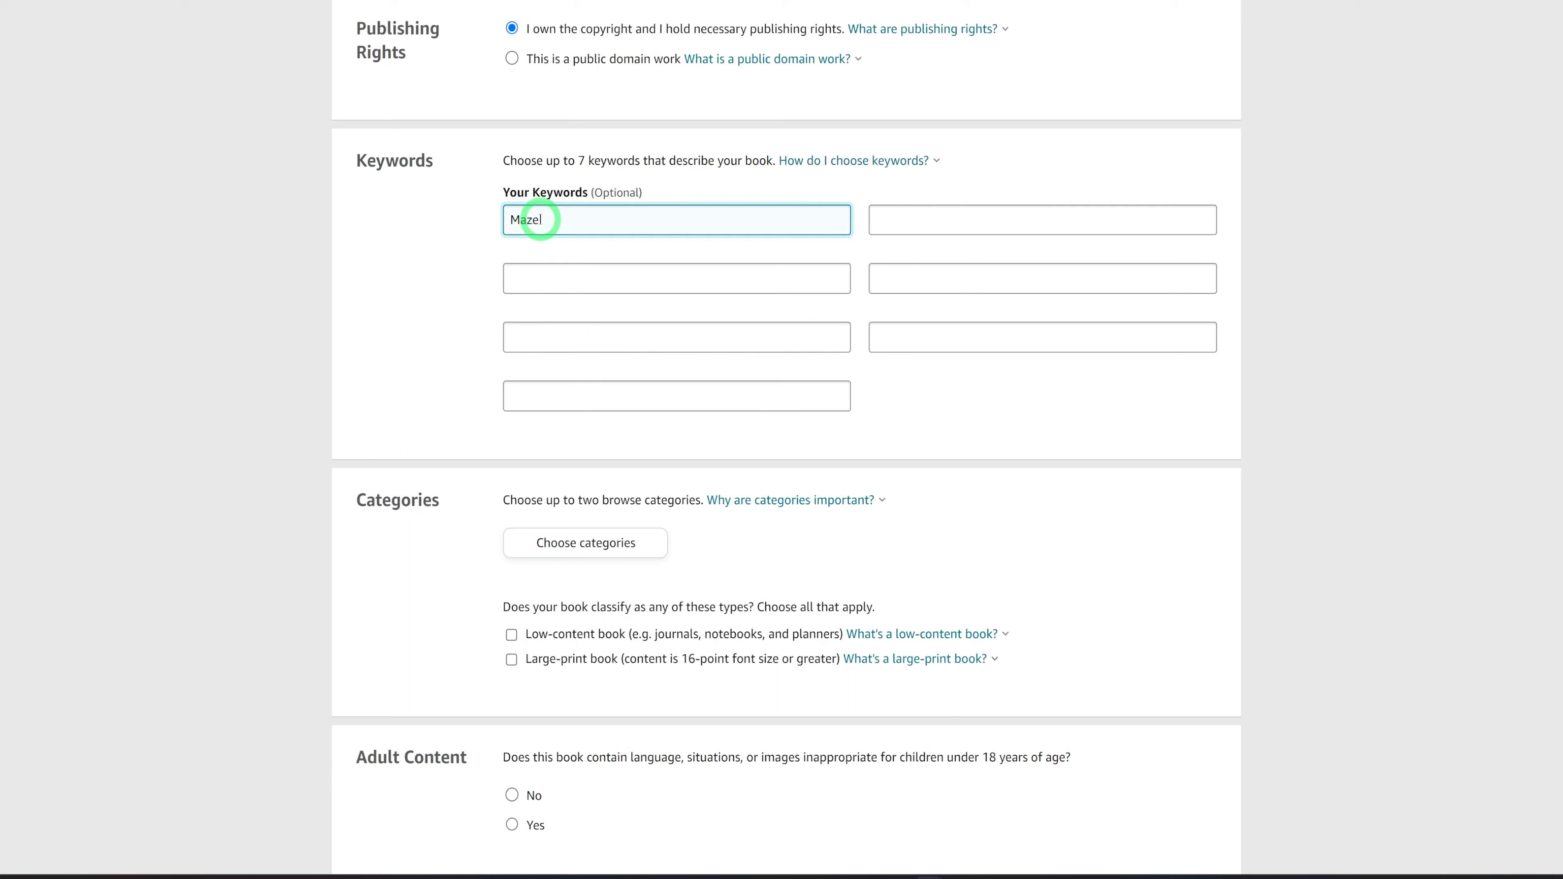
pyautogui.write('e Activity Book')
# Add the keywords "Kids Ages 4-8" and "Maze Activity Book for Kids Ages 4-8" in two more keyword fields
pyautogui.rightClick(542, 282)
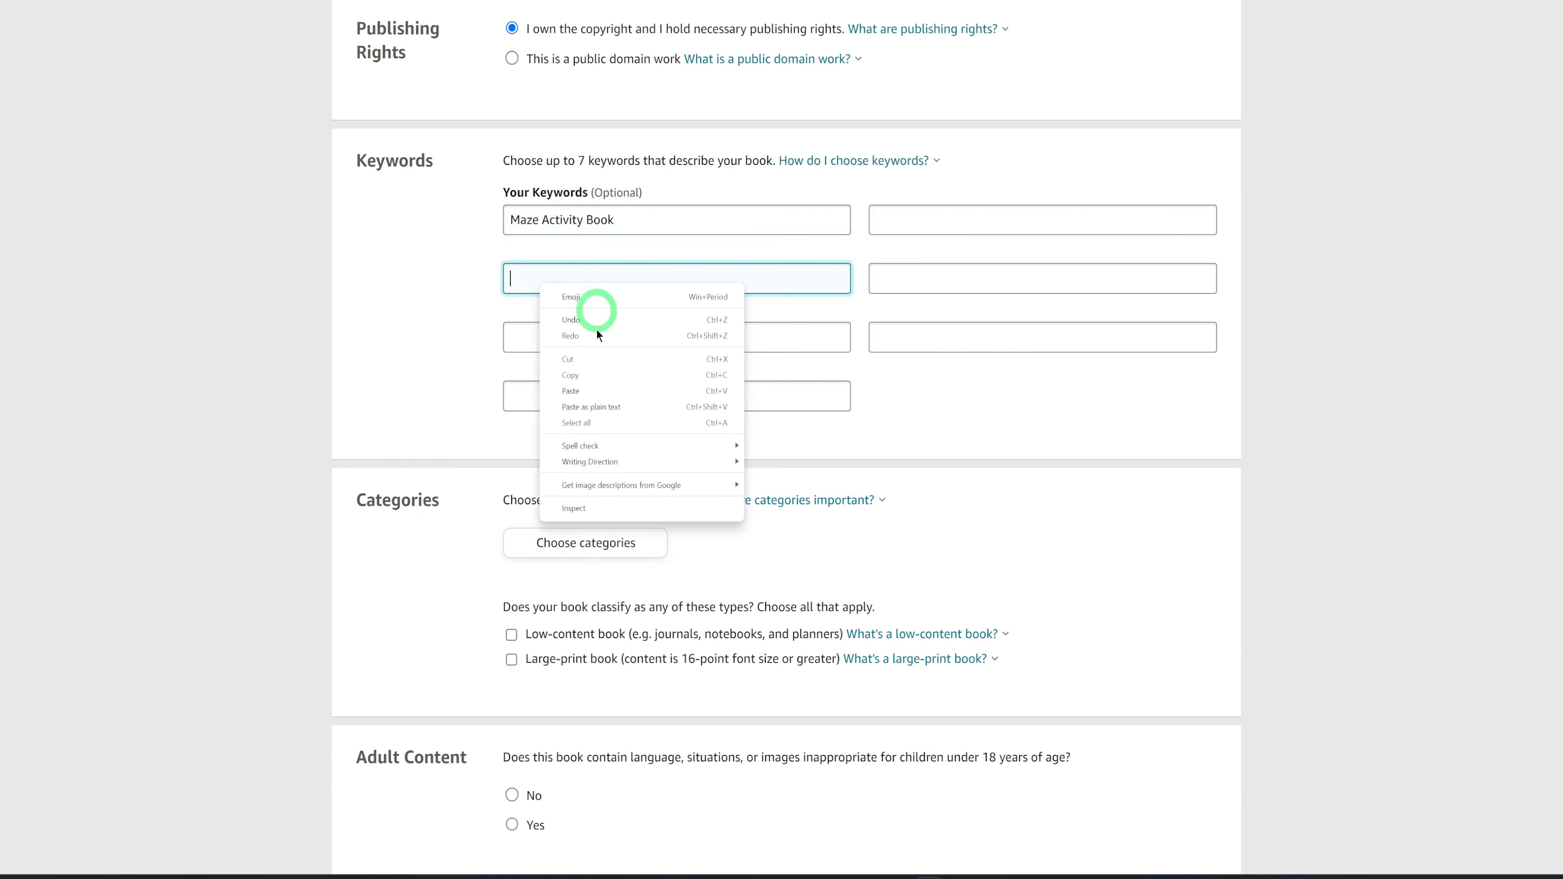
pyautogui.click(596, 402)
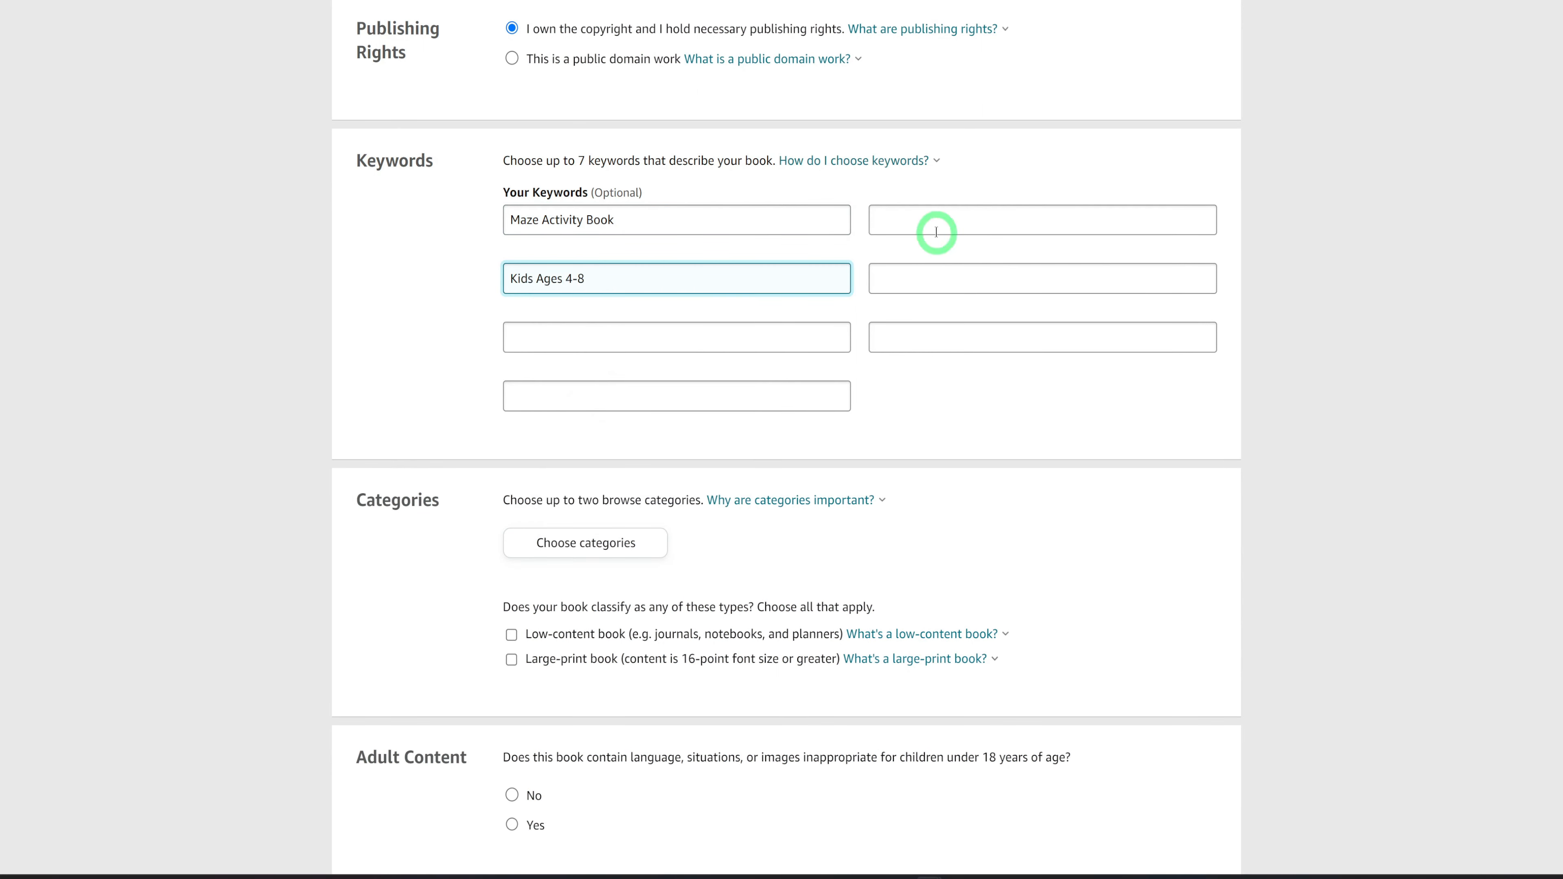
pyautogui.click(932, 224)
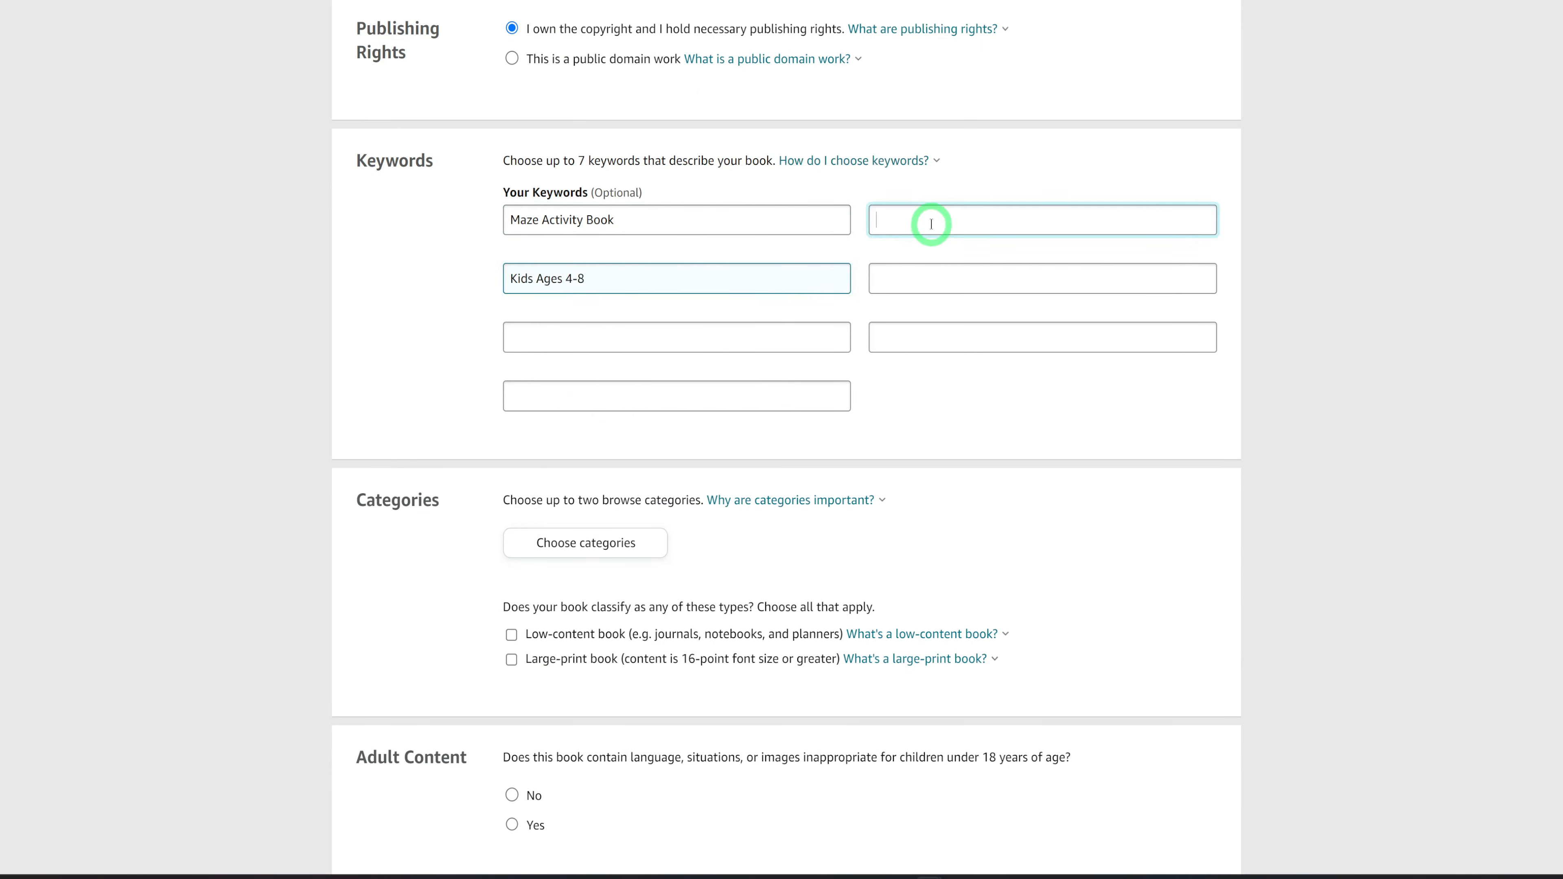
pyautogui.rightClick(906, 219)
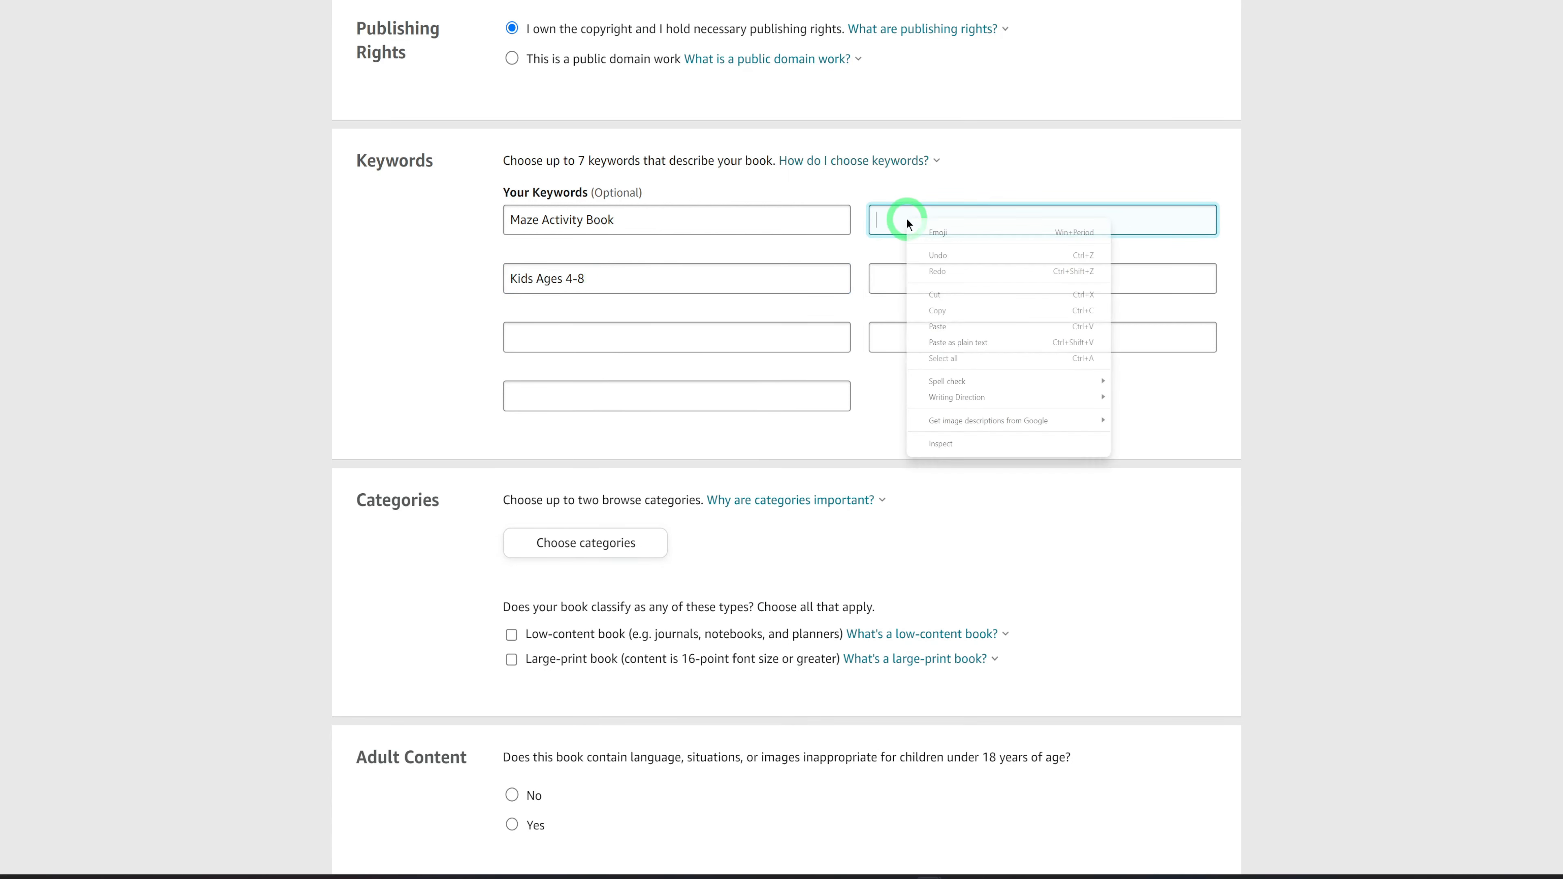
pyautogui.click(957, 342)
pyautogui.scroll(2, 948, 382)
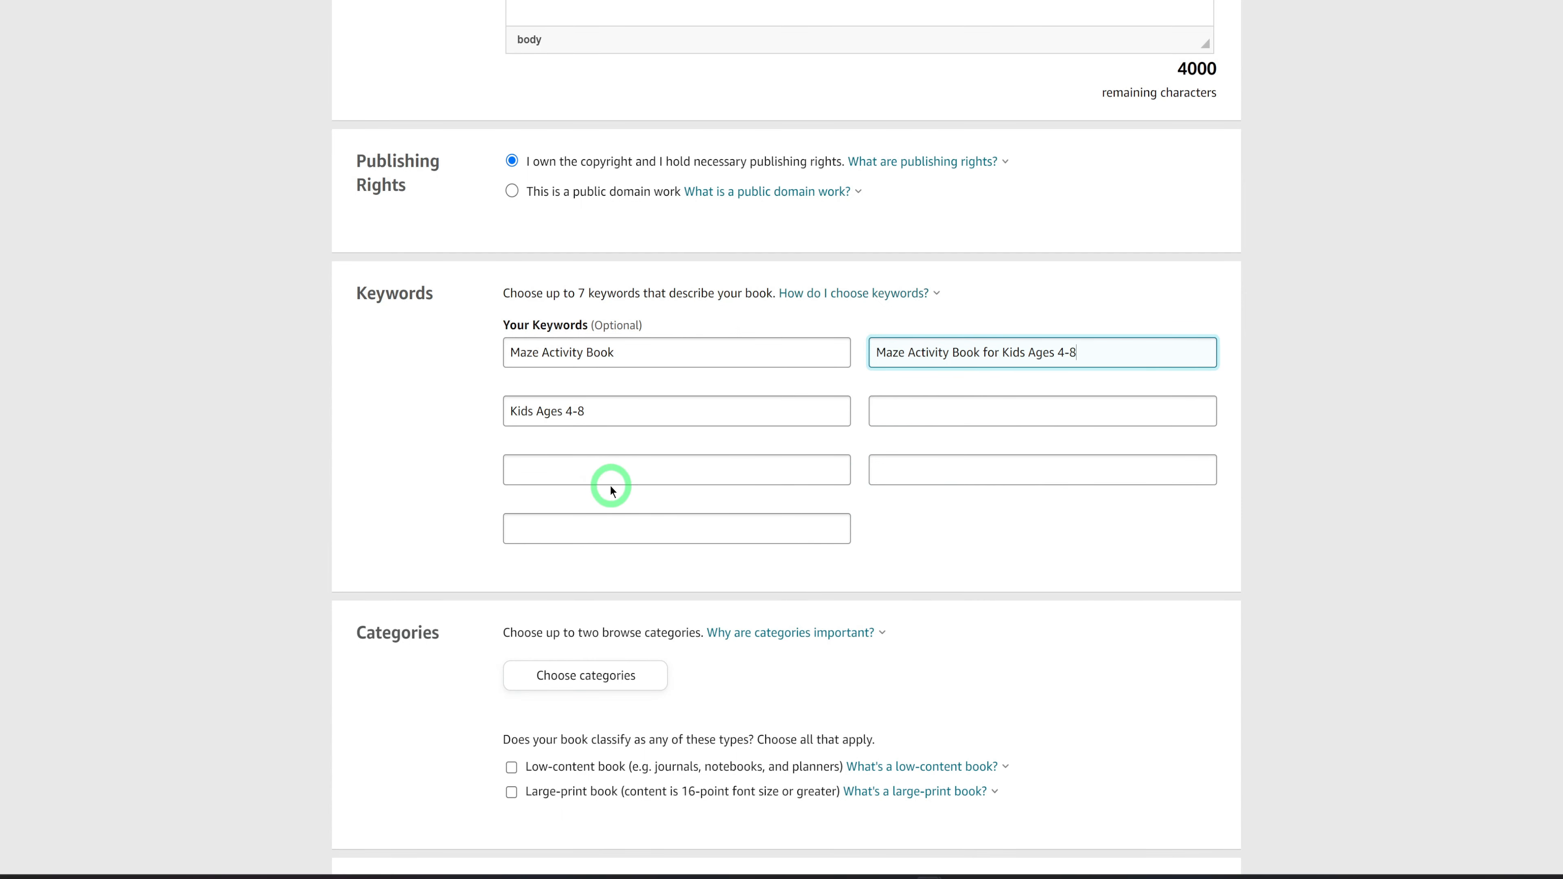
# Look through the top-level book categories and the Fiction branch without choosing any category
pyautogui.scroll(-4, 612, 491)
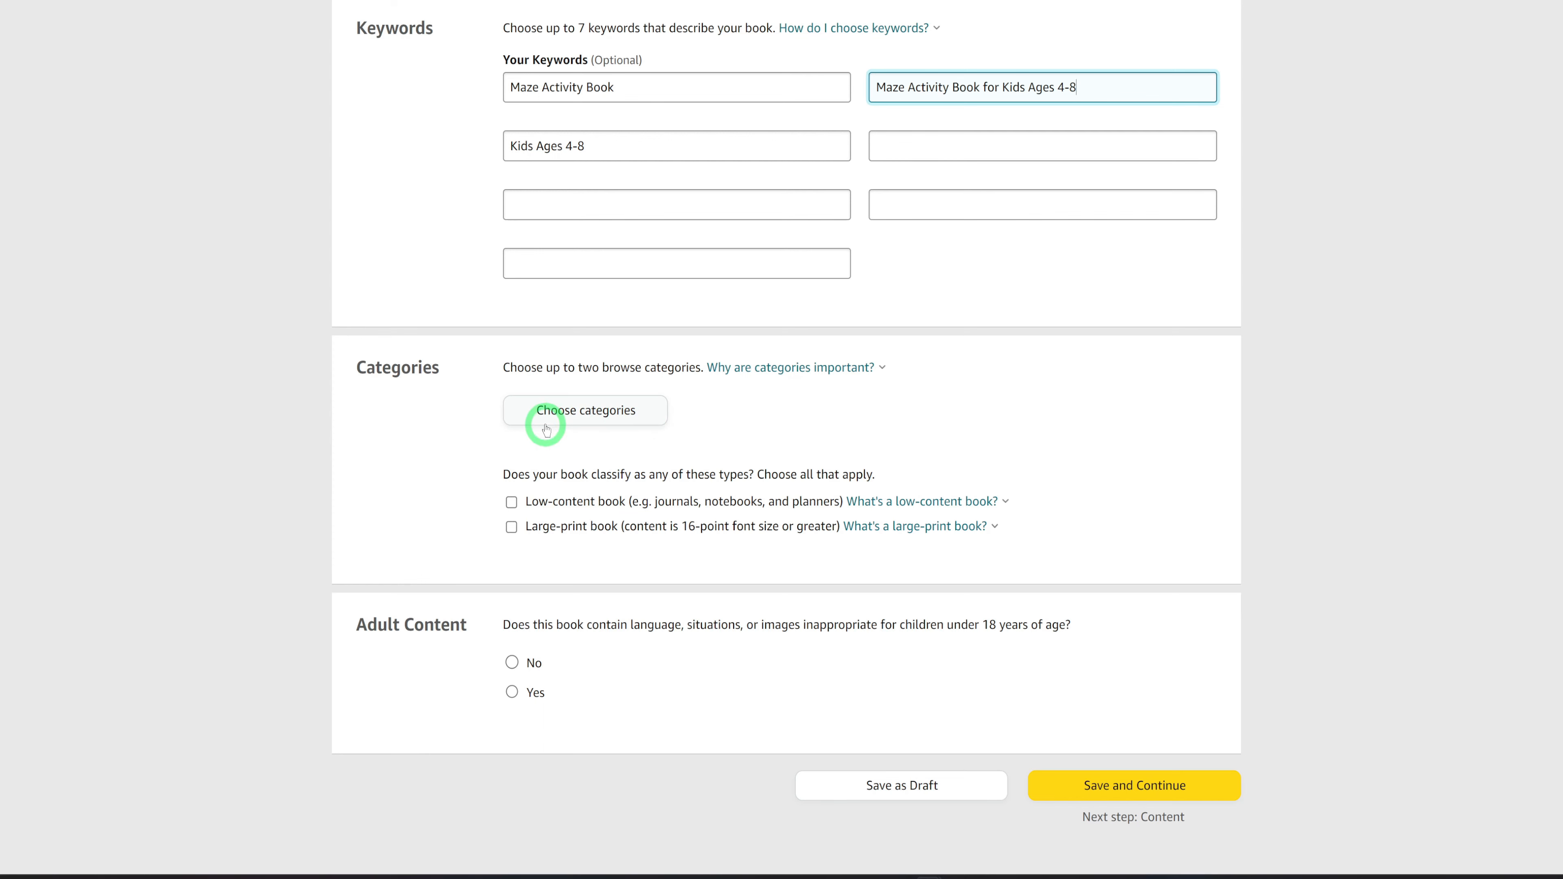
pyautogui.click(576, 412)
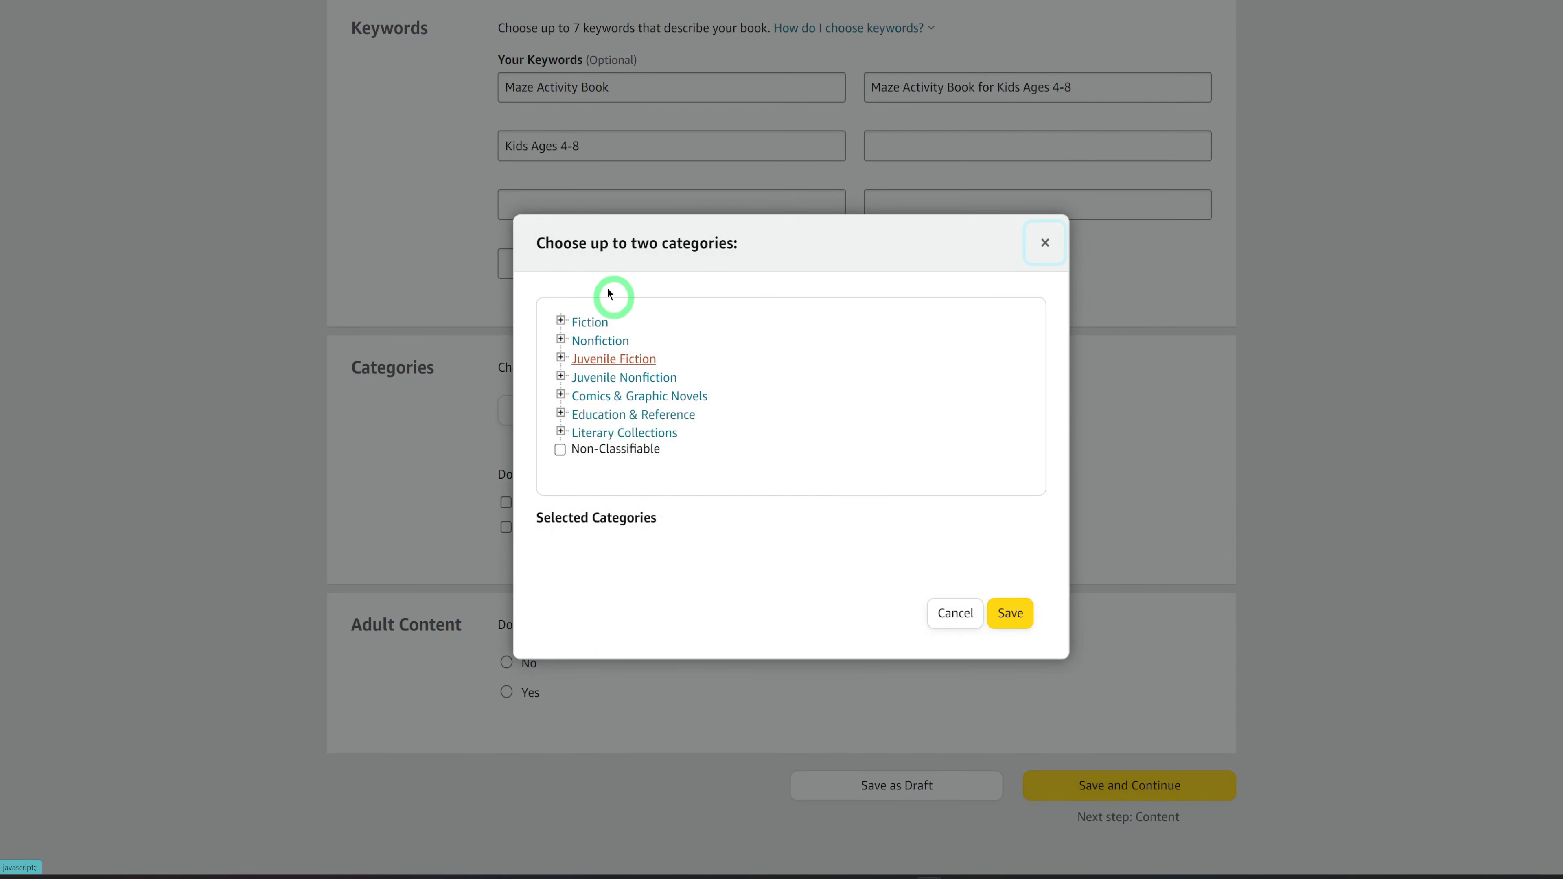
pyautogui.click(560, 321)
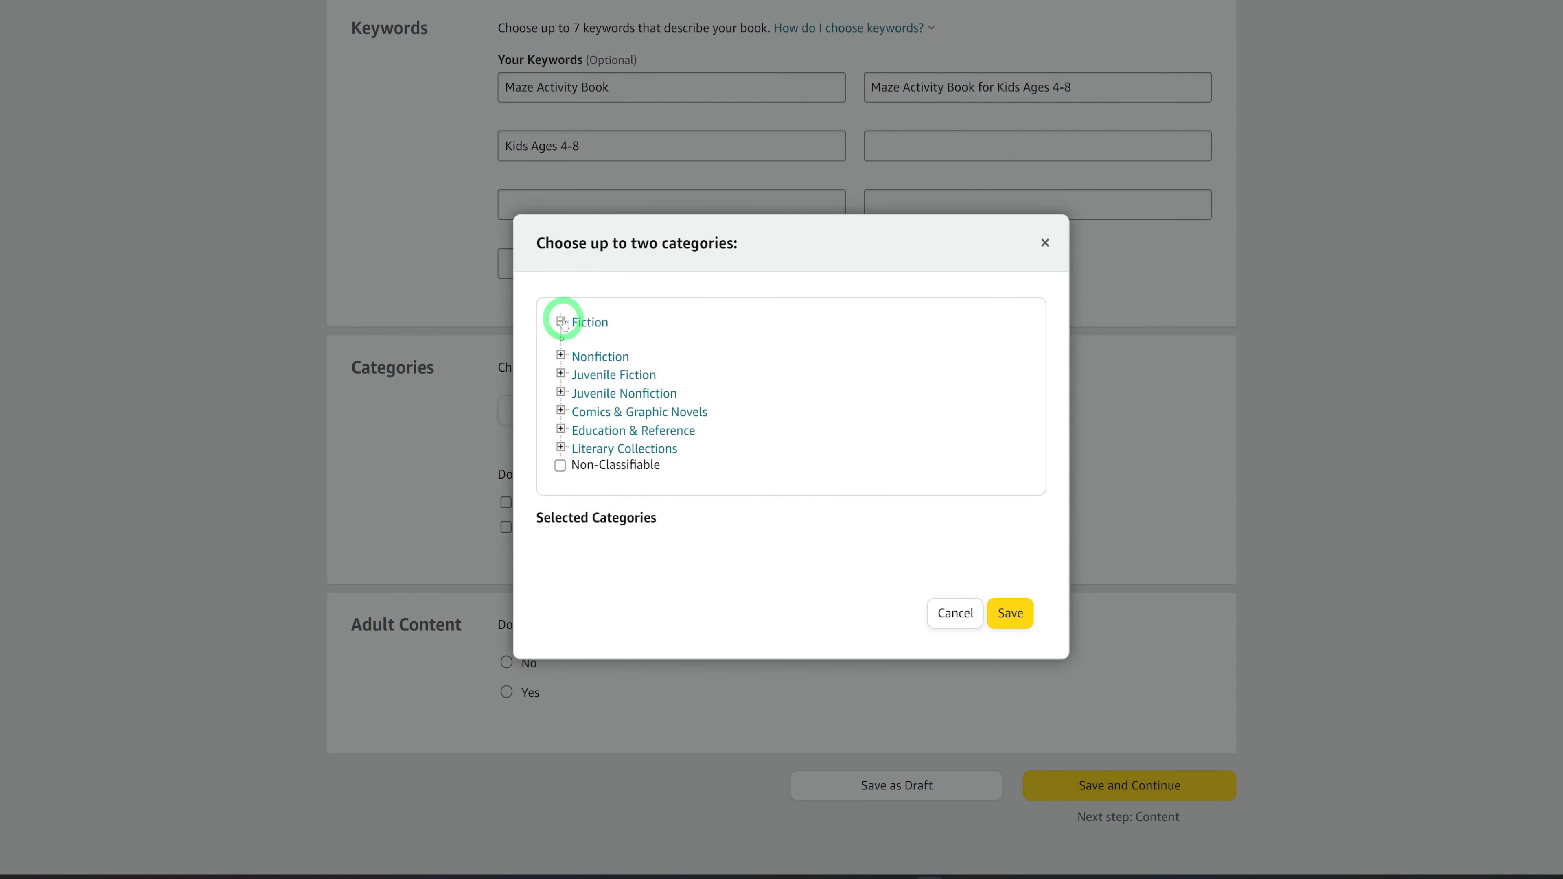
pyautogui.click(561, 320)
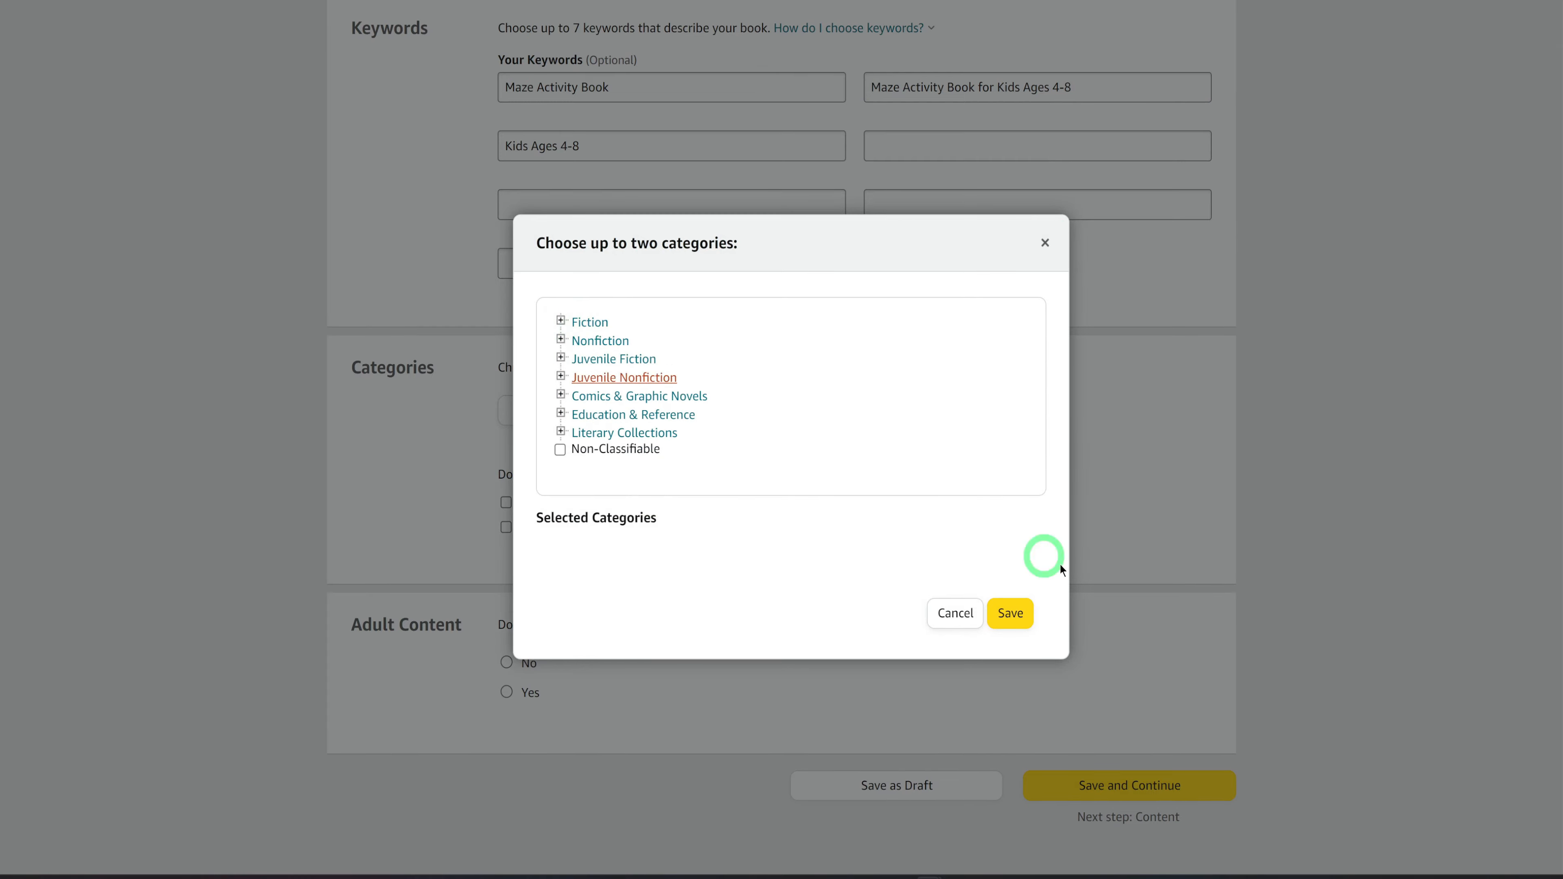
pyautogui.click(967, 616)
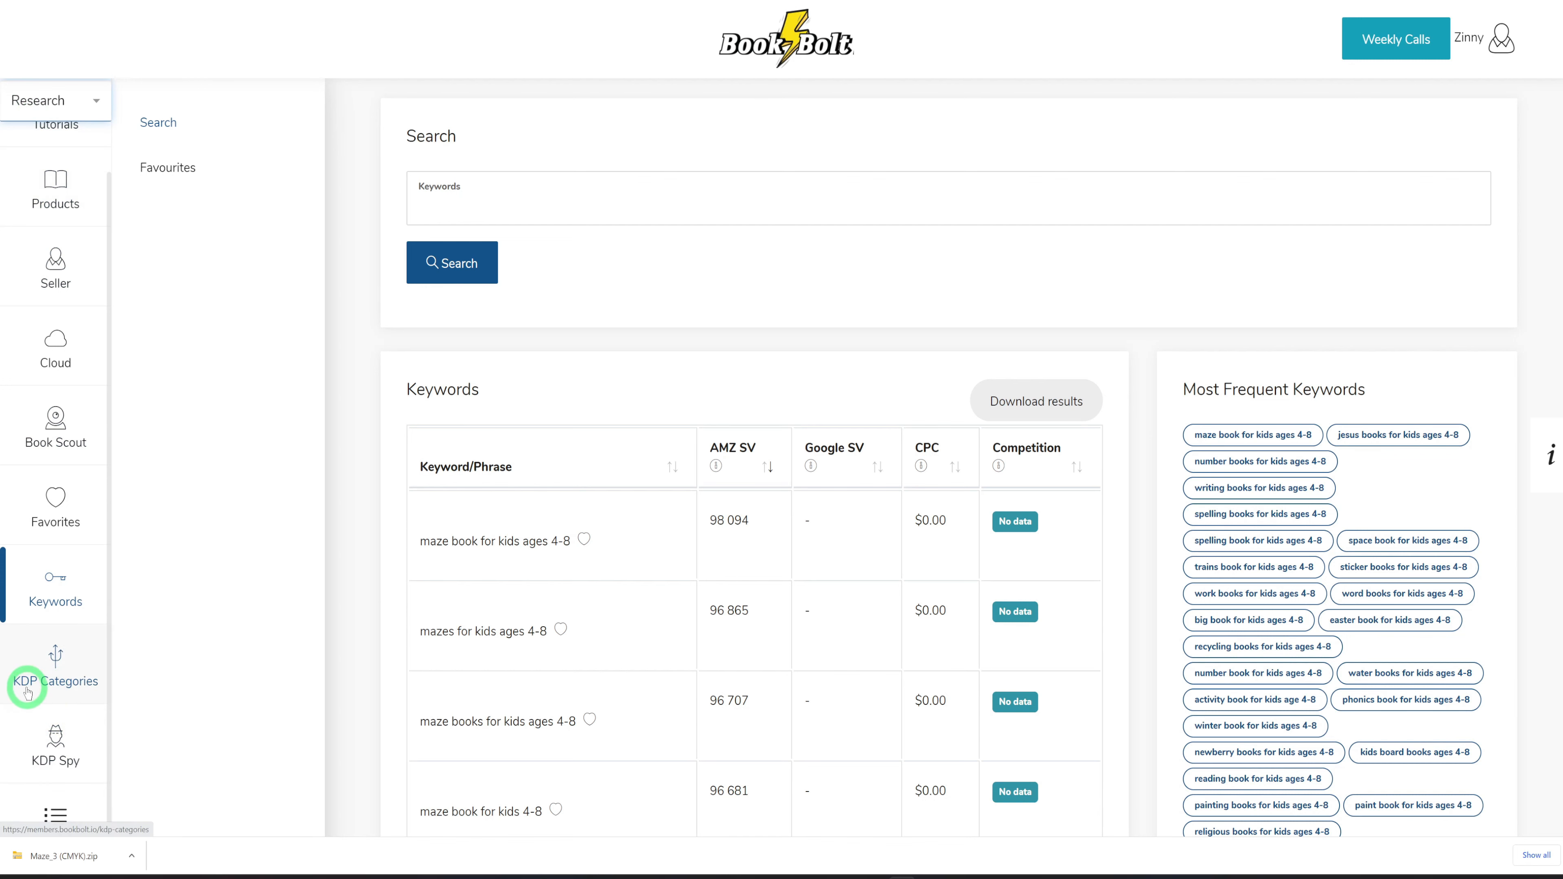
# Switch to Book Bolt's KDP category finder and search for categories matching "Maze Activity Book for Kids Ages 4-8"
pyautogui.click(51, 694)
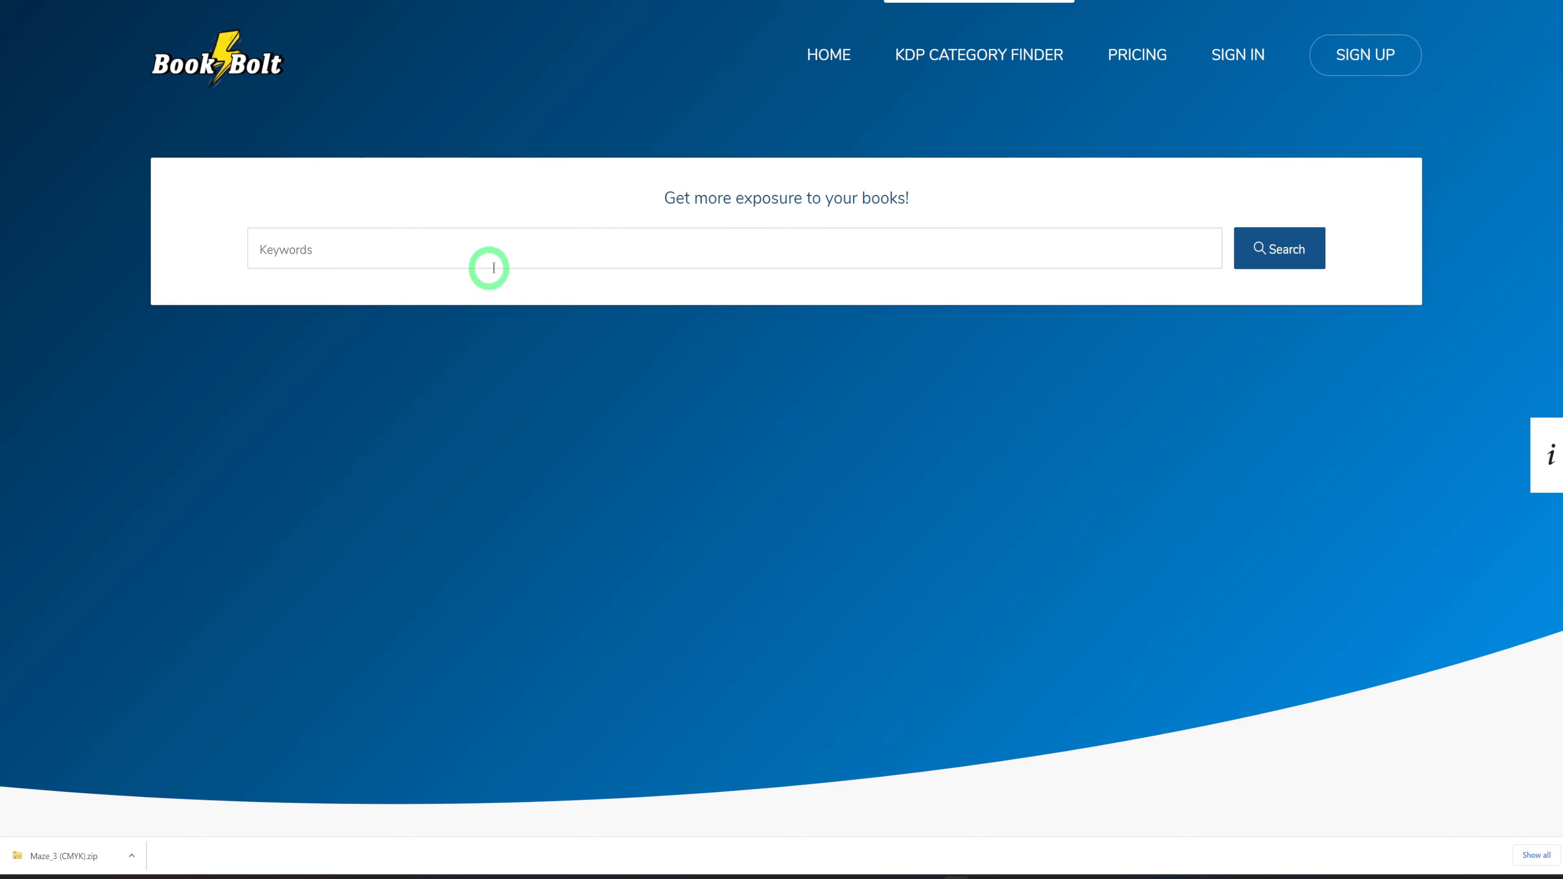
pyautogui.rightClick(573, 251)
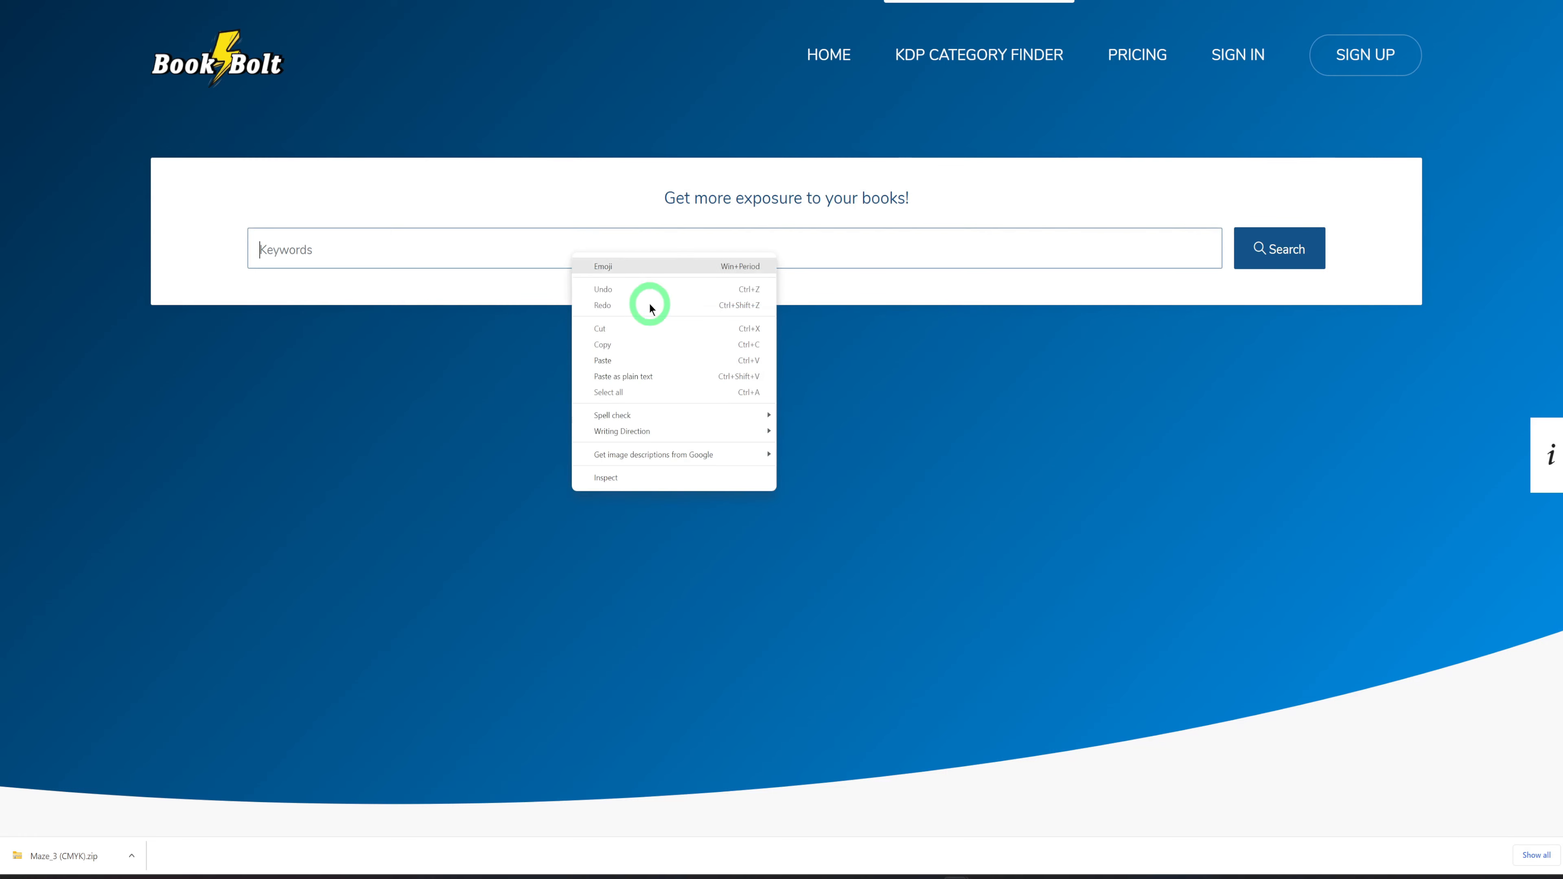
pyautogui.click(646, 375)
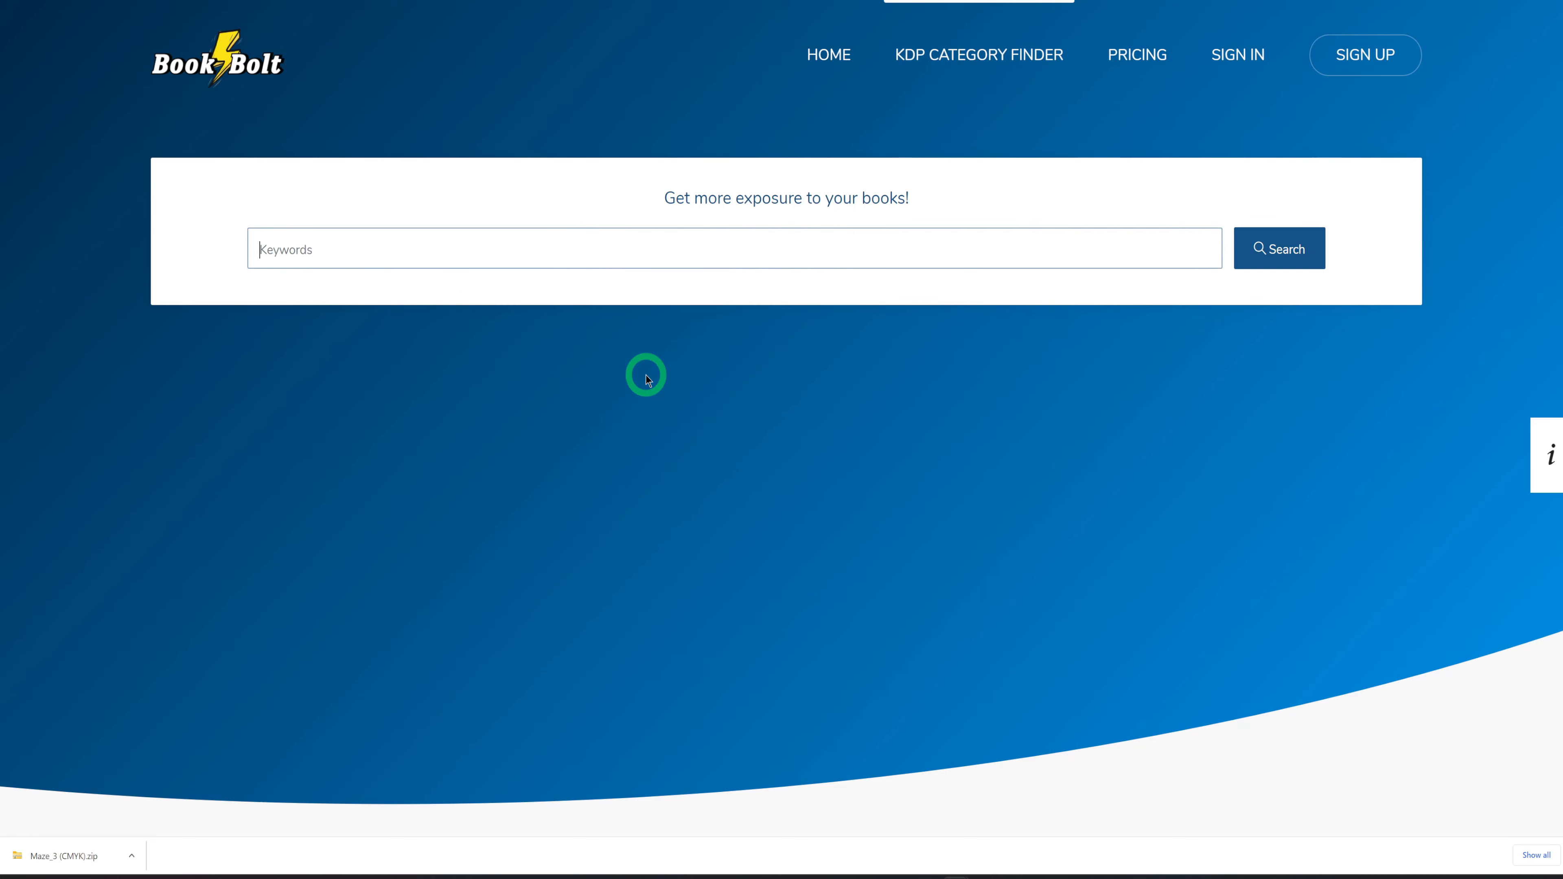
pyautogui.click(1305, 251)
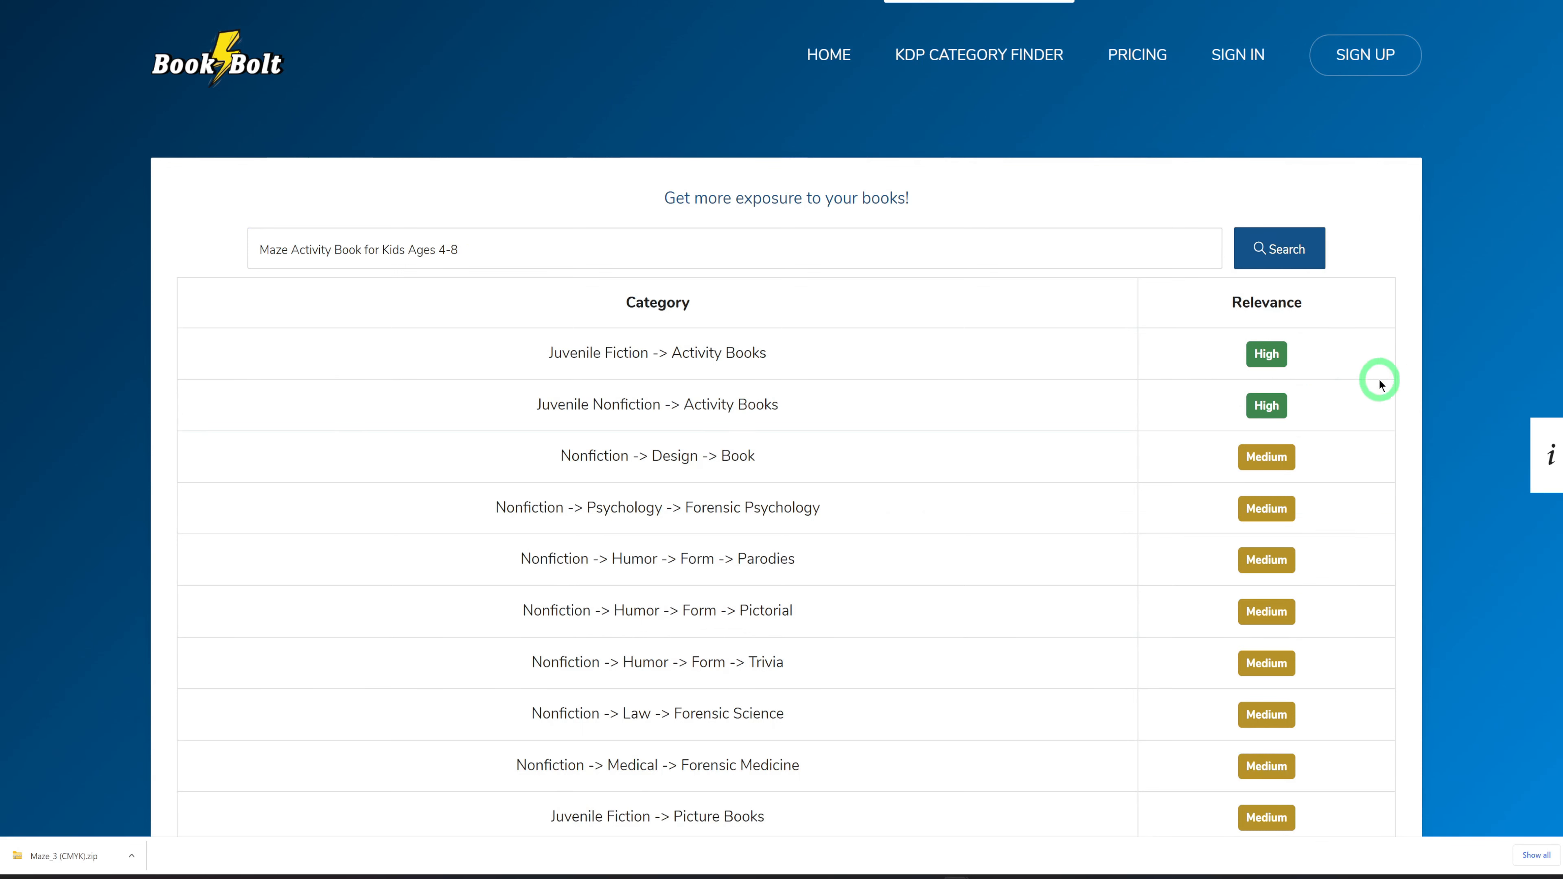
pyautogui.scroll(-2, 785, 502)
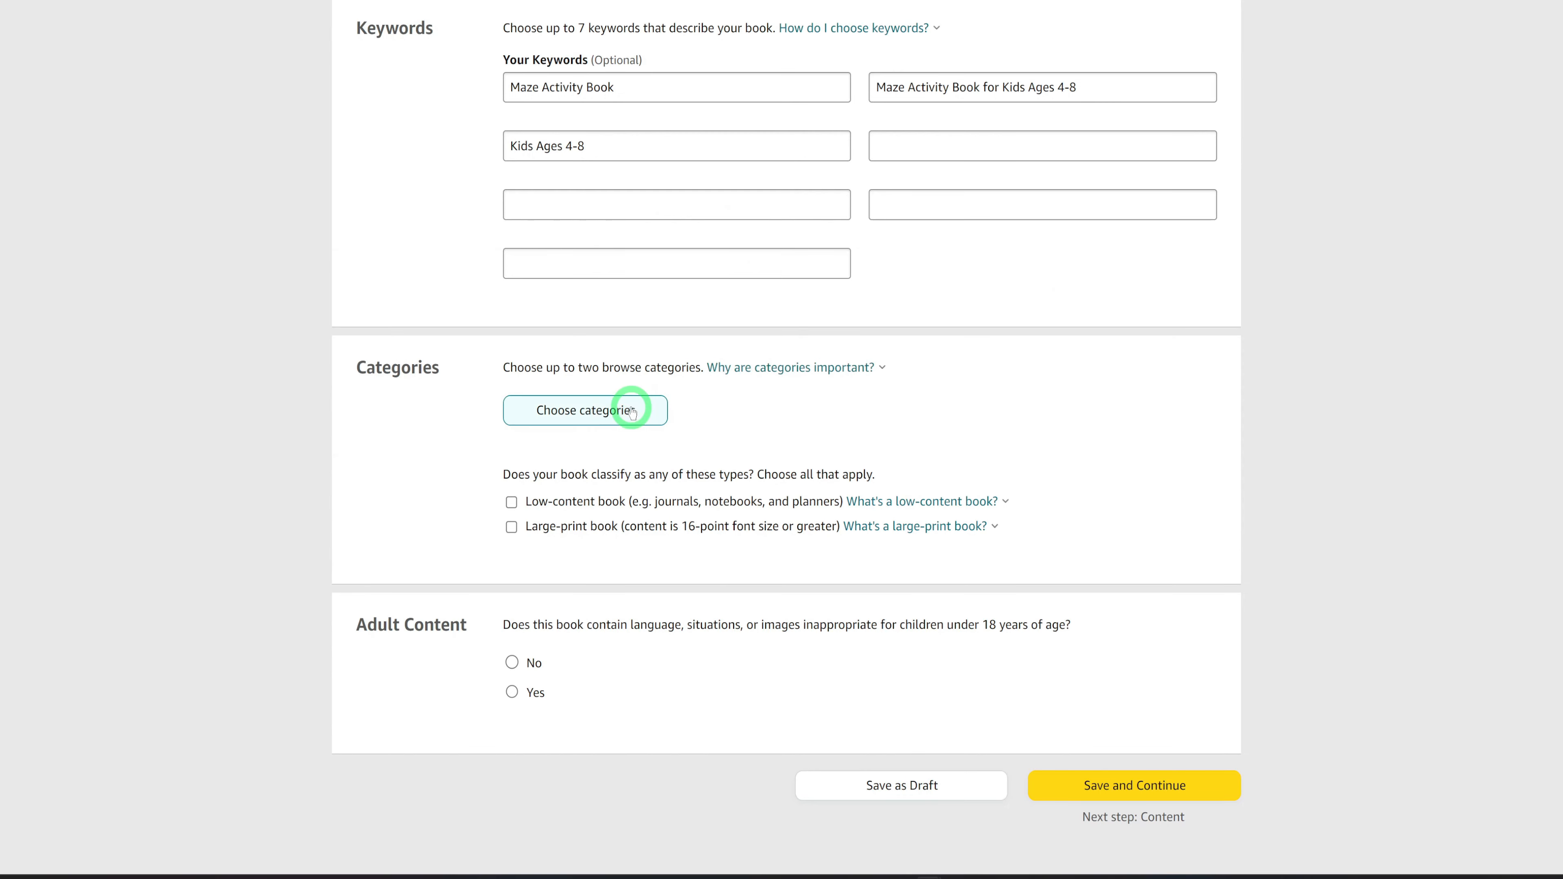
# Back in the KDP paperback details form, add the browse category Juvenile Fiction > Activity Books and save it
pyautogui.click(631, 410)
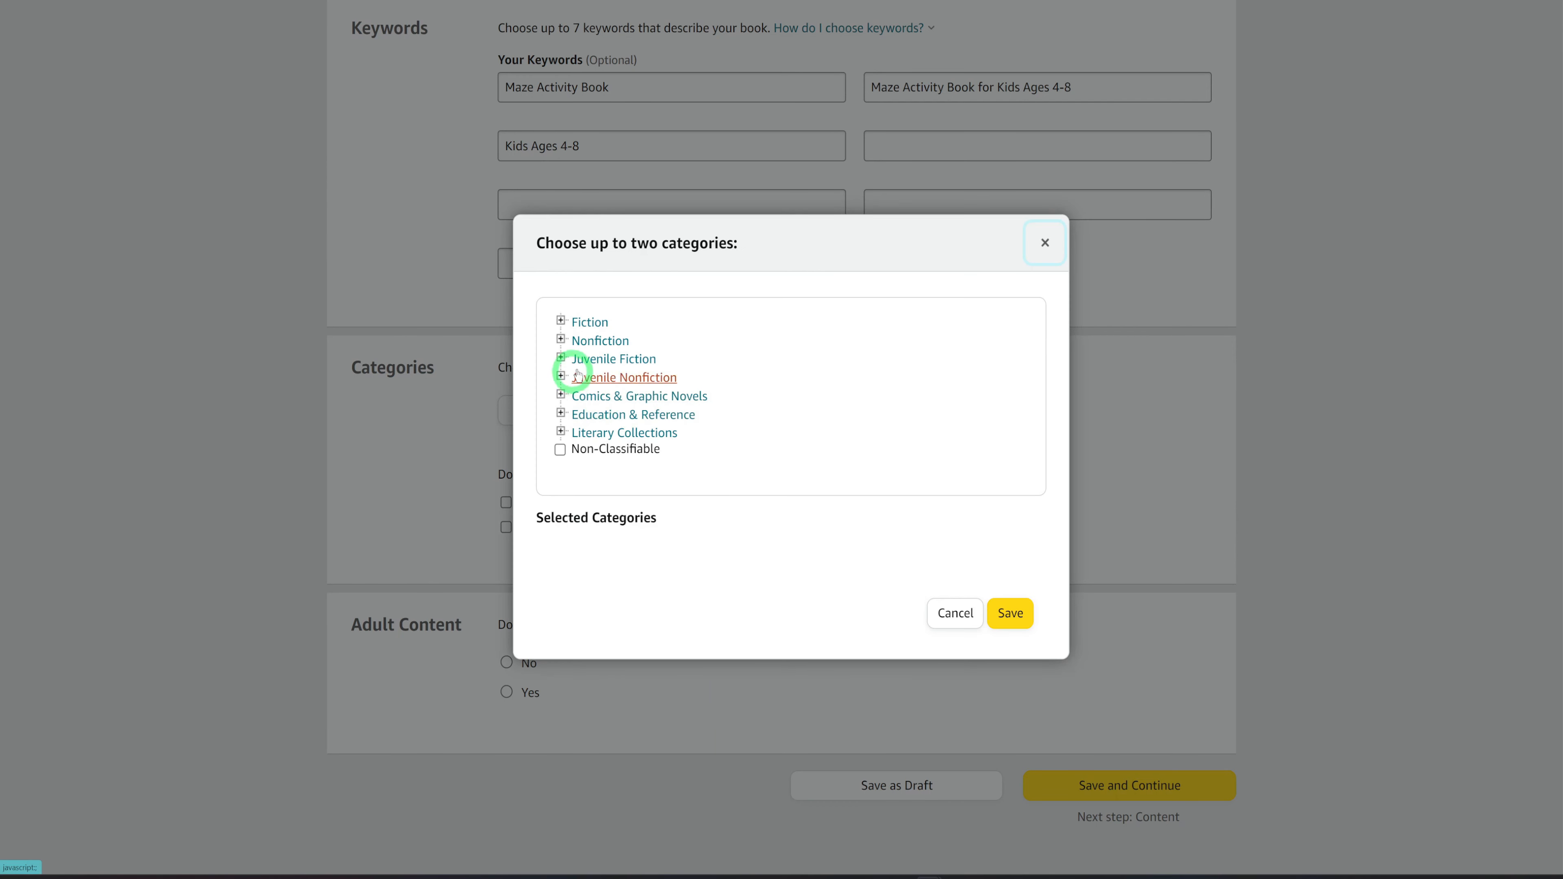
pyautogui.click(561, 358)
pyautogui.click(577, 413)
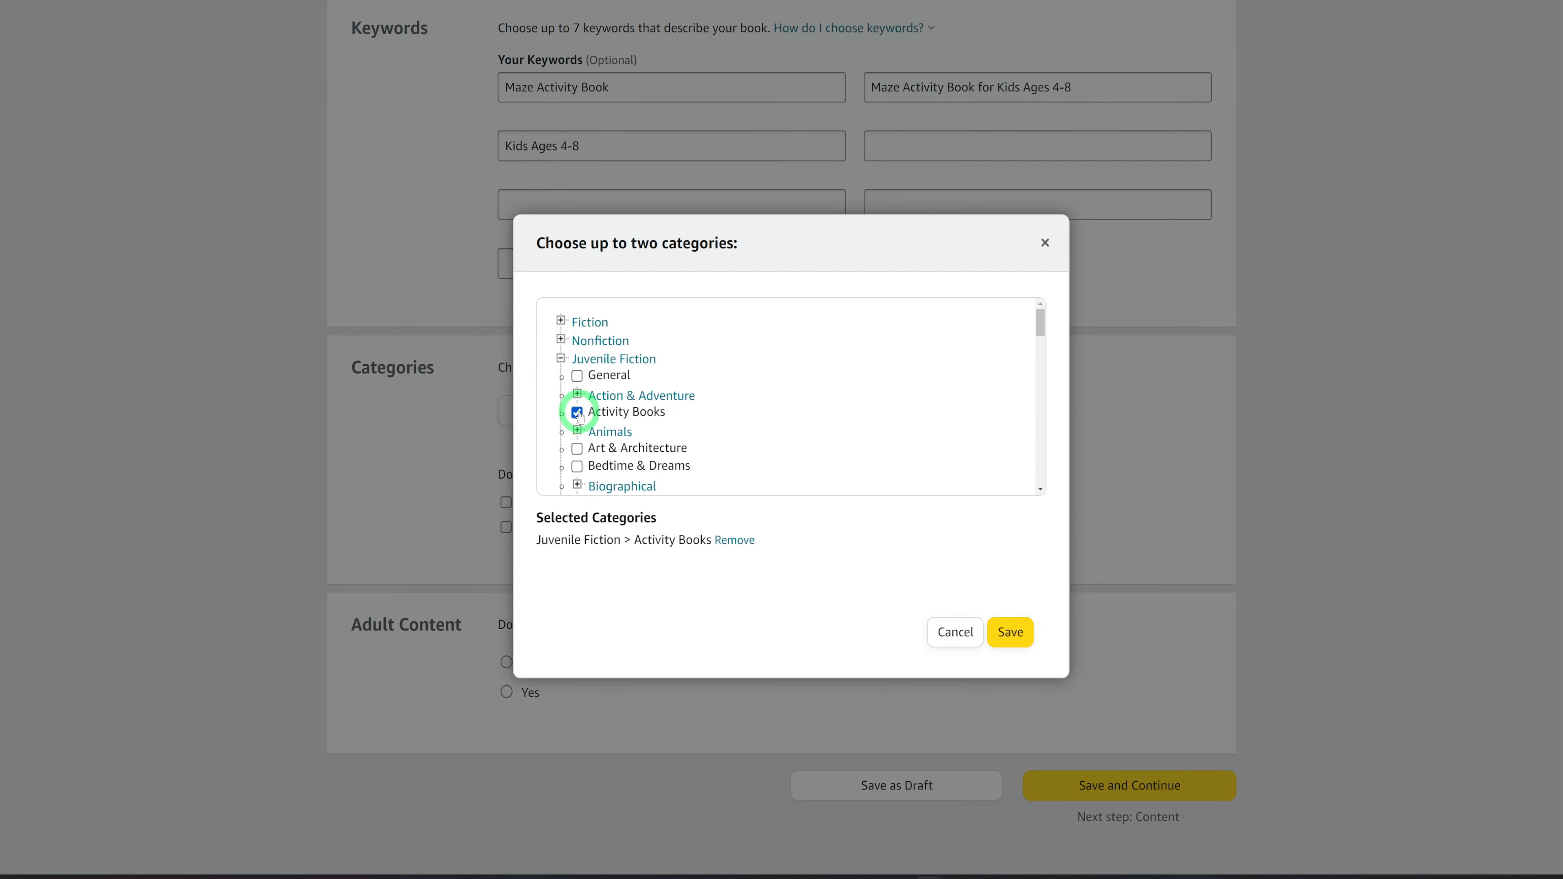
pyautogui.click(1010, 631)
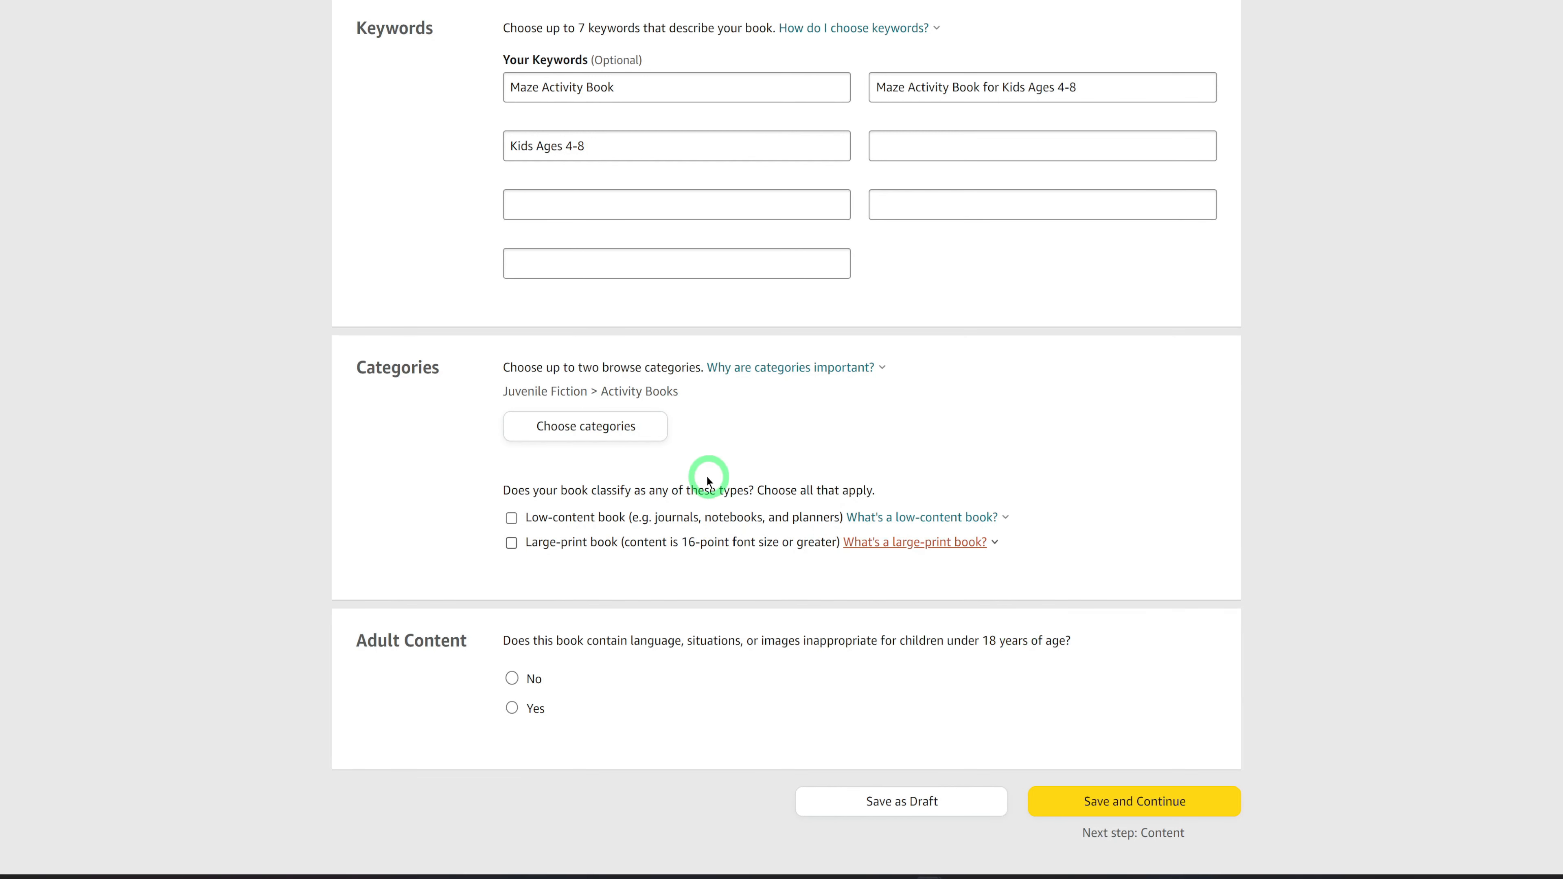
# Add Juvenile Nonfiction > Activity Books as the book's second browse category and save the selection
pyautogui.click(593, 432)
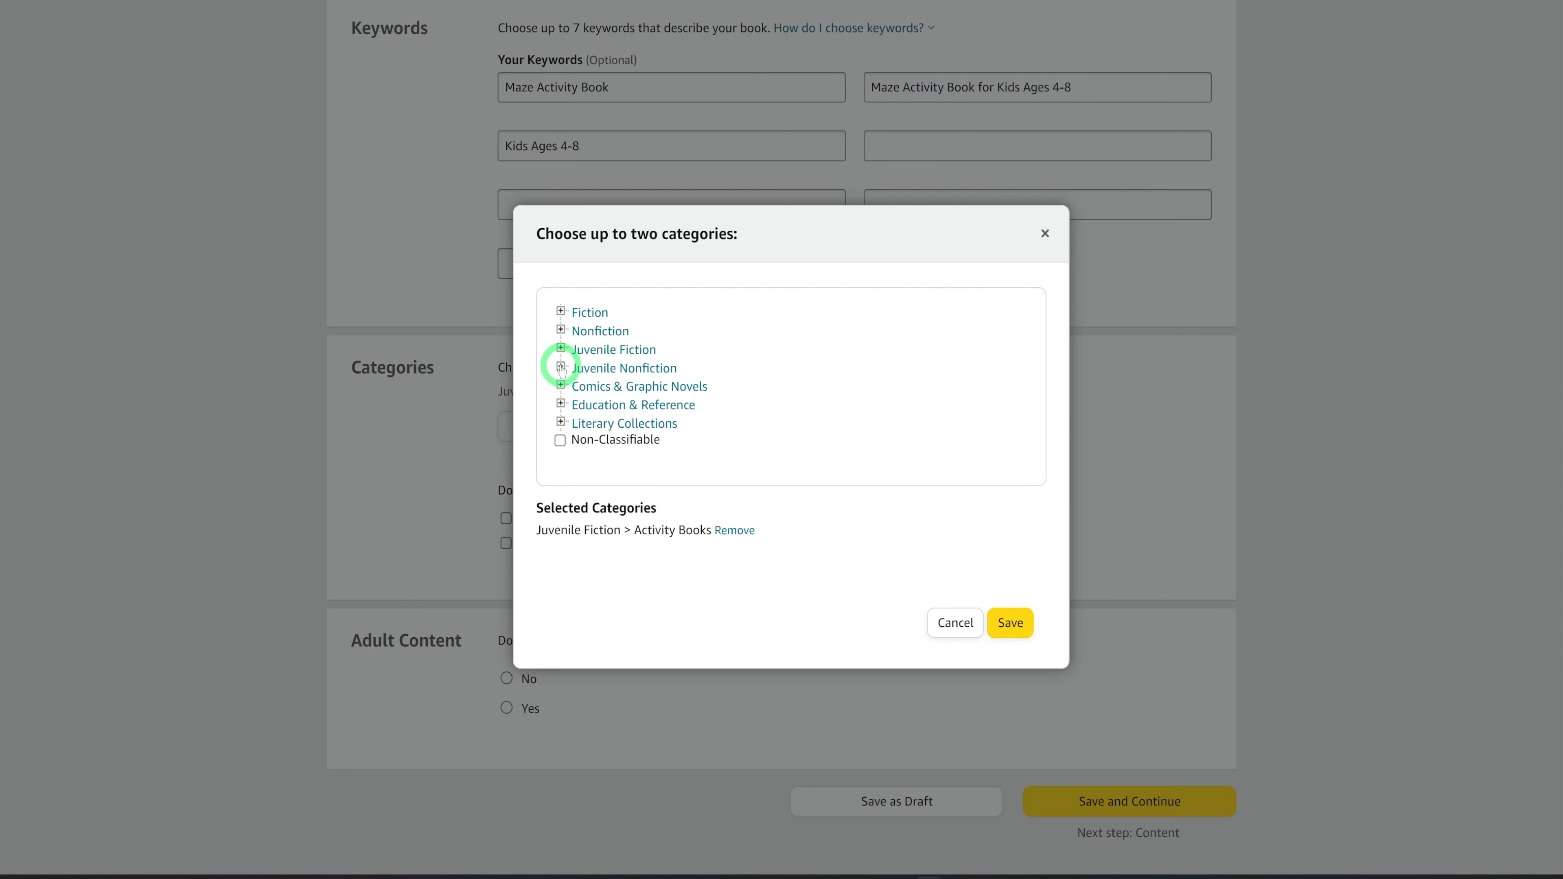
pyautogui.click(560, 367)
pyautogui.click(577, 403)
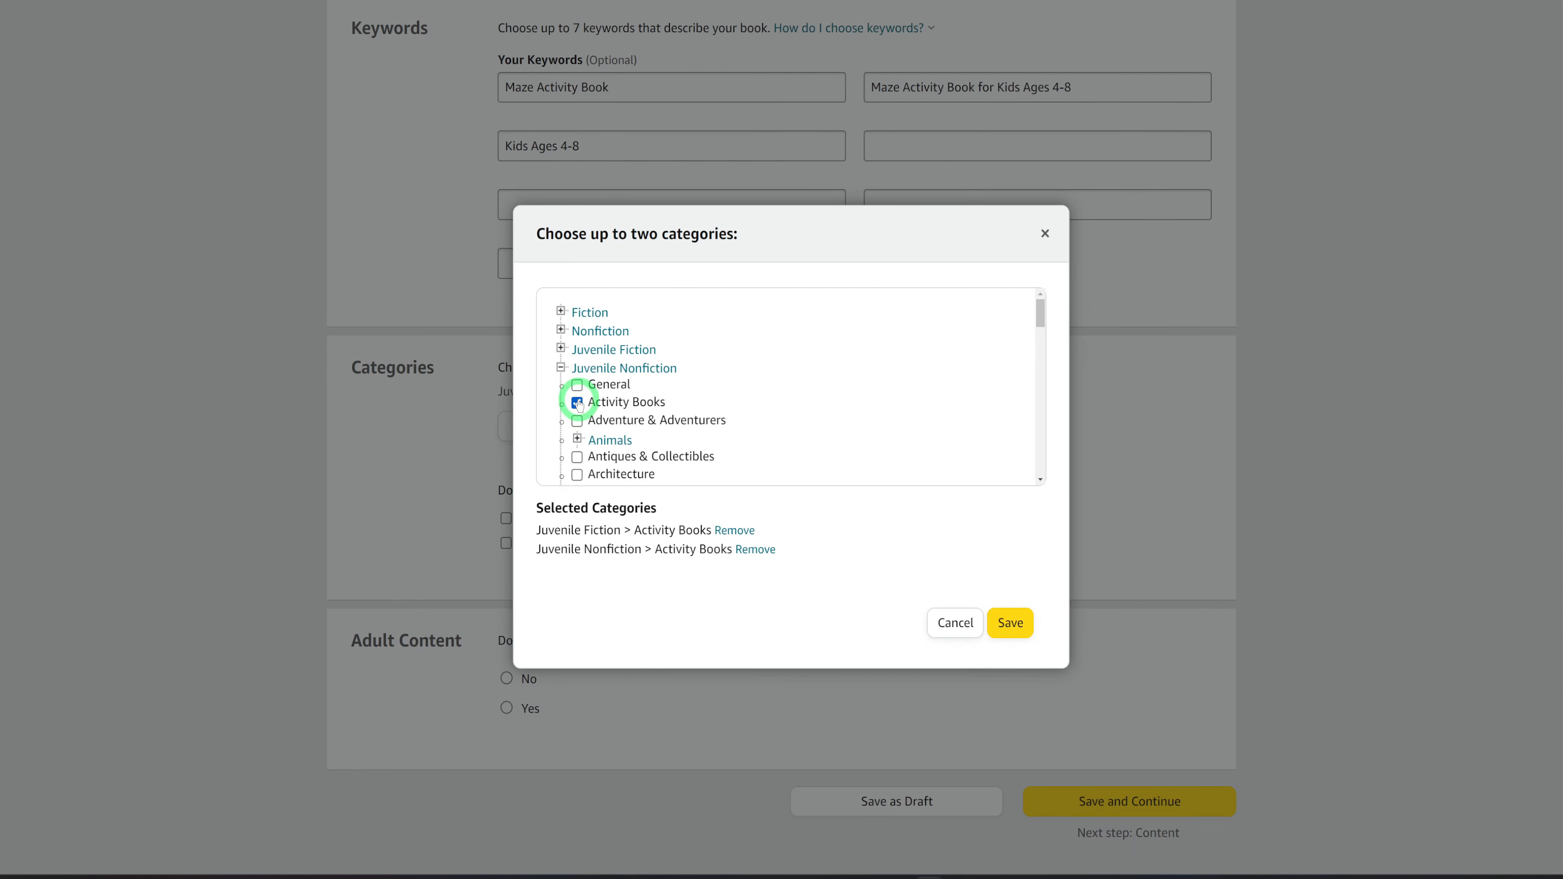
pyautogui.click(1010, 623)
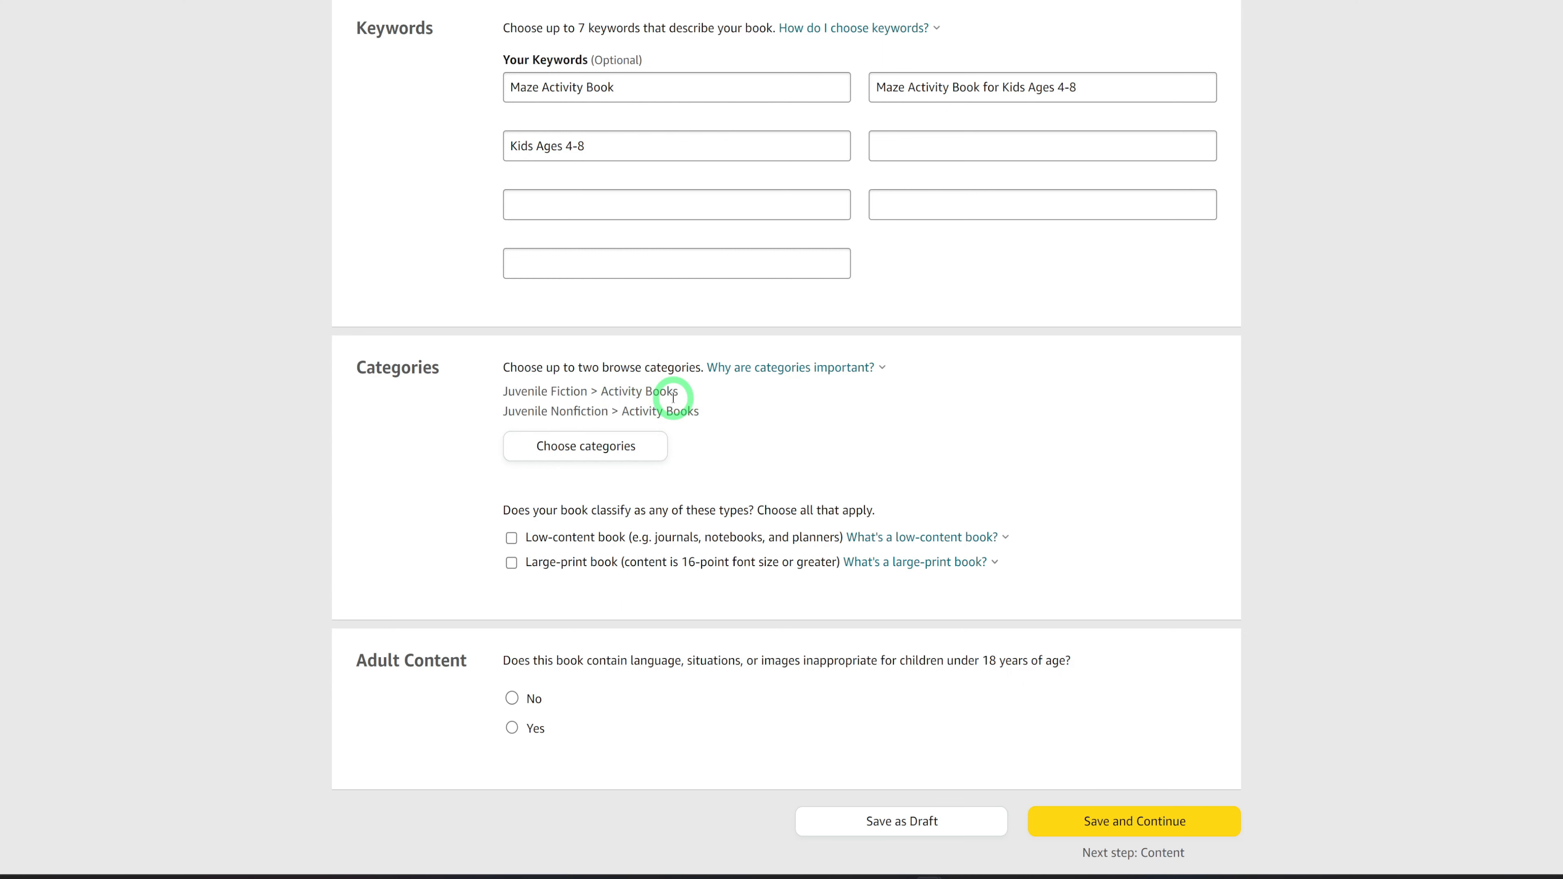
# Switch to the Amazon search results, open the Fun at the Zoo Maze Book listing and view its Children's Maze Books bestseller category
pyautogui.scroll(-5, 719, 496)
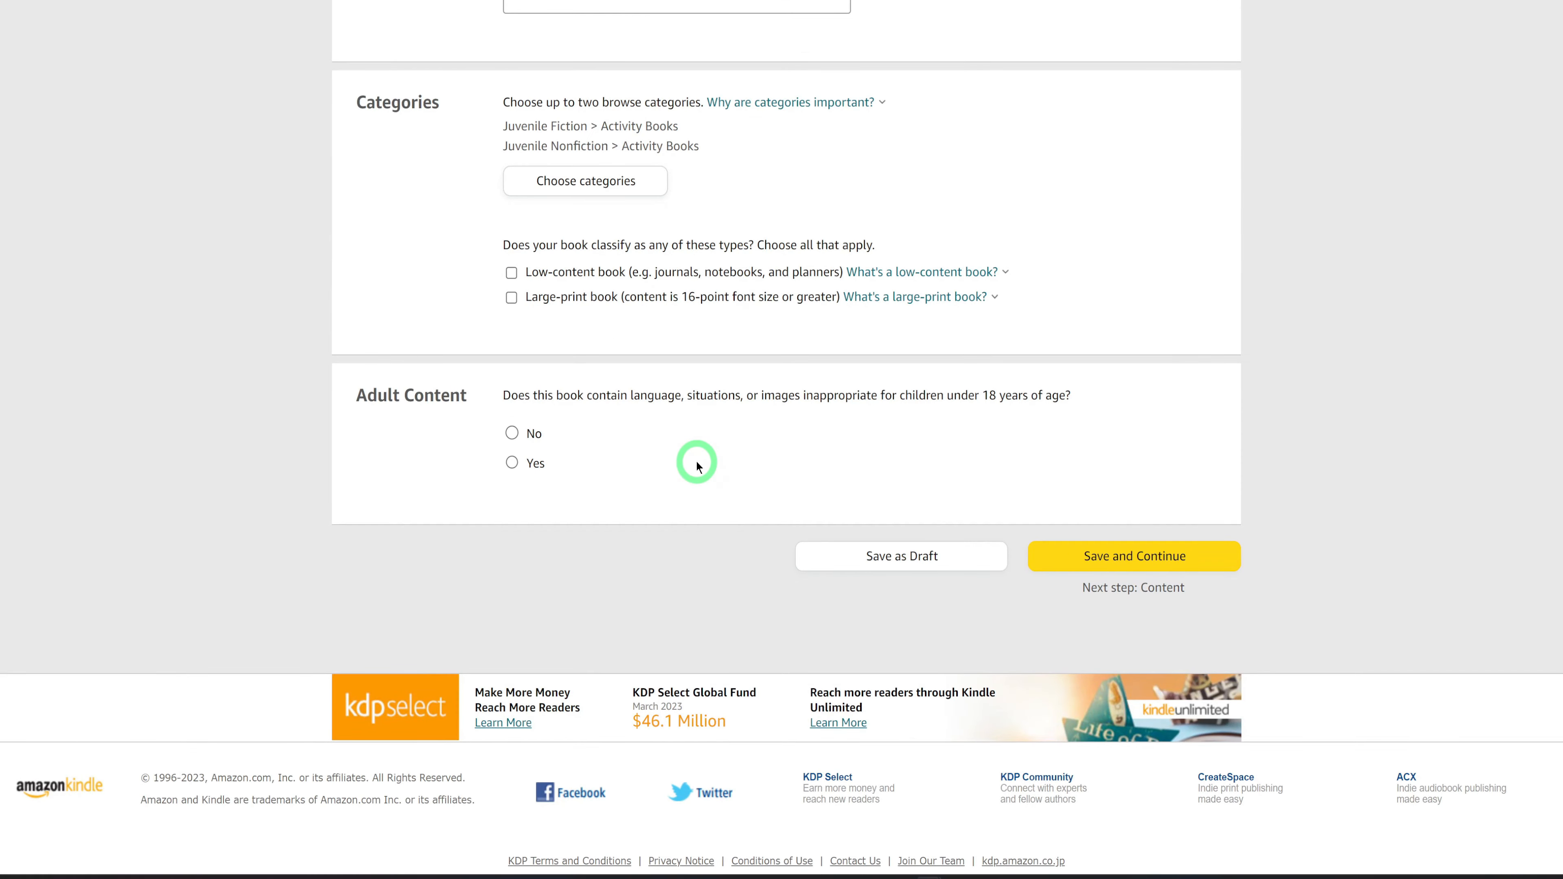
pyautogui.scroll(-1, 697, 463)
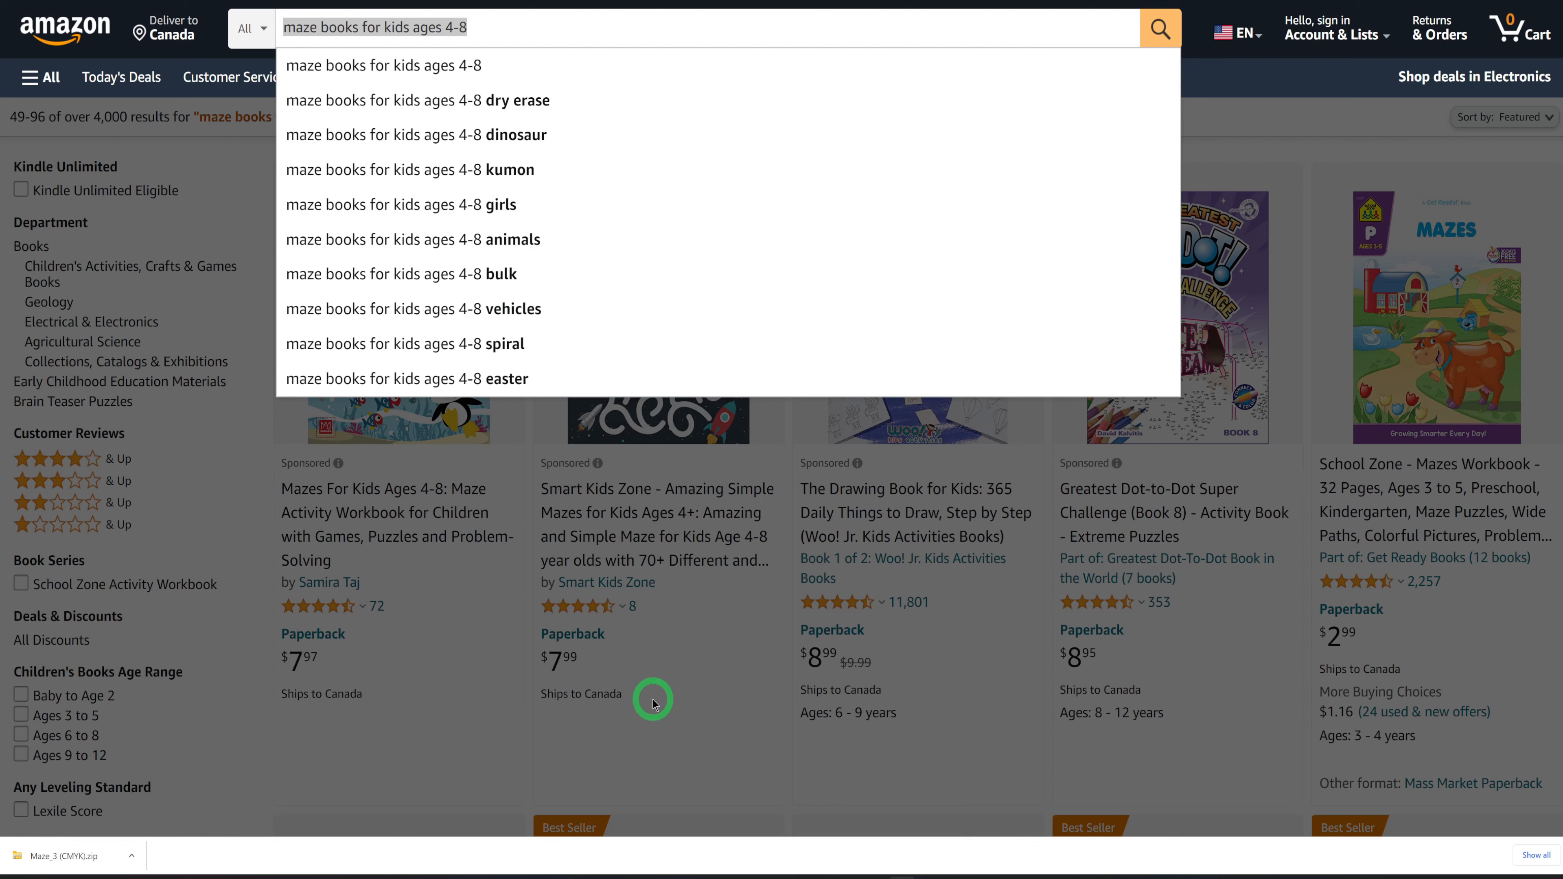
pyautogui.click(1396, 148)
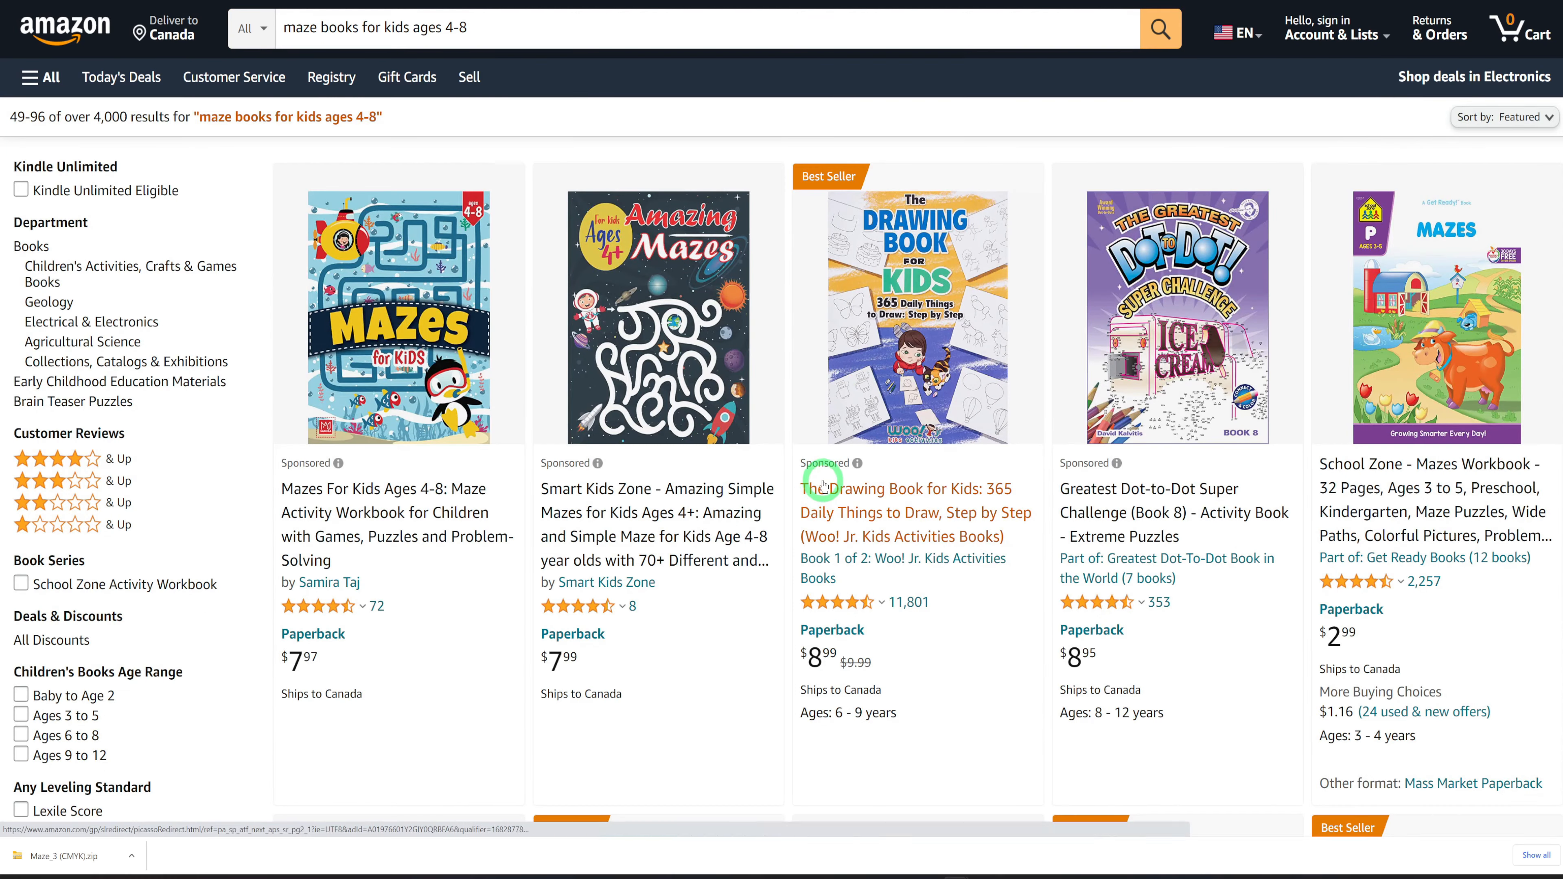
pyautogui.scroll(-5, 1033, 554)
pyautogui.scroll(-2, 1033, 554)
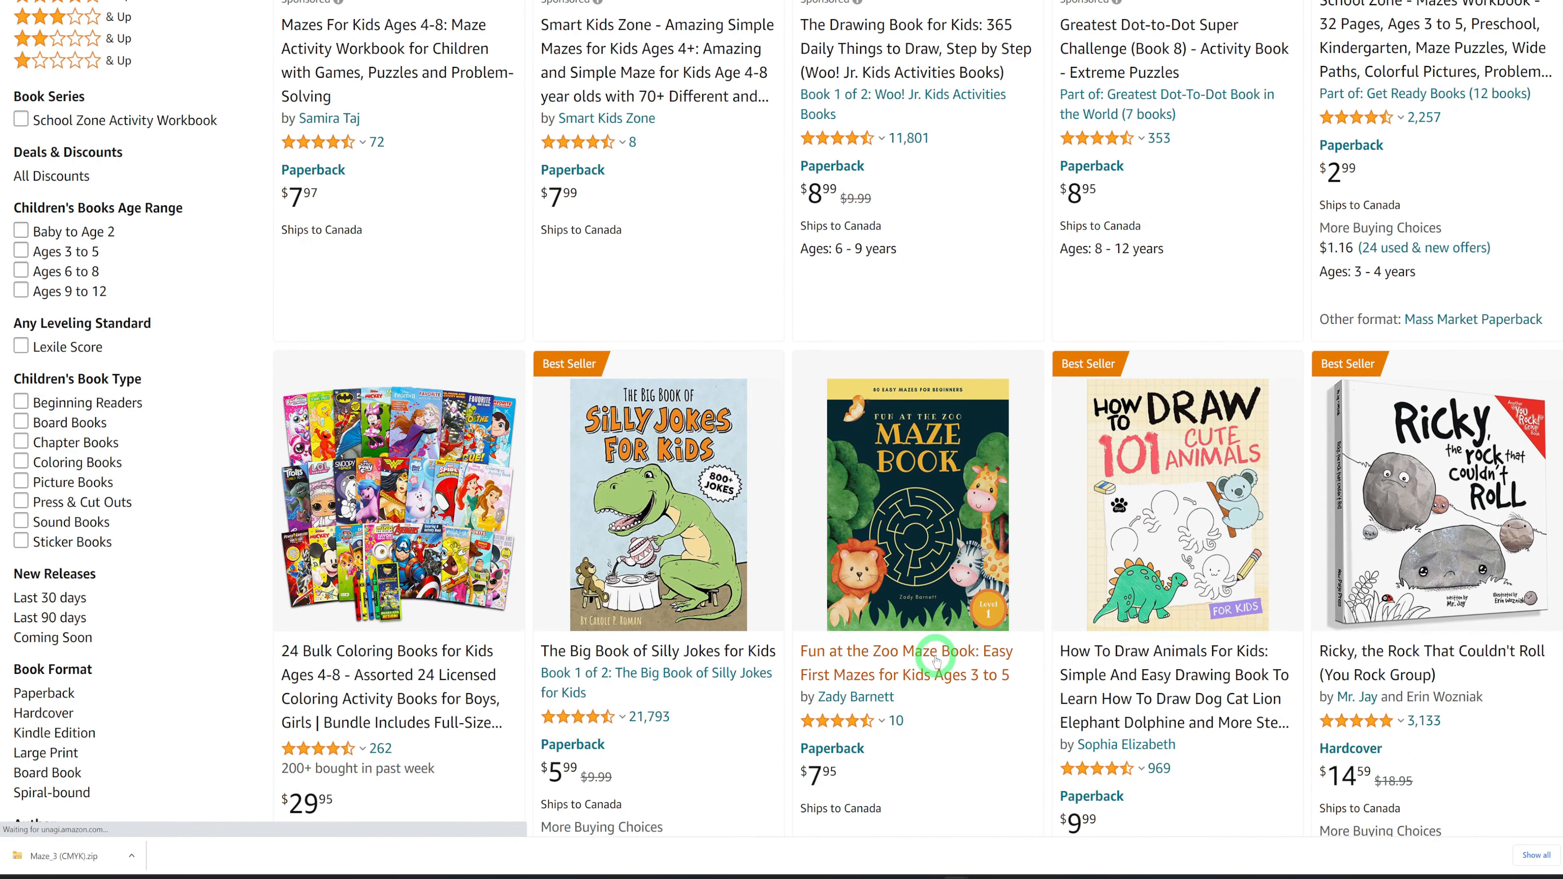
pyautogui.click(935, 661)
pyautogui.scroll(-15, 1046, 672)
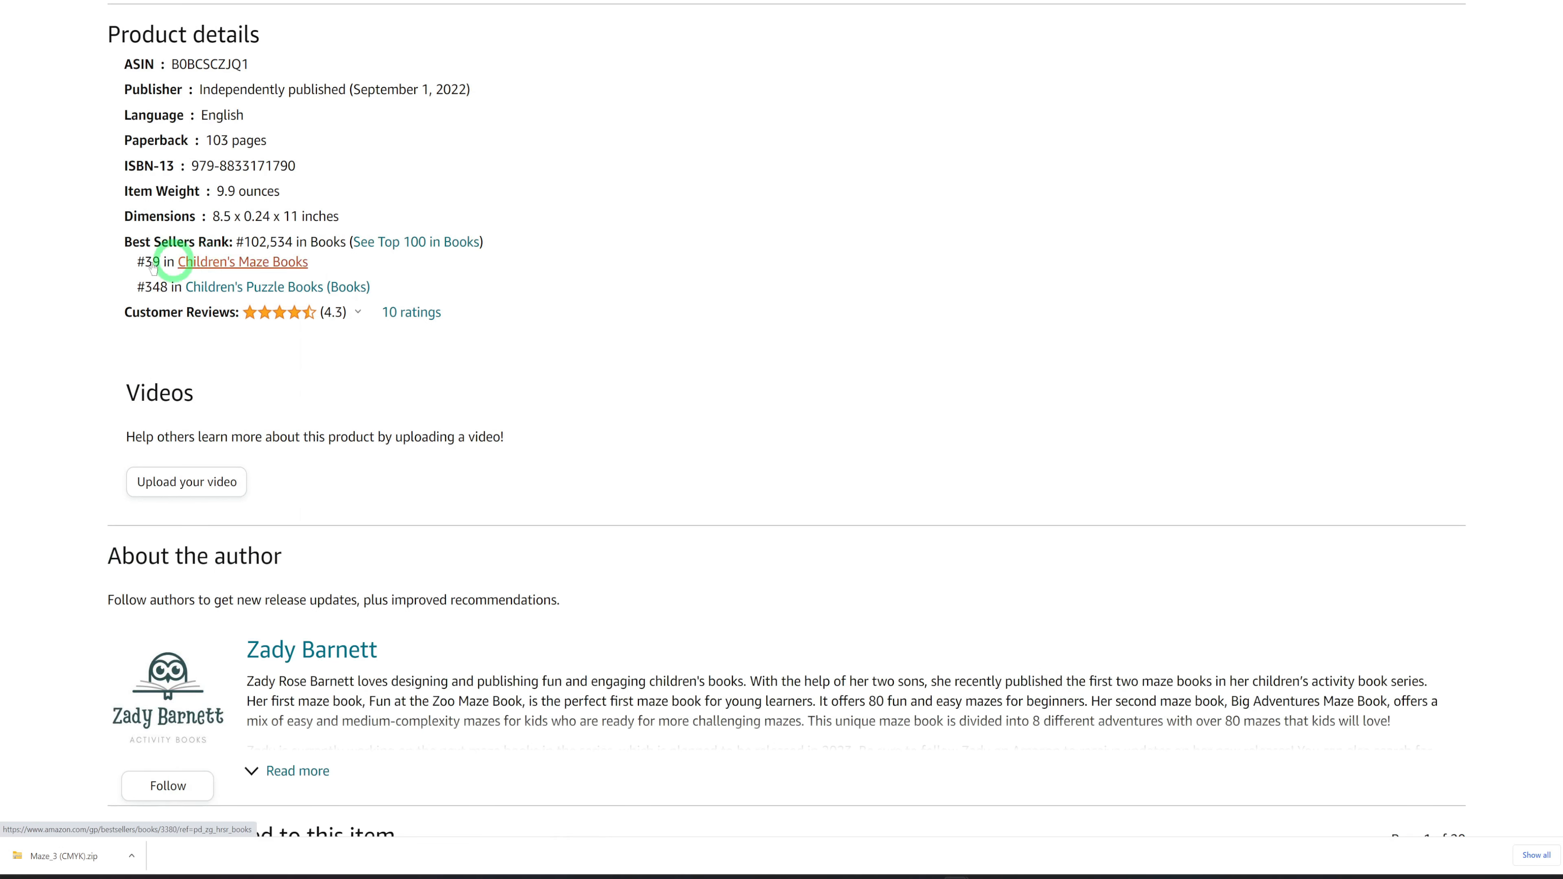
pyautogui.click(197, 263)
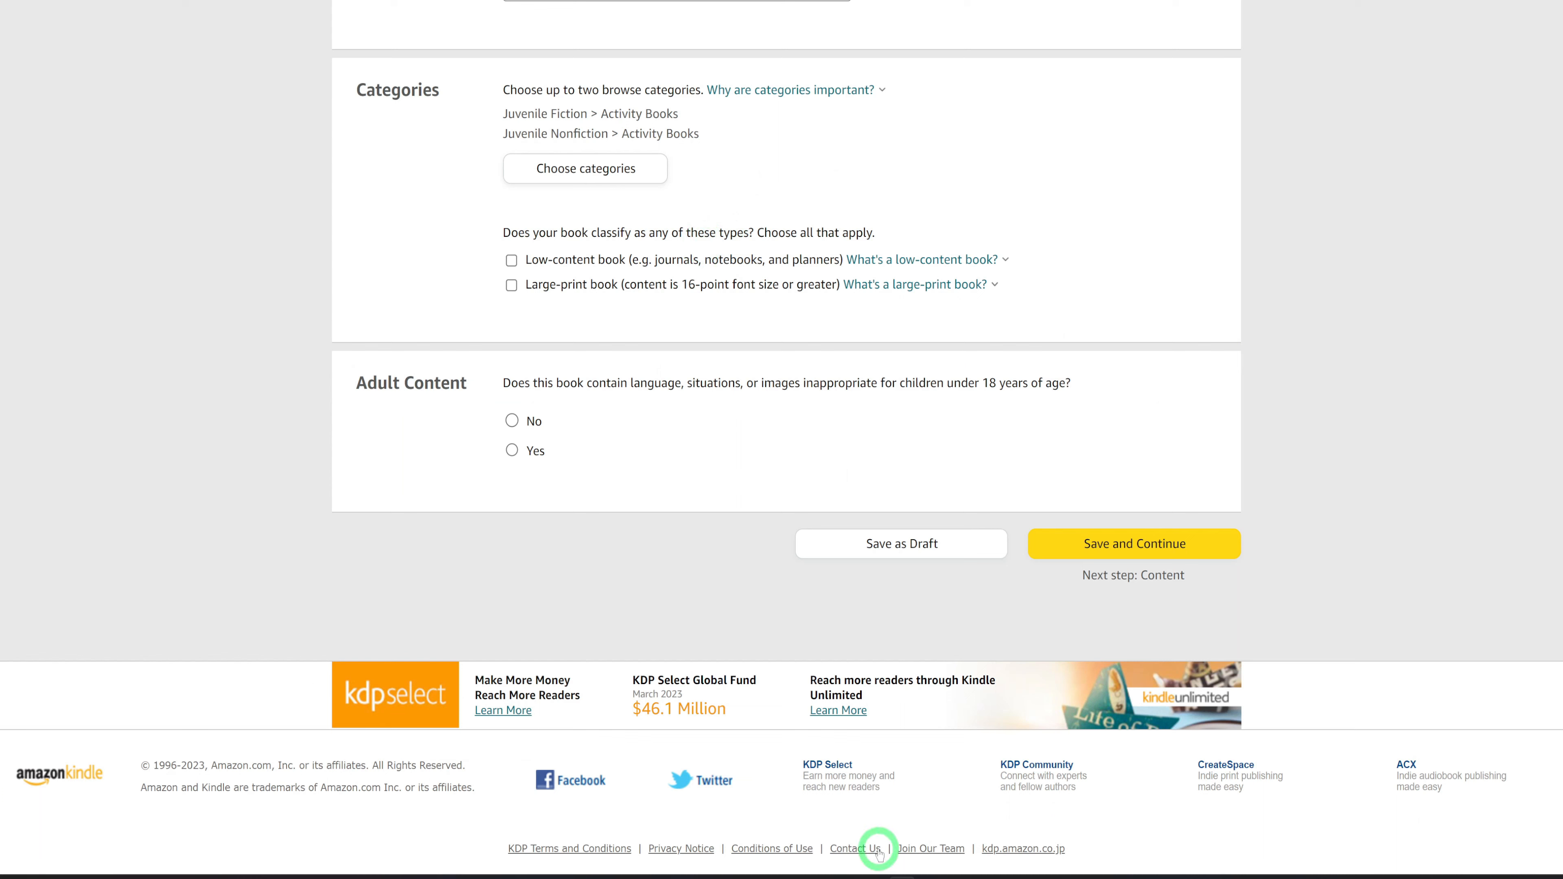
# Open KDP's contact form for Update Amazon Categories under Amazon Store & Product Detail Page
pyautogui.click(879, 850)
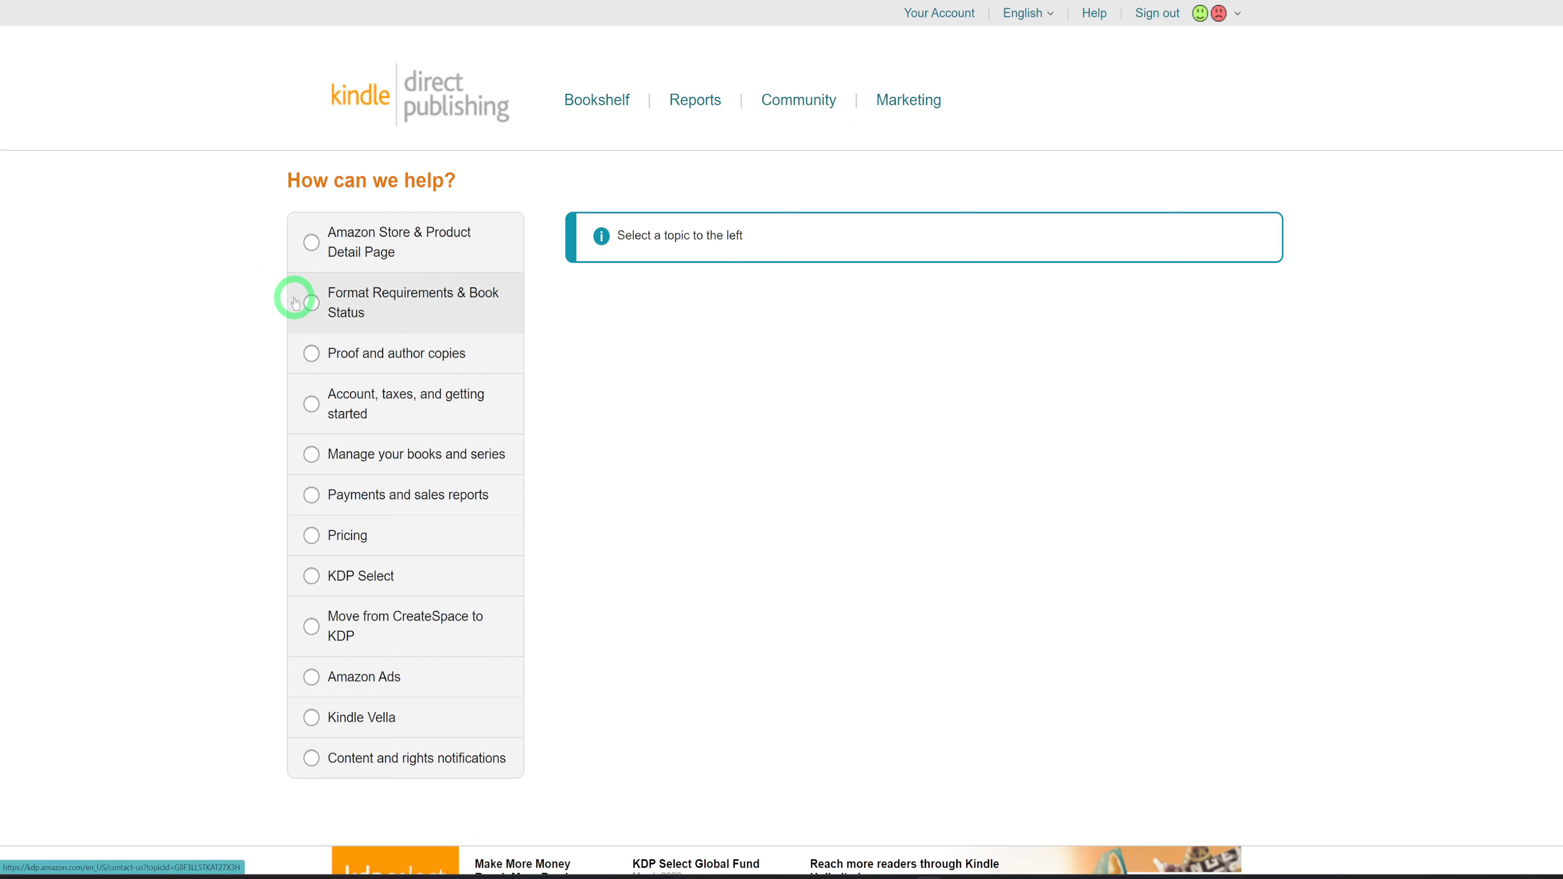
pyautogui.click(345, 241)
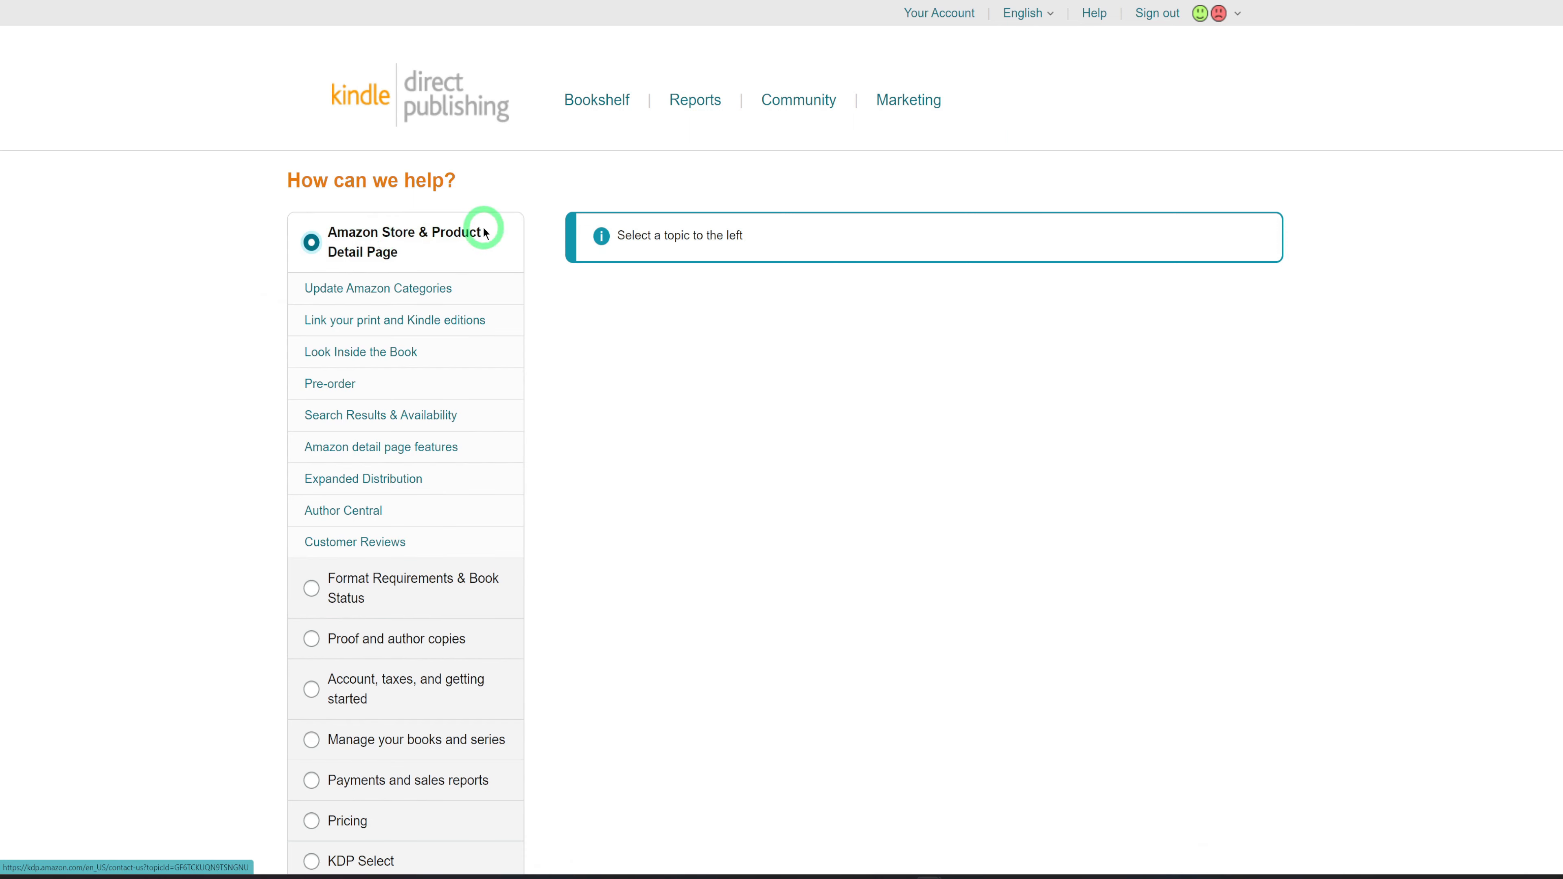
pyautogui.click(361, 296)
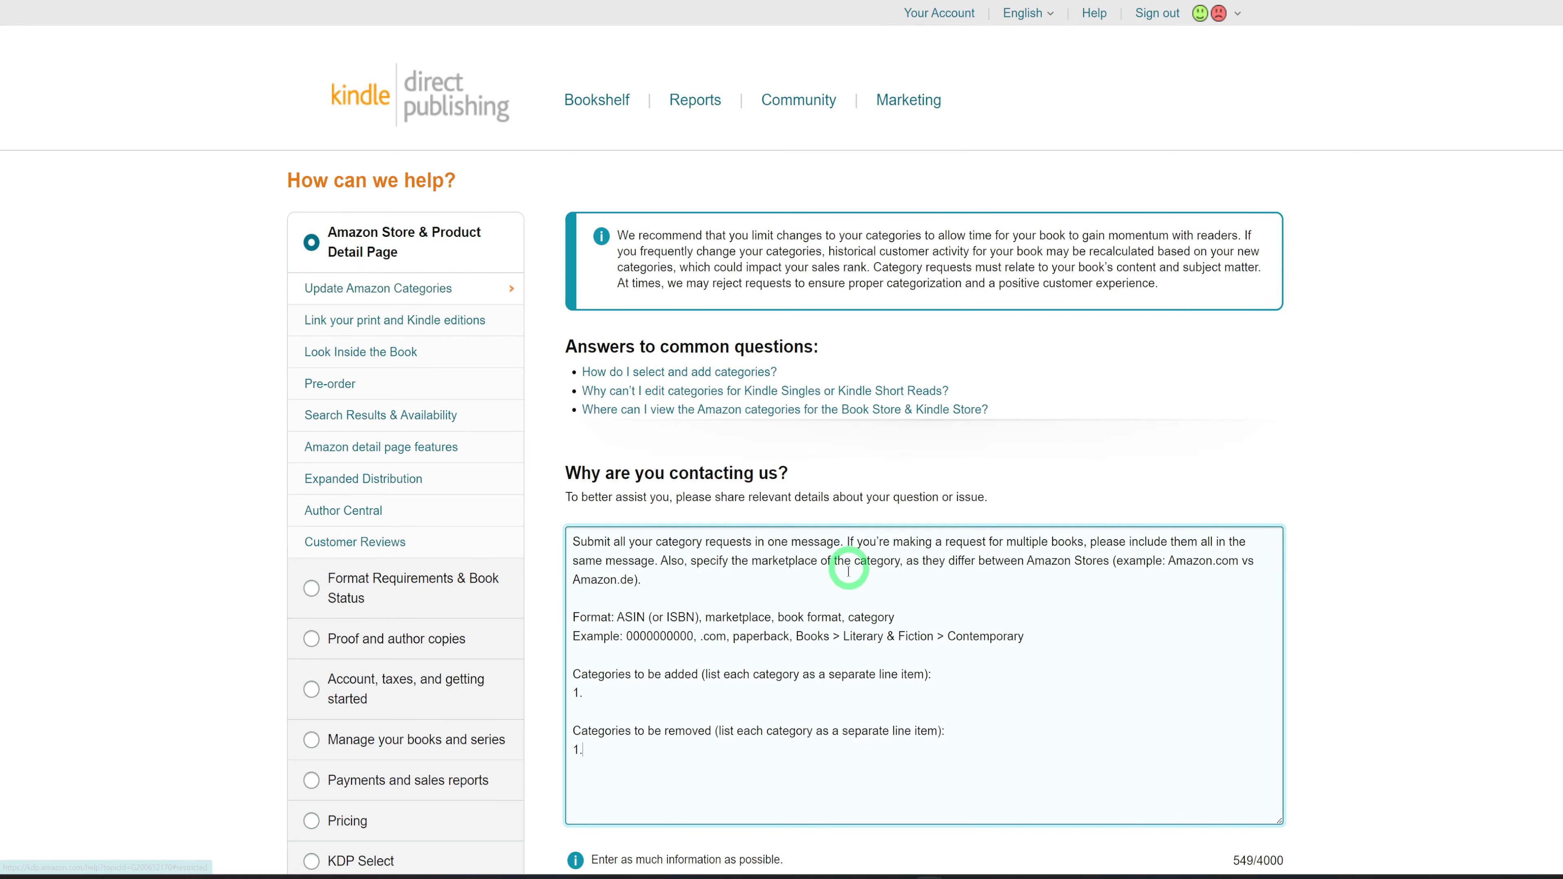
# Review the category request message template in the contact form, including the request format and the lists of categories to add and remove
pyautogui.scroll(-2, 841, 573)
pyautogui.scroll(-2, 715, 613)
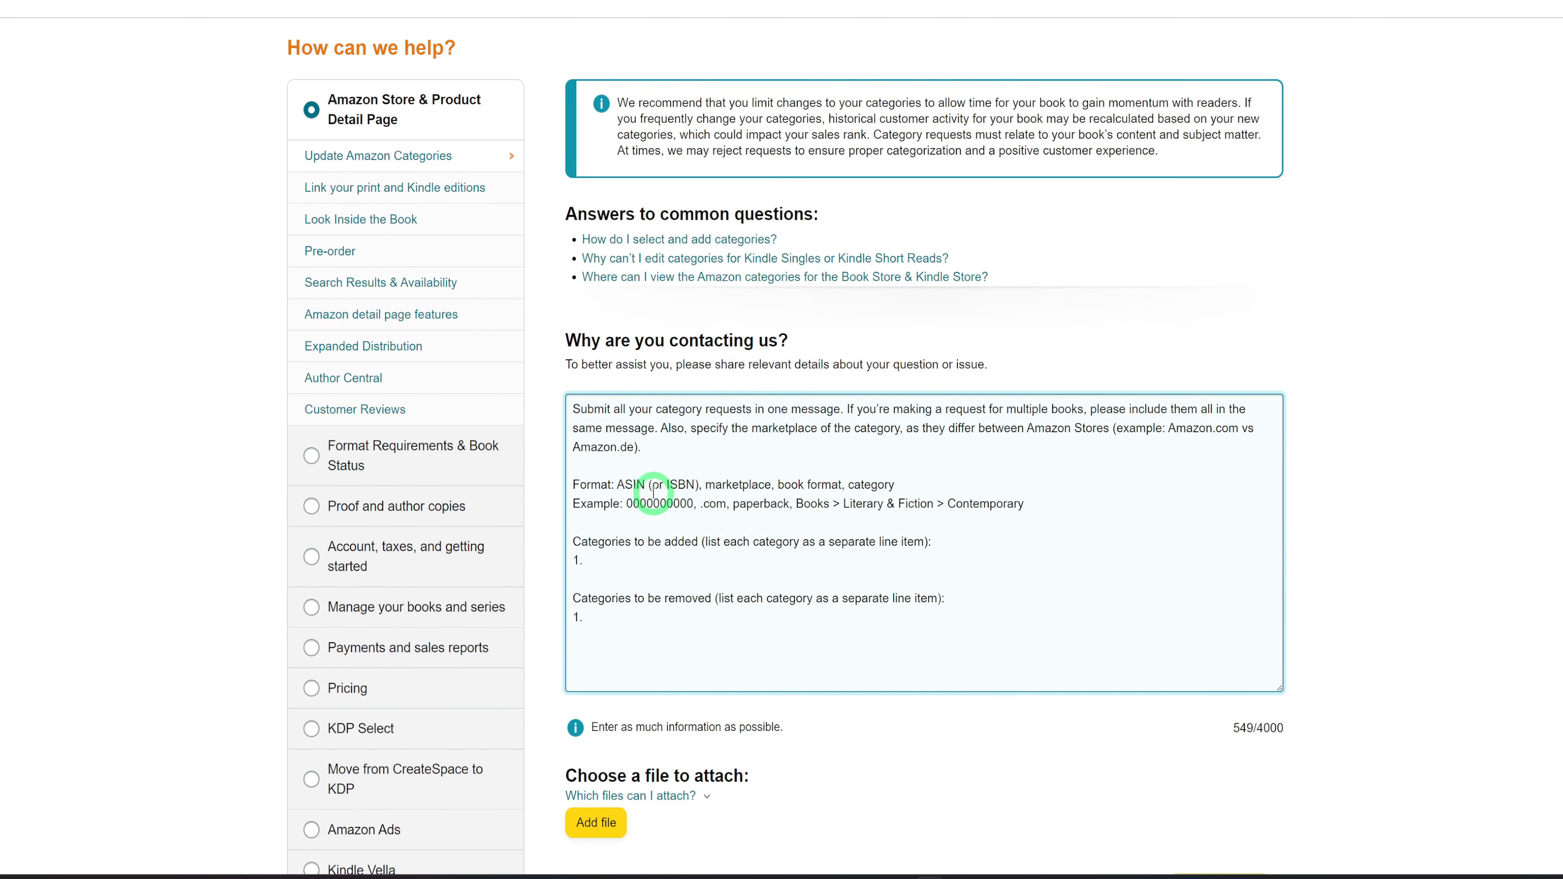
pyautogui.scroll(-2, 948, 588)
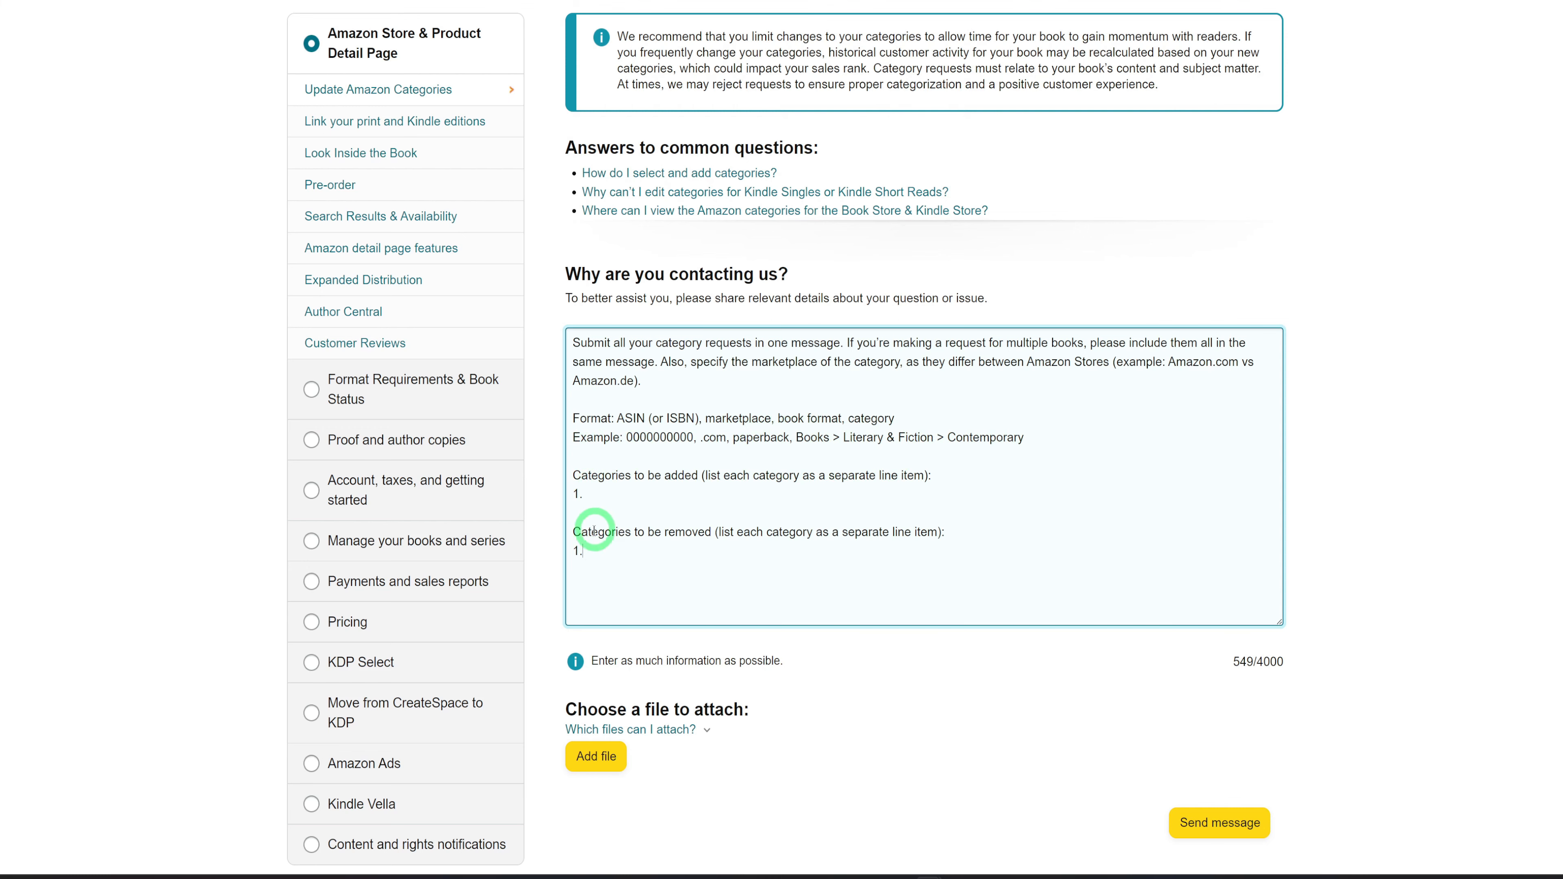
pyautogui.scroll(-1, 593, 628)
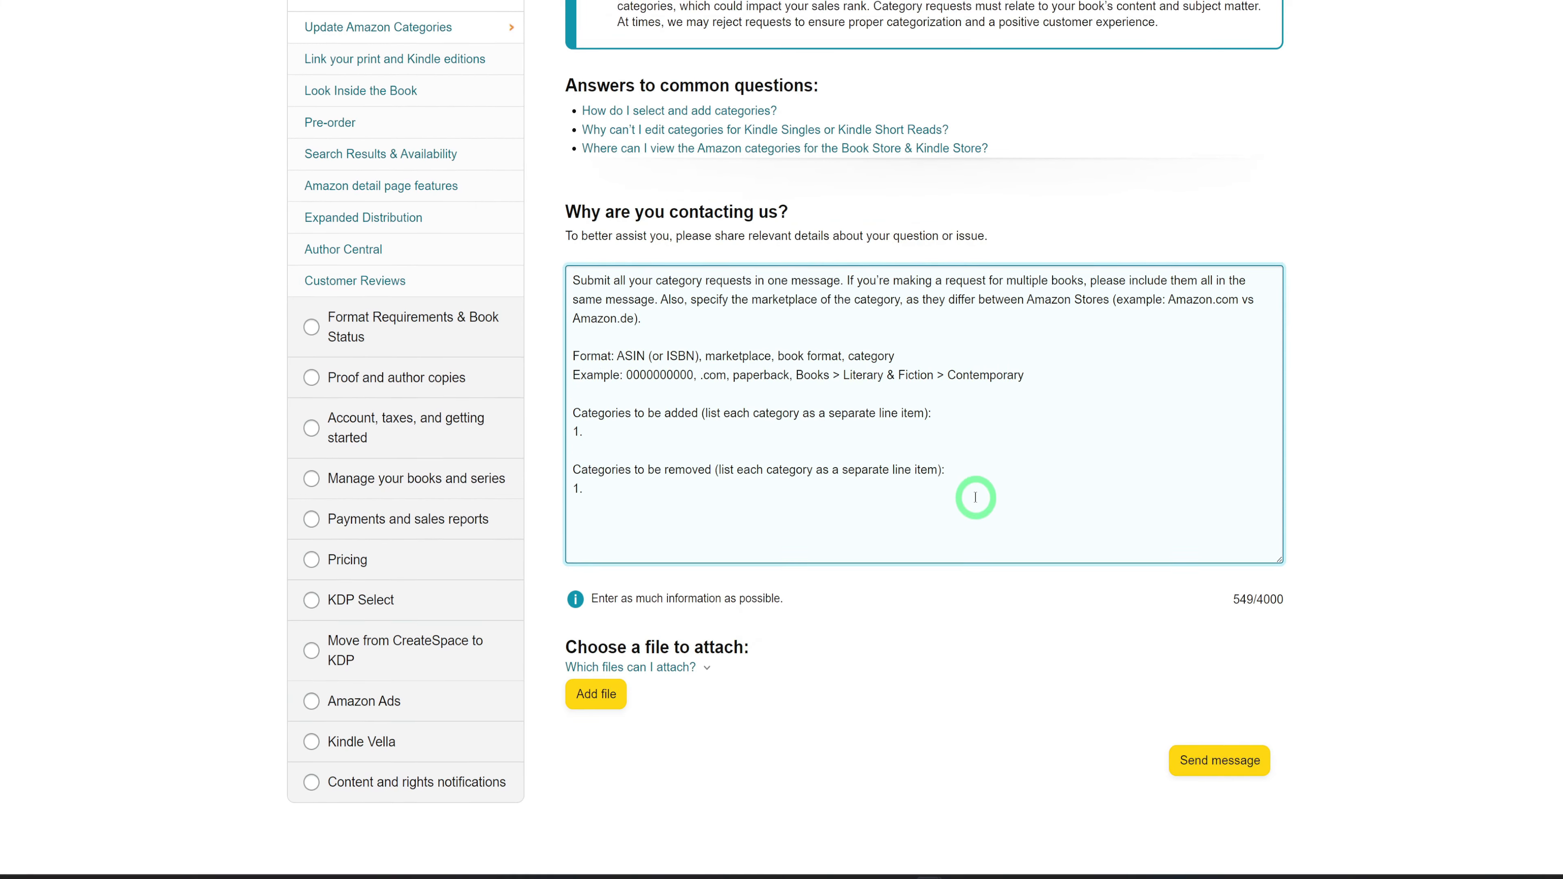
pyautogui.scroll(4, 975, 496)
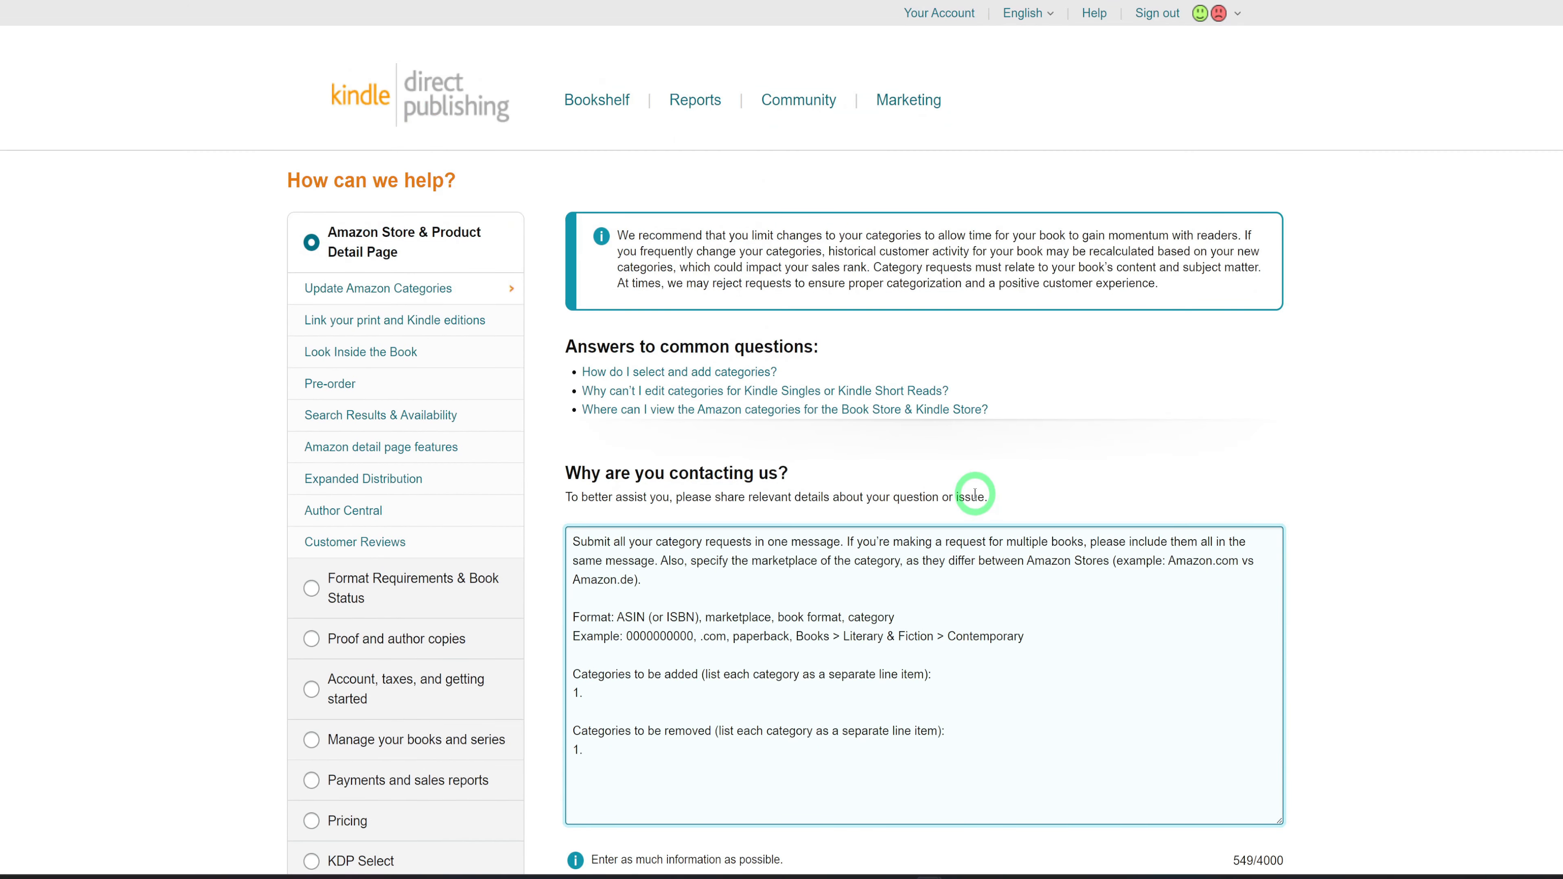
pyautogui.scroll(-2, 1137, 609)
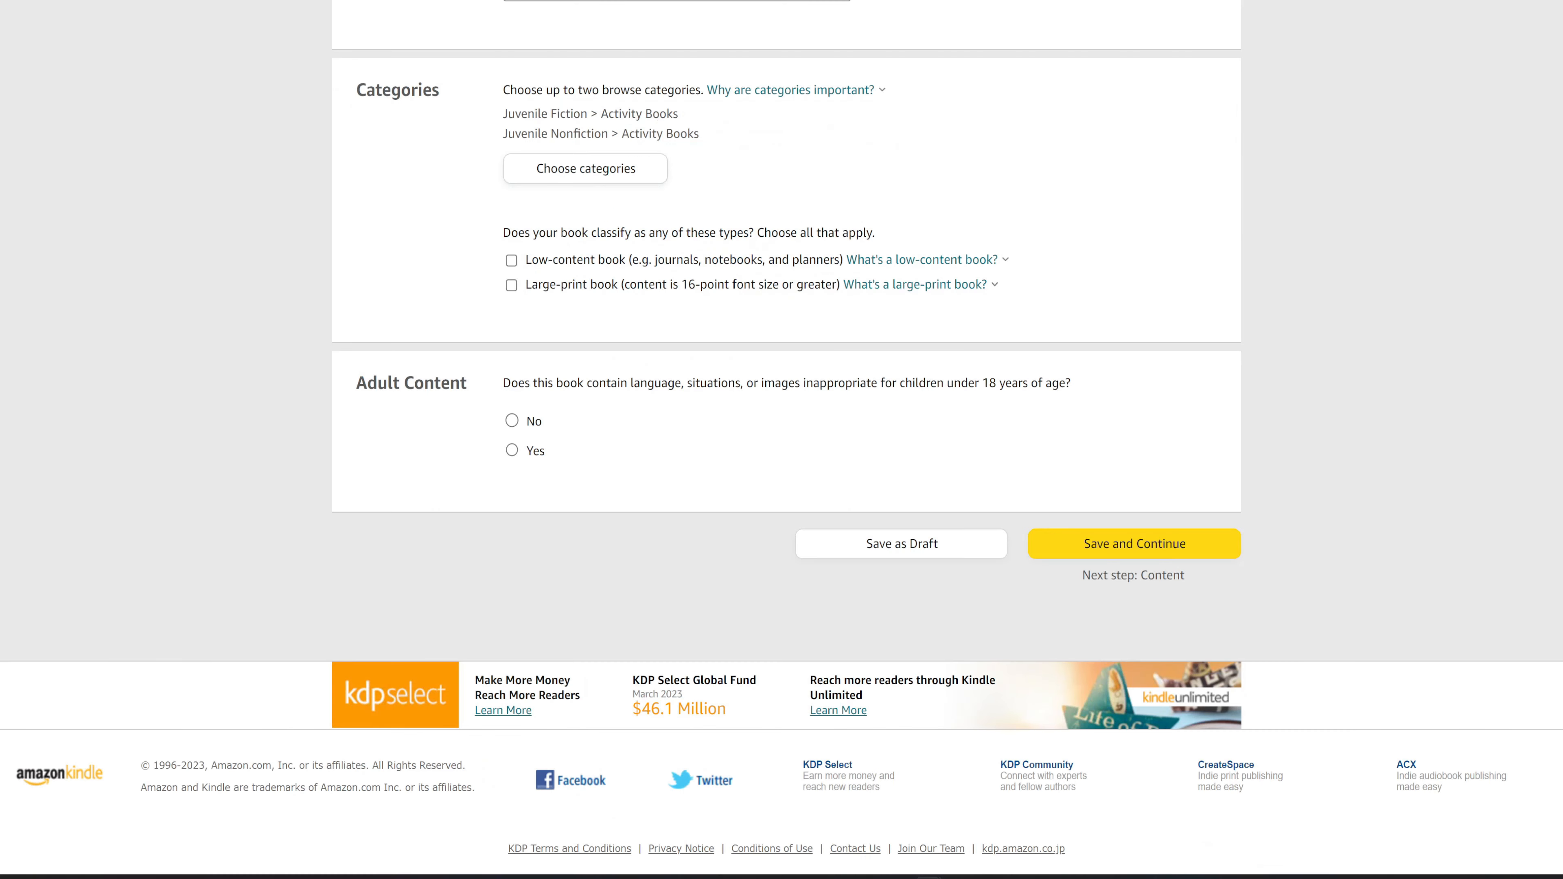
# Back in the paperback details, mark the book as large-print without adult content, and save to continue to Paperback Content
pyautogui.scroll(2, 864, 286)
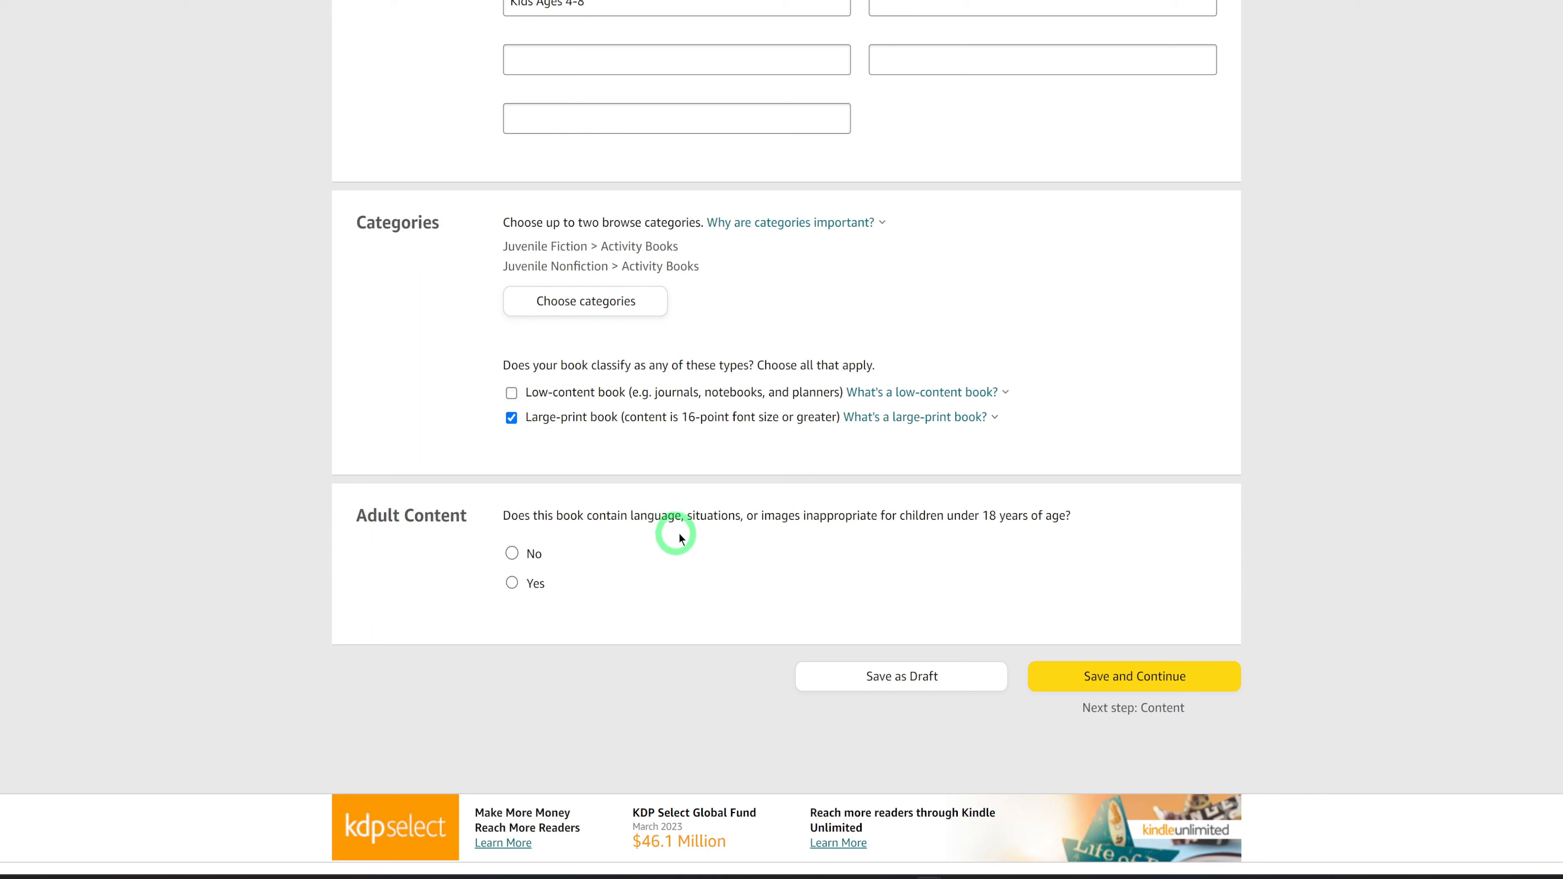
pyautogui.click(512, 553)
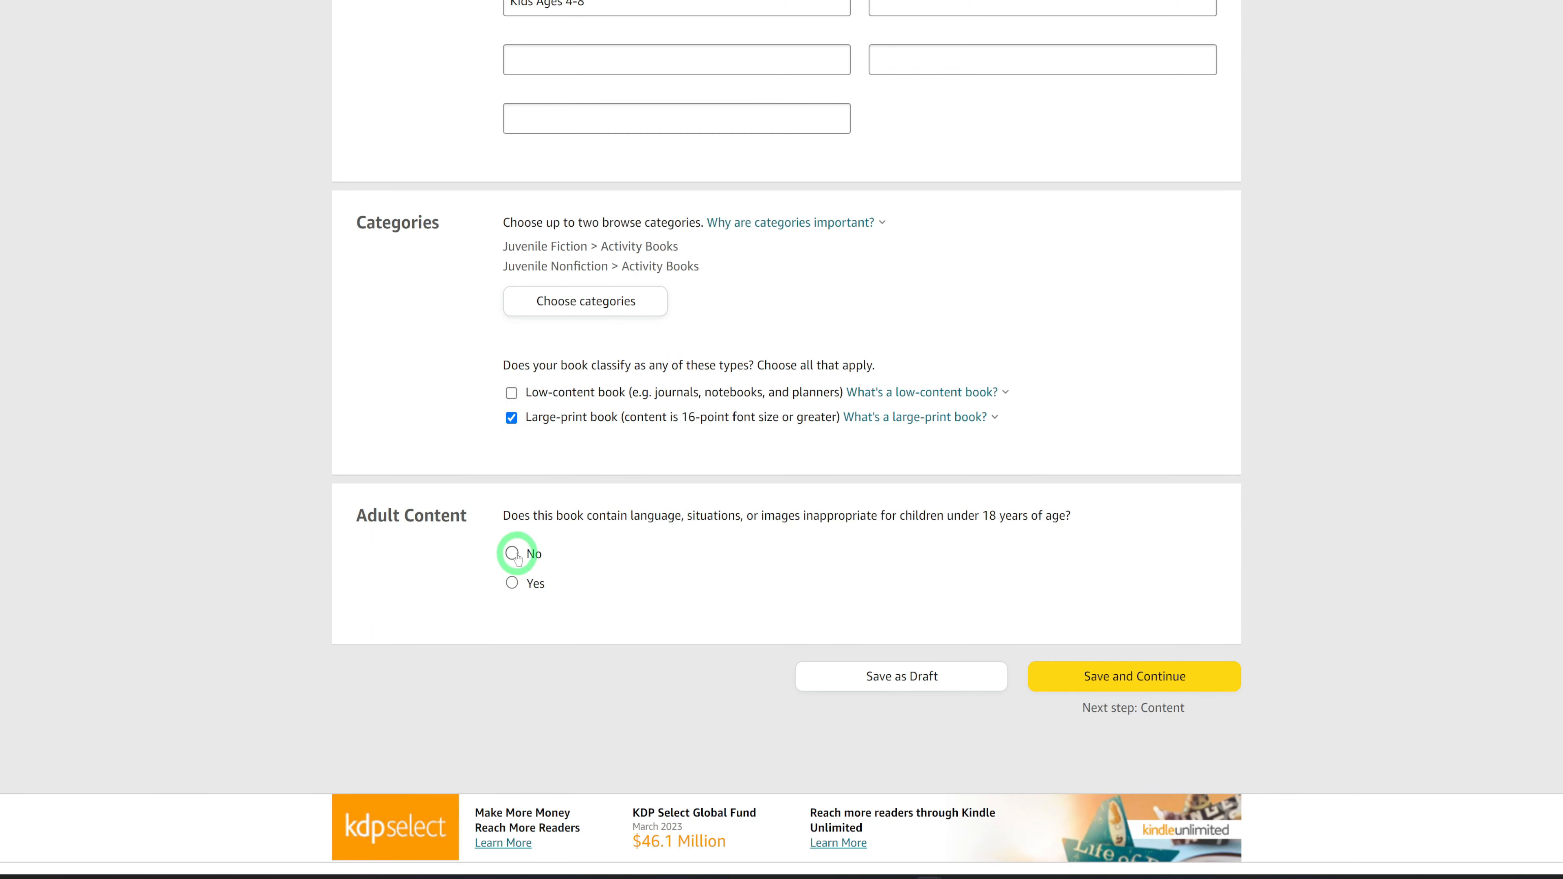
pyautogui.click(1106, 683)
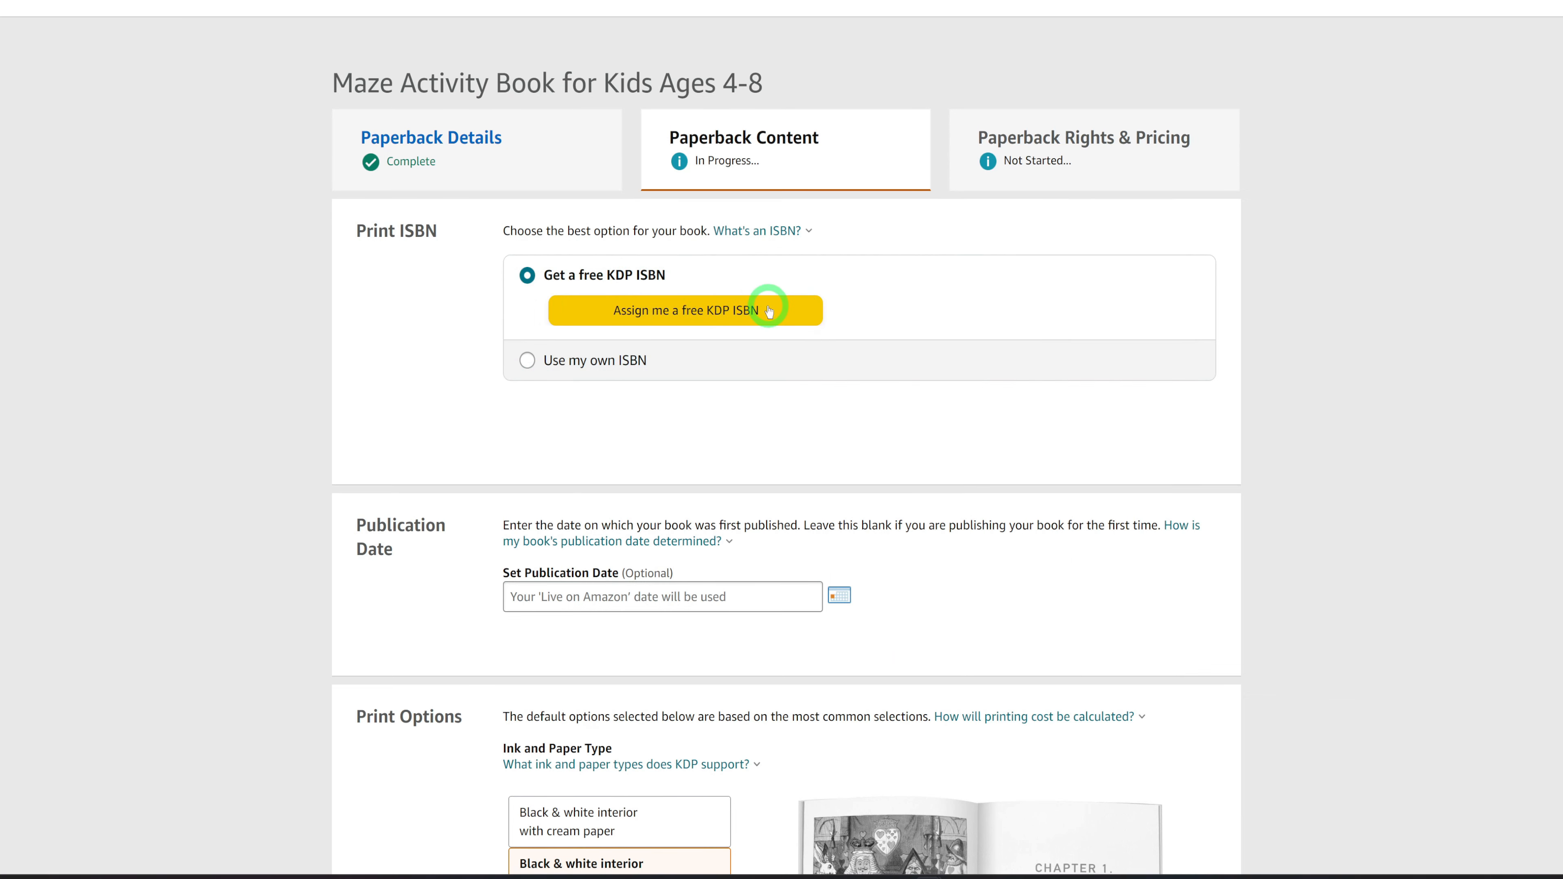
# In the print options, set the bleed to Bleed (PDF only) and the trim size to 8.5 x 11 in
pyautogui.scroll(-5, 978, 429)
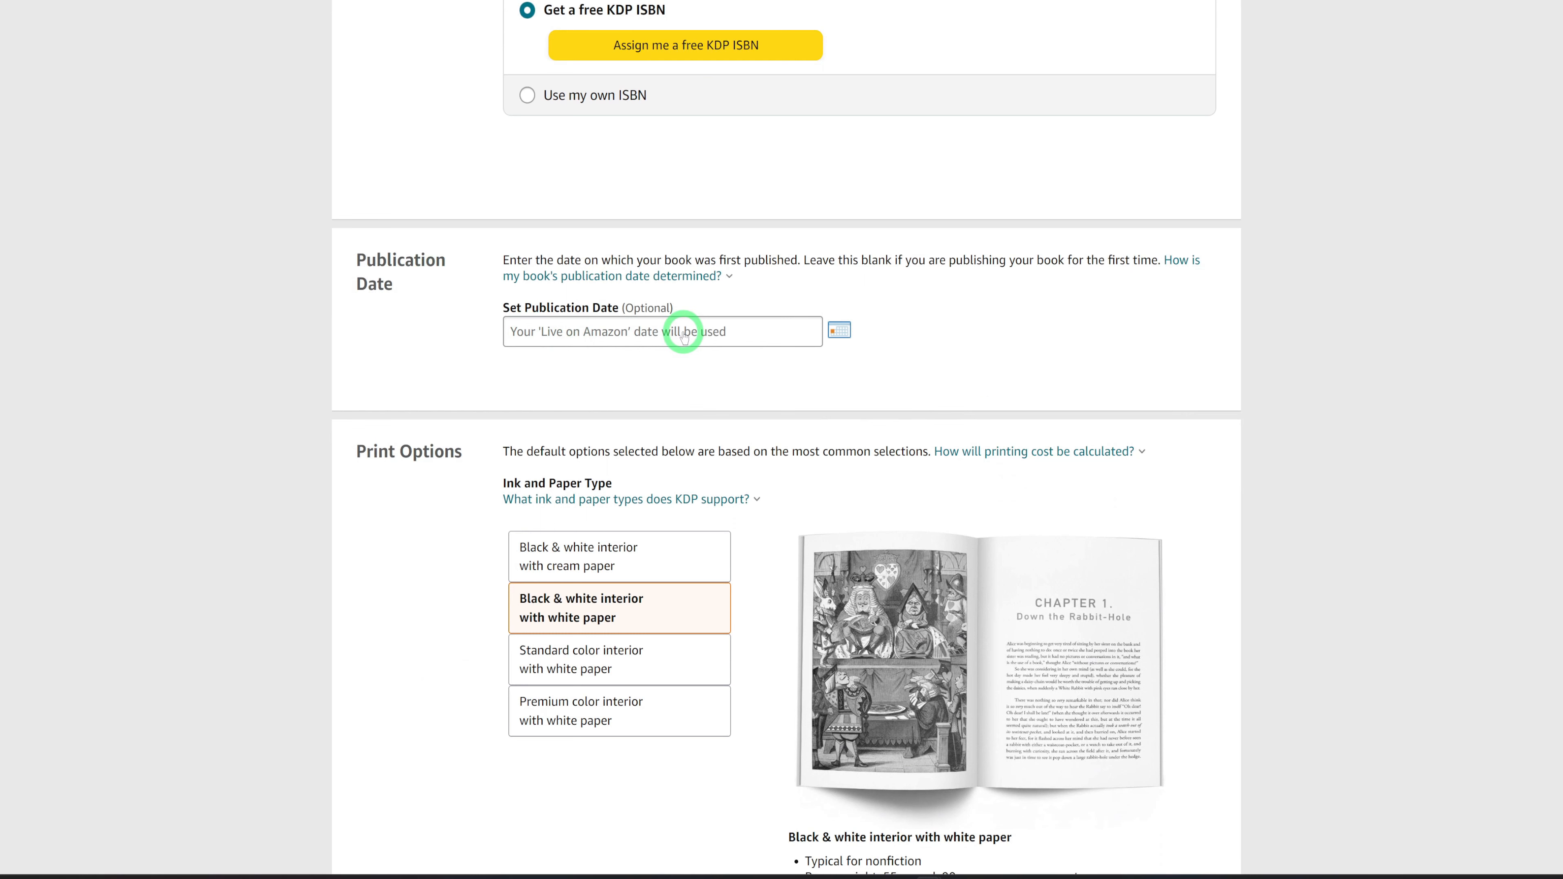
pyautogui.scroll(-2, 788, 373)
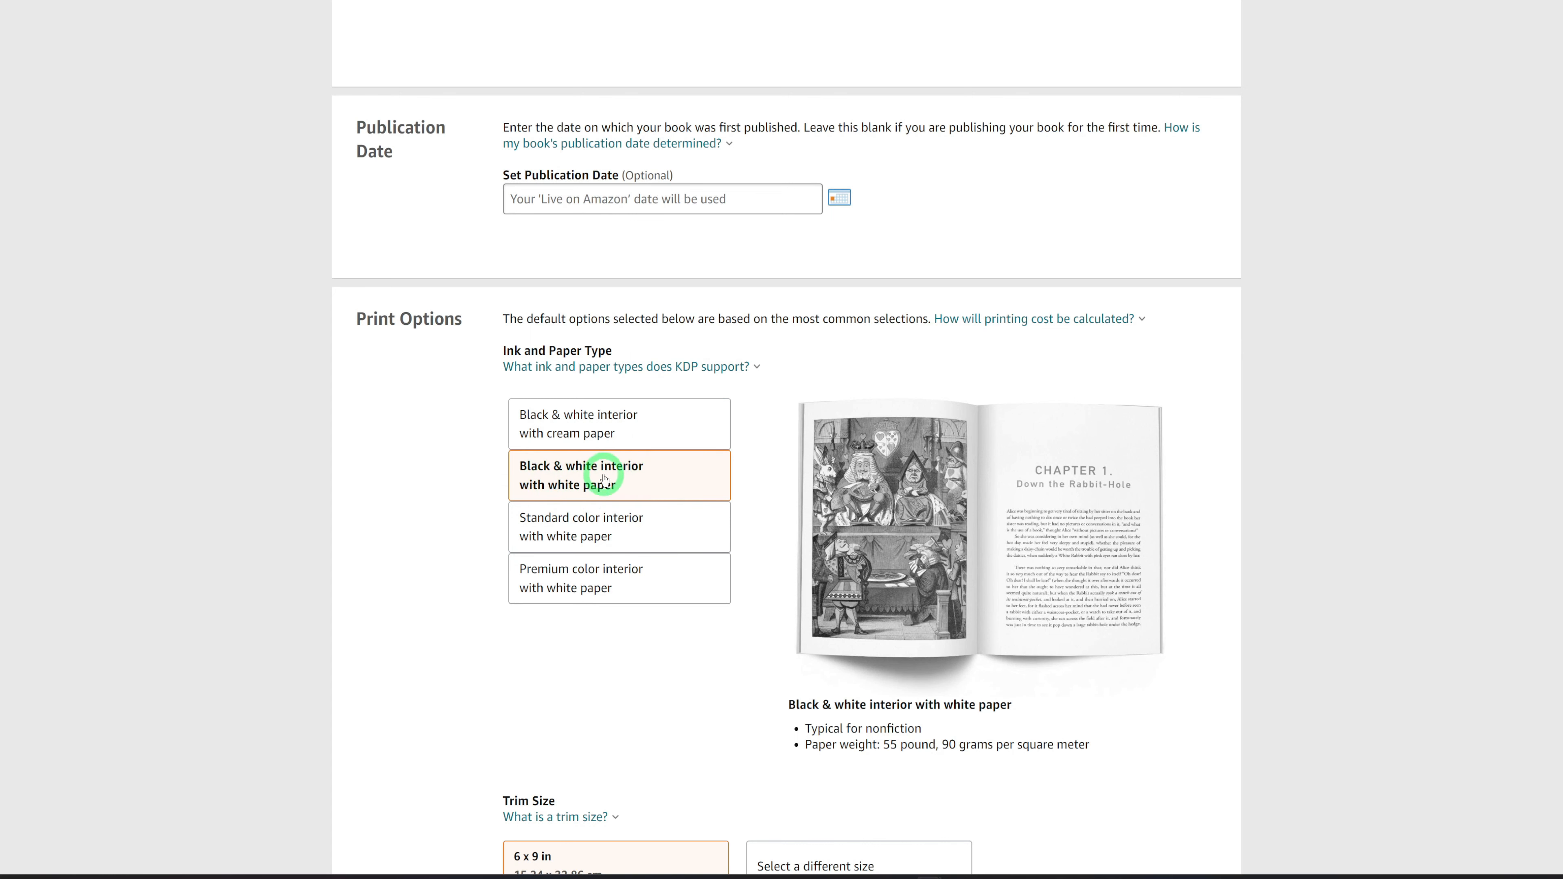
pyautogui.scroll(-5, 684, 492)
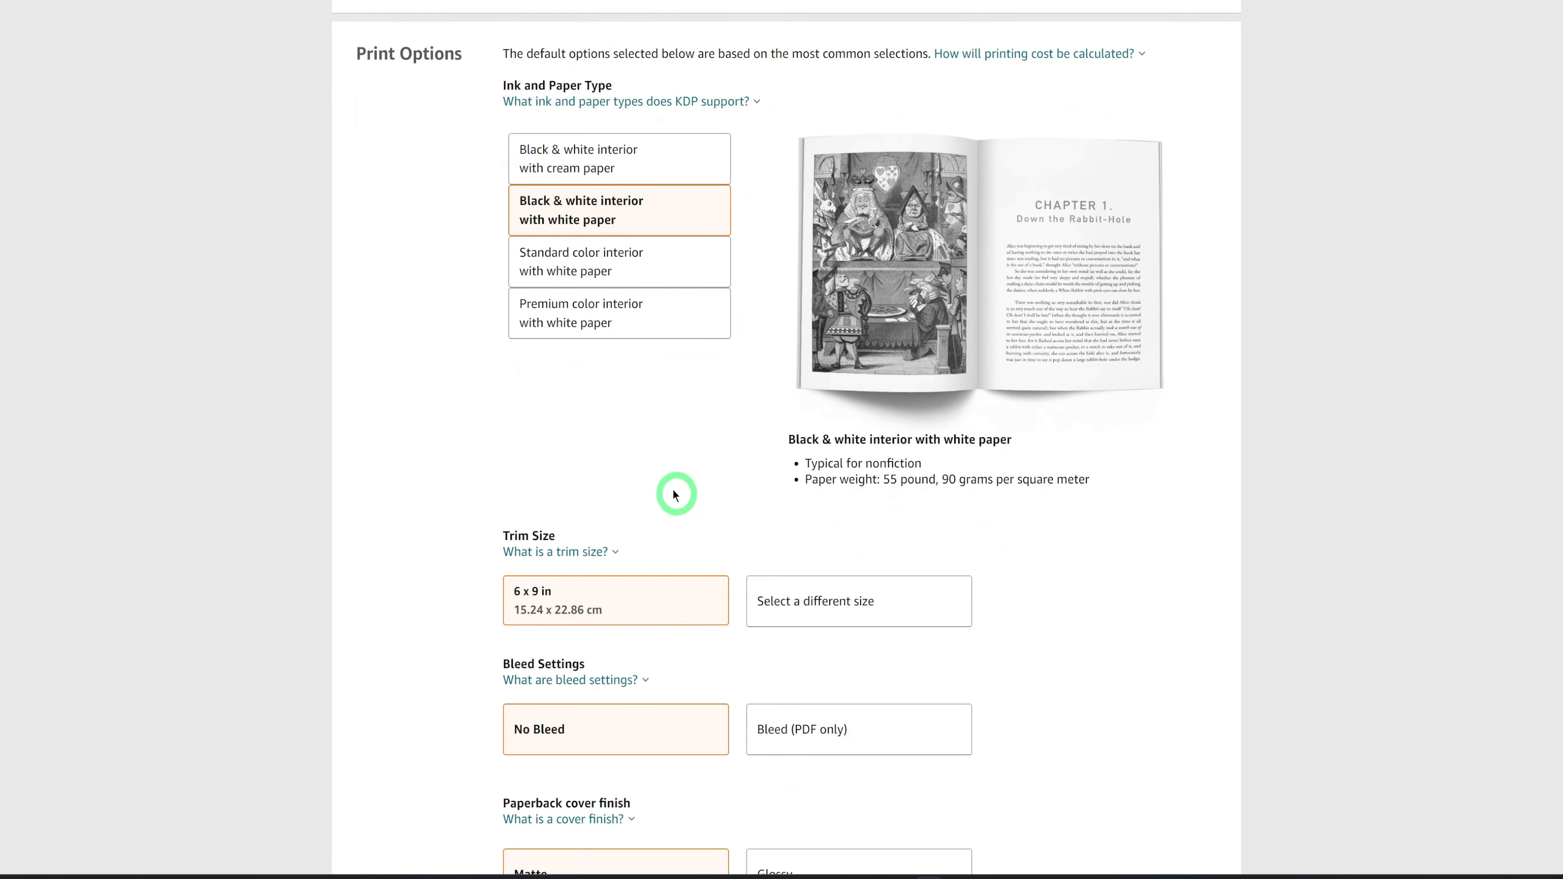
pyautogui.scroll(-2, 661, 471)
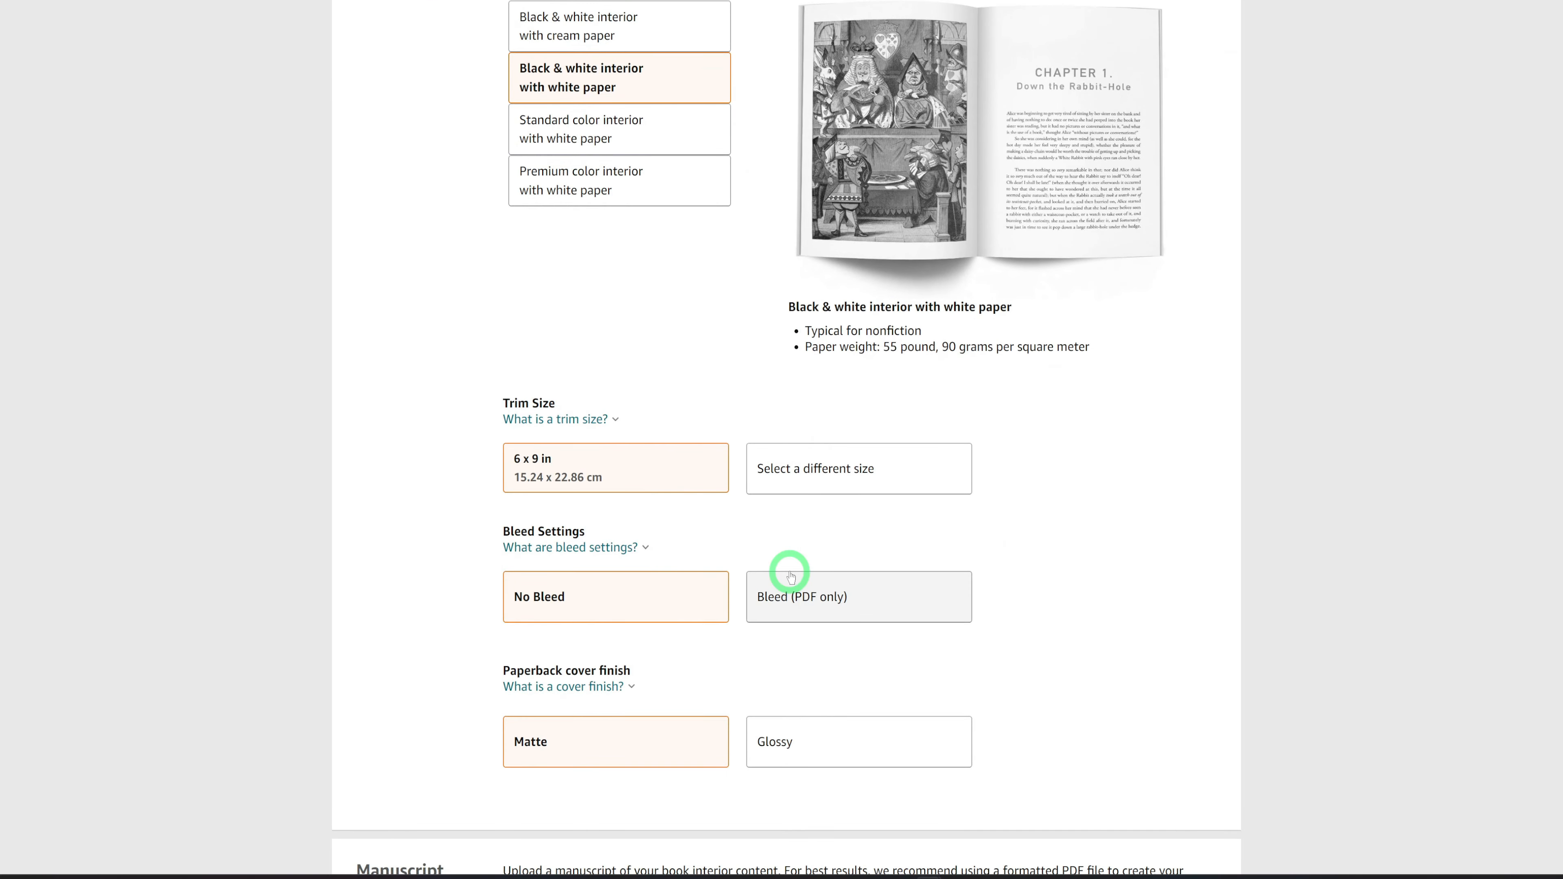
pyautogui.click(792, 596)
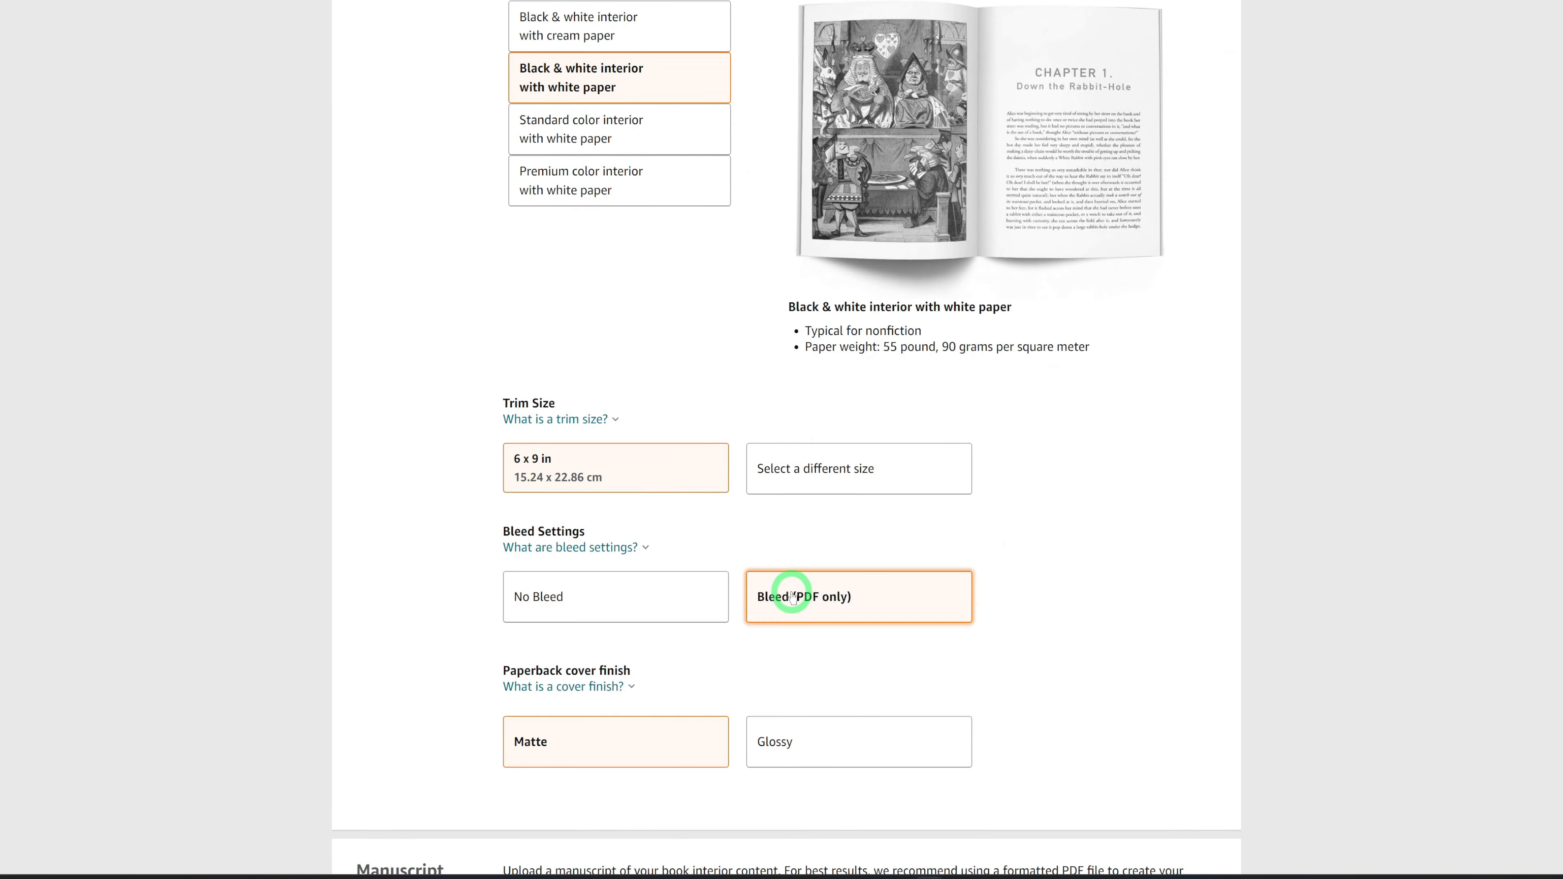
pyautogui.click(822, 486)
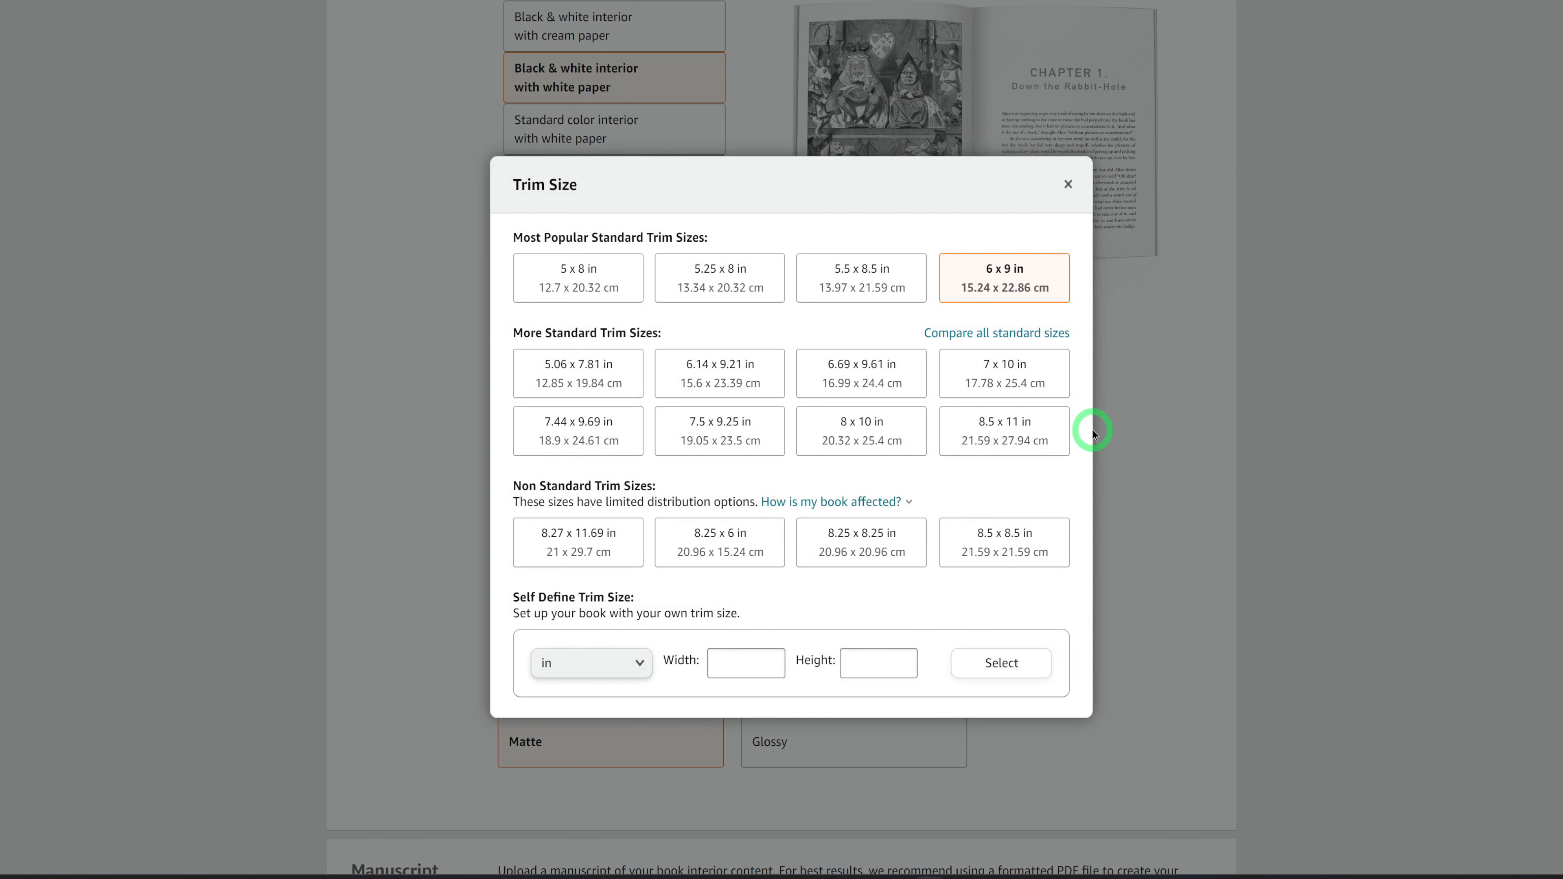
pyautogui.click(1062, 431)
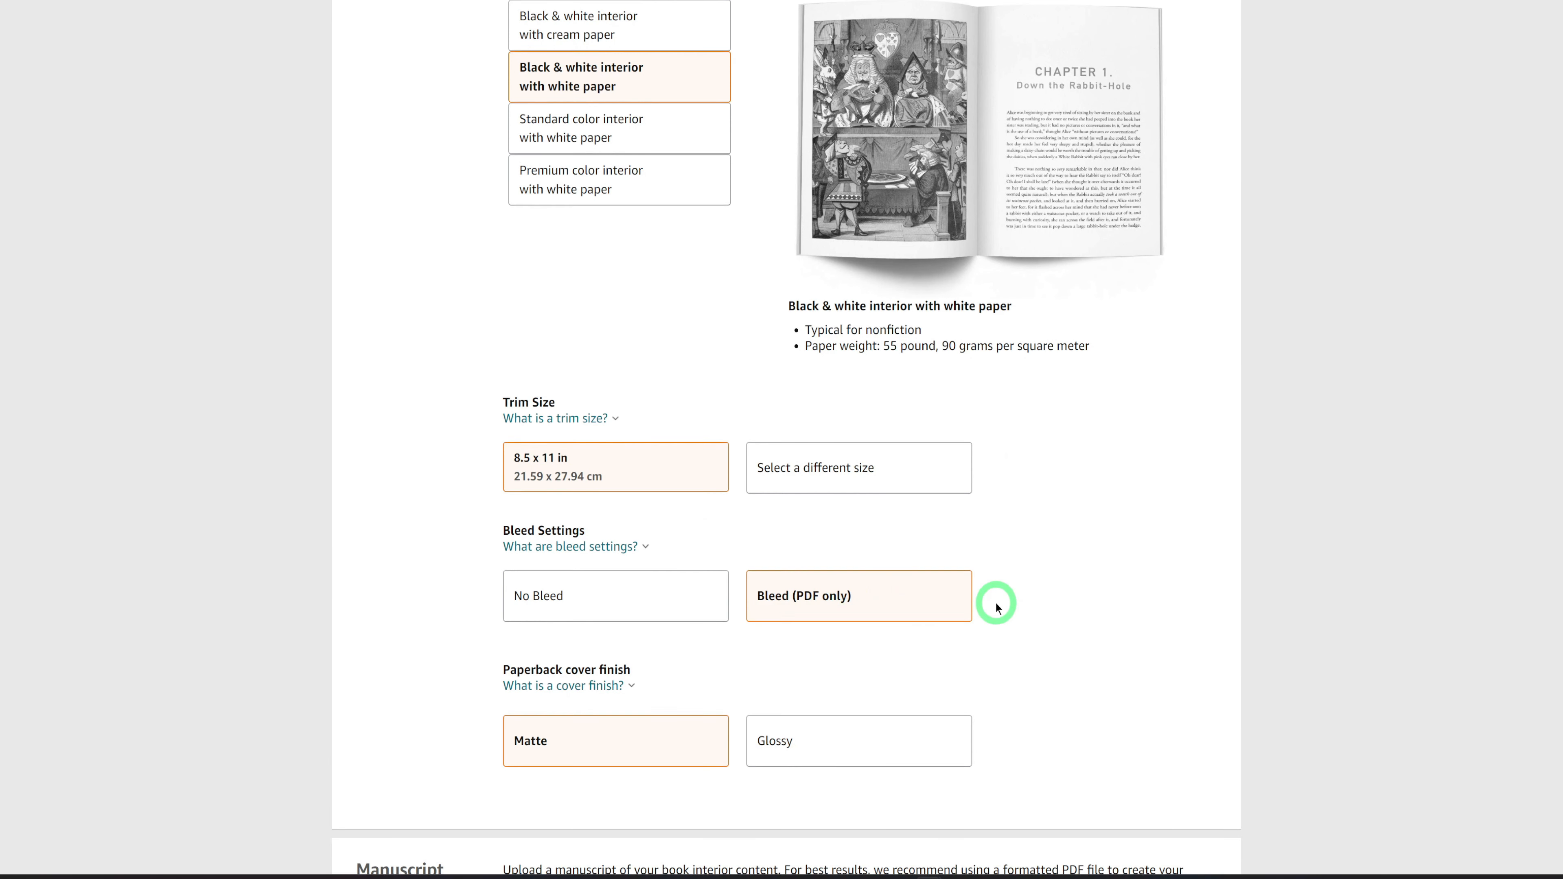
# Choose to supply an existing print-ready cover and upload the Paperback Cover (Maze_3) PDF from the Maze_3 (CMYK) folder
pyautogui.scroll(-4, 607, 511)
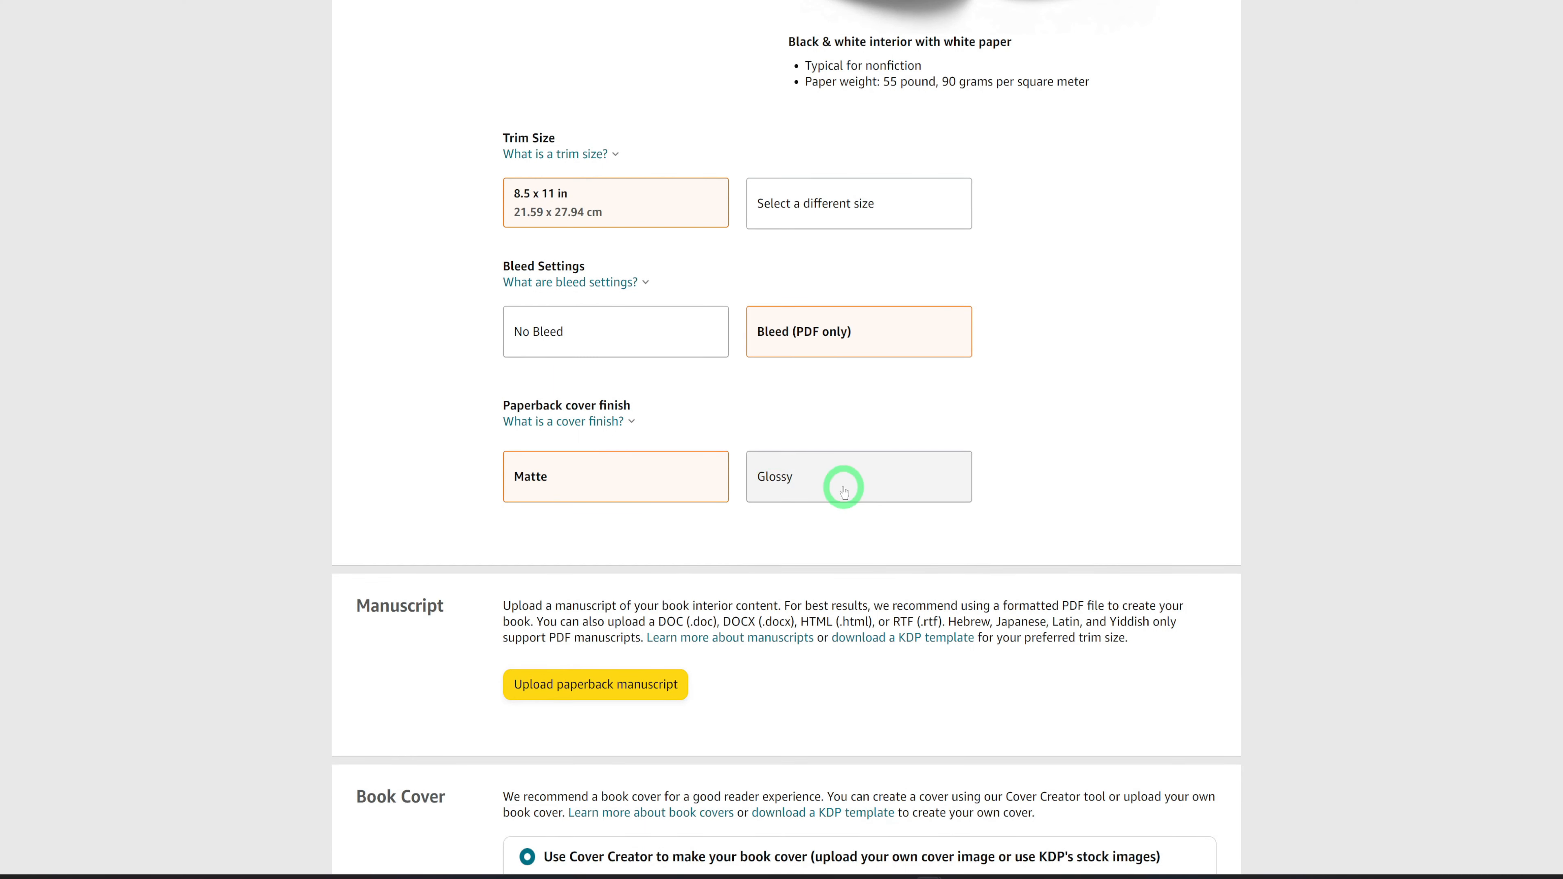
pyautogui.scroll(-4, 845, 496)
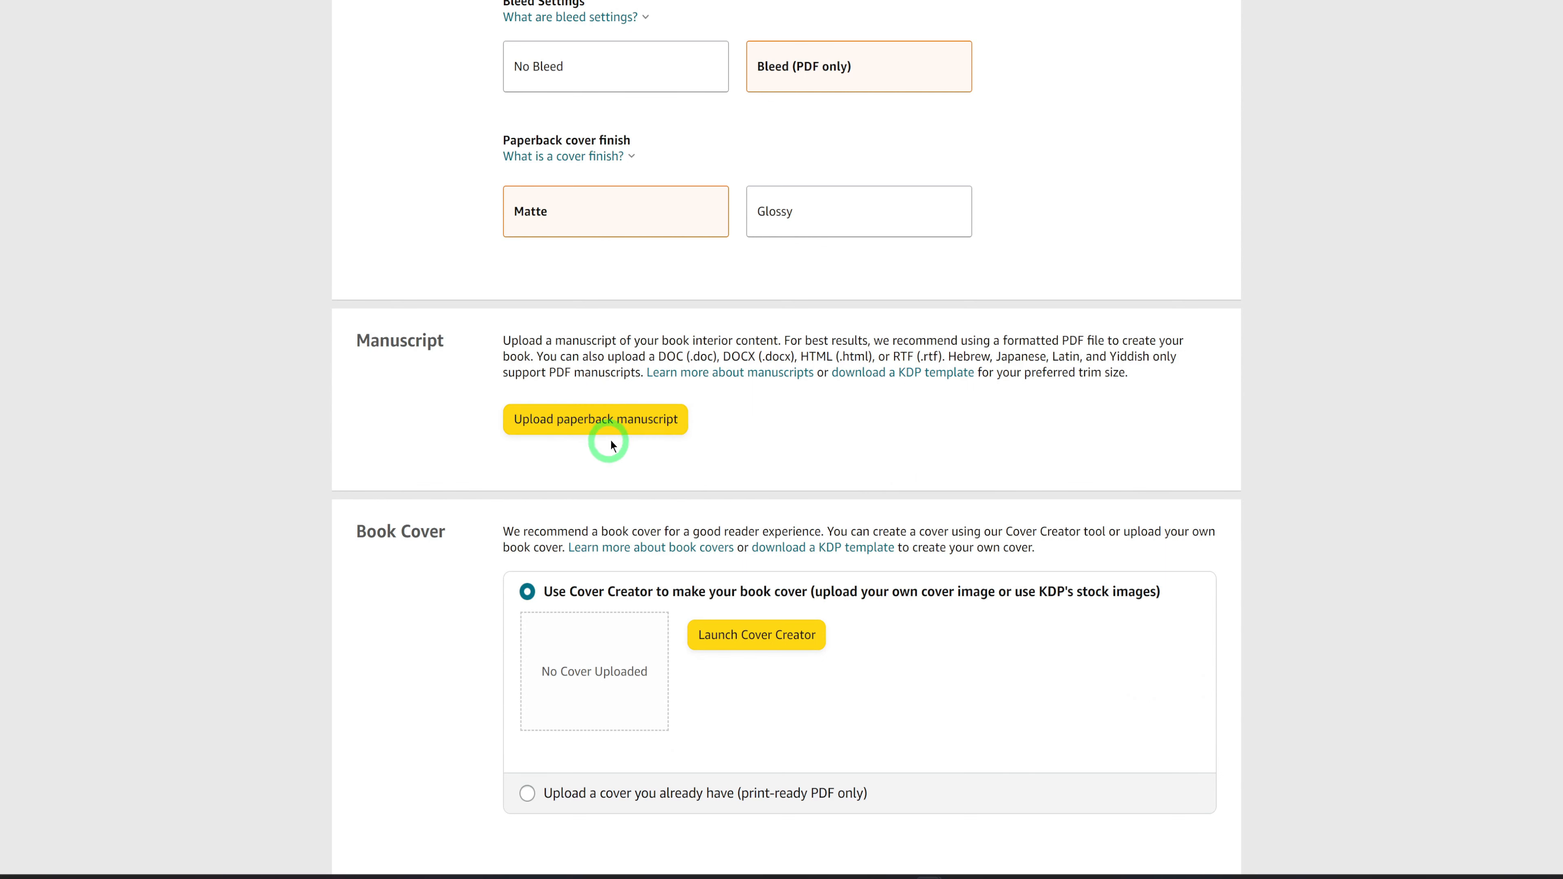
pyautogui.scroll(-1, 691, 517)
pyautogui.scroll(-1, 760, 541)
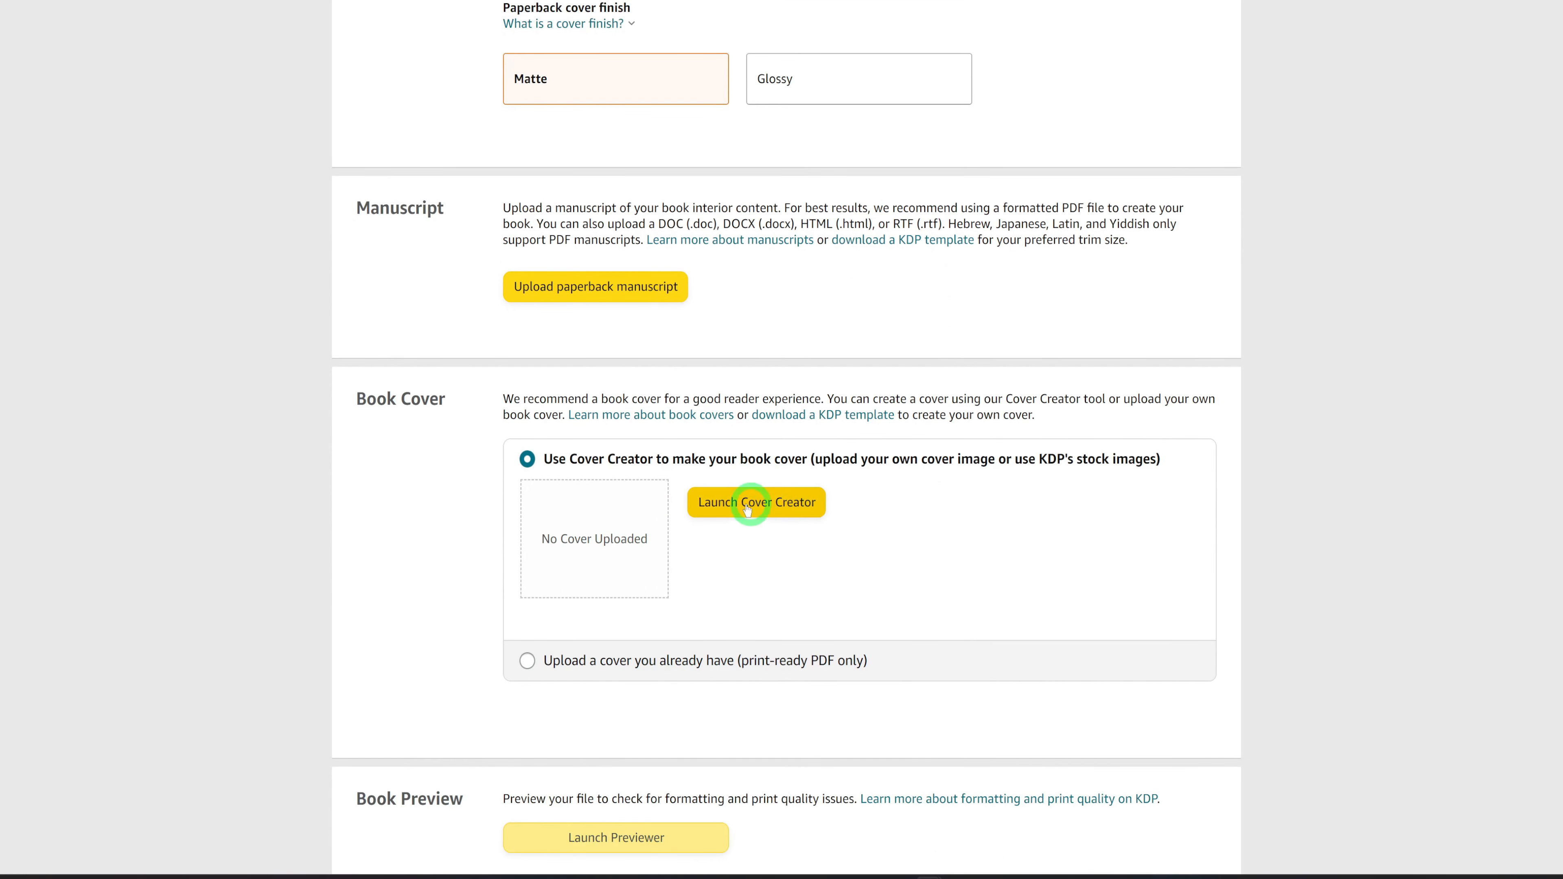
pyautogui.click(560, 660)
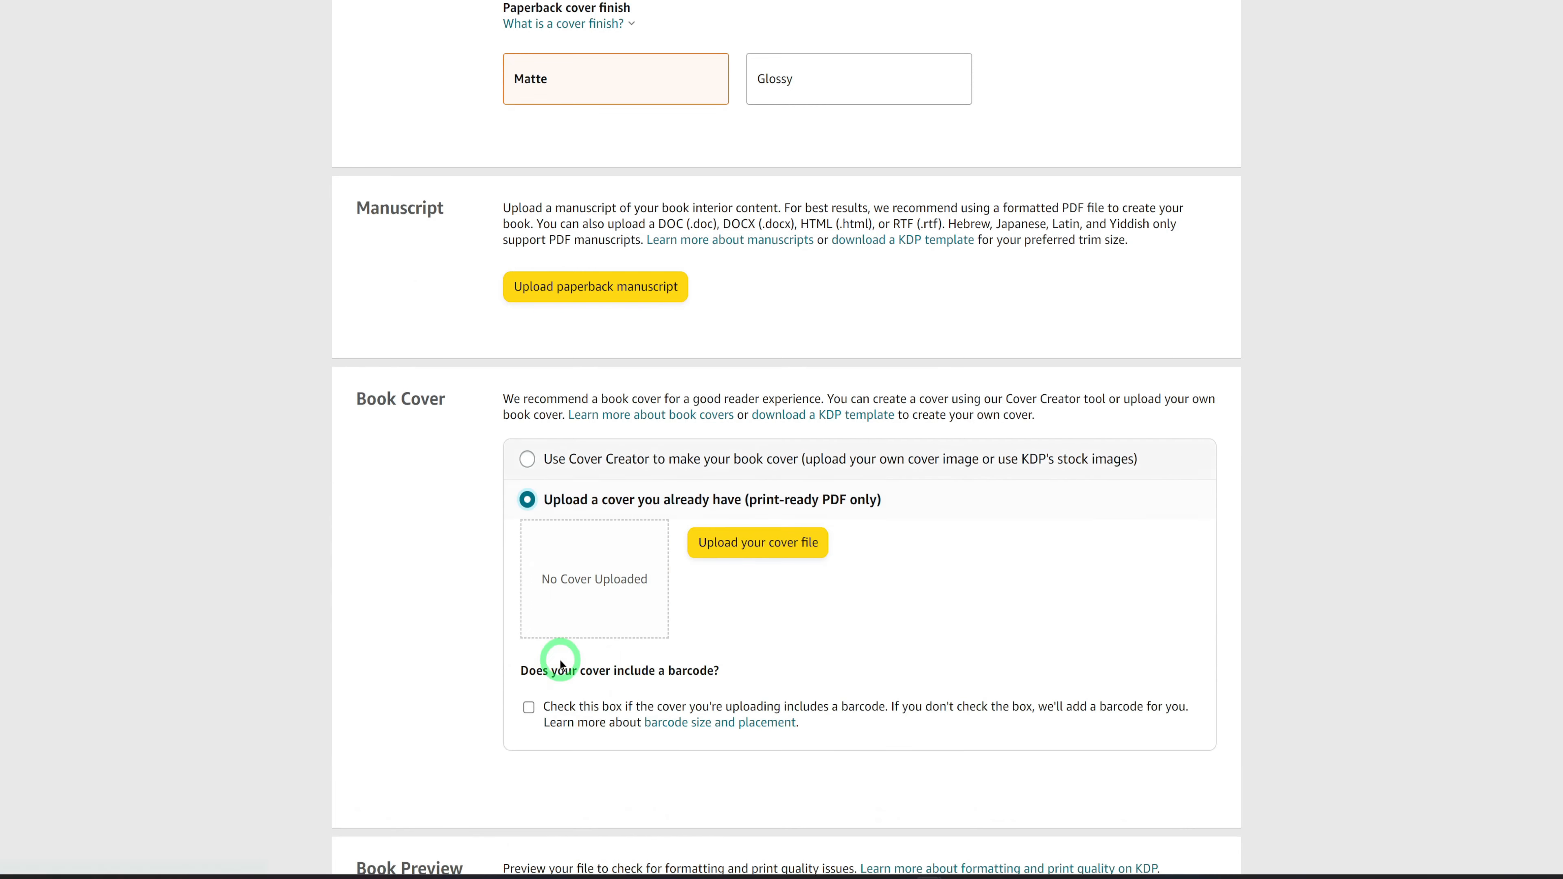
pyautogui.click(735, 542)
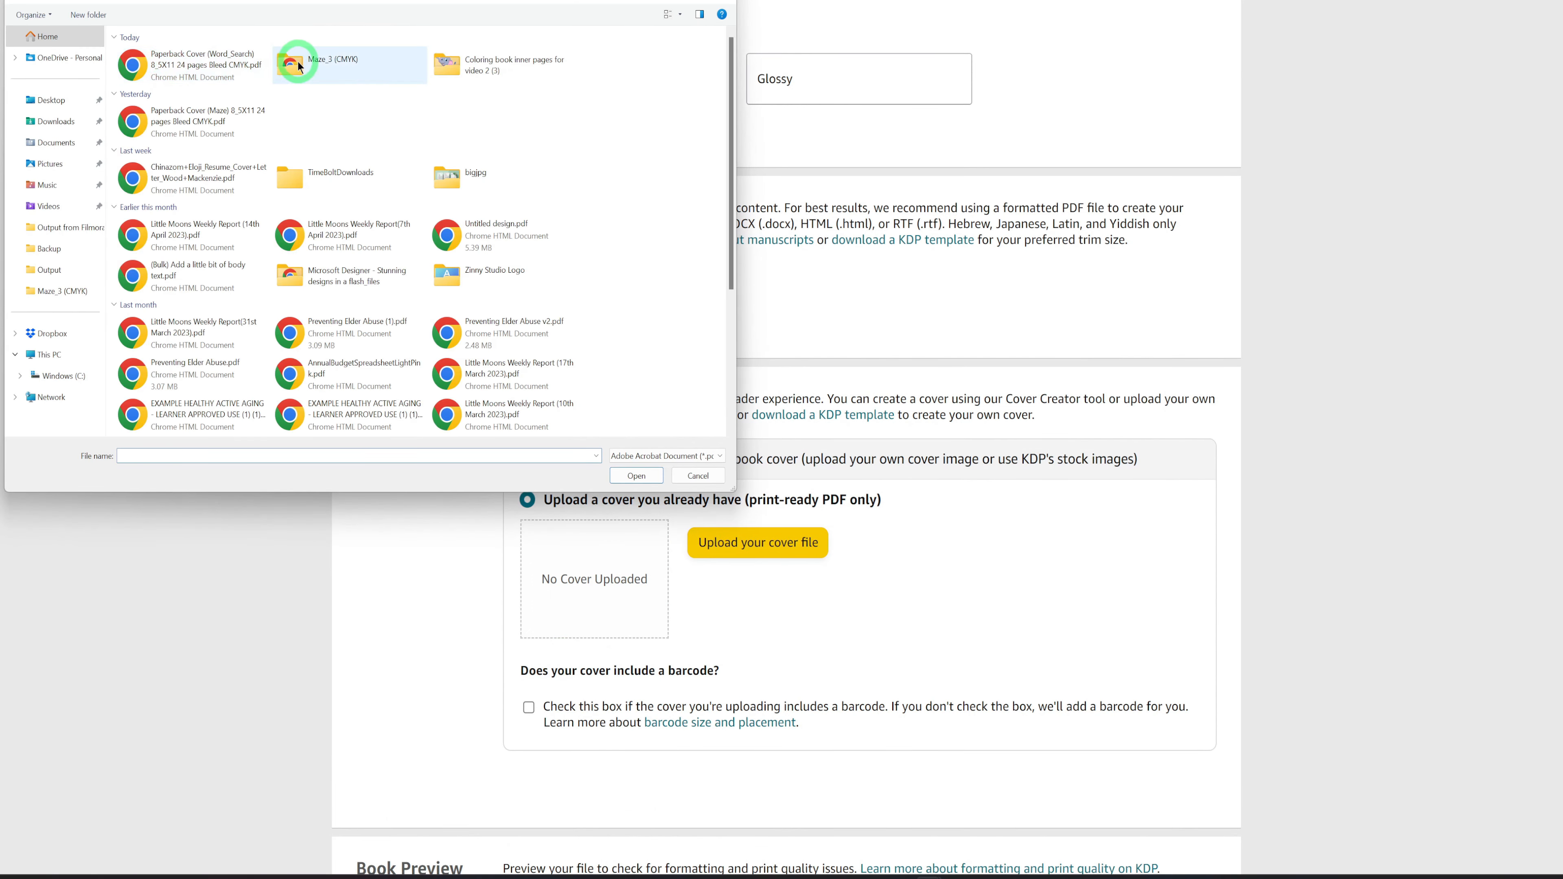
pyautogui.doubleClick(298, 66)
pyautogui.click(240, 75)
pyautogui.click(623, 475)
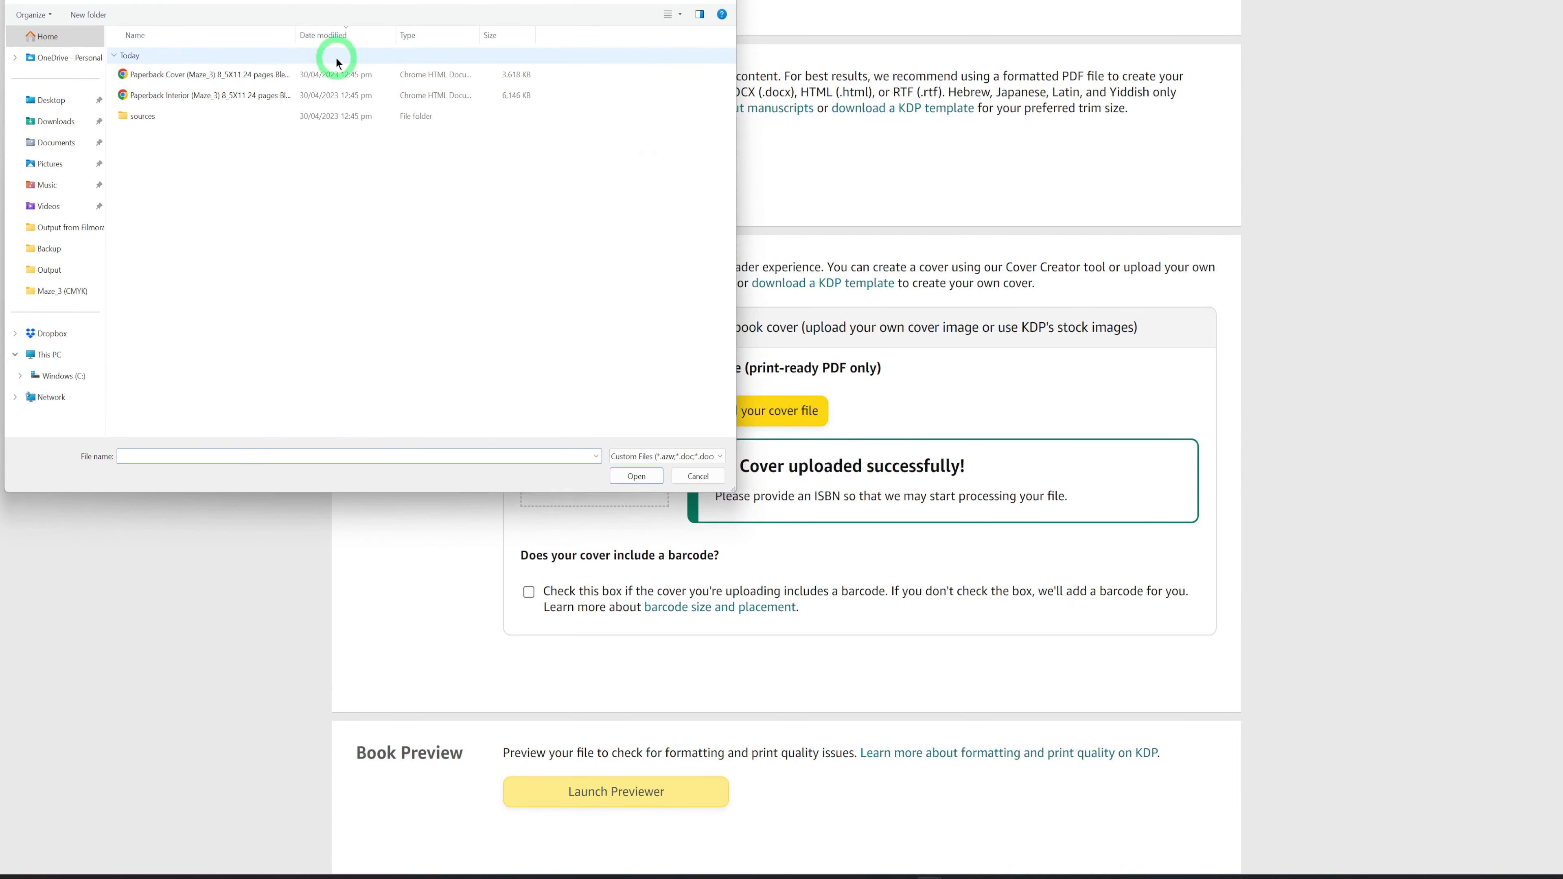
# Upload Paperback Interior (Maze_3) 8_5X11 24 pages Bleed CMYK.pdf as the paperback manuscript
pyautogui.click(273, 99)
pyautogui.click(634, 477)
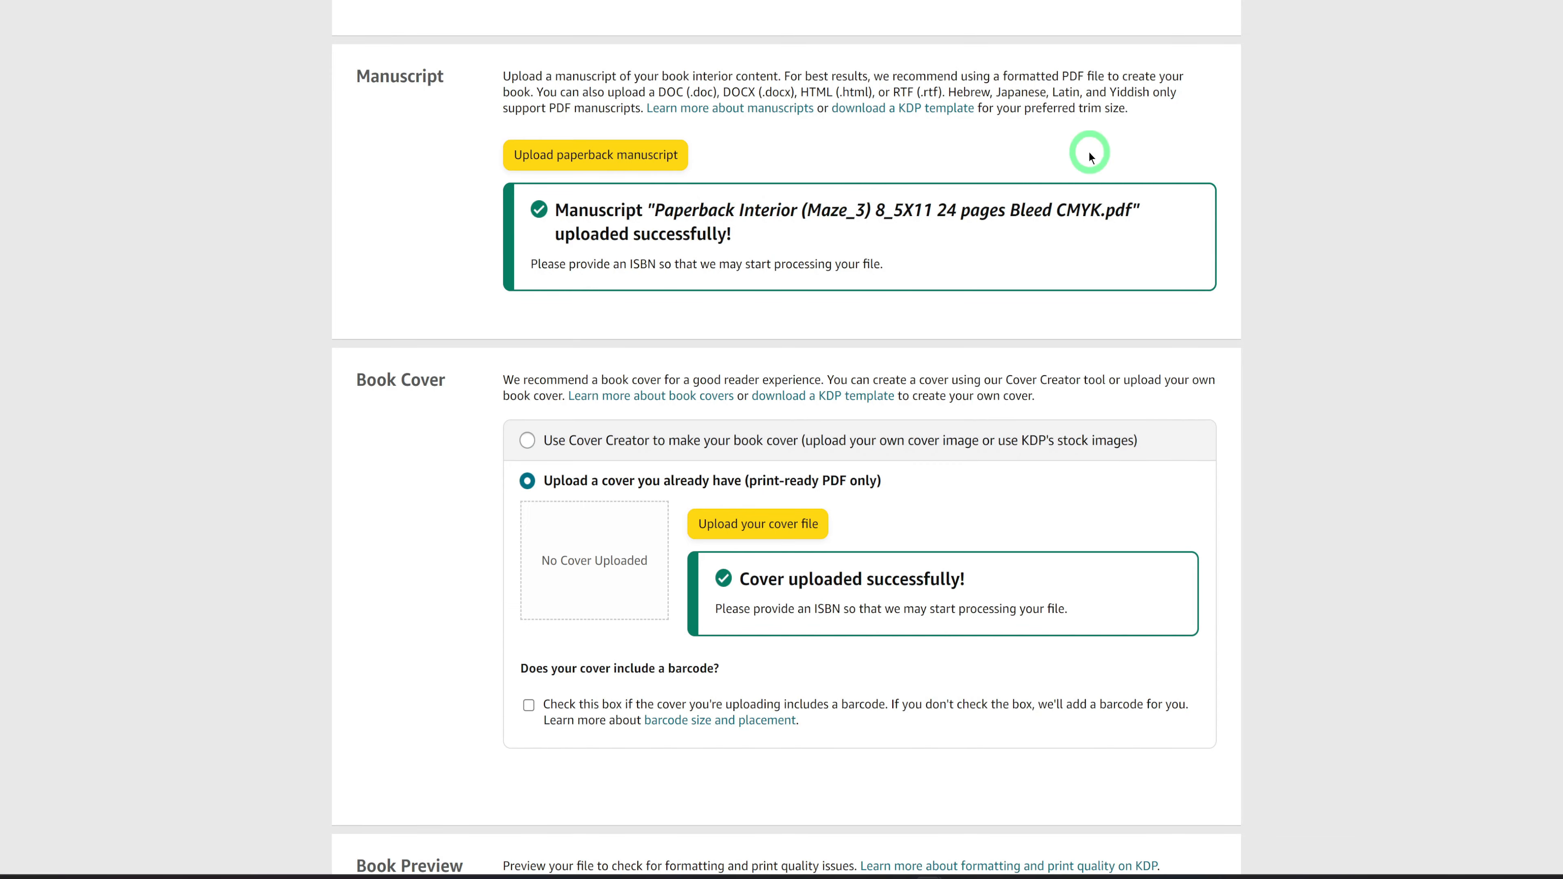
pyautogui.scroll(-5, 879, 423)
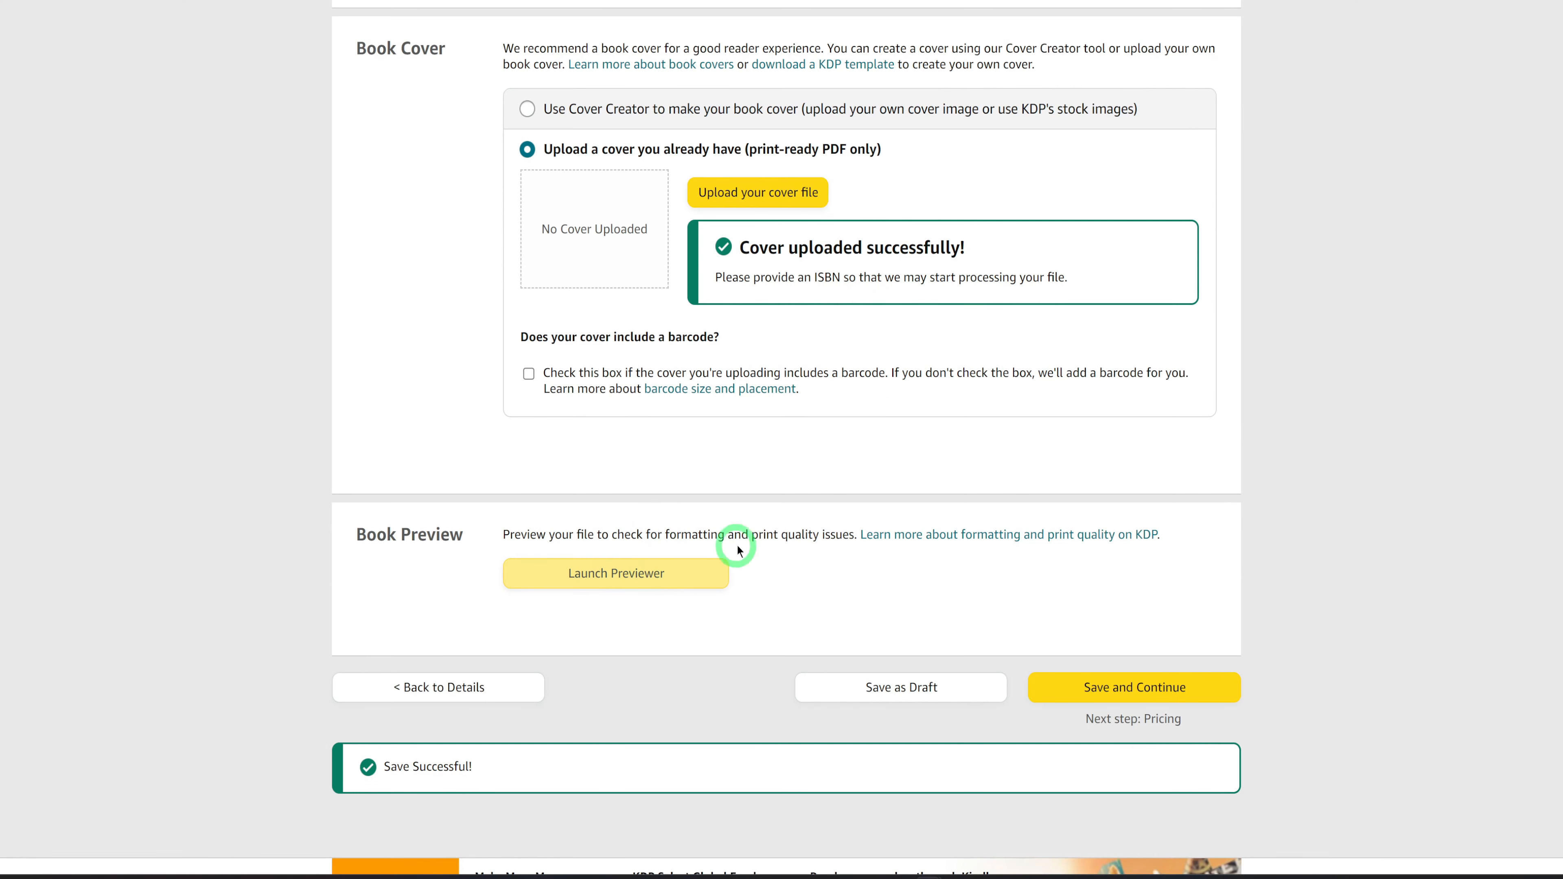
pyautogui.scroll(6, 751, 533)
pyautogui.scroll(2, 754, 536)
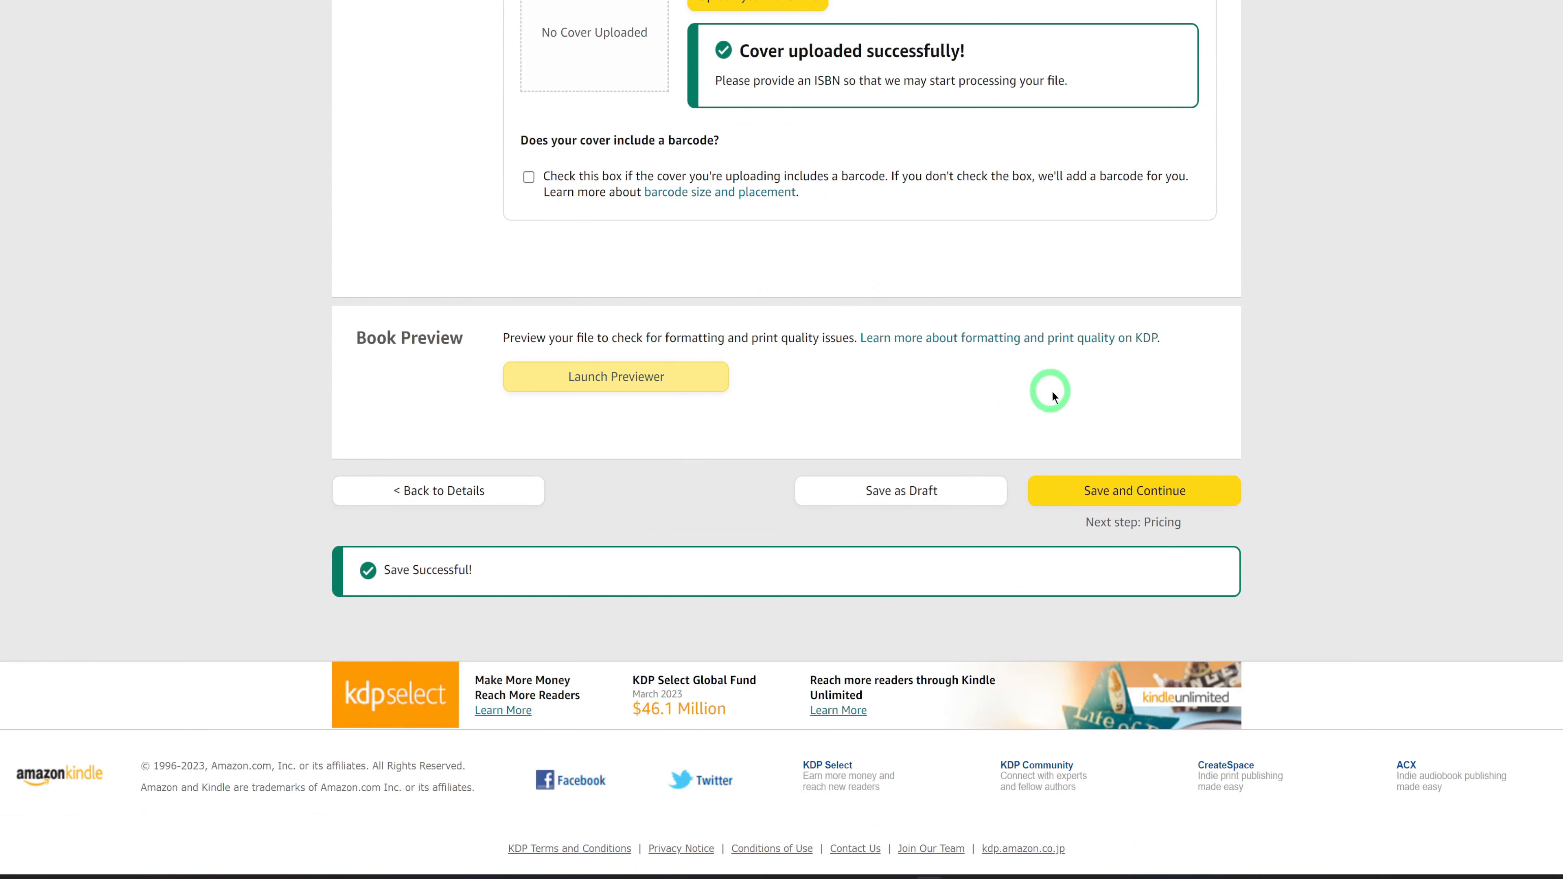
# Try to save and continue to pricing, and have a free KDP ISBN assigned to the book
pyautogui.click(1146, 496)
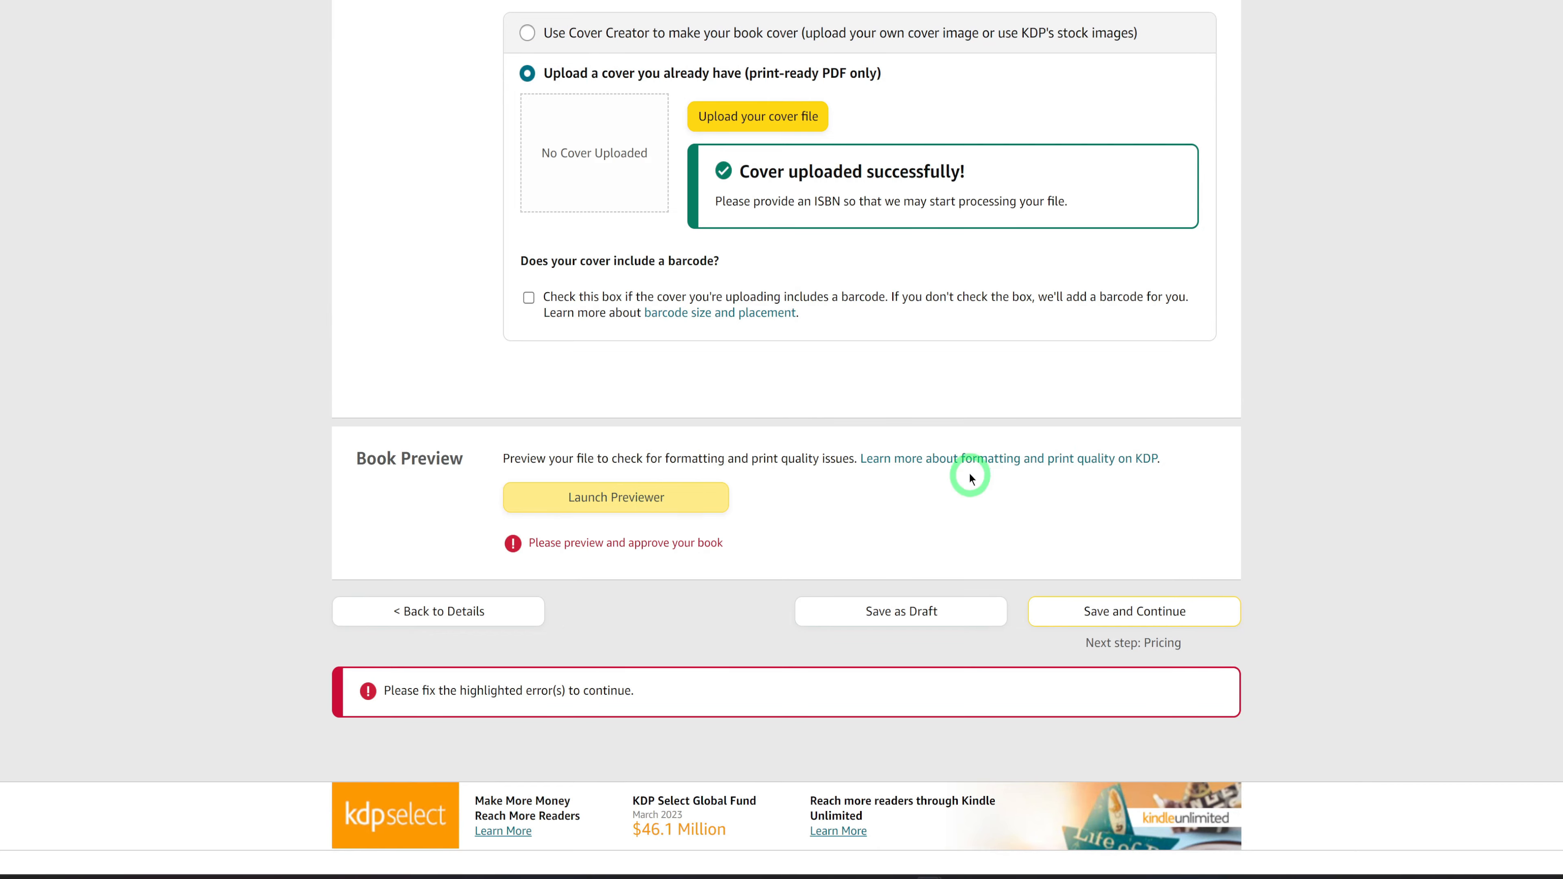
pyautogui.scroll(20, 973, 479)
pyautogui.scroll(3, 911, 357)
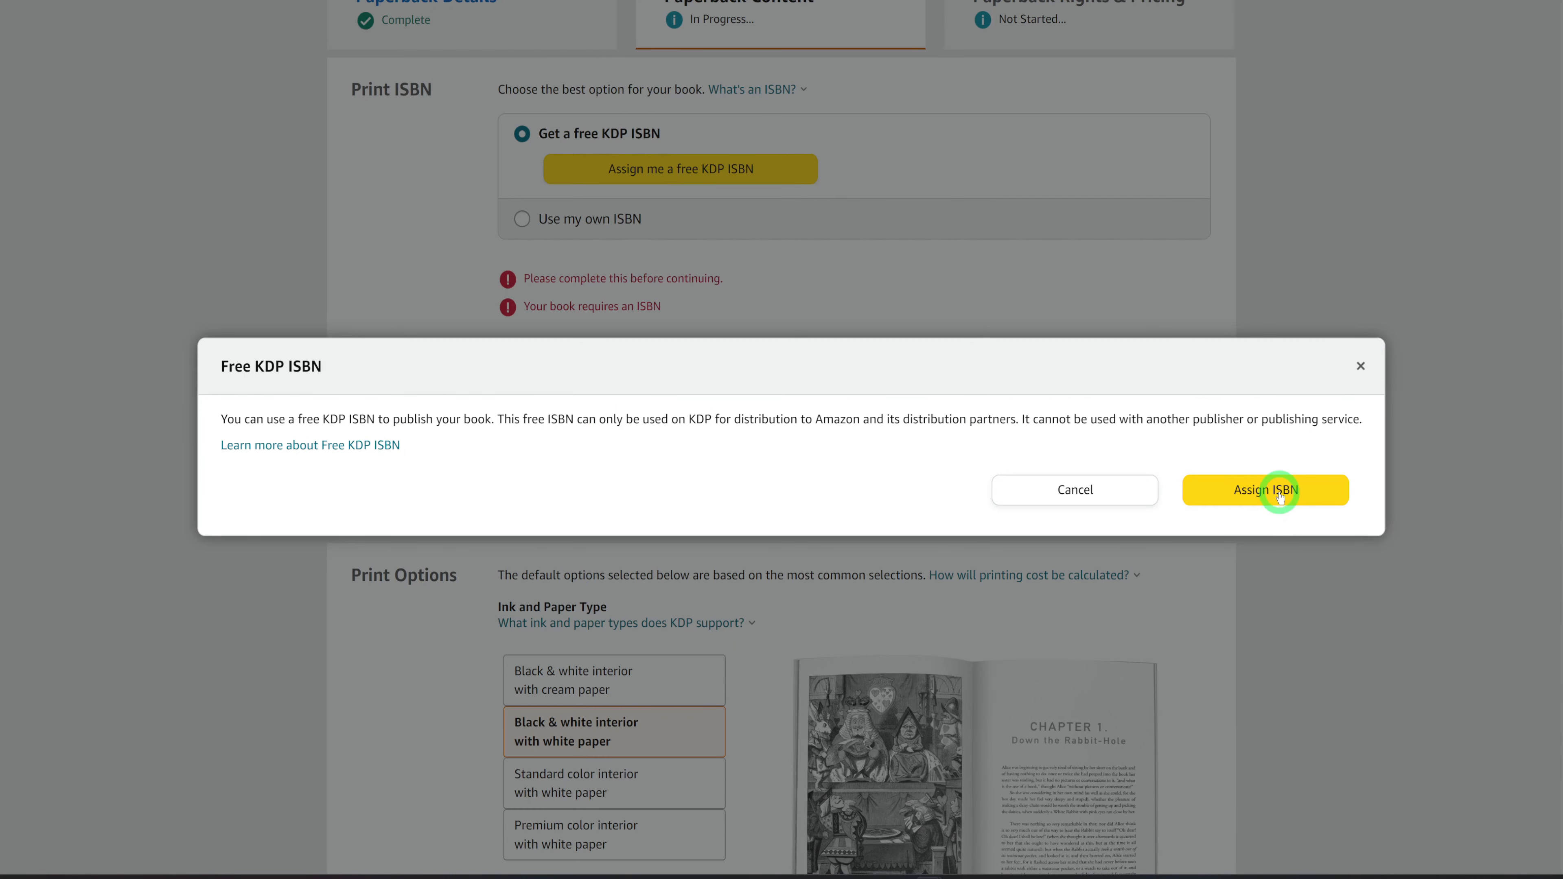
pyautogui.click(1279, 491)
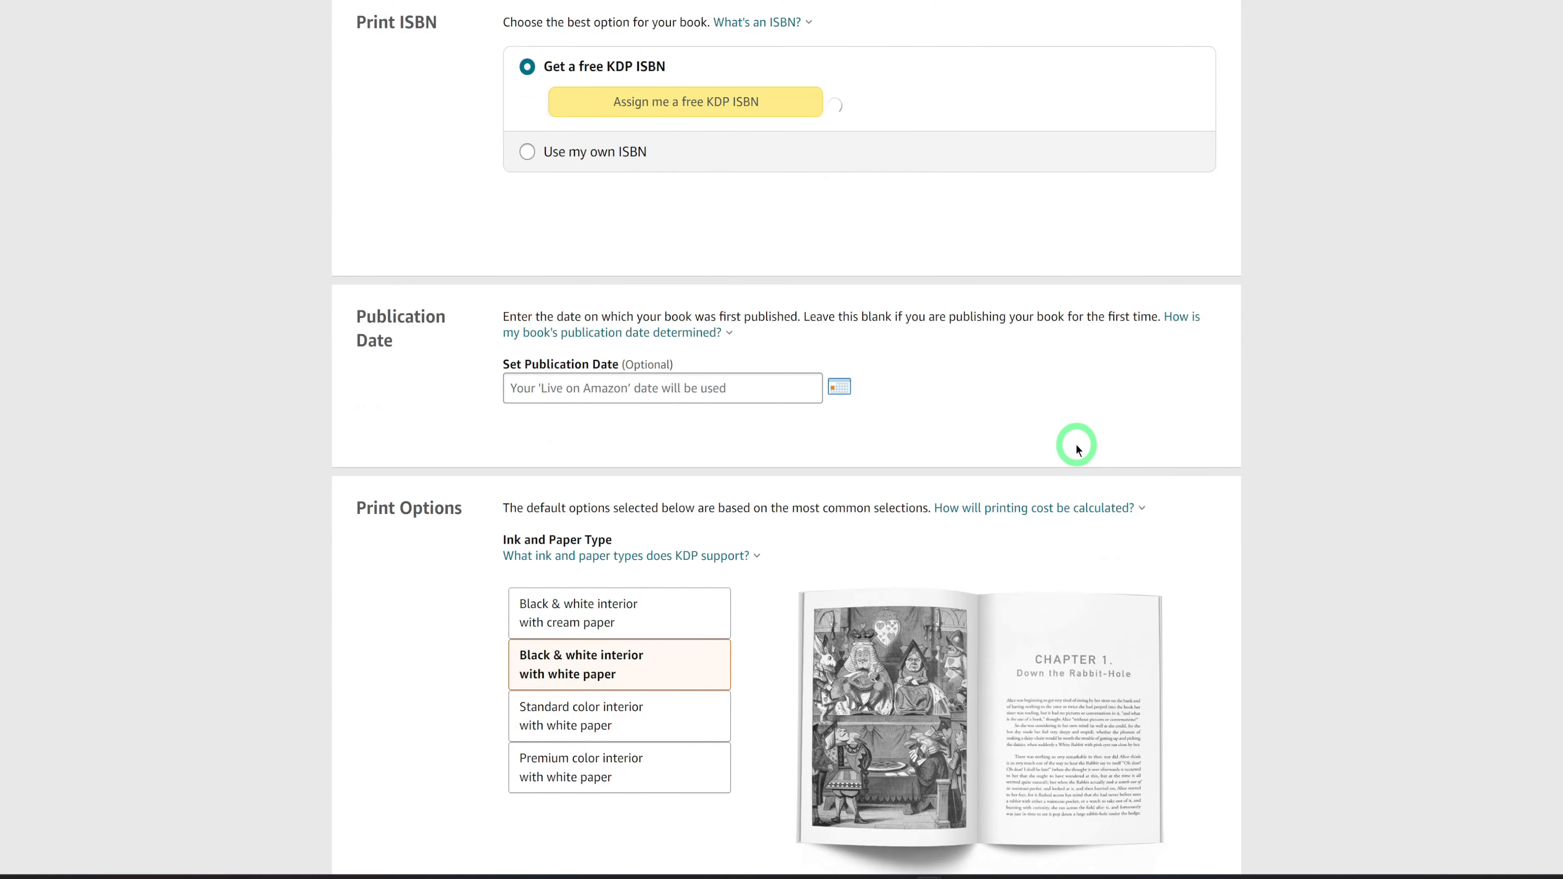
# Launch the Print Previewer for the uploaded manuscript and cover
pyautogui.scroll(-20, 1056, 489)
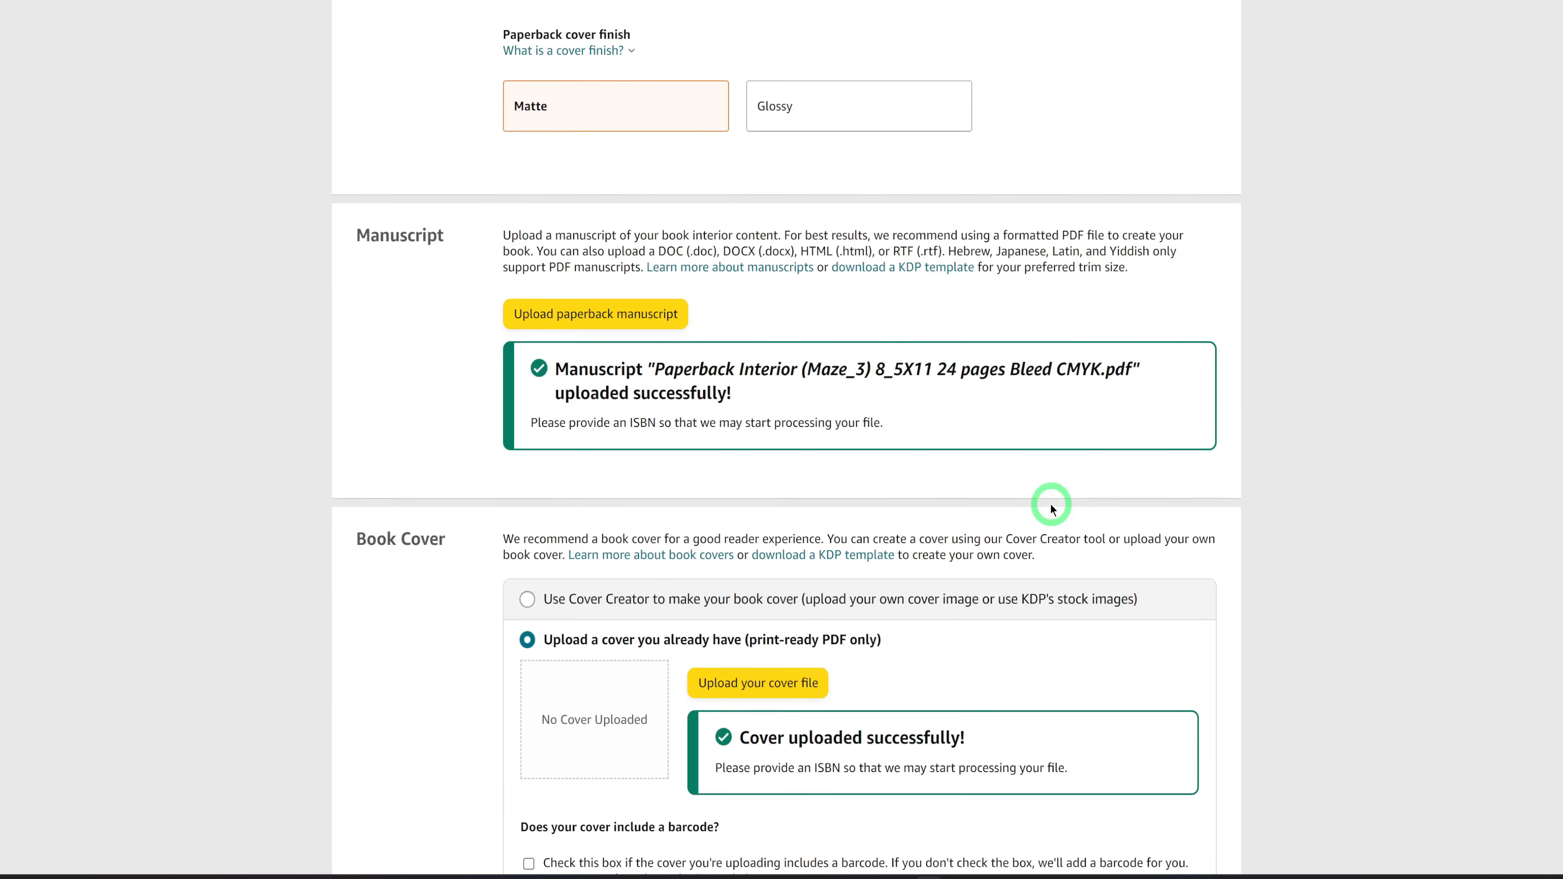
pyautogui.scroll(3, 1050, 506)
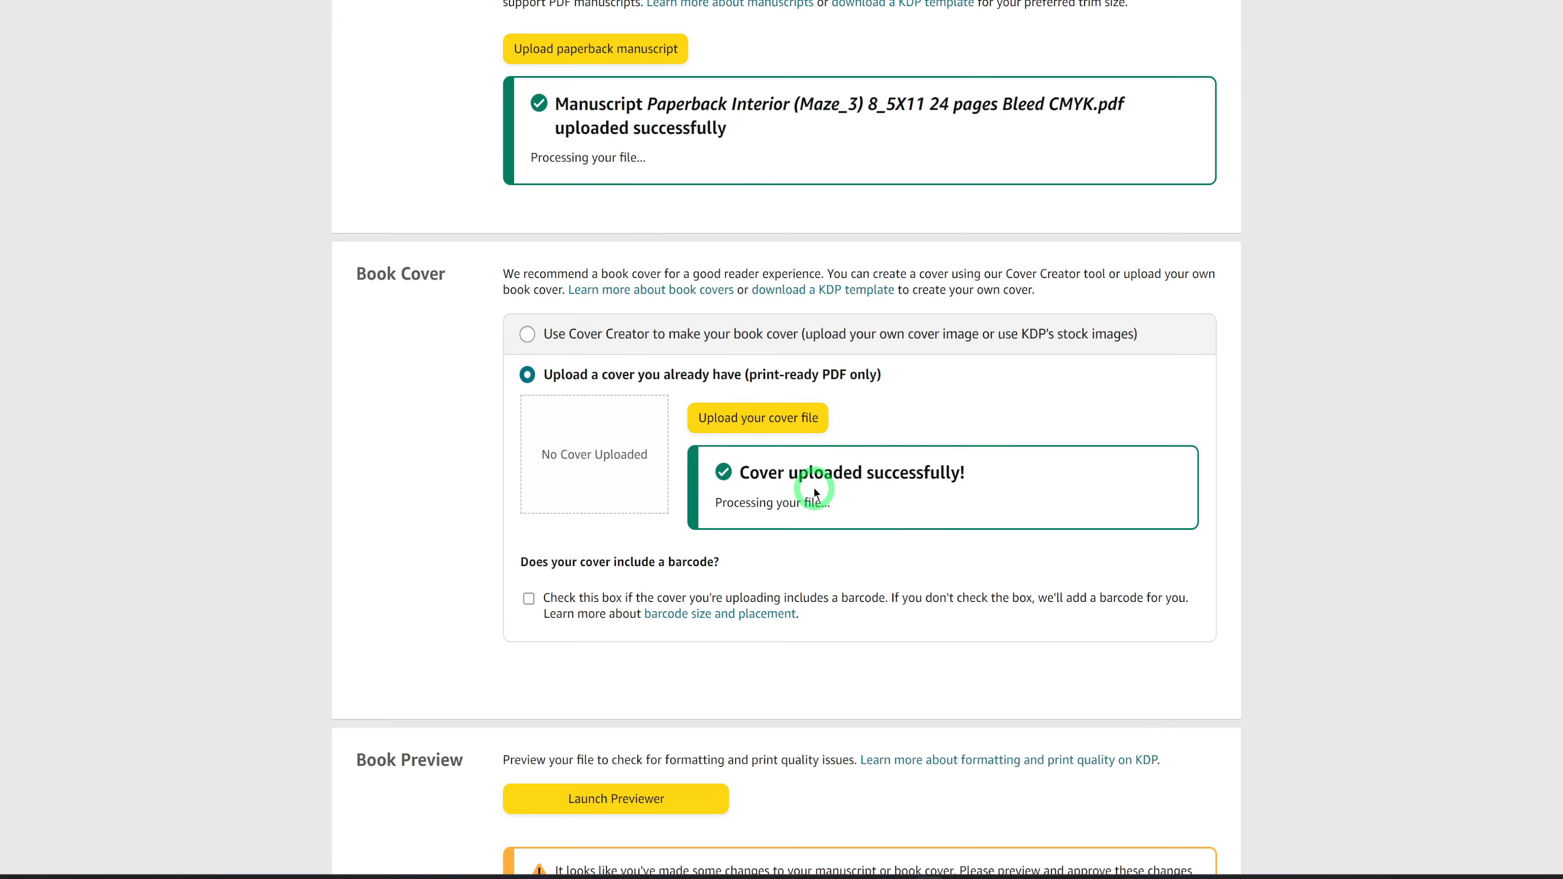
pyautogui.scroll(-3, 815, 492)
pyautogui.click(689, 605)
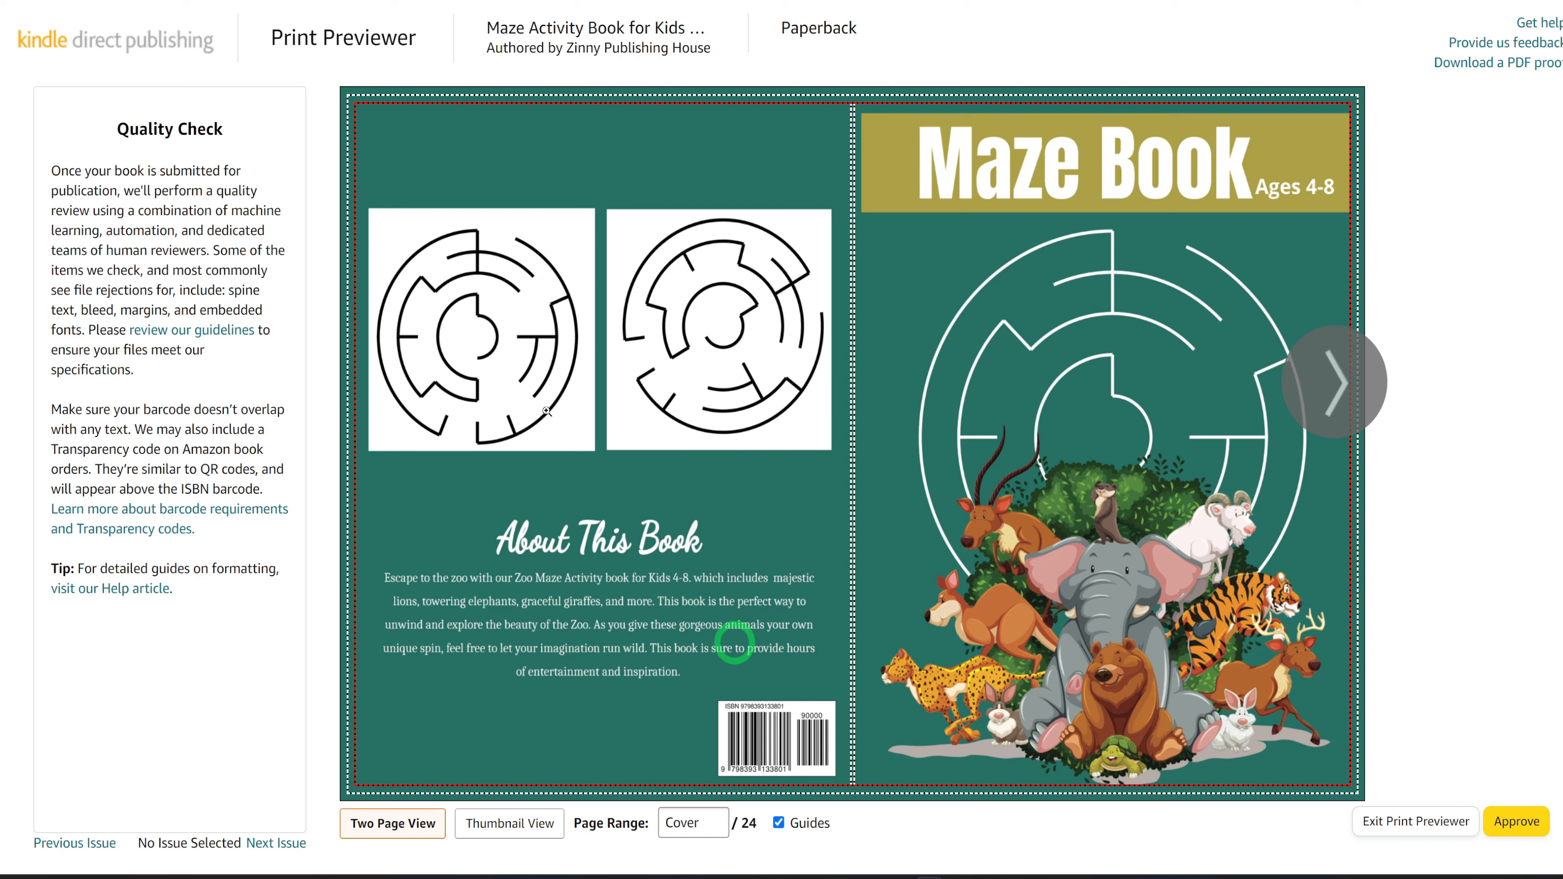
# Page through the book's cover and interior spreads up to pages 10-11 and approve the print preview
pyautogui.moveTo(356, 137)
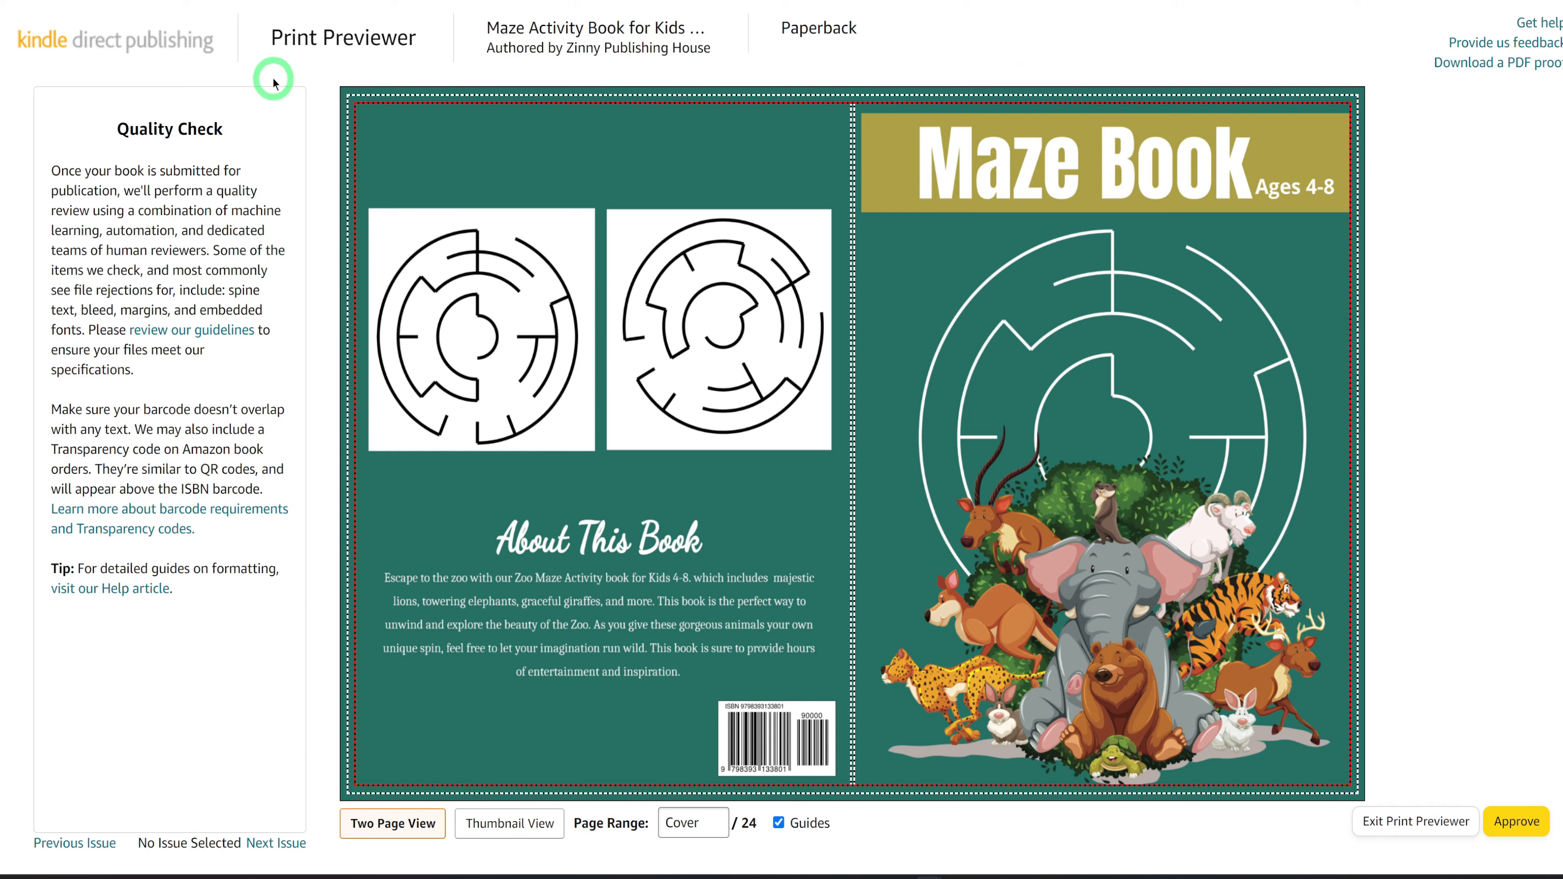
pyautogui.click(1339, 397)
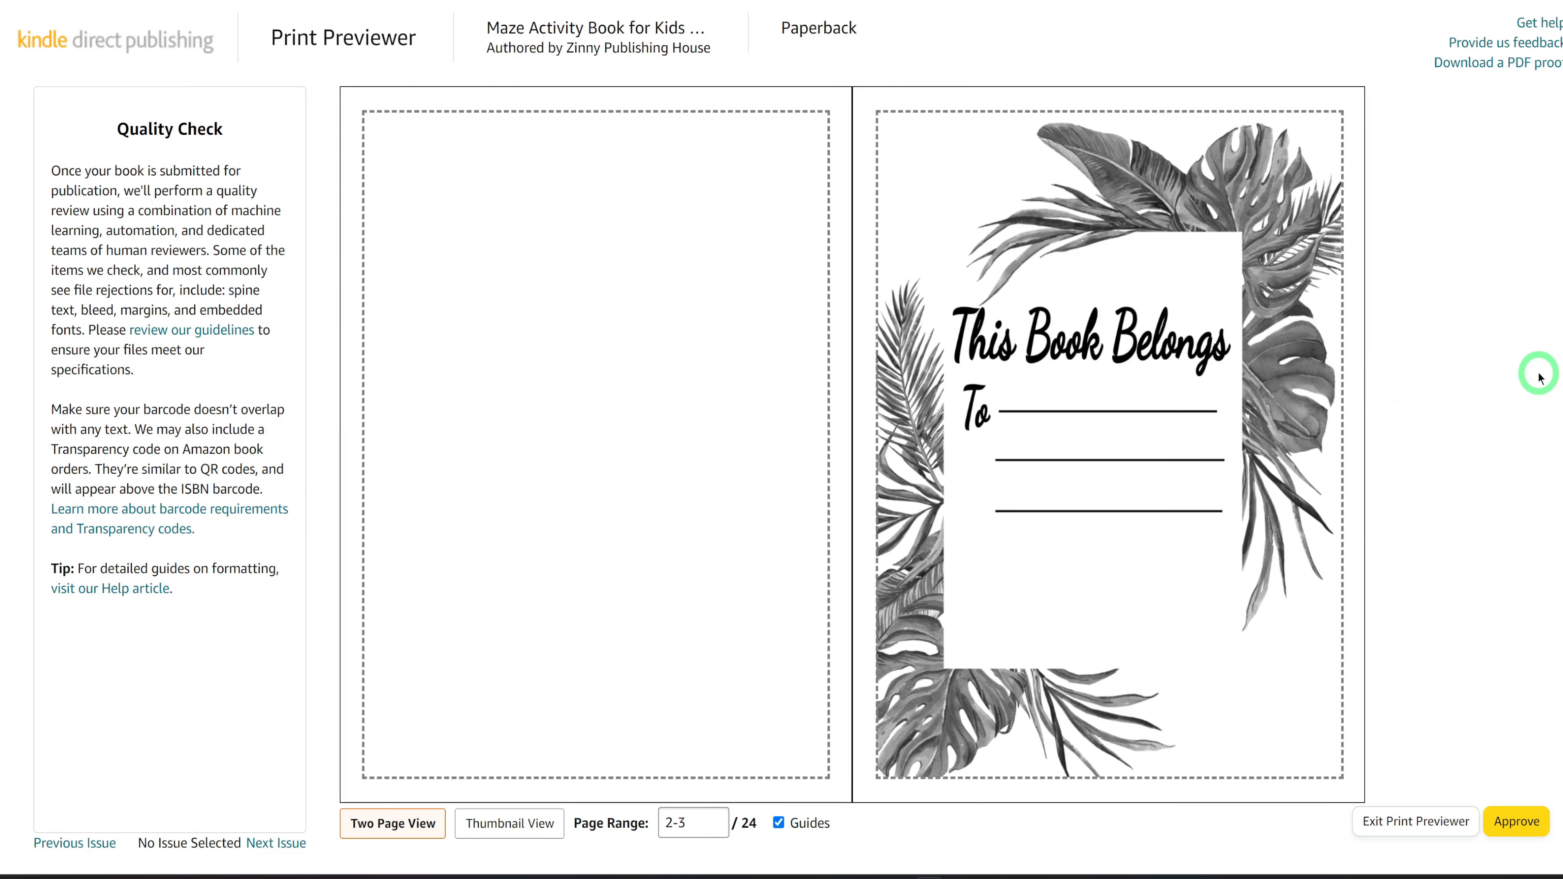
pyautogui.click(1338, 390)
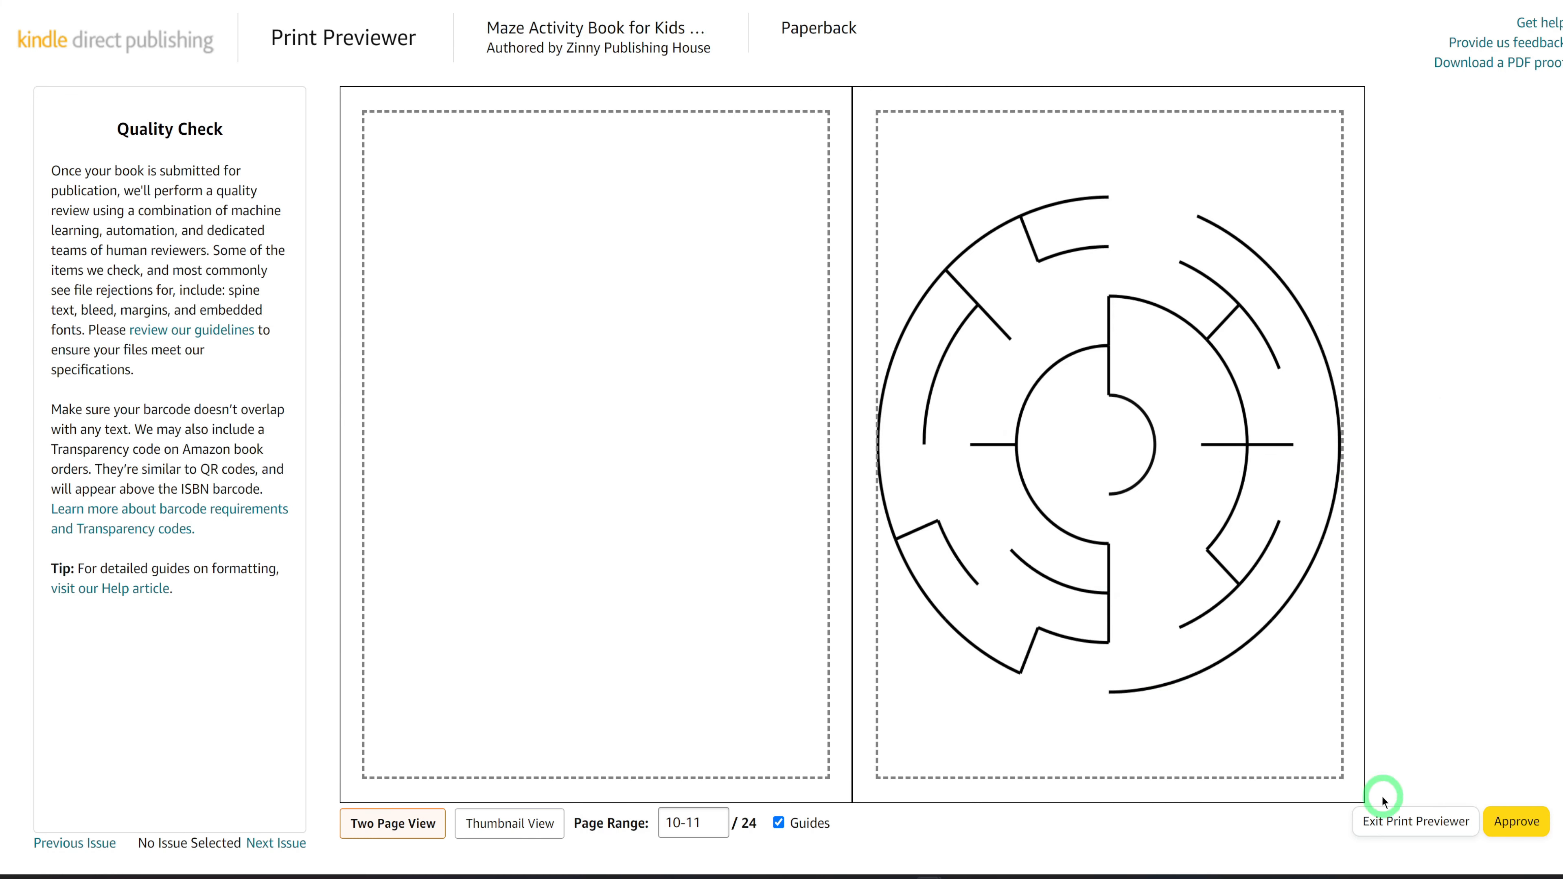
pyautogui.click(1517, 823)
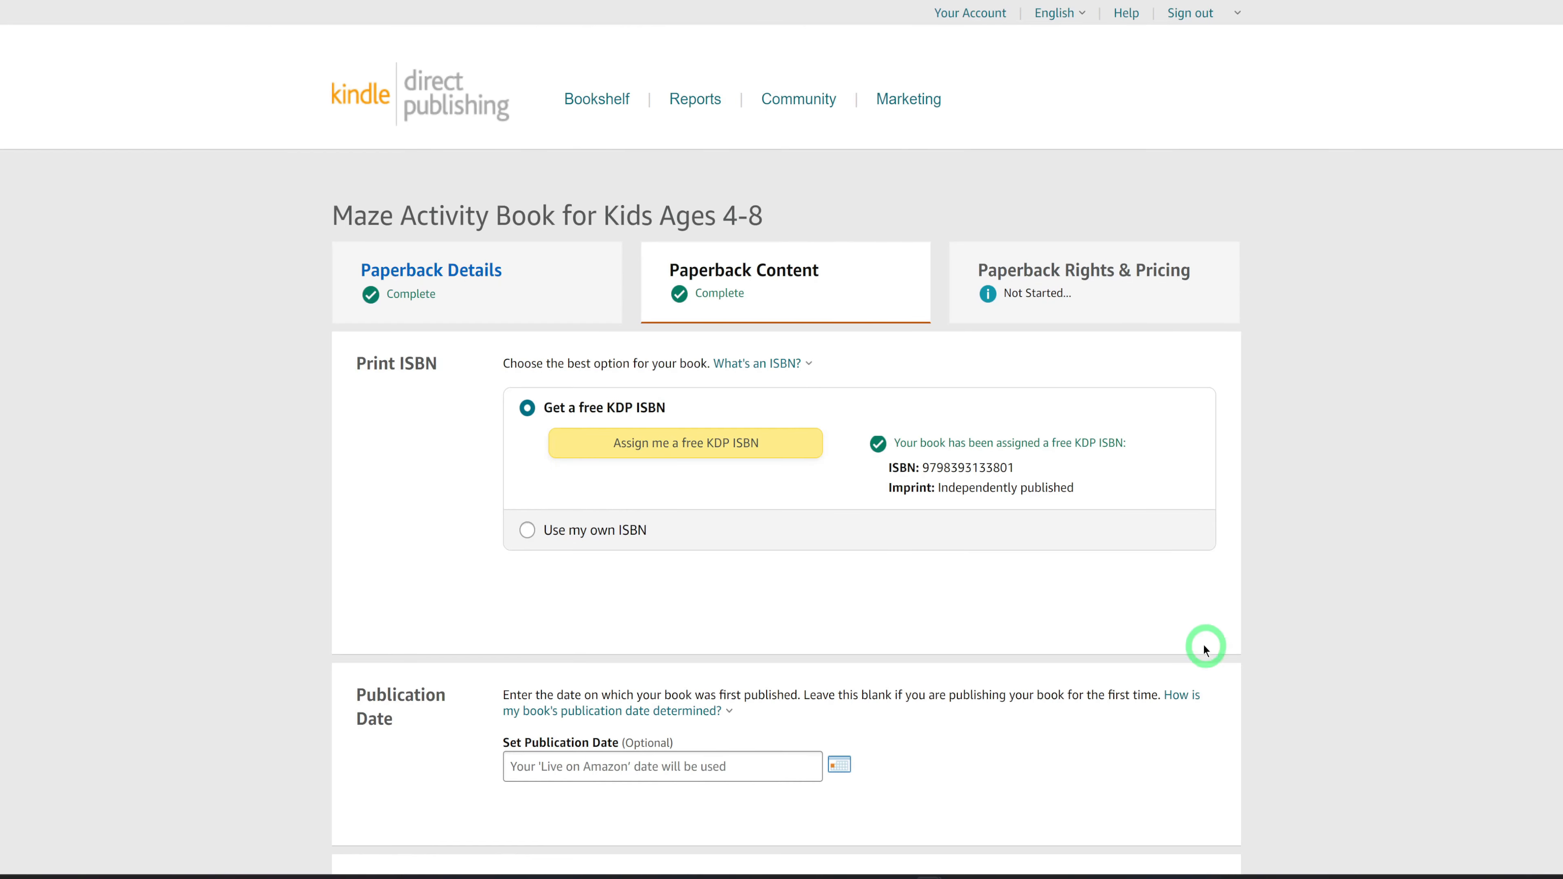
pyautogui.scroll(-5, 1163, 632)
pyautogui.scroll(-15, 1161, 629)
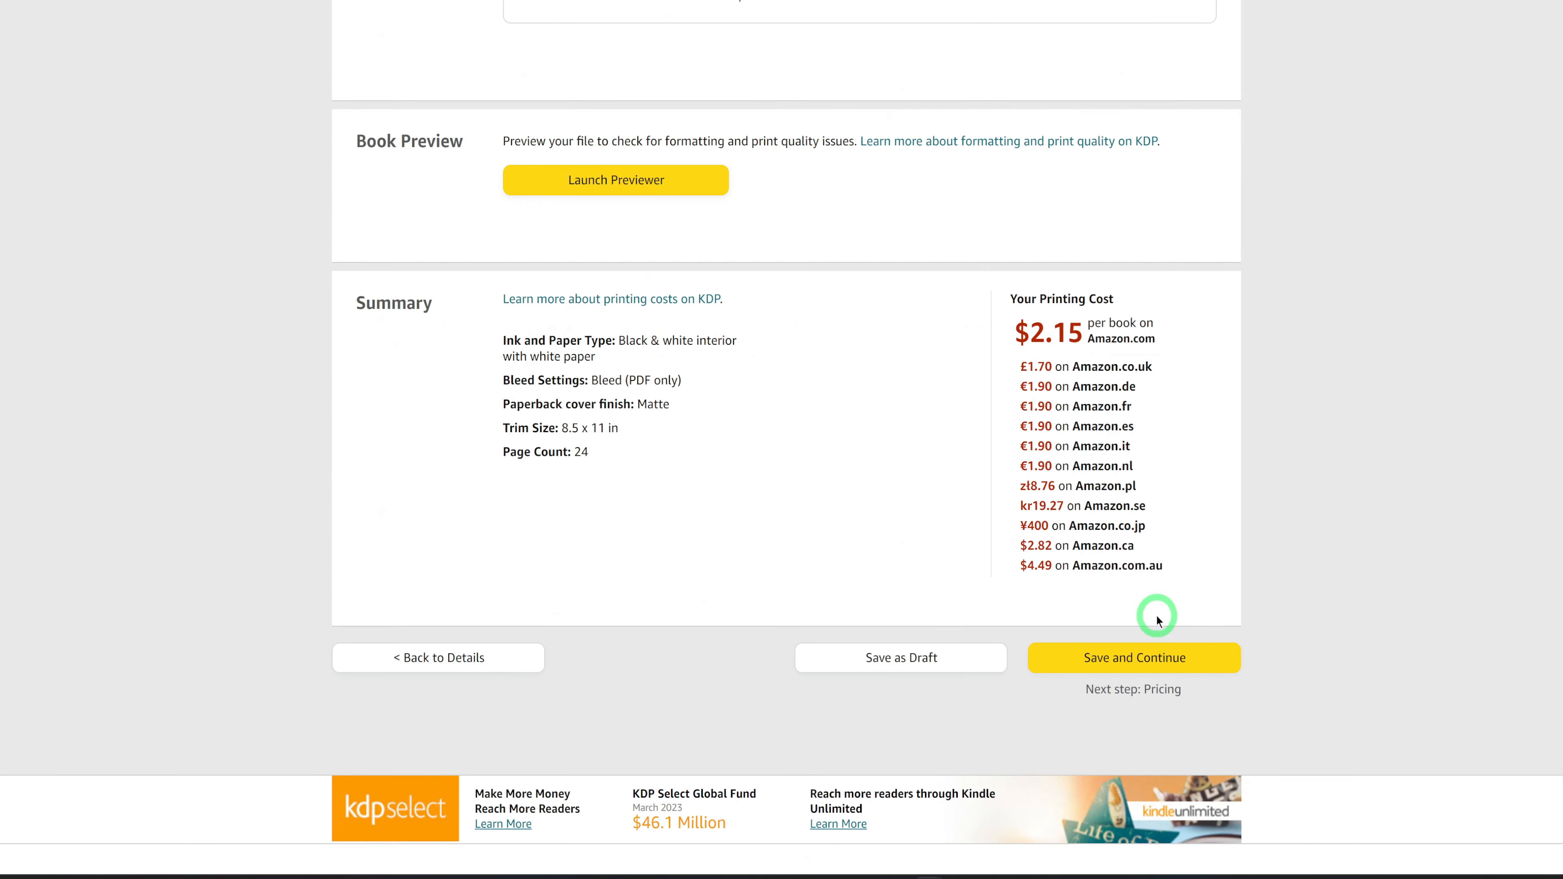
# Save the paperback content page and continue to rights and pricing
pyautogui.scroll(5, 1148, 594)
pyautogui.scroll(5, 1148, 595)
pyautogui.scroll(-8, 1148, 594)
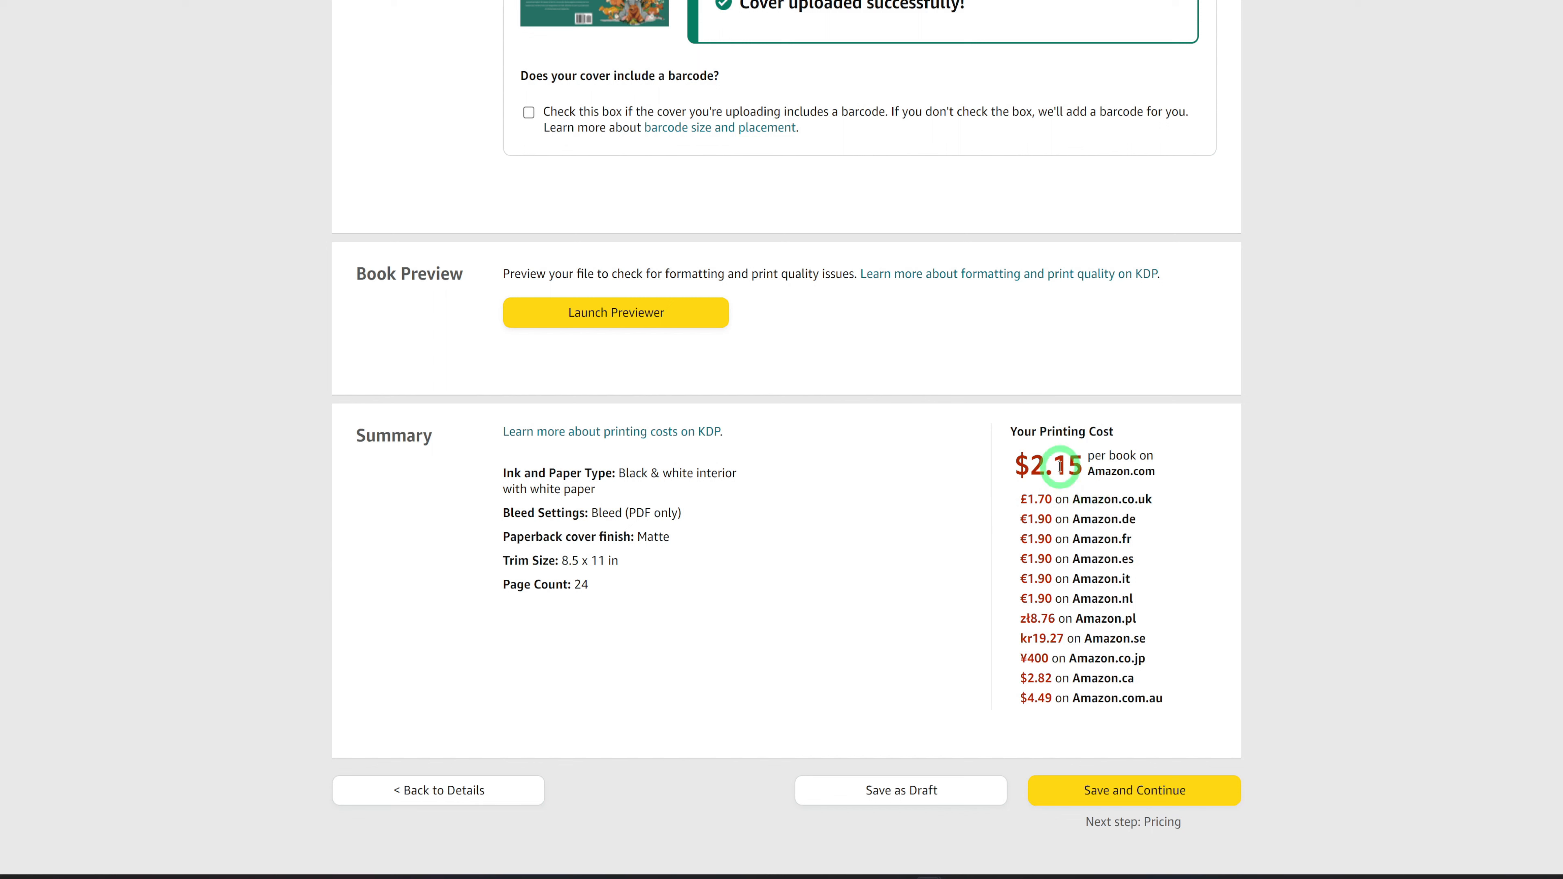
pyautogui.click(1143, 793)
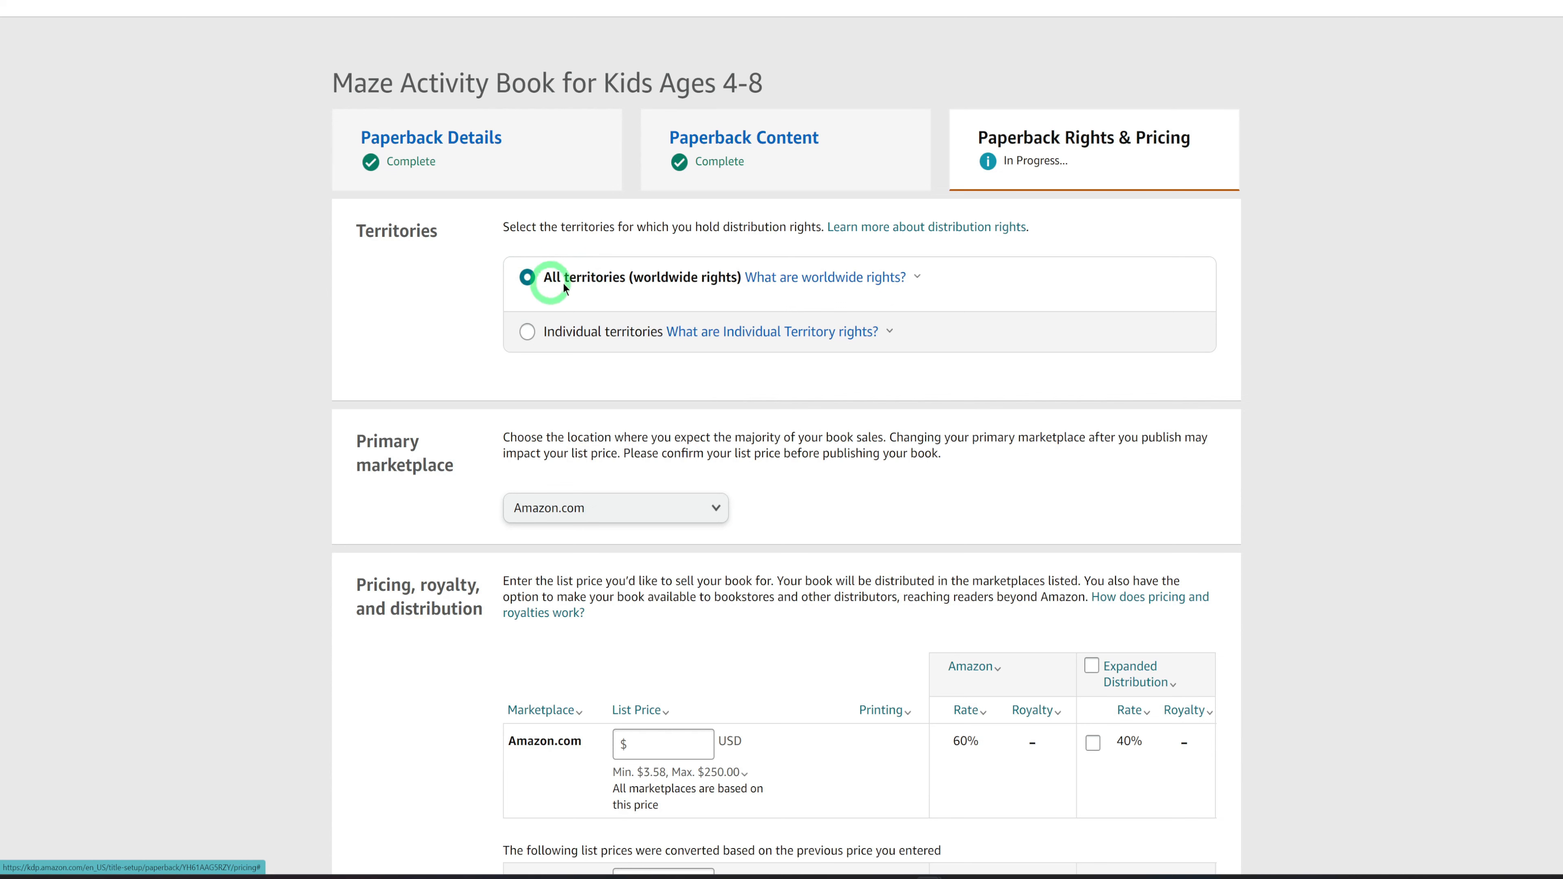
# Keep Amazon.com as the primary marketplace and set the Amazon.com list price to 6.99 USD
pyautogui.scroll(-1, 863, 393)
pyautogui.scroll(-3, 863, 393)
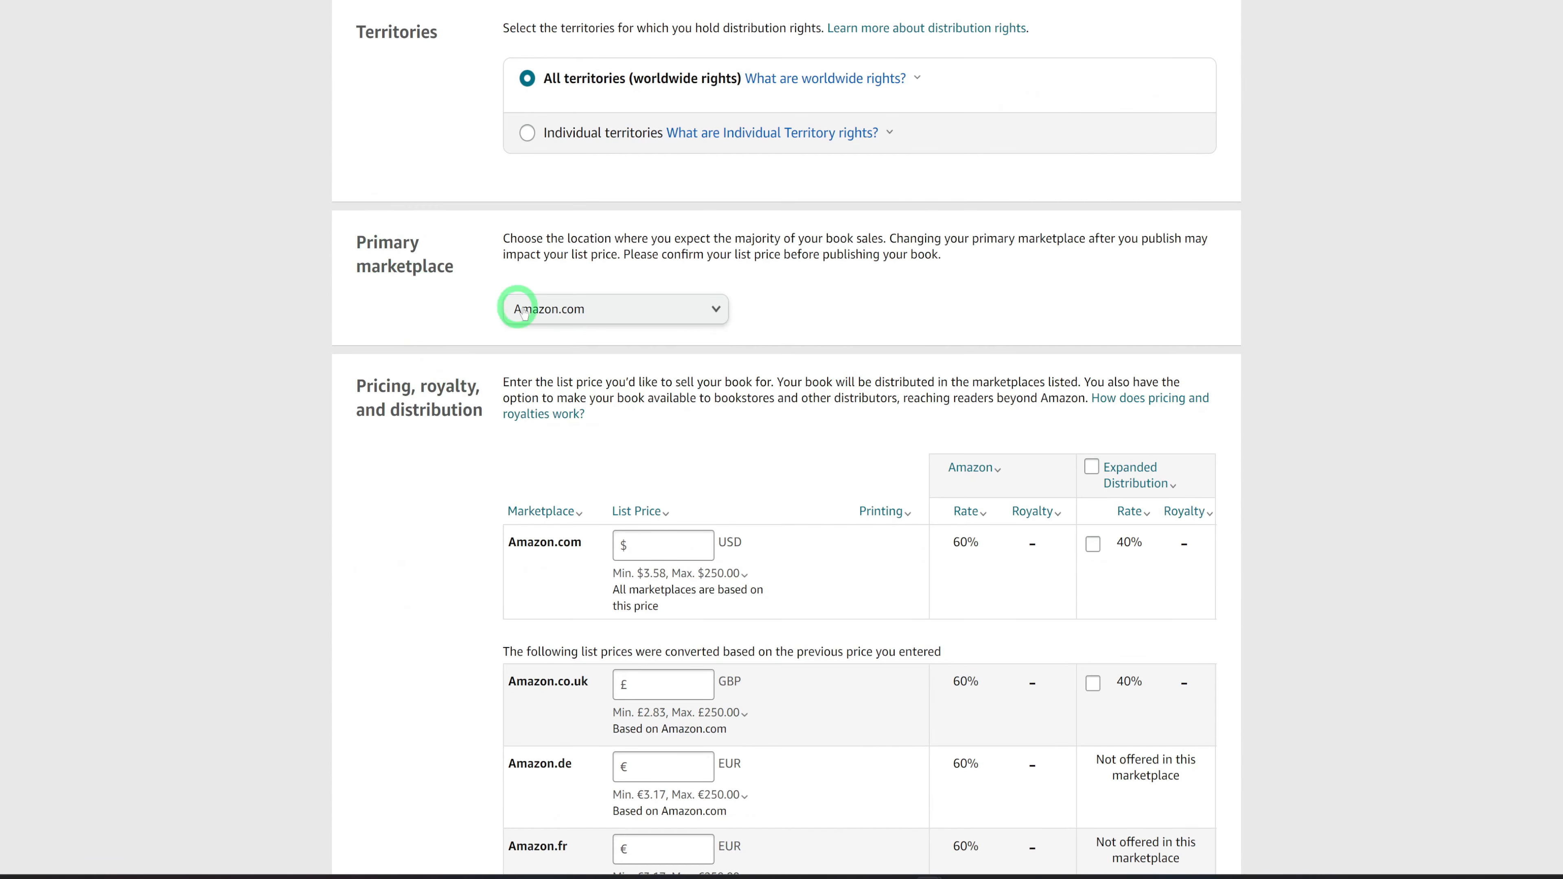
pyautogui.click(670, 319)
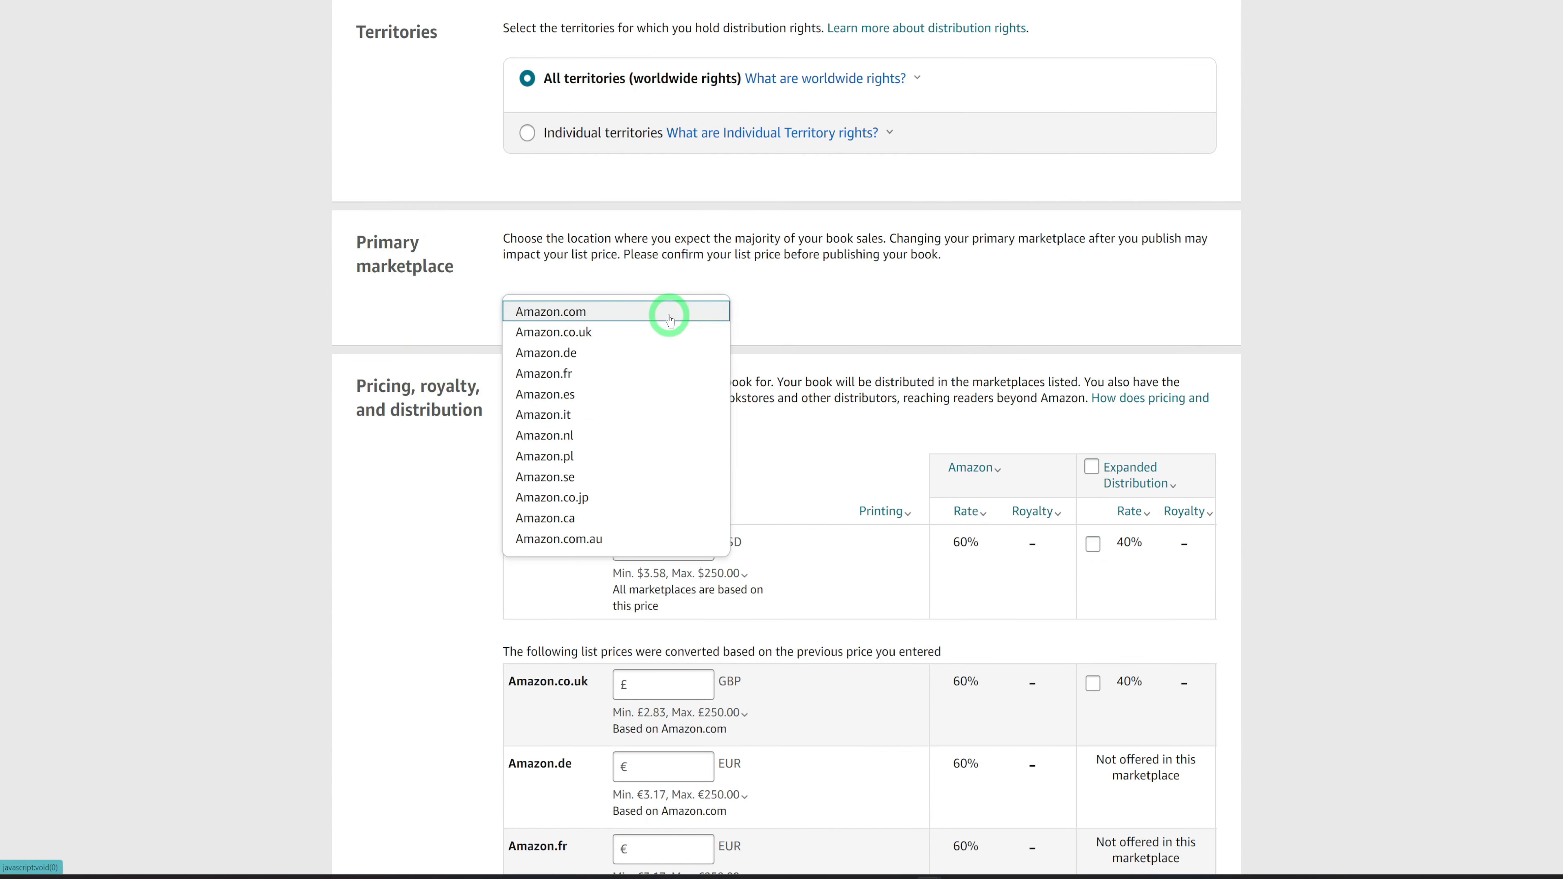
pyautogui.click(670, 314)
pyautogui.scroll(-4, 664, 296)
pyautogui.click(664, 284)
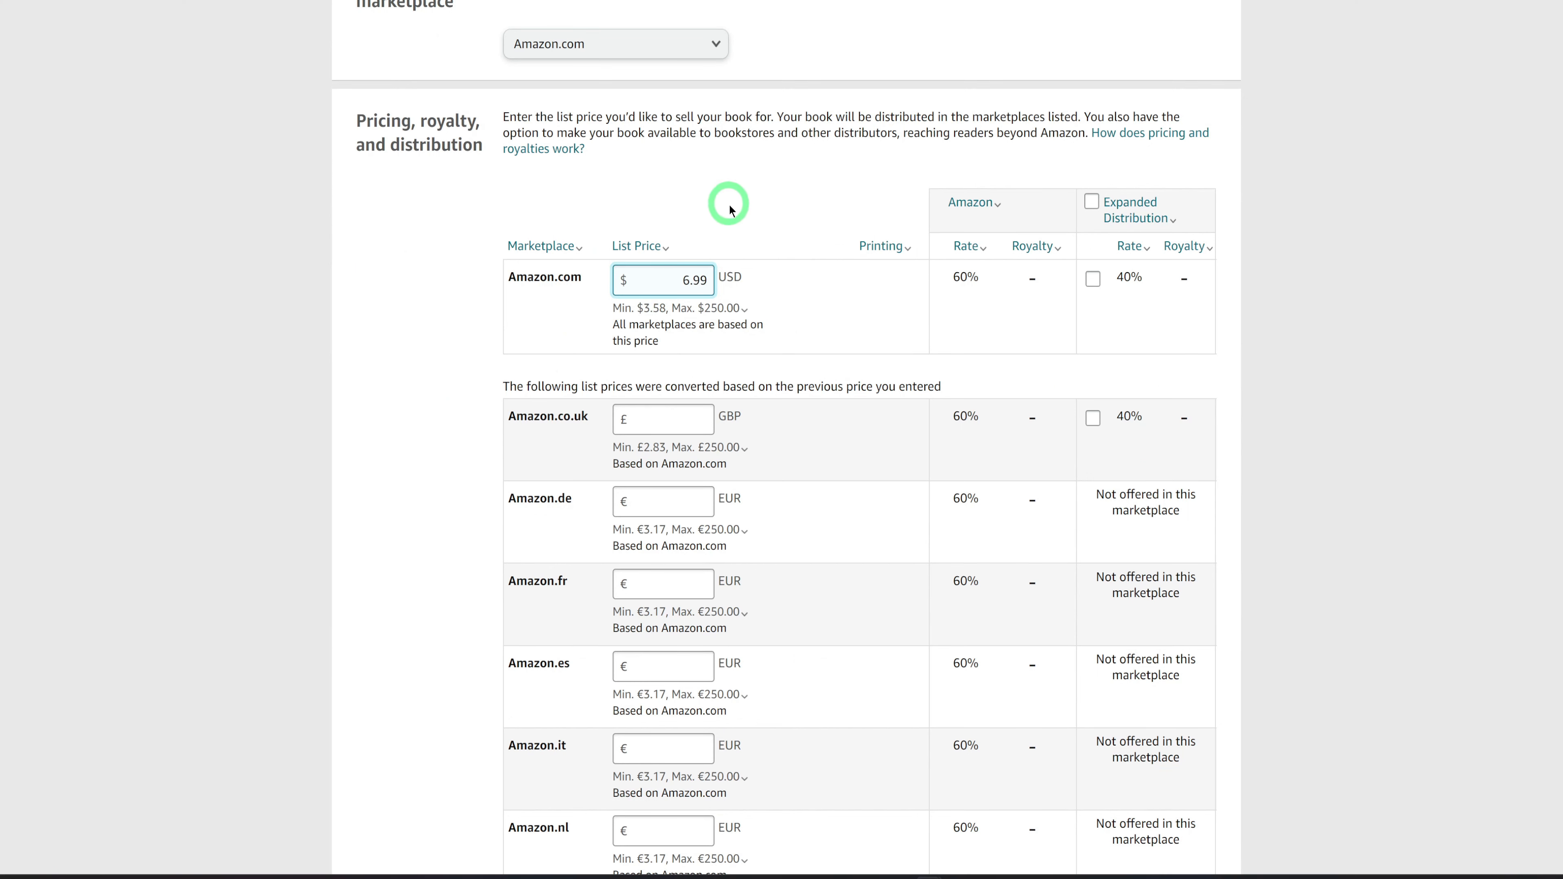
pyautogui.scroll(-1, 845, 261)
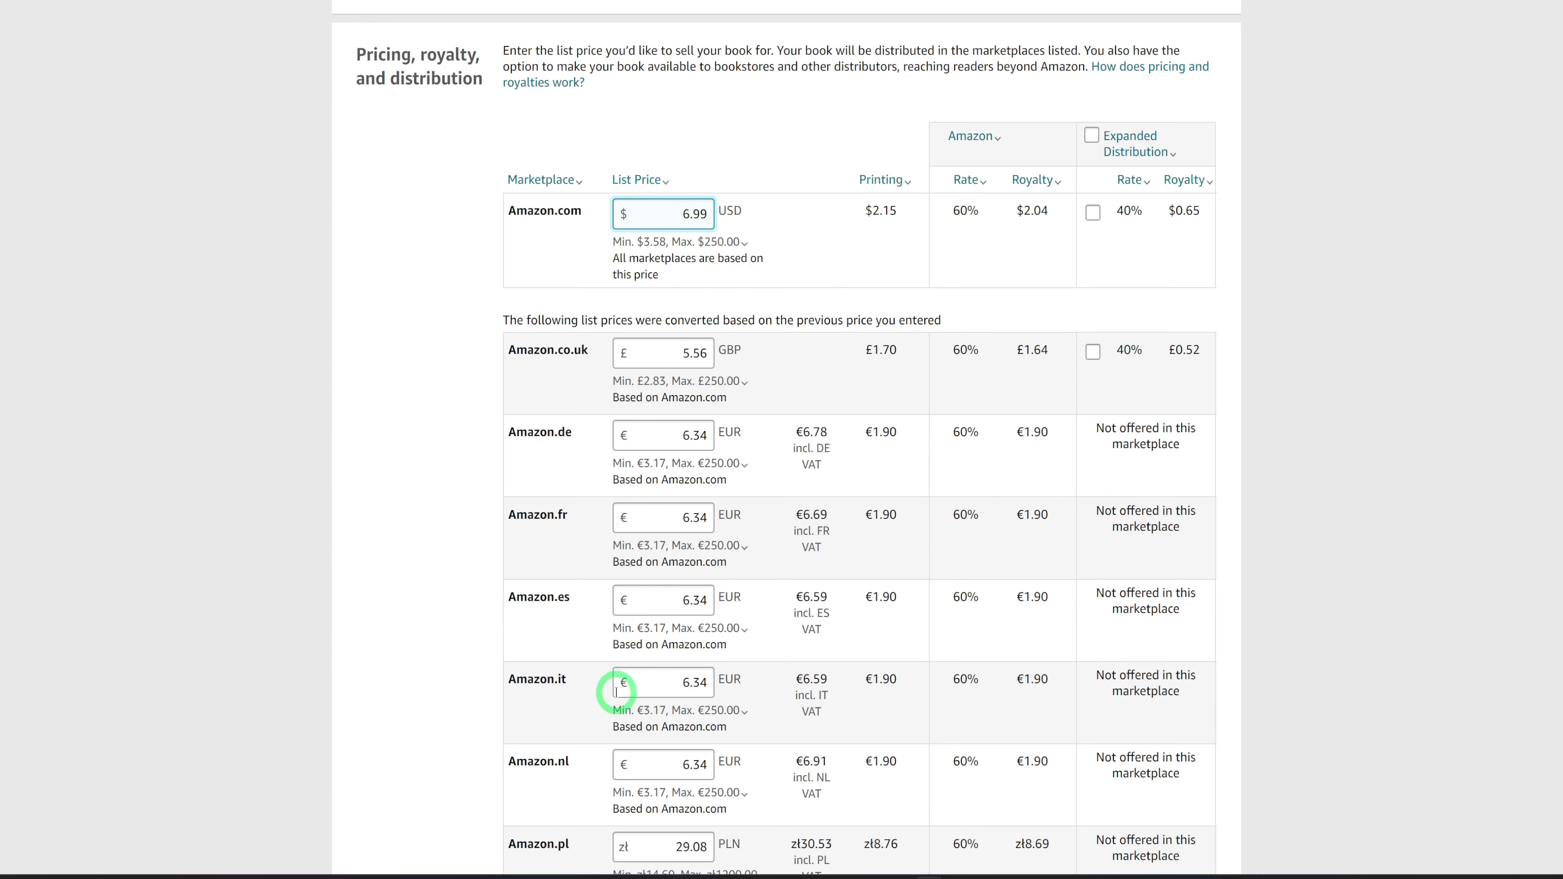
# Check the converted list prices for the other marketplaces and save the paperback as a draft
pyautogui.scroll(-3, 617, 690)
pyautogui.scroll(-8, 619, 700)
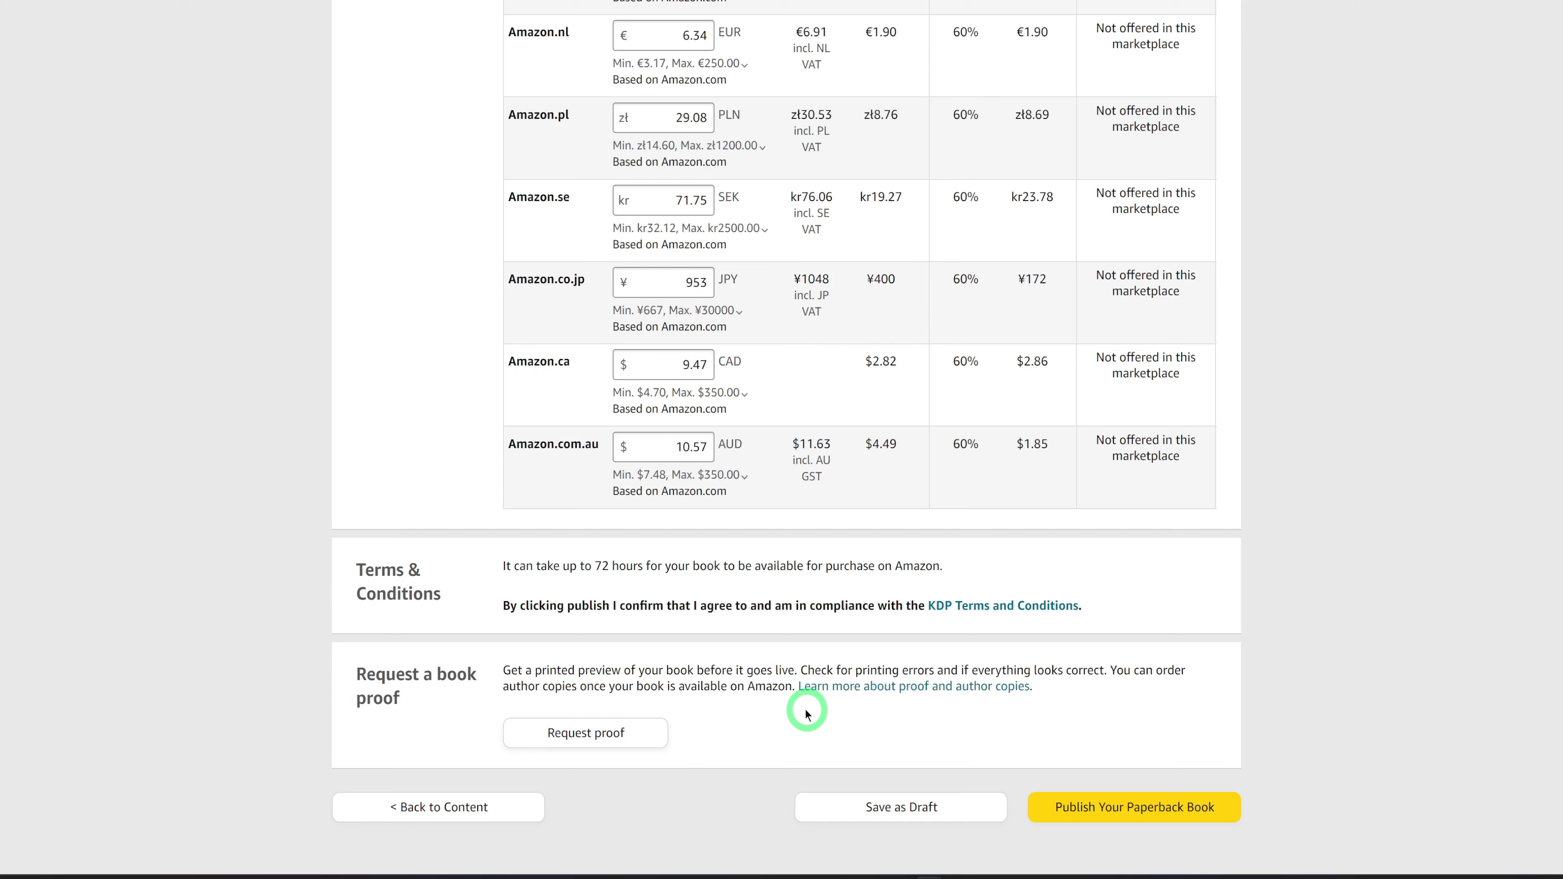
pyautogui.scroll(15, 874, 677)
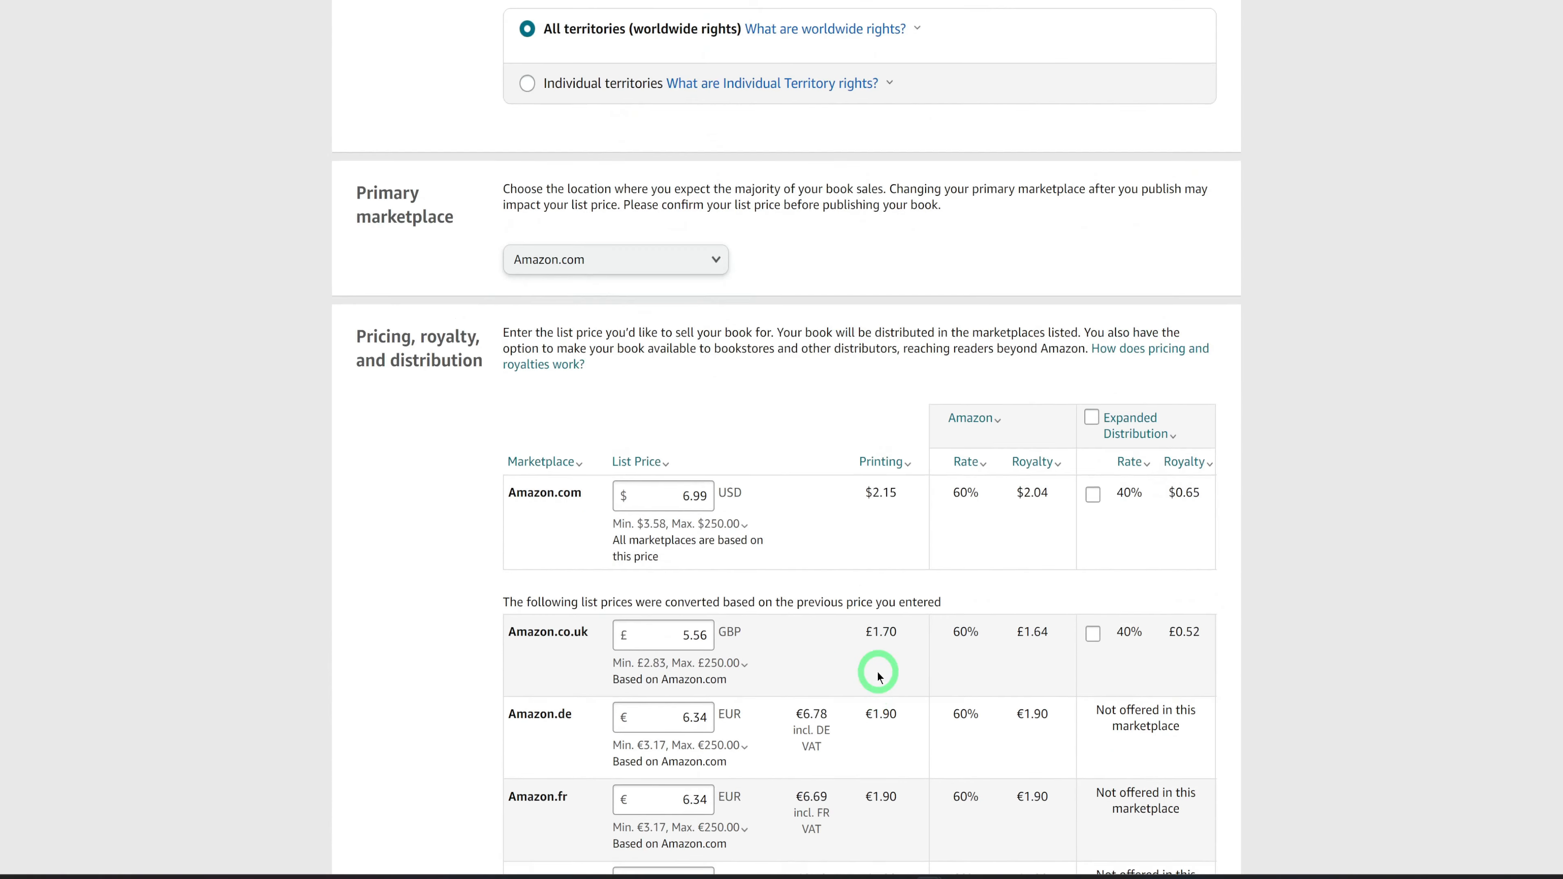
pyautogui.scroll(5, 878, 675)
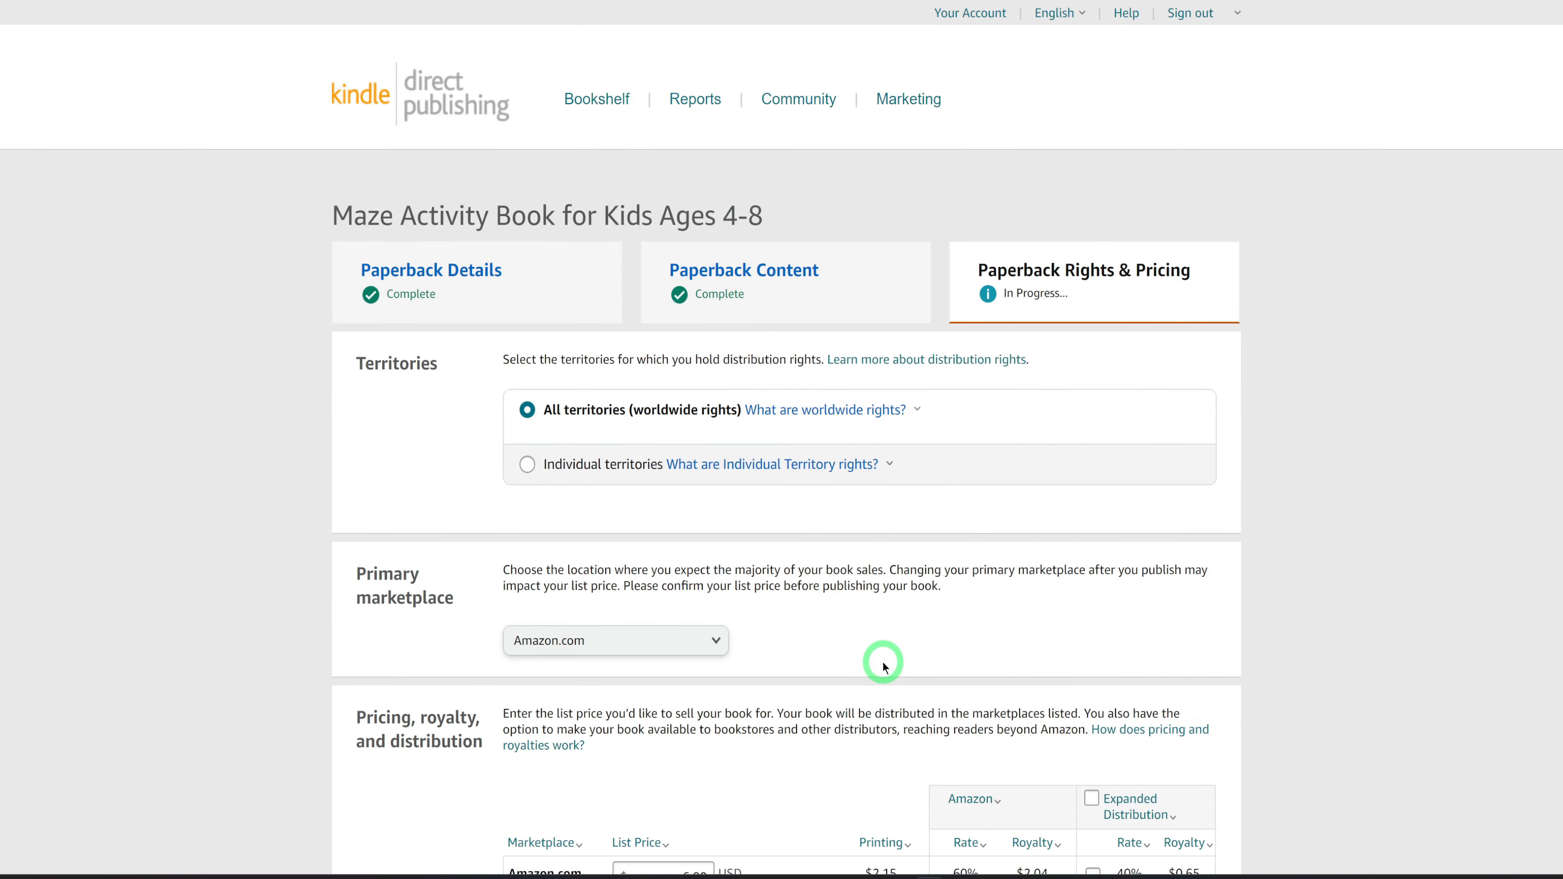
pyautogui.scroll(-20, 924, 631)
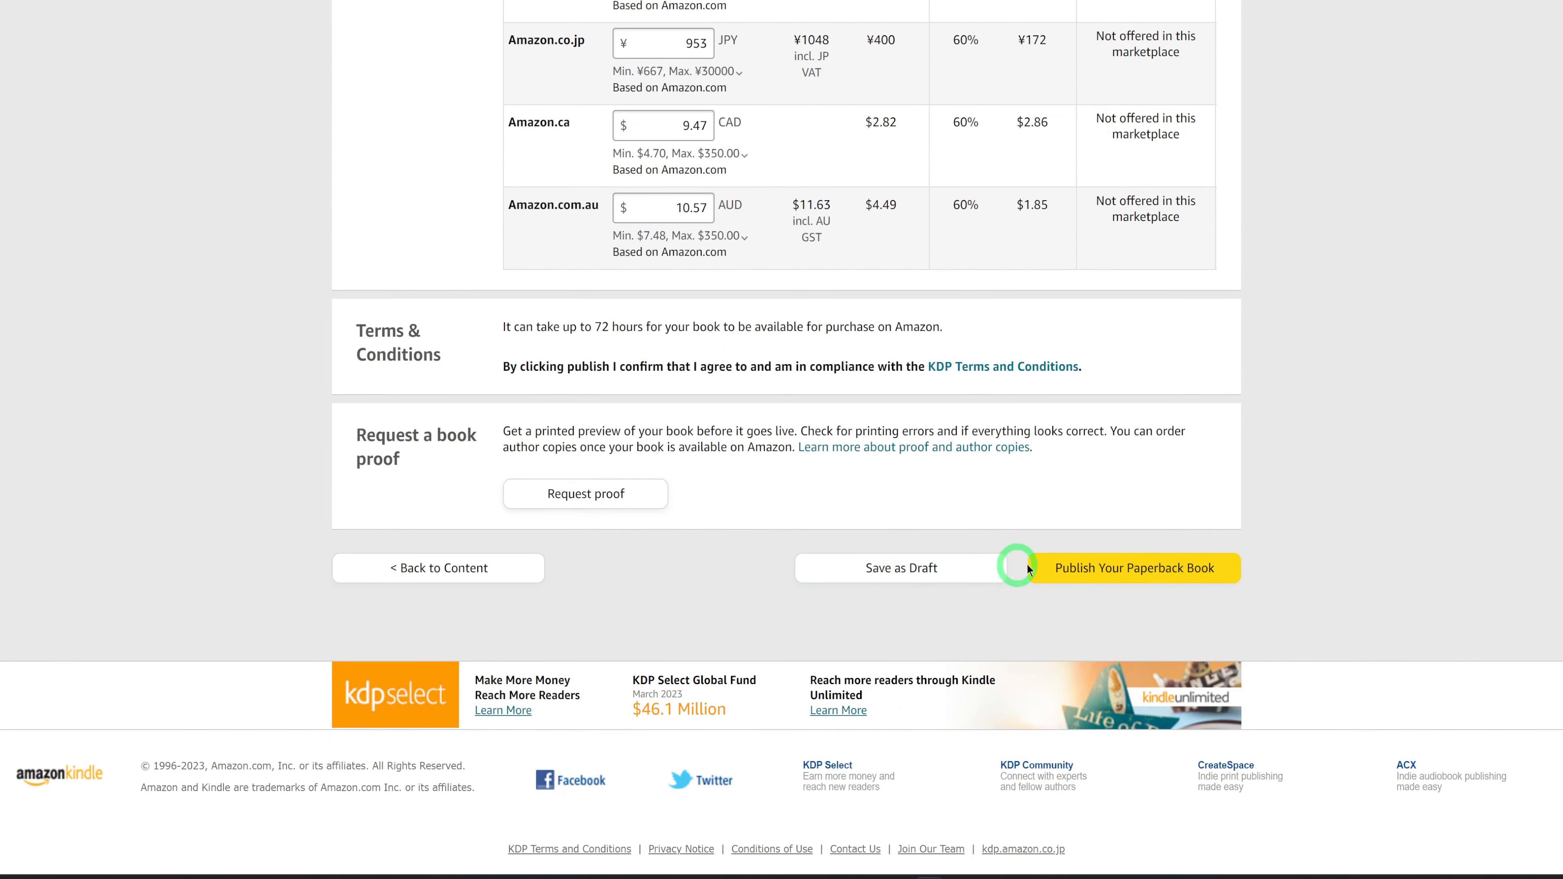
pyautogui.click(904, 572)
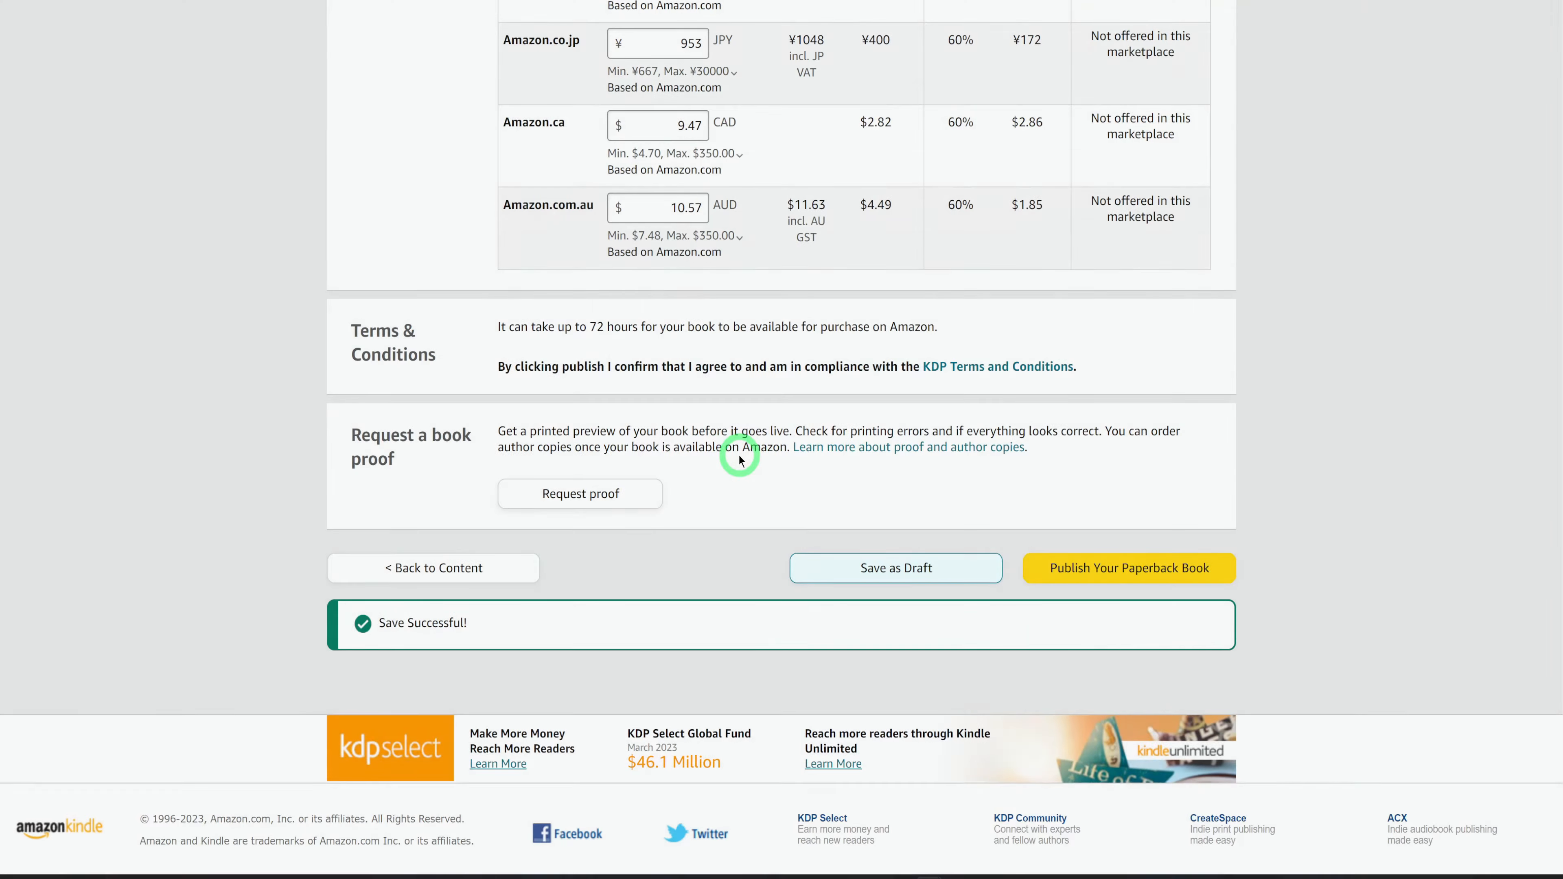
pyautogui.scroll(20, 738, 453)
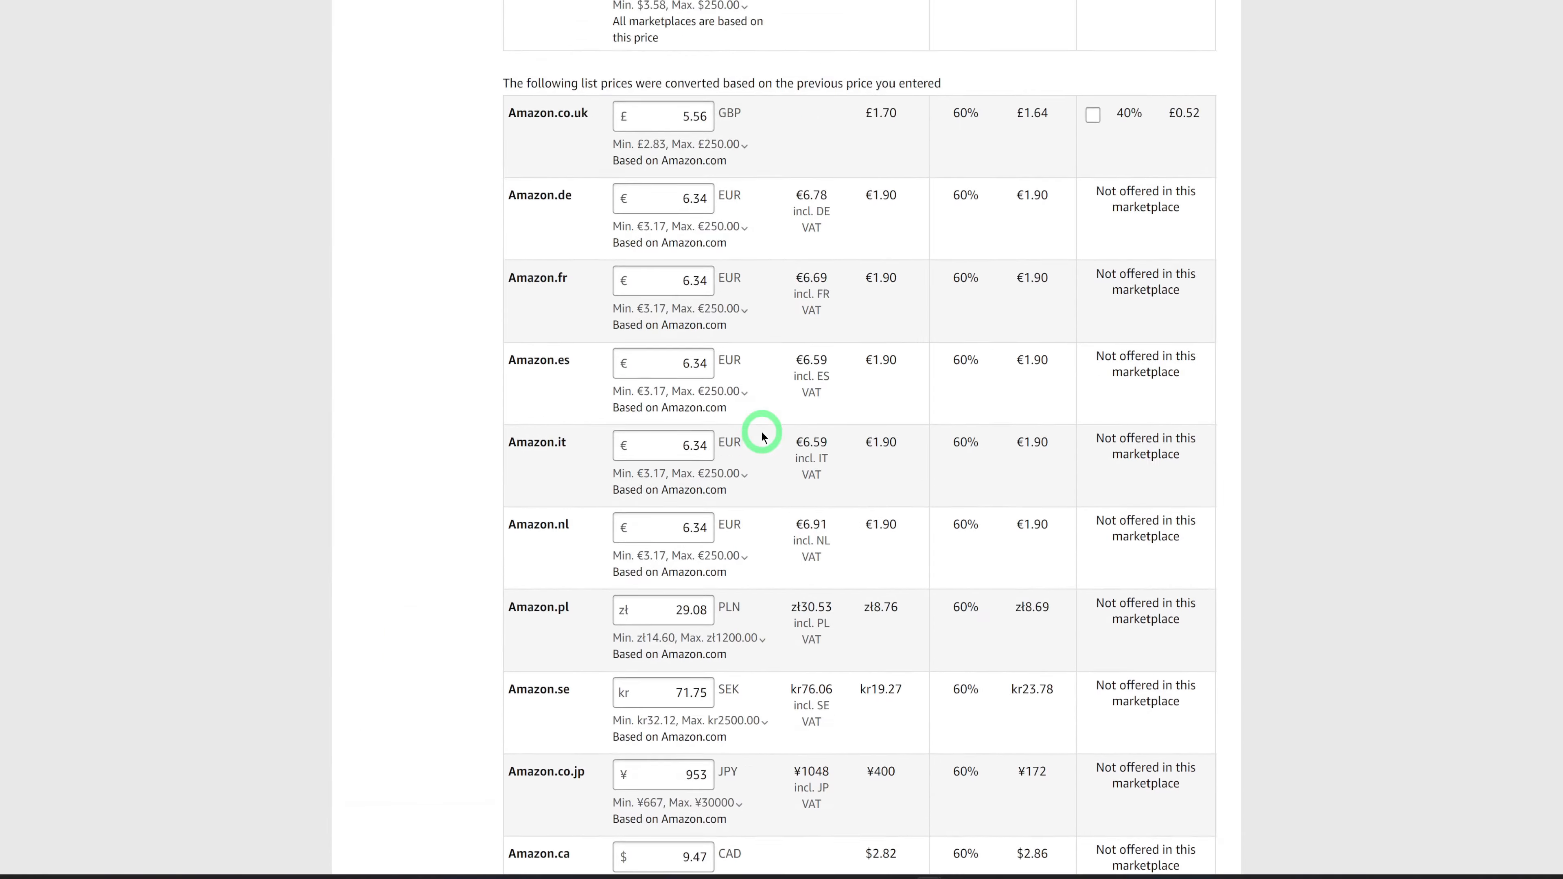
pyautogui.scroll(5, 762, 433)
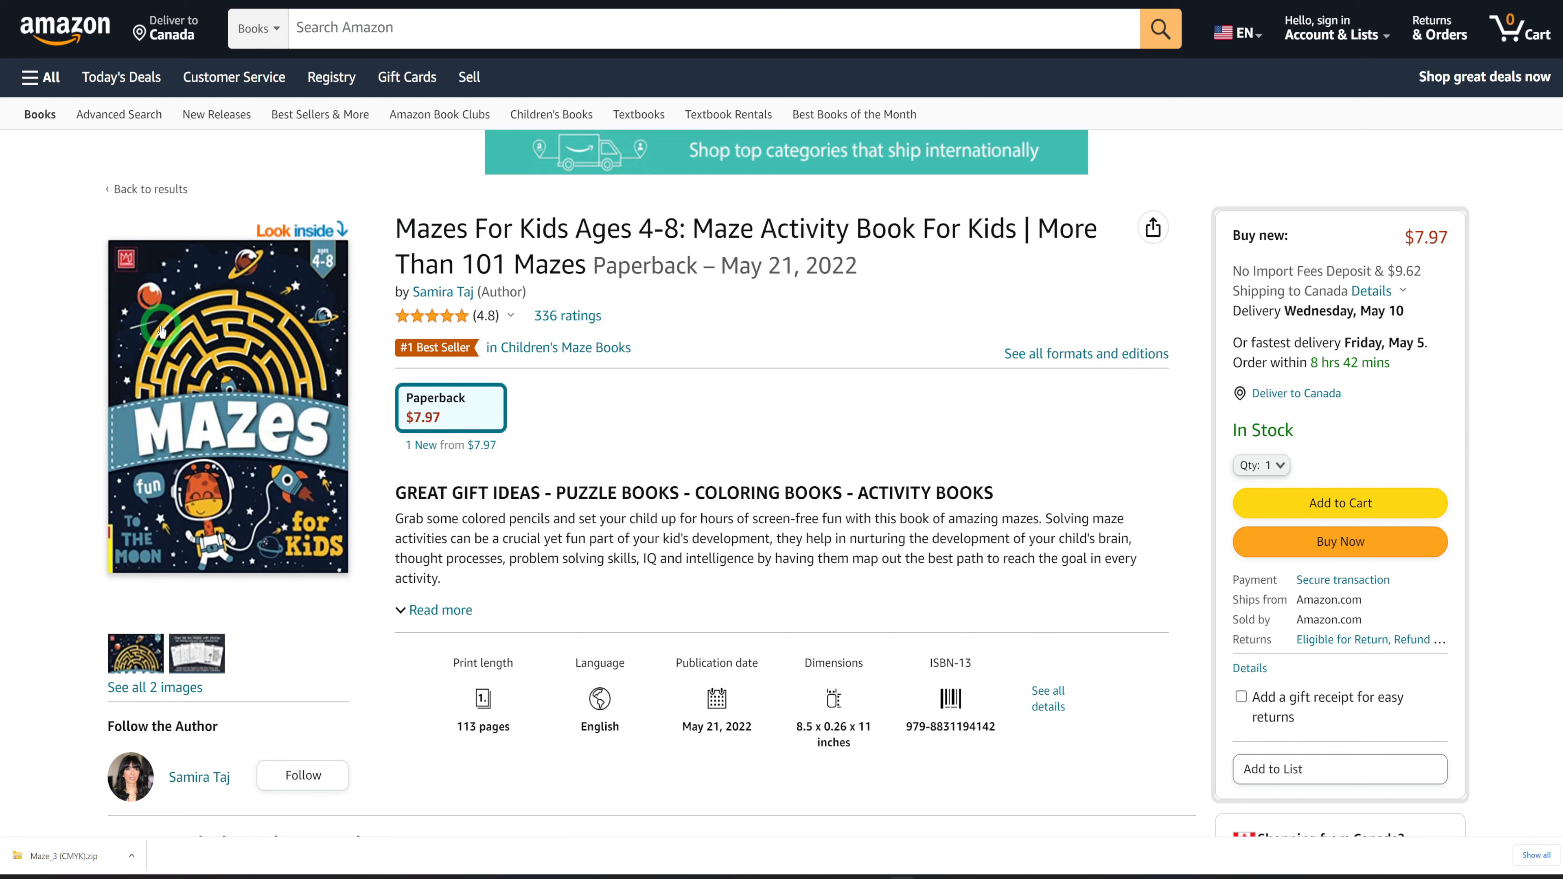
# Look through the sample pages of the Mazes For Kids Ages 4-8 paperback on Amazon and close the preview
pyautogui.click(296, 238)
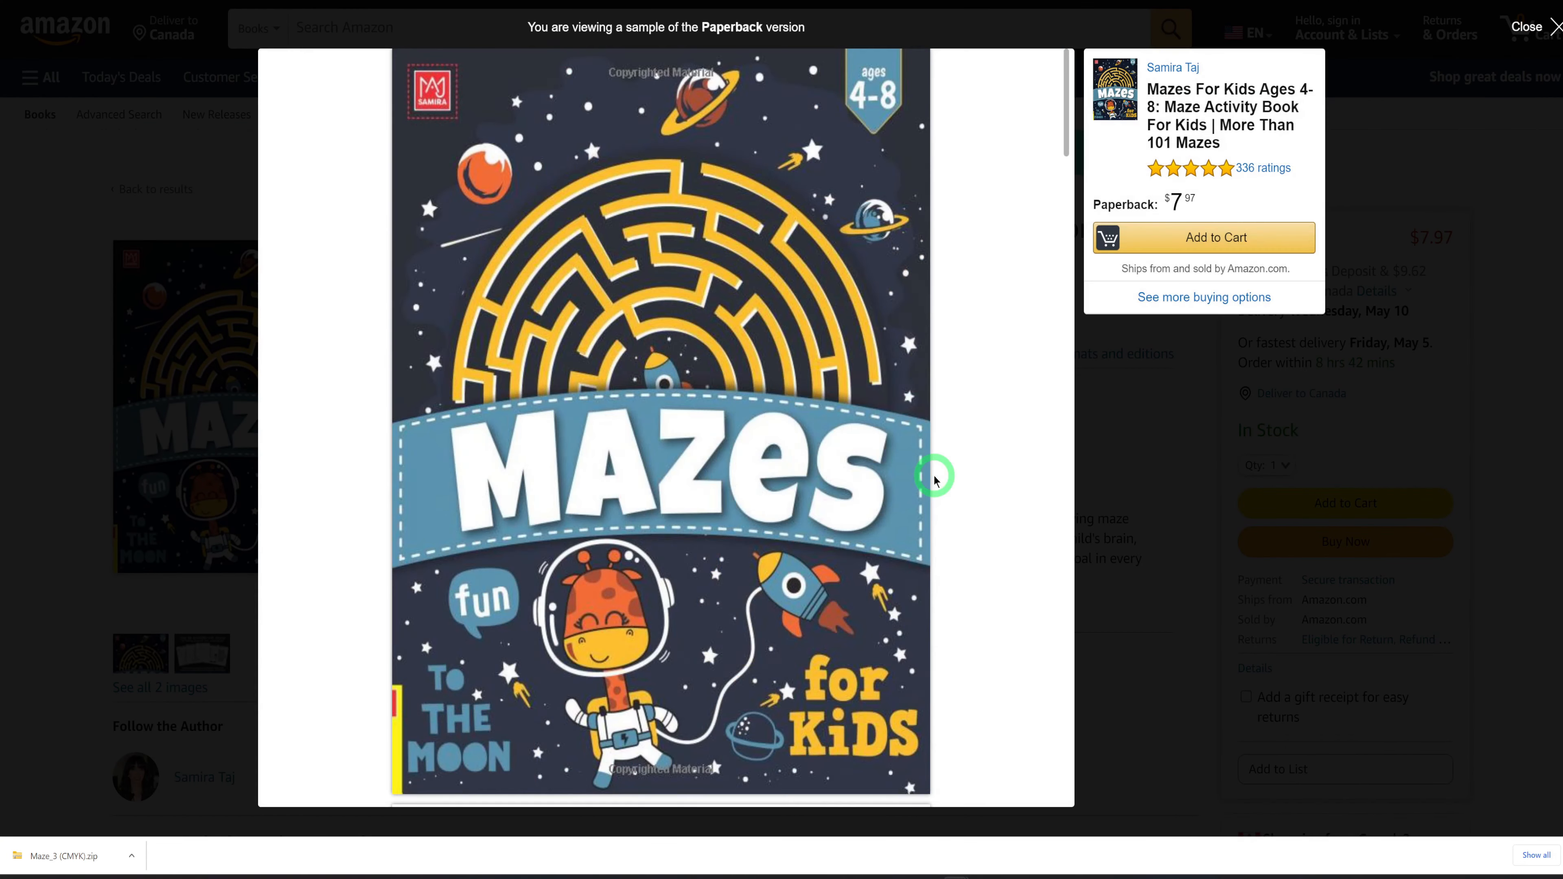
pyautogui.scroll(-1, 813, 495)
pyautogui.scroll(-15, 781, 508)
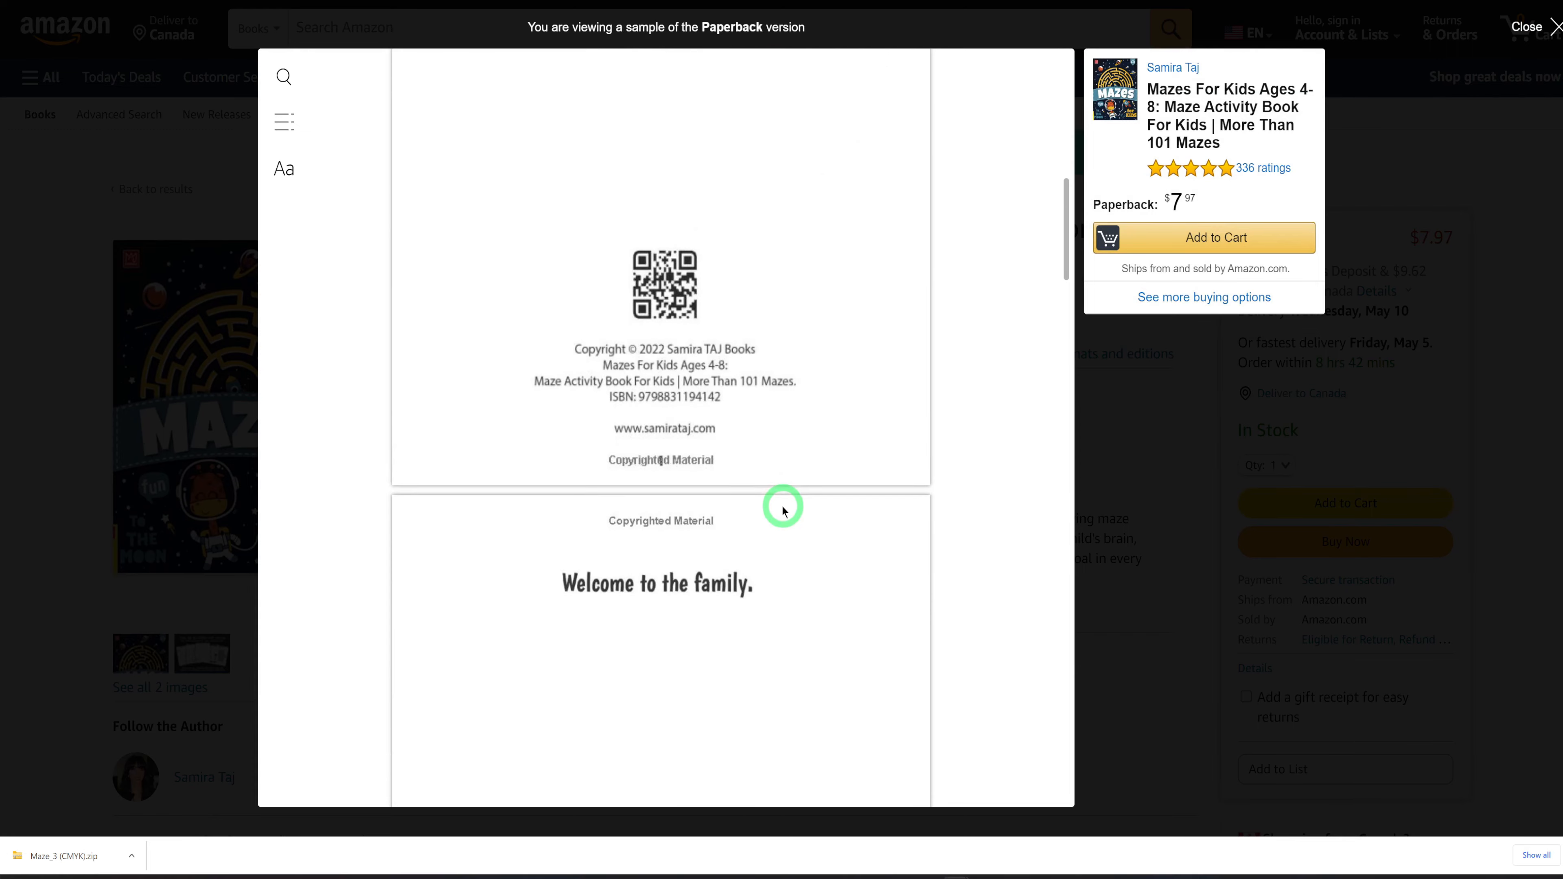
pyautogui.scroll(-20, 781, 508)
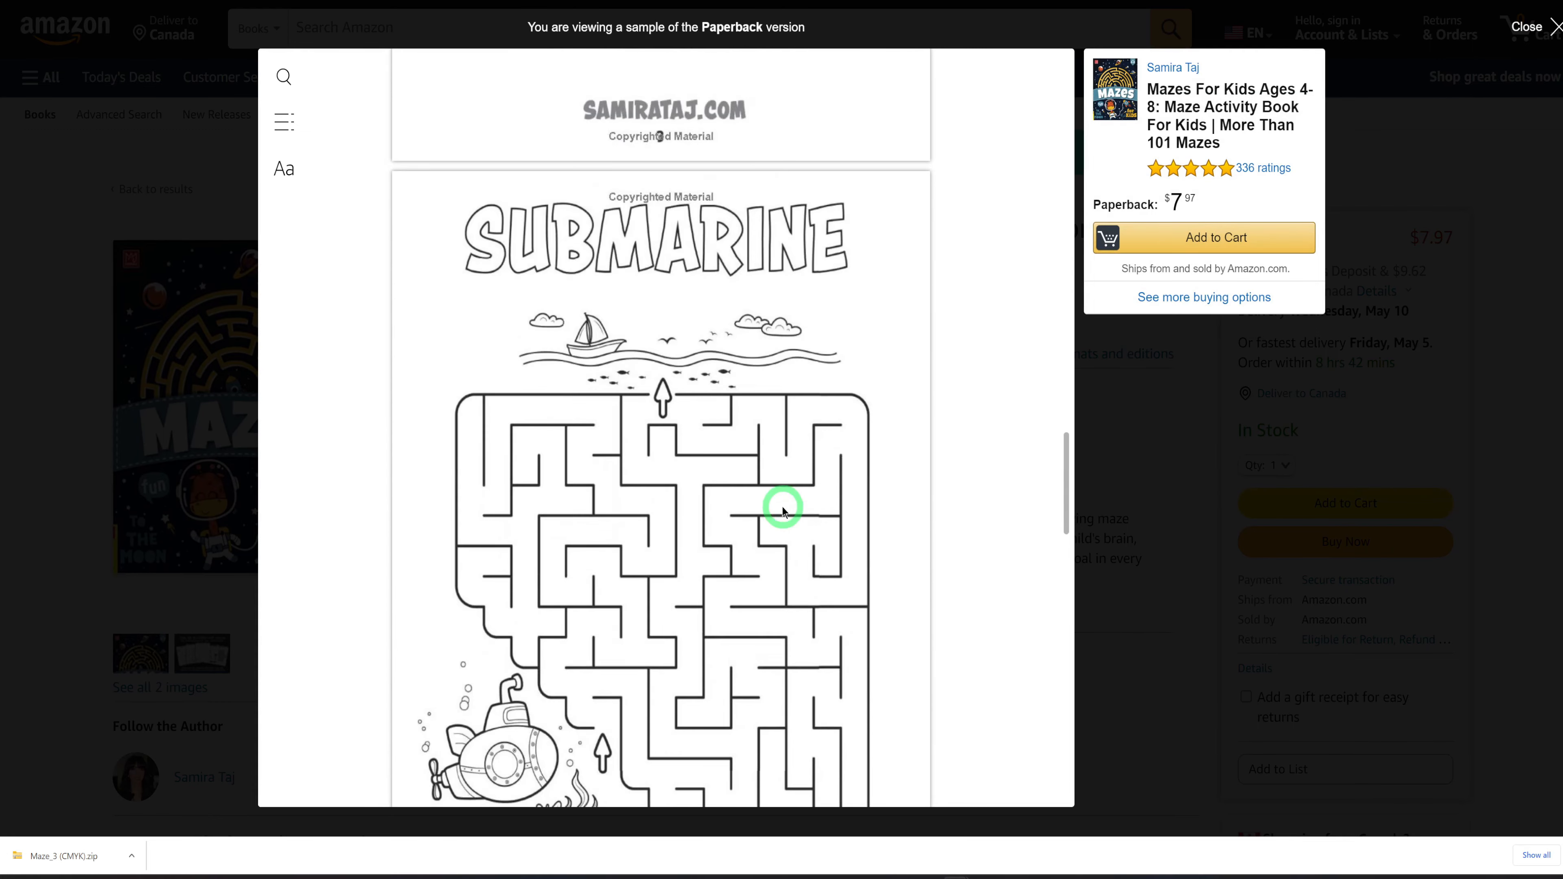
pyautogui.scroll(-20, 782, 510)
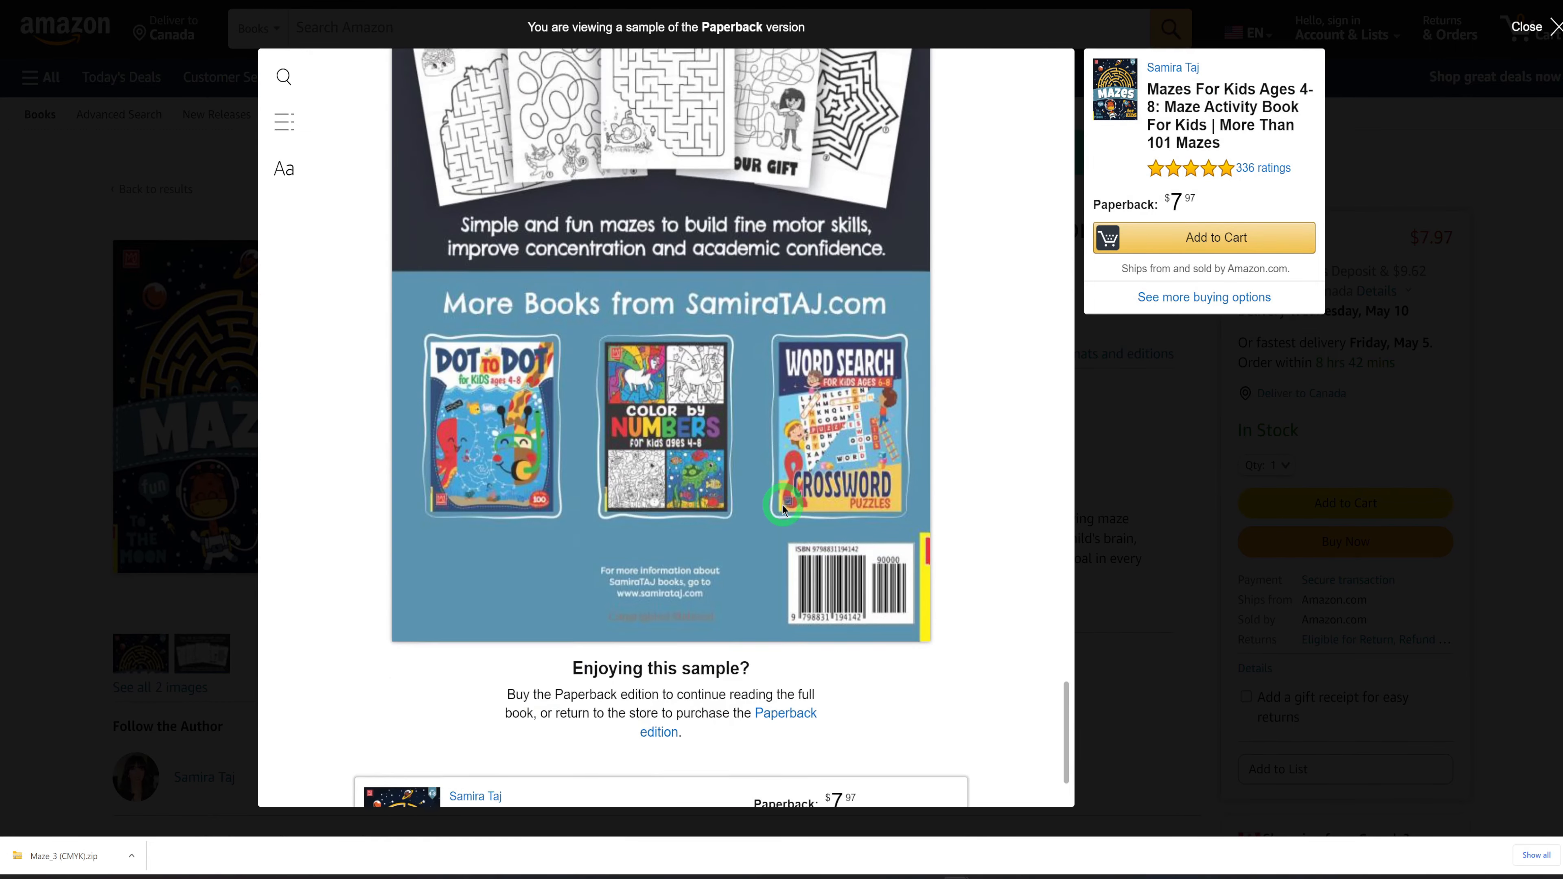
pyautogui.scroll(-2, 783, 509)
pyautogui.scroll(15, 785, 500)
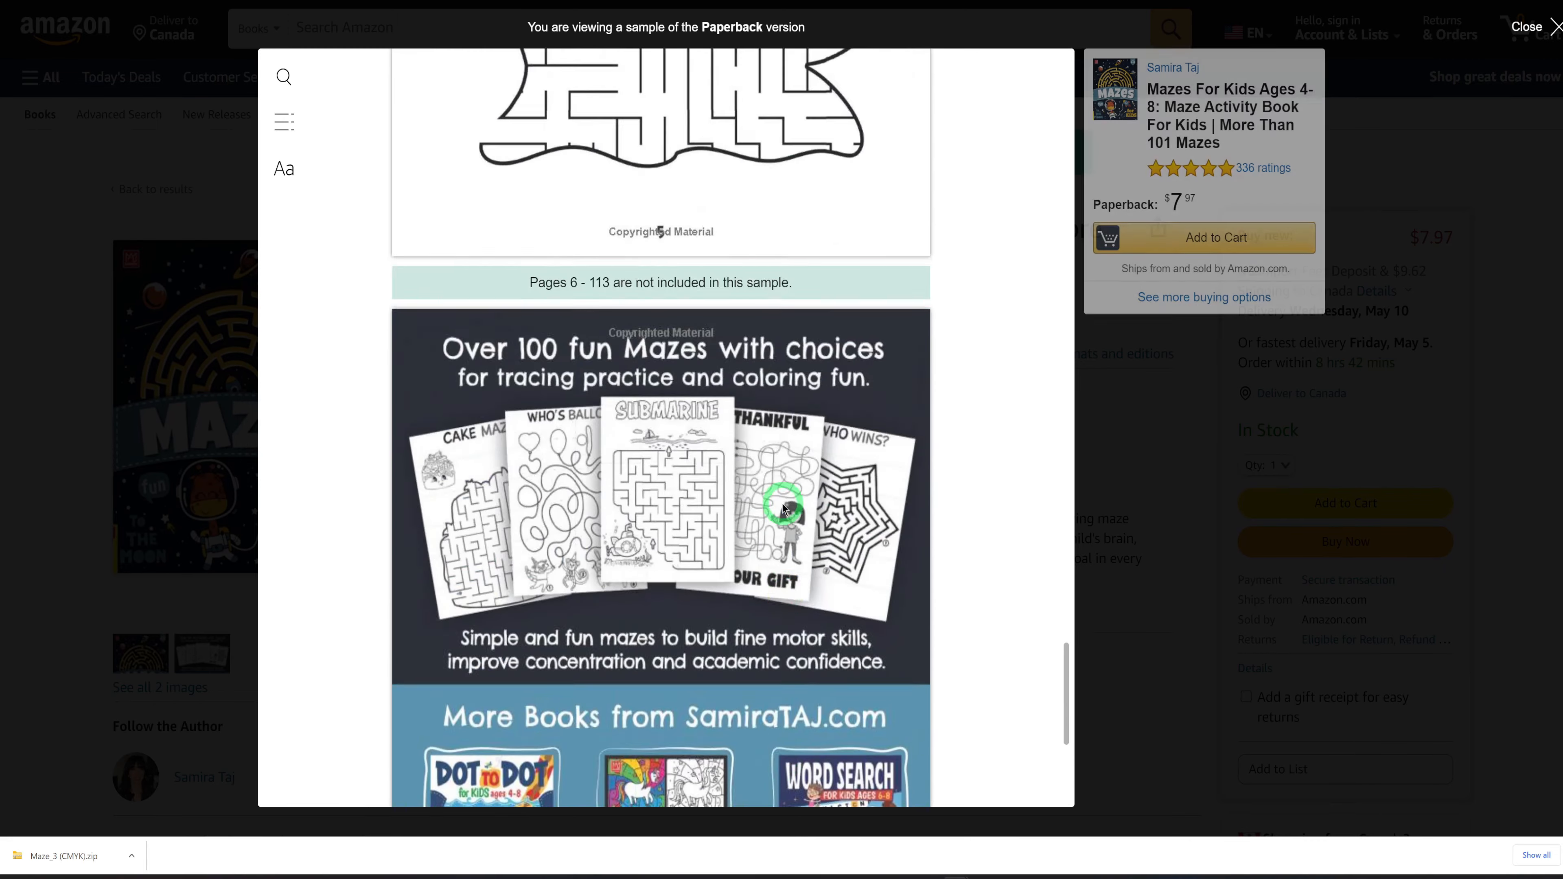
pyautogui.click(1527, 26)
# Examine the From the Publisher images on the maze book's Amazon product page
pyautogui.scroll(-3, 927, 461)
pyautogui.scroll(-20, 927, 461)
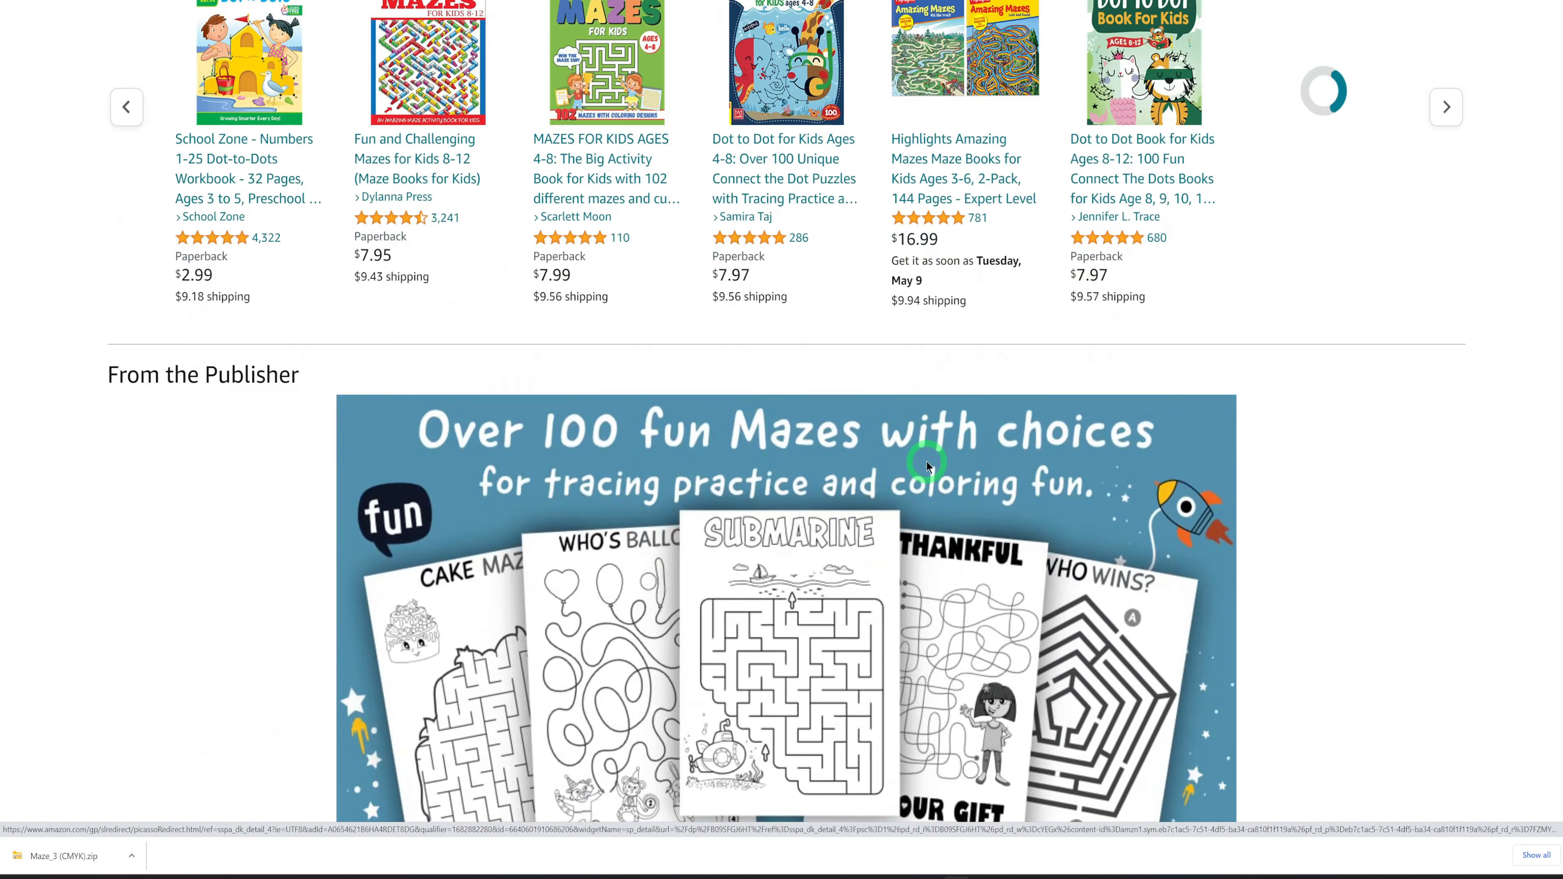
pyautogui.scroll(-1, 927, 462)
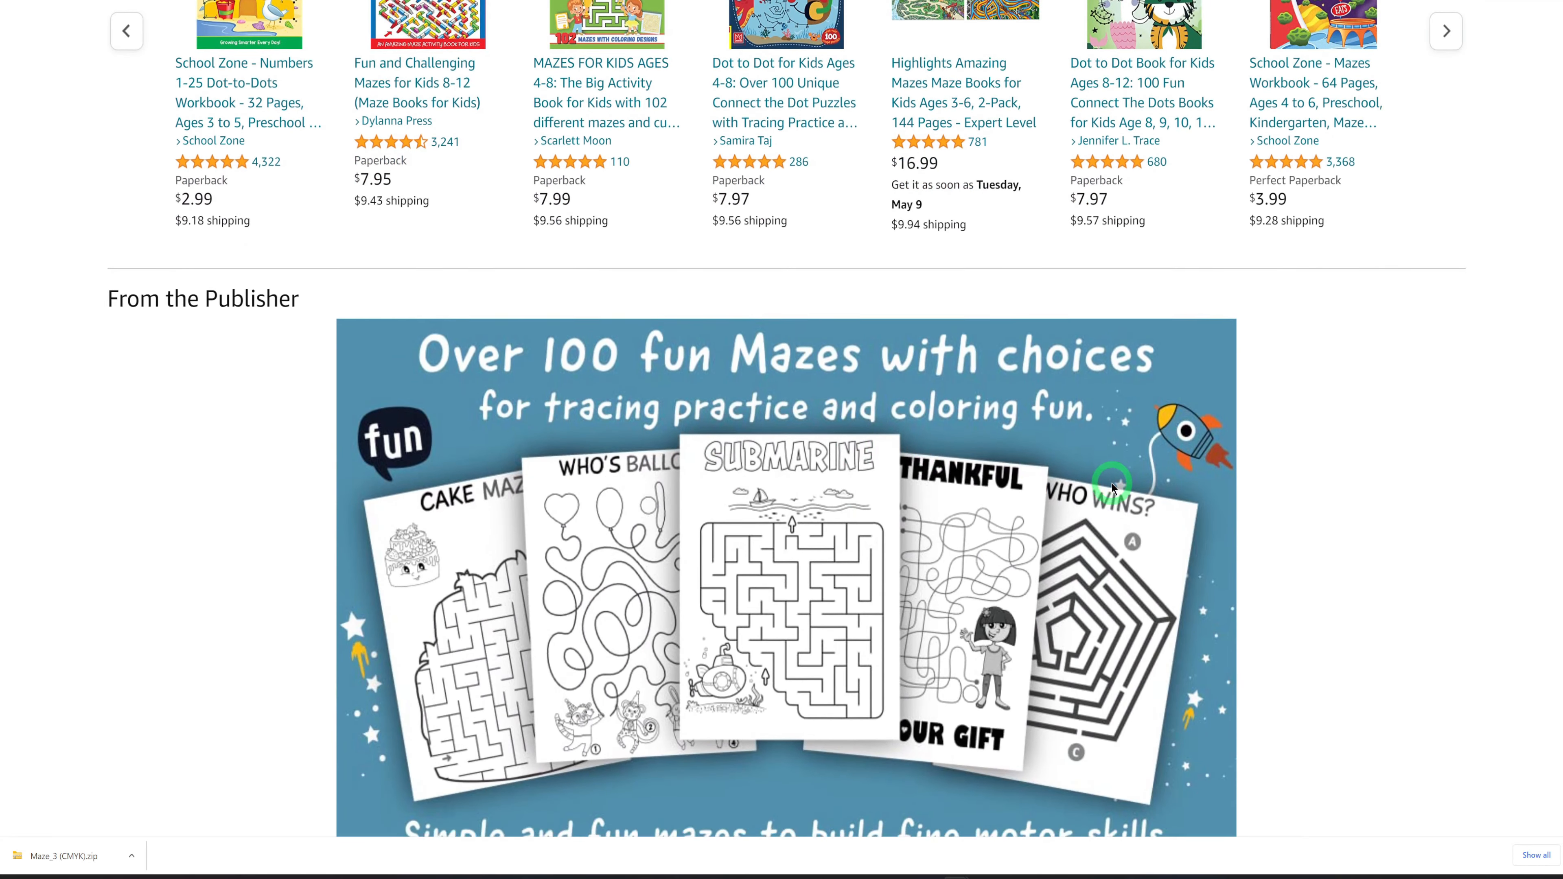
pyautogui.scroll(-4, 1112, 484)
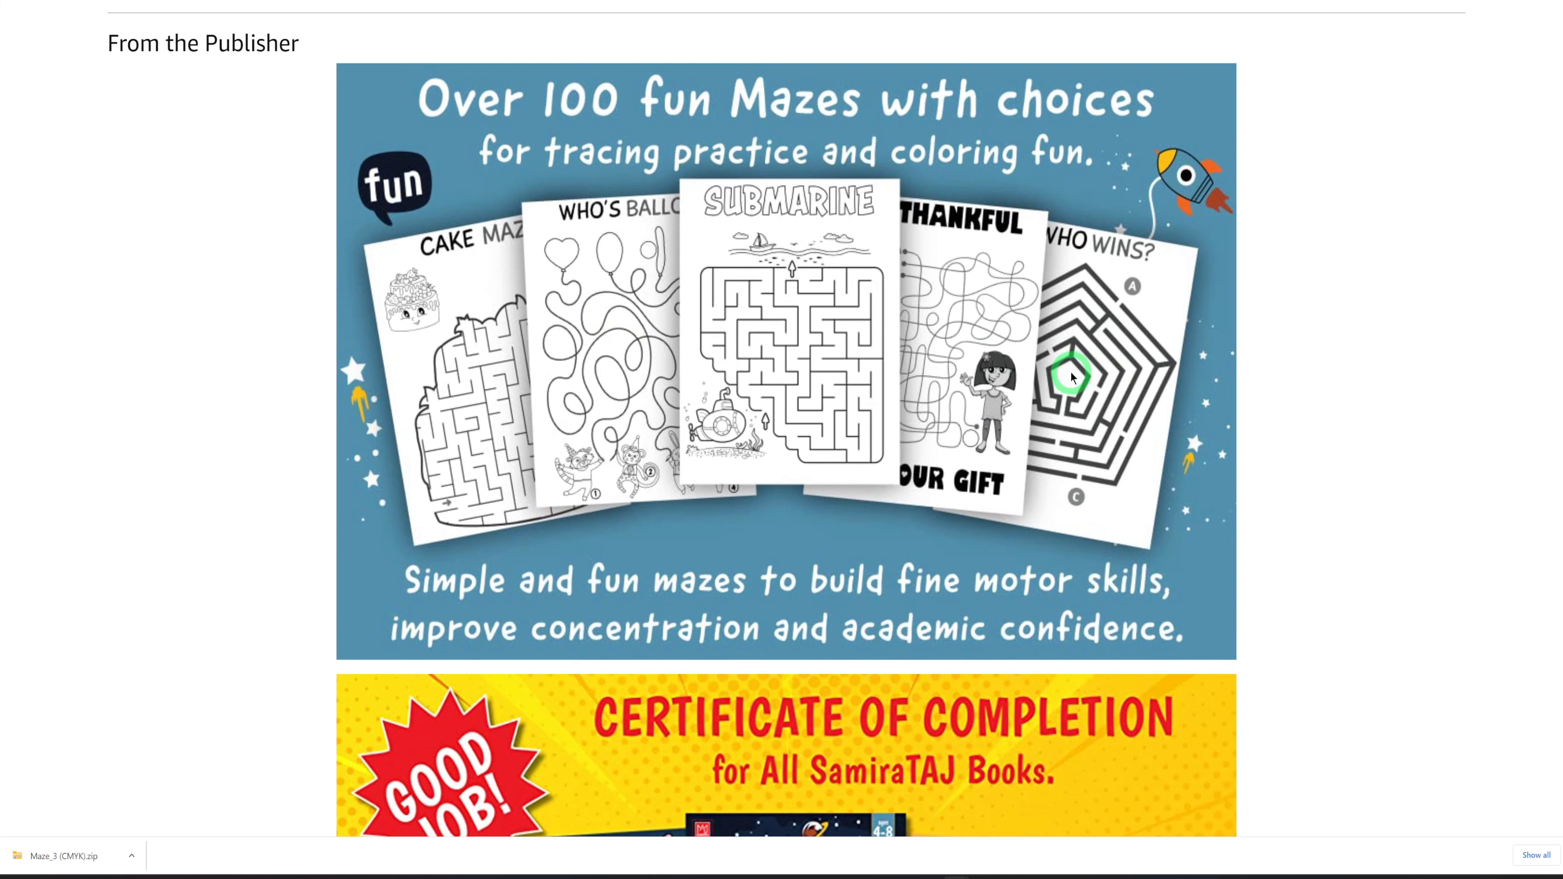
pyautogui.scroll(-5, 1072, 382)
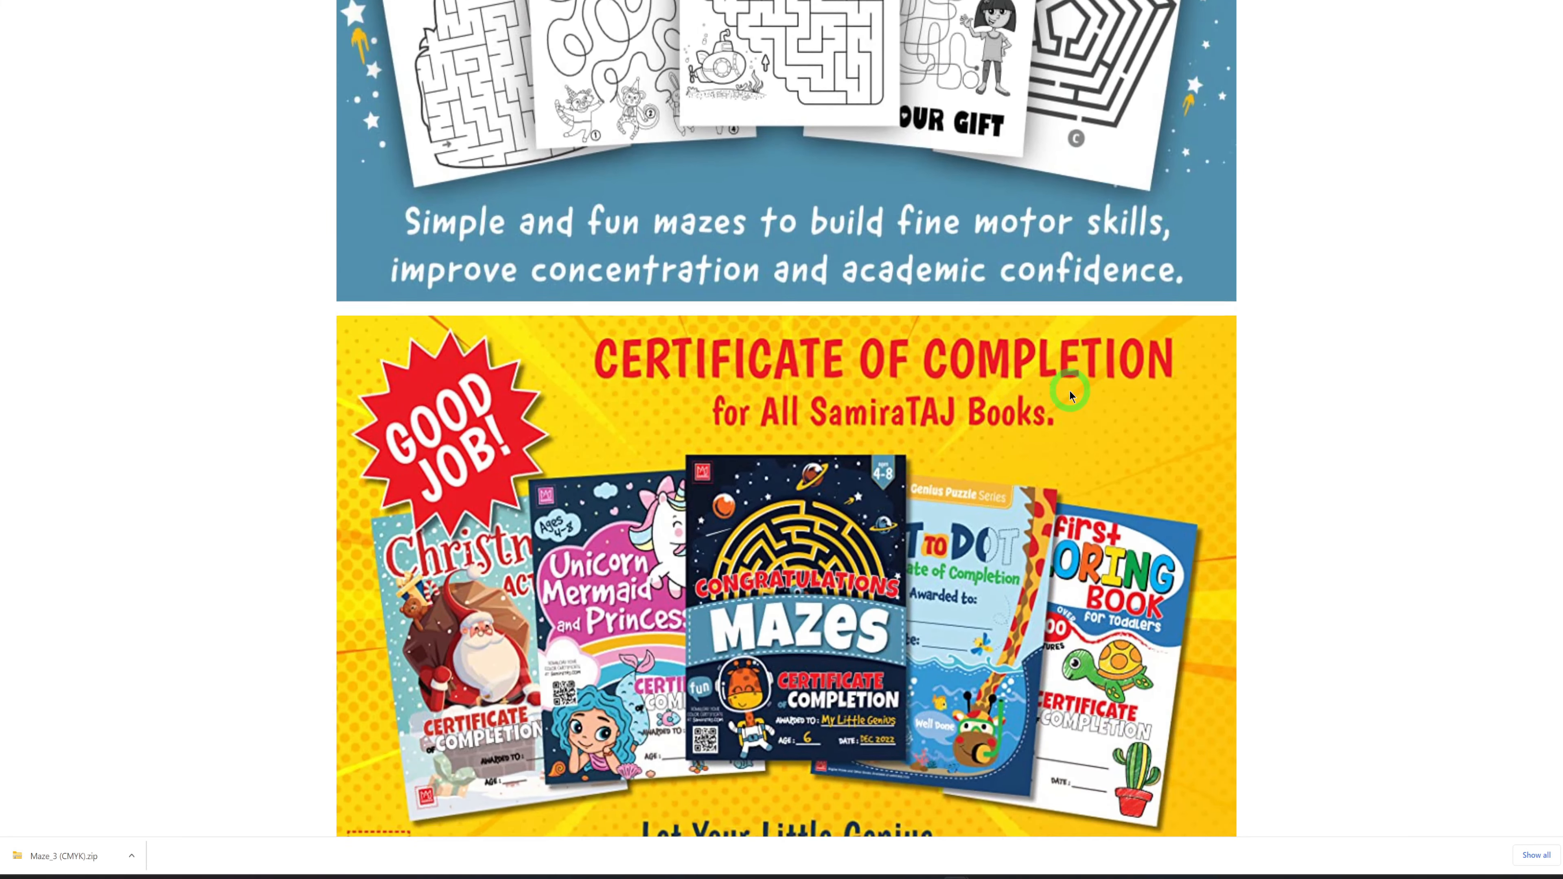
pyautogui.scroll(-10, 1068, 389)
pyautogui.scroll(14, 1069, 384)
pyautogui.scroll(20, 1069, 381)
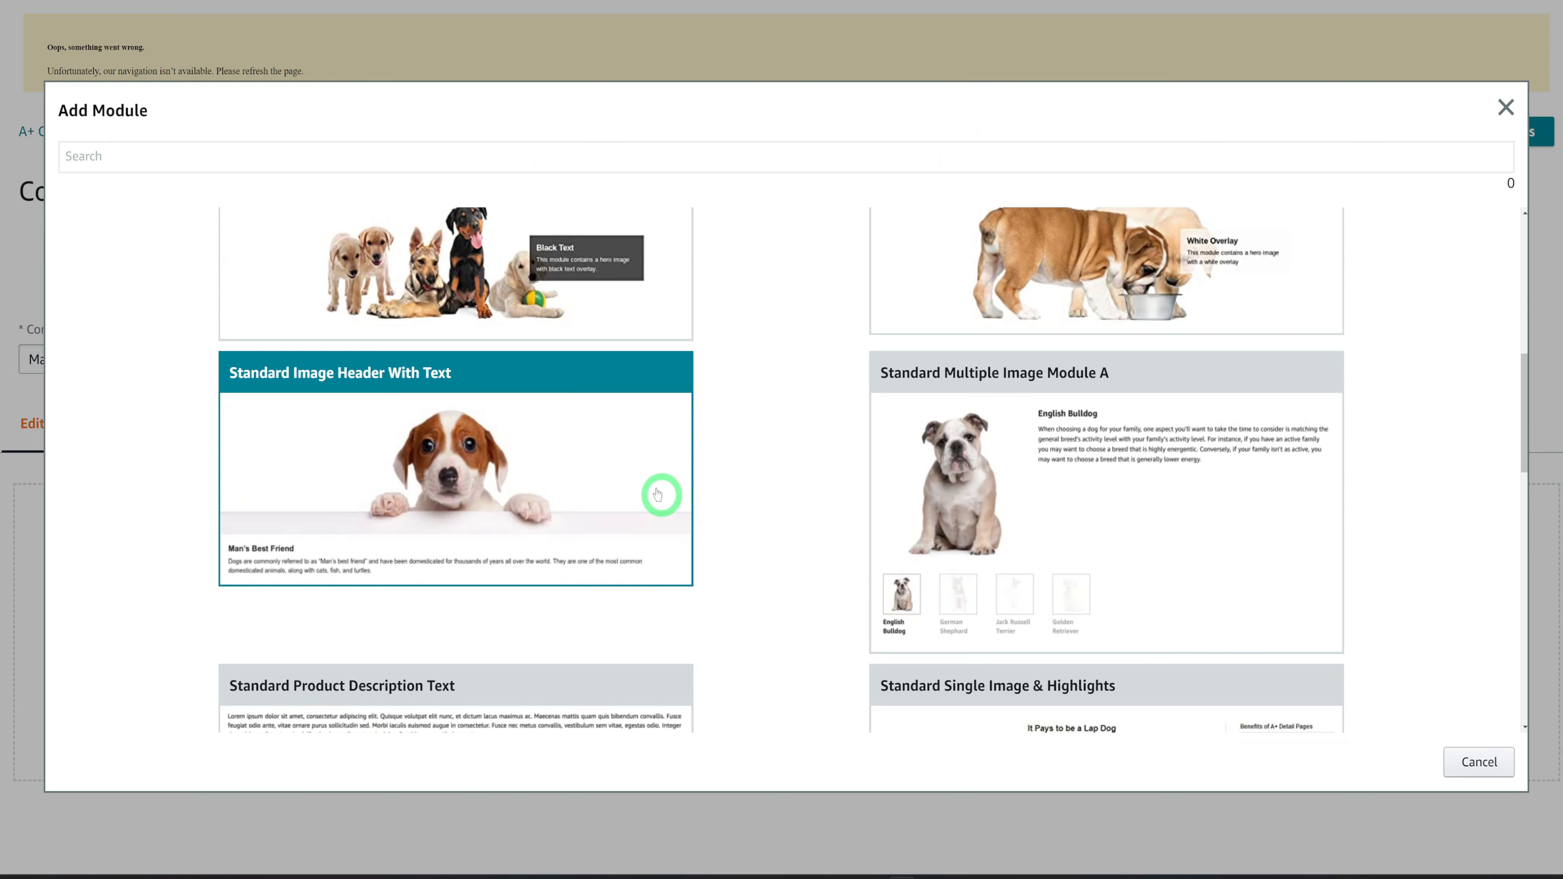
# Add a Standard Image Header With Text module to the A+ content and check its image and text fields
pyautogui.scroll(-1, 656, 492)
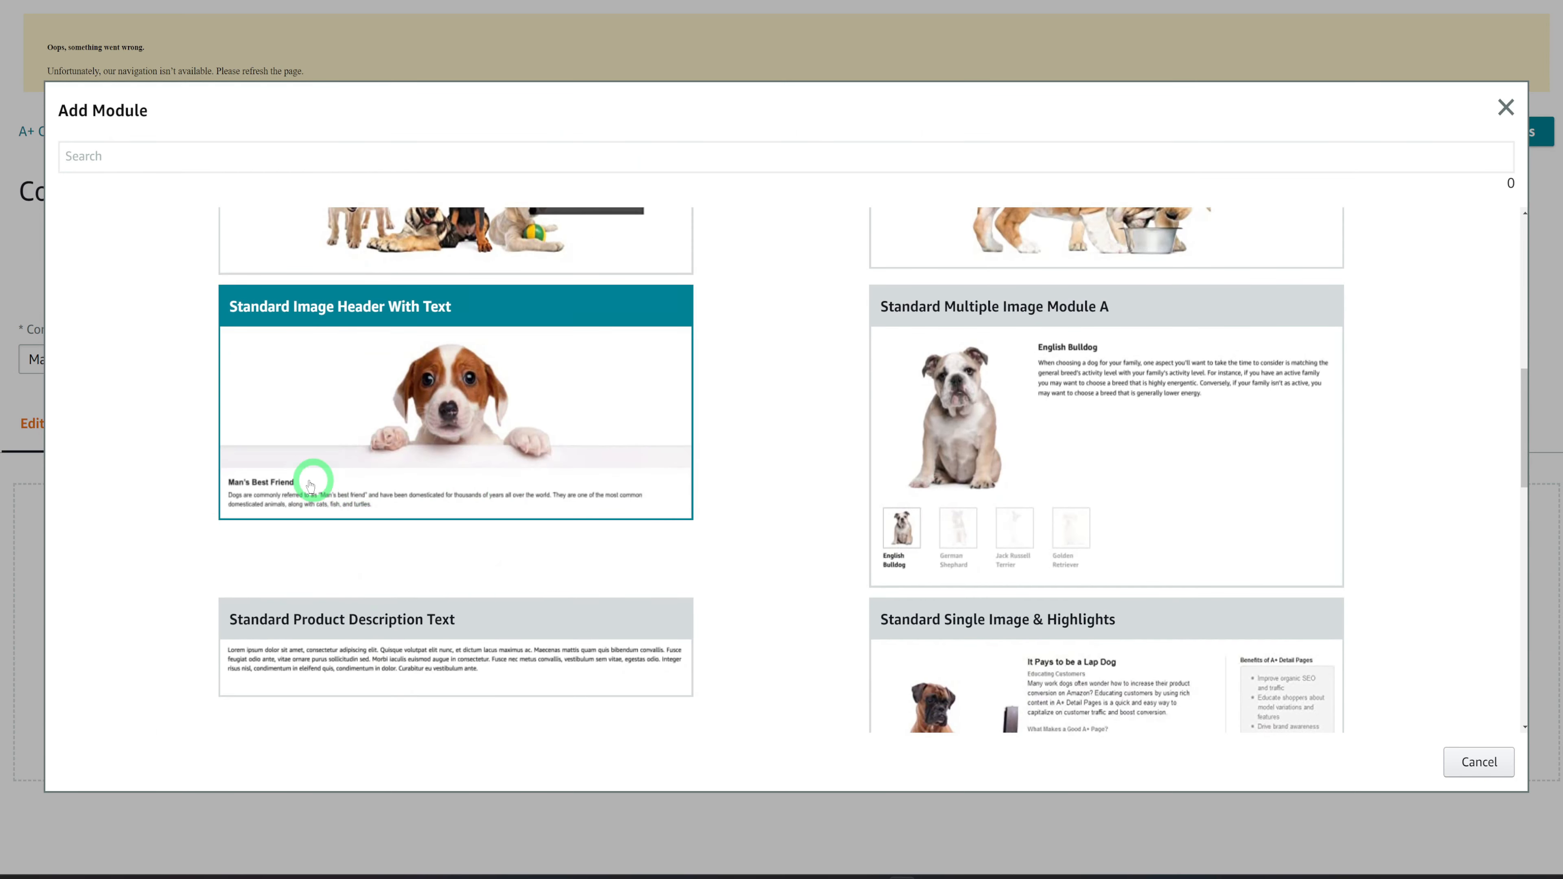
pyautogui.click(450, 423)
pyautogui.scroll(-5, 845, 552)
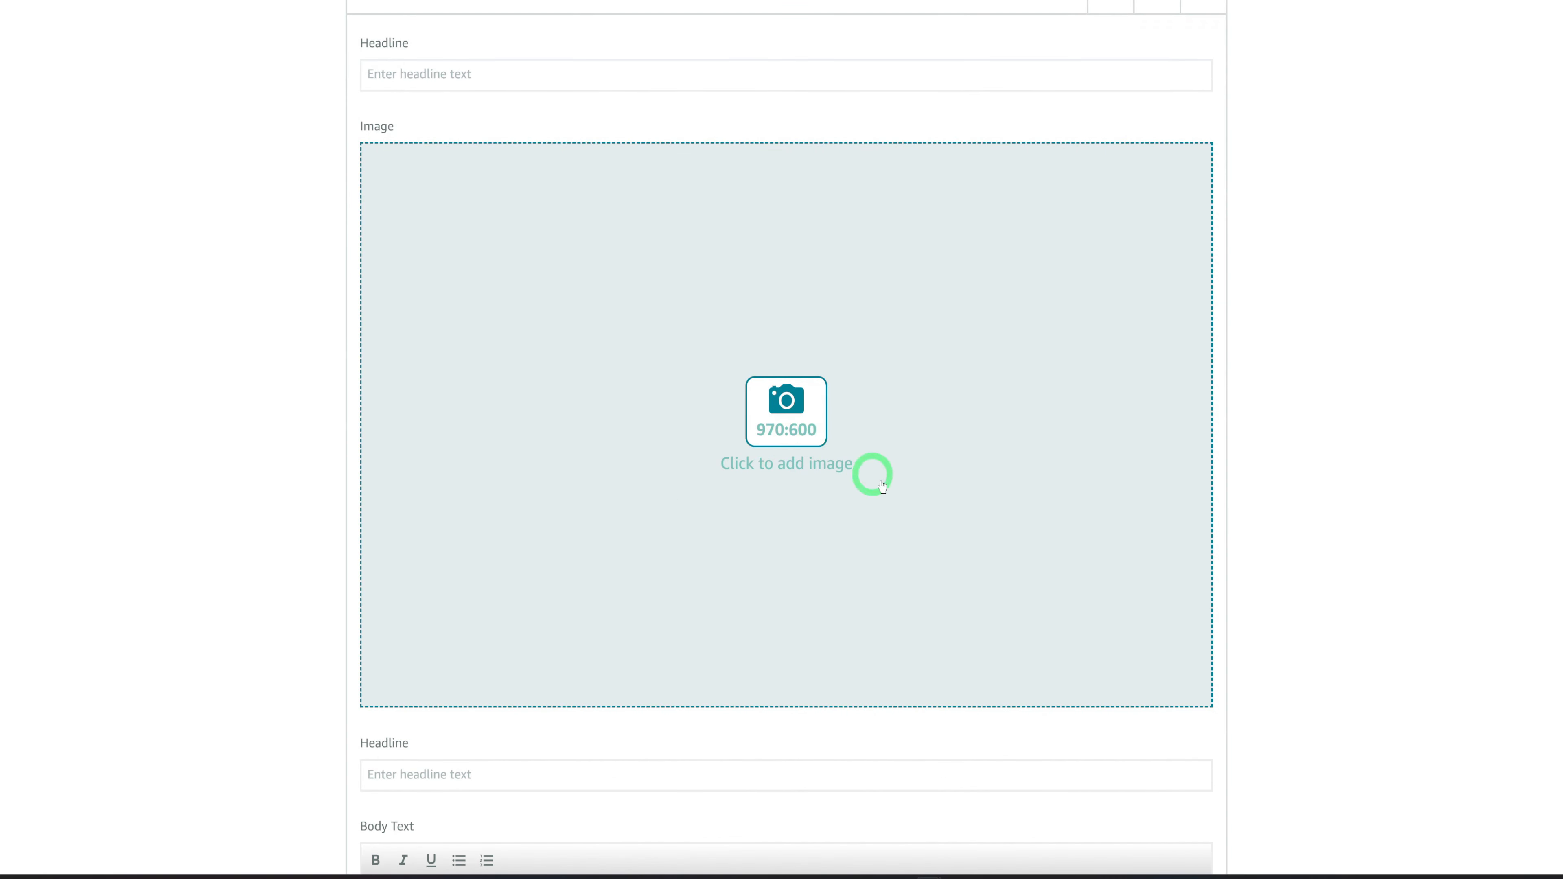
pyautogui.scroll(-3, 796, 463)
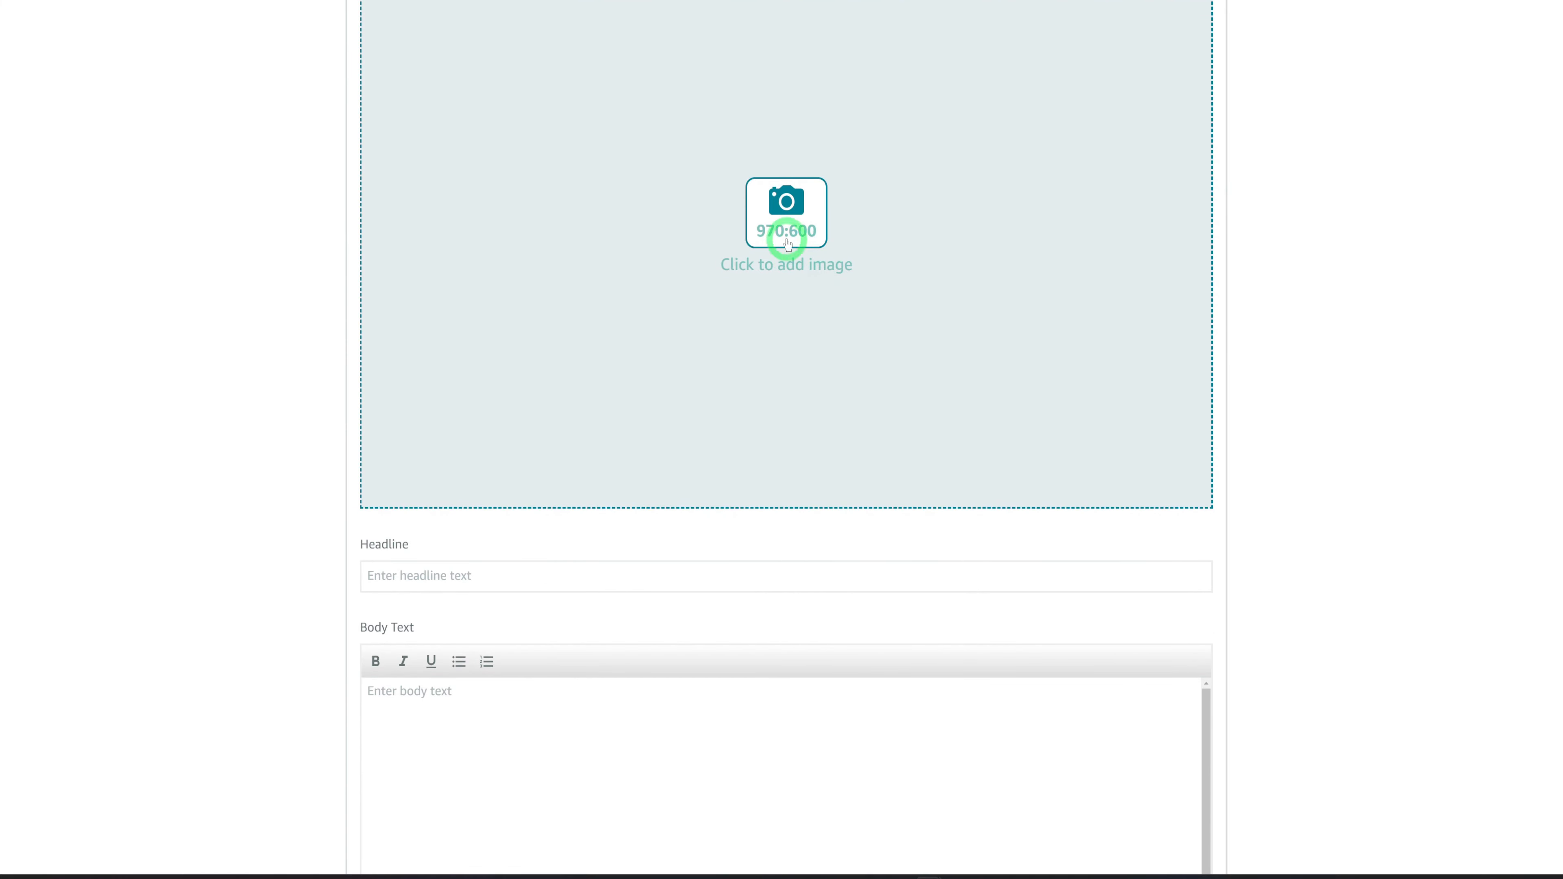
pyautogui.scroll(-2, 861, 387)
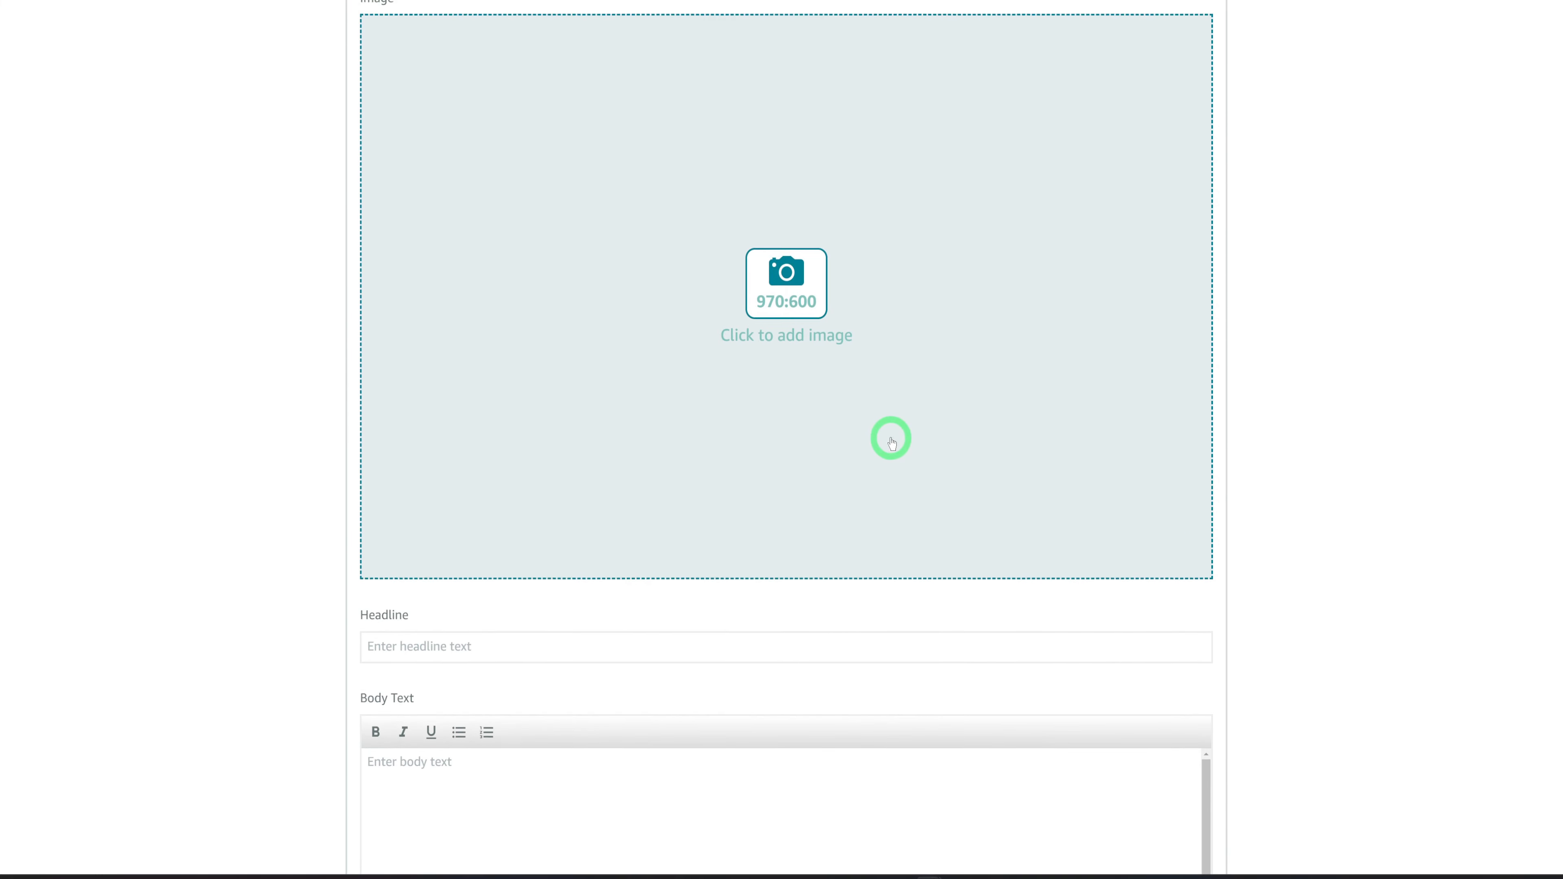
pyautogui.scroll(15, 890, 436)
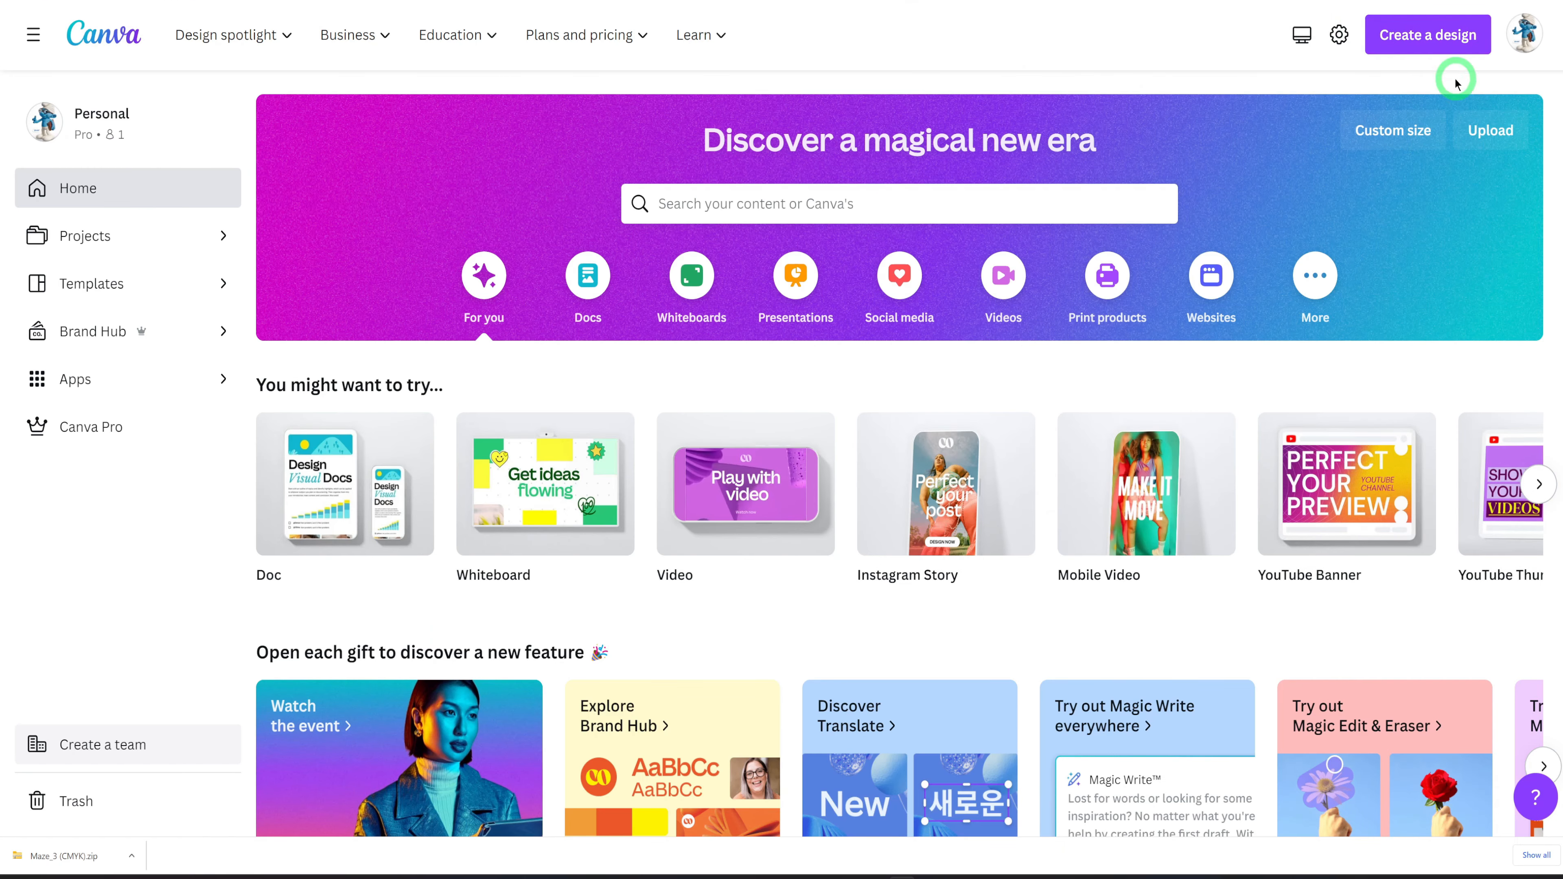
# Switch to Canva, create a blank custom-size design of 970 × 600 px and open its uploads
pyautogui.click(1438, 46)
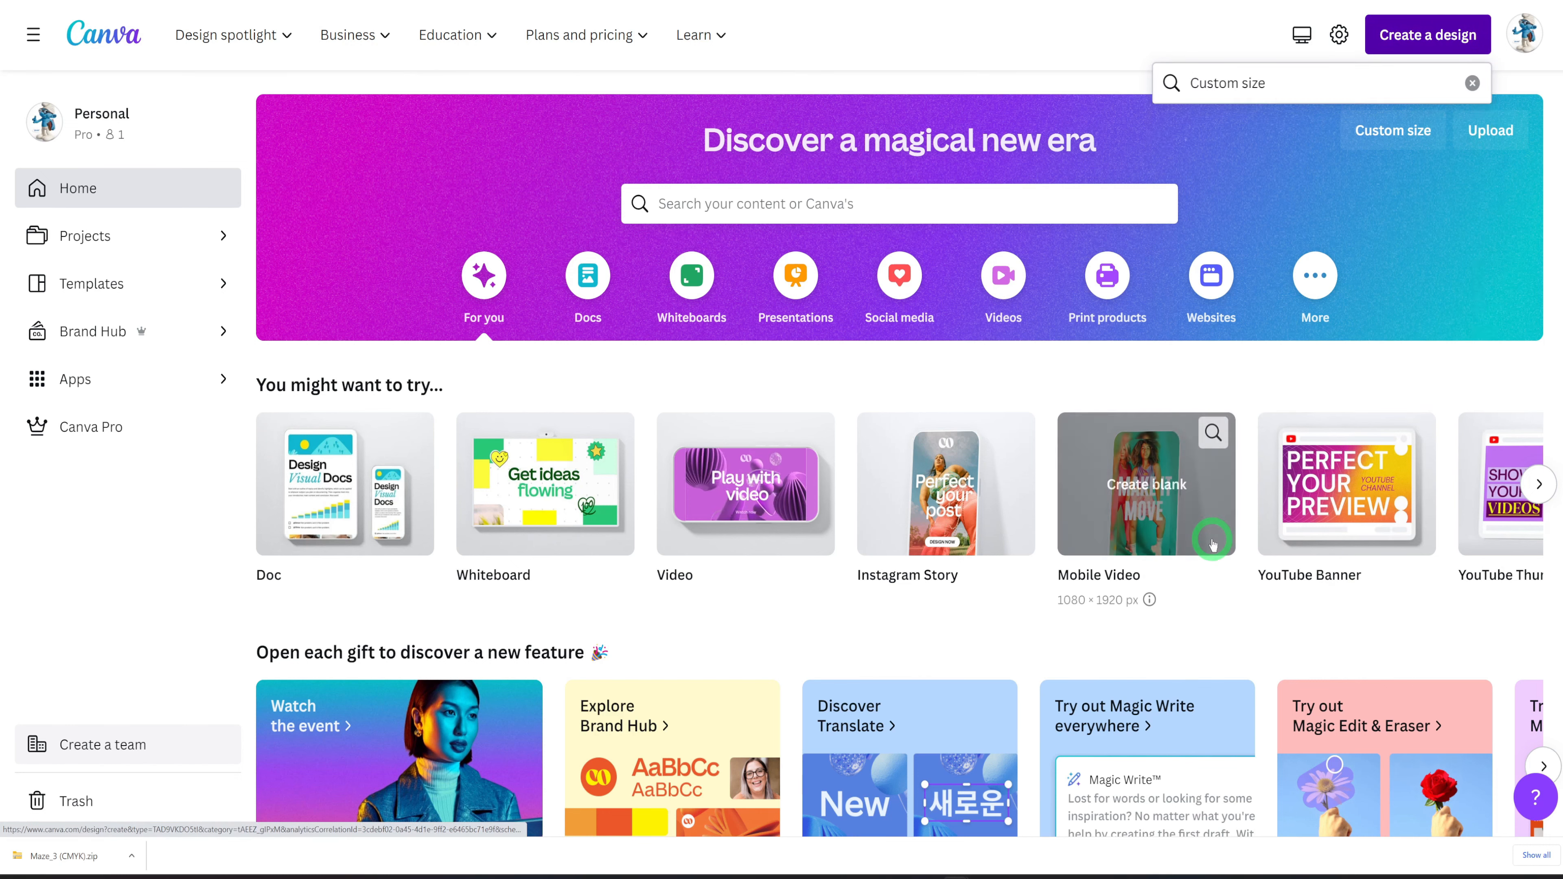
pyautogui.click(1231, 353)
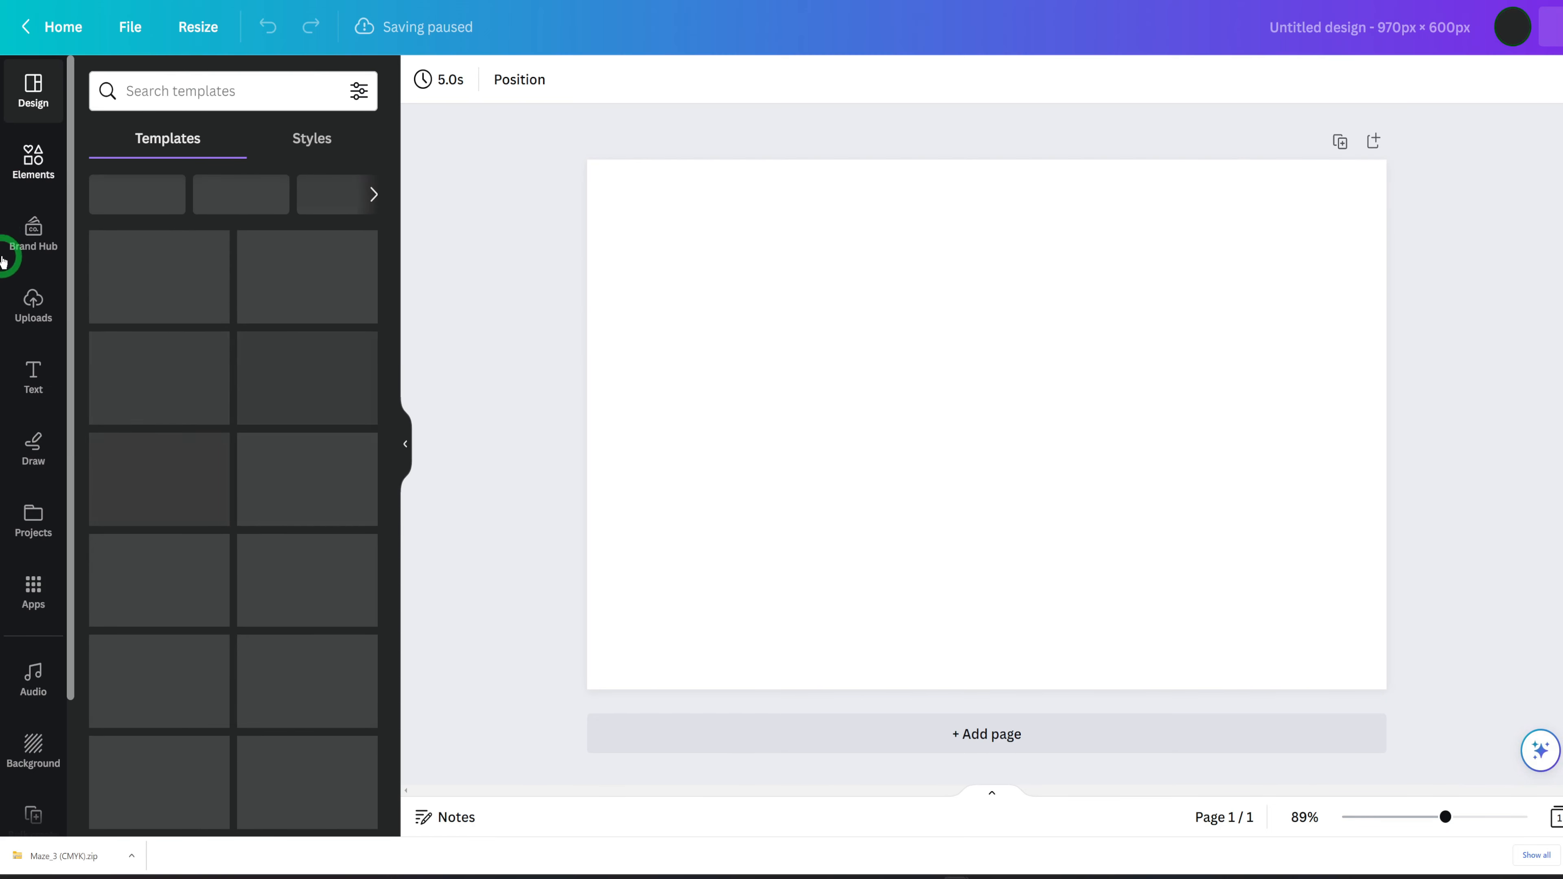
pyautogui.click(38, 300)
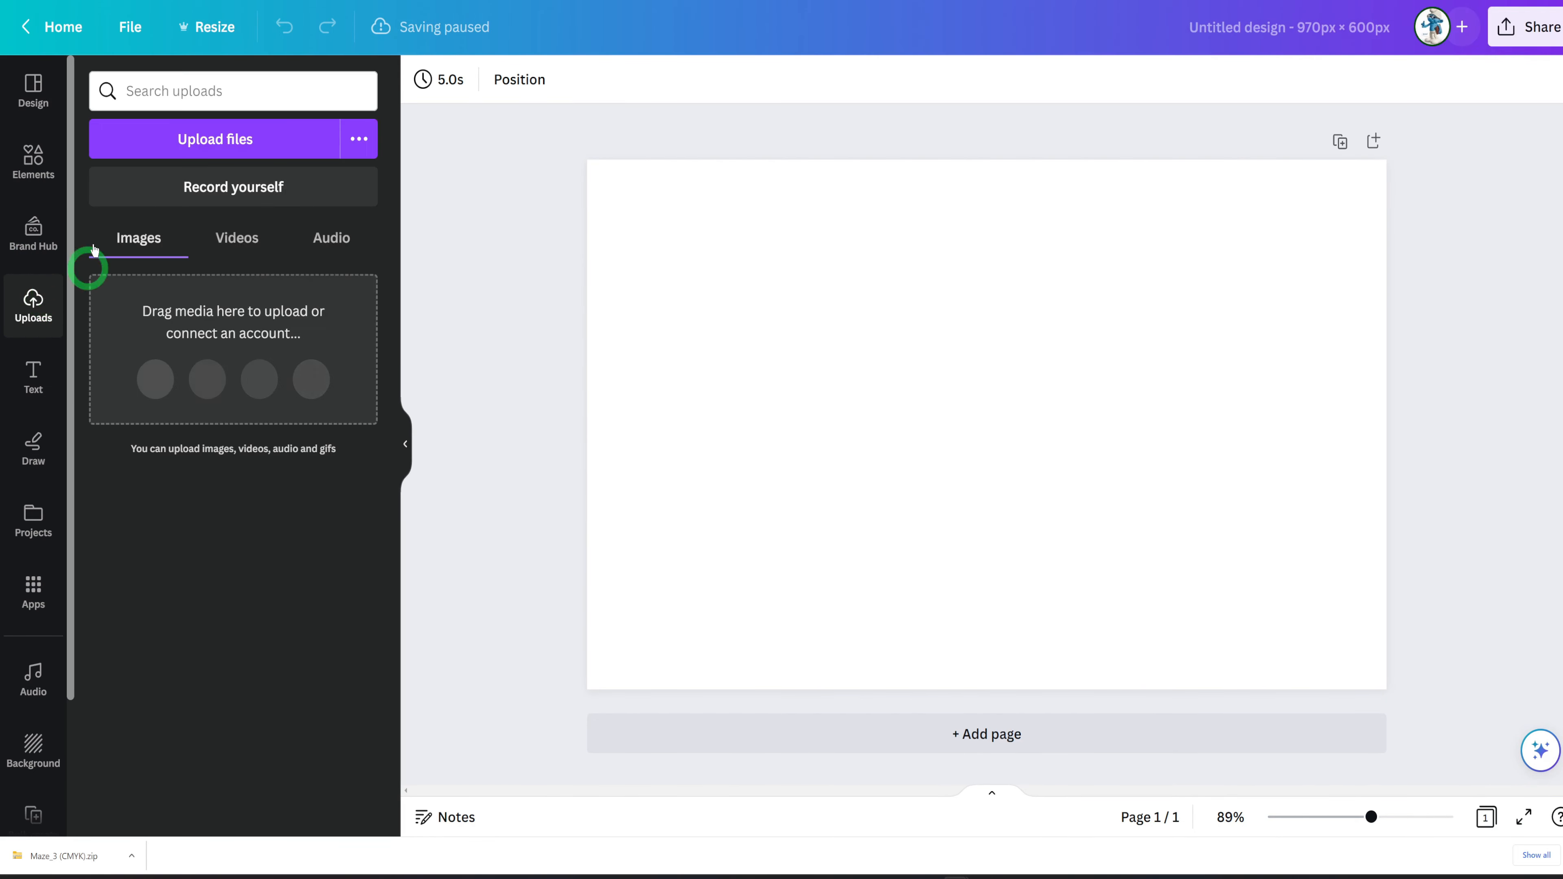
pyautogui.click(130, 145)
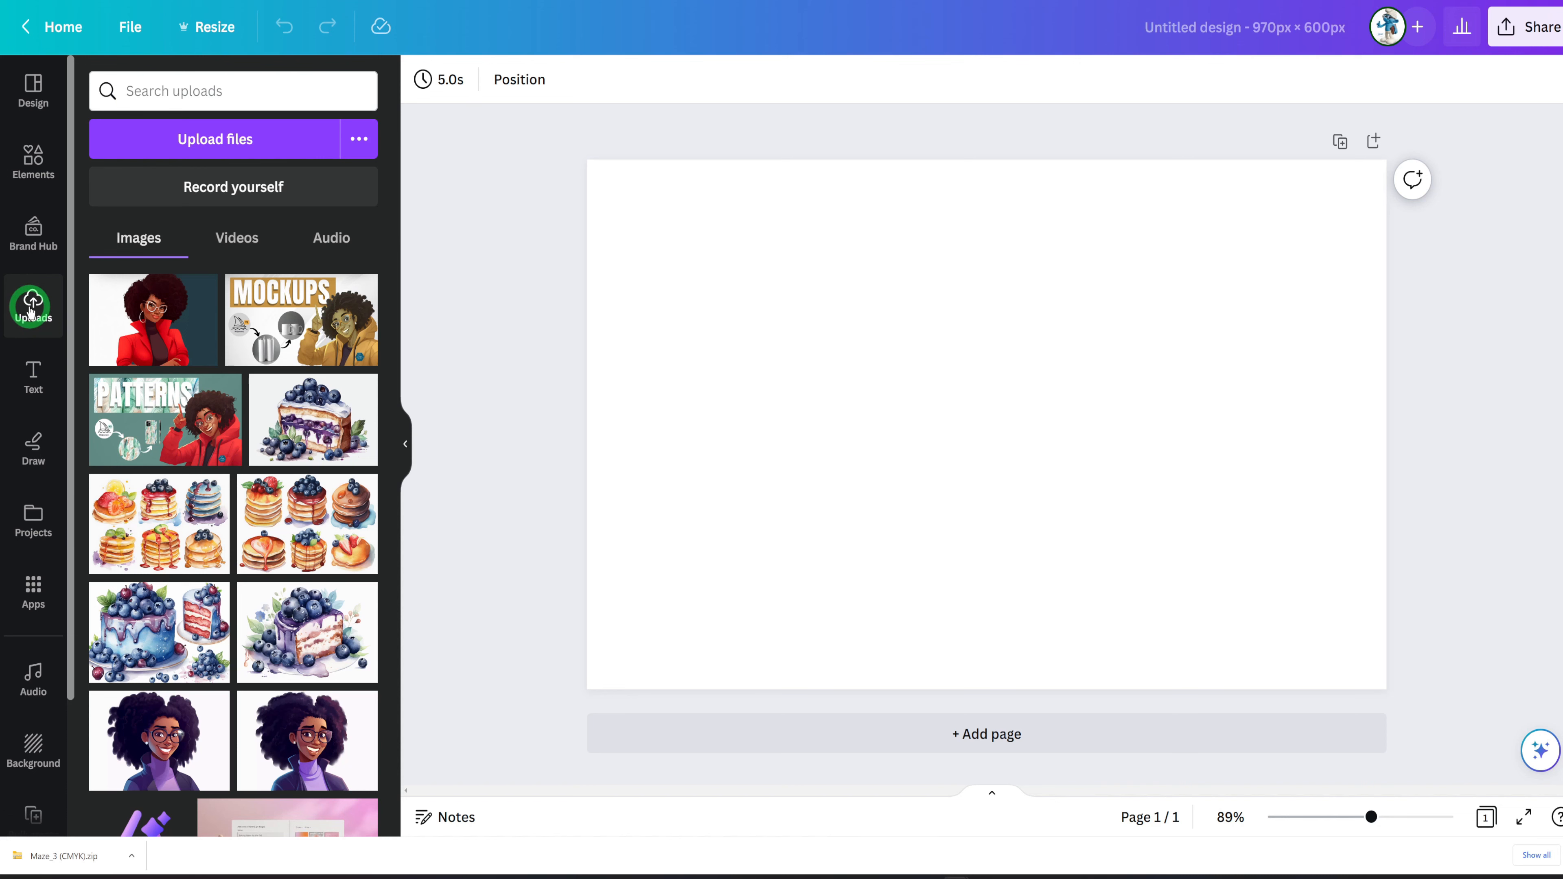
# Place the Paperback Cover design from the projects on the page and crop it to the front cover
pyautogui.click(33, 518)
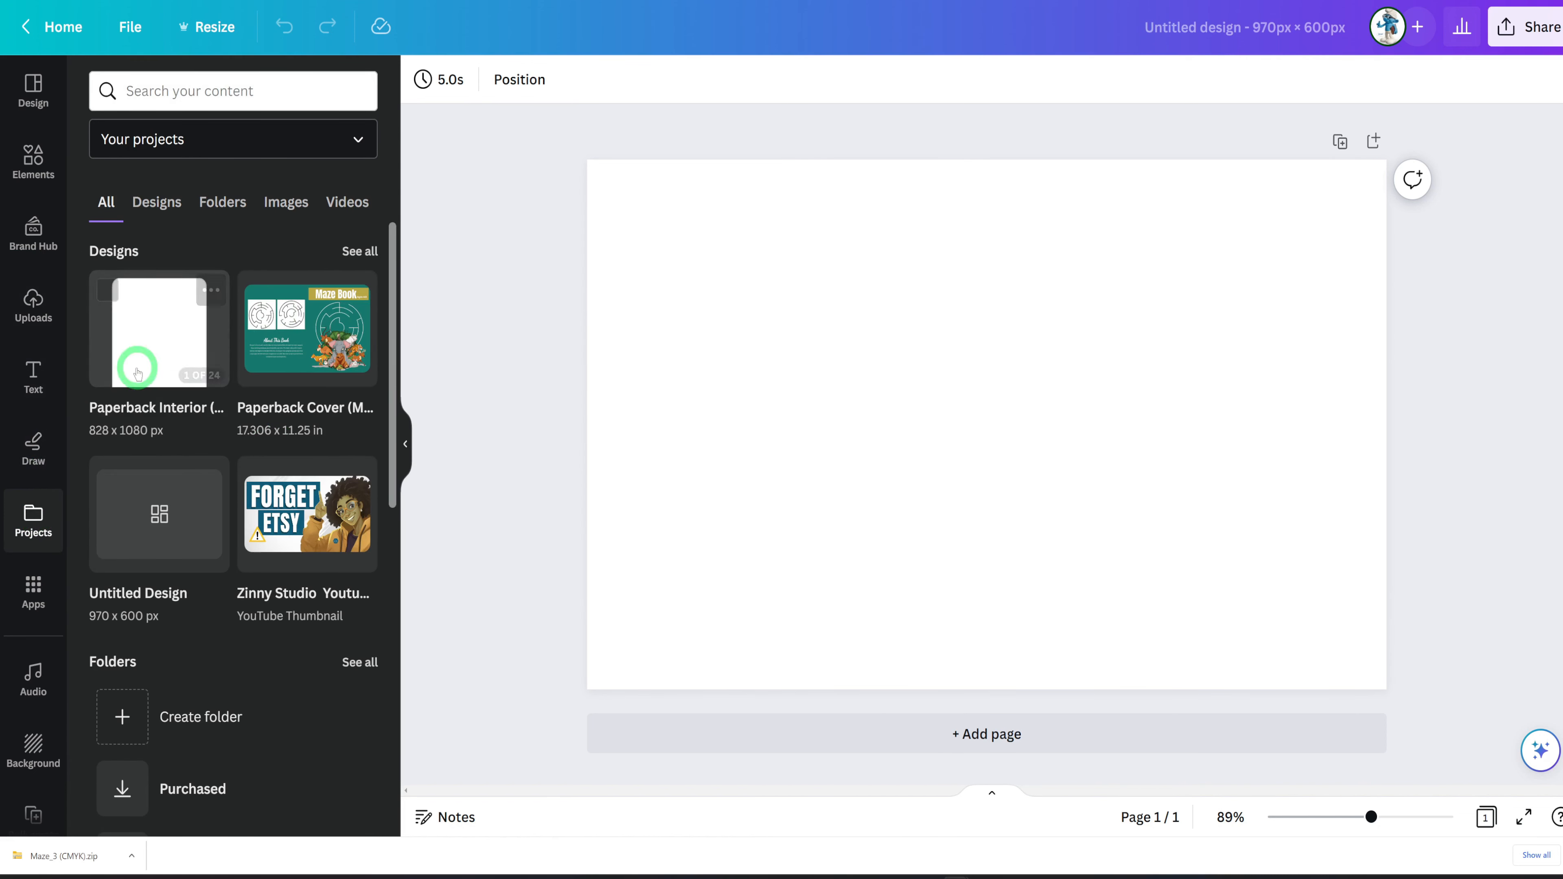
pyautogui.click(290, 351)
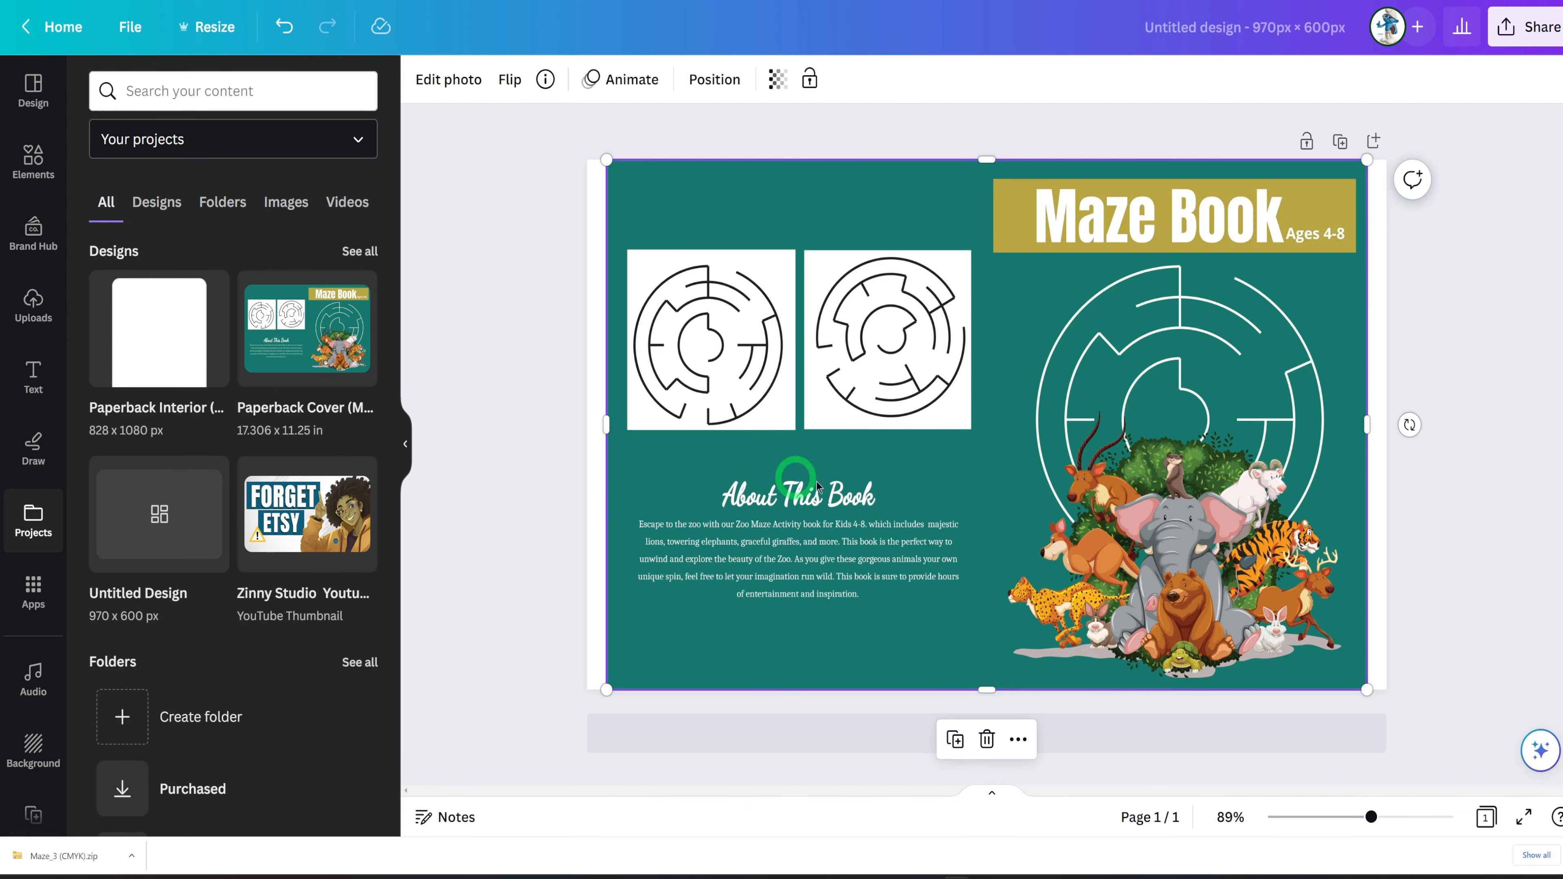
pyautogui.moveTo(597, 438); pyautogui.dragTo(984, 426)
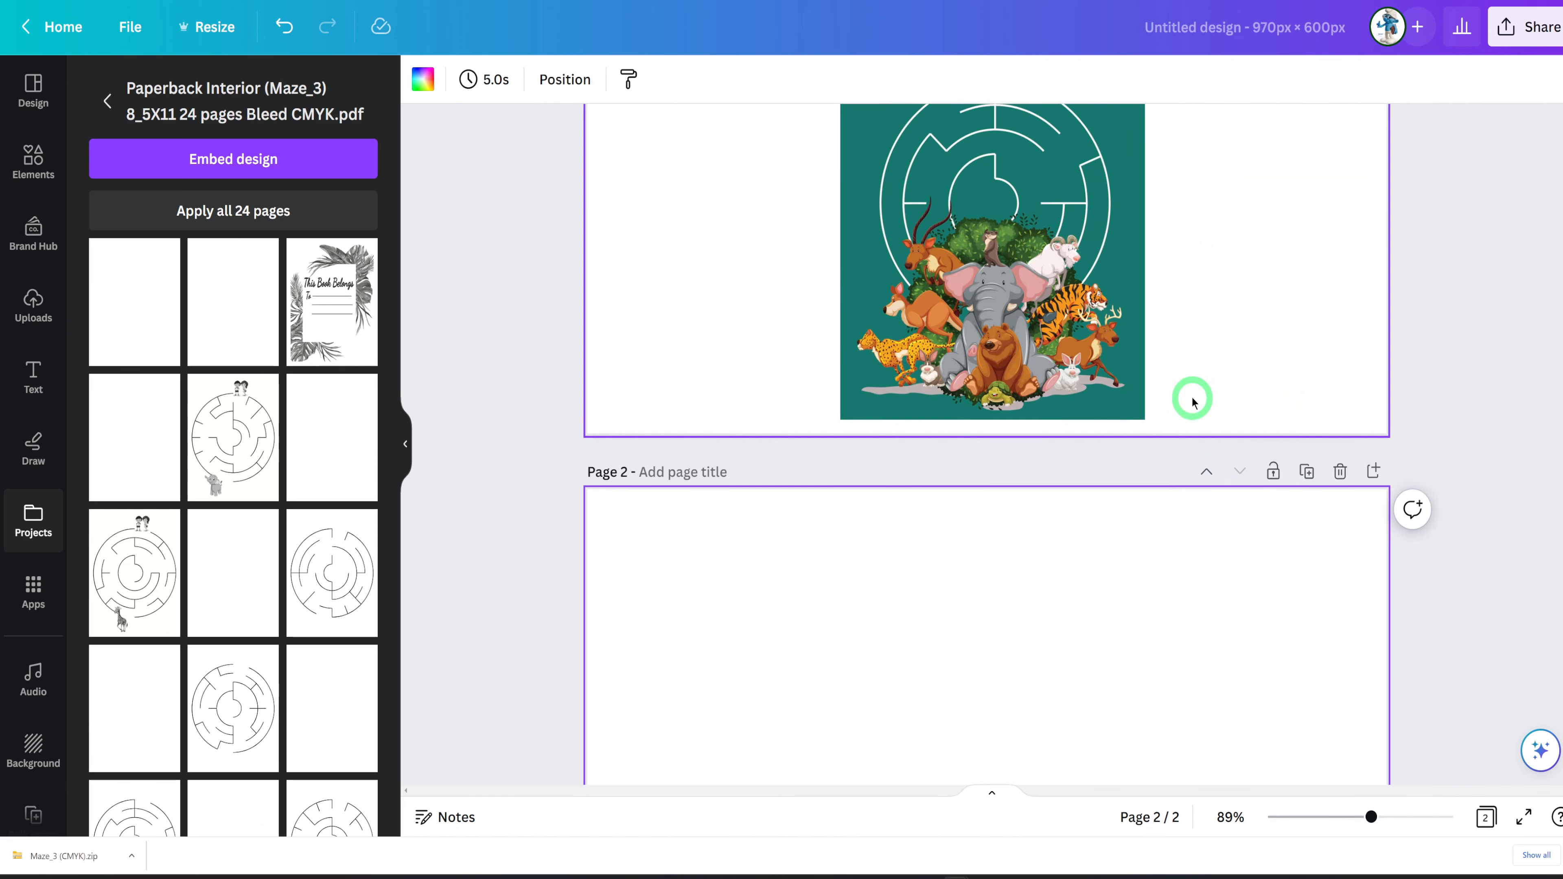
# Add the elephant maze page from the Paperback Interior project to the design, then shrink and reposition it beside the cover
pyautogui.scroll(4, 1189, 395)
pyautogui.click(227, 434)
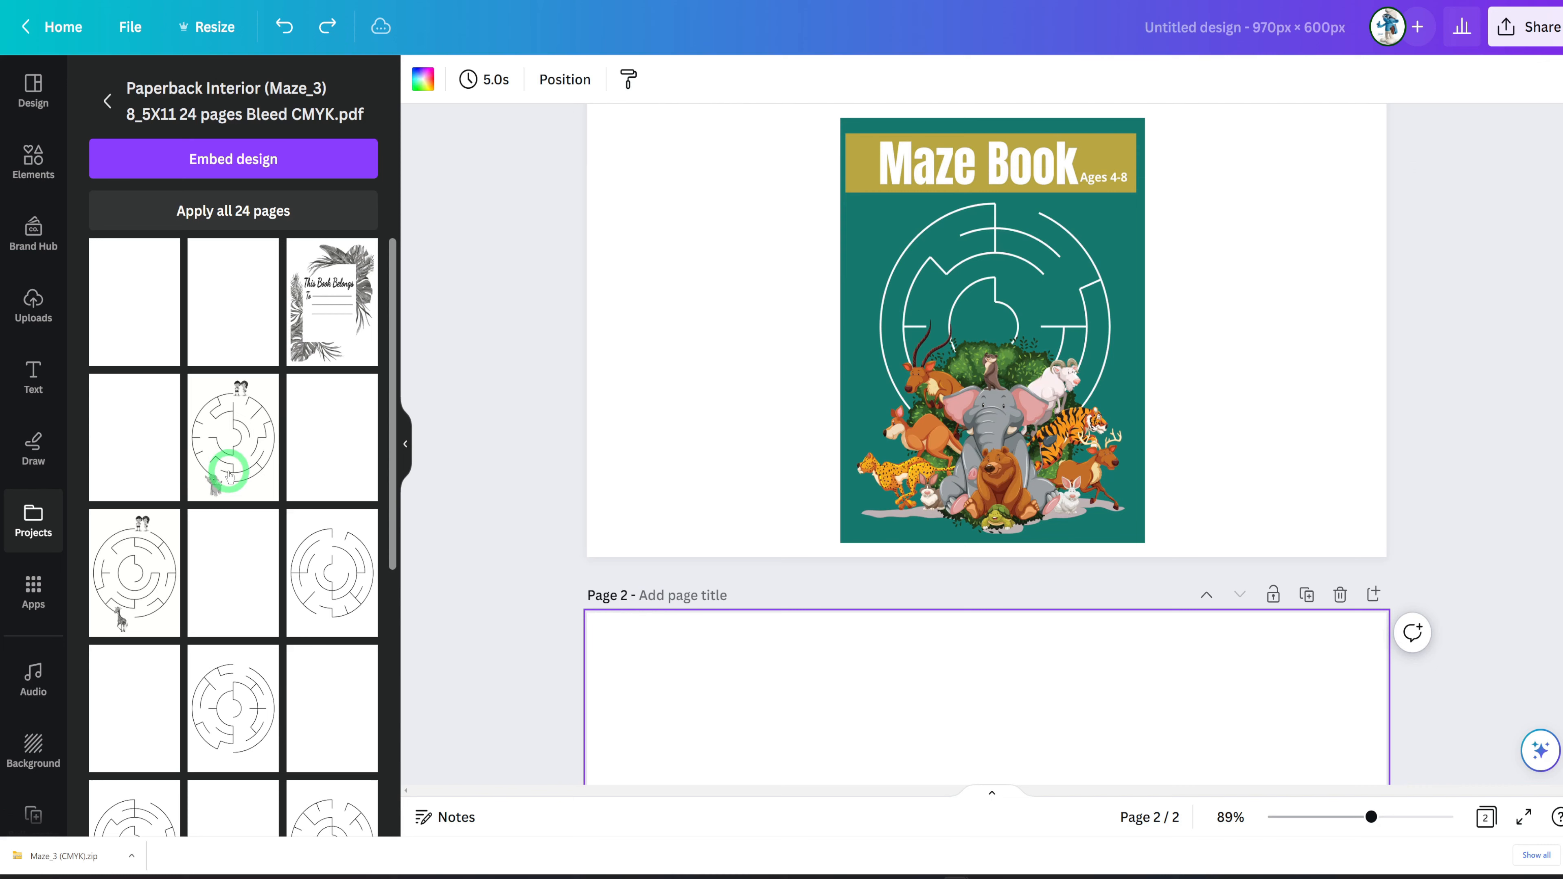
pyautogui.click(227, 470)
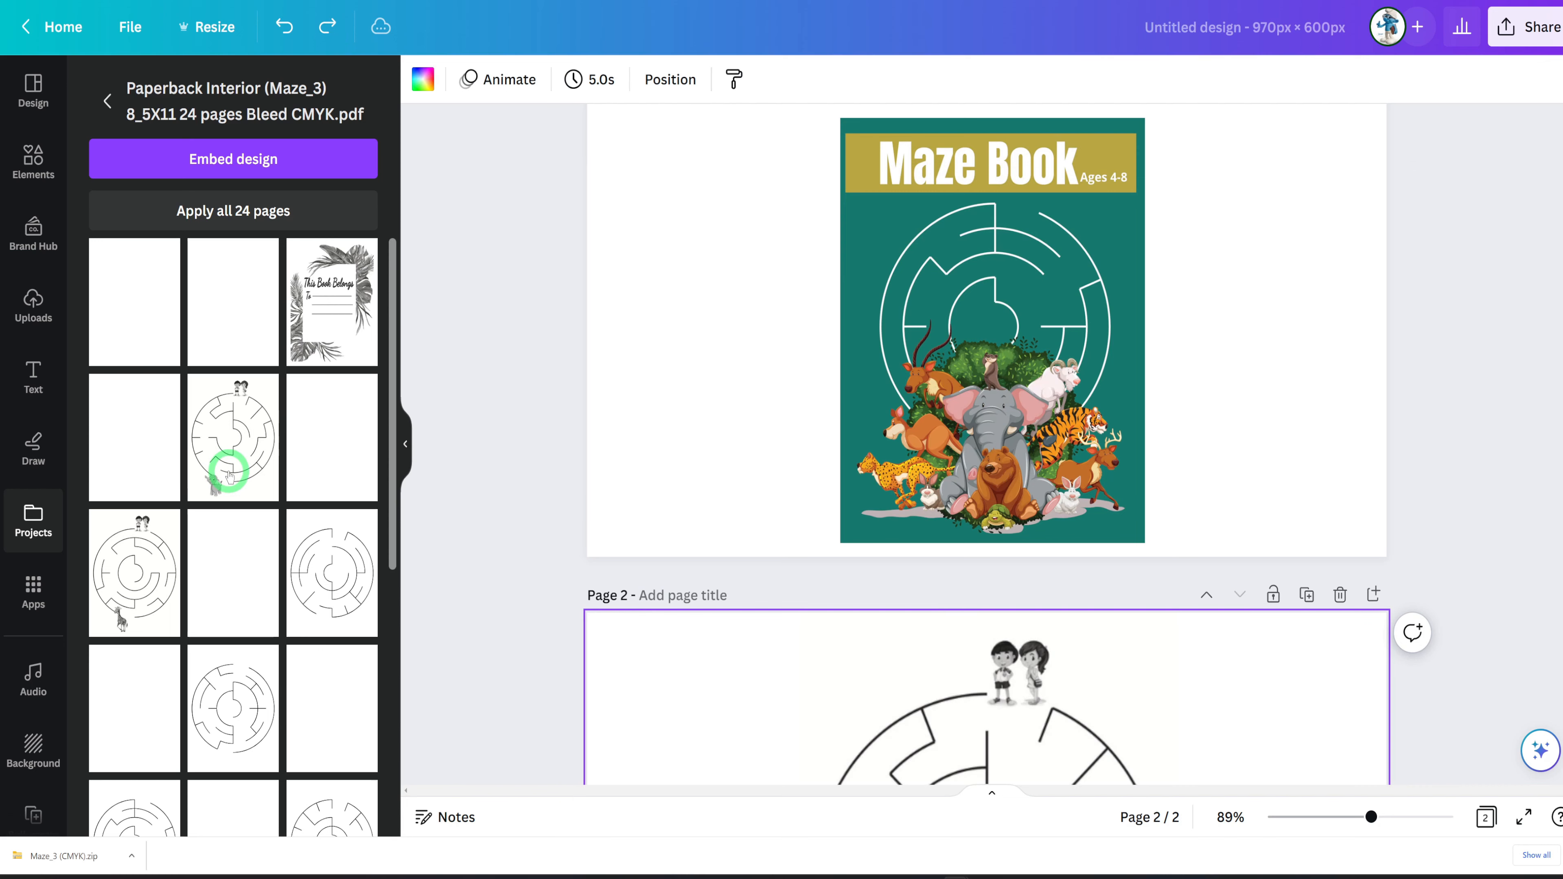
pyautogui.scroll(-1, 684, 533)
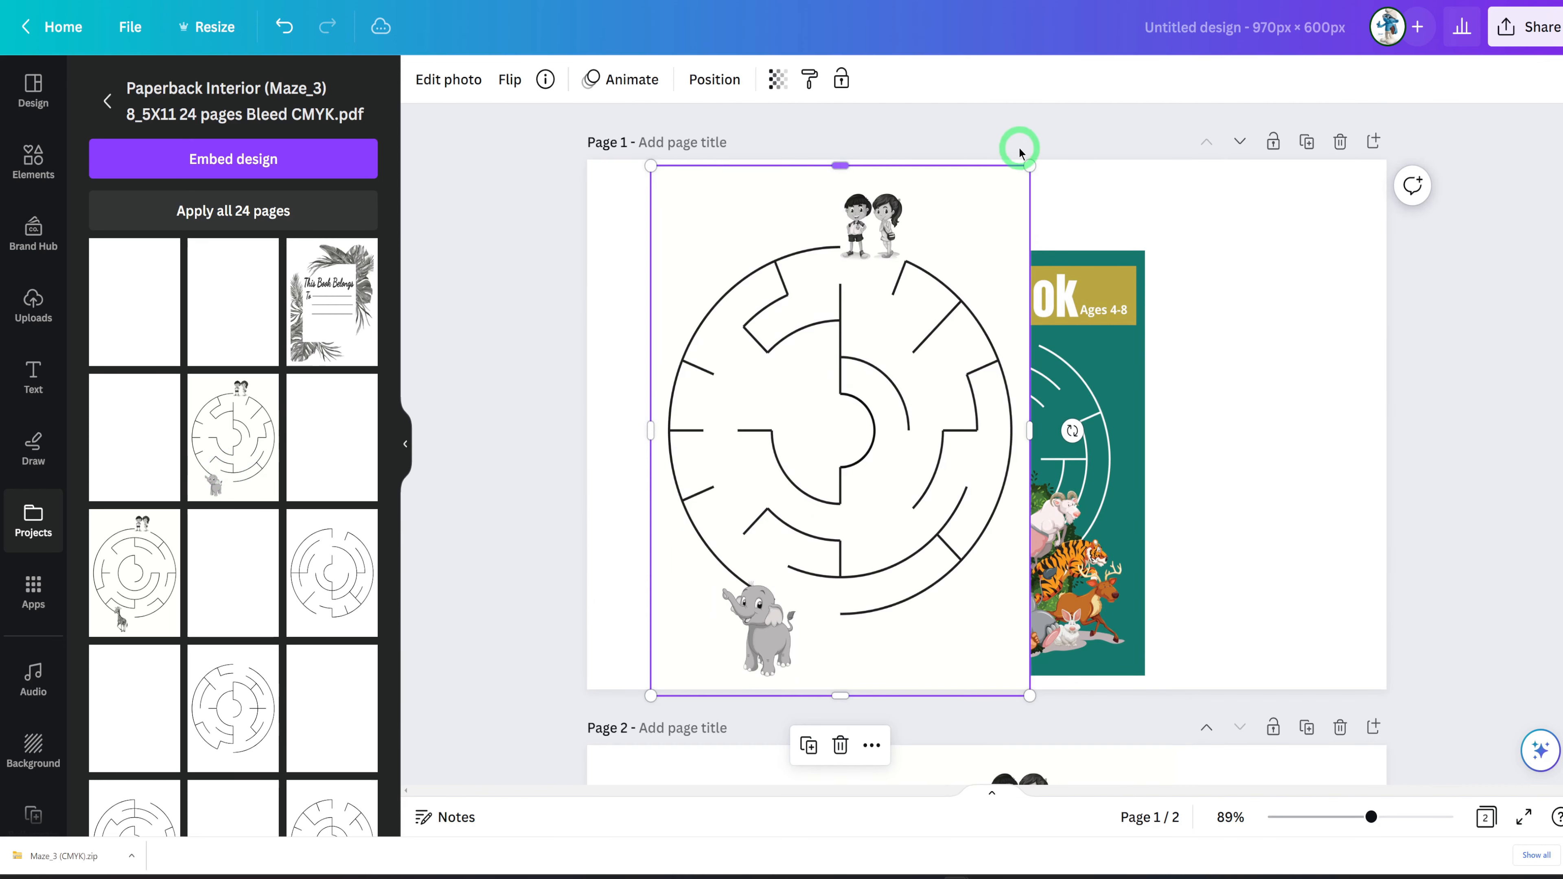
pyautogui.moveTo(1026, 162); pyautogui.dragTo(873, 269)
pyautogui.moveTo(848, 500); pyautogui.dragTo(829, 511)
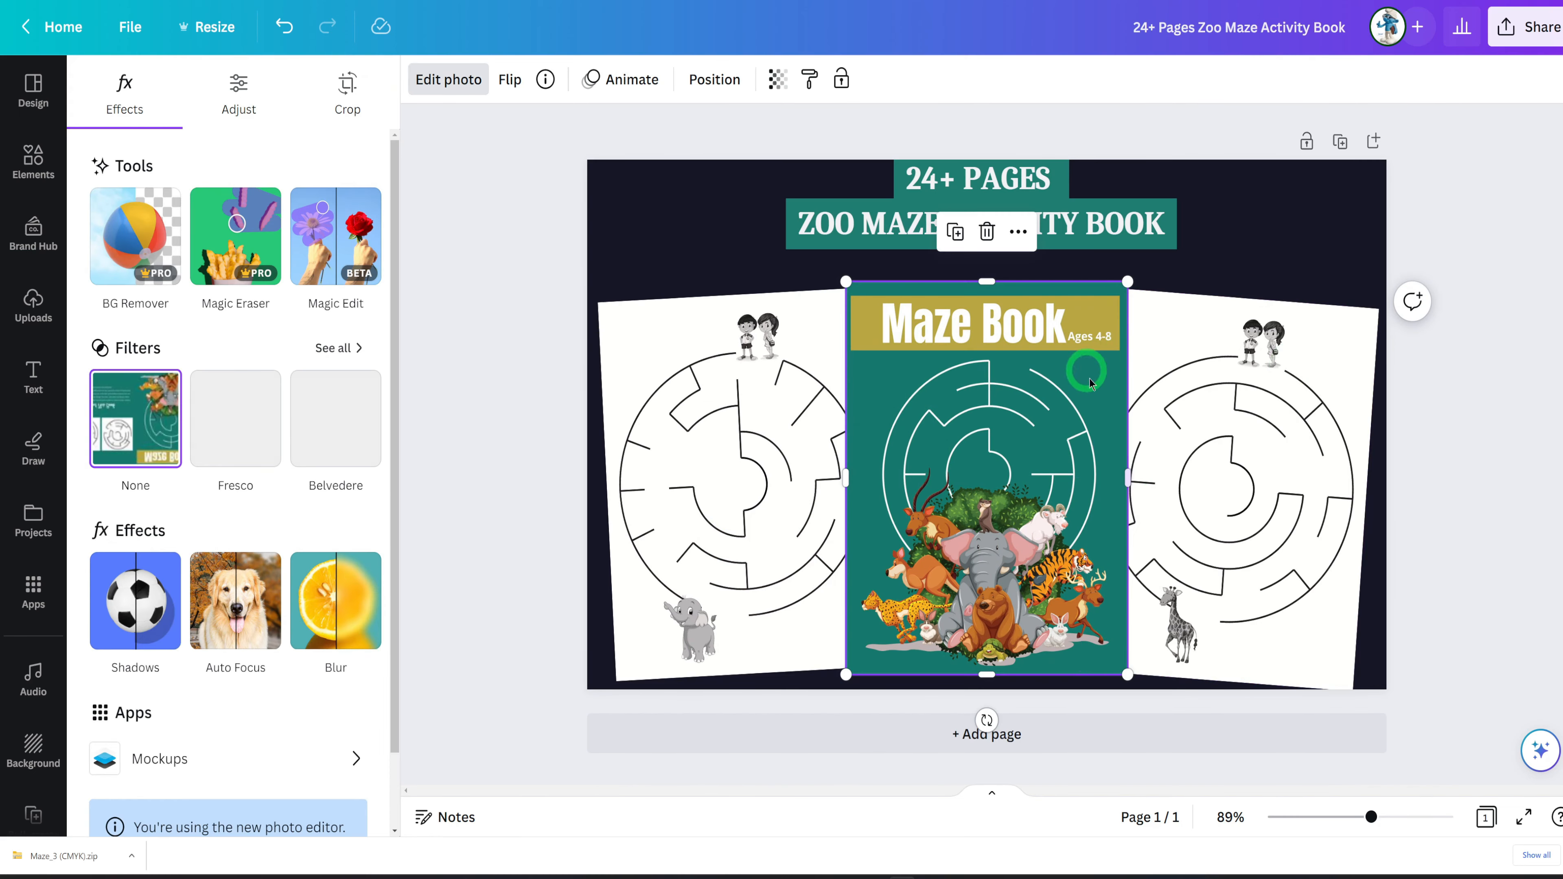
# Adjust the positions of the tilted giraffe and elephant maze pages on either side of the cover
pyautogui.moveTo(1280, 442); pyautogui.dragTo(1261, 440)
pyautogui.click(728, 448)
pyautogui.click(726, 459)
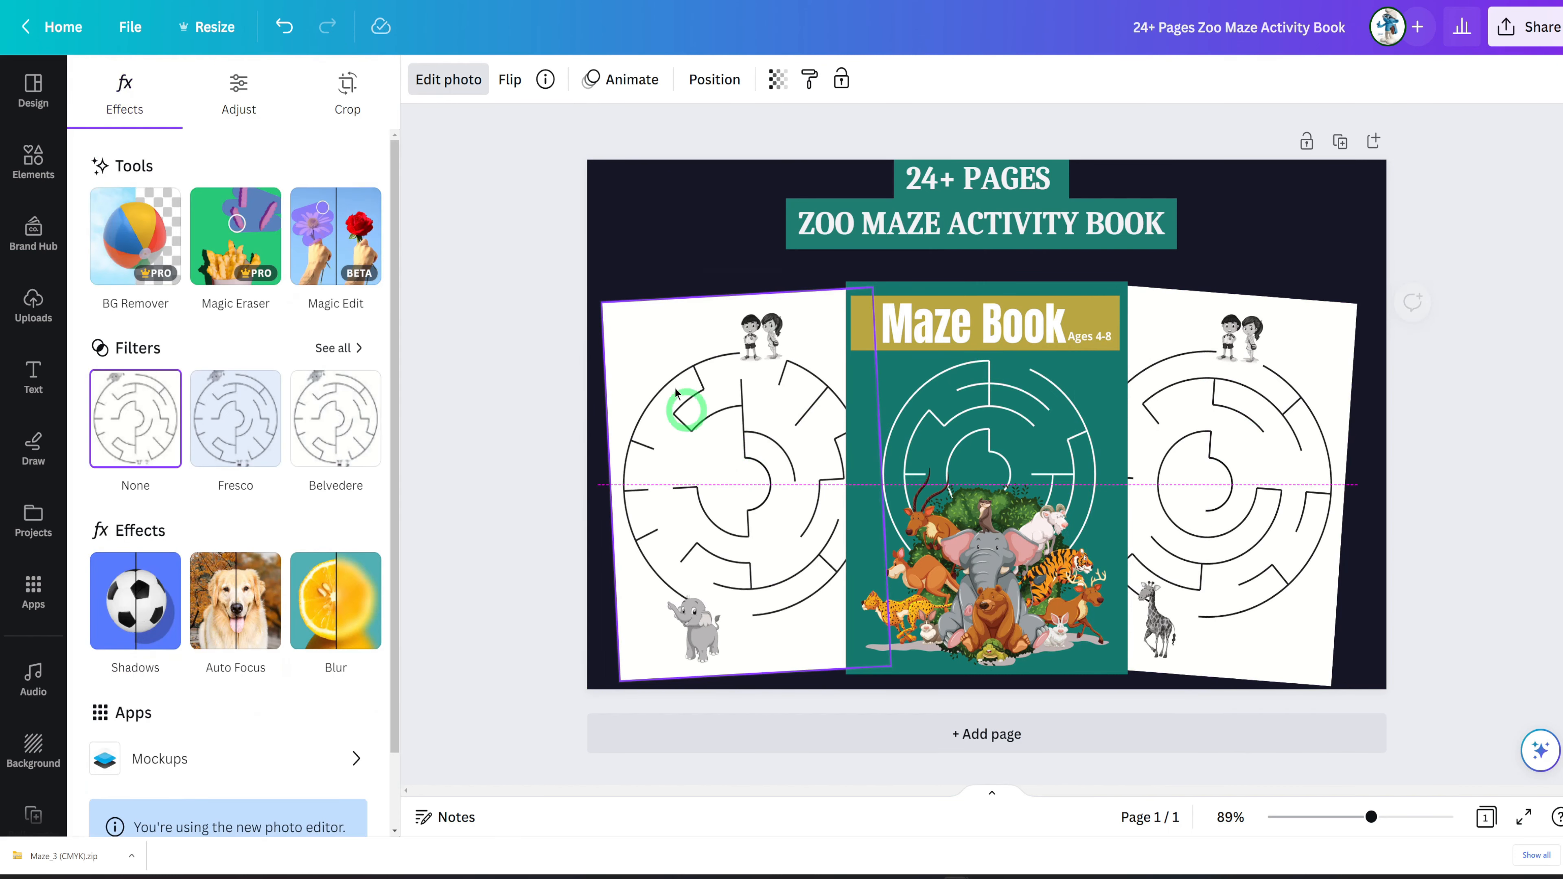
pyautogui.click(643, 242)
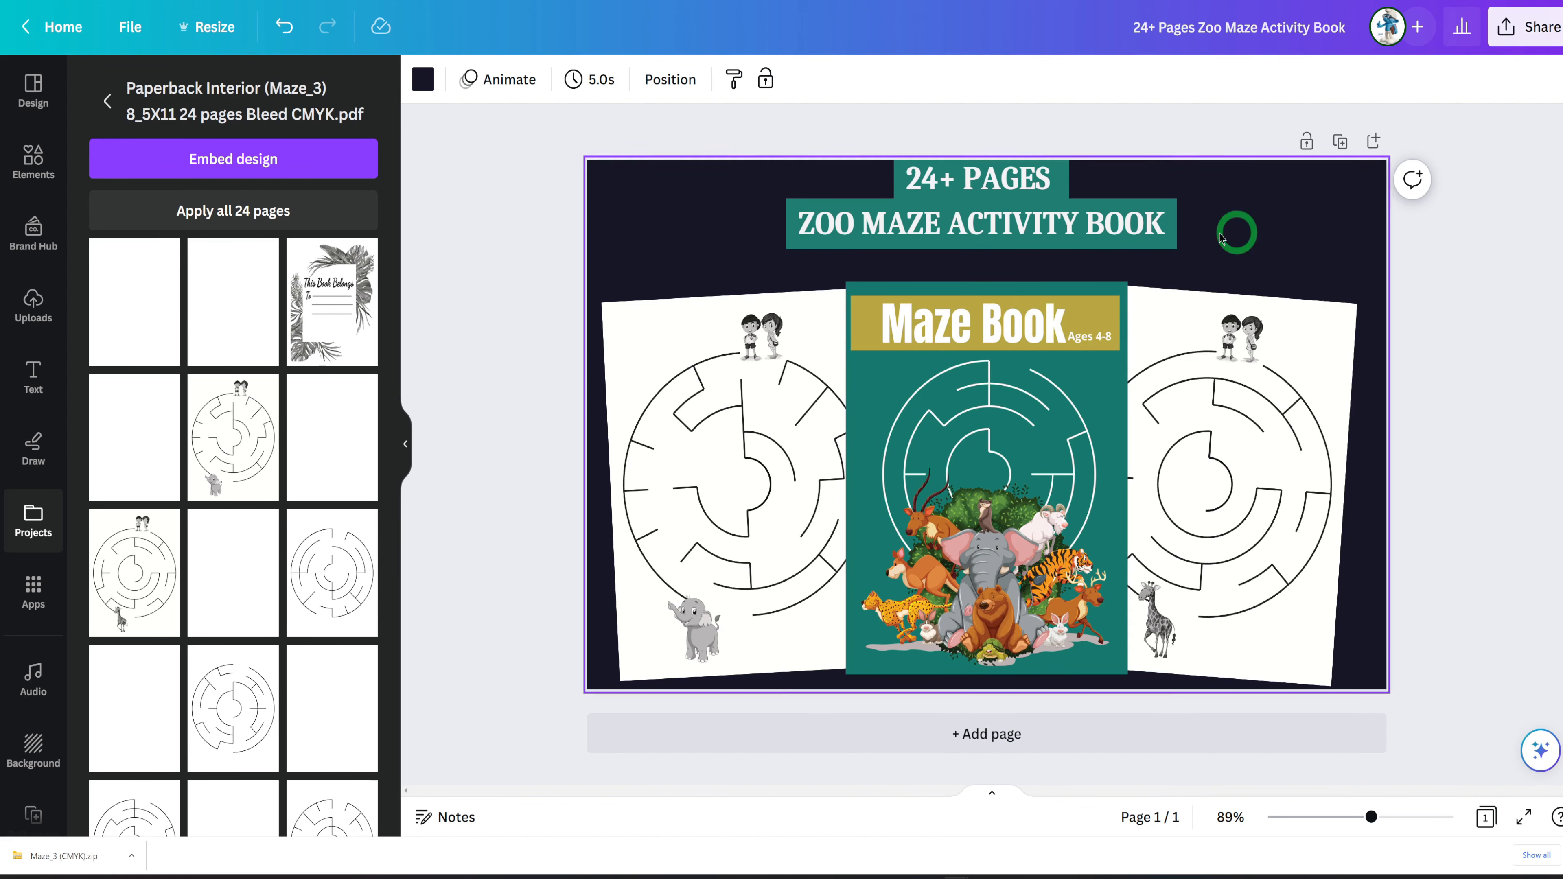
# Download the finished 24+ Pages Zoo Maze Activity Book design as a PNG image
pyautogui.click(1525, 27)
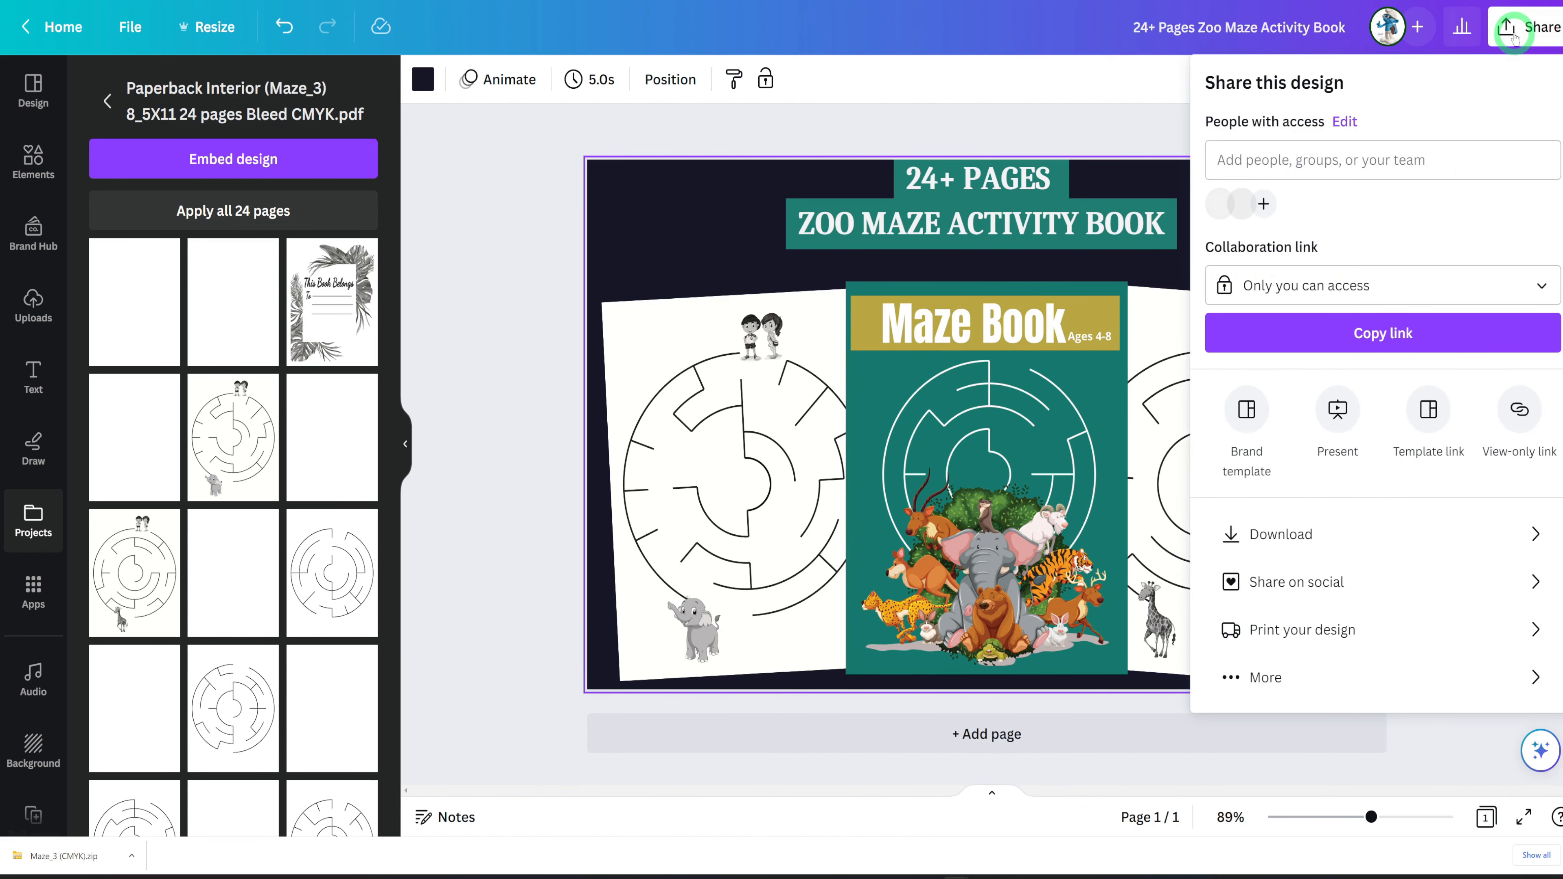
pyautogui.click(1268, 535)
pyautogui.click(1389, 419)
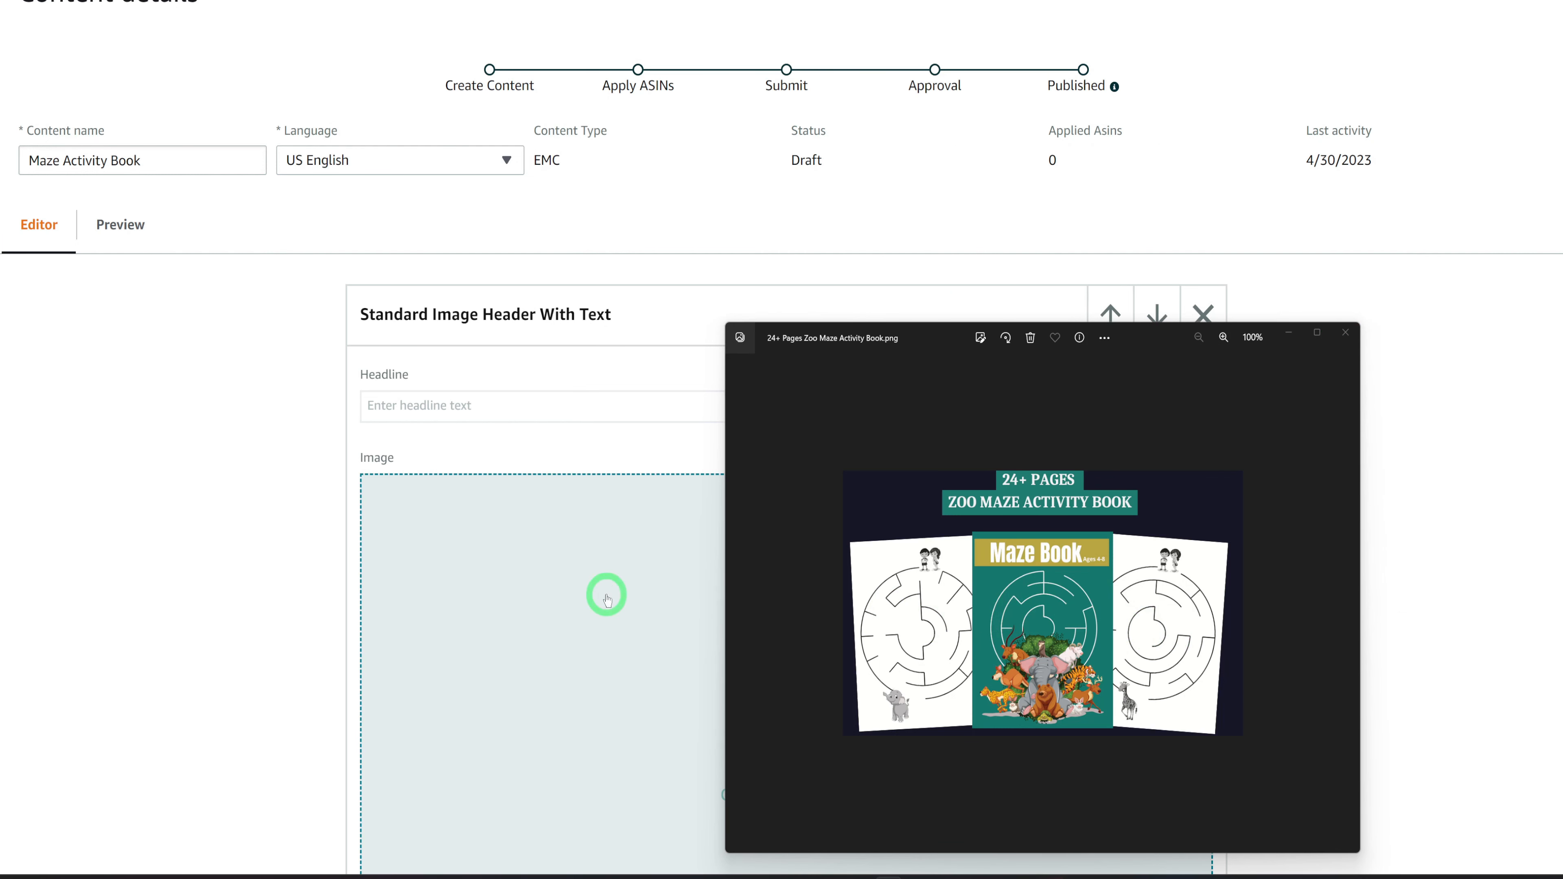
# Close the image preview and upload 24+ Pages Zoo Maze Activity Book.png as the image of the Standard Image Header With Text module
pyautogui.click(1345, 332)
pyautogui.click(762, 765)
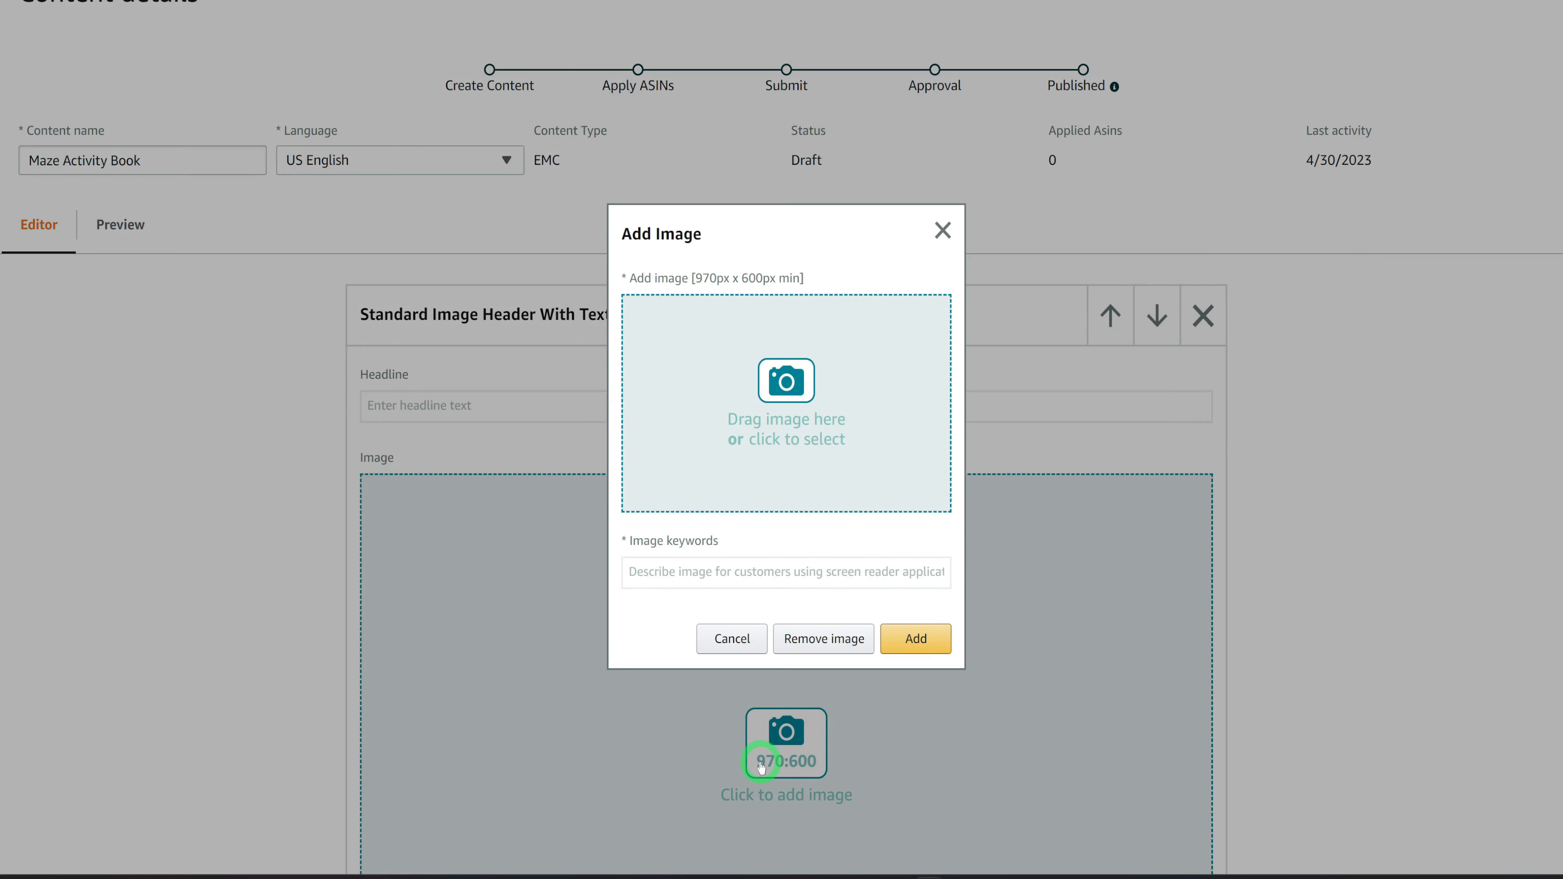
pyautogui.click(769, 437)
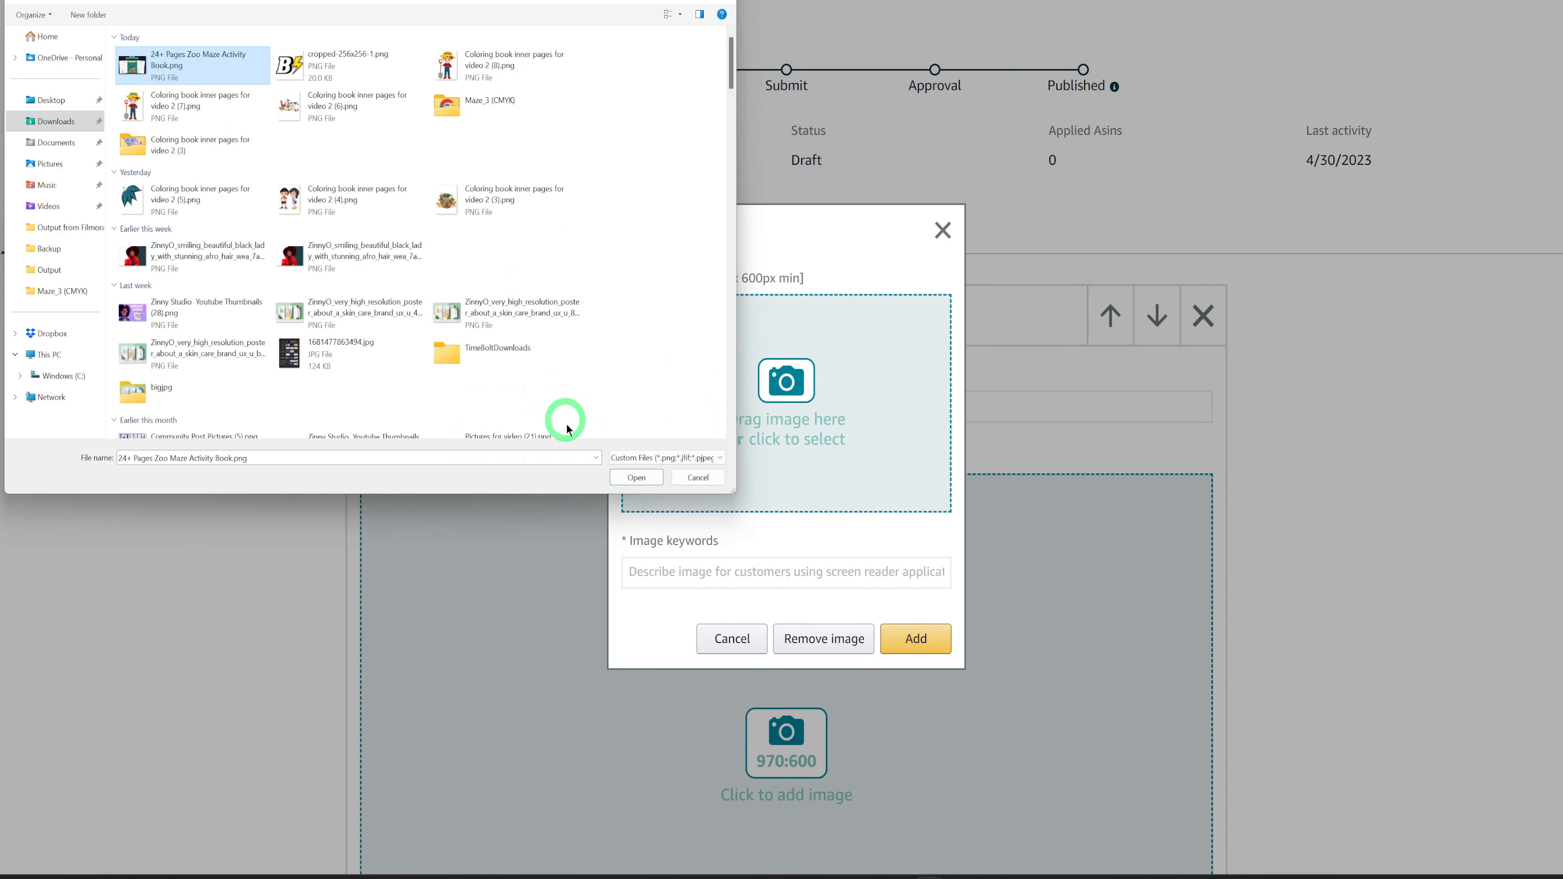
pyautogui.click(623, 476)
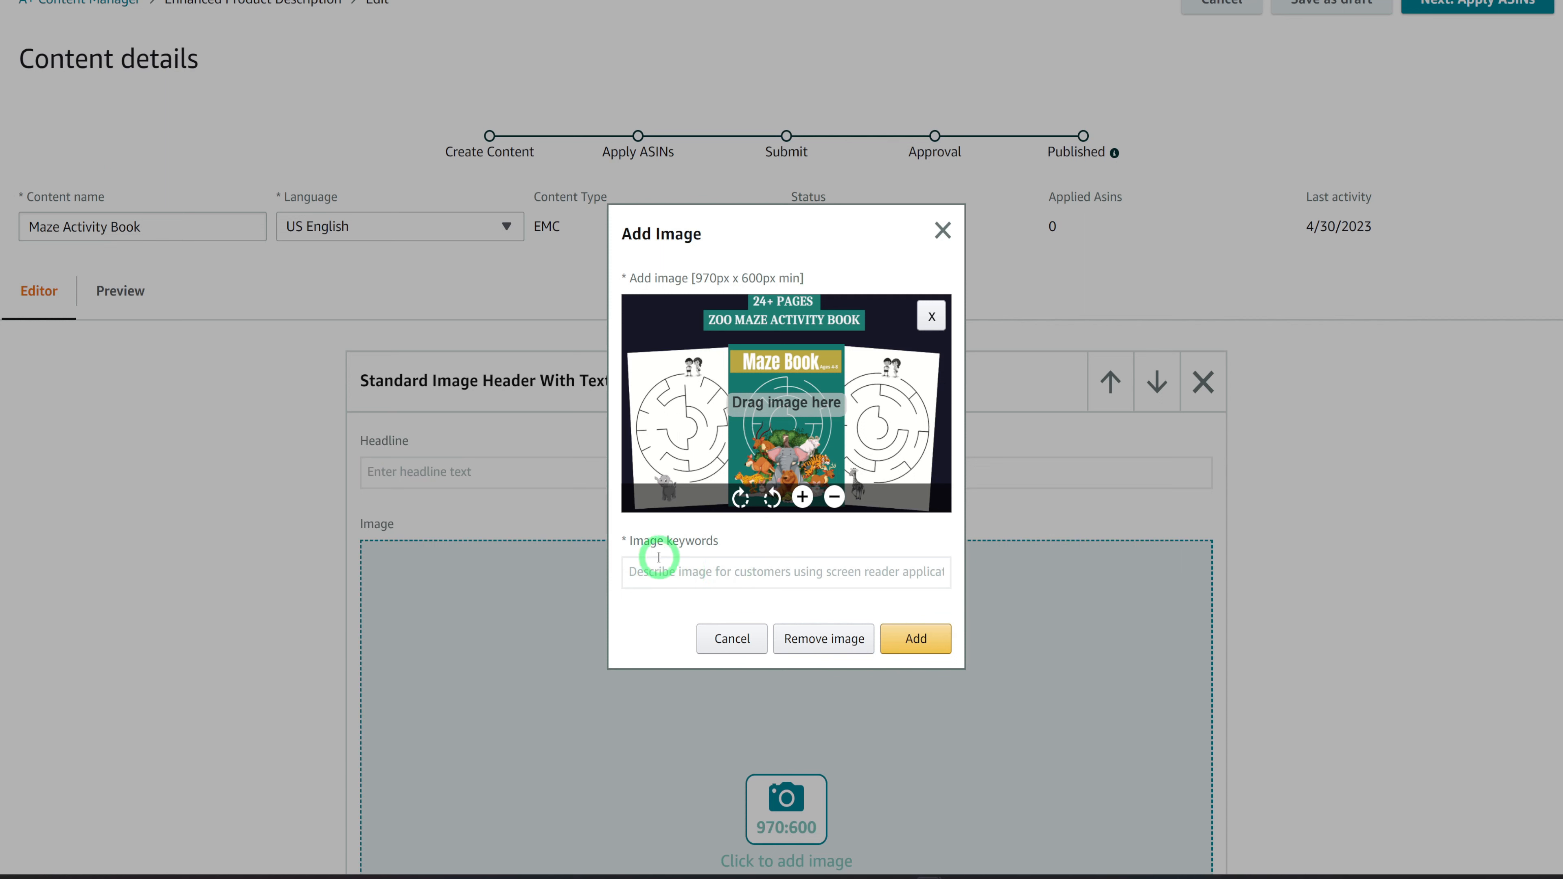
# Set the image keywords to "maze Activity Book For Kids Ages 4-" and add the image to the module
pyautogui.click(700, 573)
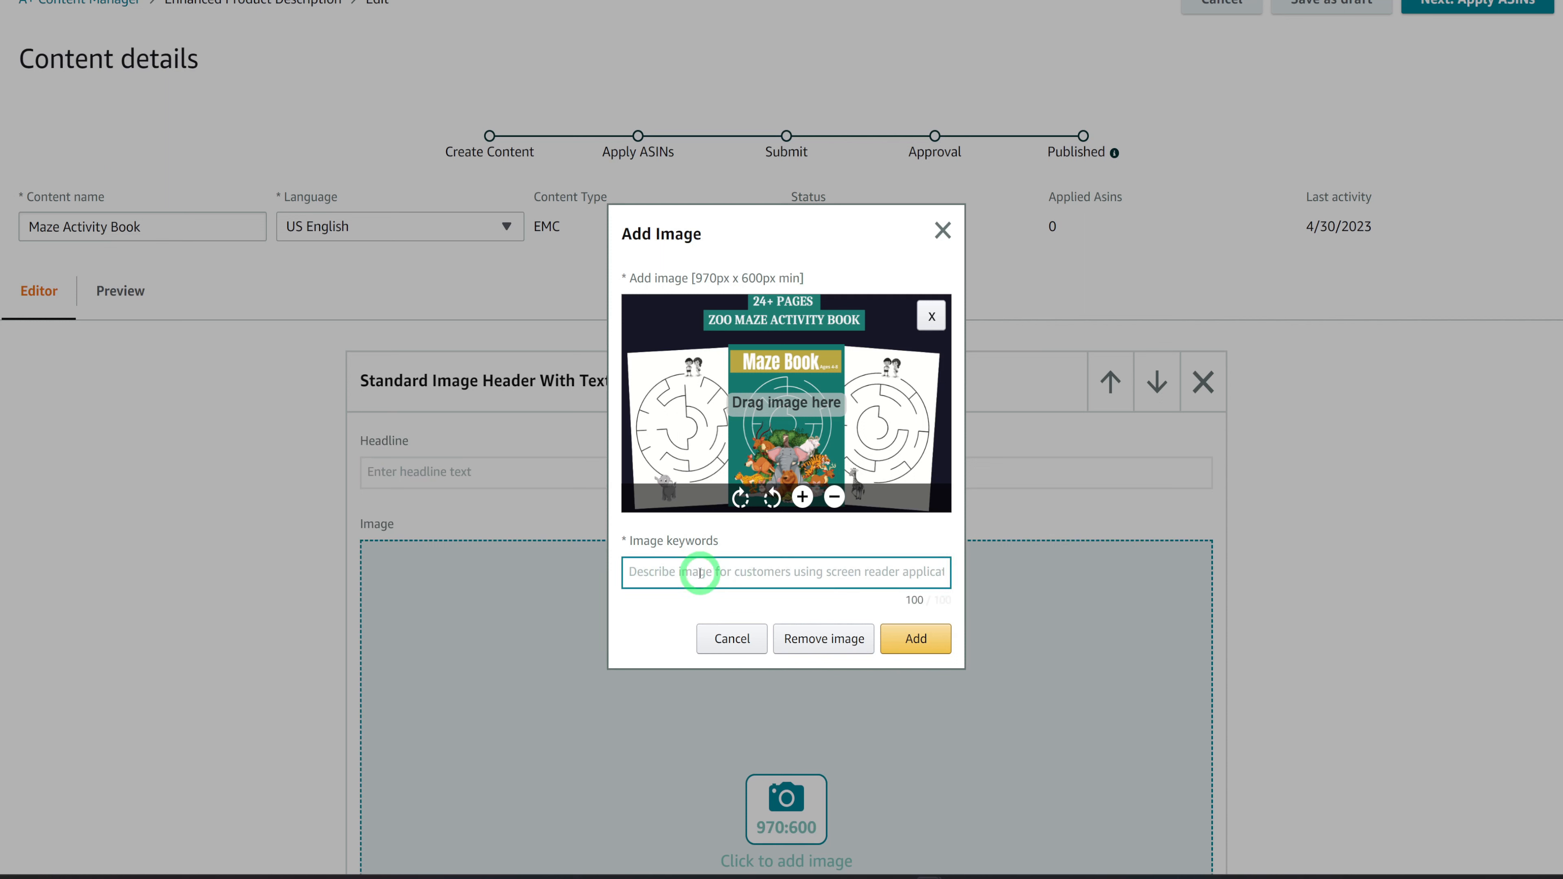
pyautogui.write('maz')
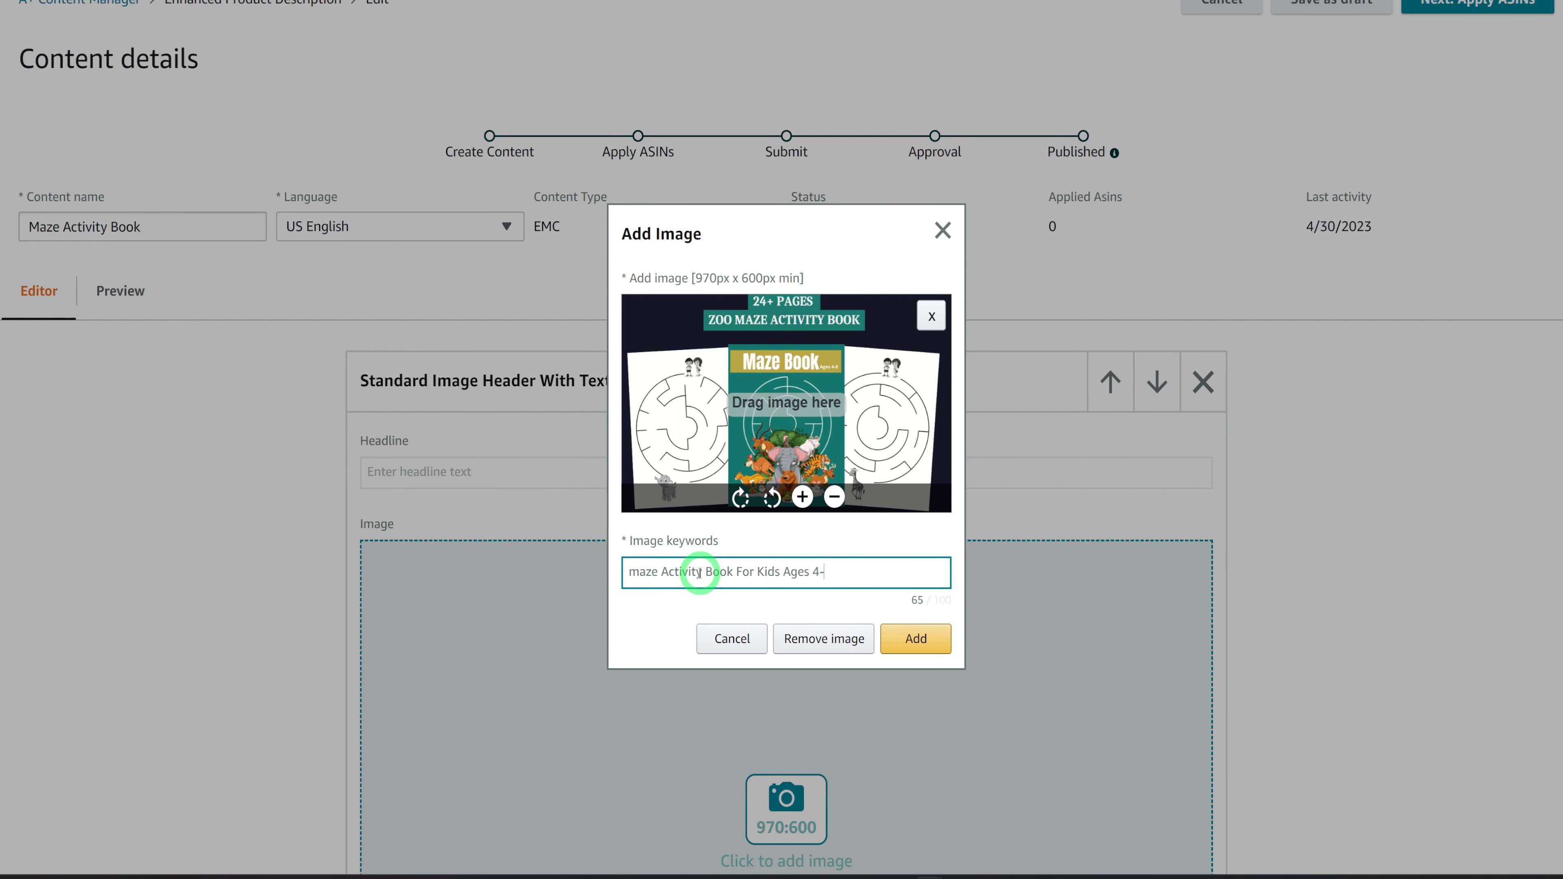
pyautogui.click(917, 639)
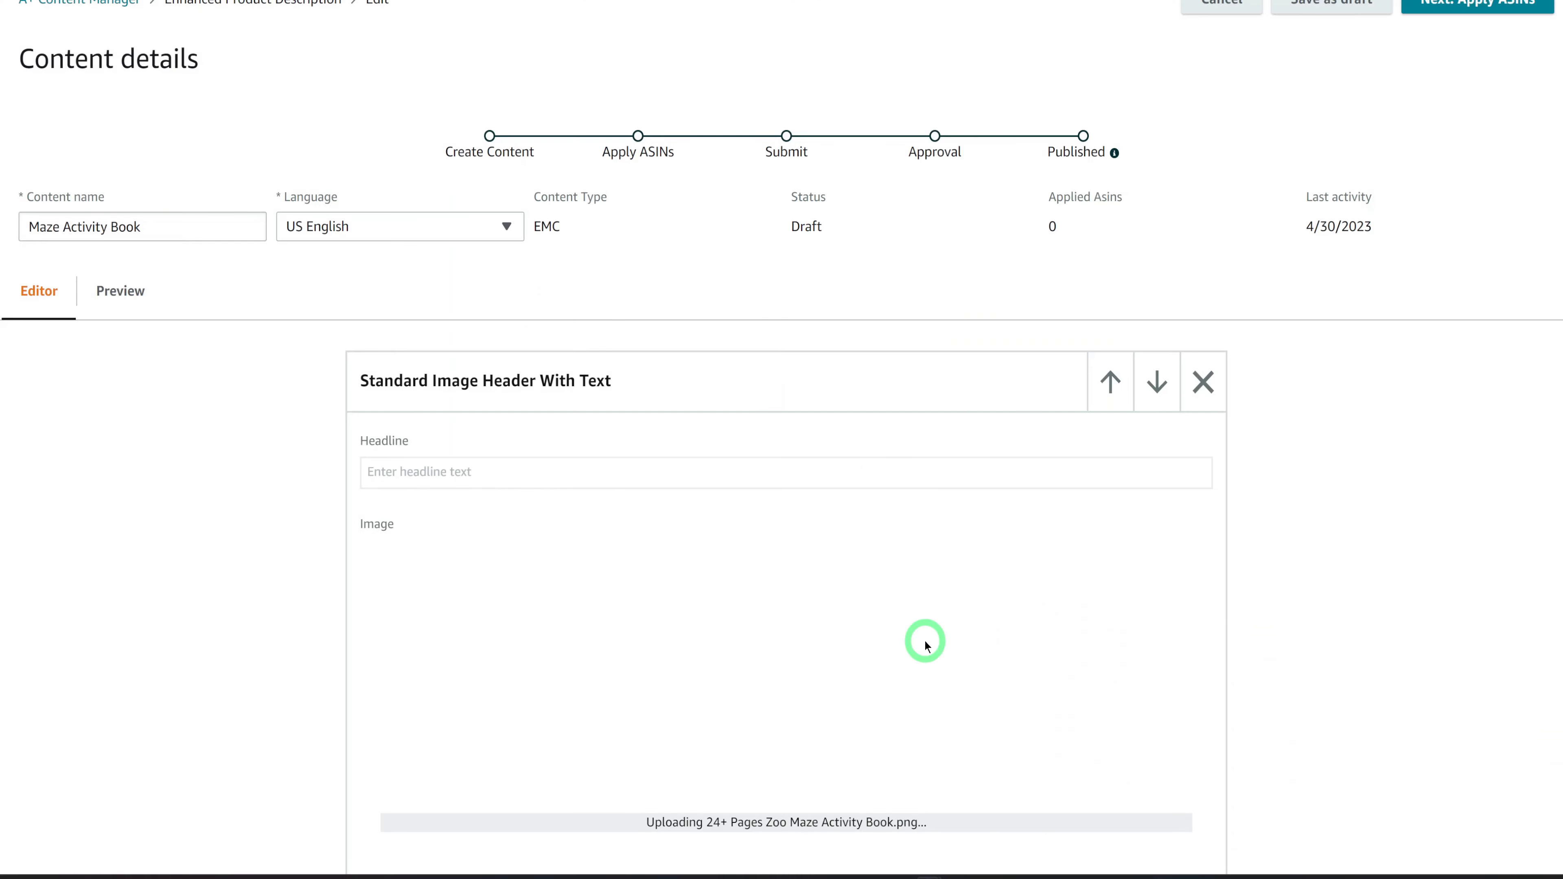
# Review the module's image and text fields, then continue to applying ASINs to the A+ content
pyautogui.scroll(-5, 1308, 611)
pyautogui.scroll(-5, 987, 550)
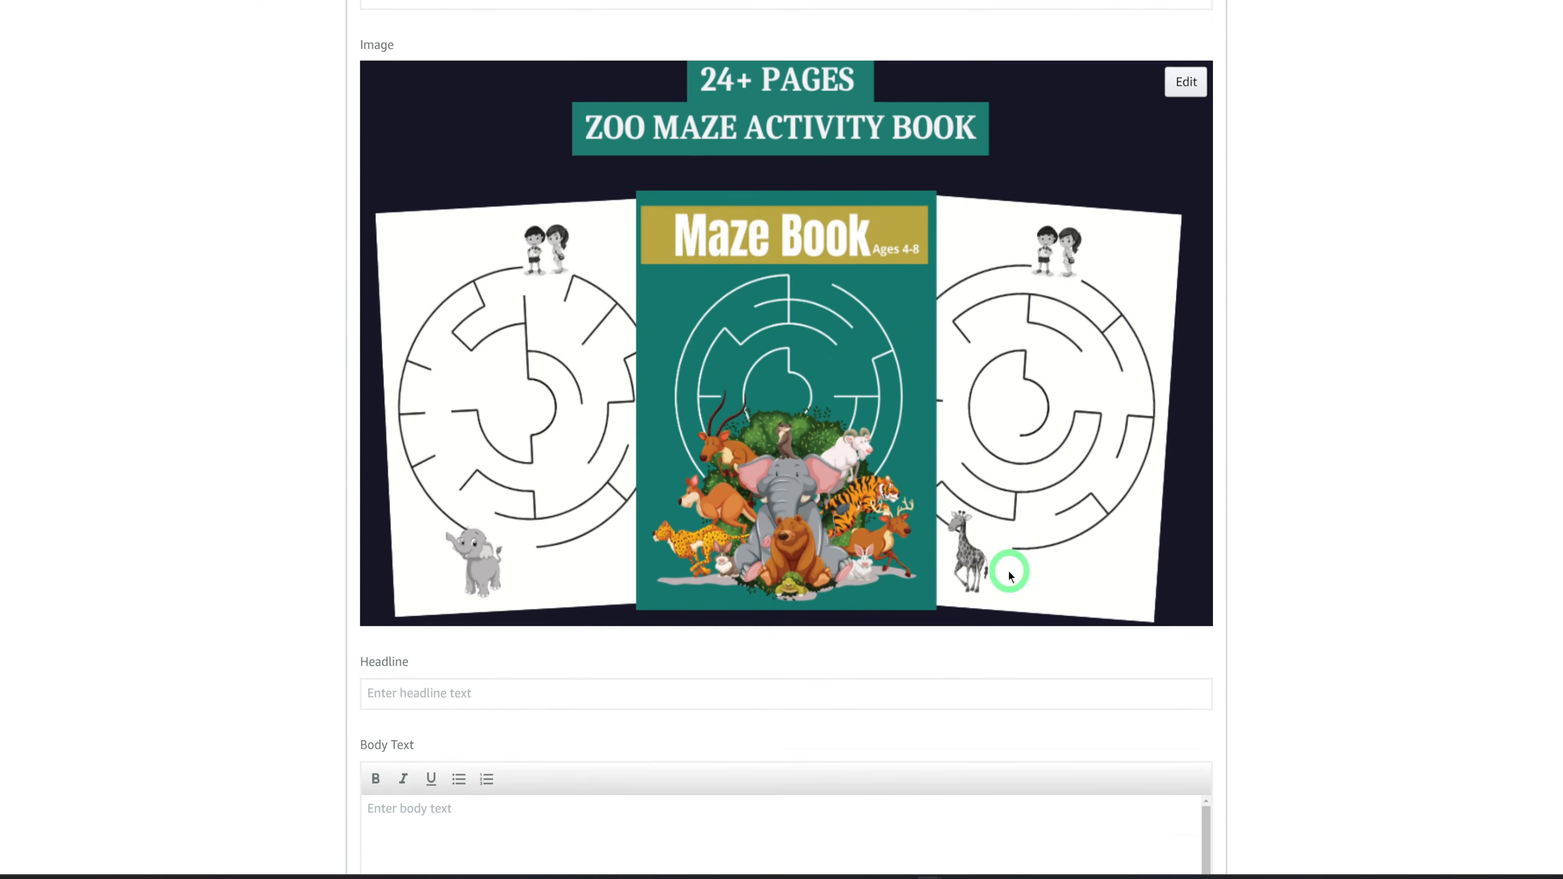
pyautogui.scroll(9, 739, 558)
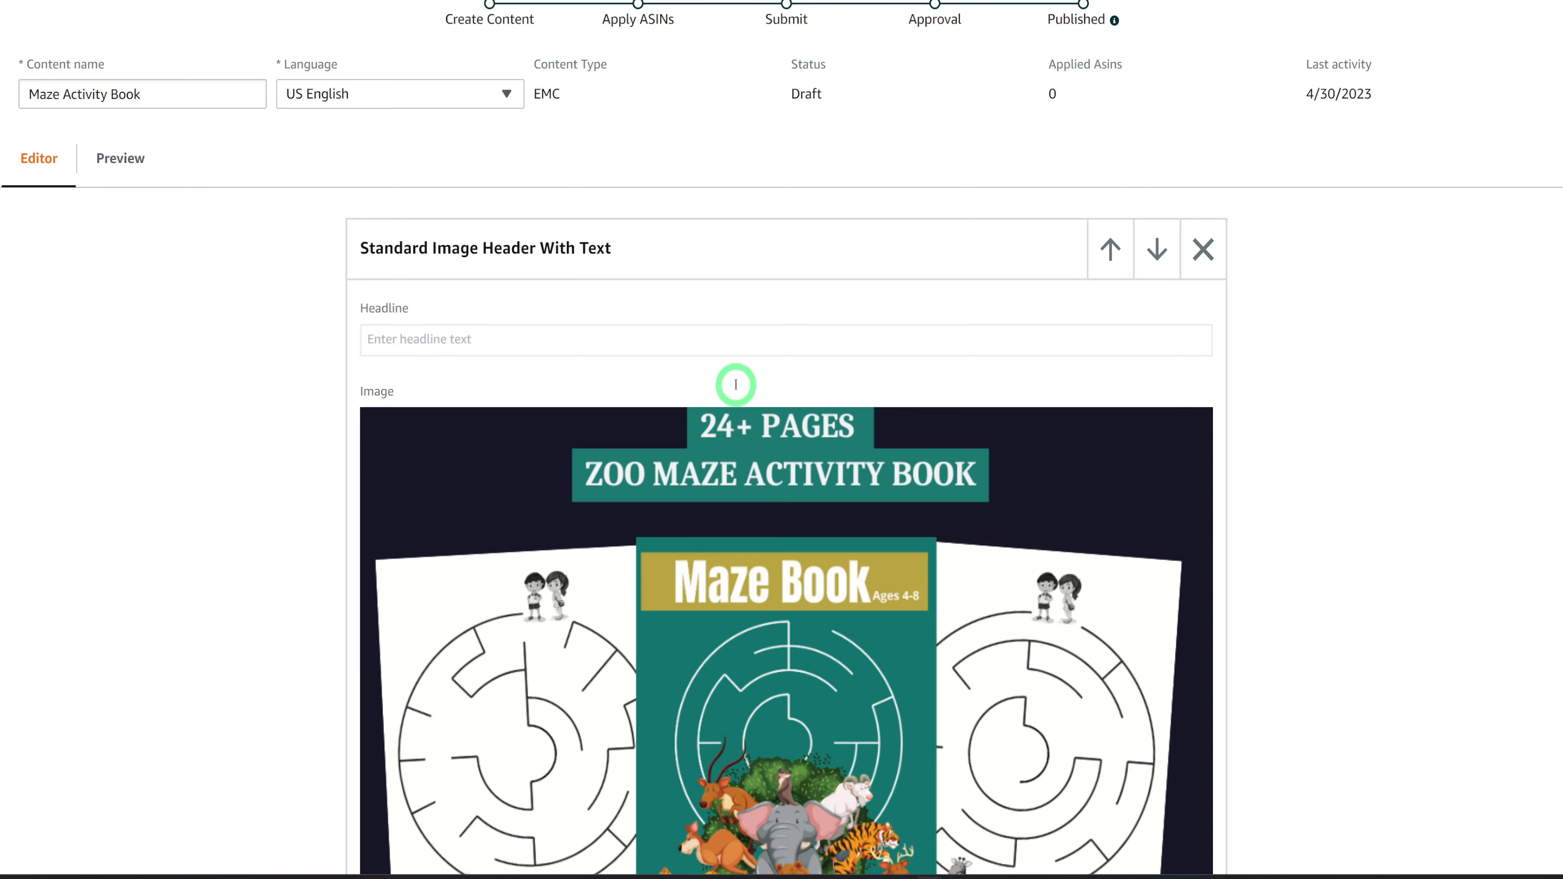
pyautogui.scroll(-6, 750, 446)
pyautogui.scroll(-9, 758, 454)
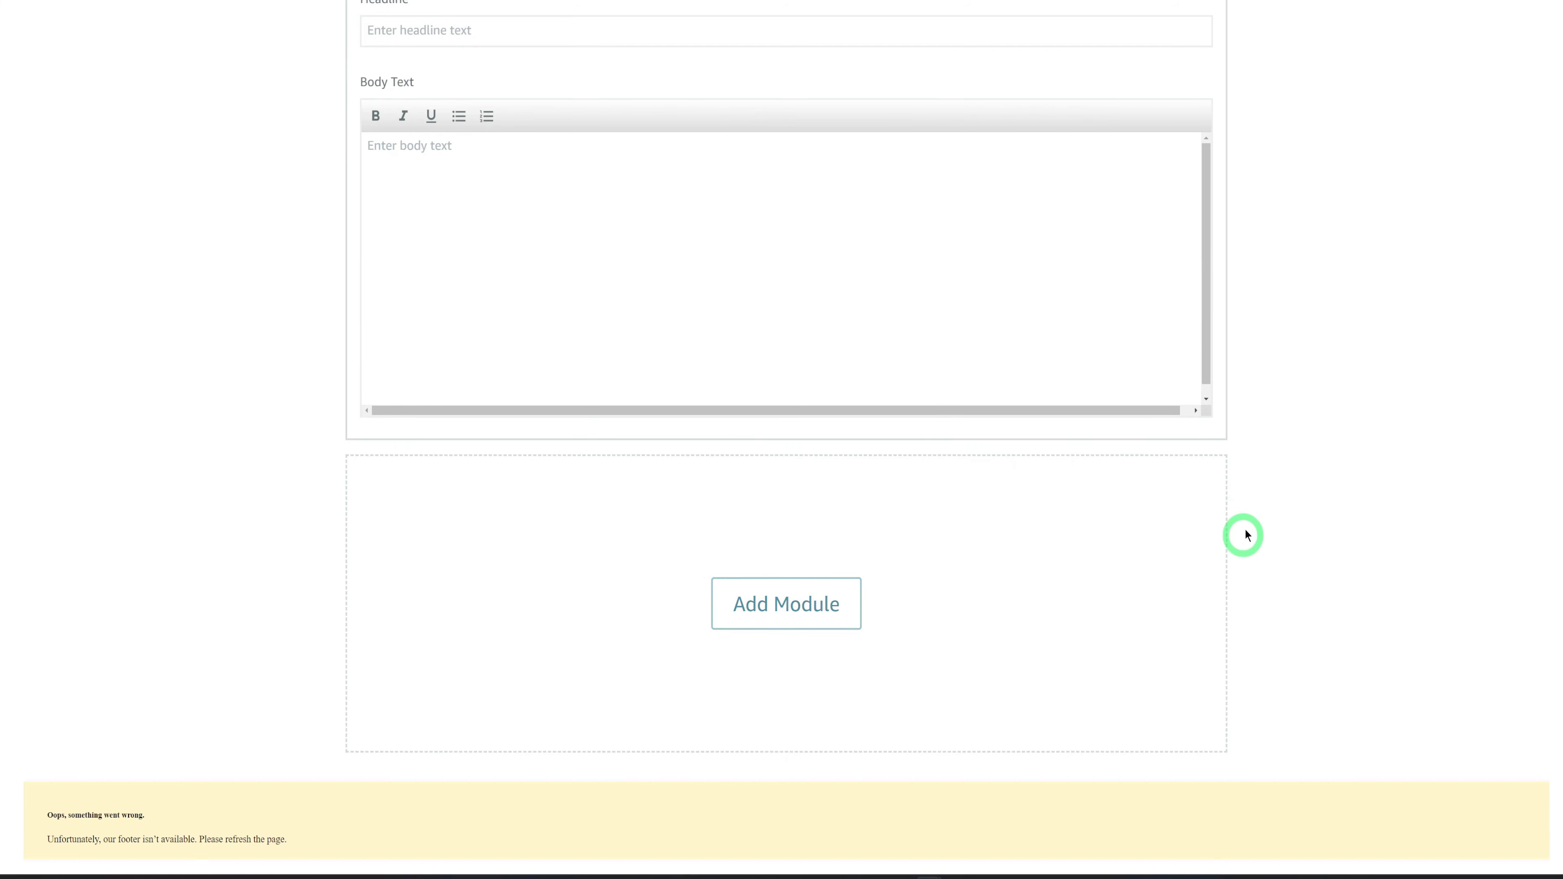
pyautogui.scroll(6, 1250, 518)
pyautogui.scroll(10, 1265, 487)
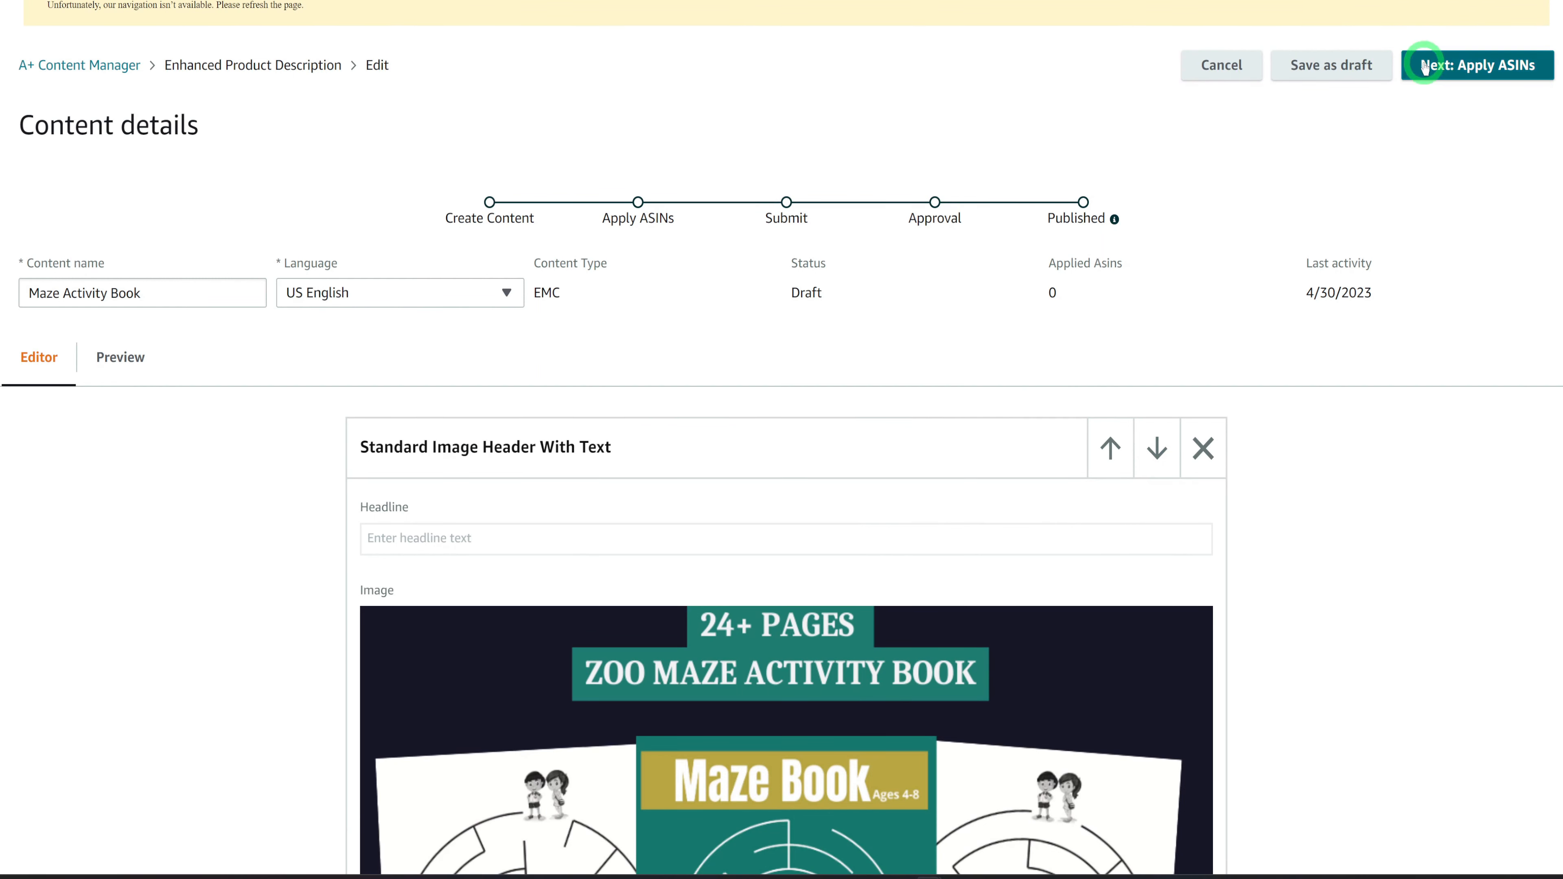
pyautogui.click(1469, 75)
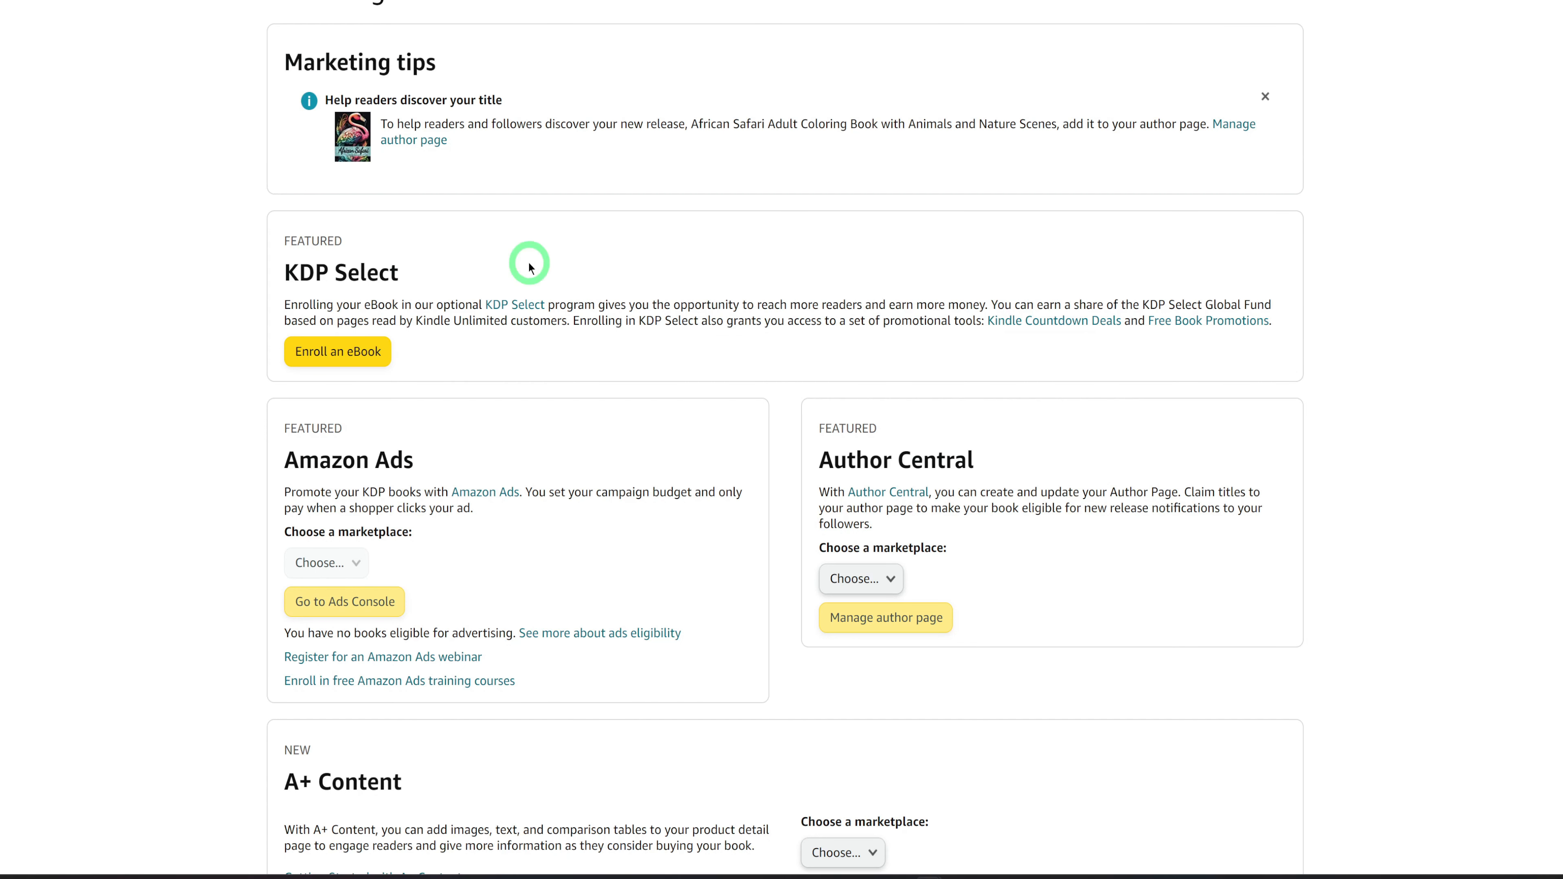
# Examine the Amazon Ads, Author Central, A+ Content and promotion sections on KDP's Marketing Resources page
pyautogui.scroll(3, 529, 263)
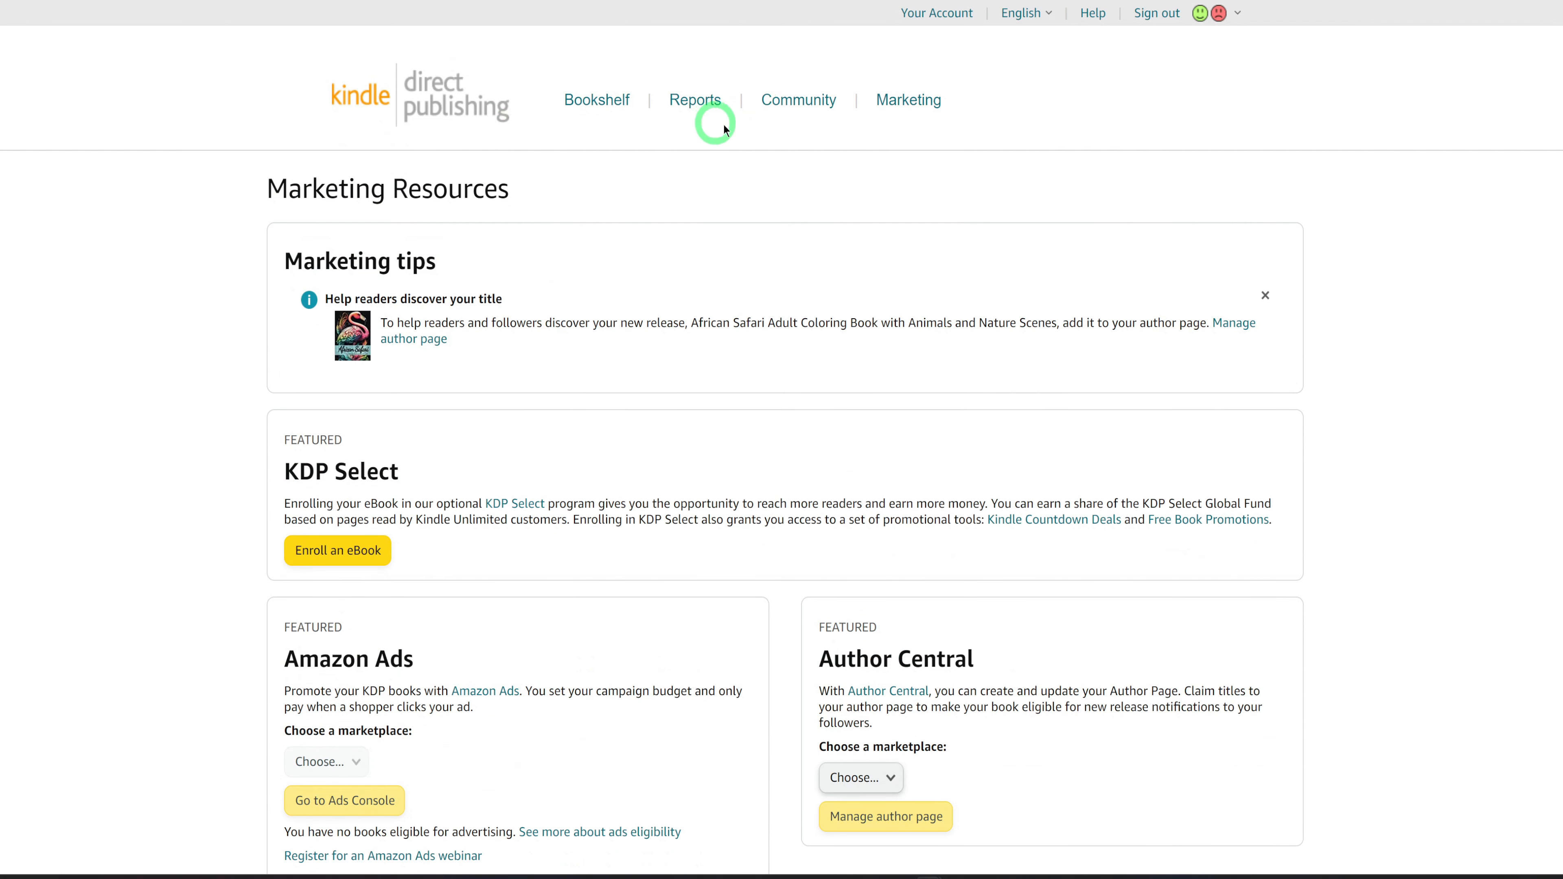
pyautogui.scroll(-10, 783, 286)
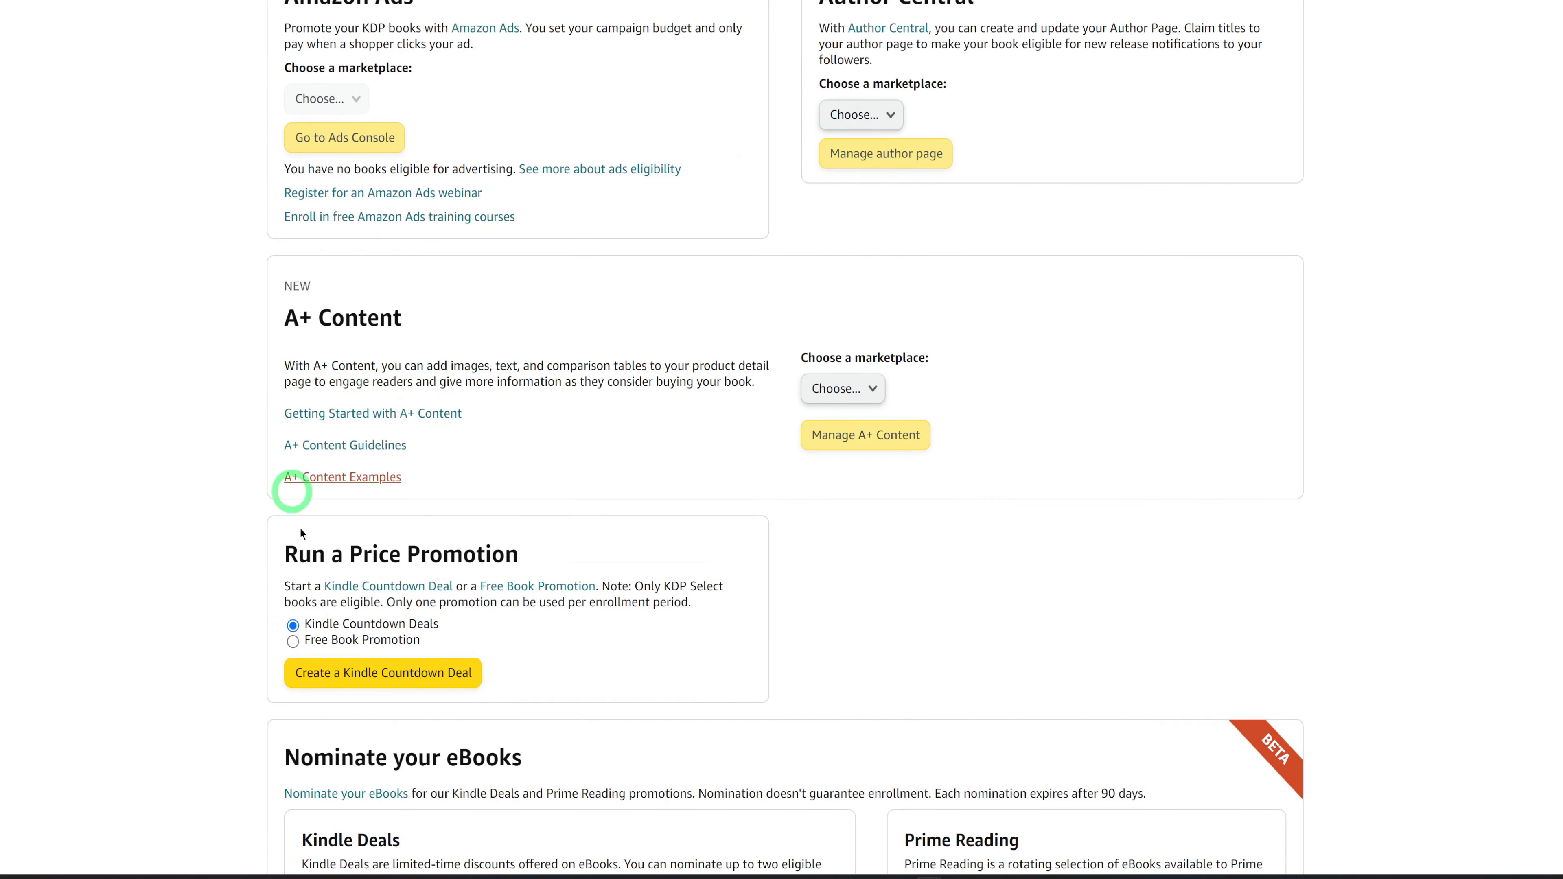
pyautogui.scroll(2, 362, 60)
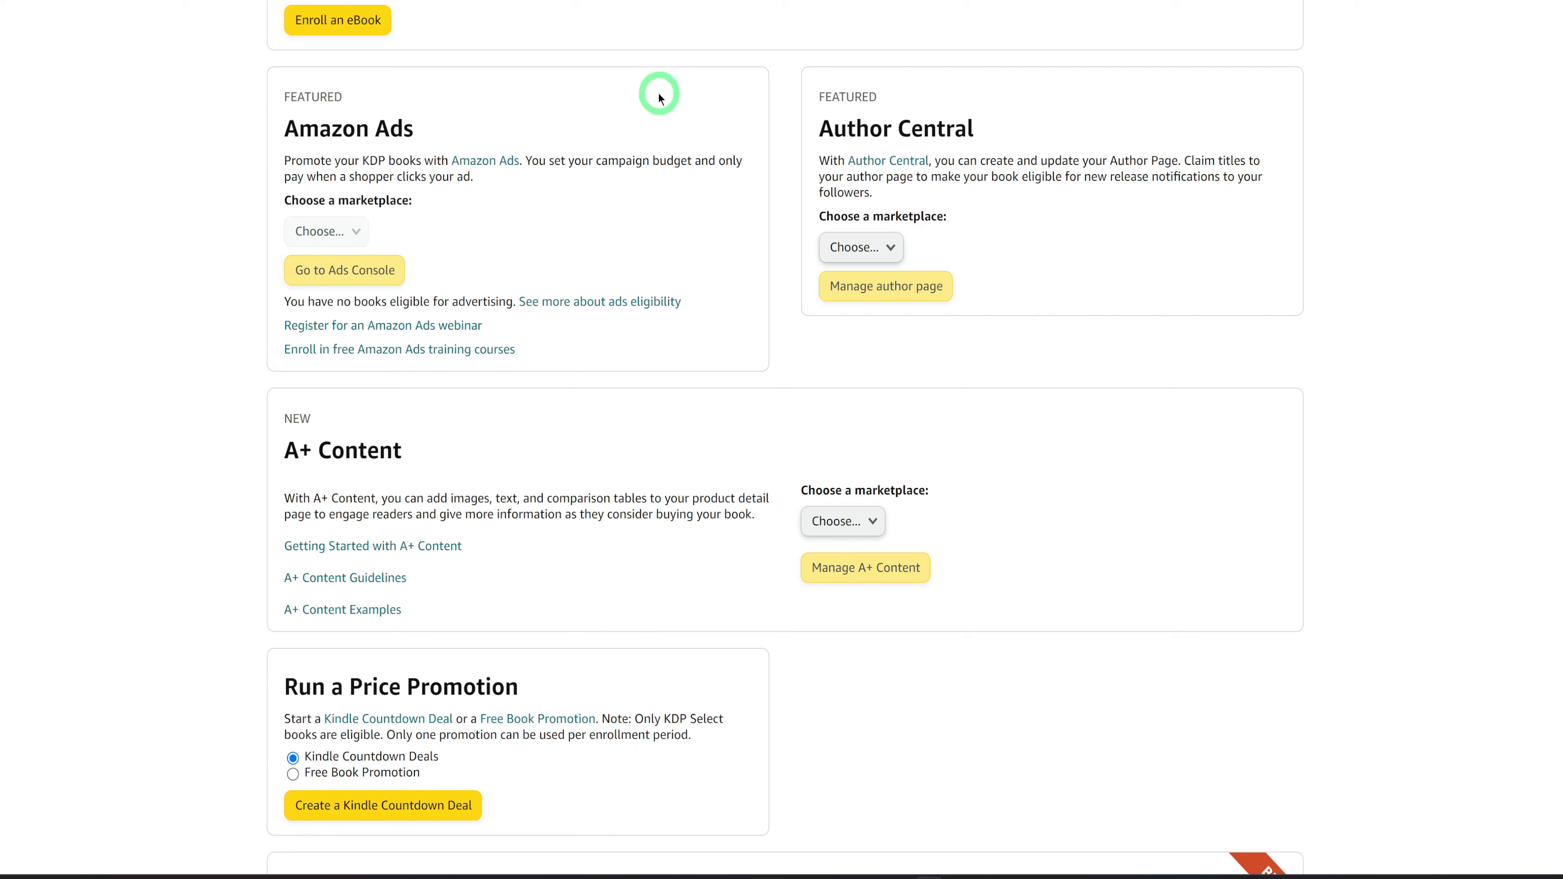
# Switch to Amazon Ads, start a Sponsored Products campaign and set its ad format to Standard ad
pyautogui.click(775, 1)
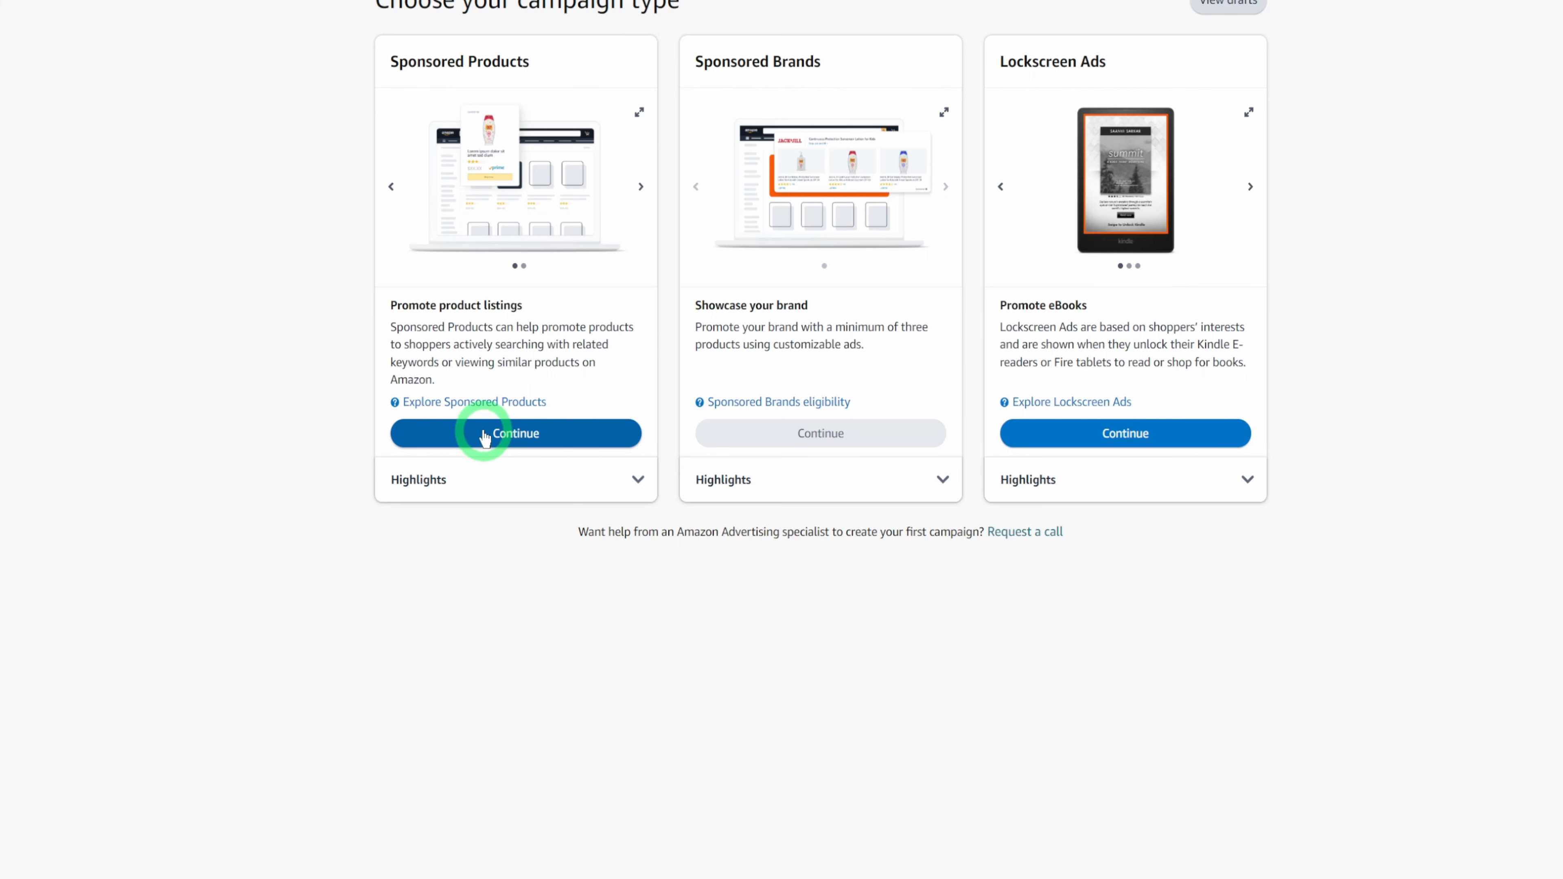
pyautogui.click(480, 444)
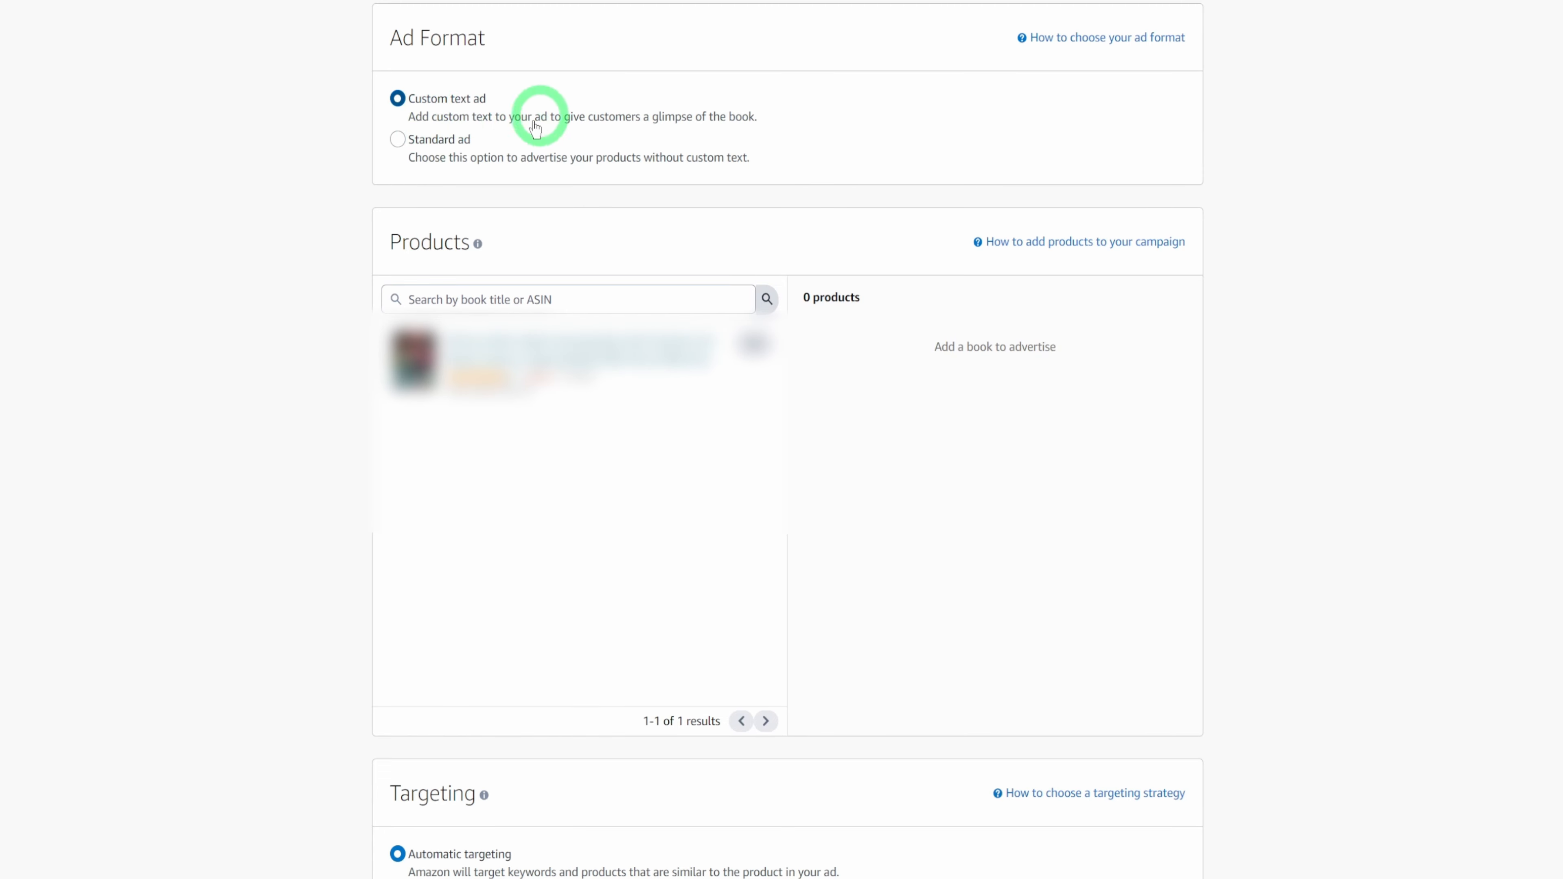
pyautogui.click(398, 139)
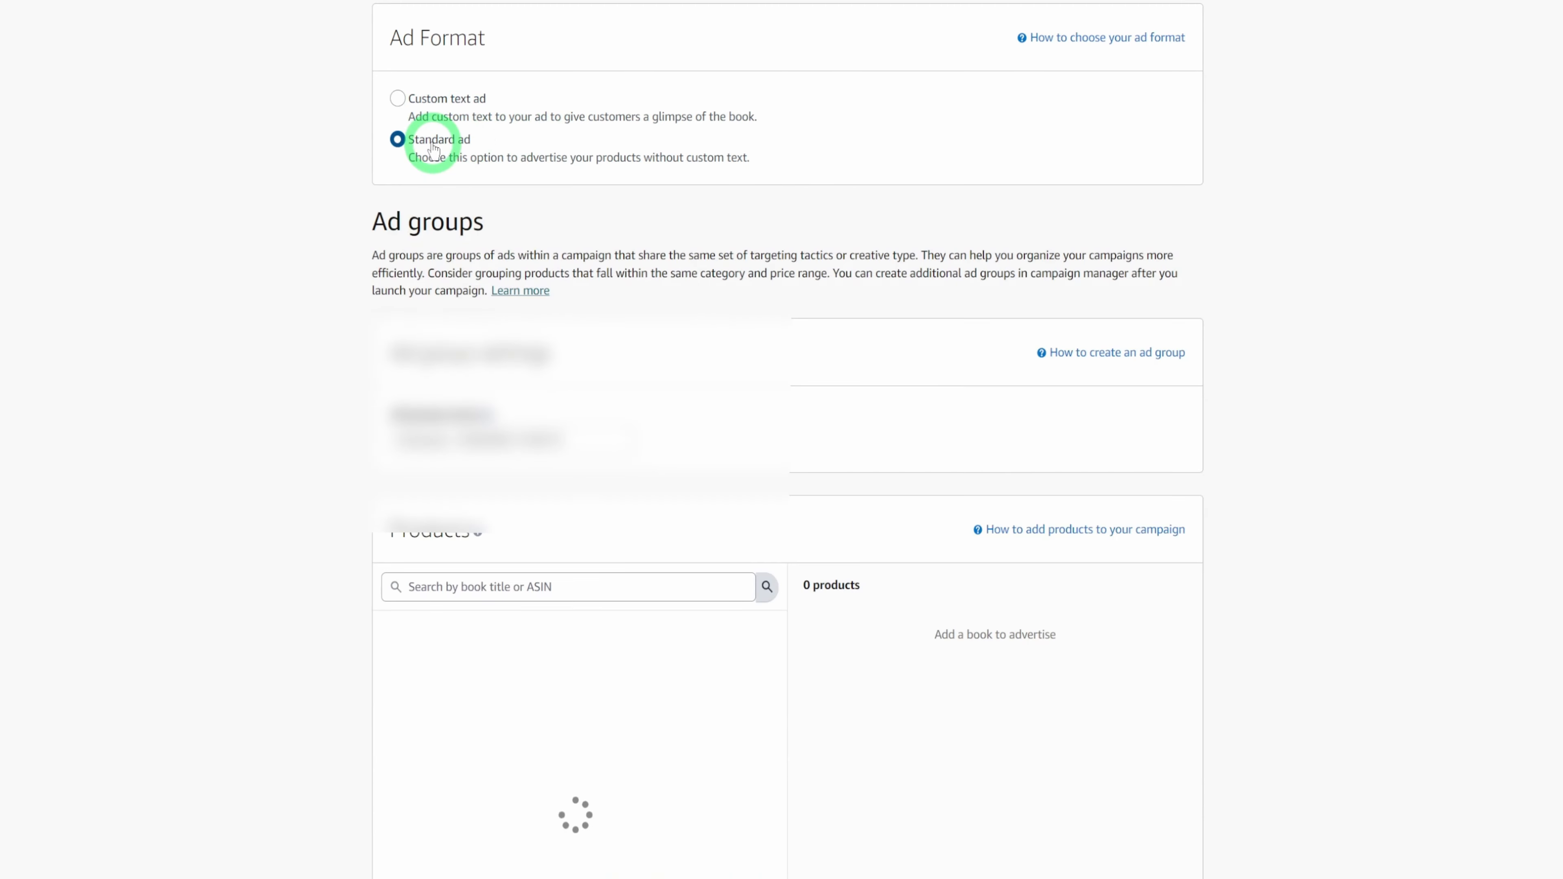
pyautogui.scroll(-2, 744, 423)
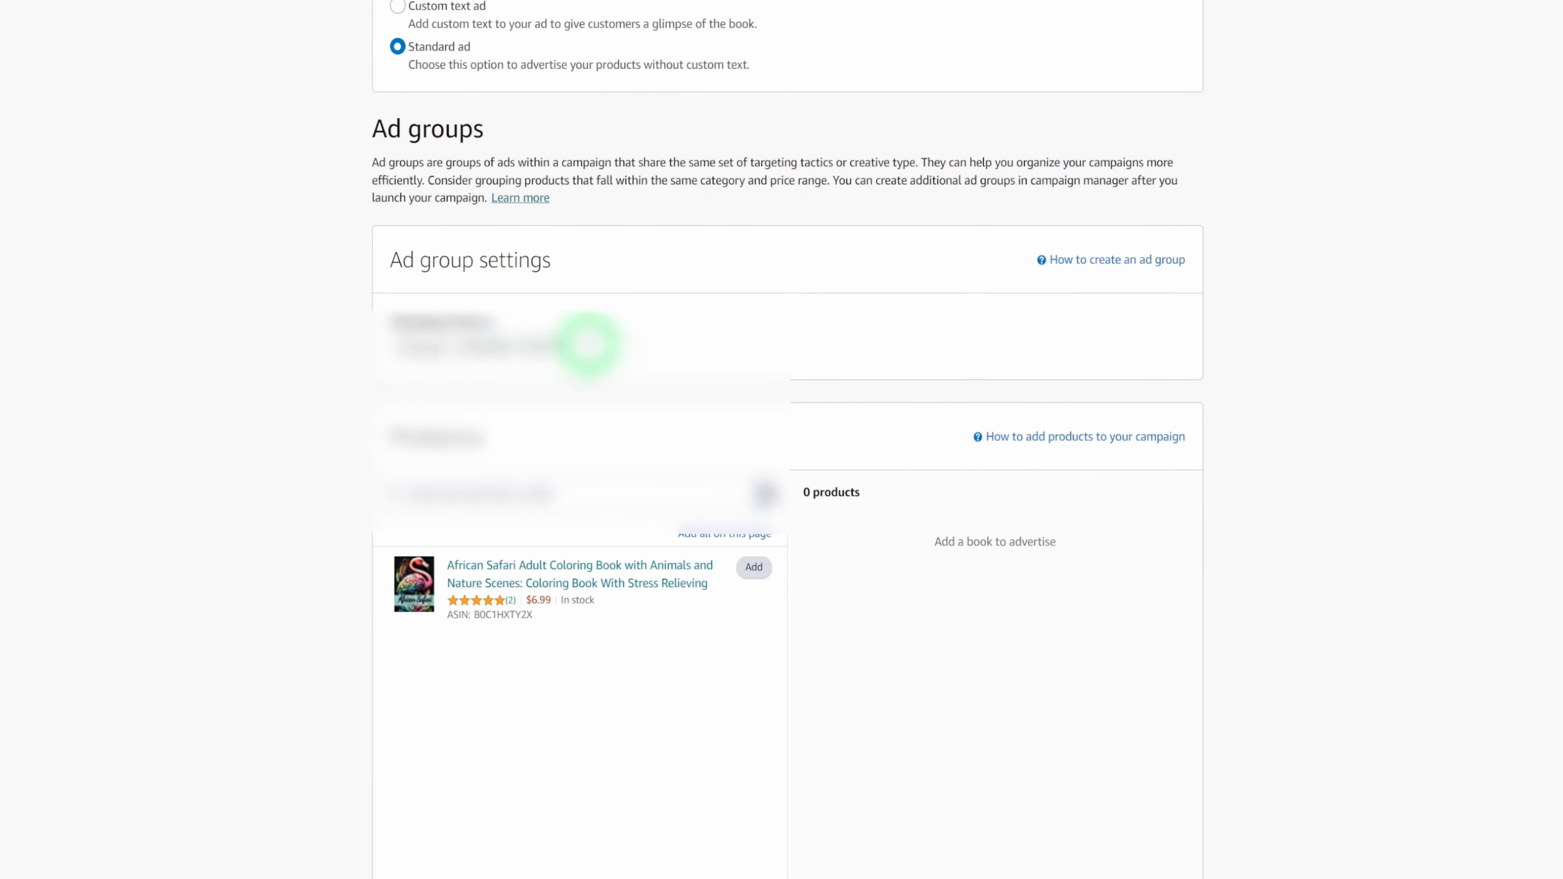